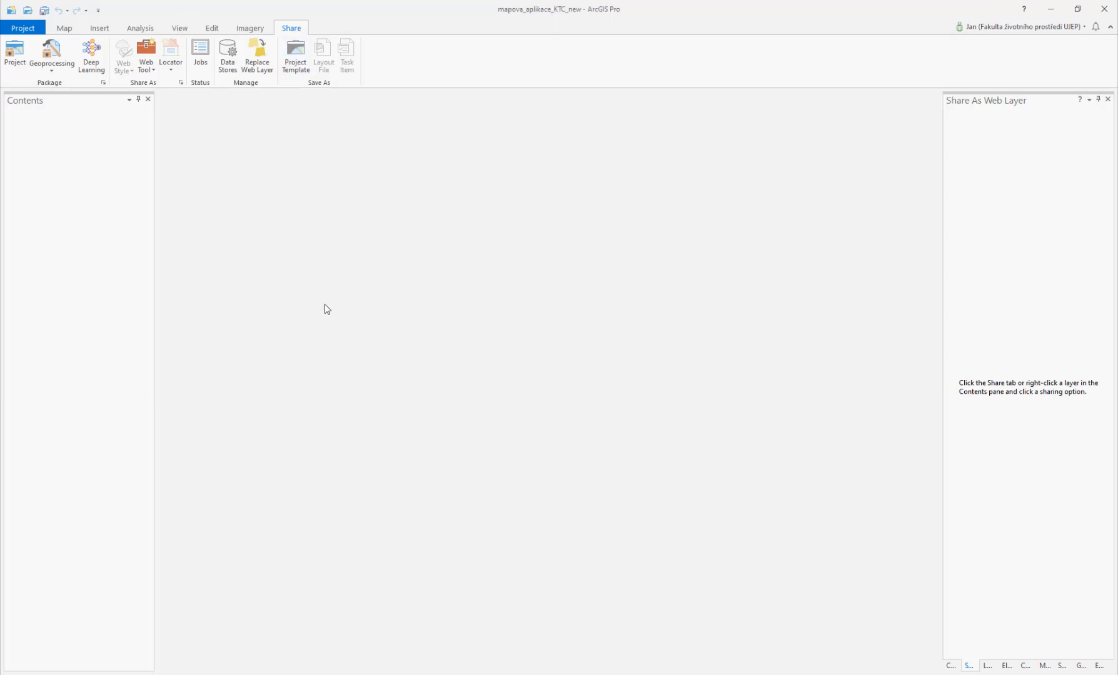
Step: Insert a new map into the project
click(63, 29)
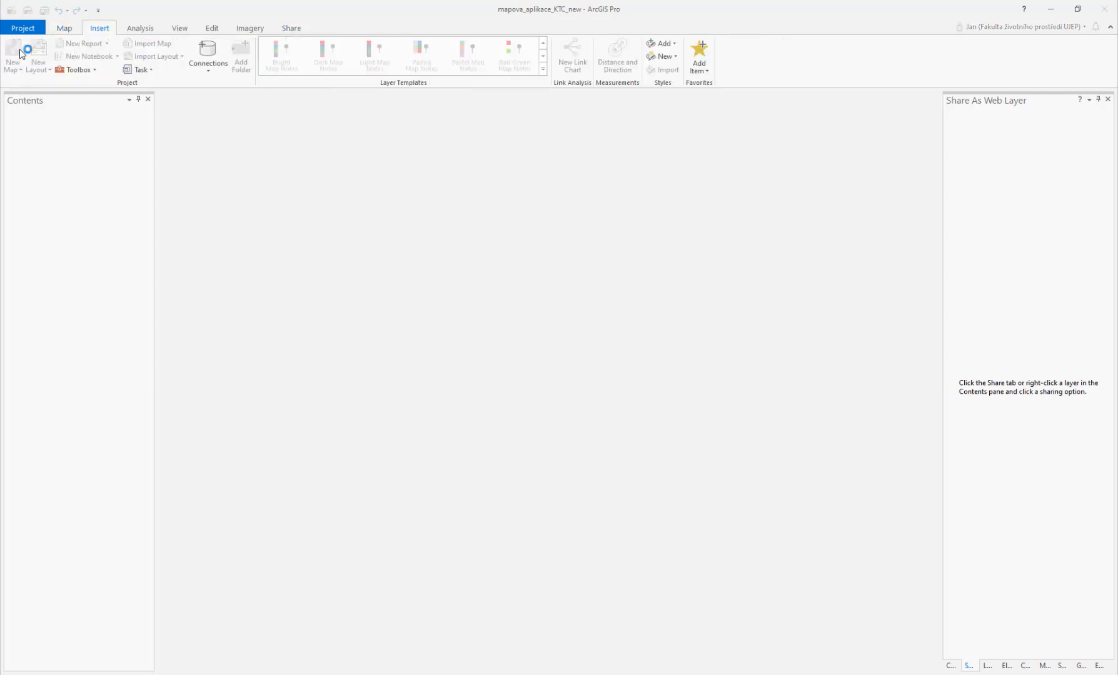
click(14, 51)
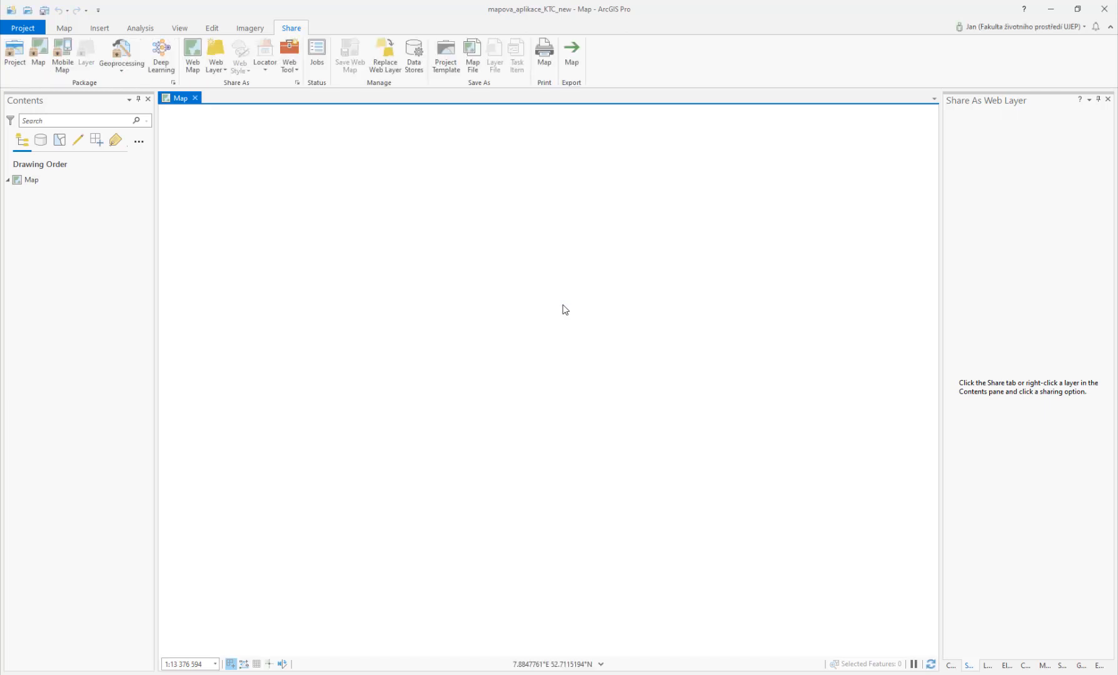
Step: Add the Cerne_Certovo.shp shapefile from the Exc7 Data_for_raster folder to the map
click(65, 28)
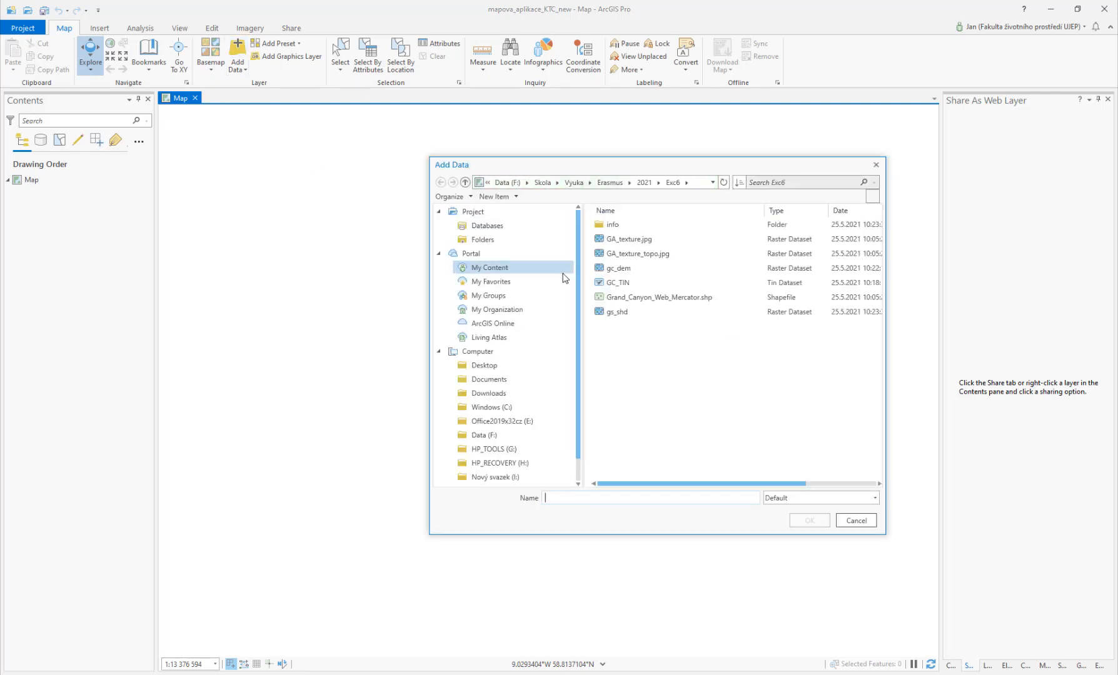
click(644, 182)
double_click(622, 314)
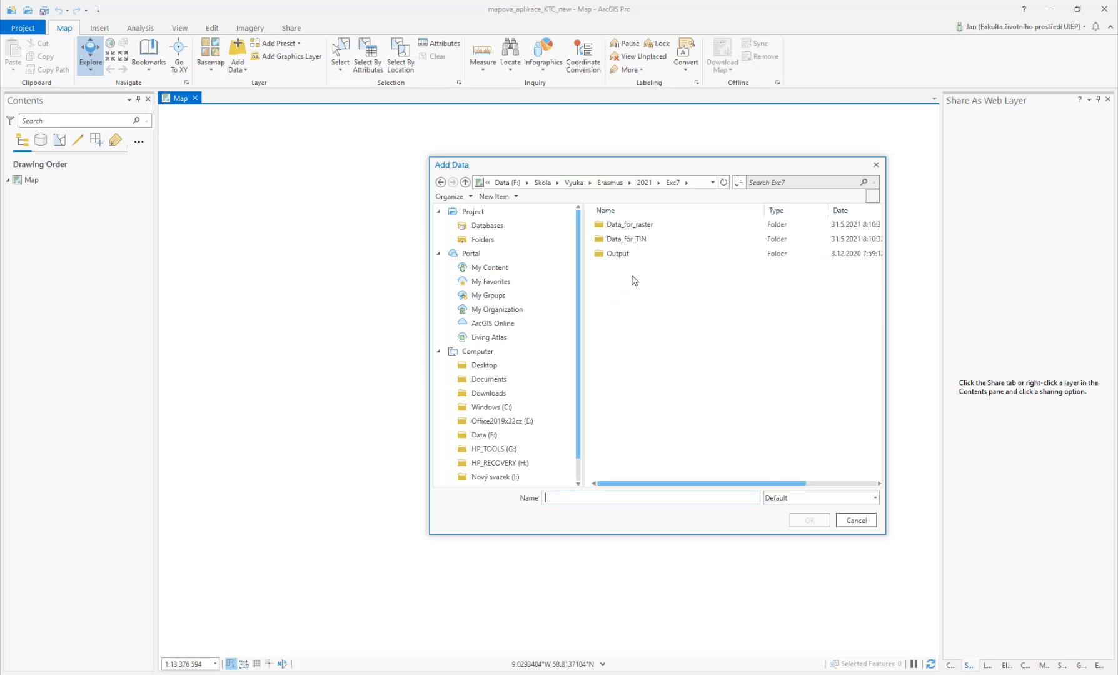
double_click(643, 227)
click(635, 226)
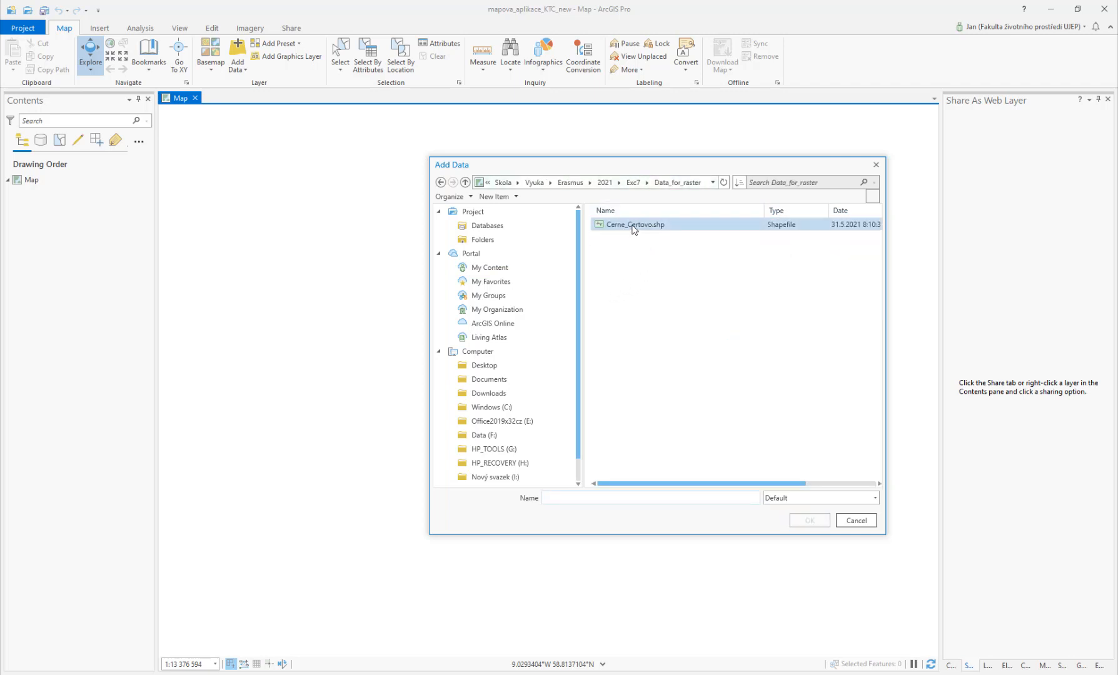
click(809, 521)
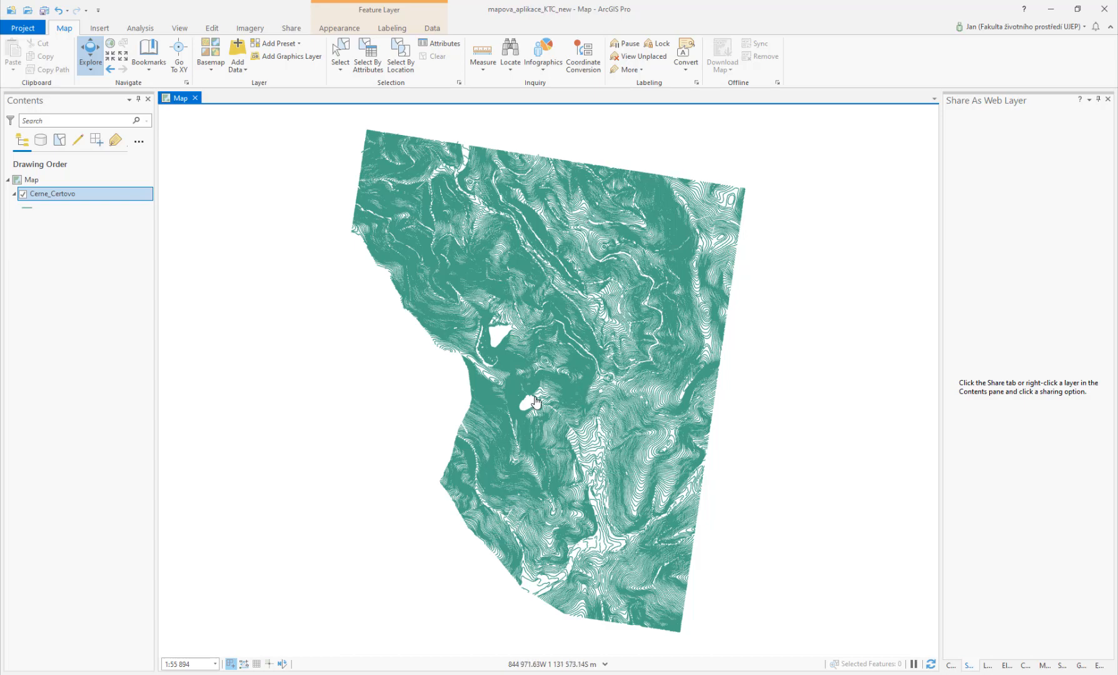
Step: Open the attribute table of the Cerne_Certovo contour layer
scroll(535, 403, up, 4)
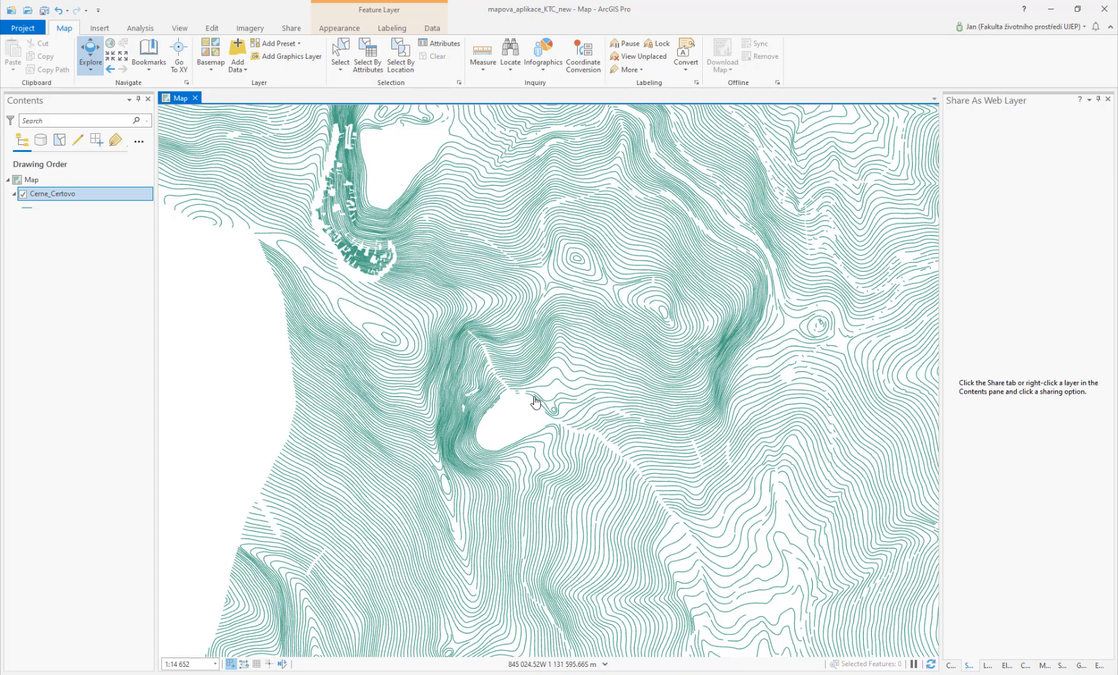
scroll(597, 380, up, 1)
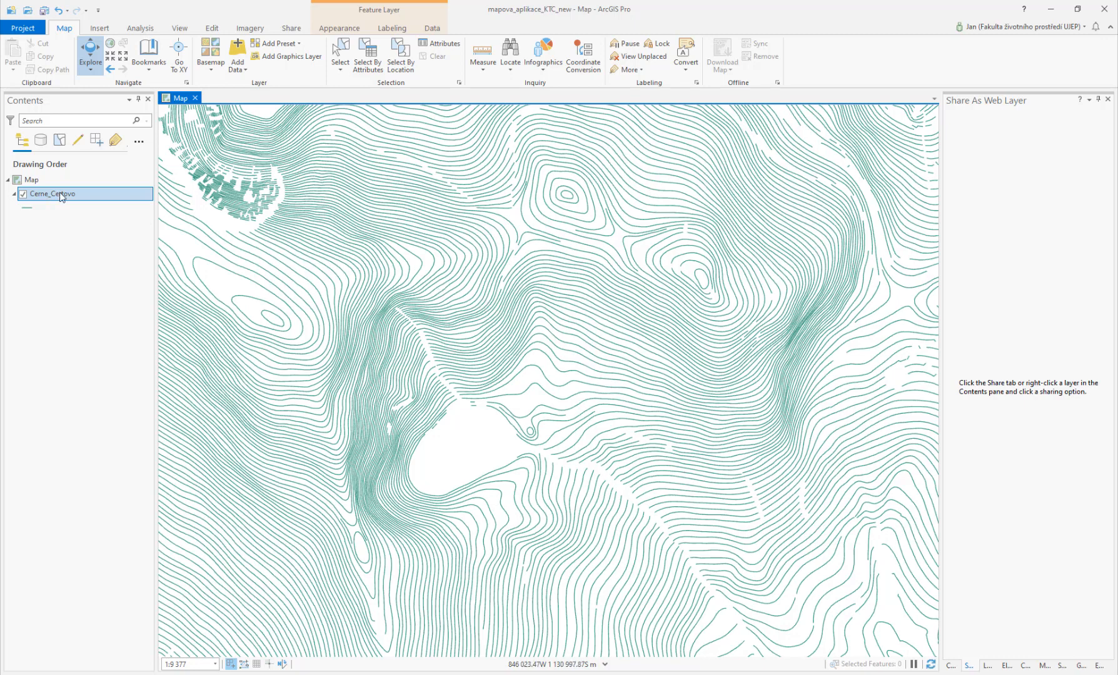
right_click(59, 191)
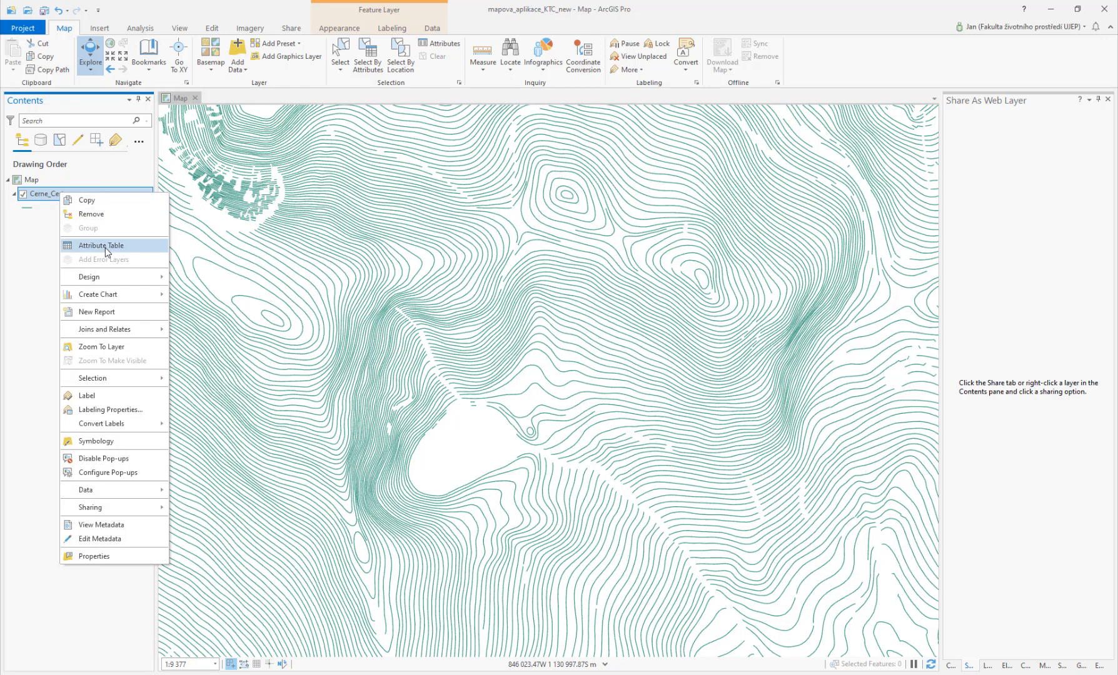
click(105, 246)
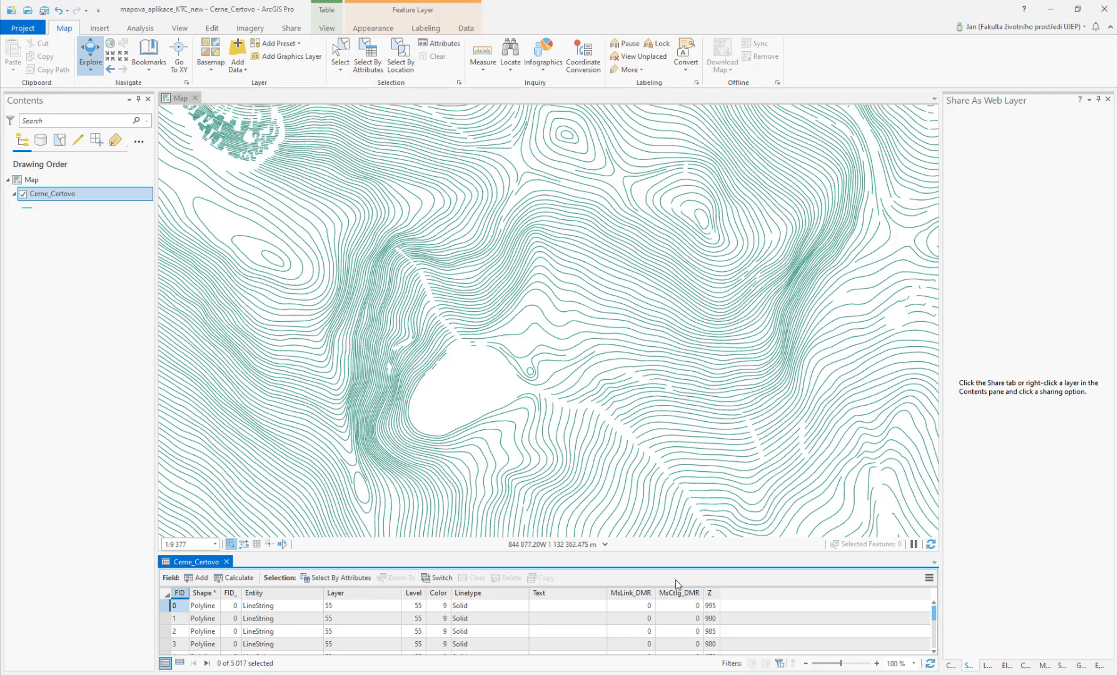
Step: Sort the contour attribute table ascending by the Z field
click(711, 594)
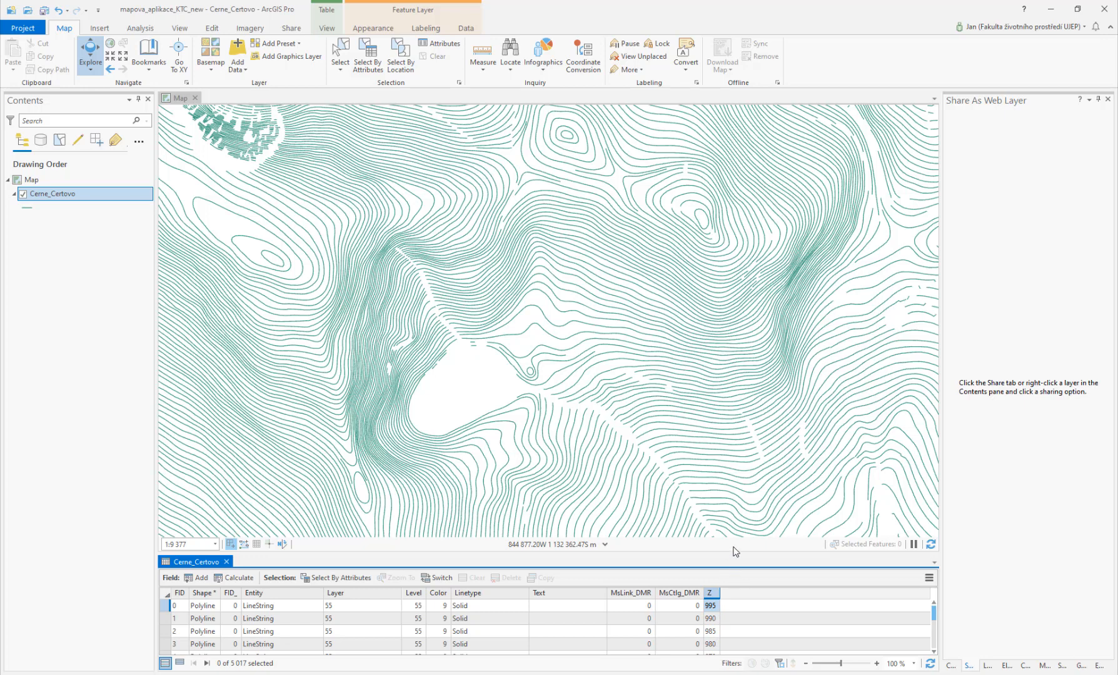
drag(738, 555, 736, 506)
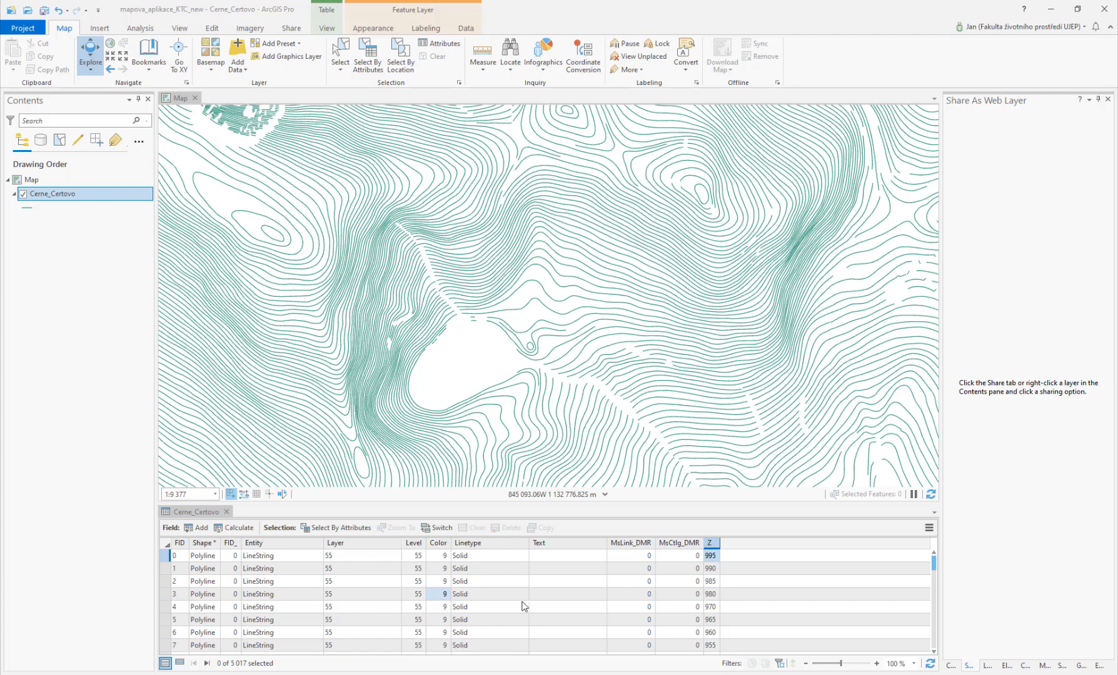
right_click(711, 543)
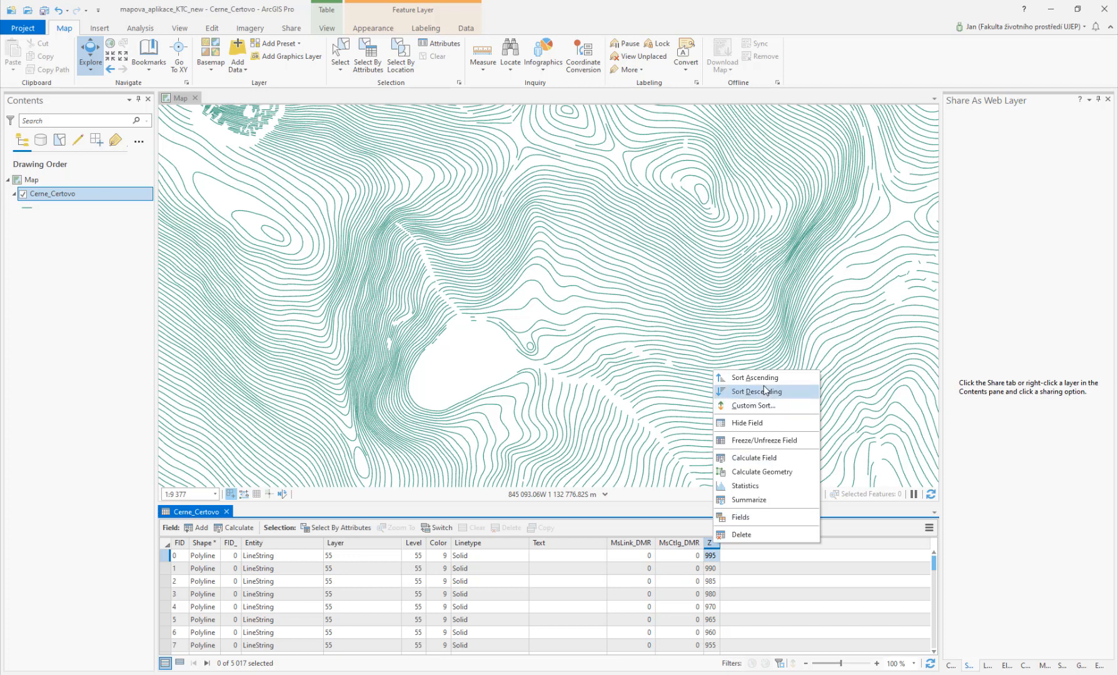
click(744, 378)
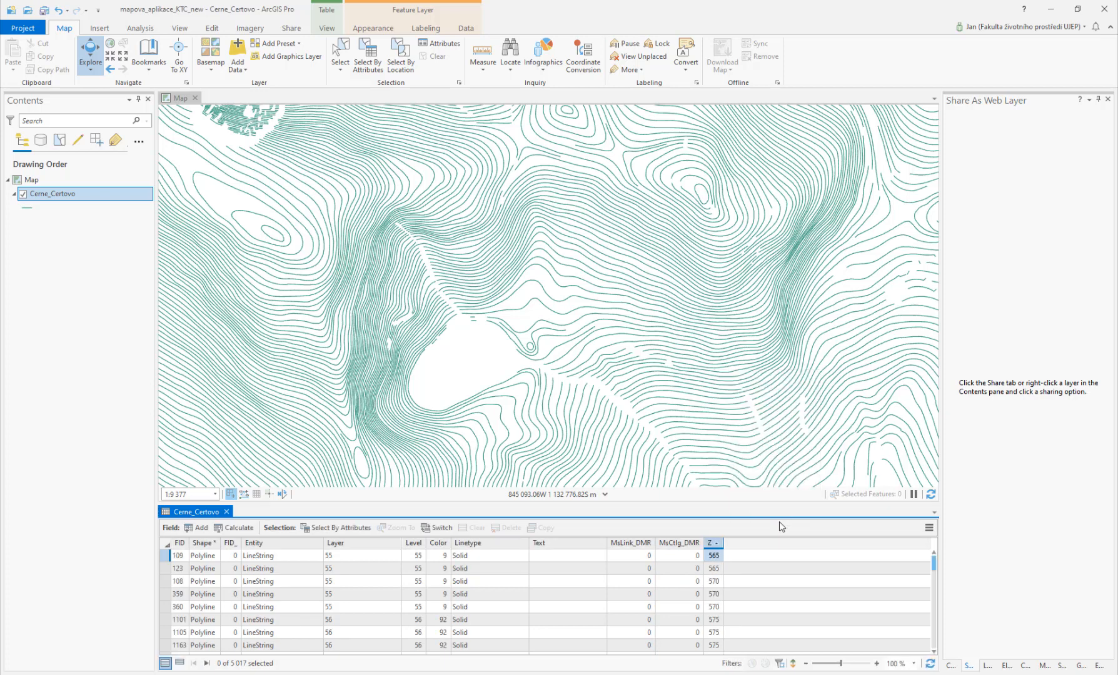
Step: Inspect the lowest Z values in the table and the full extent of the contour layer
click(718, 568)
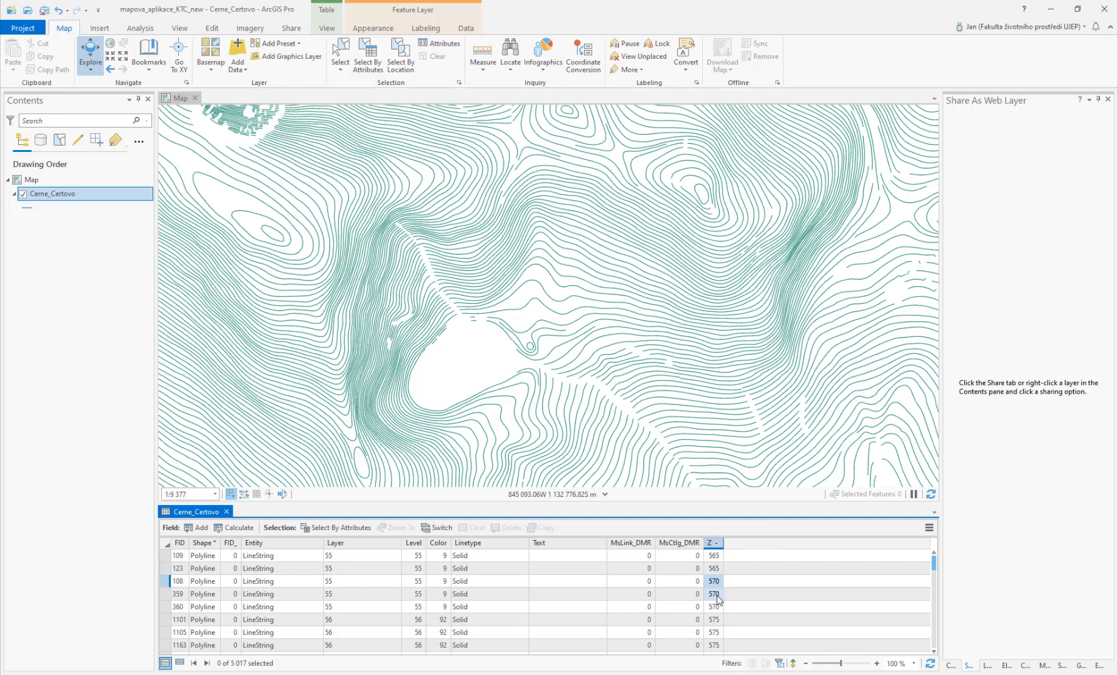
click(699, 581)
scroll(594, 350, down, 4)
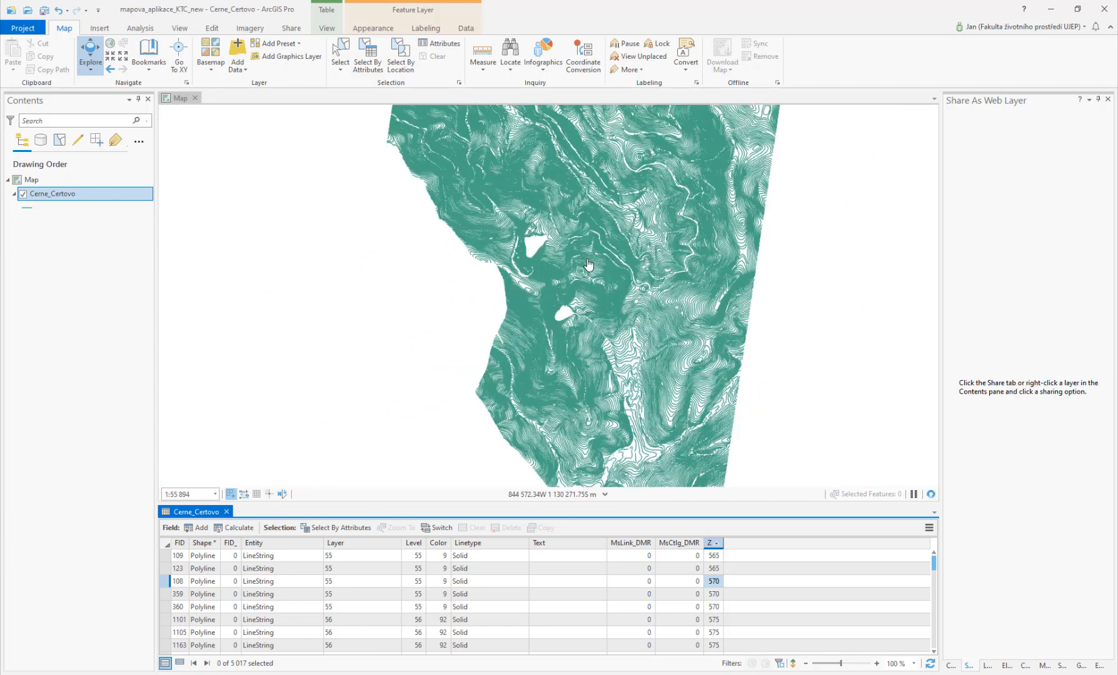
drag(588, 299, 577, 341)
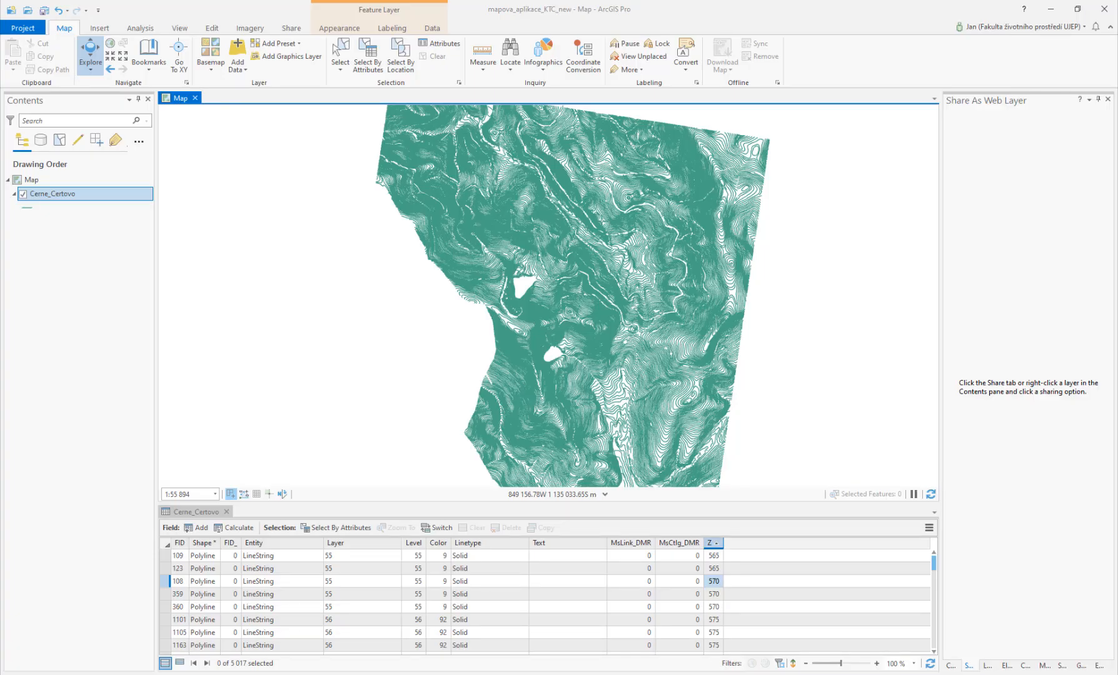
Step: Switch to the web browser and search Google for cerne certovo jezero
drag(0, 258, 402, 183)
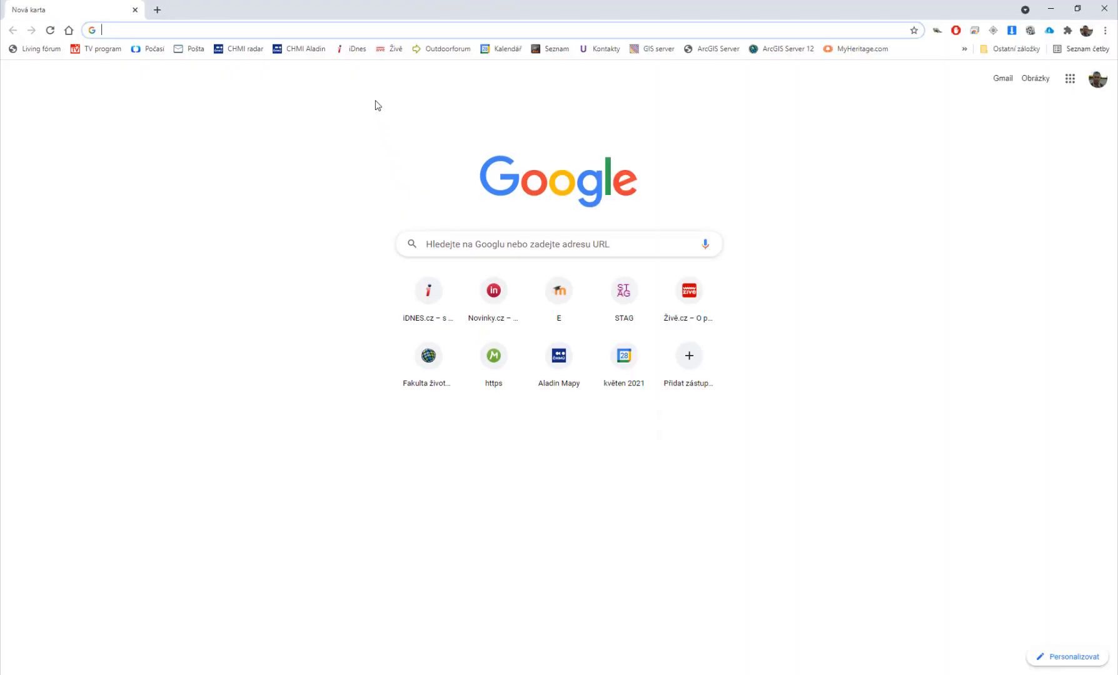
text(cerne certovo)
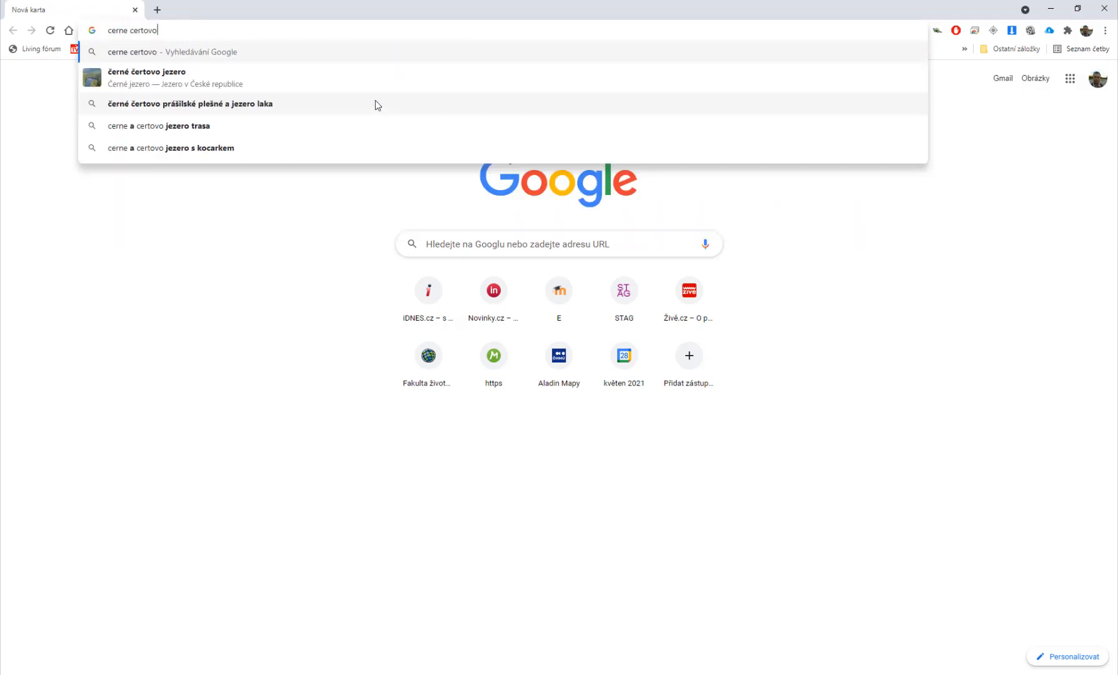
text( jezero)
key(Return)
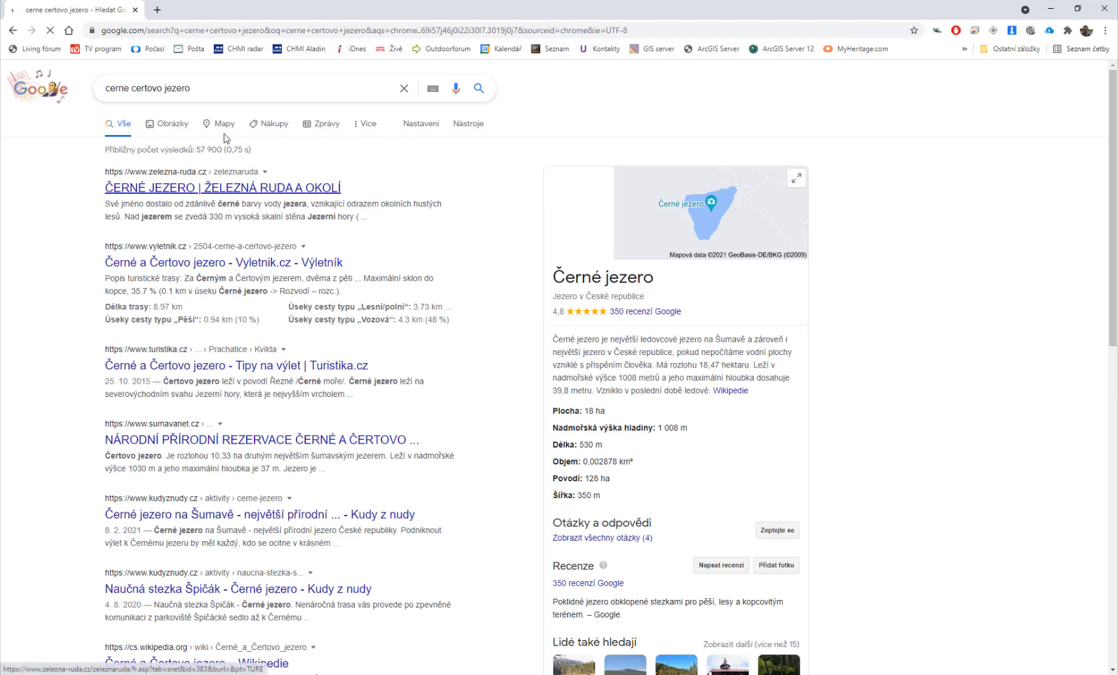
Step: Browse the Google image results for the lake
click(167, 124)
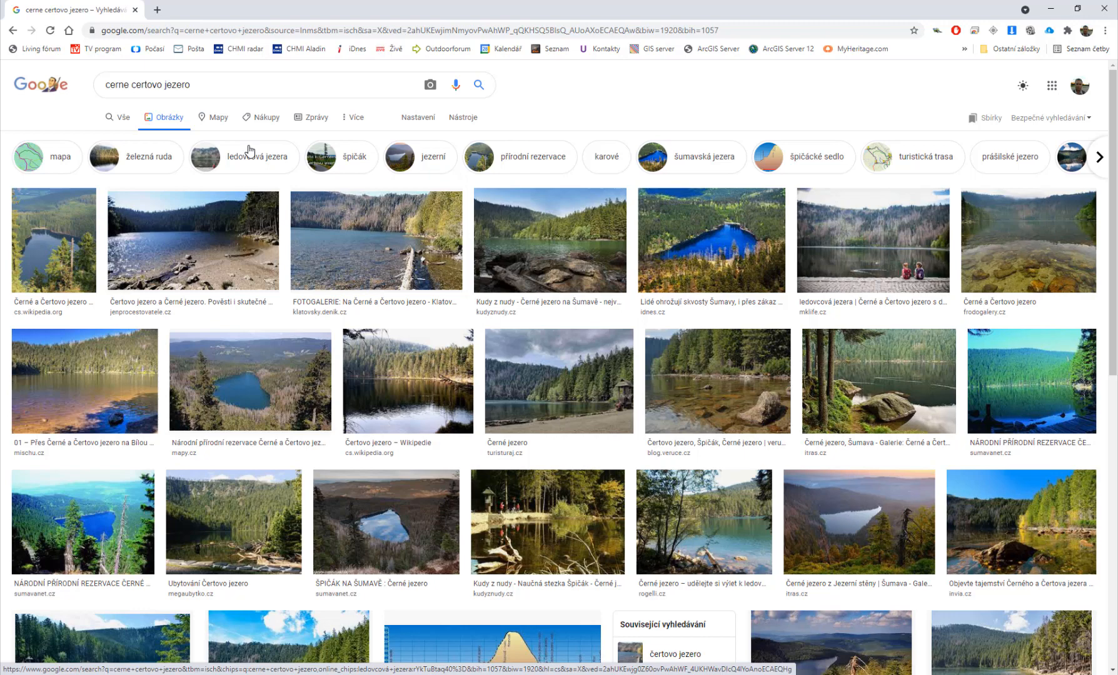
scroll(281, 170, down, 2)
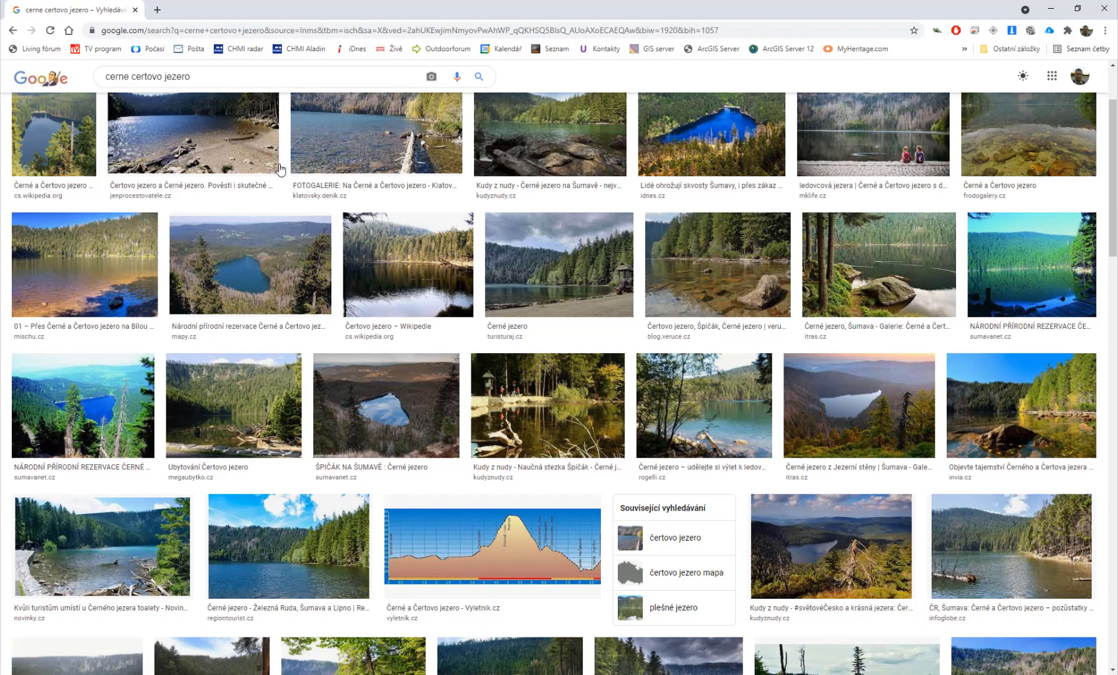
scroll(280, 169, down, 2)
scroll(280, 168, down, 1)
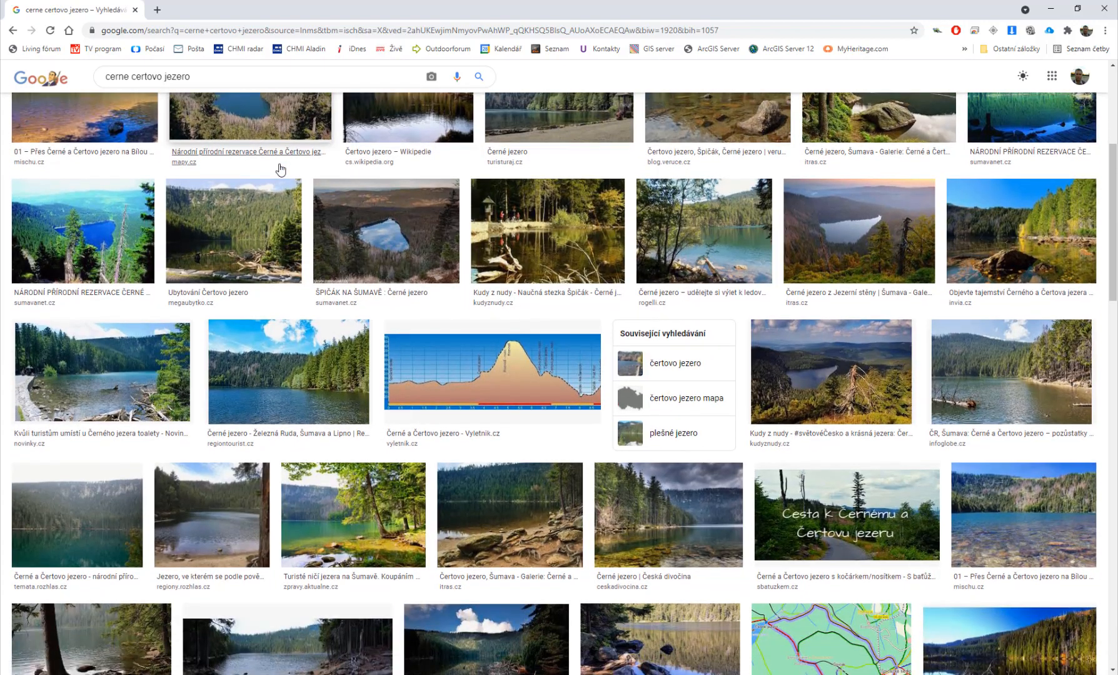
scroll(280, 168, down, 5)
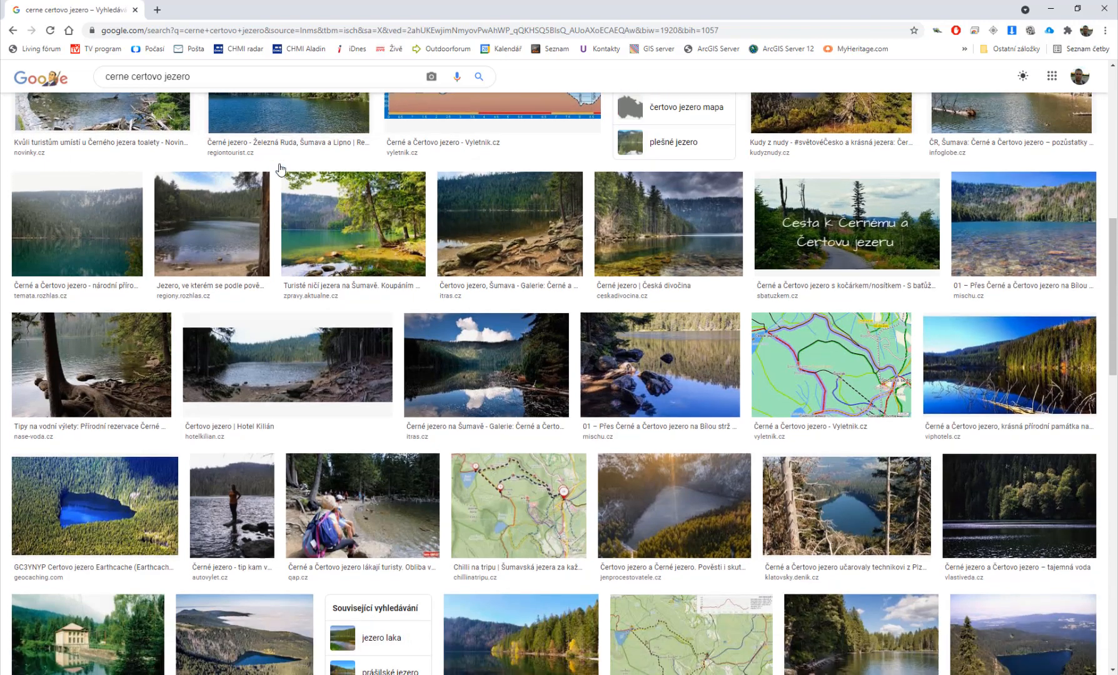
scroll(280, 169, up, 8)
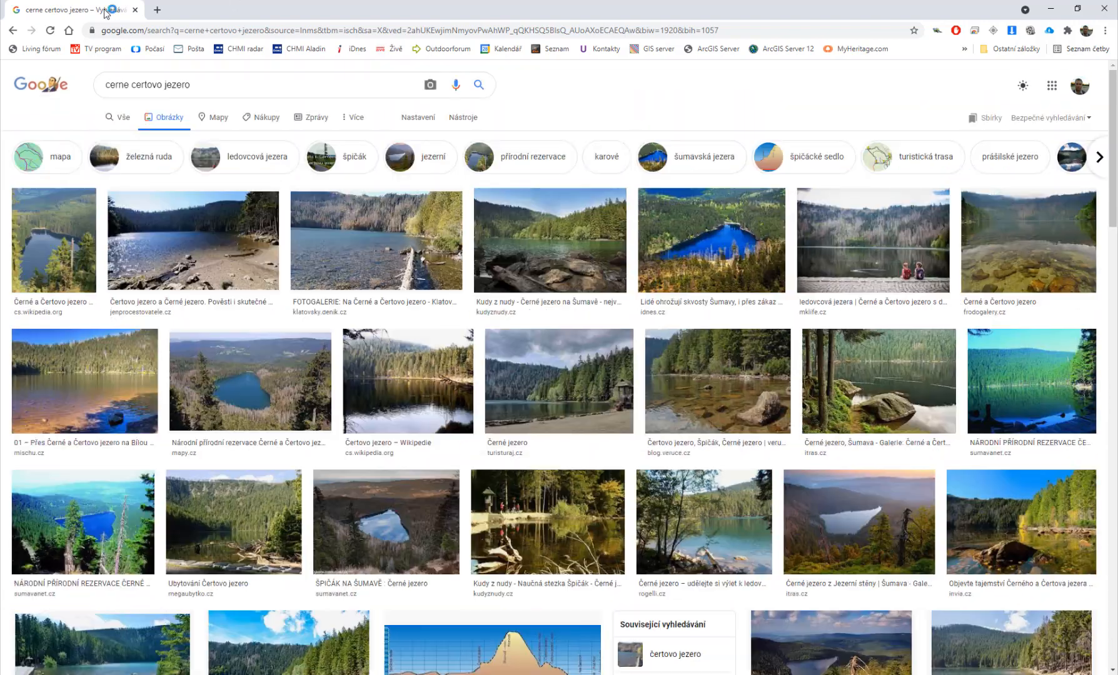
Step: Open mapy.cz in a new browser tab
click(163, 13)
text(mapy.cz)
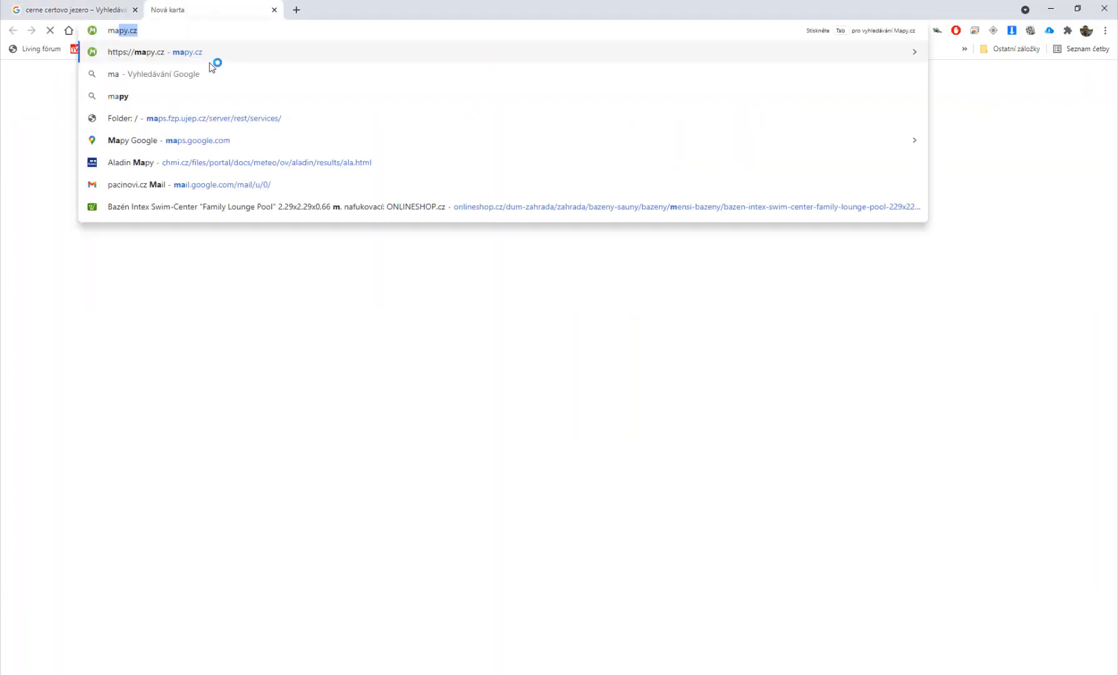
key(Return)
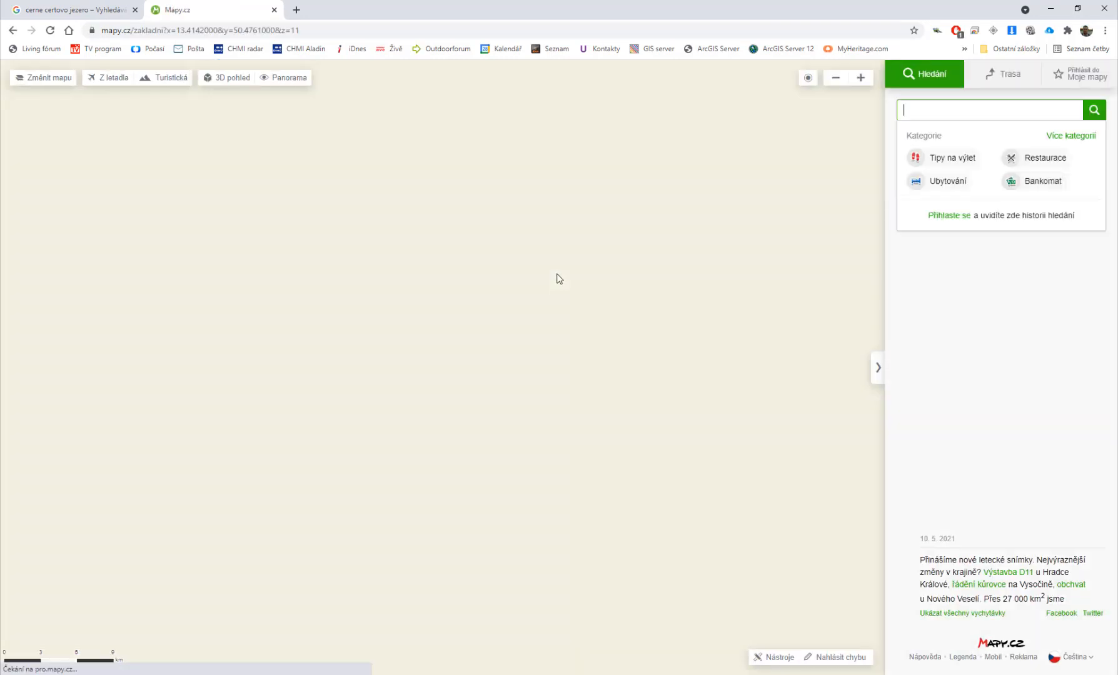
Step: Open the distance and area measurement tool on the map of Czechia
scroll(561, 330, down, 1)
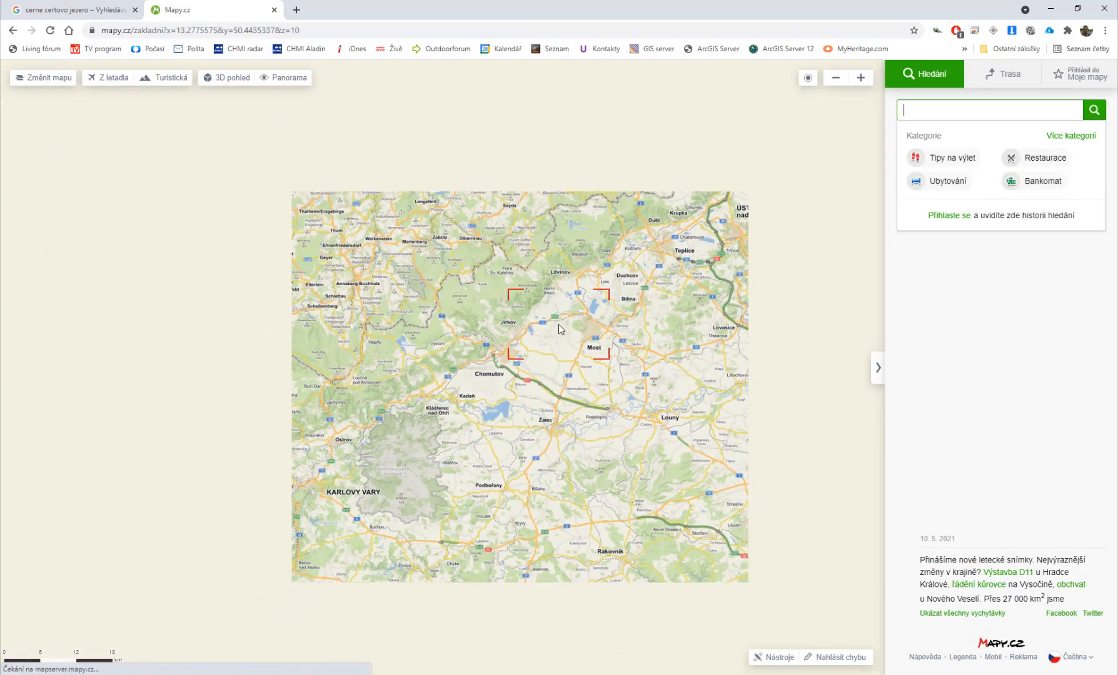
scroll(562, 334, down, 2)
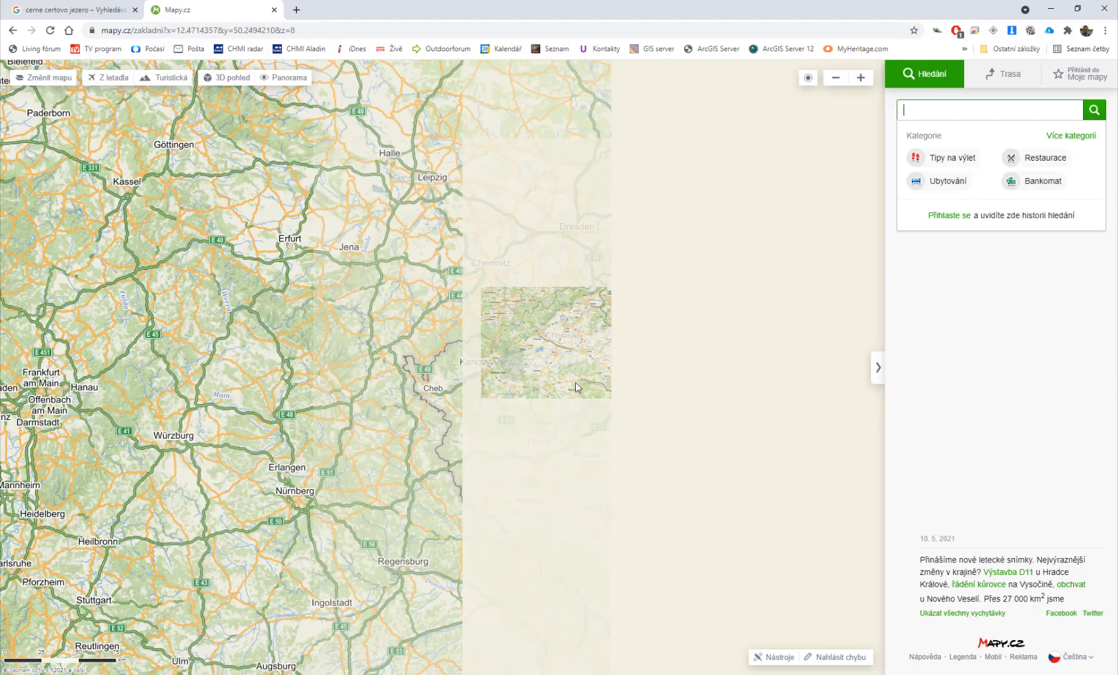
drag(576, 387, 383, 212)
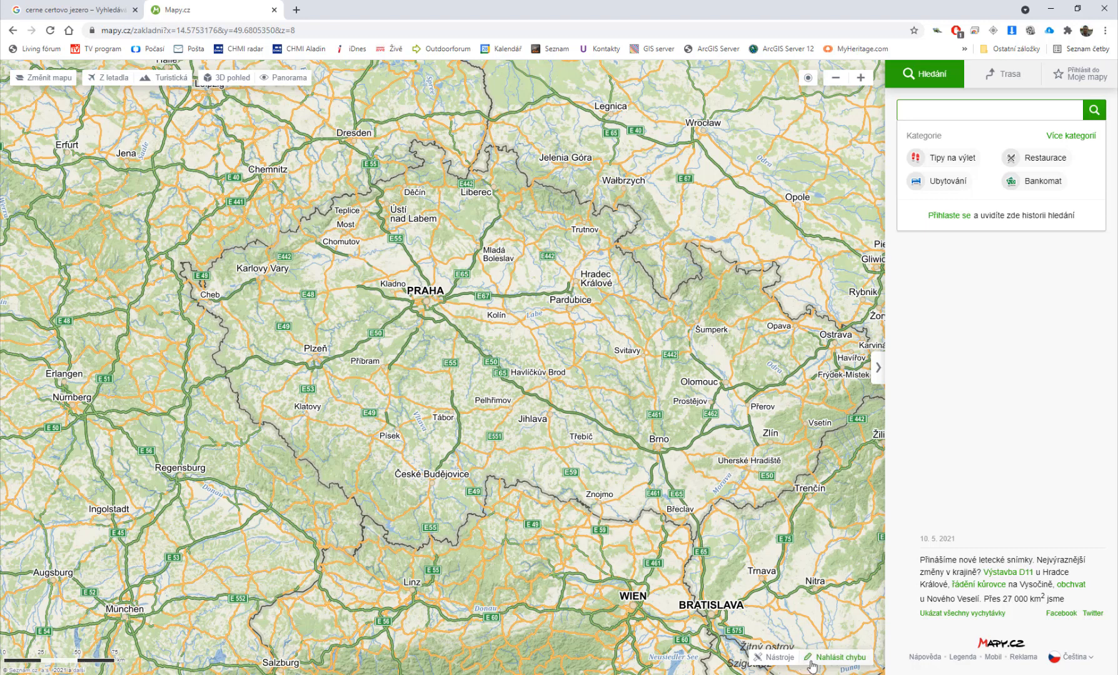
click(775, 657)
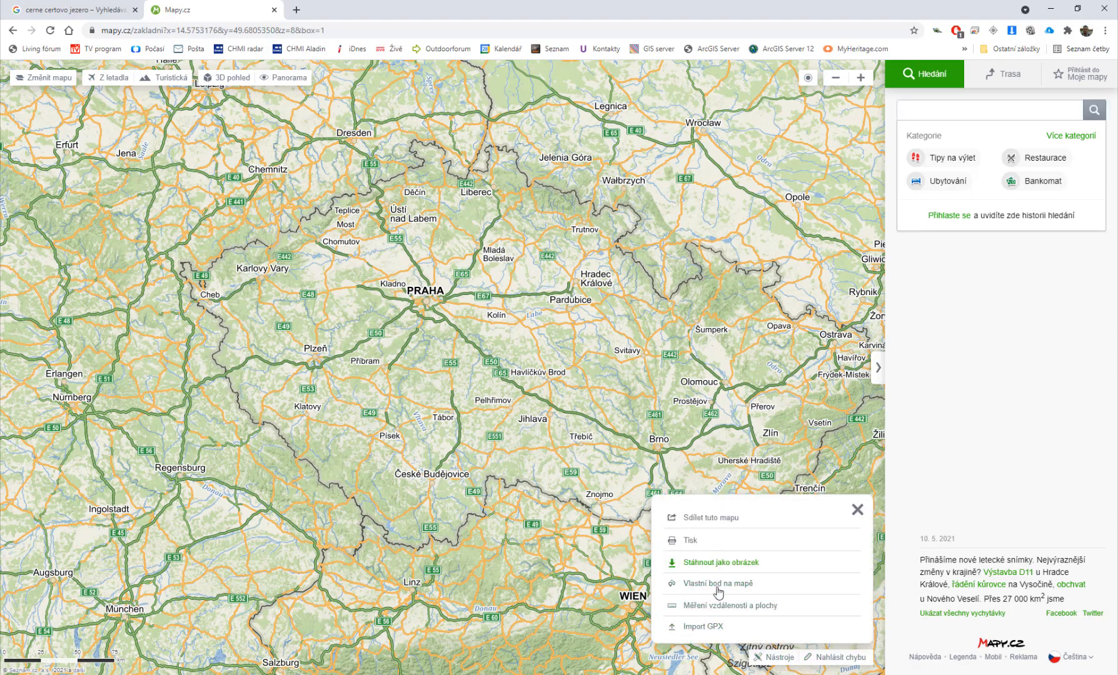
click(714, 607)
click(388, 204)
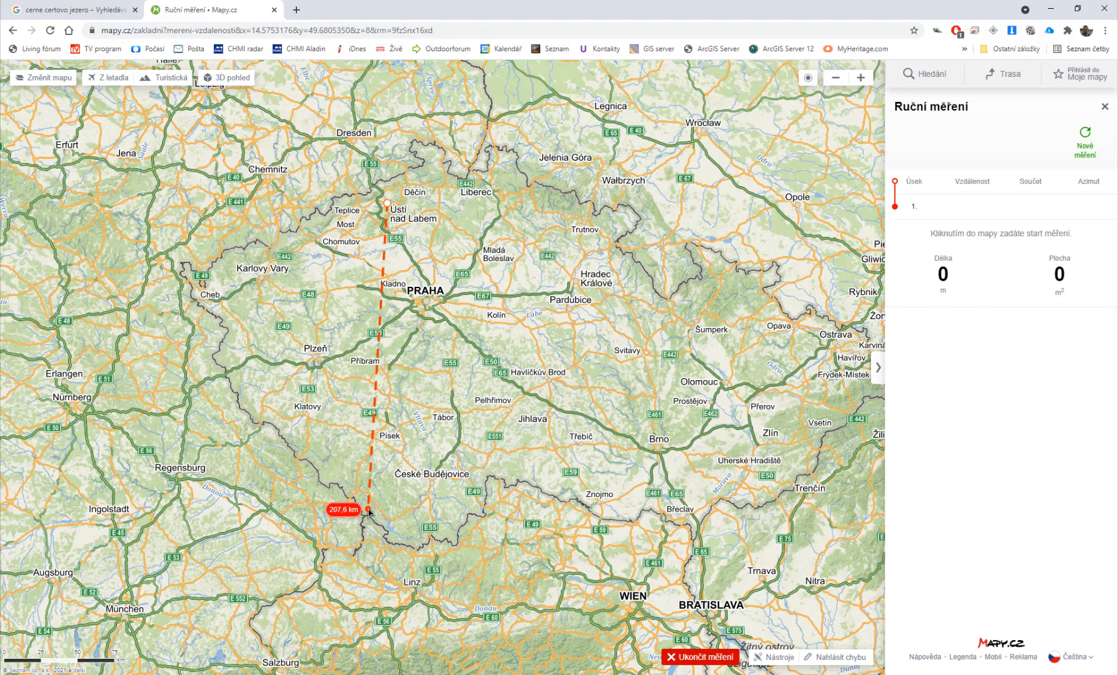
key(Escape)
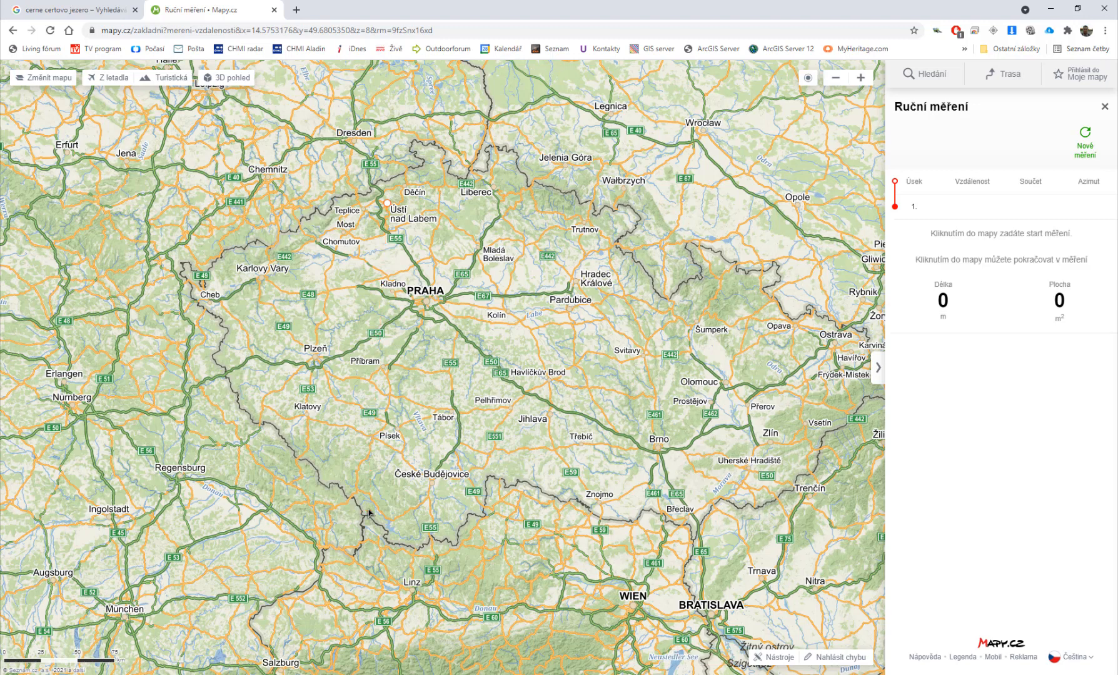
Step: Zoom in to the Šumava border region and close the manual measurement tool, discarding unsaved data
scroll(358, 515, up, 2)
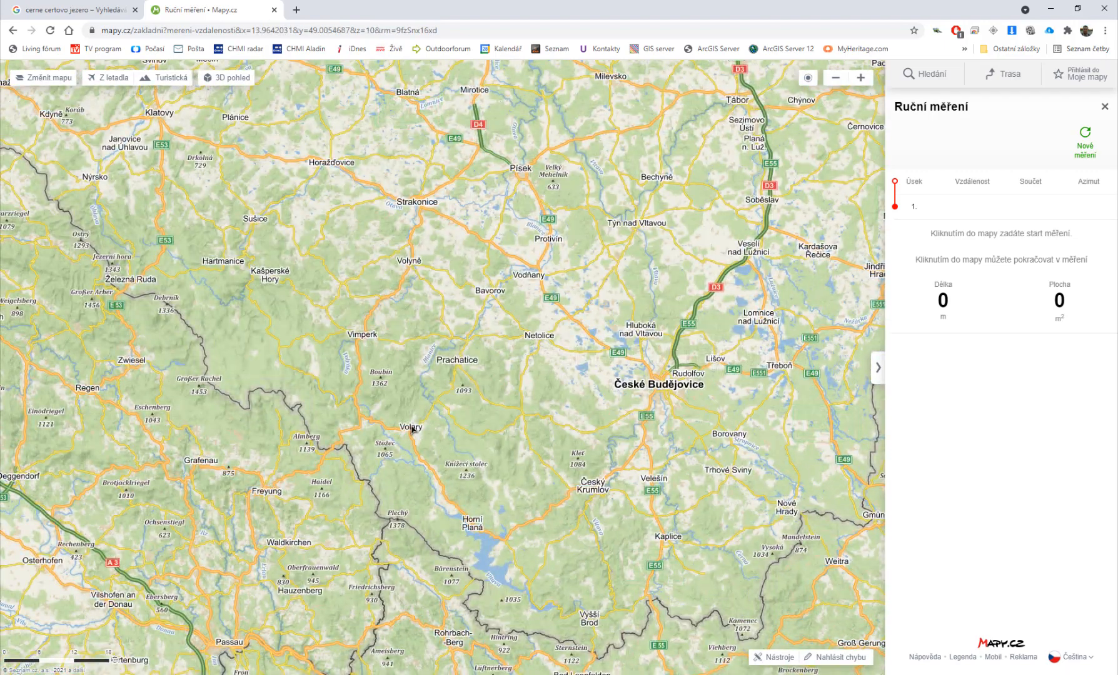
scroll(339, 445, up, 1)
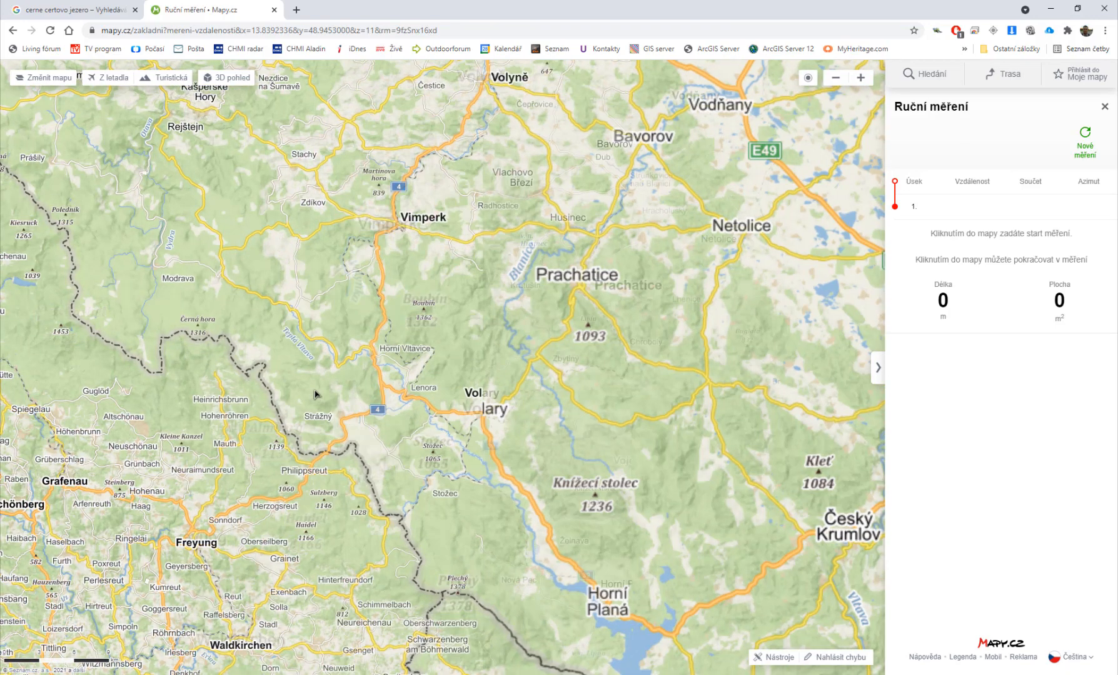
scroll(327, 424, up, 1)
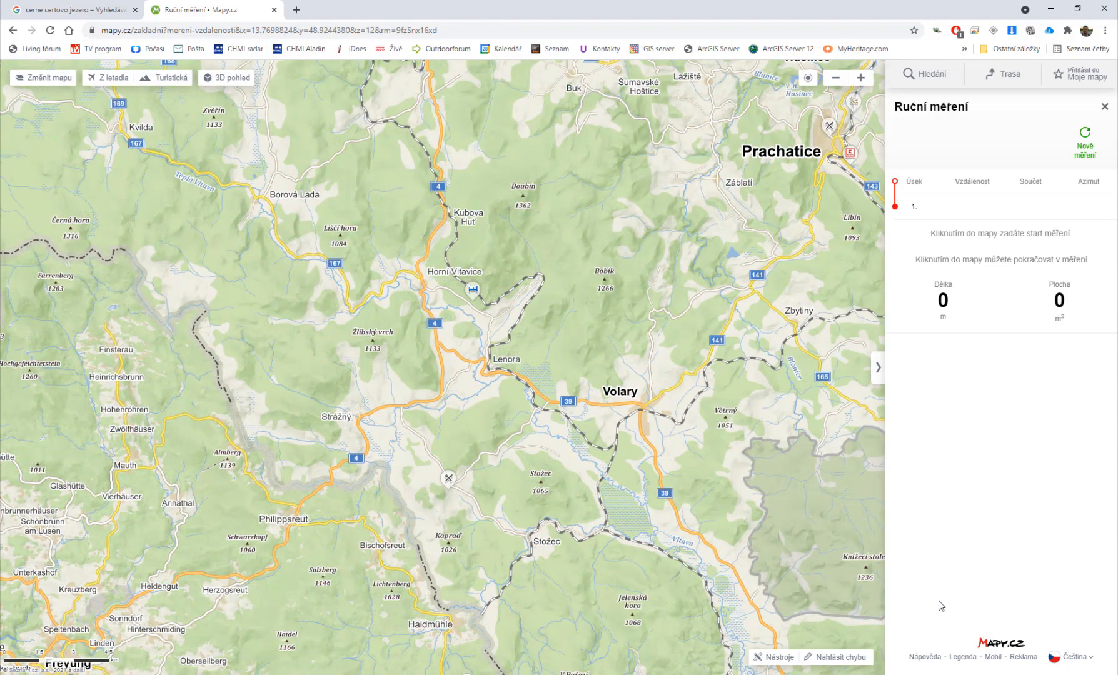
click(1105, 108)
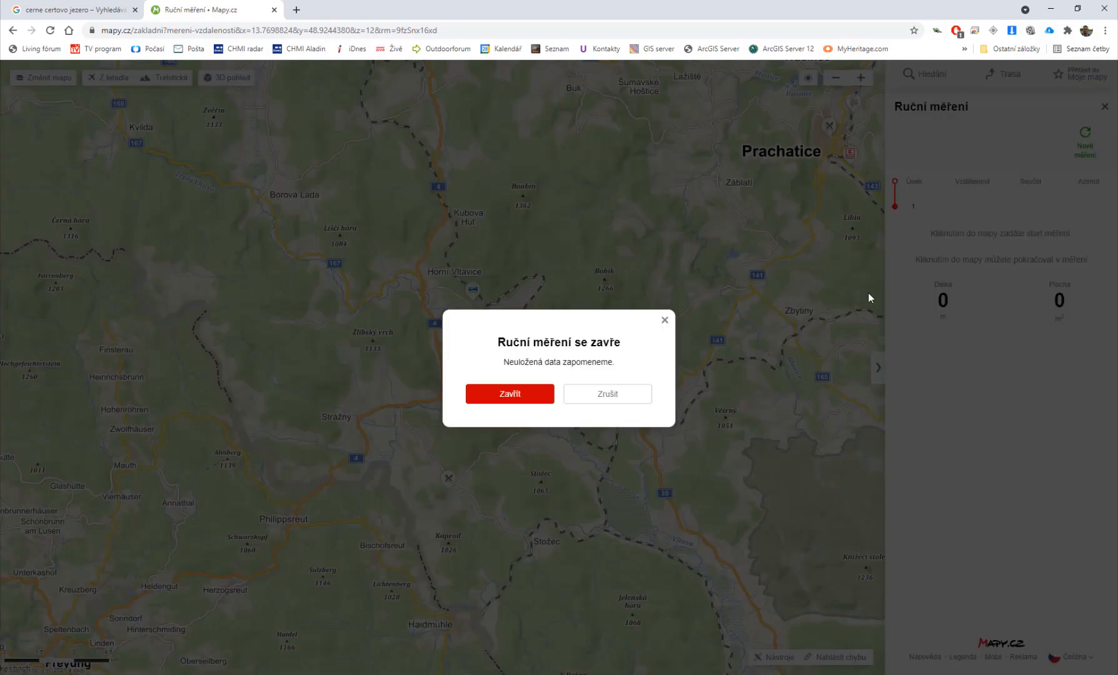
click(528, 394)
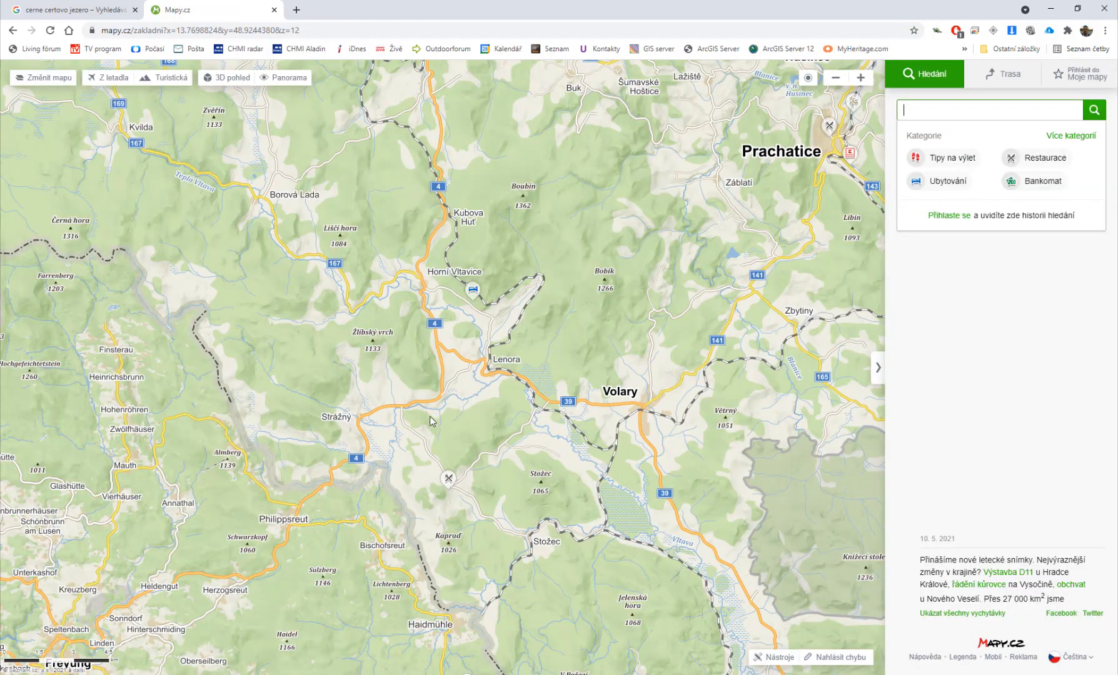
Step: Pan the map towards Železná Ruda and switch the map to aerial imagery
drag(433, 421, 646, 555)
drag(385, 357, 581, 483)
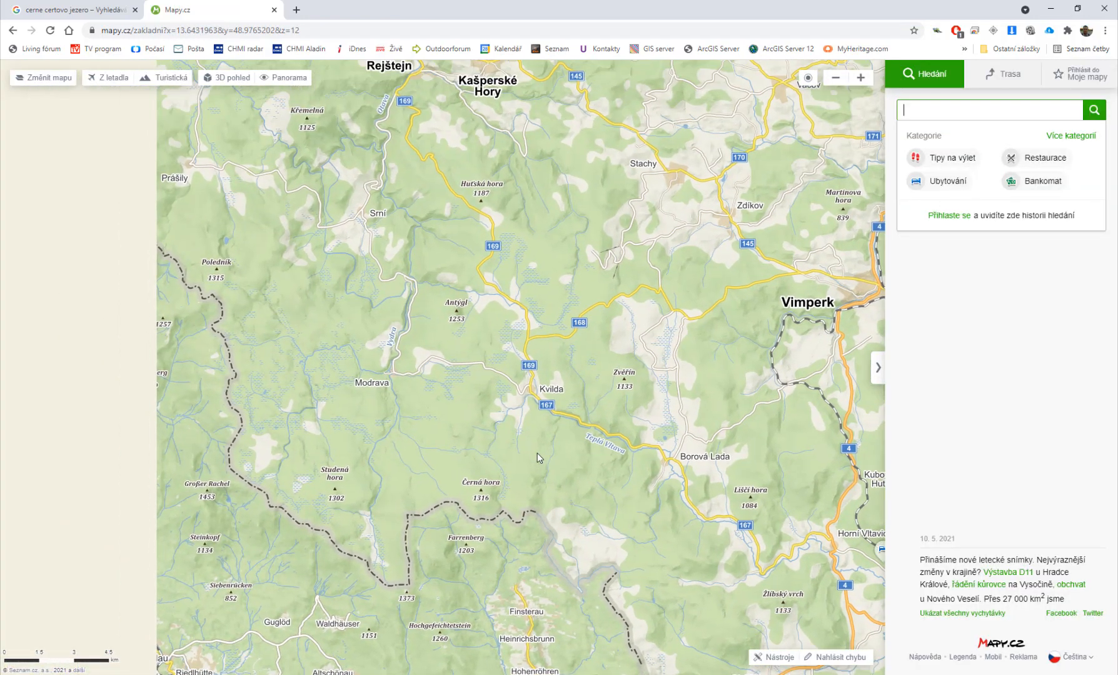
drag(296, 284, 555, 479)
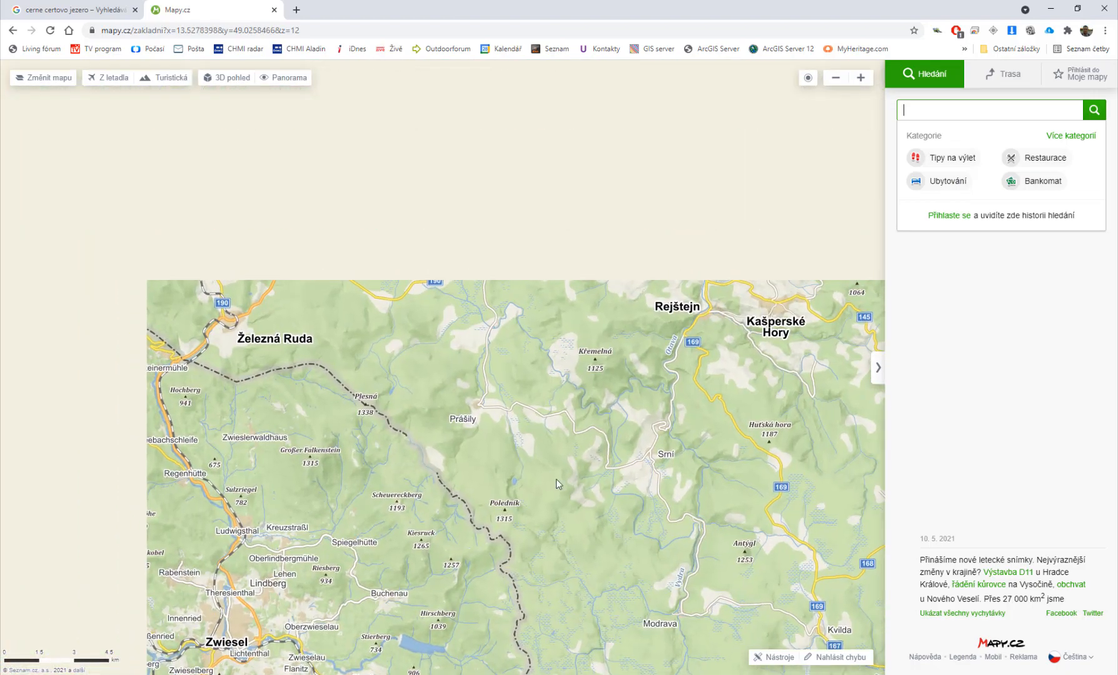
drag(220, 269, 345, 391)
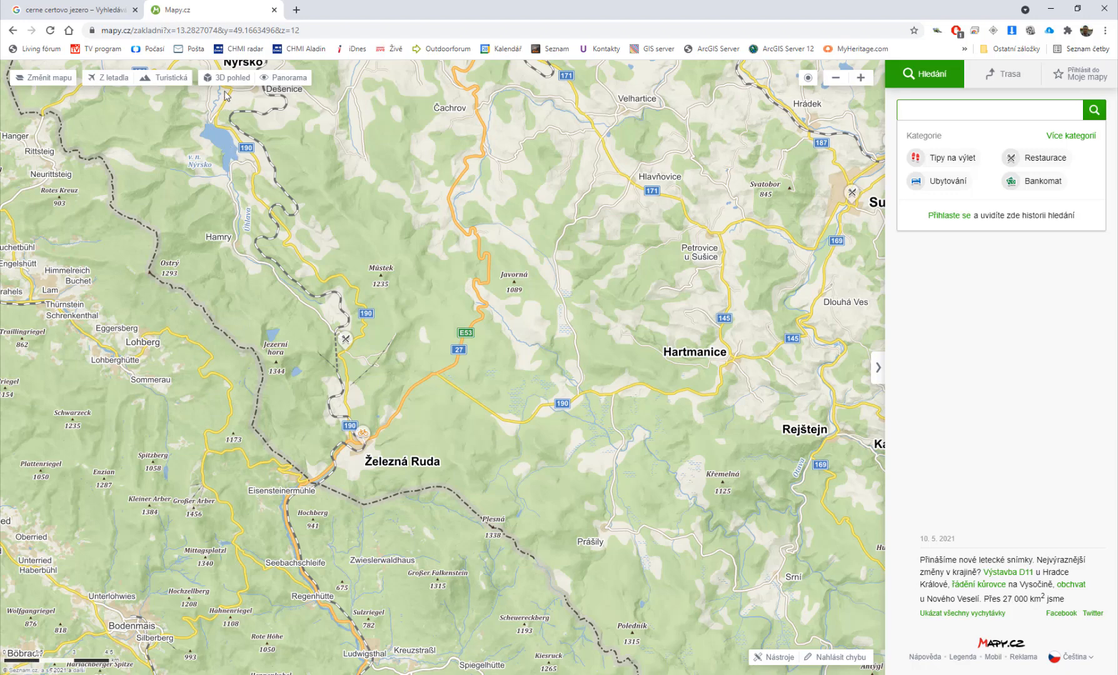
click(109, 77)
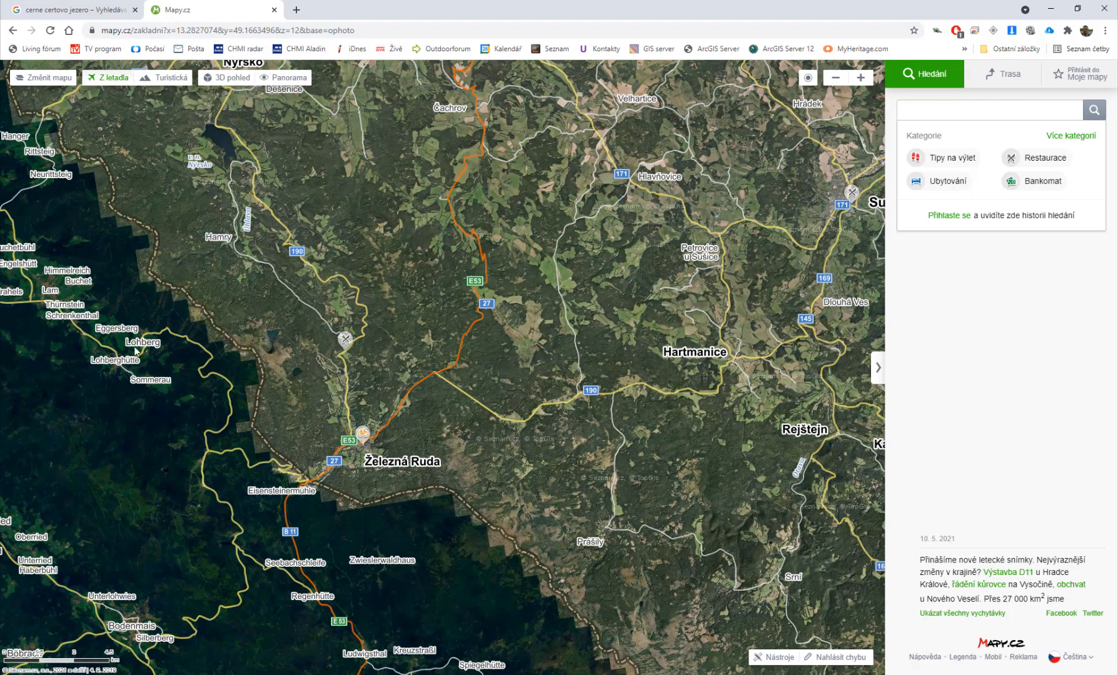
Step: Examine Černé jezero and Čertovo jezero west of Špičák in the aerial imagery
scroll(264, 350, up, 1)
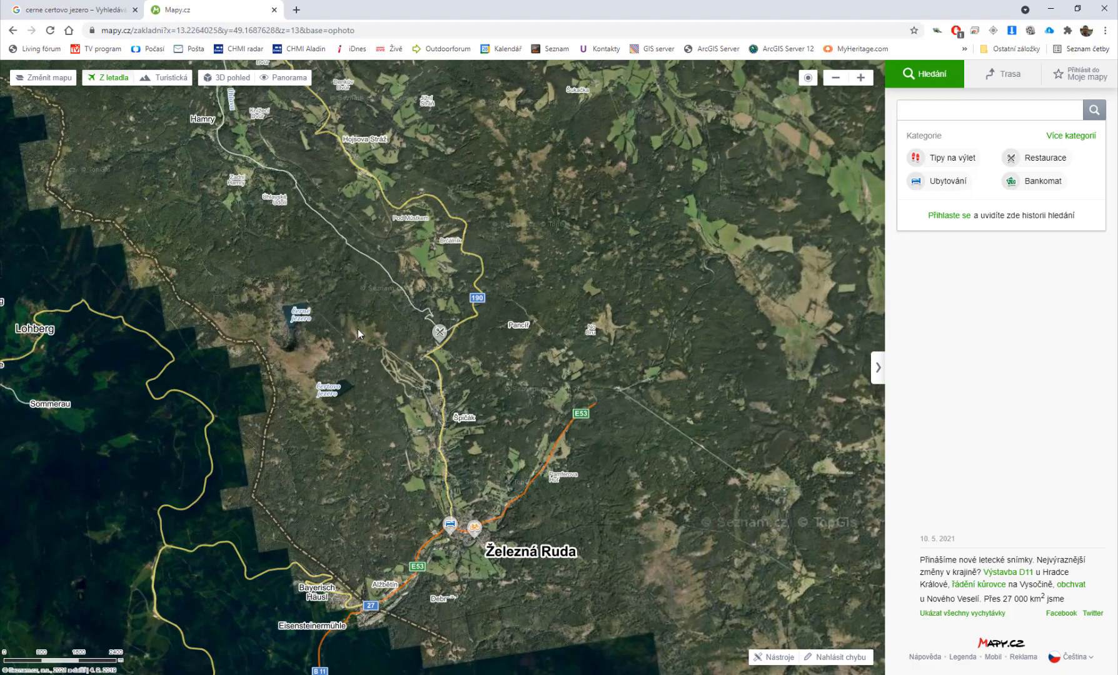
scroll(357, 329, up, 1)
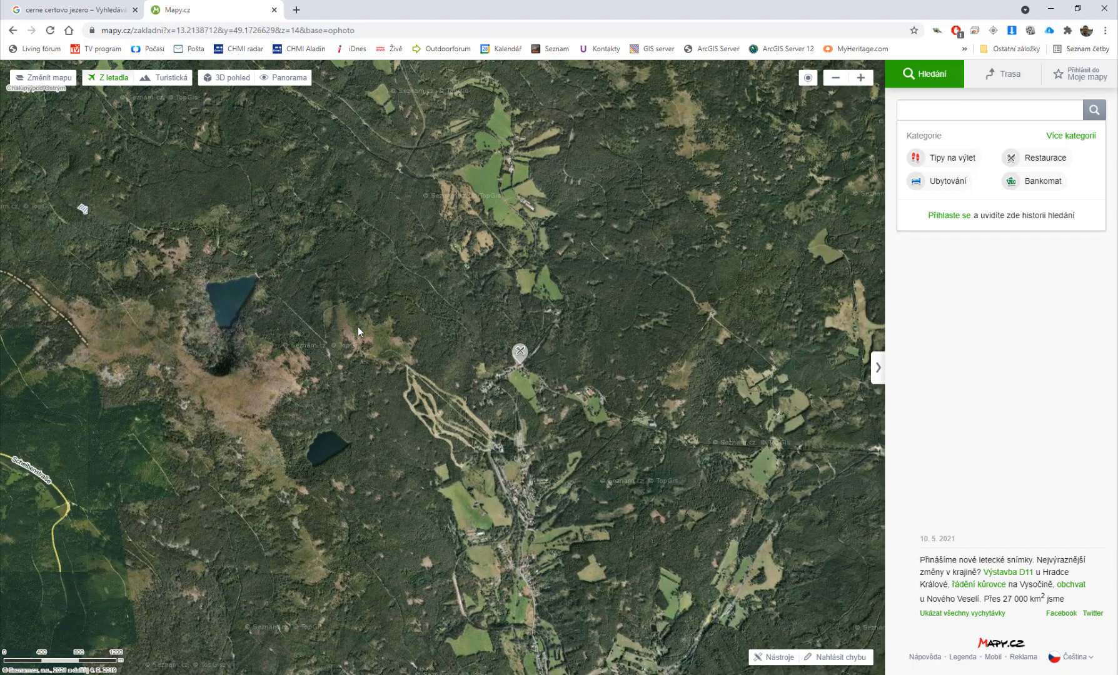
drag(357, 327, 415, 276)
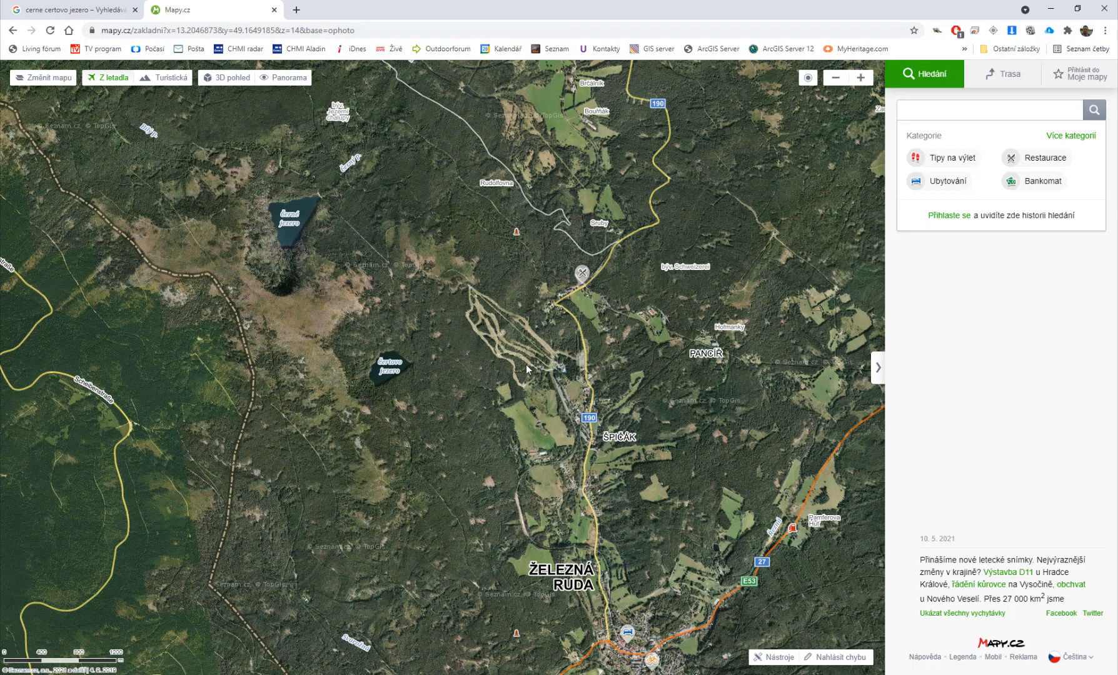
scroll(526, 368, down, 1)
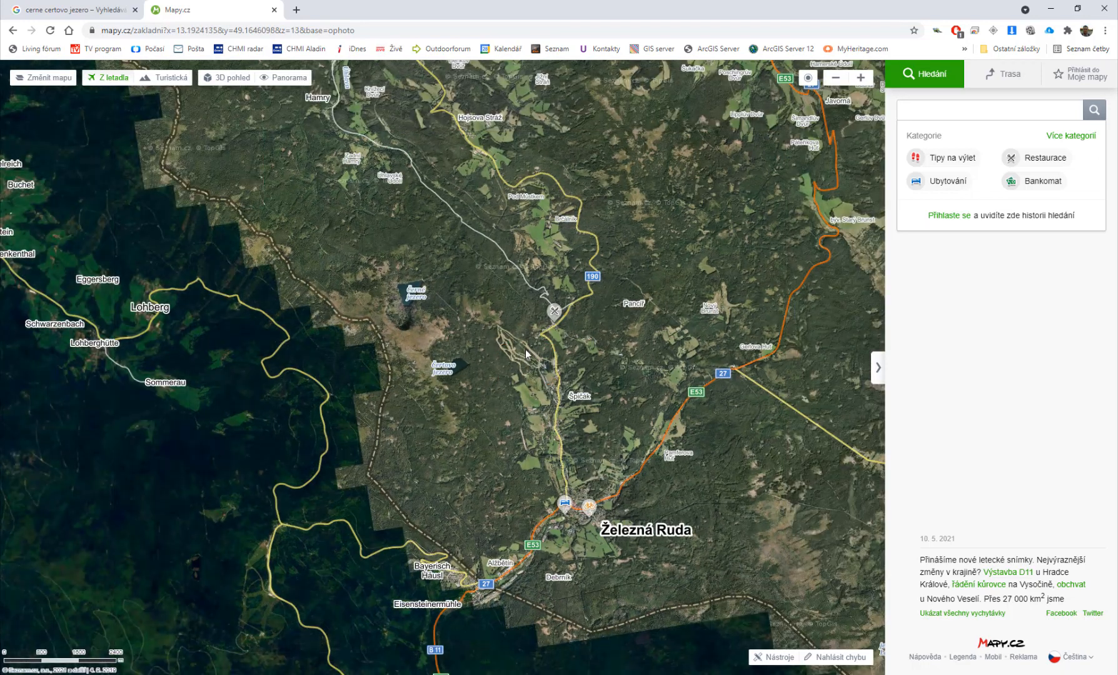
scroll(526, 354, down, 1)
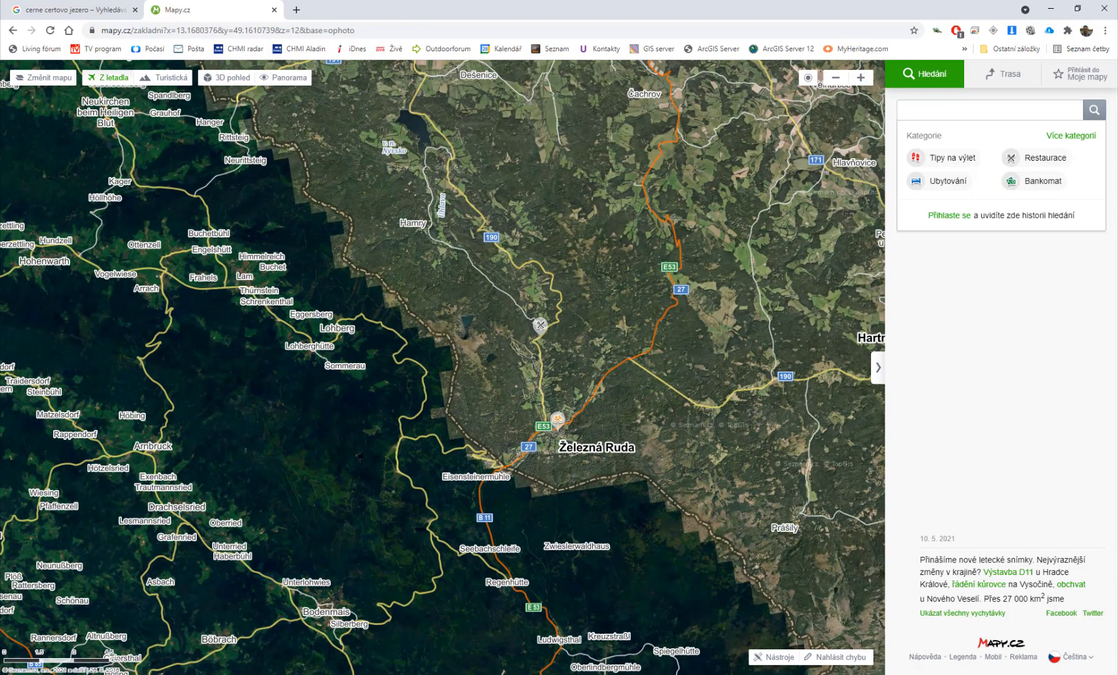
Step: Switch to ArcGIS Pro and set the map's basemap to Ortofoto ČR
key(alt+Tab)
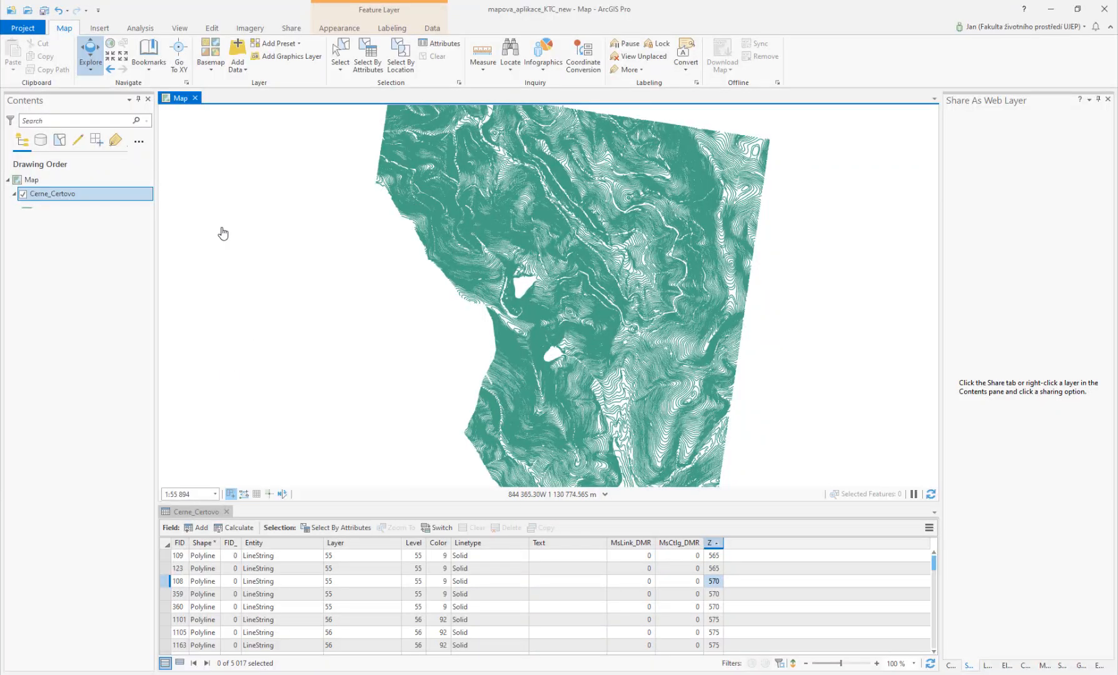
click(211, 65)
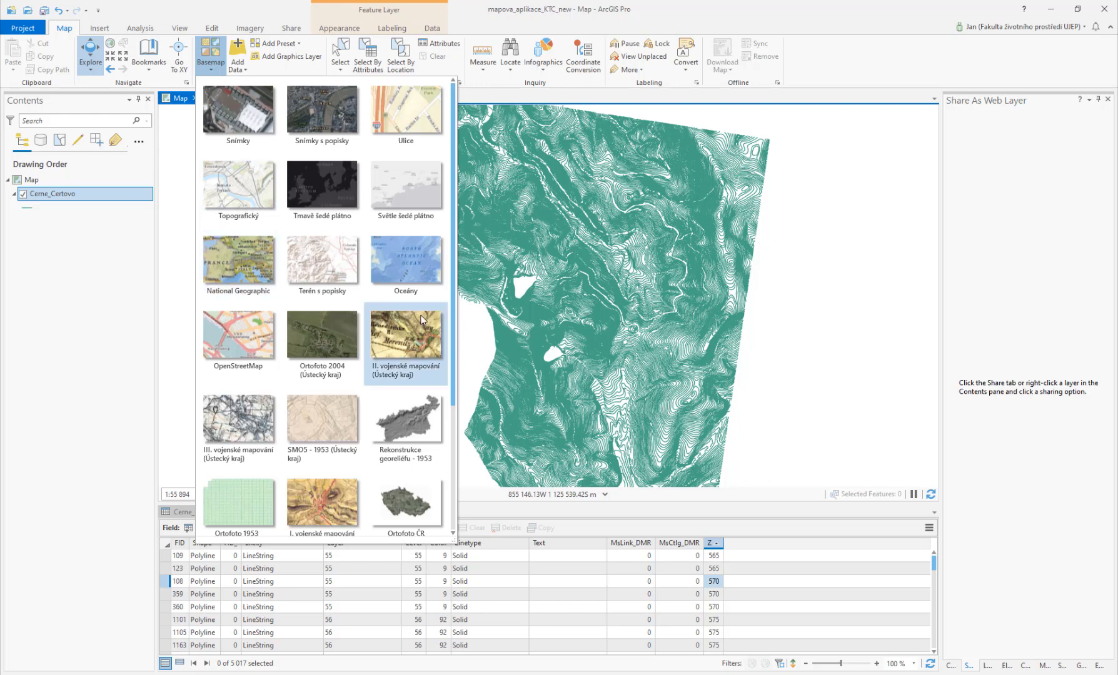
scroll(424, 305, down, 3)
scroll(423, 305, down, 3)
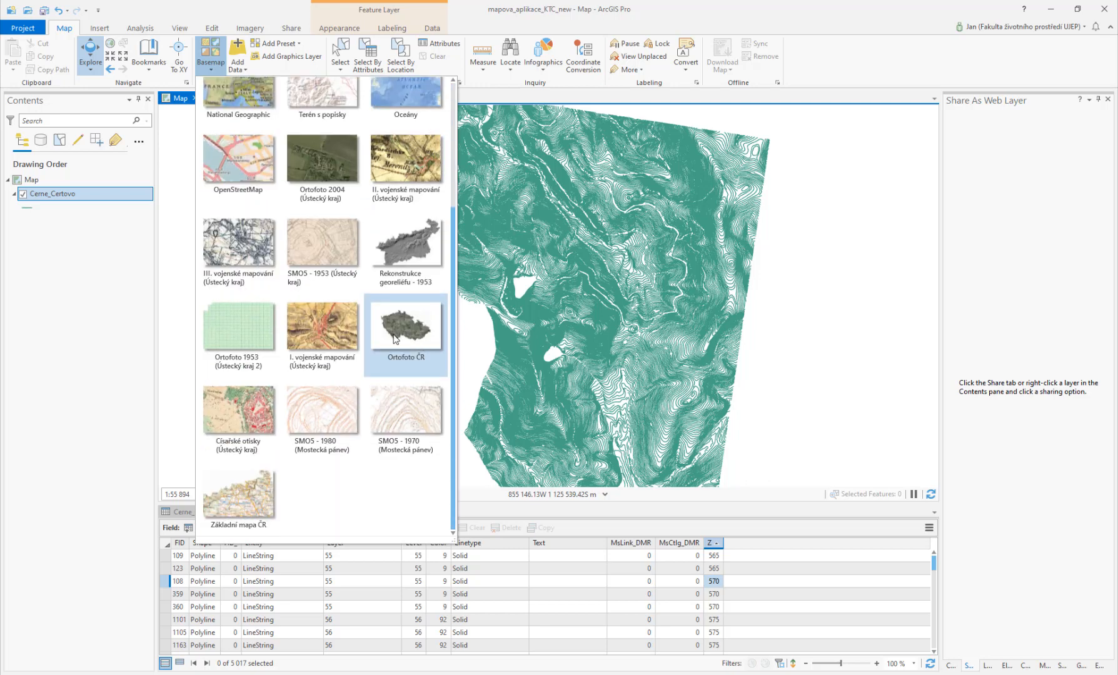
click(399, 324)
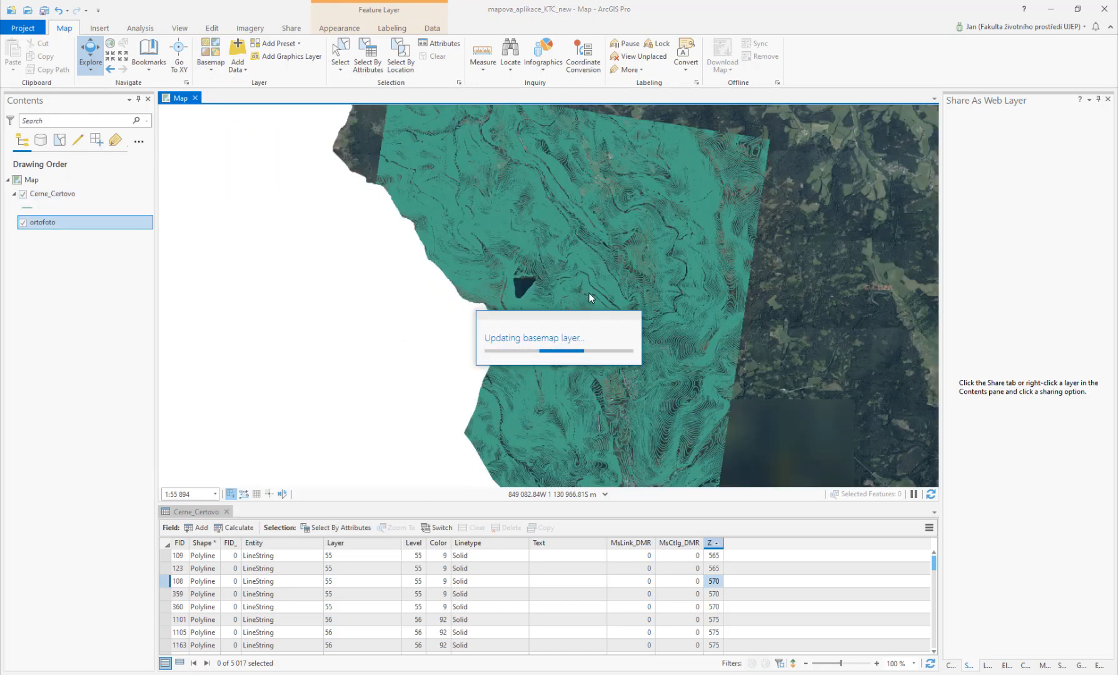
Step: Locate the Cerne_Certovo contour area on the orthophoto basemap and close the attribute table
scroll(597, 308, down, 5)
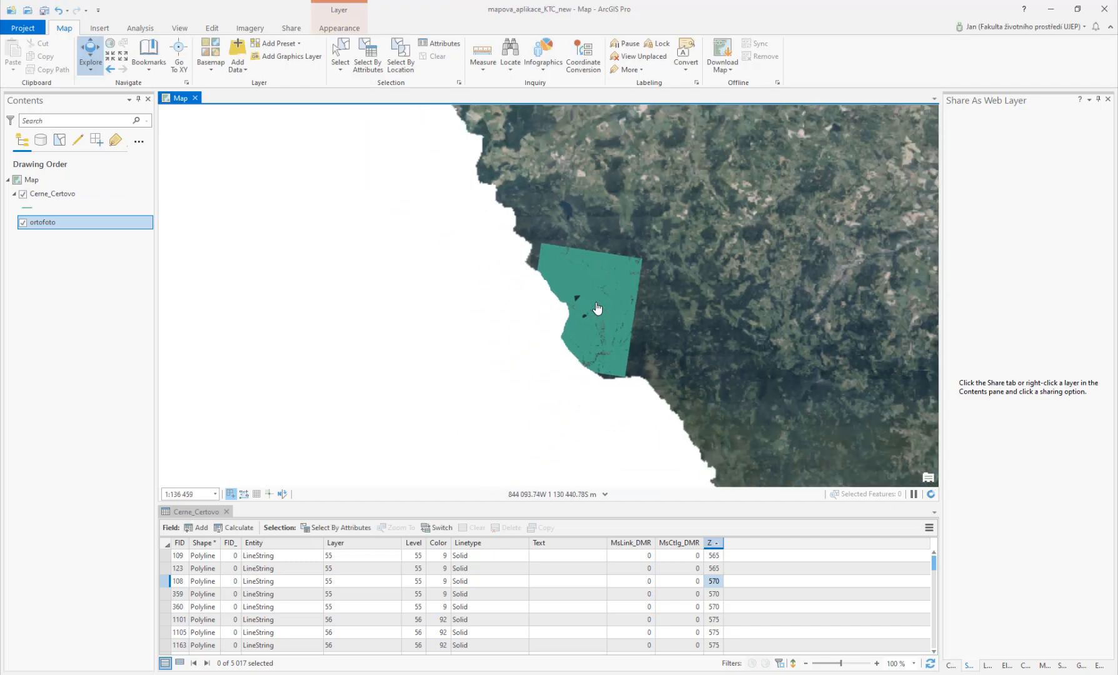
scroll(572, 338, down, 3)
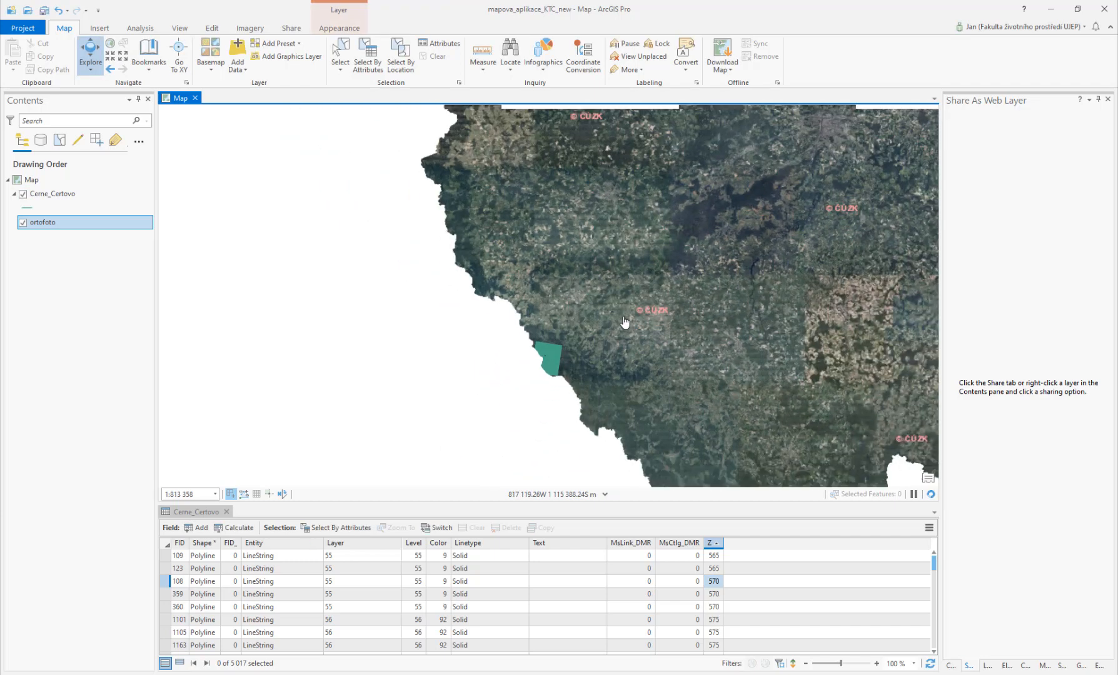
drag(658, 279, 557, 323)
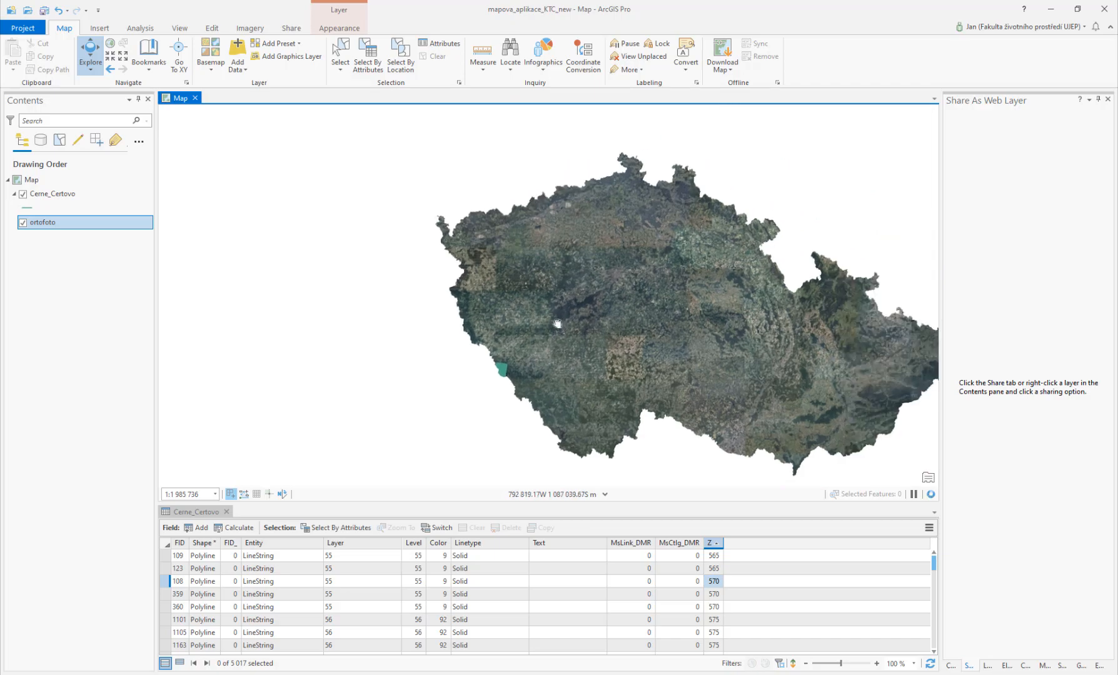
scroll(490, 375, up, 1)
scroll(490, 375, up, 7)
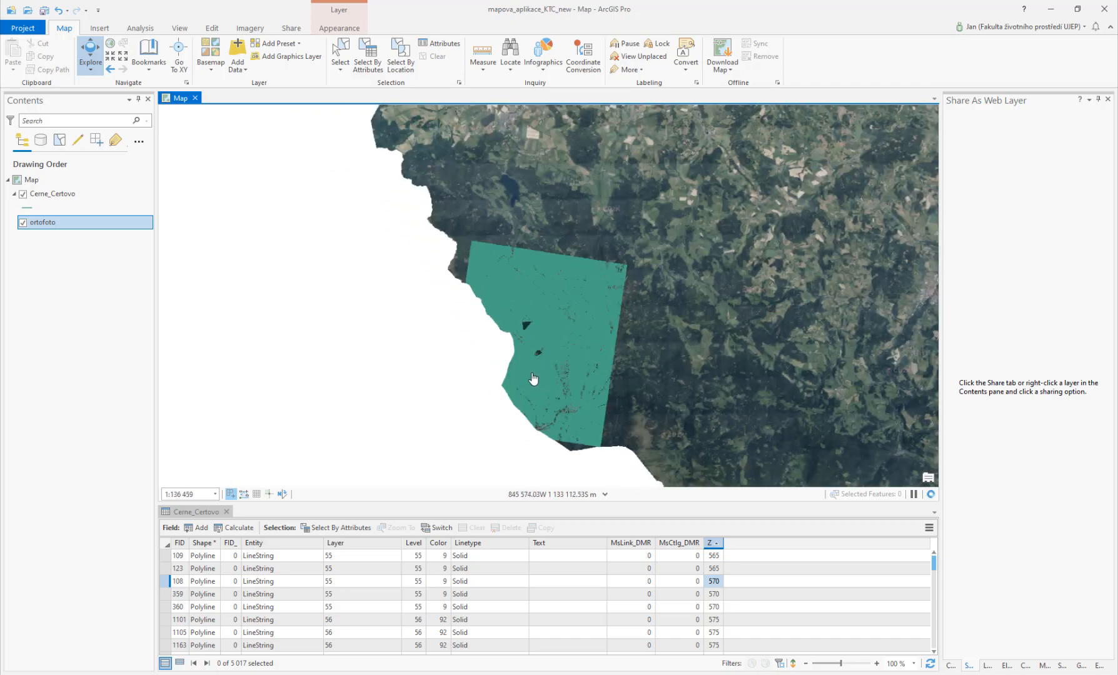
drag(543, 362, 492, 312)
scroll(491, 313, up, 1)
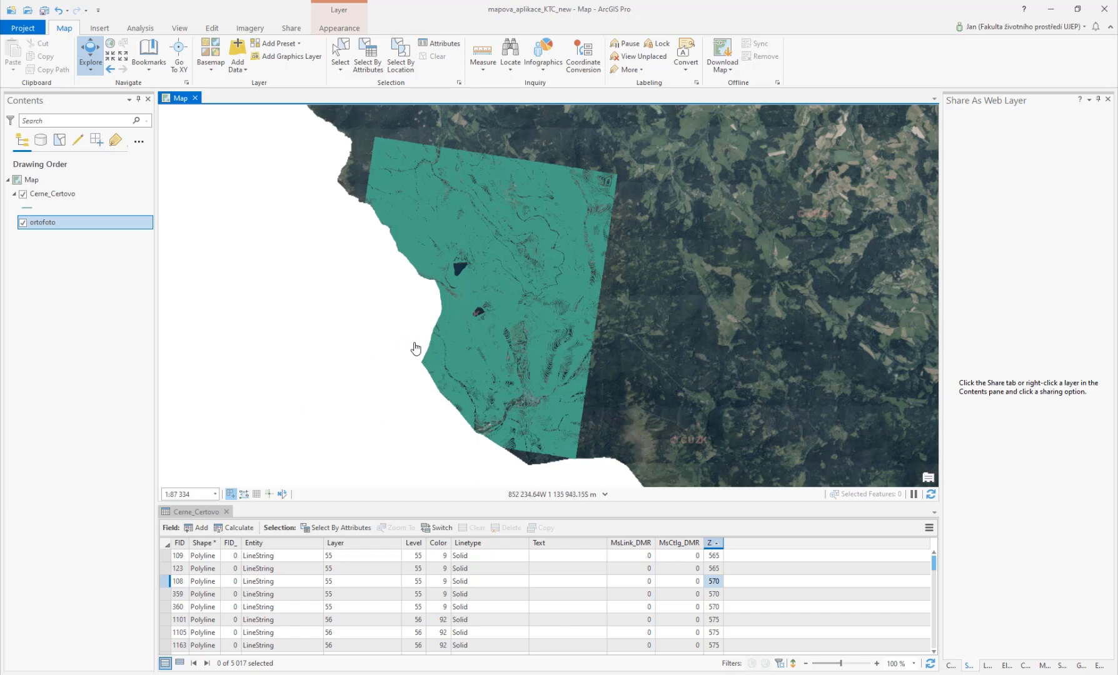
drag(480, 344, 522, 352)
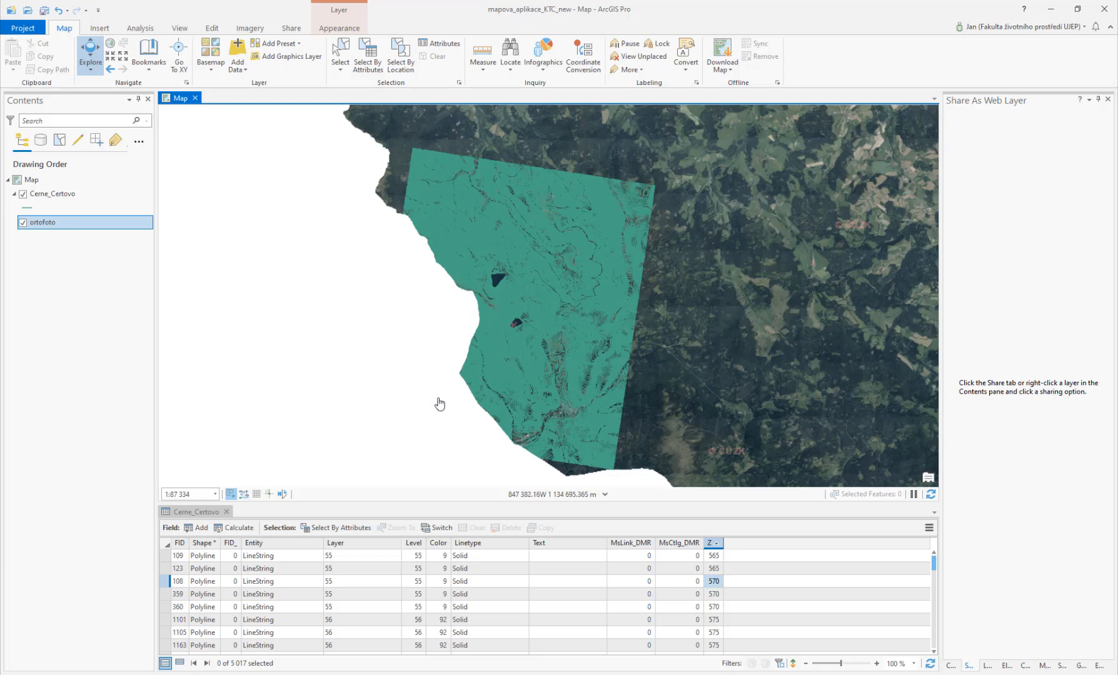
click(227, 512)
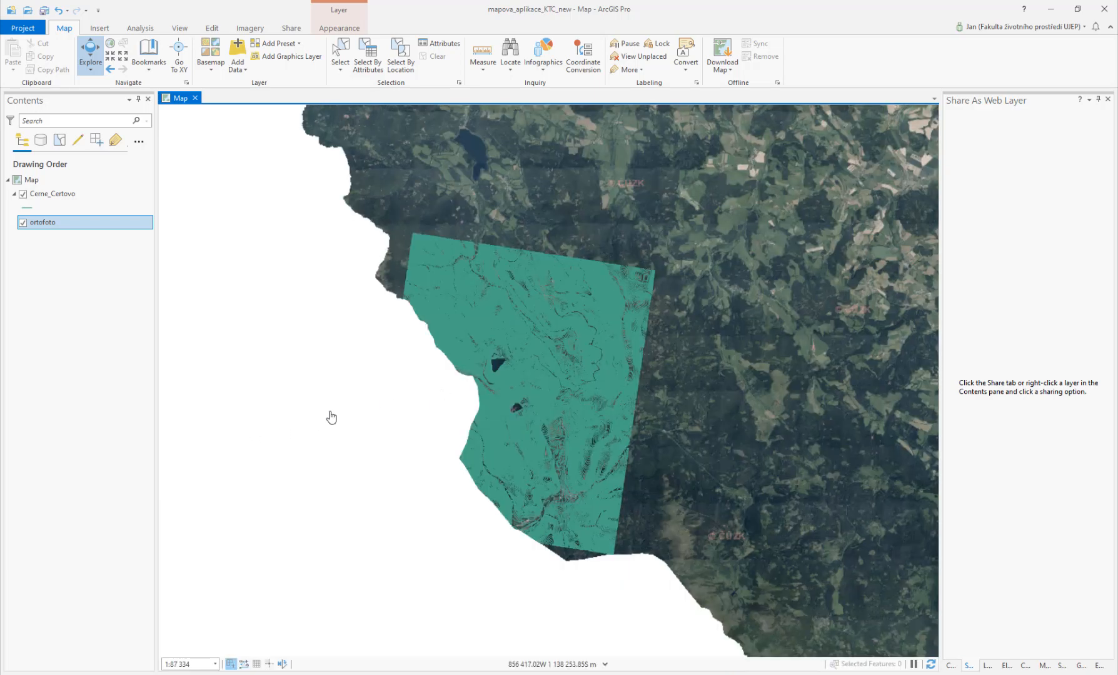
drag(604, 354, 506, 374)
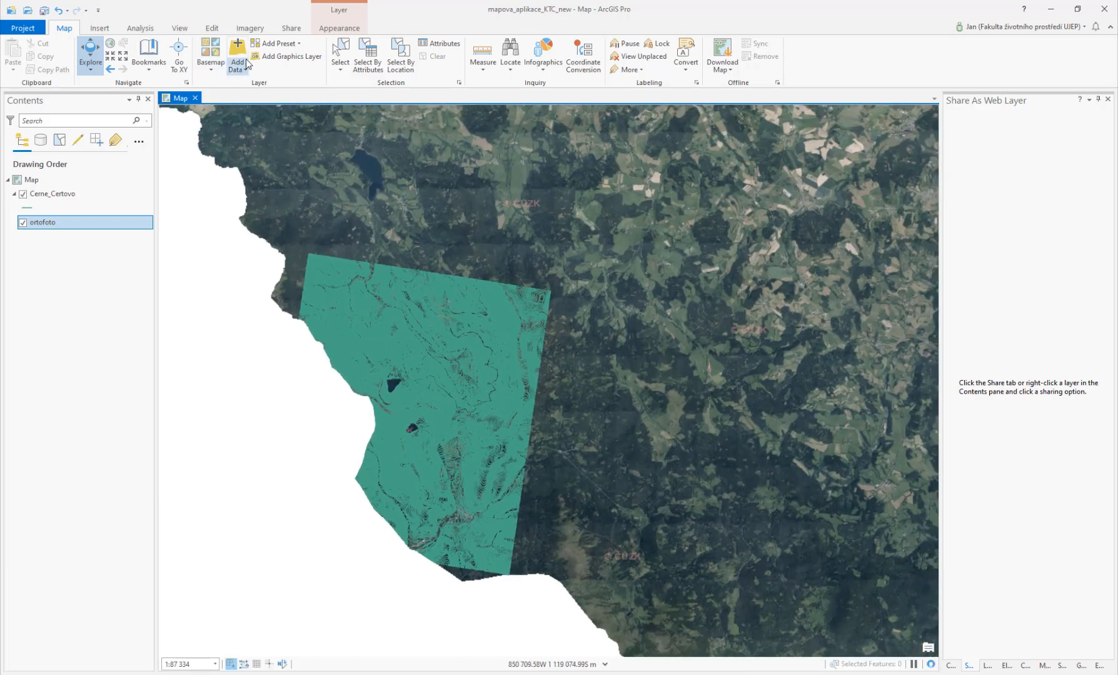
Step: Open the Geoprocessing pane and browse 3D Analyst Tools down to the Raster Interpolation toolset
click(147, 24)
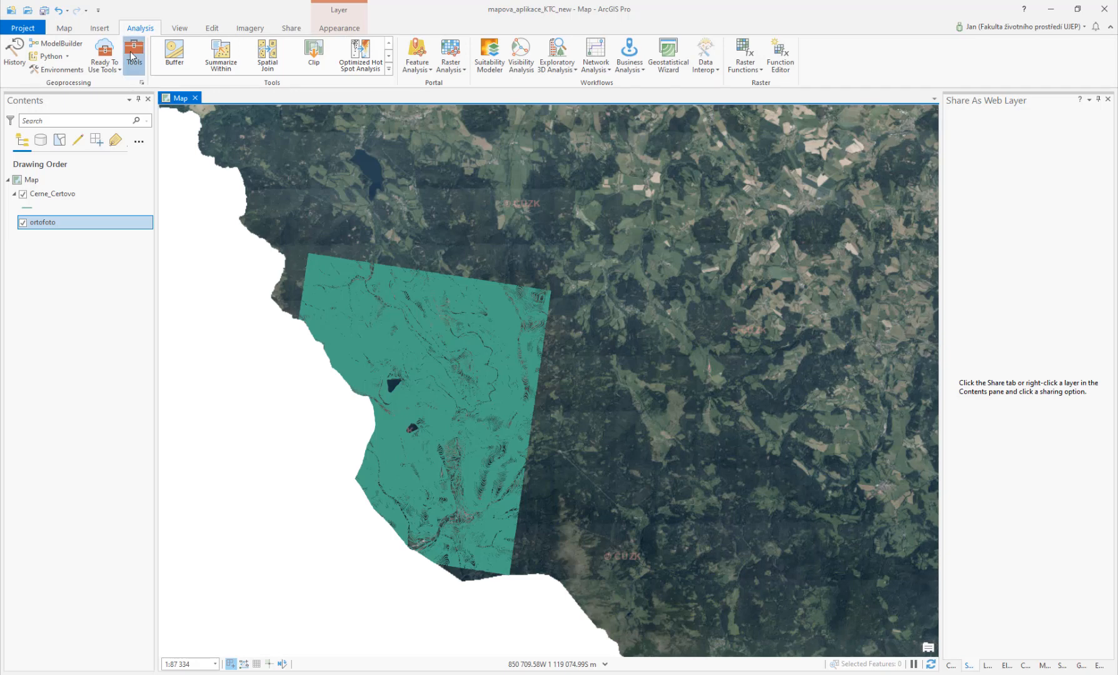
click(132, 57)
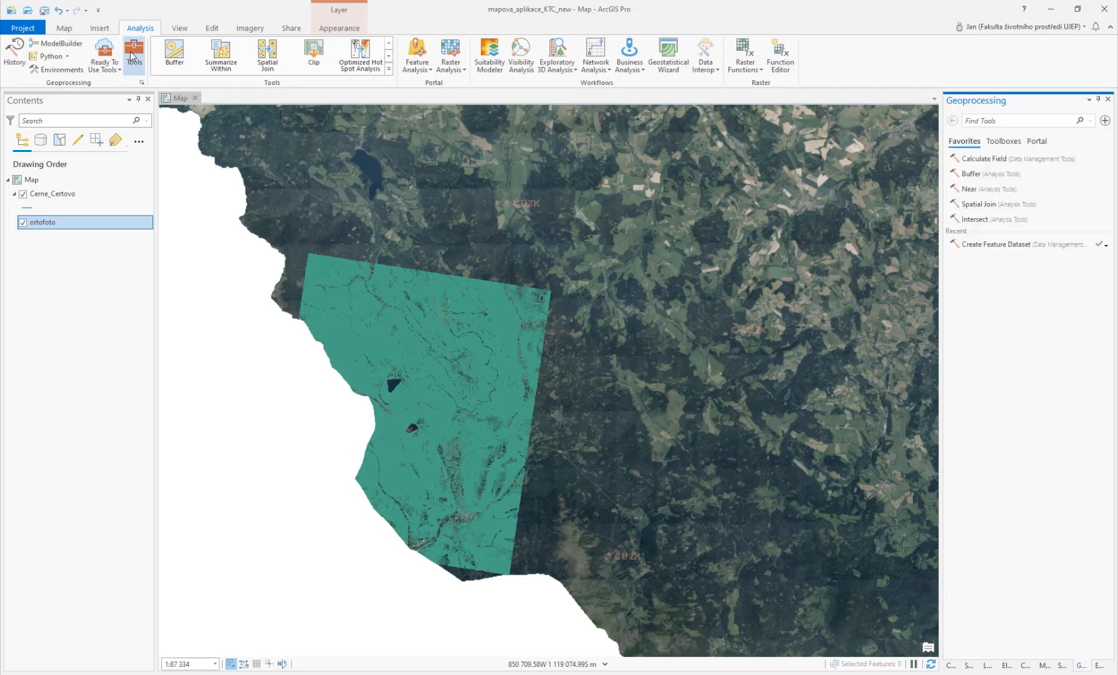
click(1009, 143)
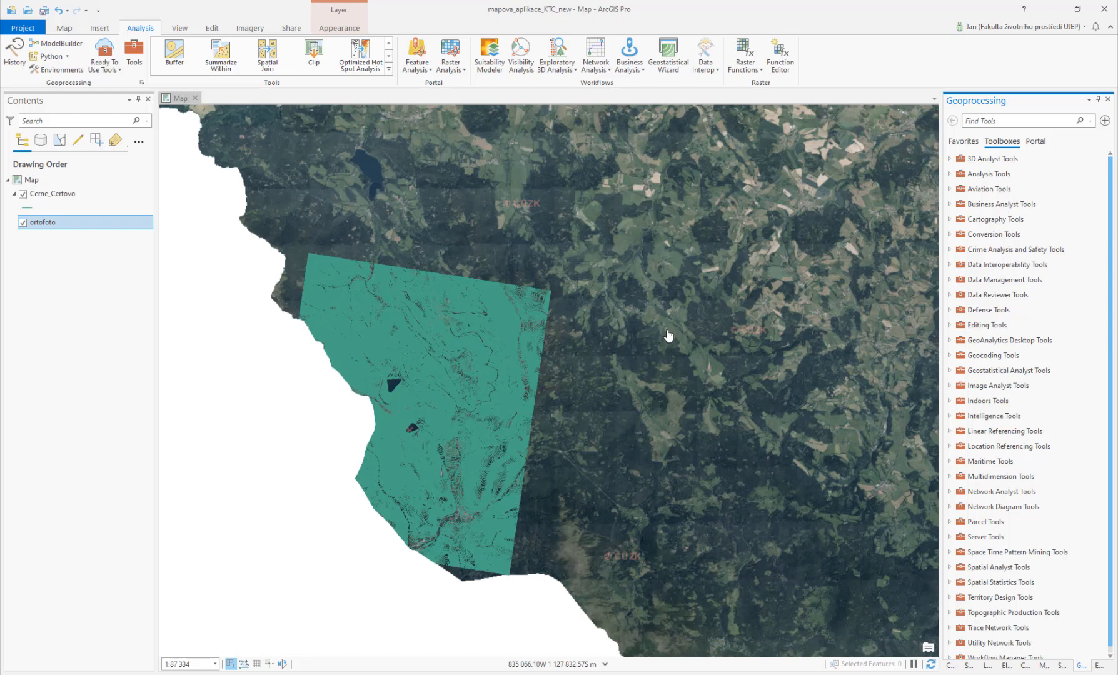
click(949, 159)
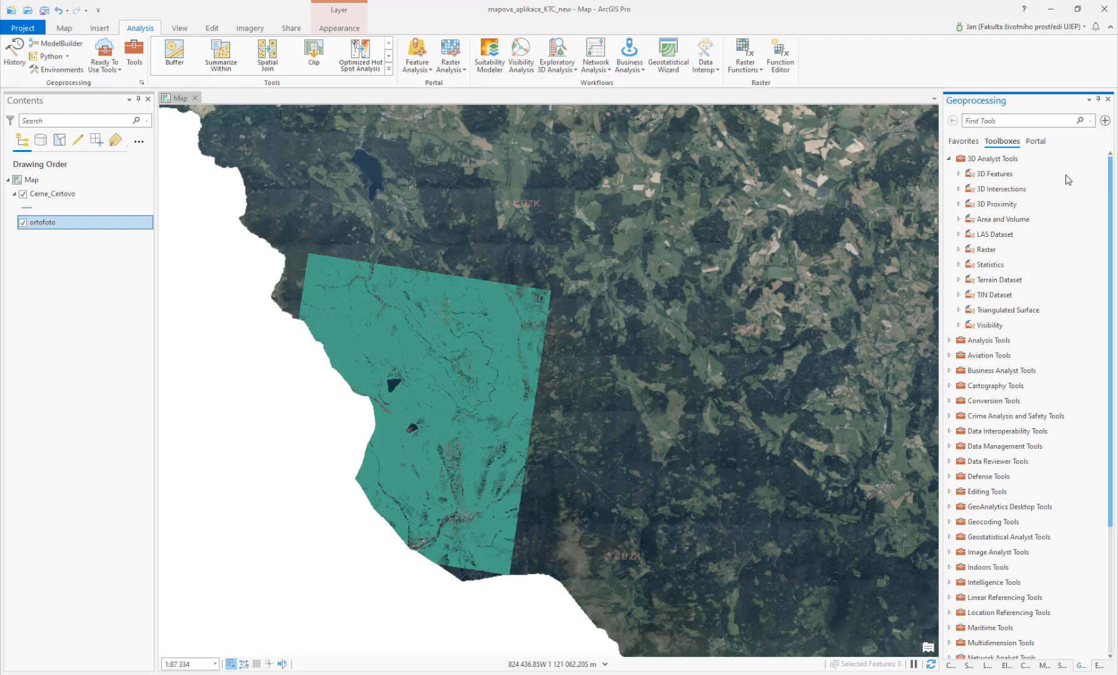
click(959, 249)
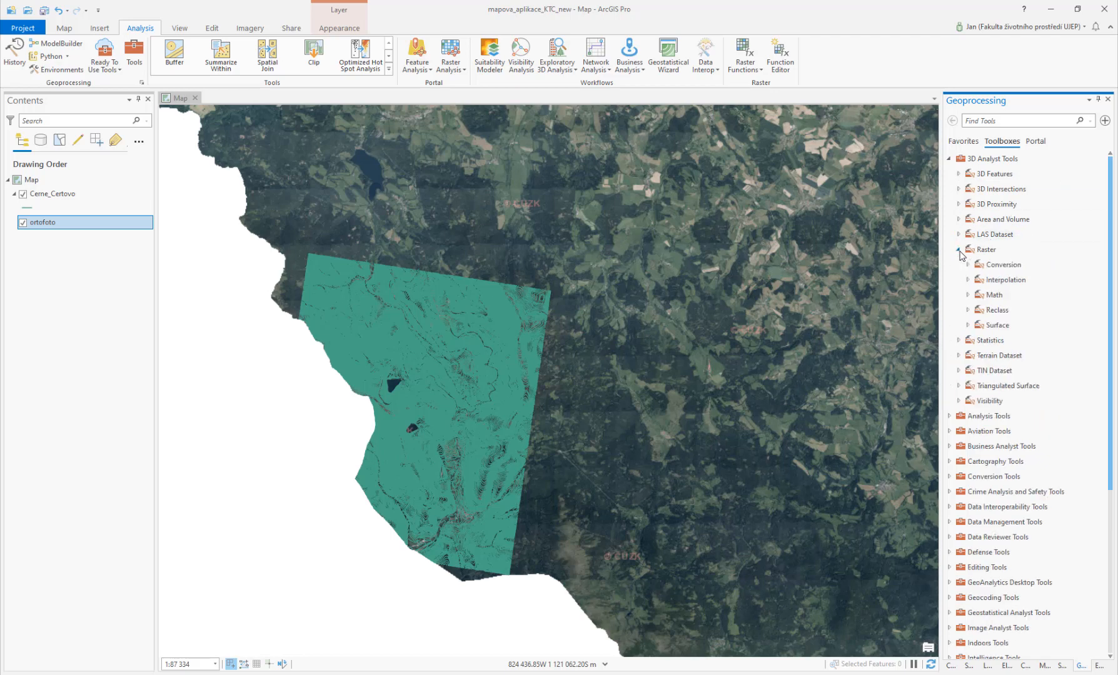
click(969, 281)
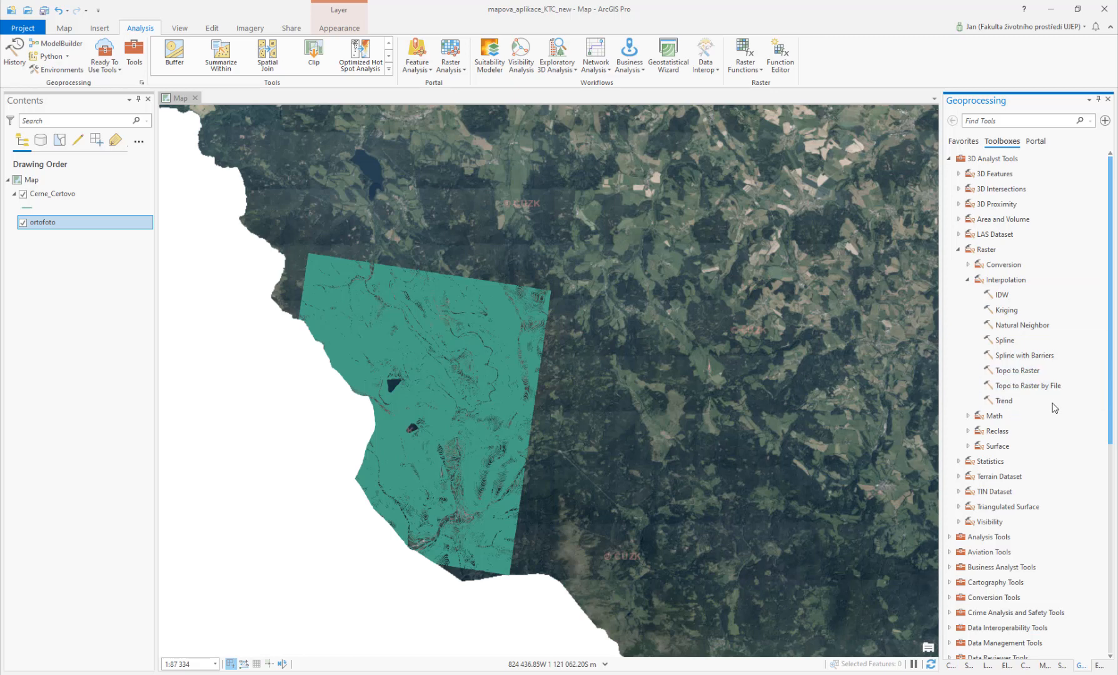
click(1006, 296)
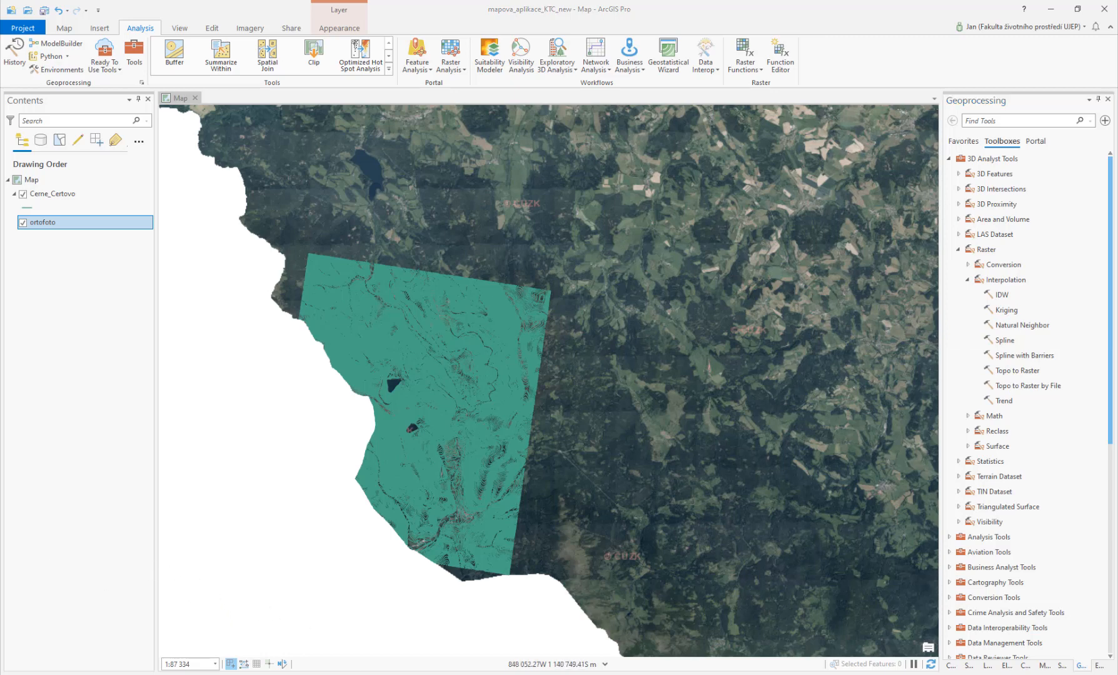
Step: Switch to the browser course page and open the Interpolation techniques document
key(alt+Tab)
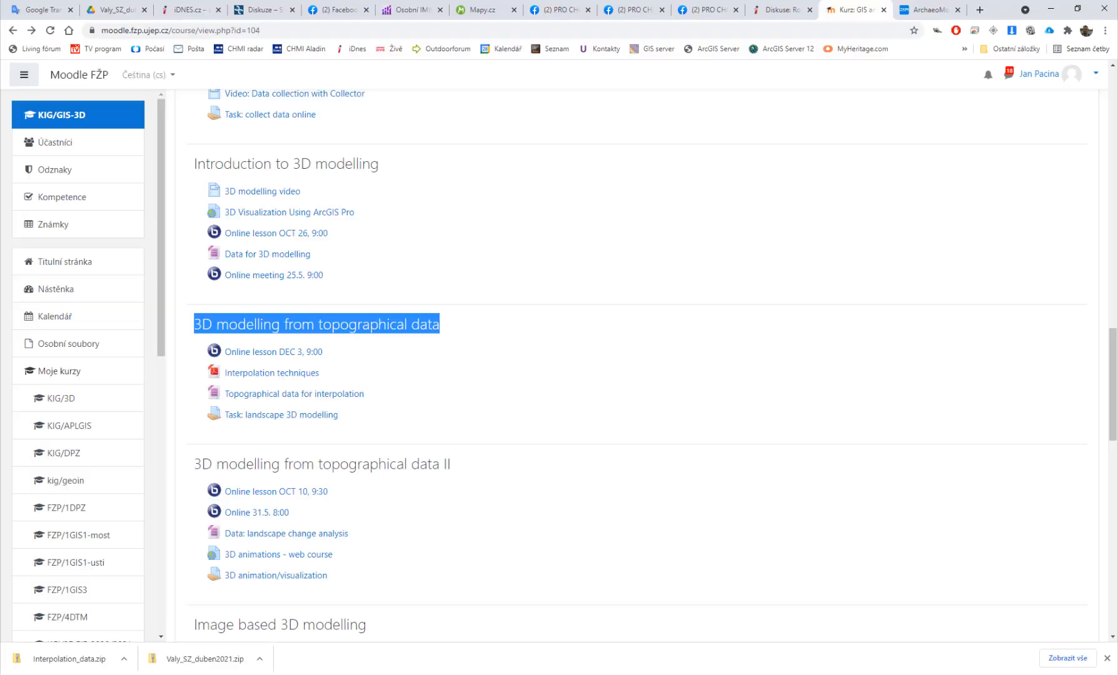
click(278, 374)
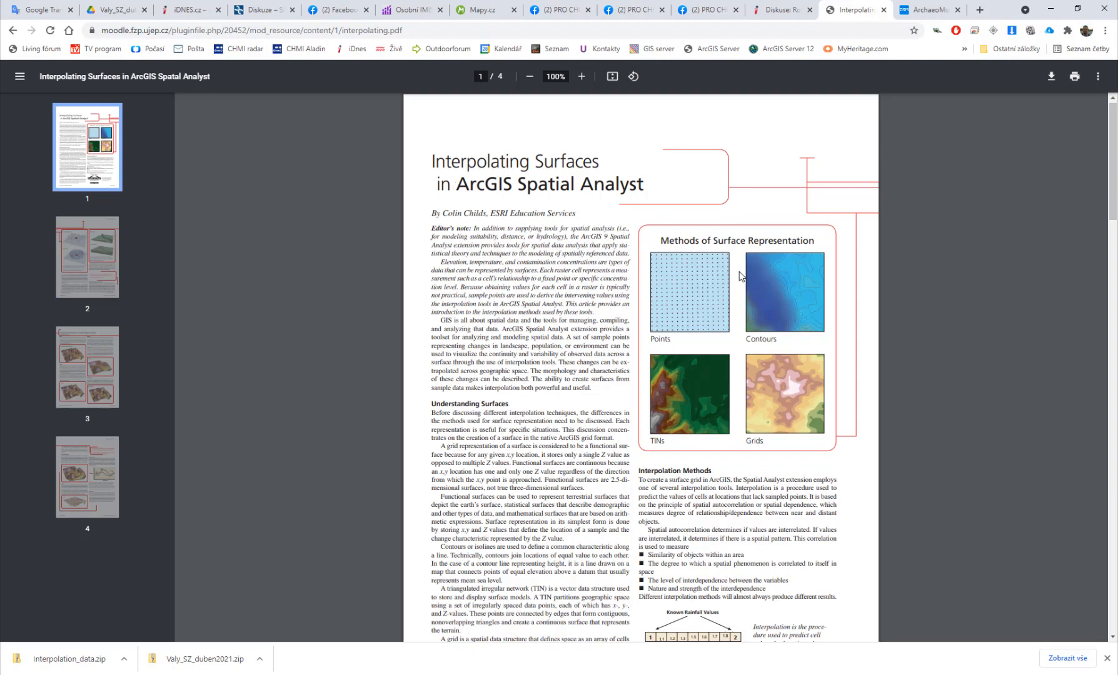
Step: Skim the Interpolating Surfaces article's pages on surface representation and interpolation methods, enlarging the page view
scroll(741, 275, down, 2)
scroll(739, 255, down, 14)
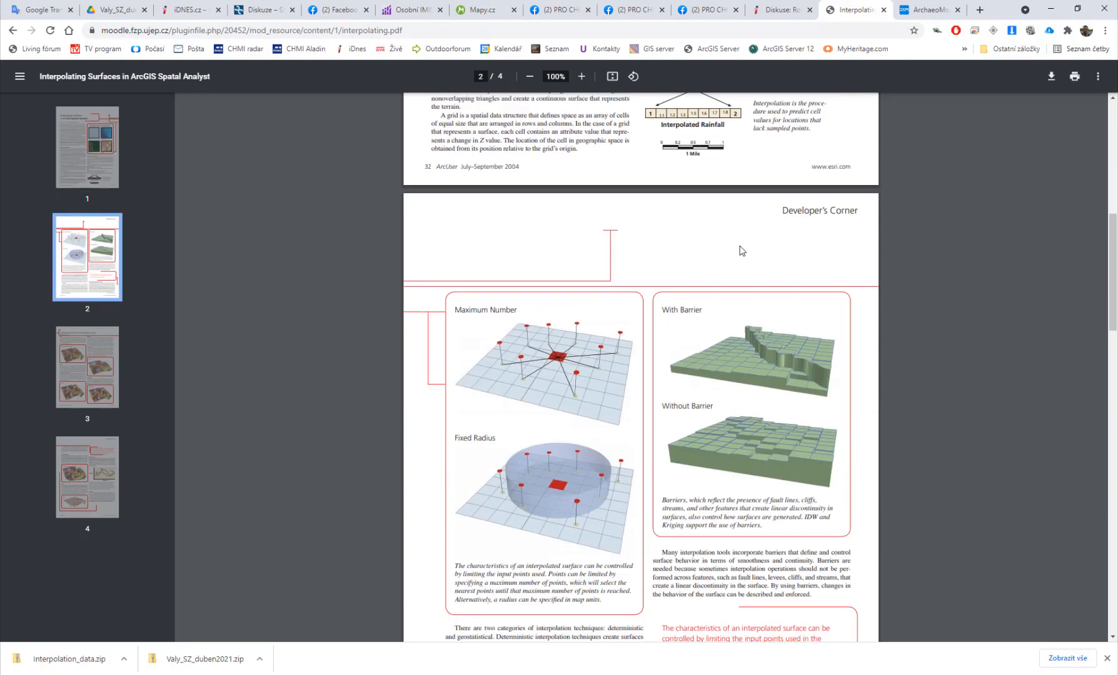
scroll(742, 248, down, 9)
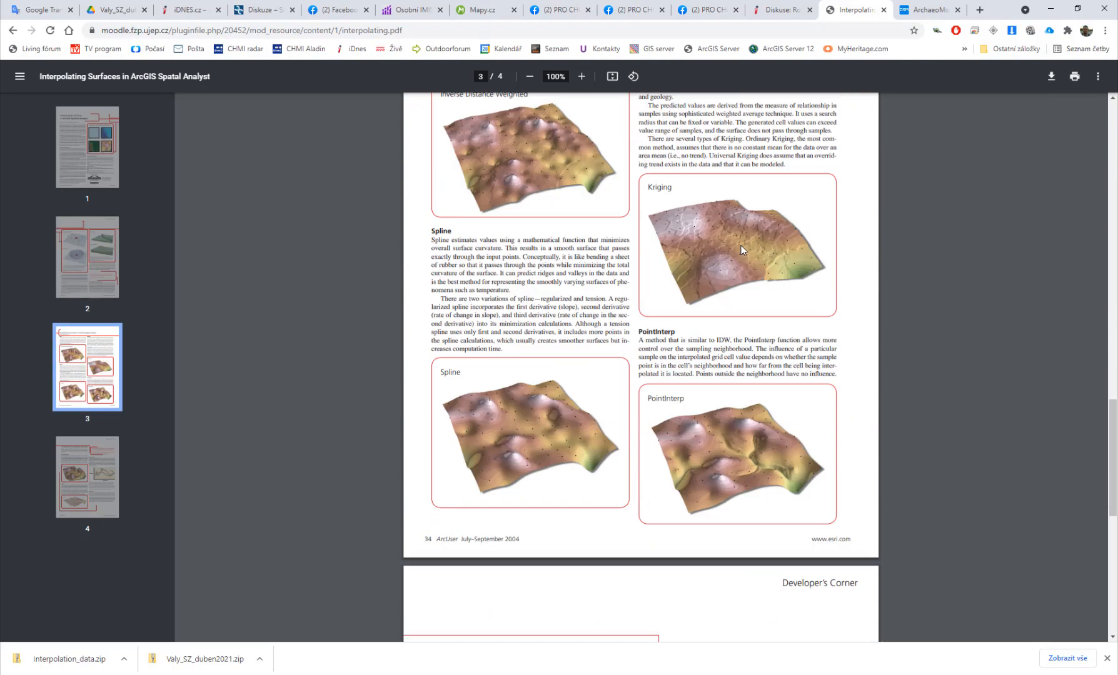
scroll(744, 248, up, 2)
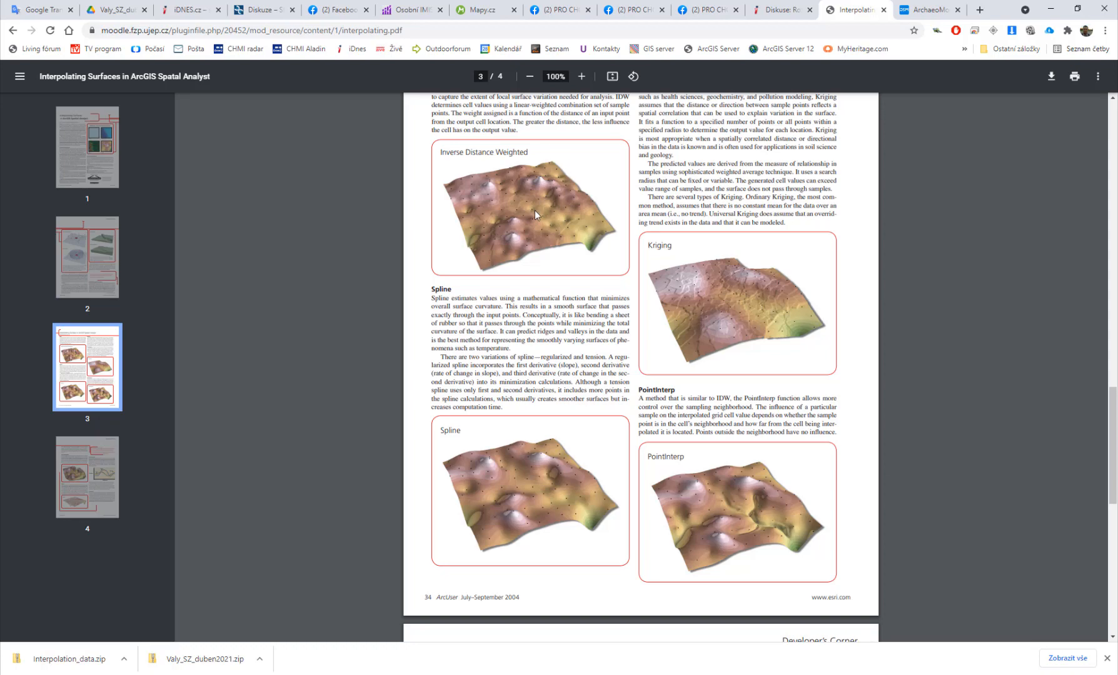
click(585, 78)
click(584, 77)
click(584, 77)
click(585, 76)
click(585, 76)
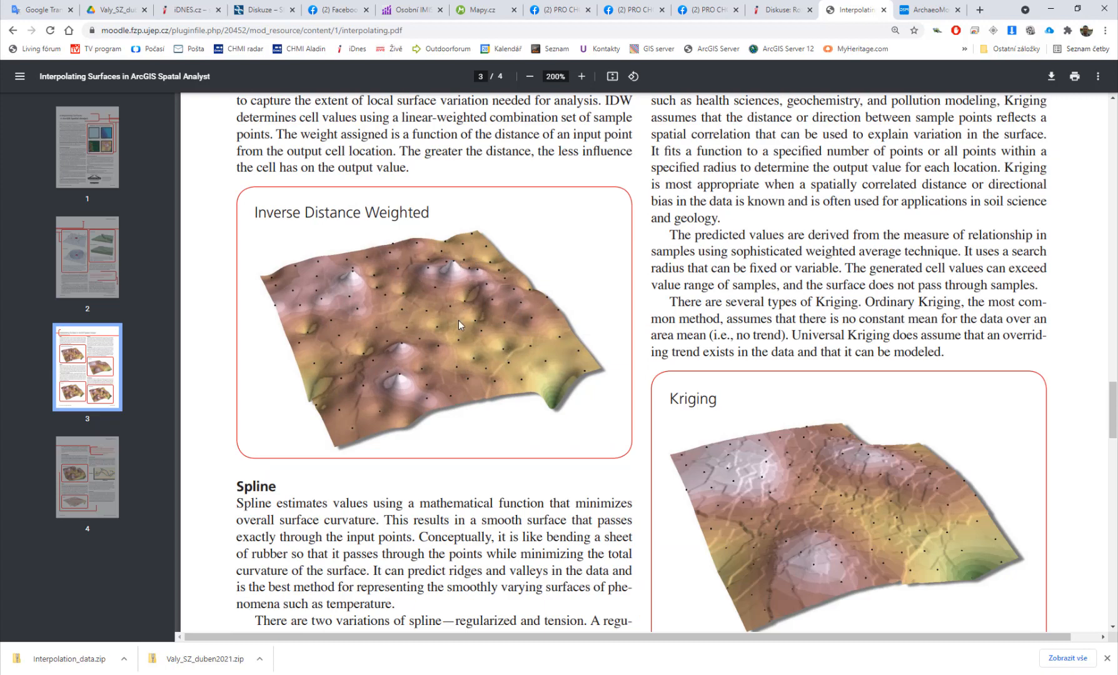
Step: Read the IDW, Kriging, Spline, PointInterp, Natural Neighbor and Topo to Raster method descriptions, highlighting the Topo to Raster heading
scroll(458, 321, down, 3)
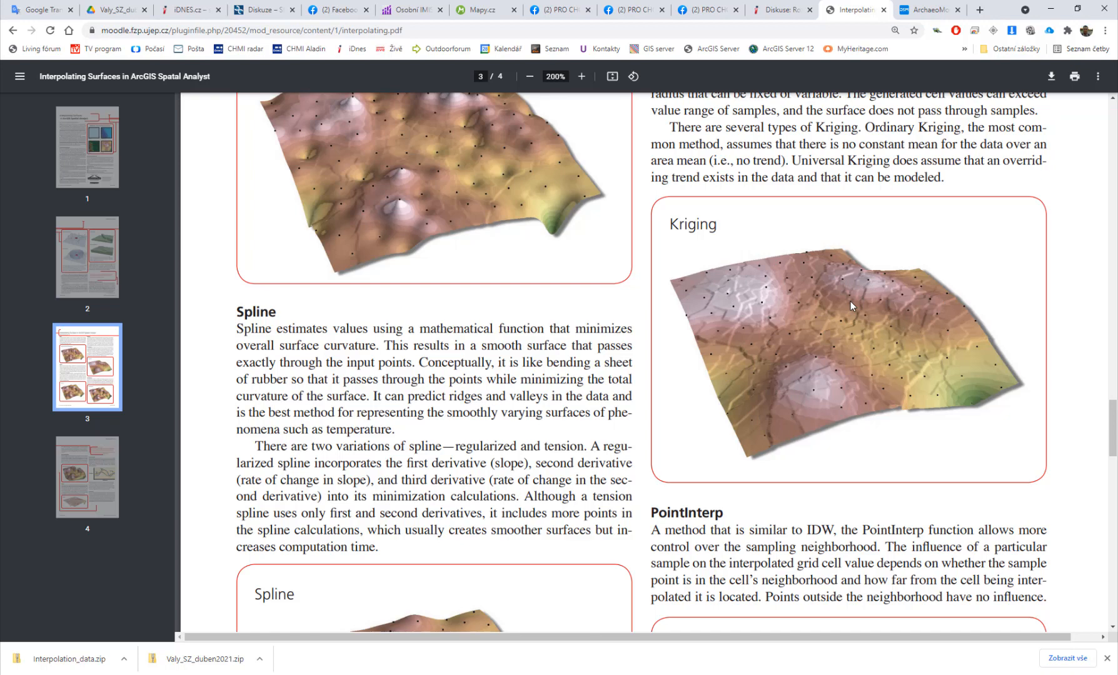
scroll(851, 301, down, 4)
scroll(782, 343, down, 1)
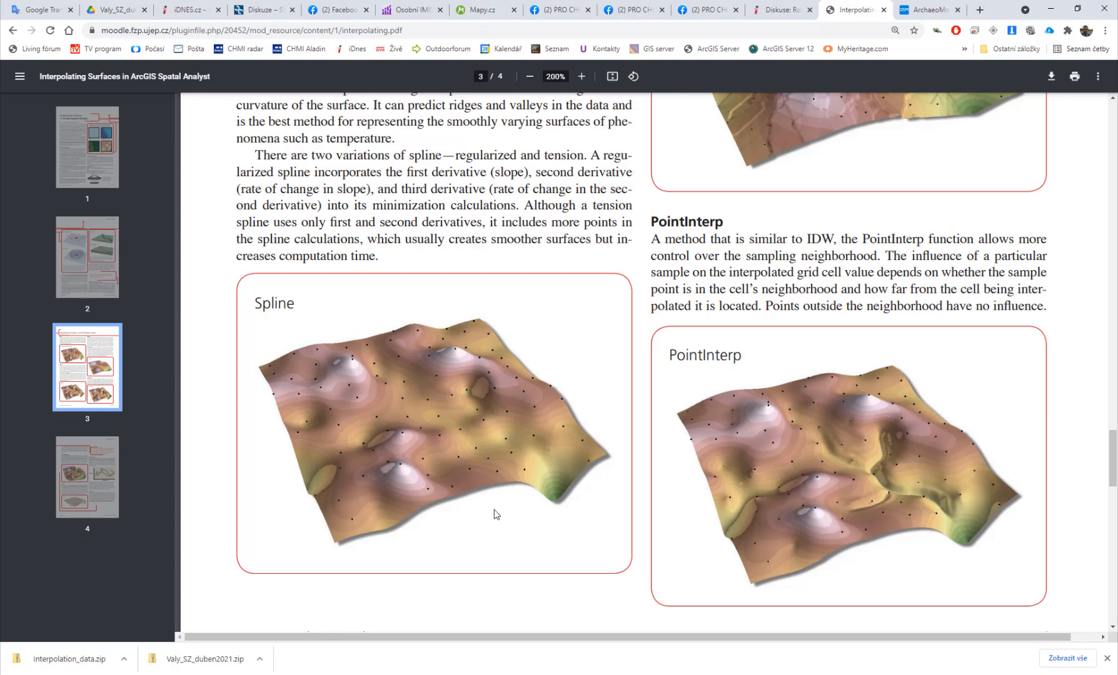
scroll(496, 514, down, 5)
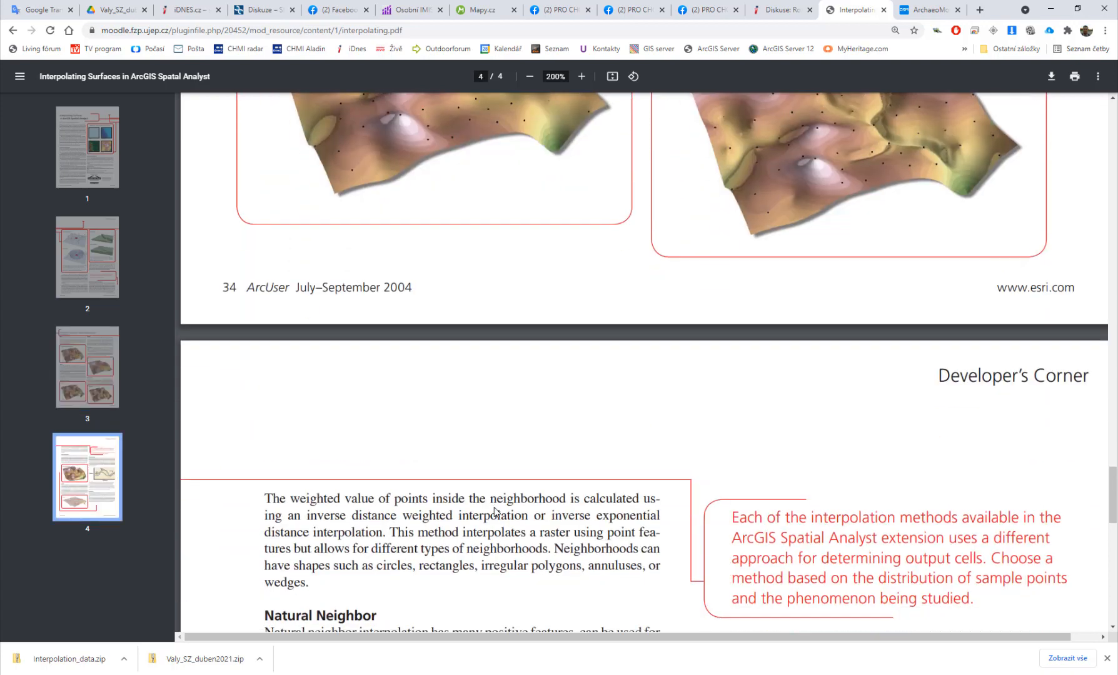
scroll(496, 511, down, 3)
scroll(495, 508, down, 5)
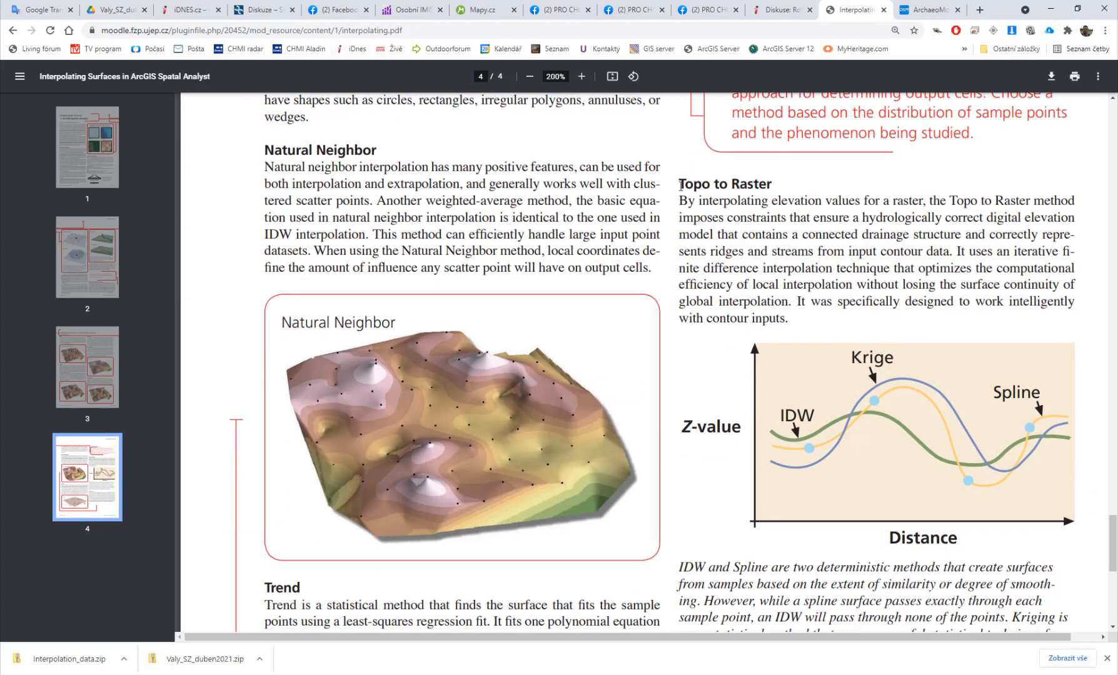
drag(680, 185, 781, 202)
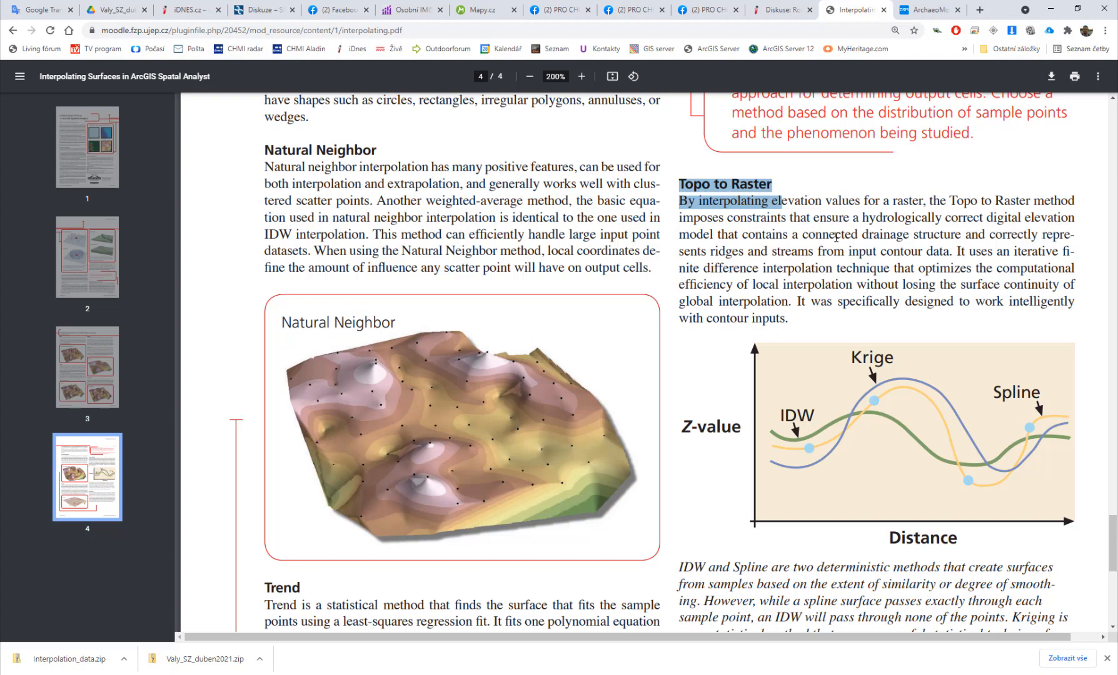
scroll(836, 238, down, 2)
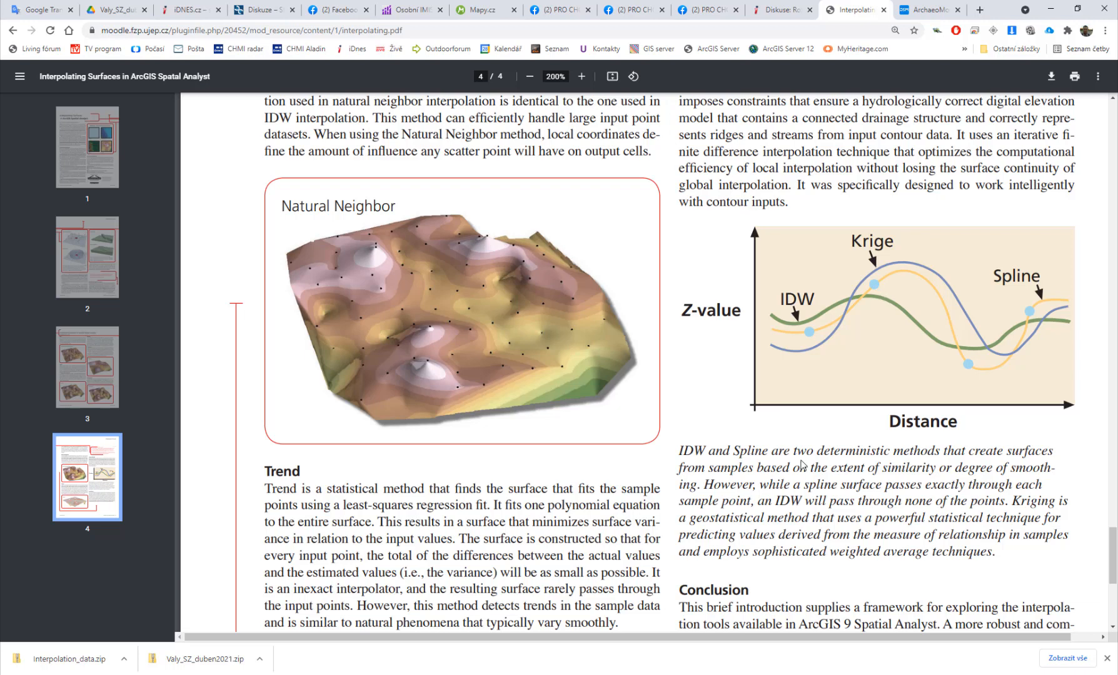
Step: Switch back to ArcGIS Pro and hide the ortofoto basemap layer to show only the contours
key(alt+Tab)
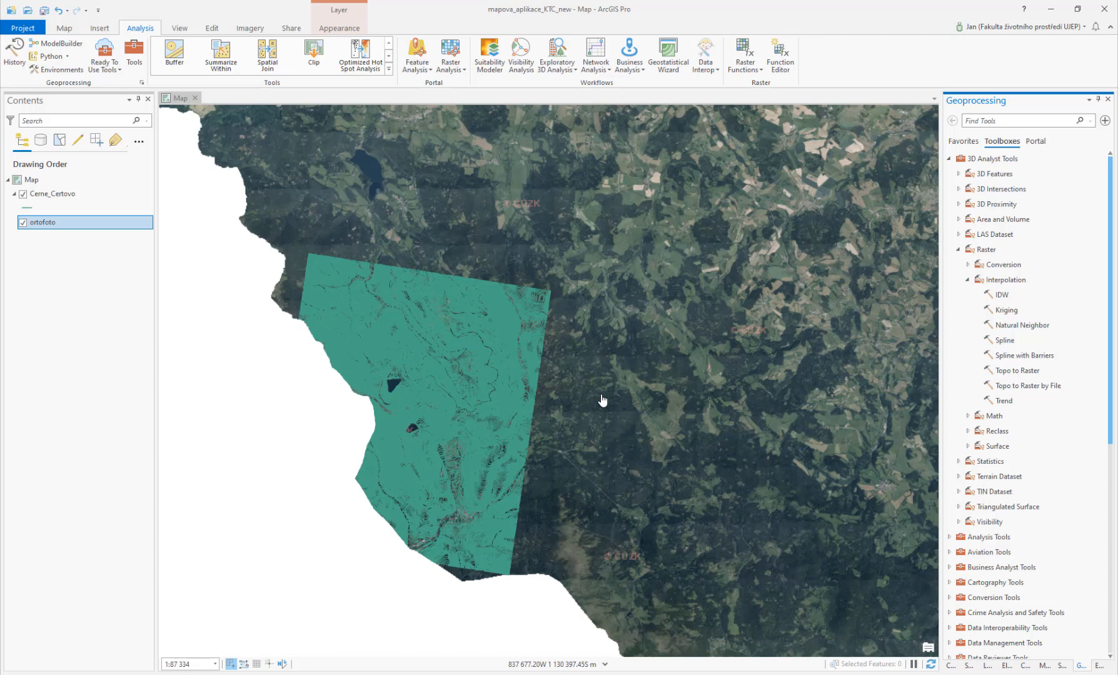
click(22, 222)
scroll(542, 385, up, 5)
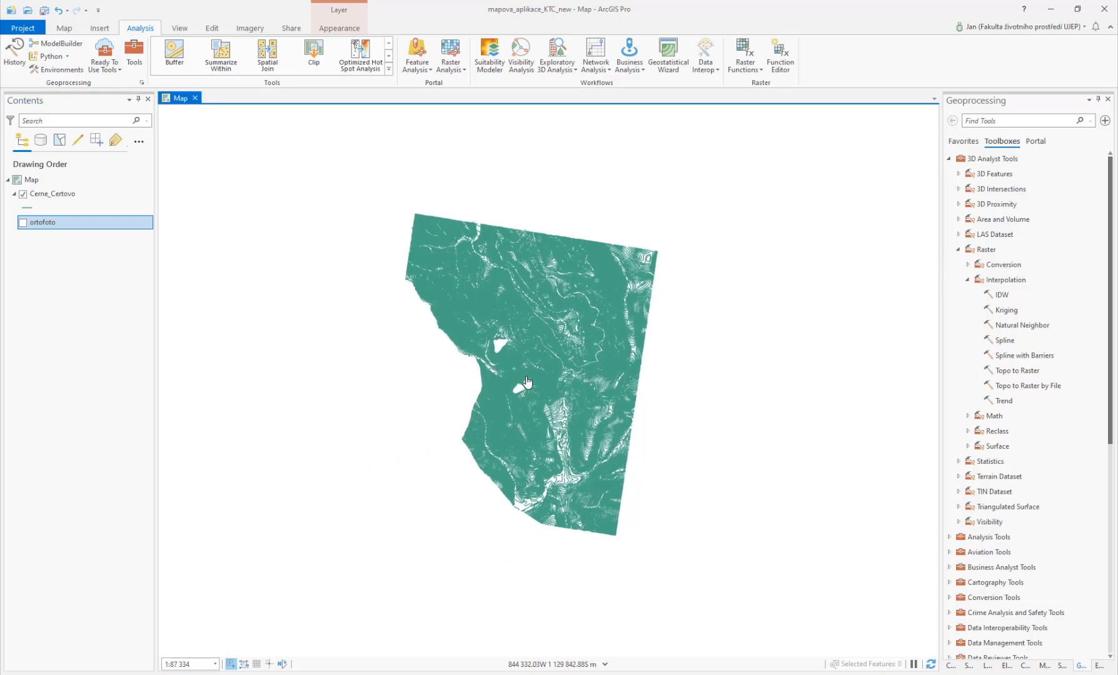
scroll(541, 386, up, 4)
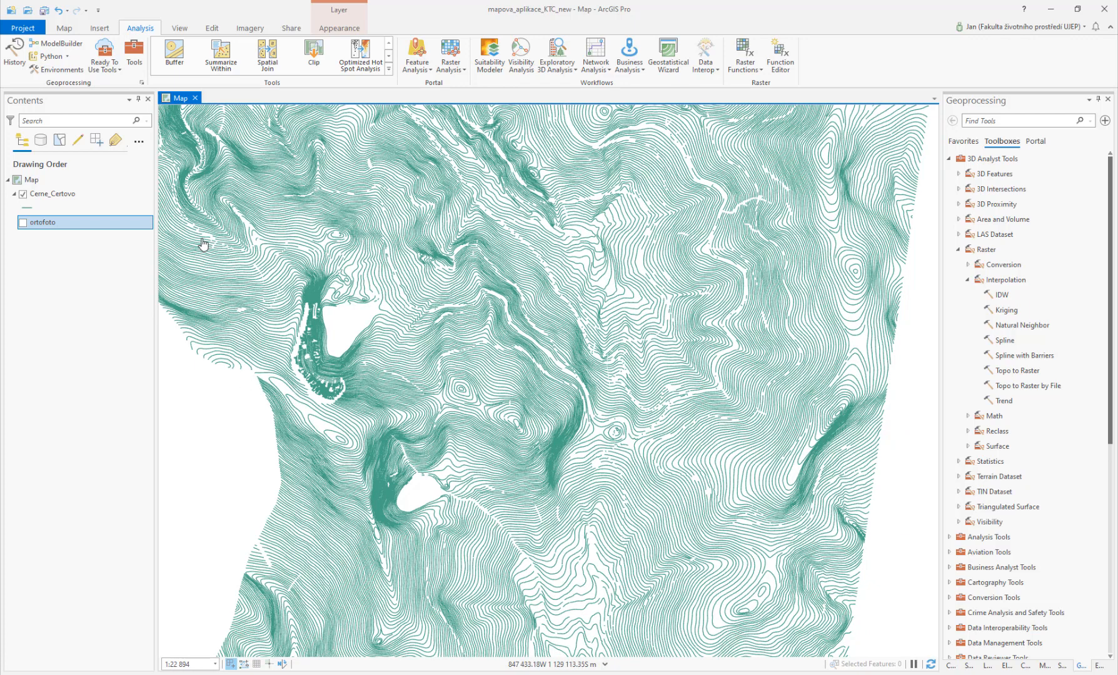
Step: Inspect the vertices of a single contour line with the Edit Vertices tool, then clear the selection
click(212, 29)
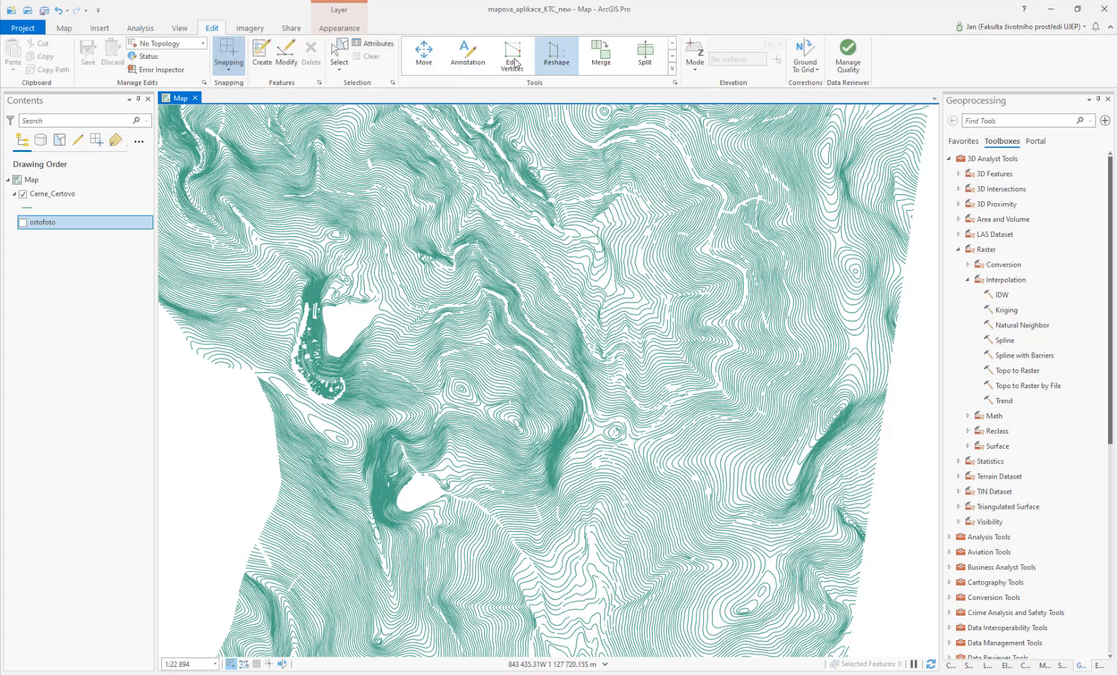
scroll(375, 444, up, 5)
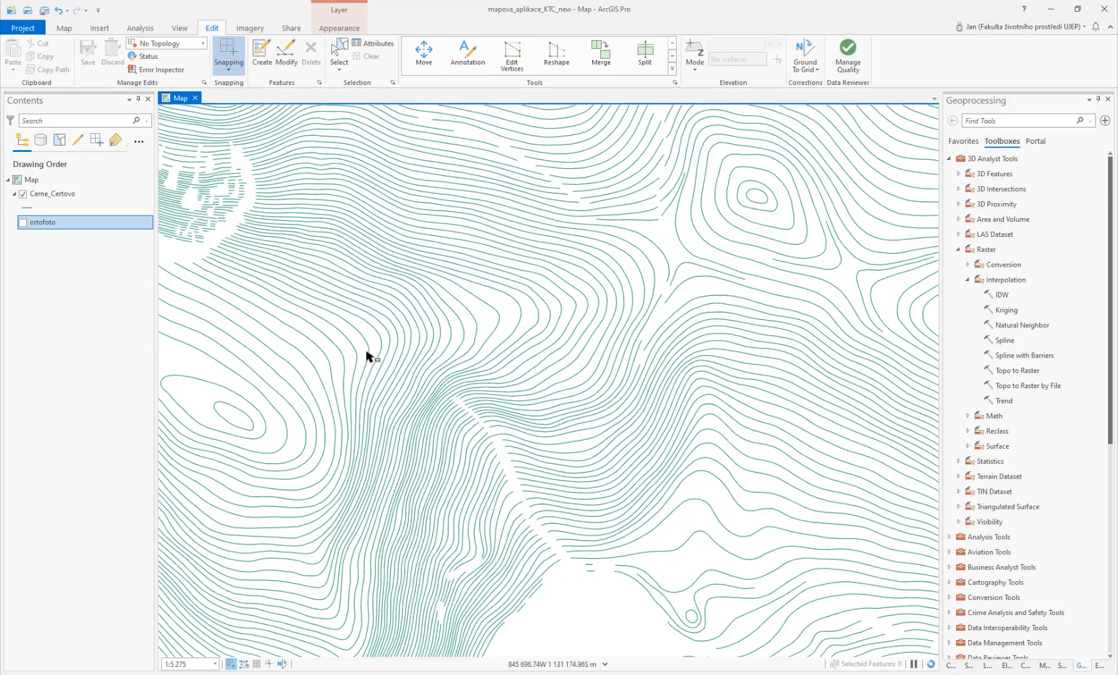
double_click(367, 343)
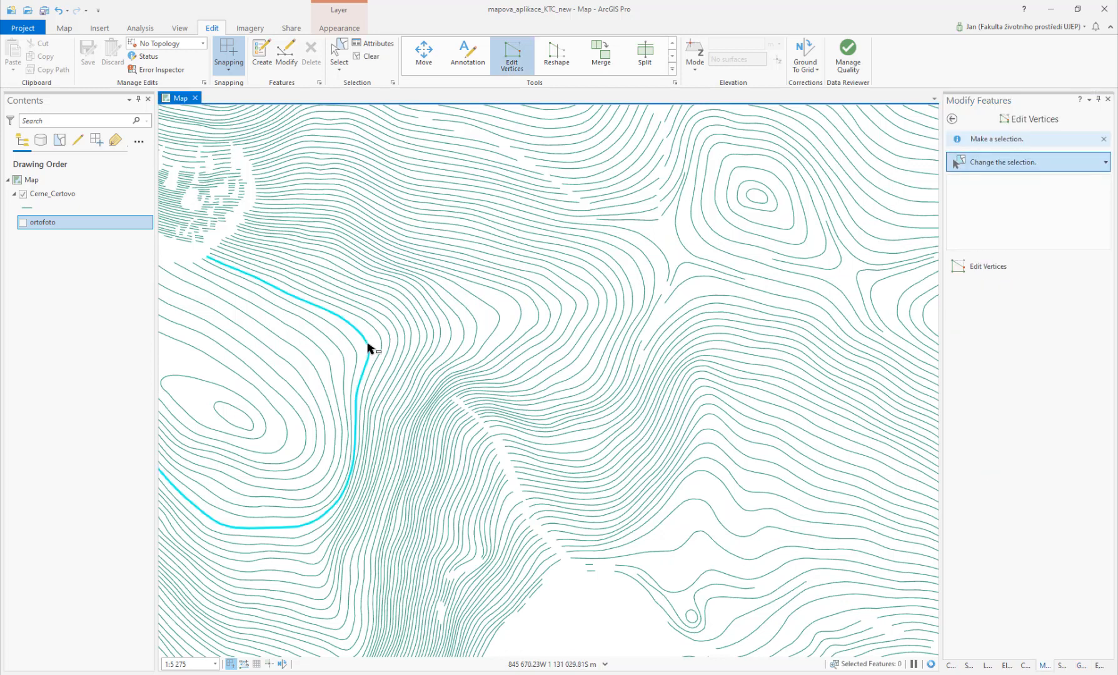
click(368, 345)
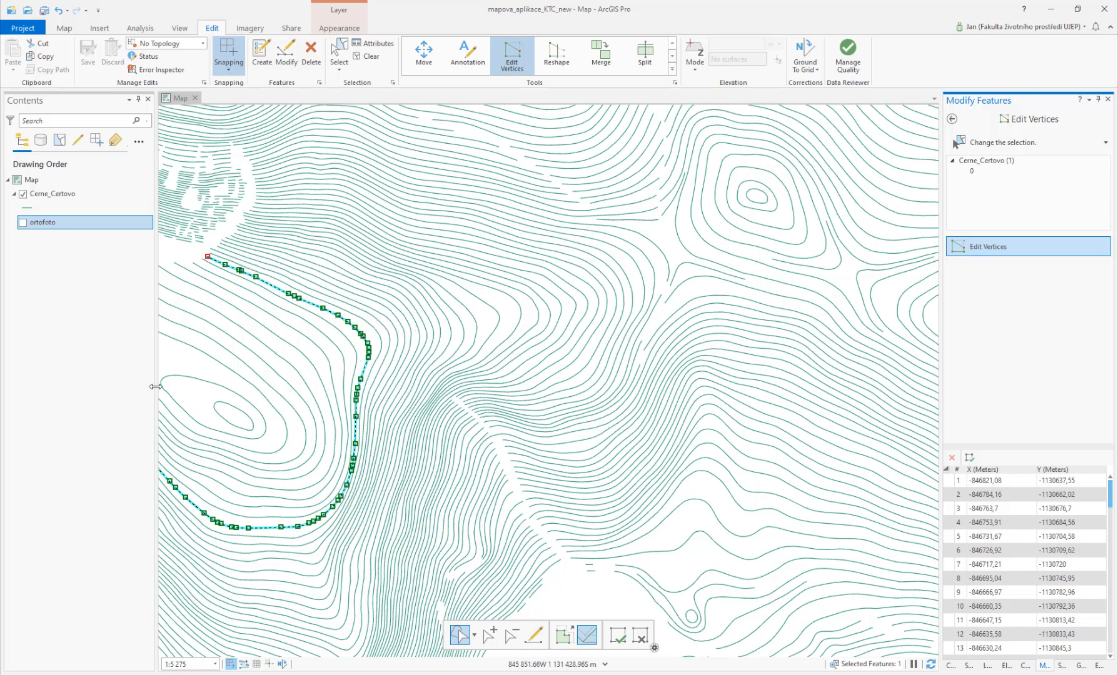
click(177, 358)
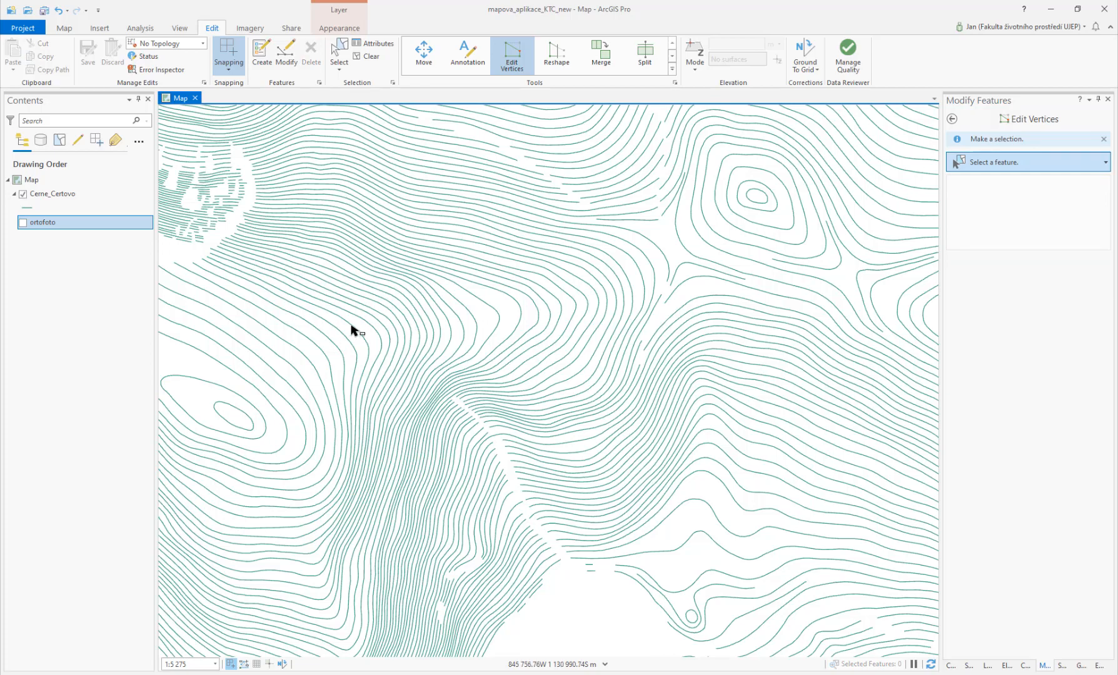
scroll(352, 329, down, 2)
scroll(351, 330, down, 3)
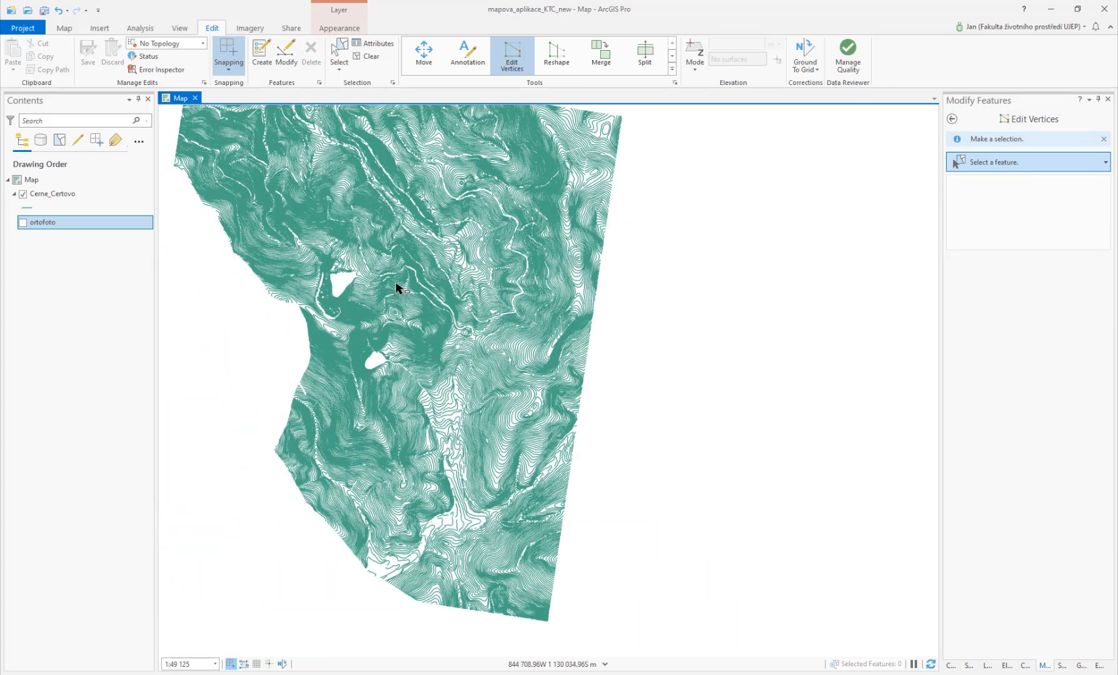
drag(396, 289, 420, 341)
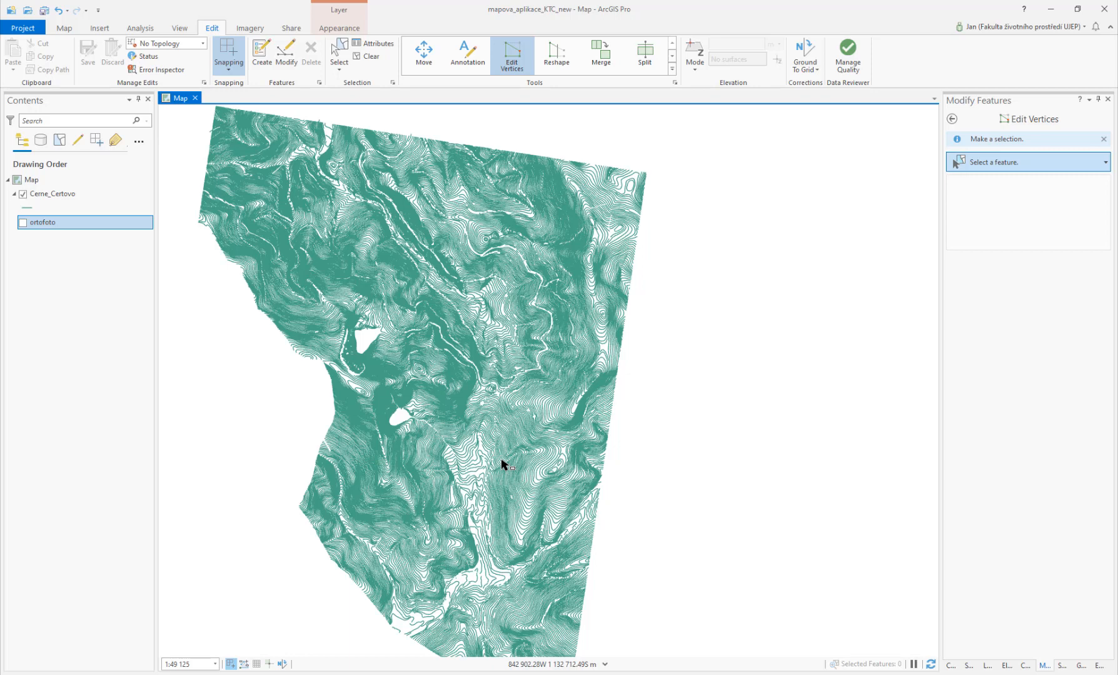
Step: Add a folder connection to F:\Skola\Vyuka\Erasmus\2021\Exc7 in the Catalog
click(950, 666)
click(952, 212)
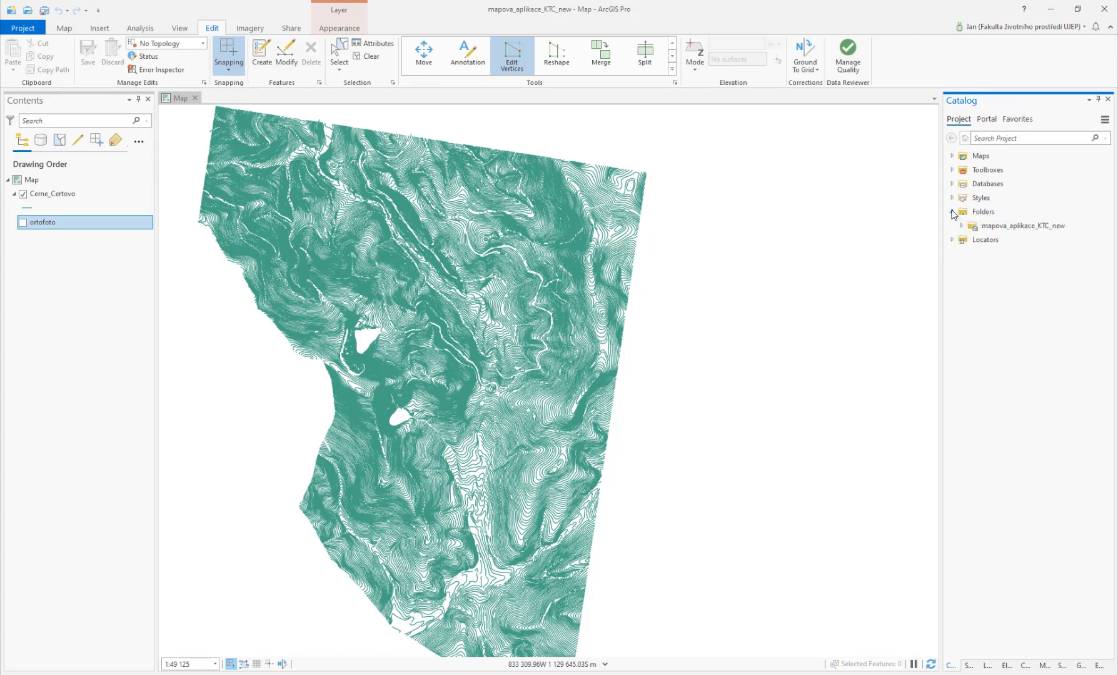
right_click(979, 213)
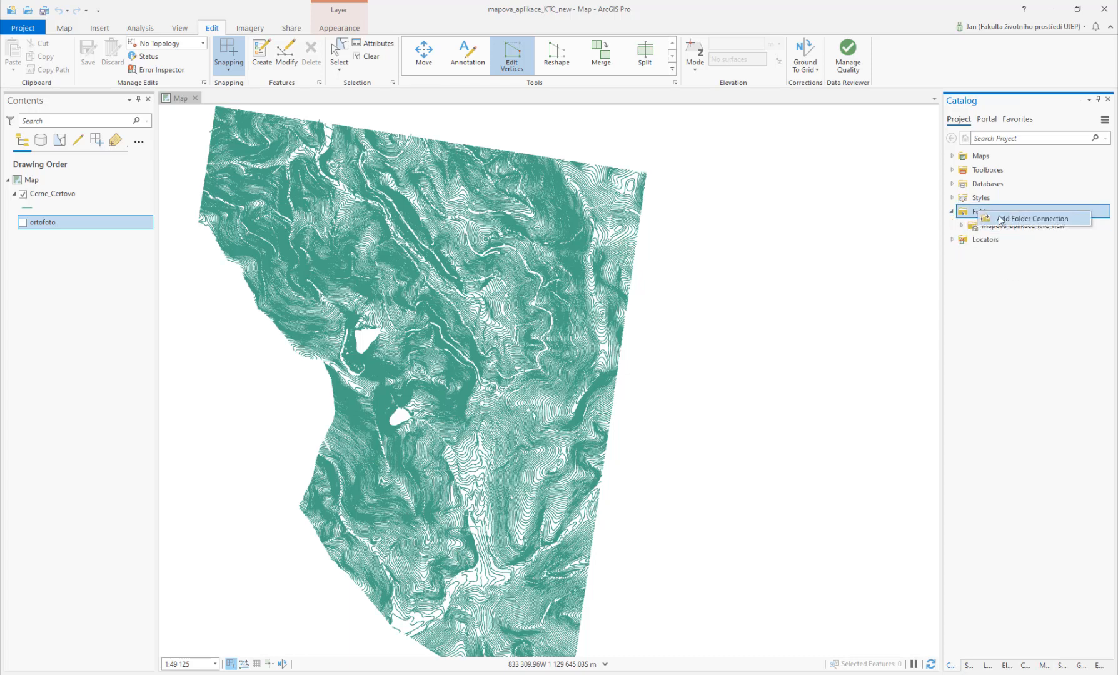
click(1000, 218)
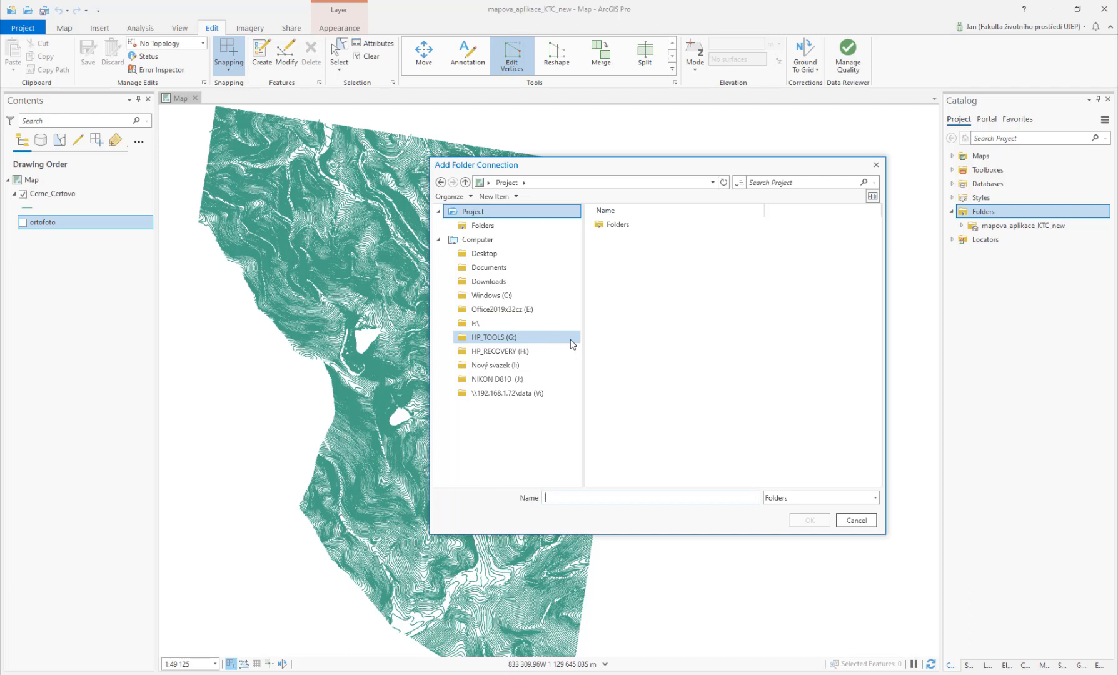
click(493, 323)
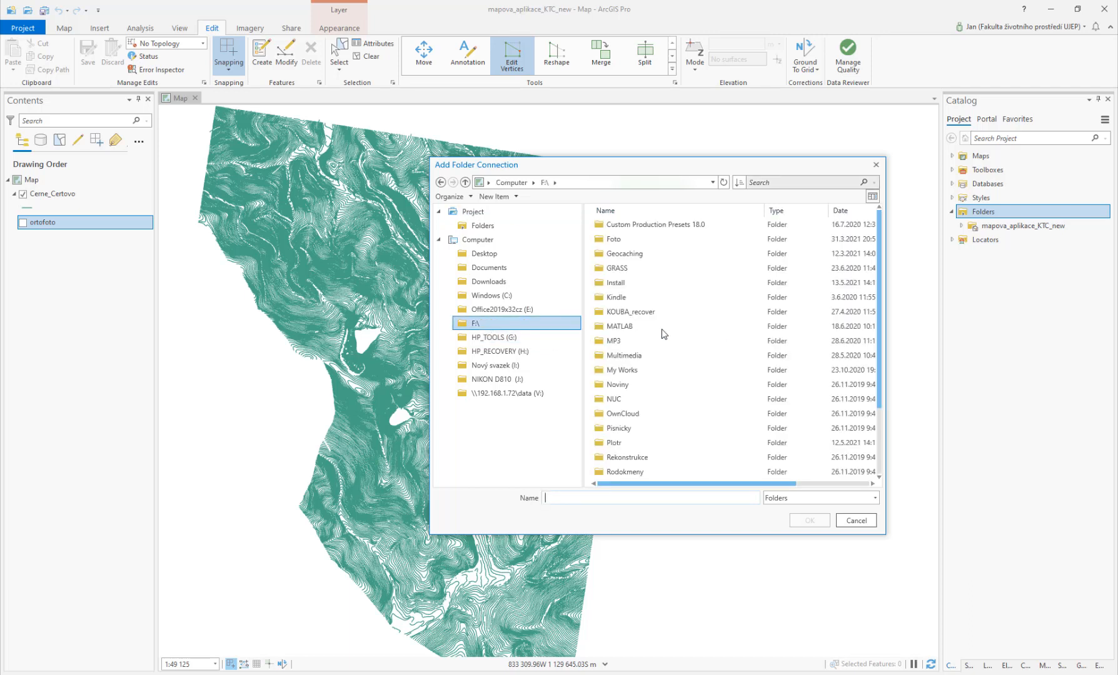
scroll(651, 407, down, 2)
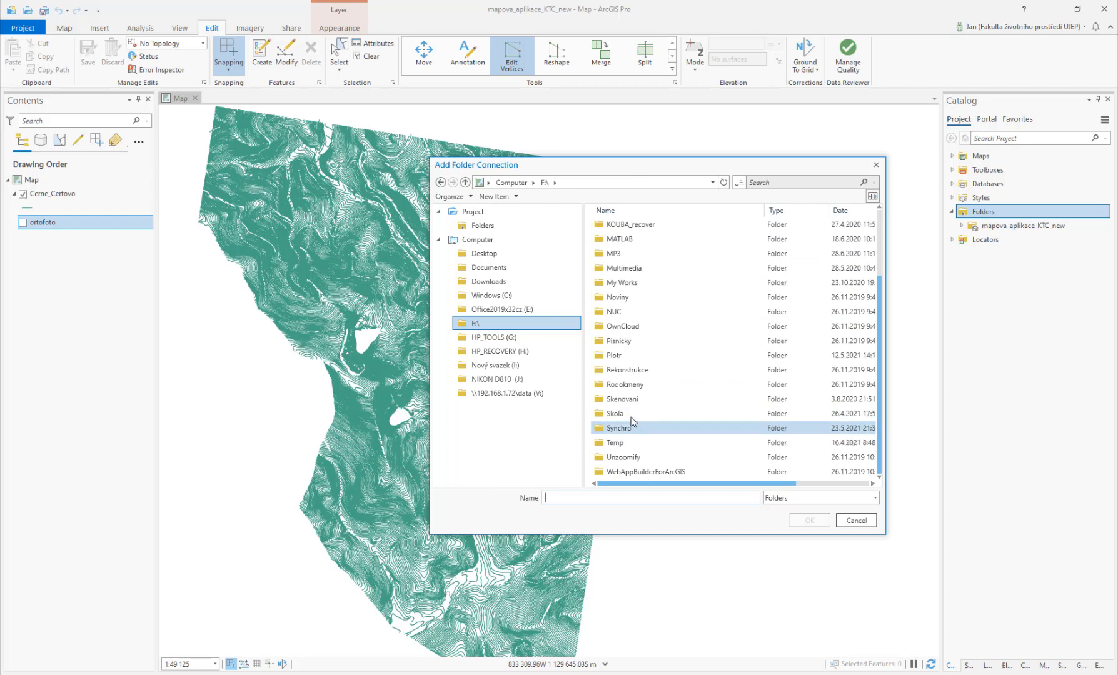
click(630, 414)
double_click(630, 414)
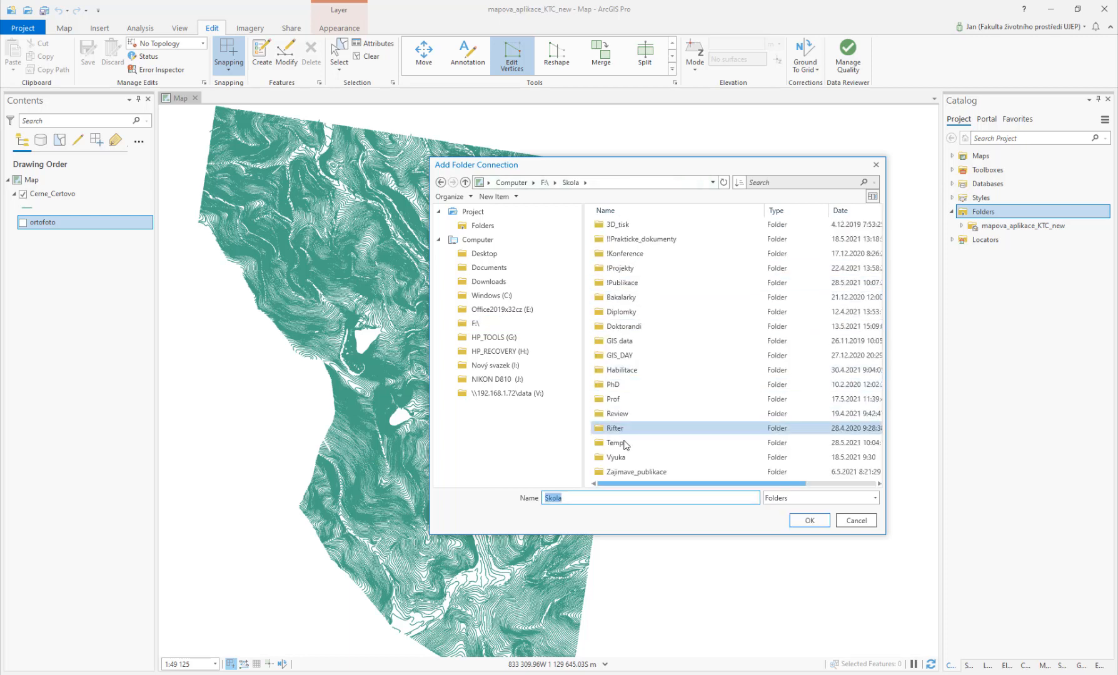
double_click(624, 460)
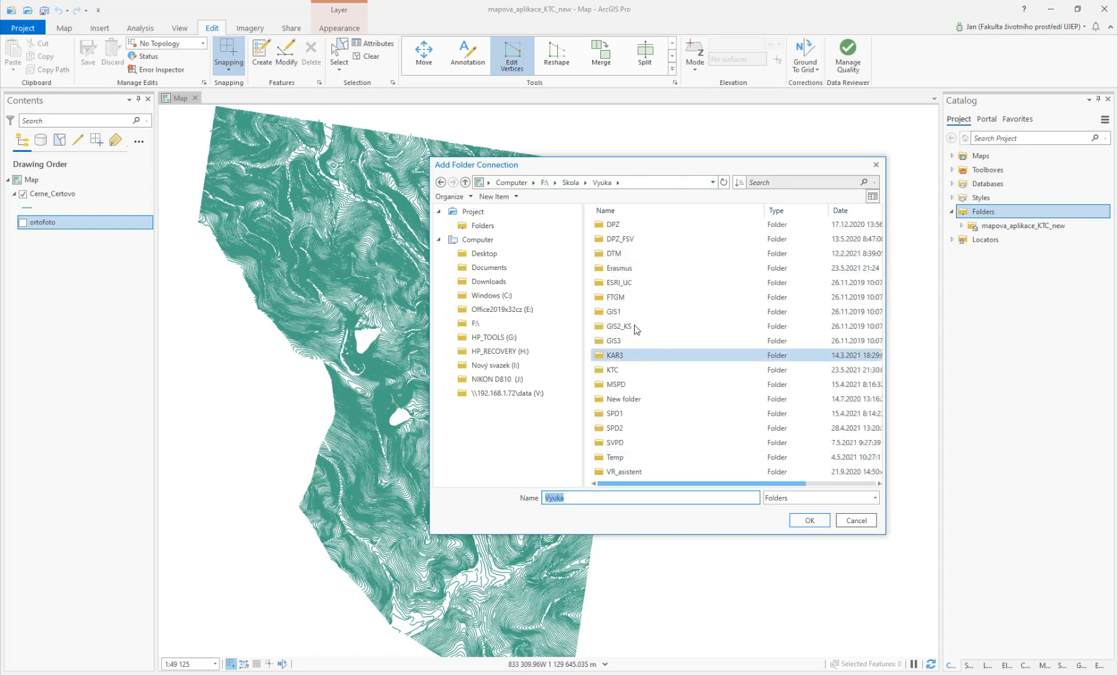
double_click(617, 267)
double_click(635, 241)
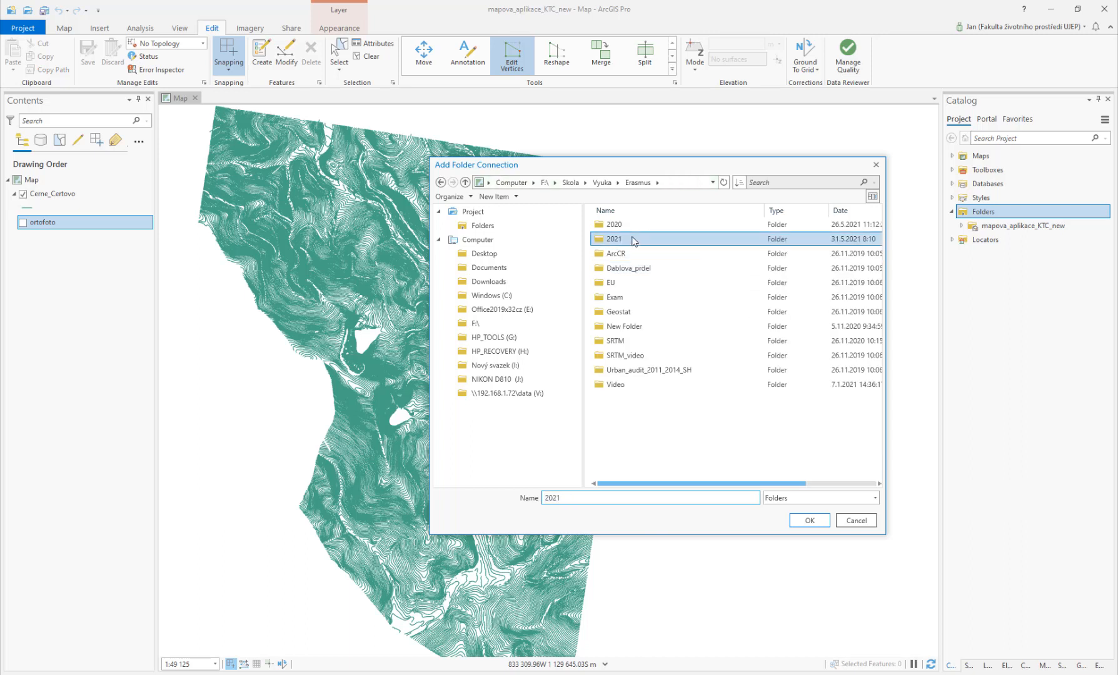
double_click(615, 311)
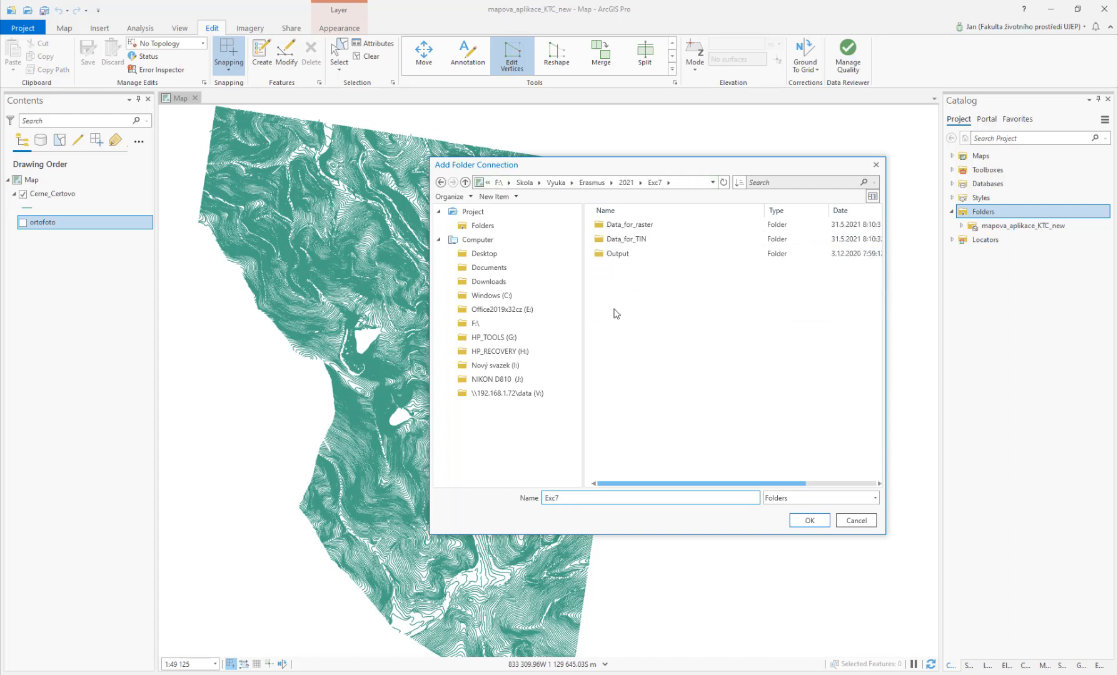
click(627, 183)
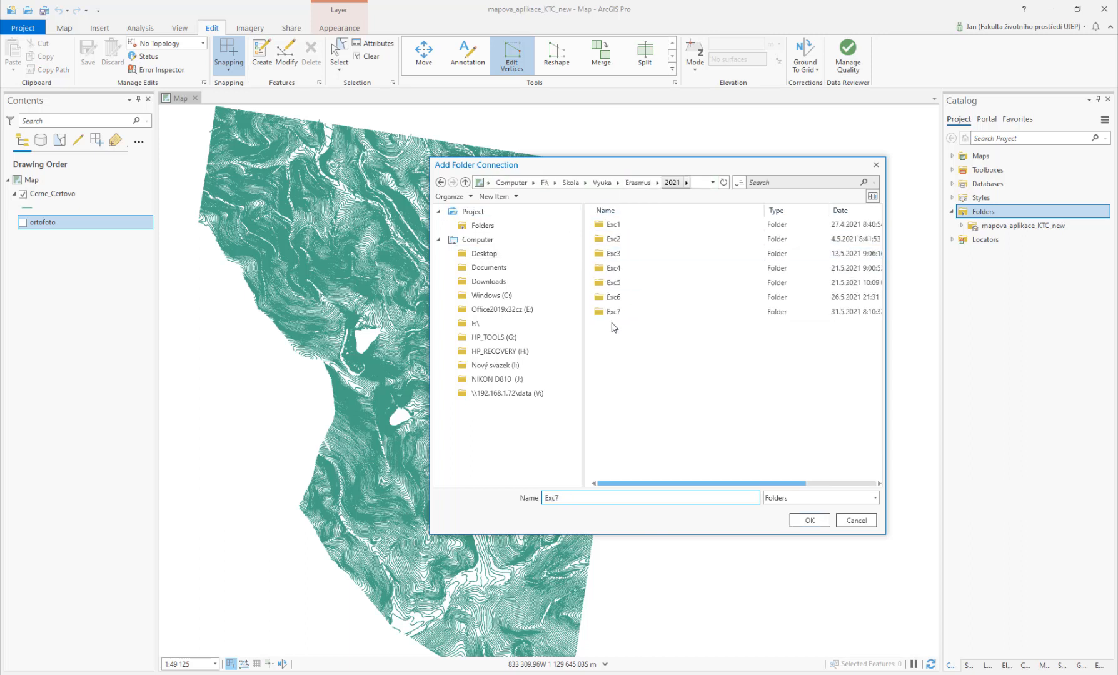
click(807, 519)
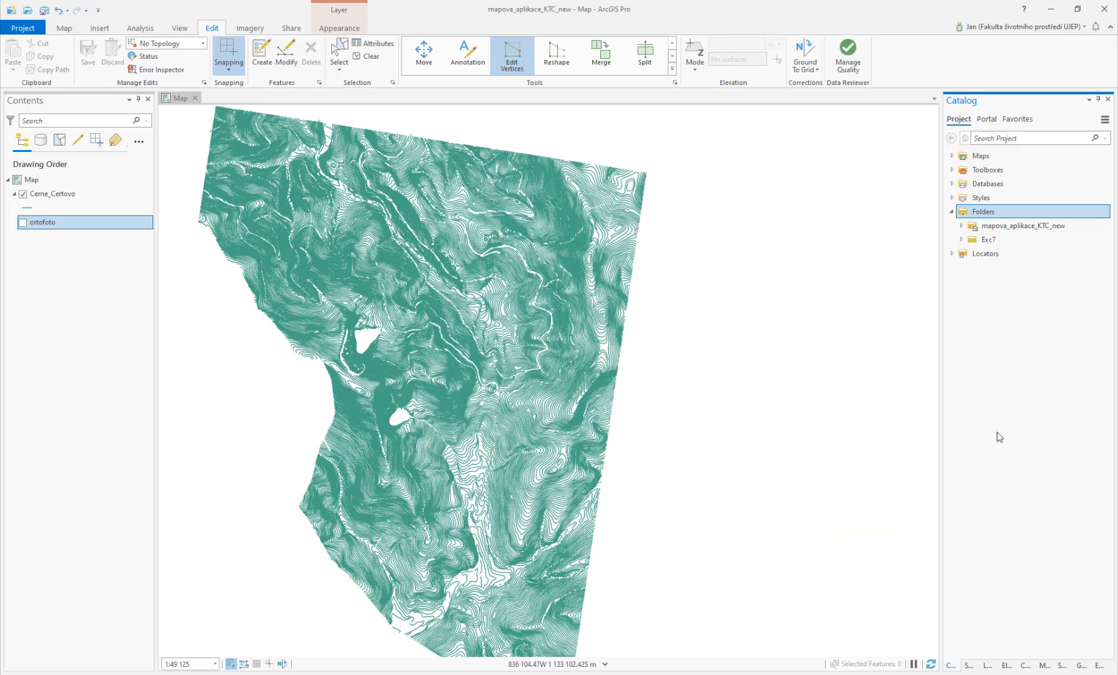
Step: Create a new polygon shapefile Pnt_area in the Exc7 Output folder with the S-JTSK_Krovak_East_North coordinate system
click(961, 240)
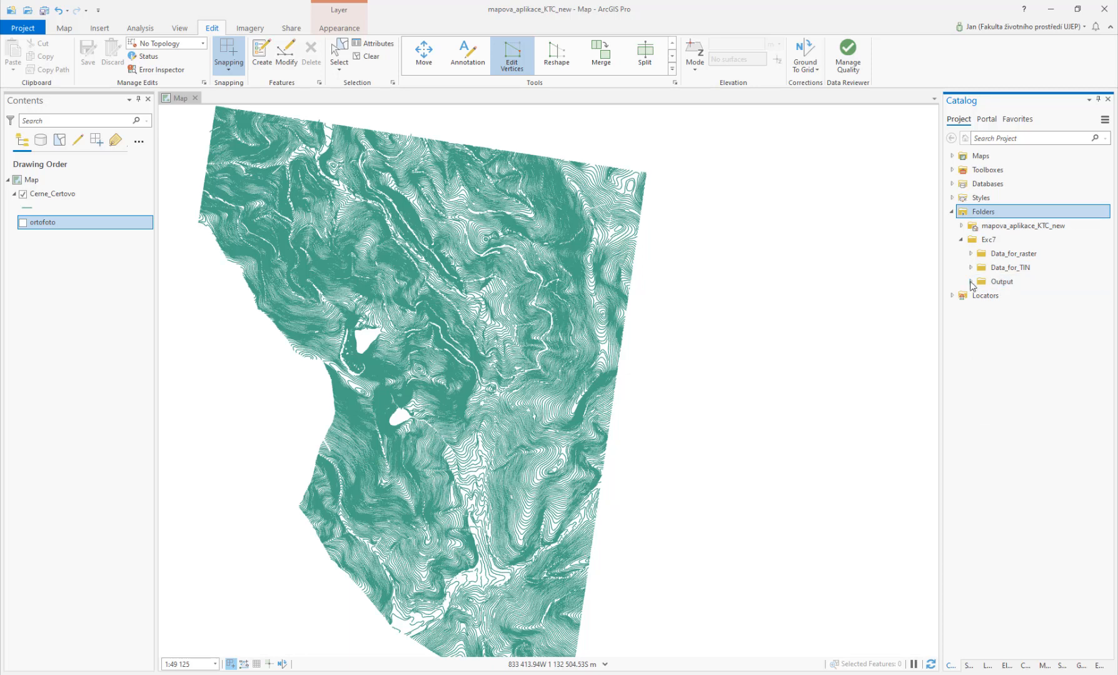
right_click(1008, 282)
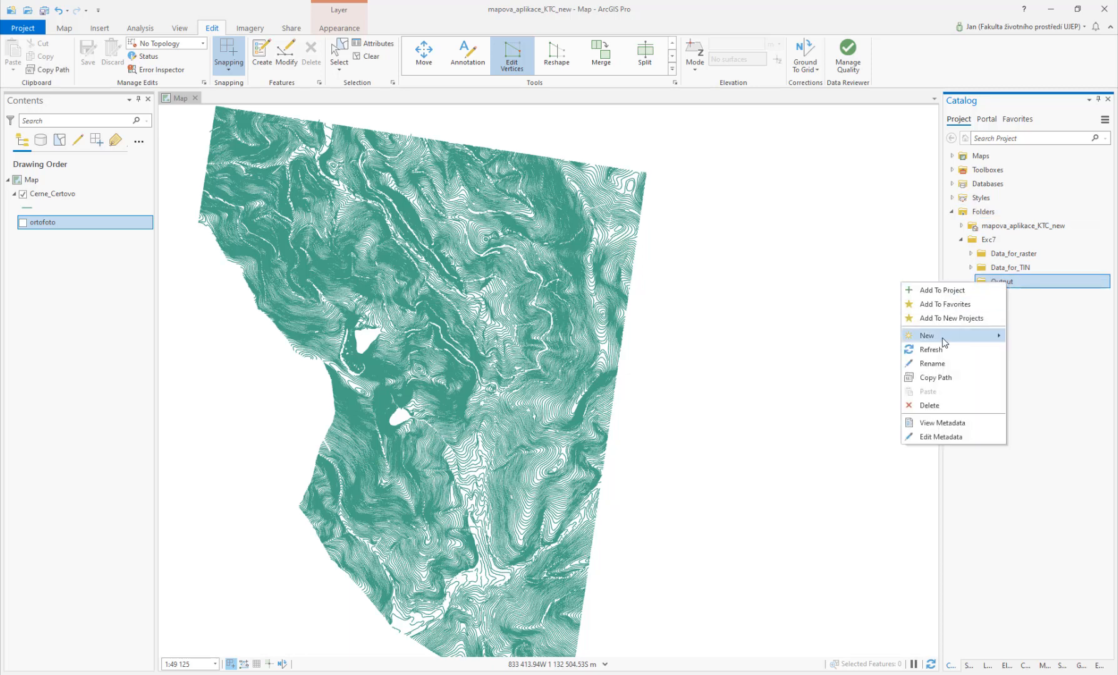
mouse_move(944, 342)
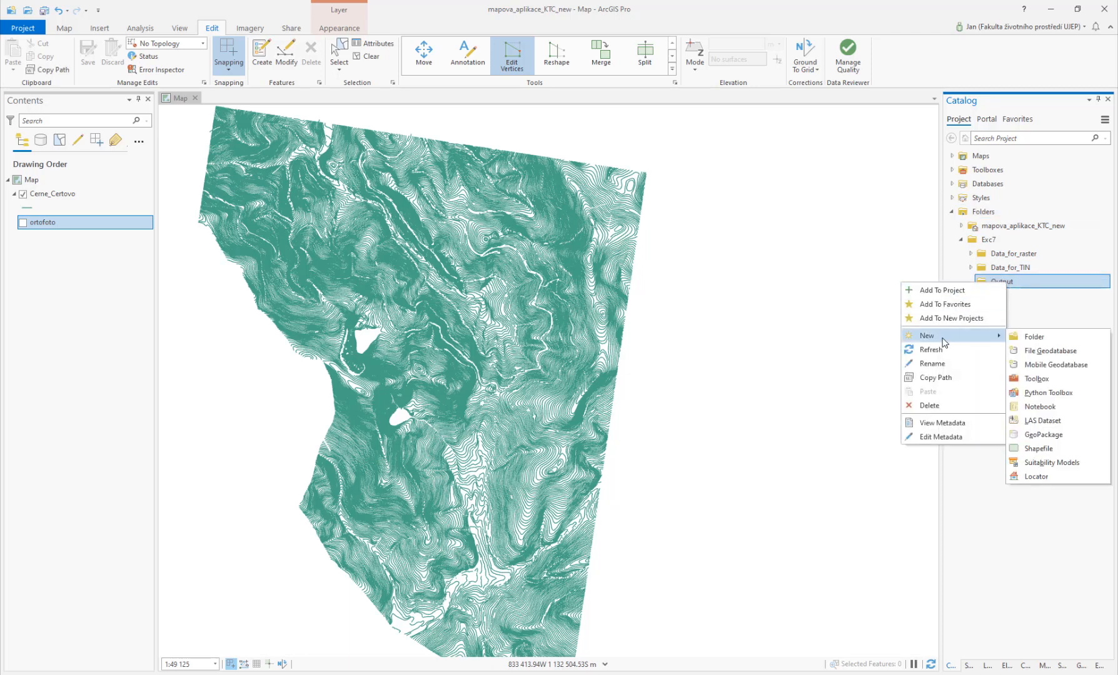
click(1043, 449)
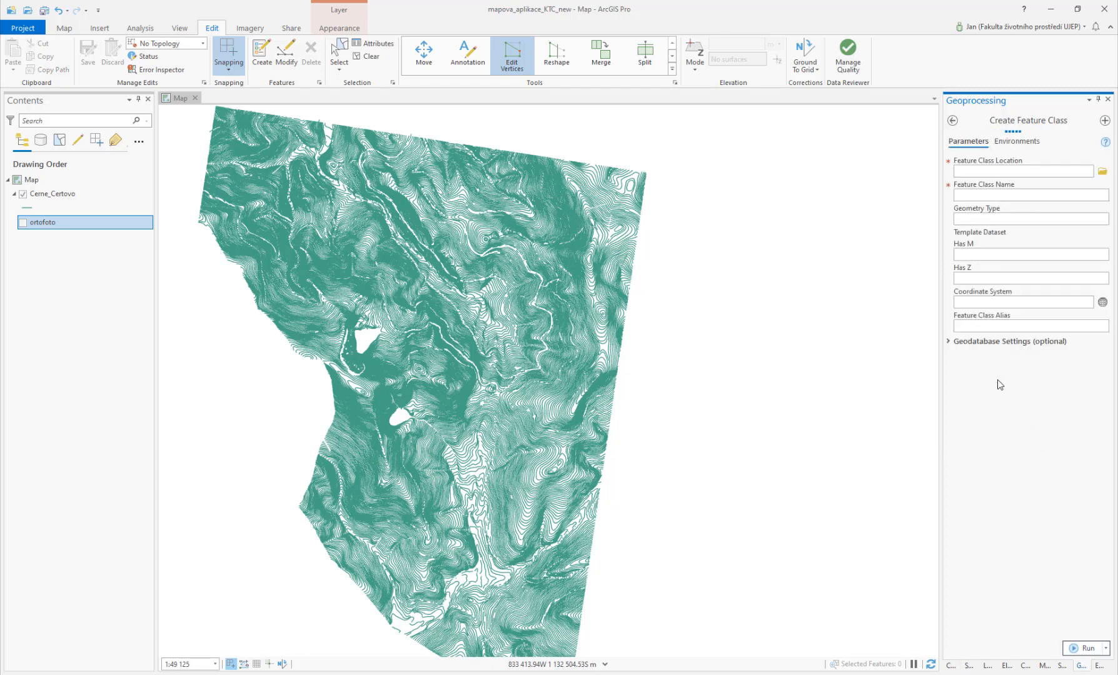
double_click(985, 170)
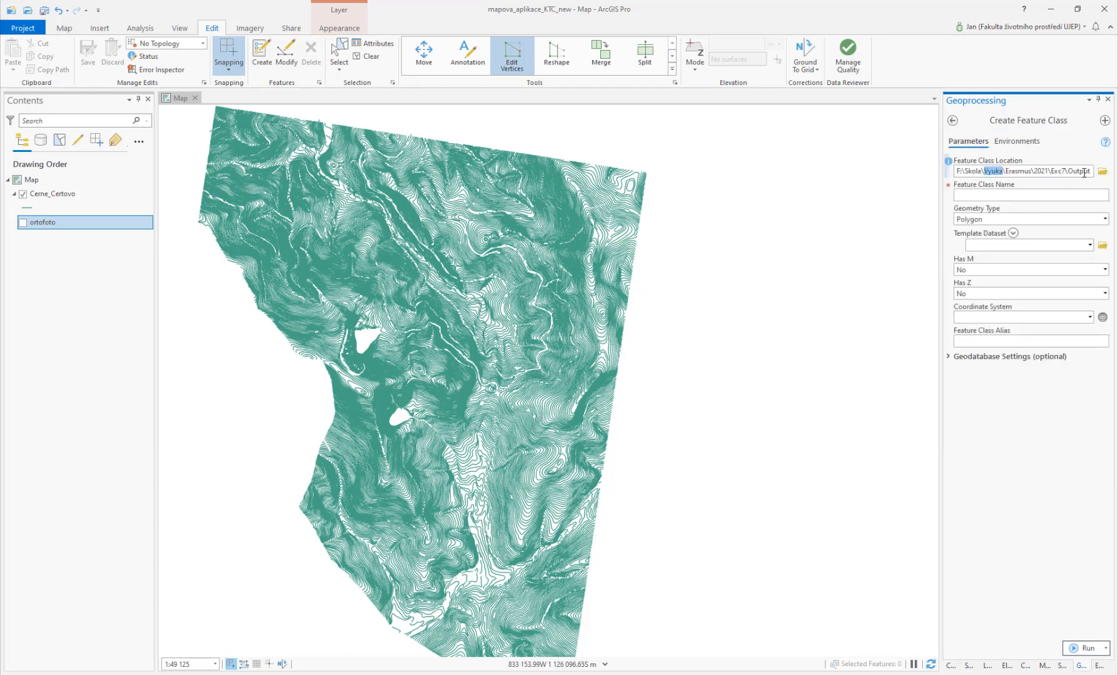
click(1023, 194)
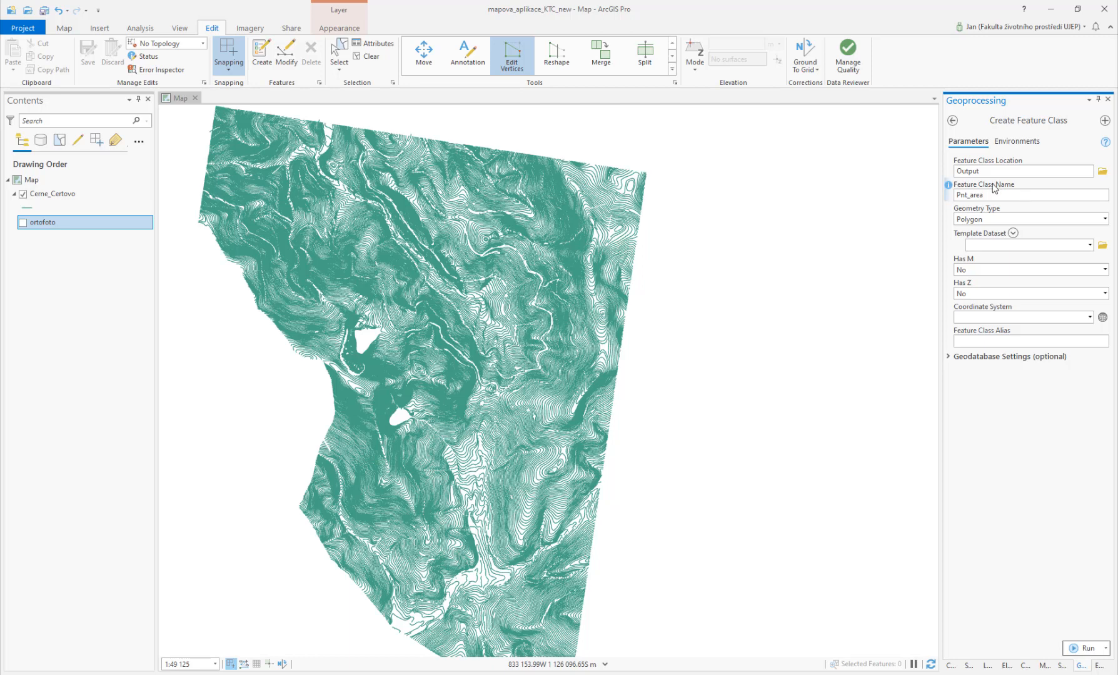
click(1090, 317)
click(1081, 327)
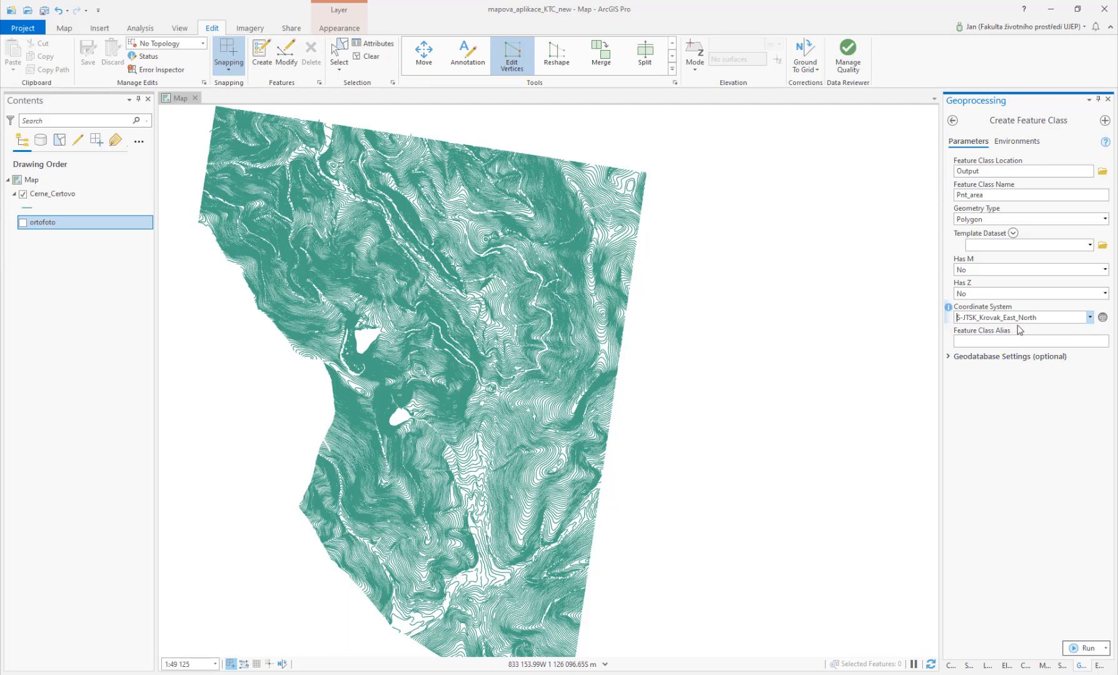
click(1078, 648)
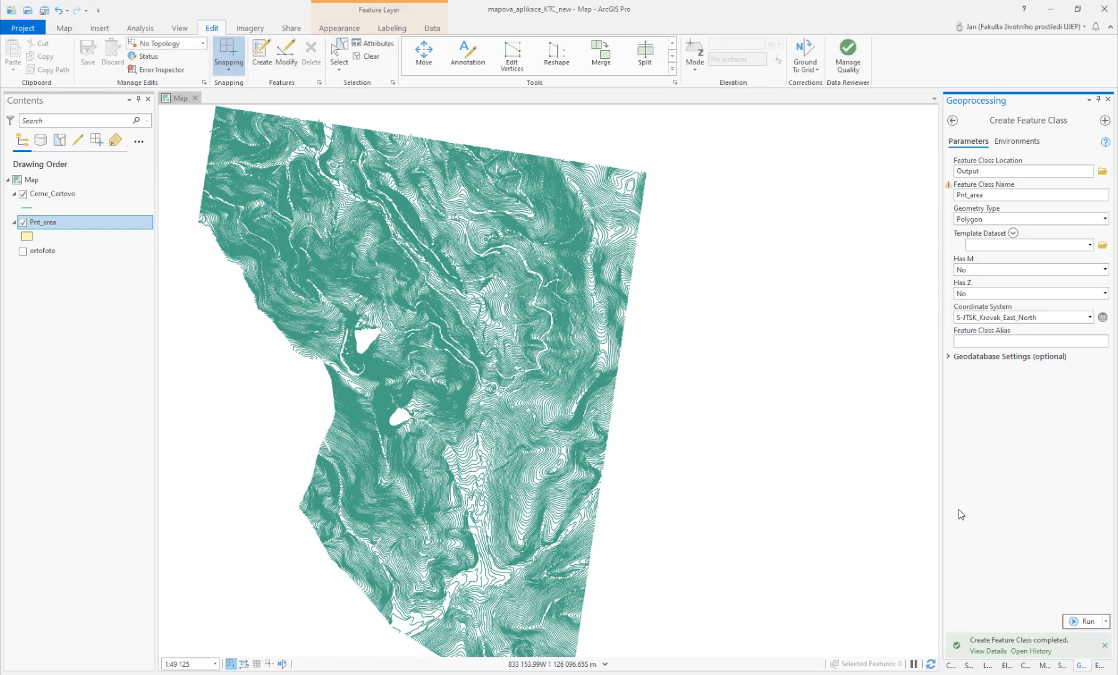
Step: Start creating Pnt_area features with the rectangle construction tool
click(50, 222)
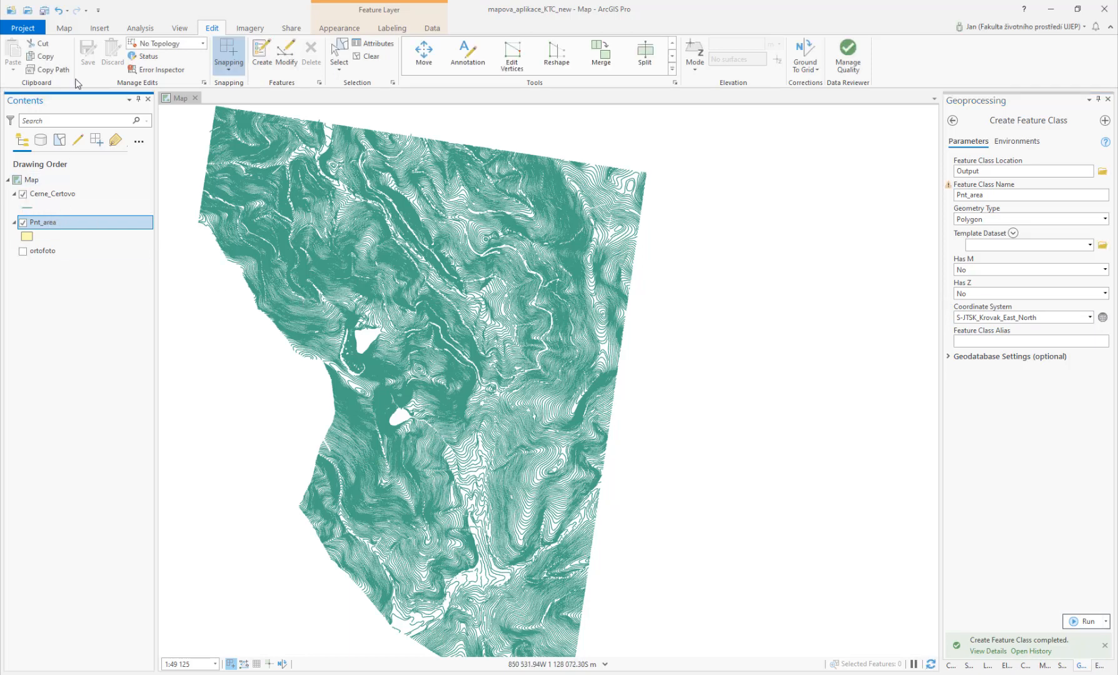
key(F2)
click(262, 55)
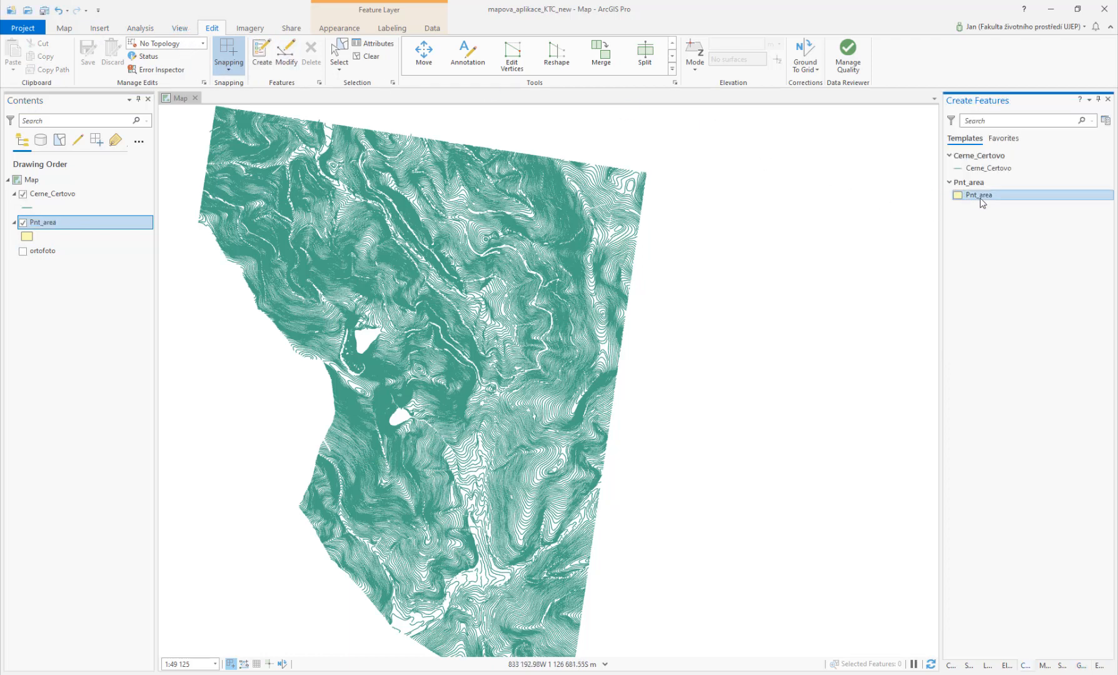
click(980, 201)
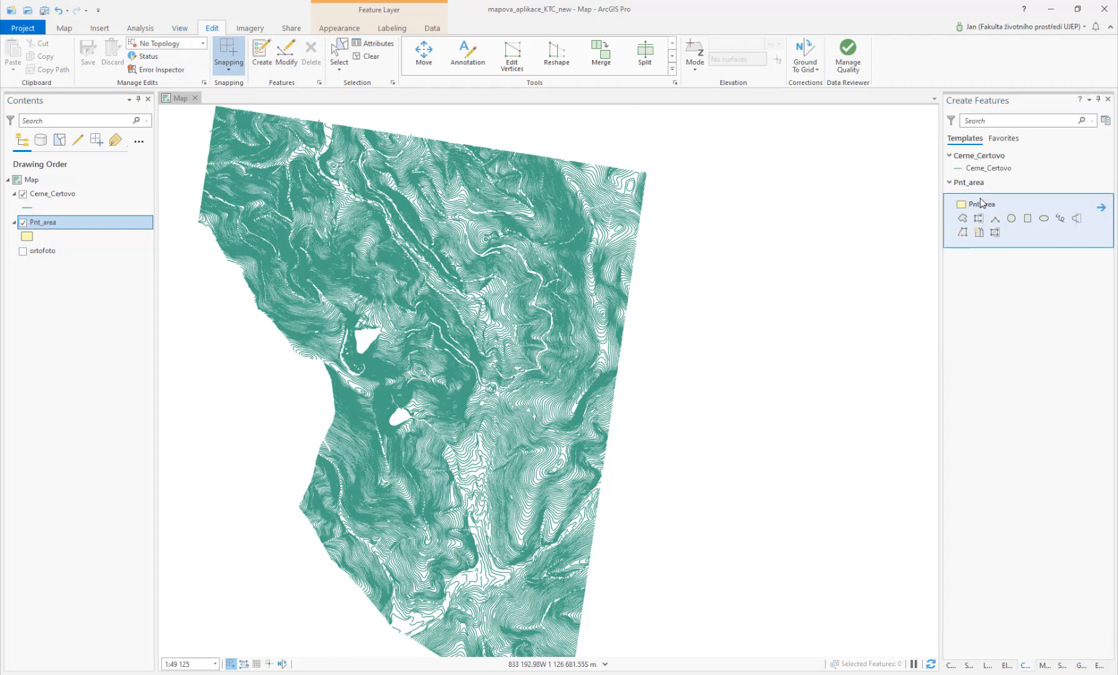
click(1026, 219)
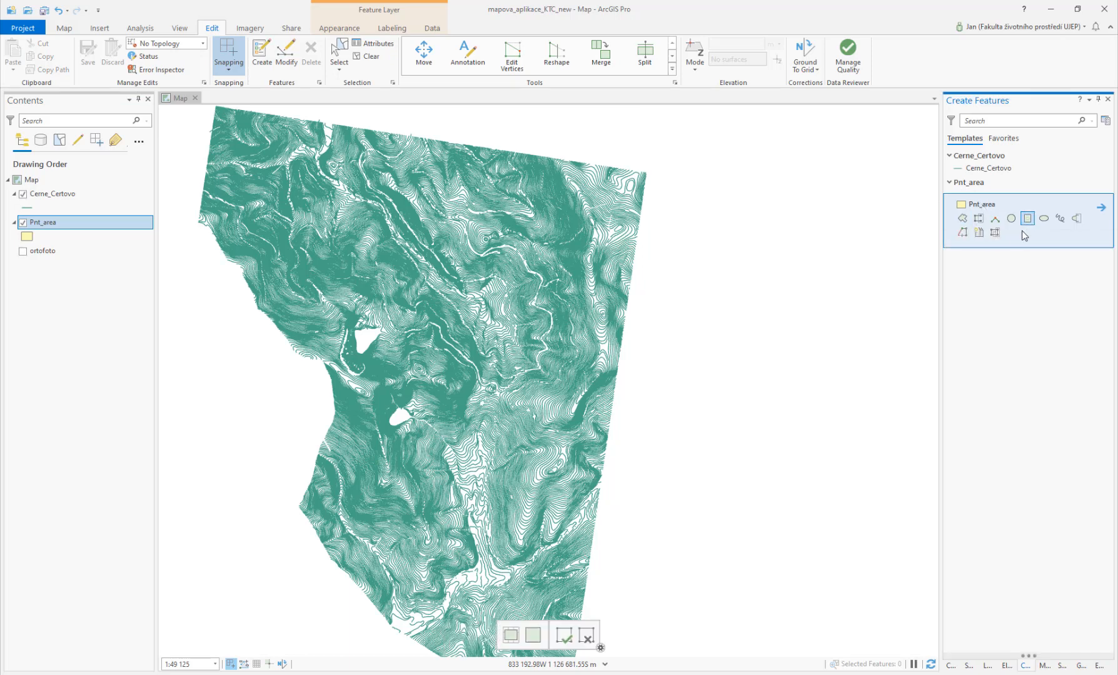
click(330, 282)
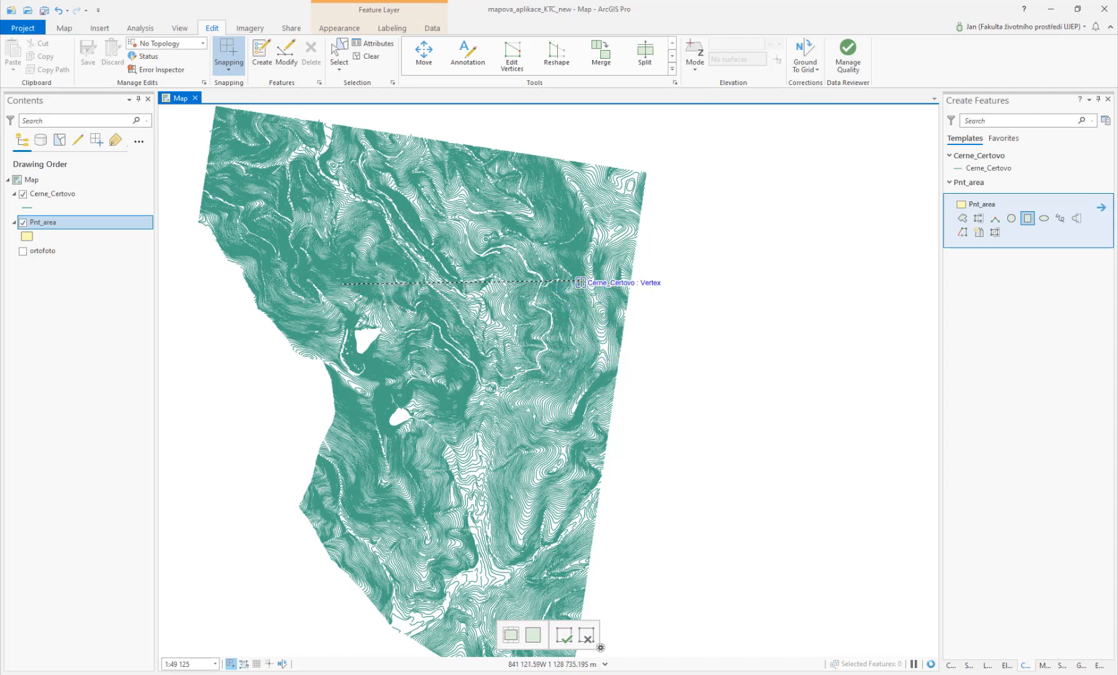
click(563, 283)
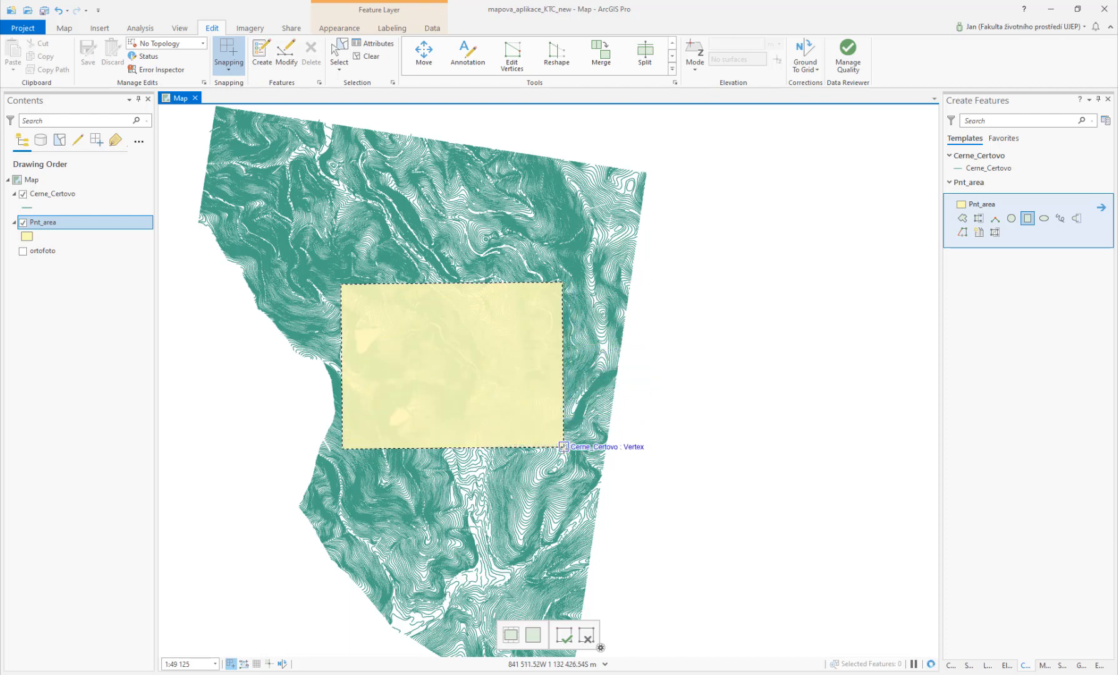
key(Escape)
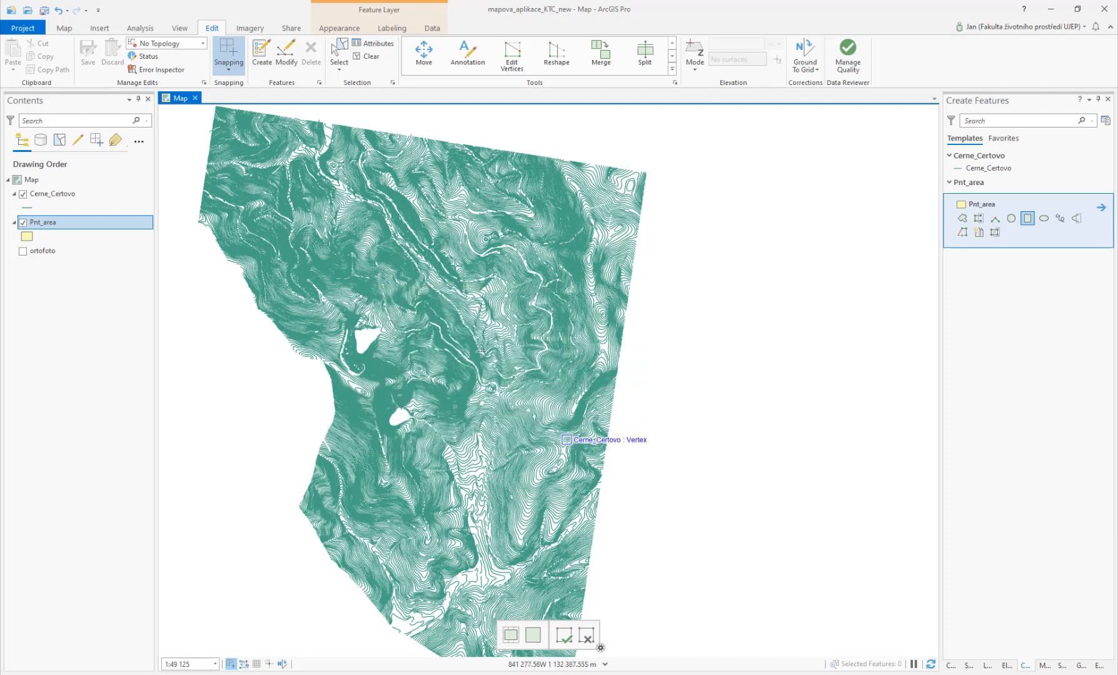
Step: Draw a rectangular Pnt_area polygon over the central part of the contours and save the edits
click(336, 292)
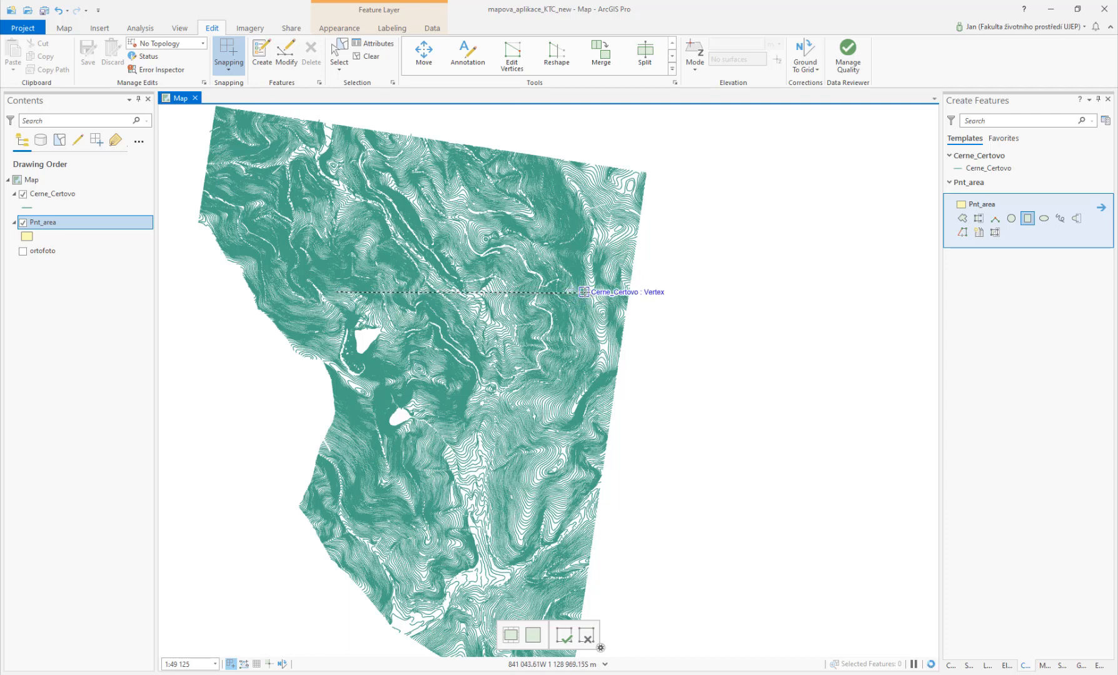
click(579, 292)
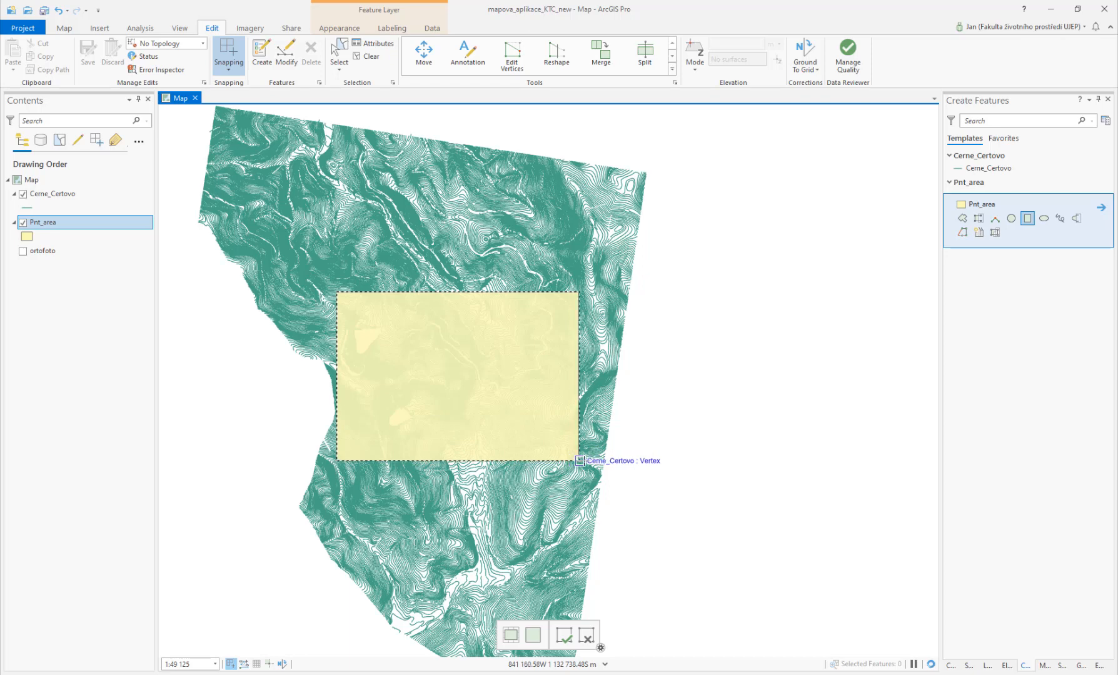
click(584, 461)
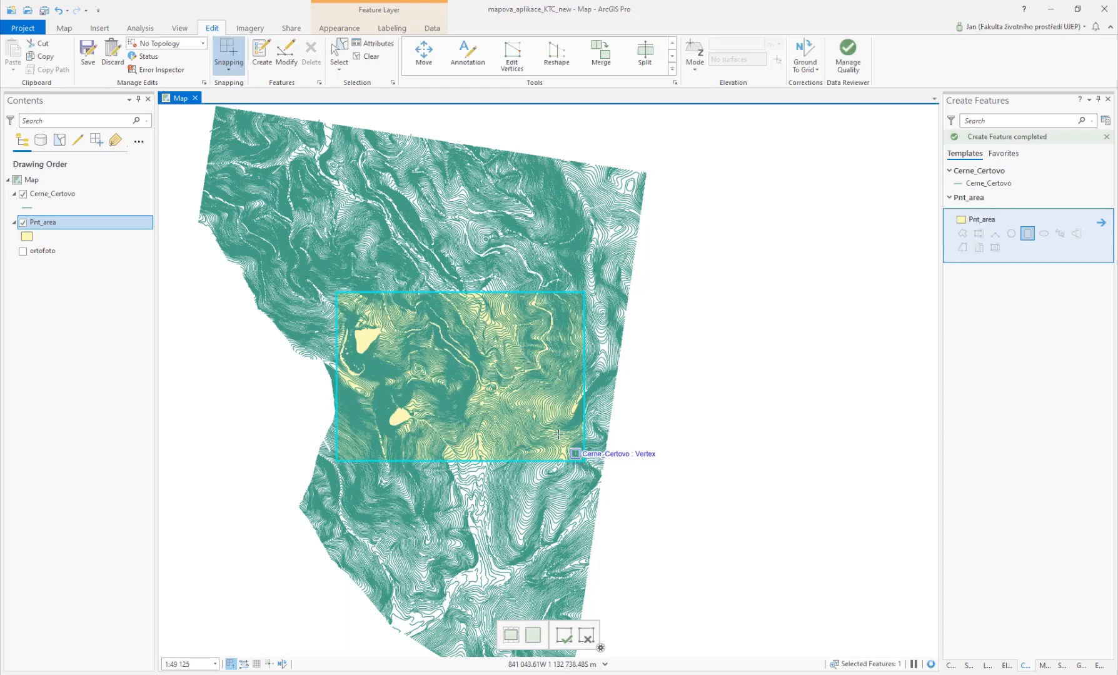
click(88, 53)
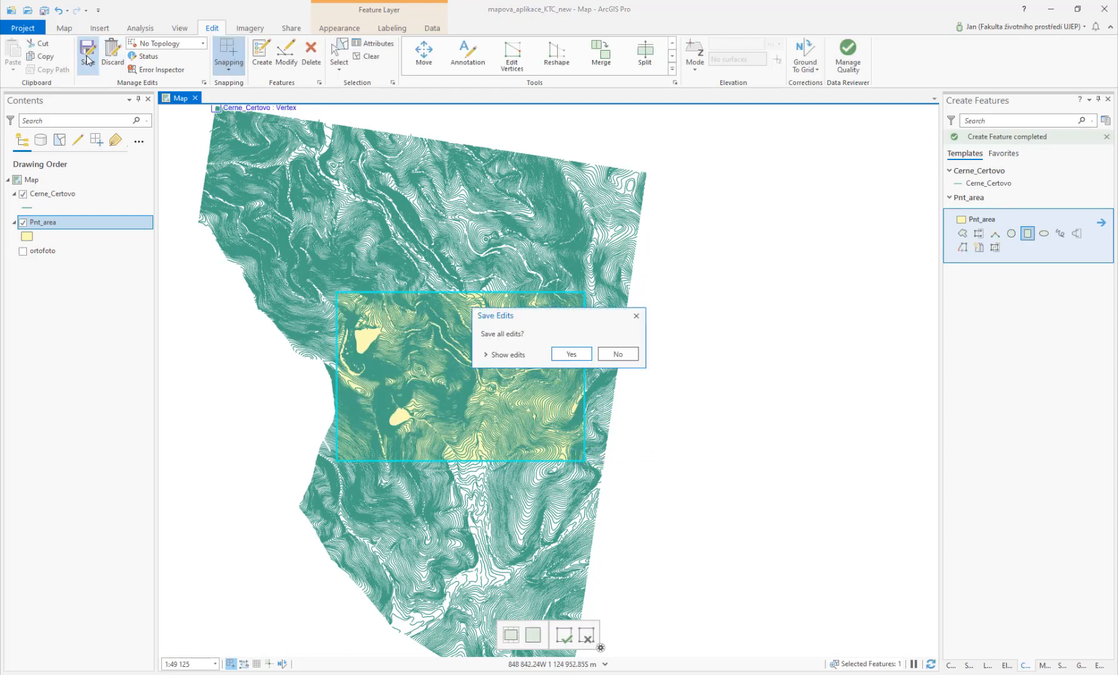
click(590, 354)
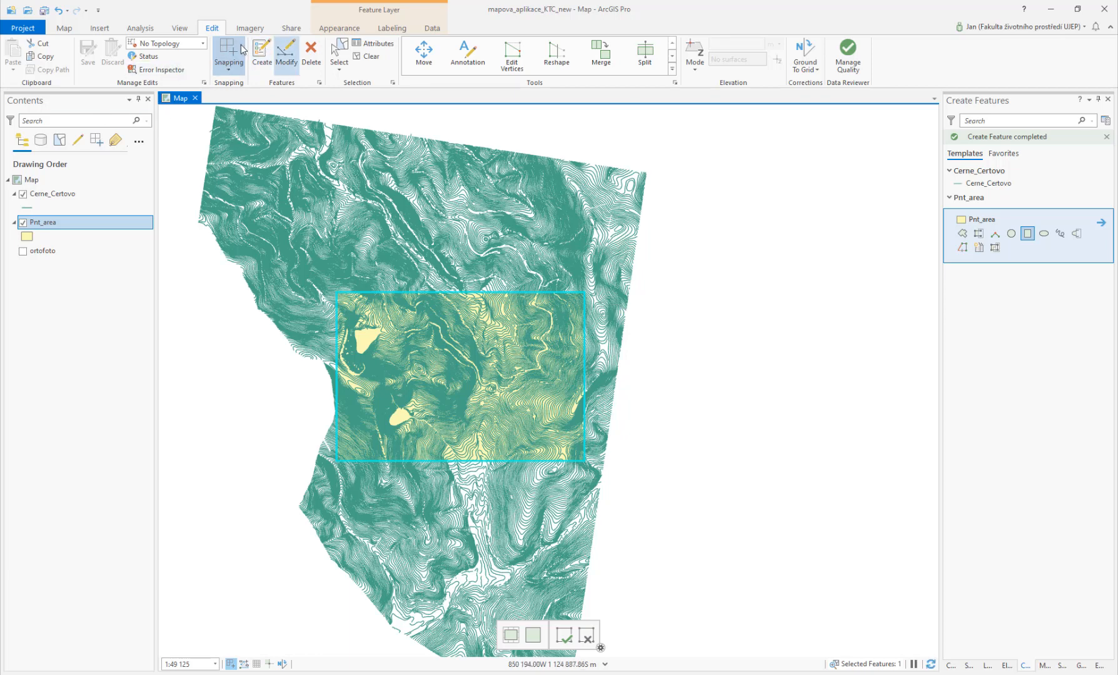
Step: Open the Clip tool with Cerne_Certovo as input features and Pnt_area as clip features
click(147, 29)
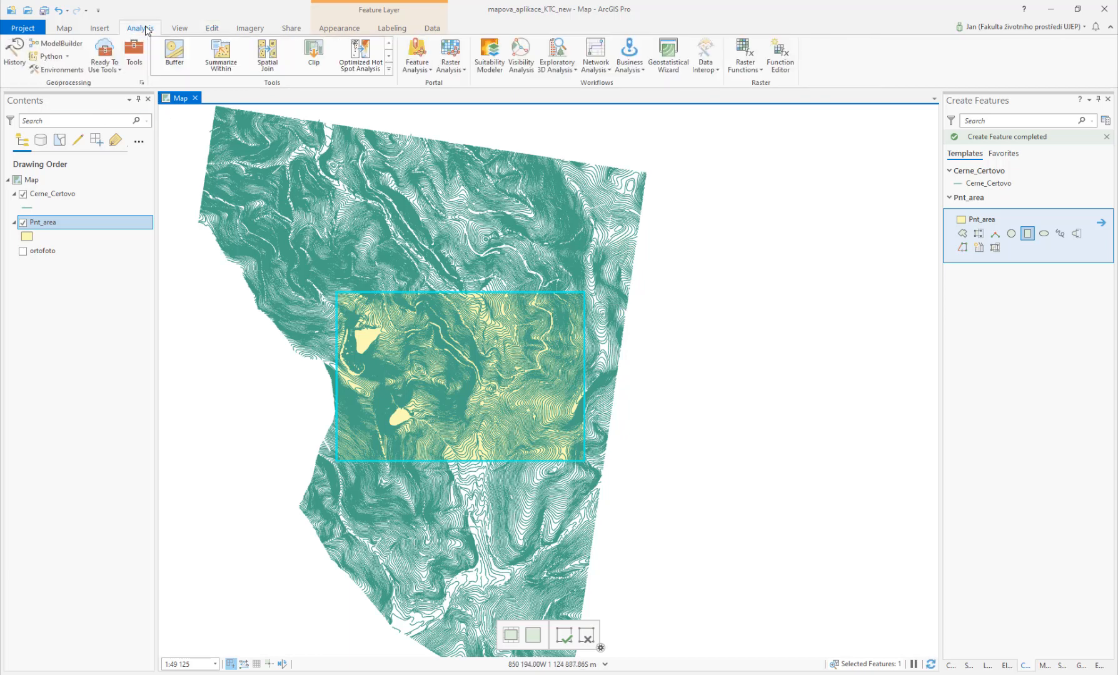
click(311, 54)
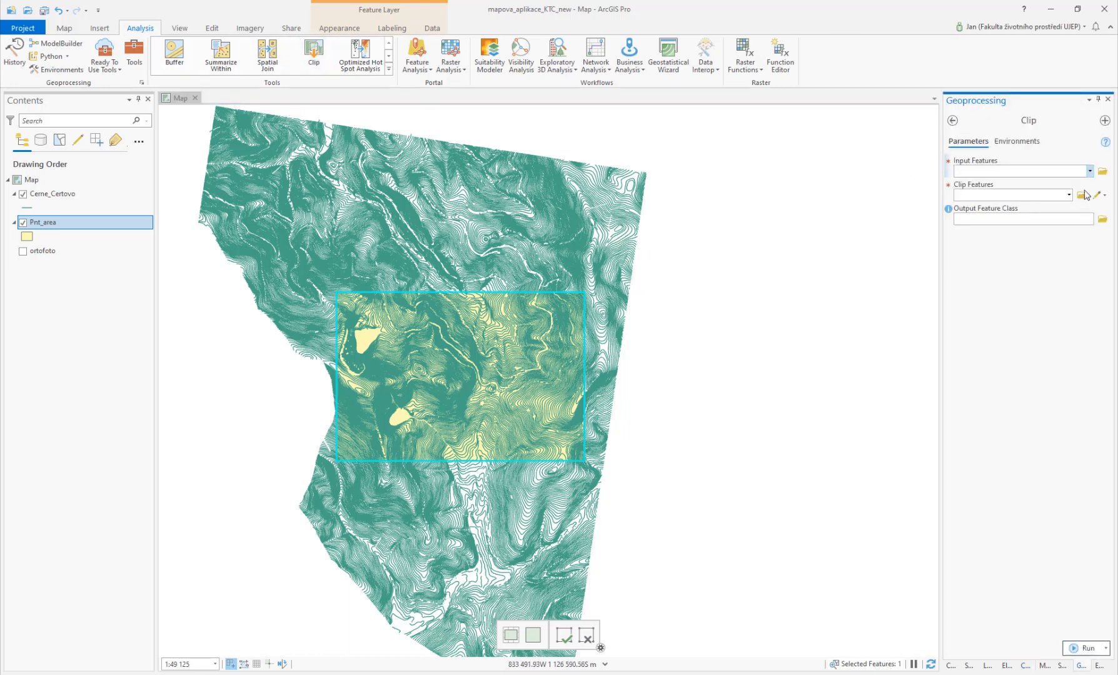
click(1089, 171)
click(999, 185)
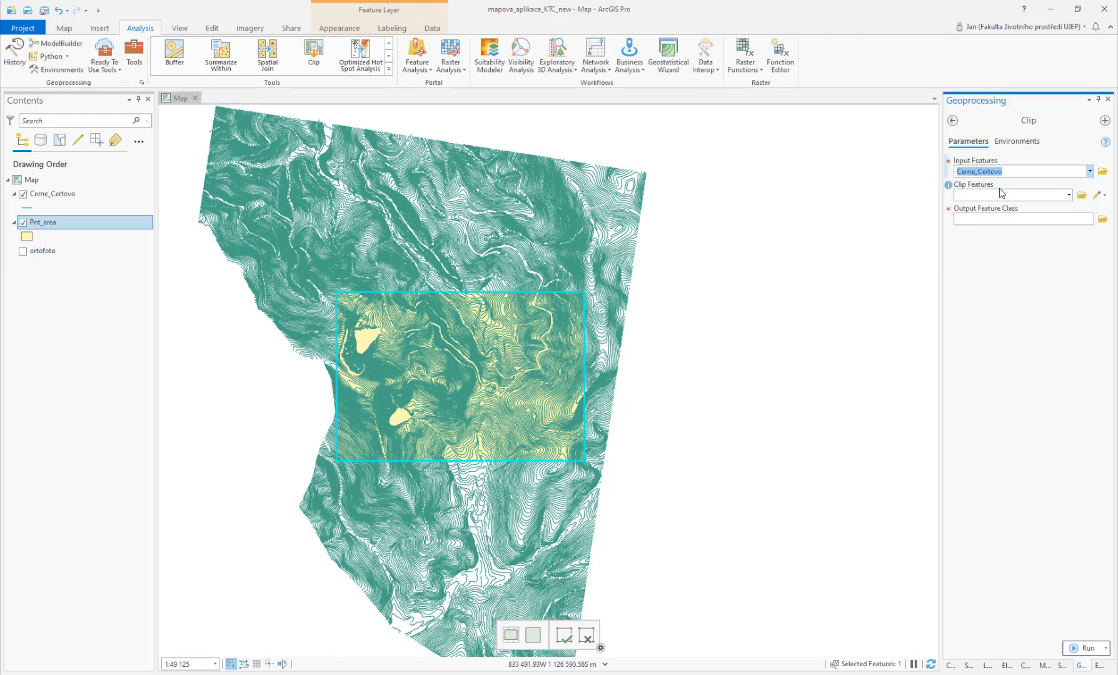
click(1069, 196)
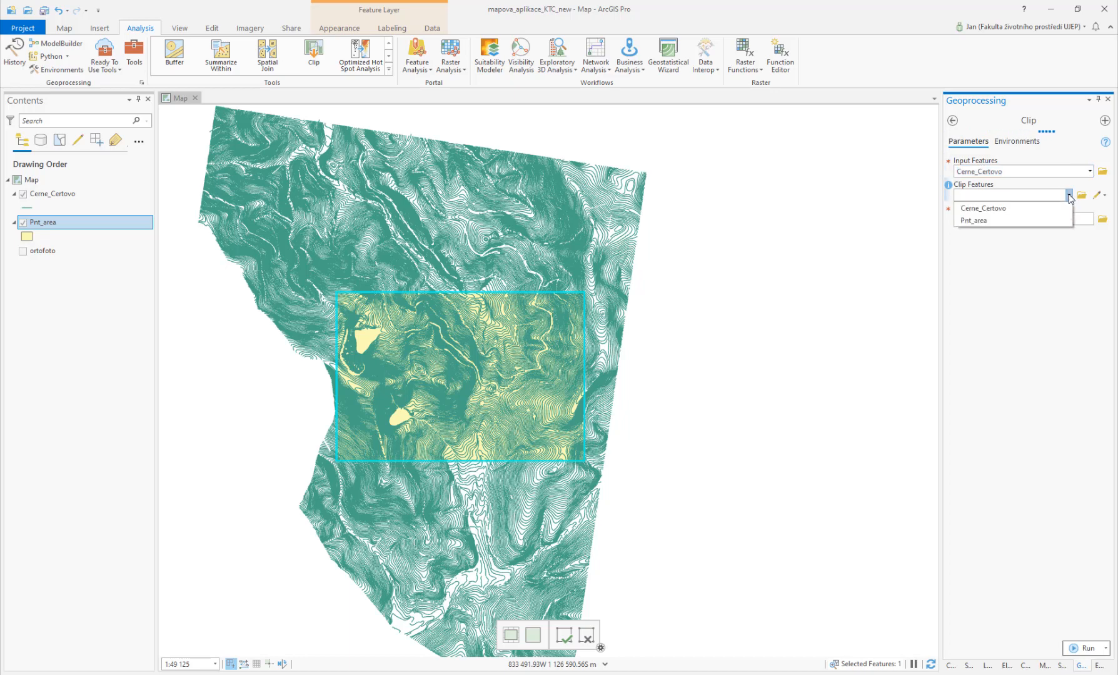
click(979, 221)
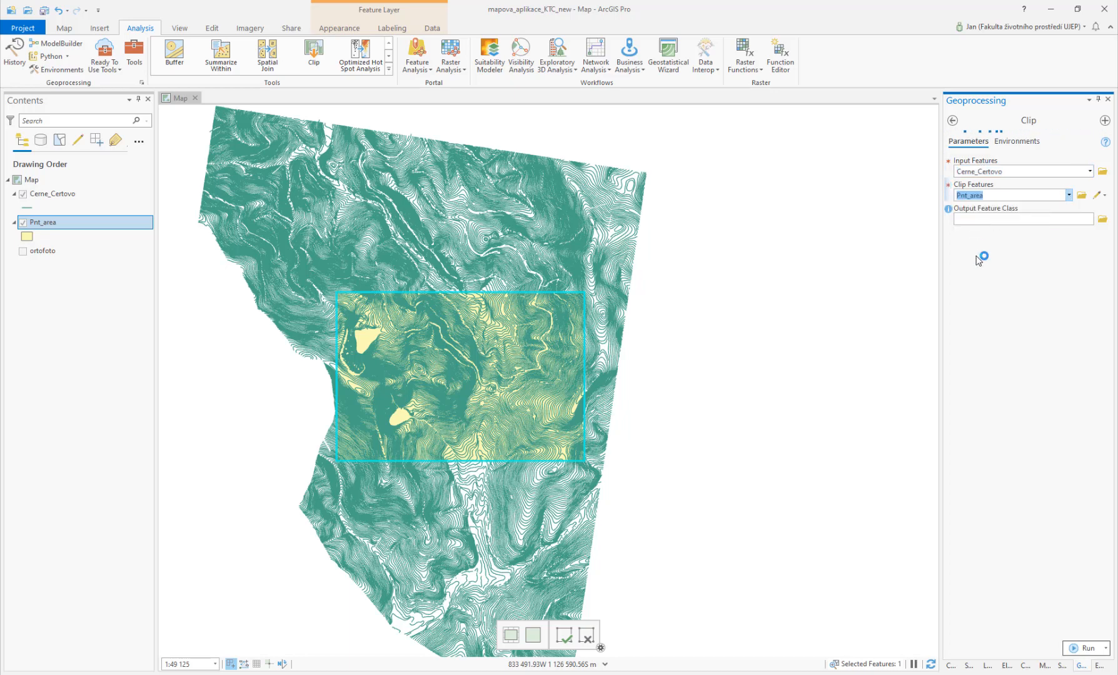
Step: Set the clip output to clp_contoures in the Exc7 Output folder
click(1103, 219)
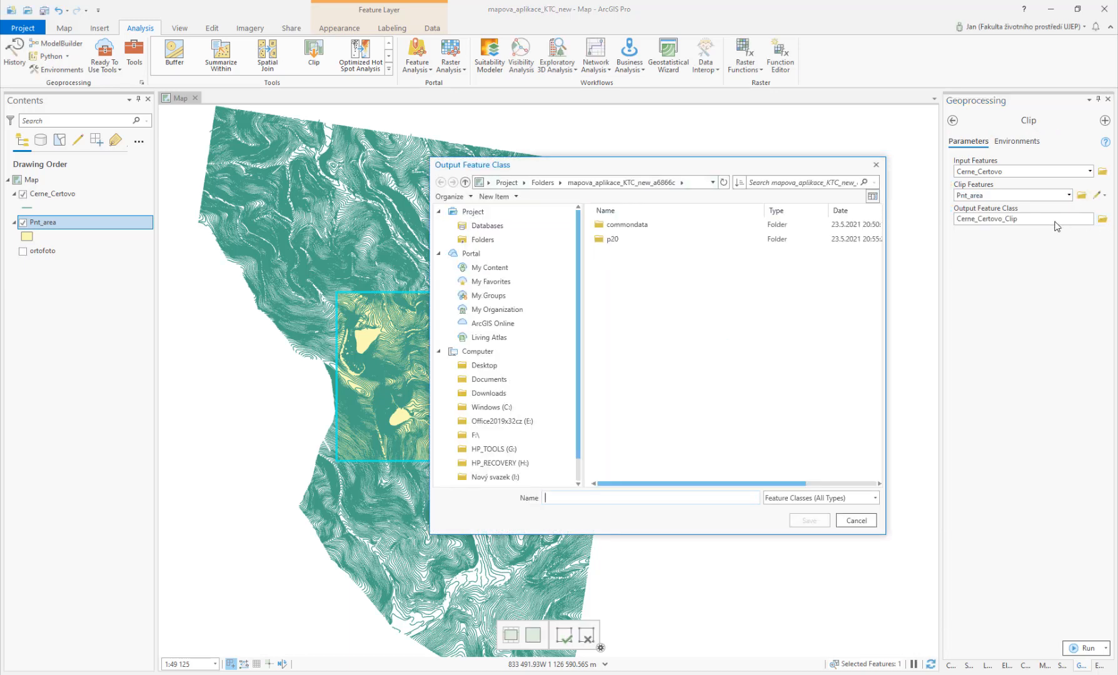
click(483, 240)
double_click(619, 239)
click(612, 253)
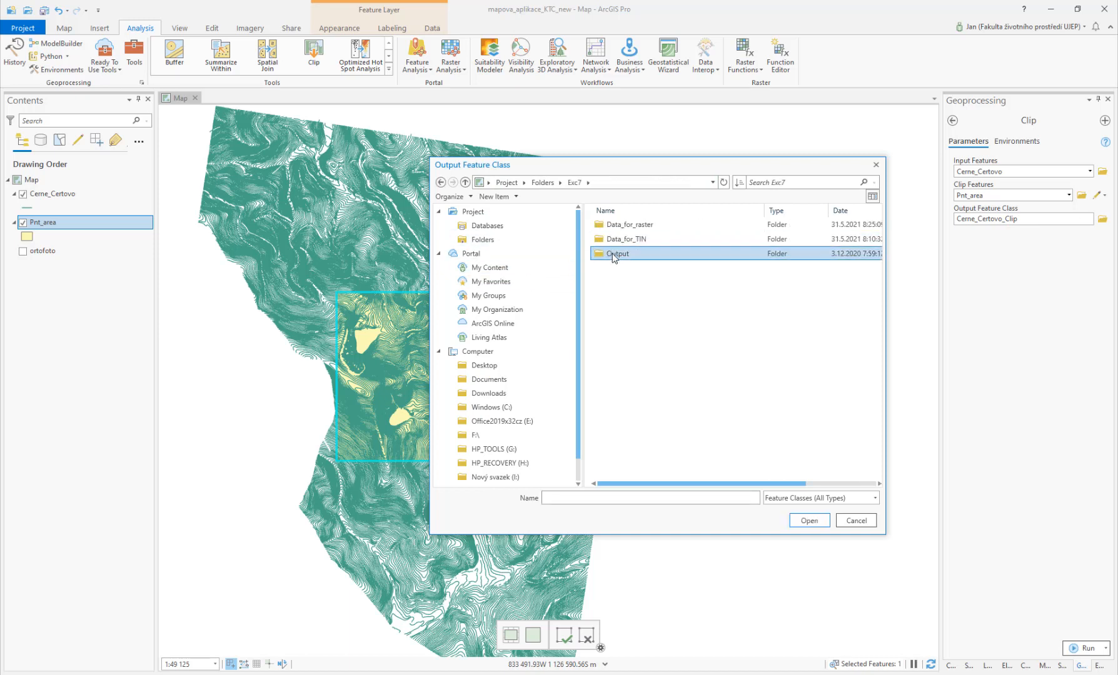
double_click(612, 253)
click(629, 498)
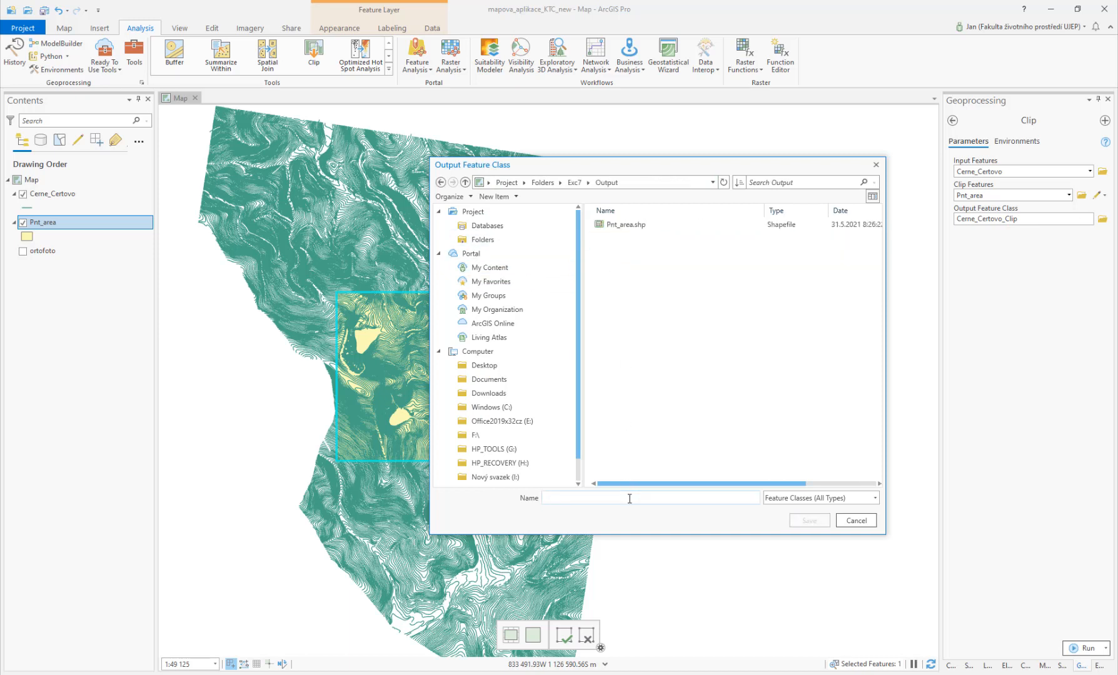
text(clp_contoures)
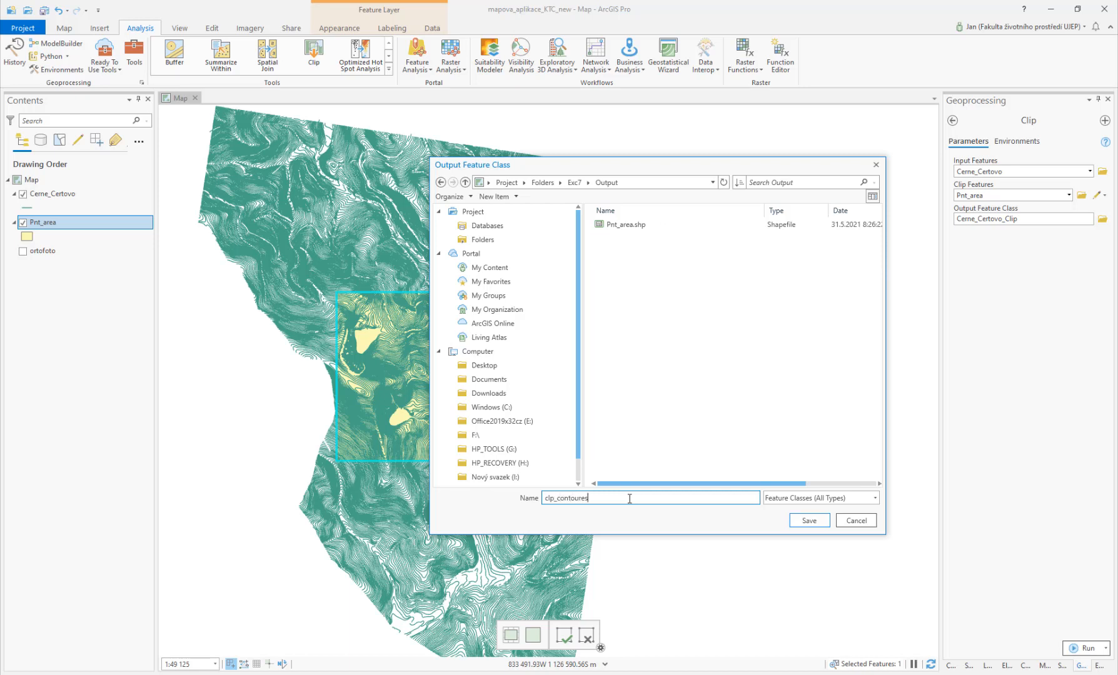
click(824, 527)
Step: Run the clip and hide the Cerne_Certovo and Pnt_area layers
click(1071, 649)
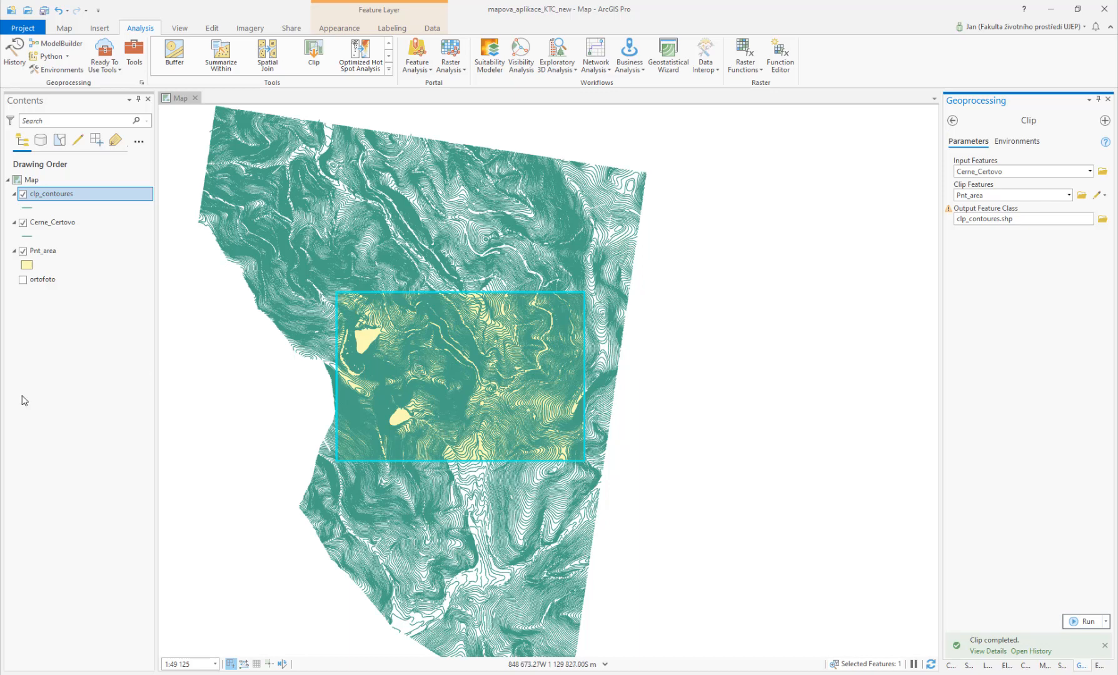
click(22, 224)
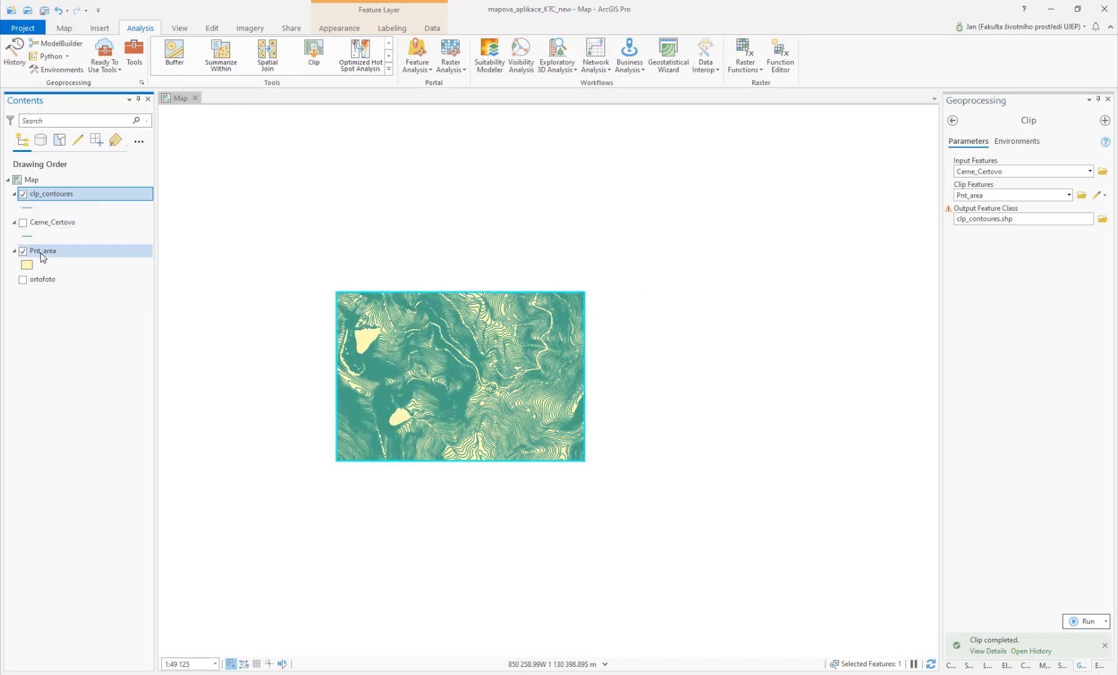
click(23, 251)
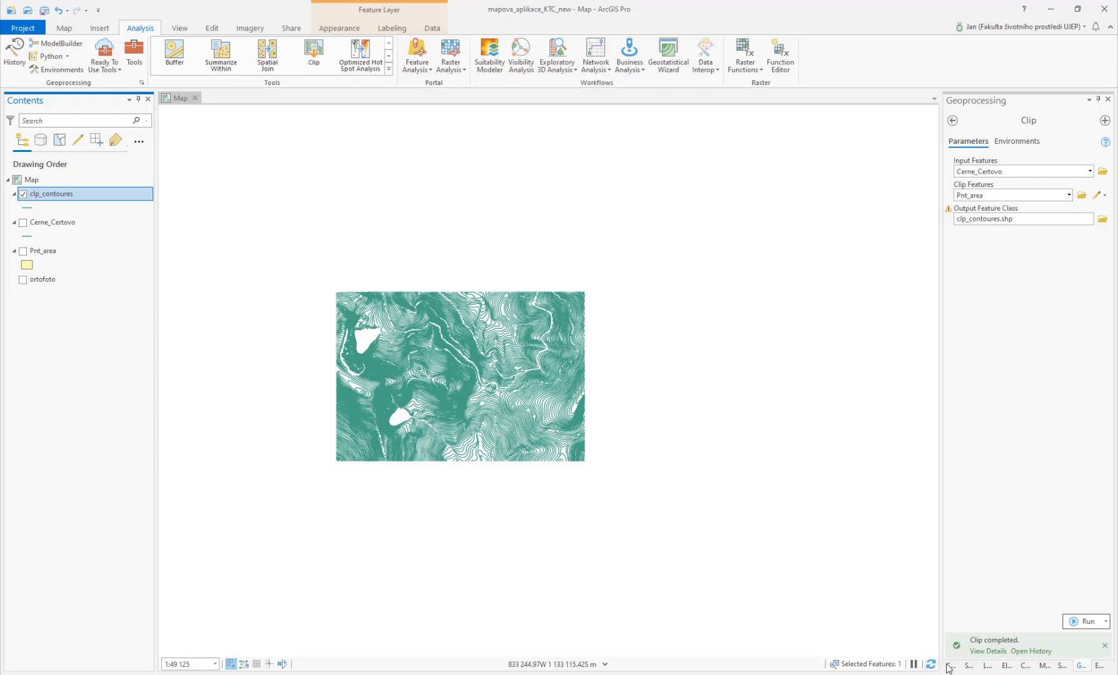
Step: Search the geoprocessing tools for feature vertices to points and open the Feature Vertices To Points tool
click(952, 120)
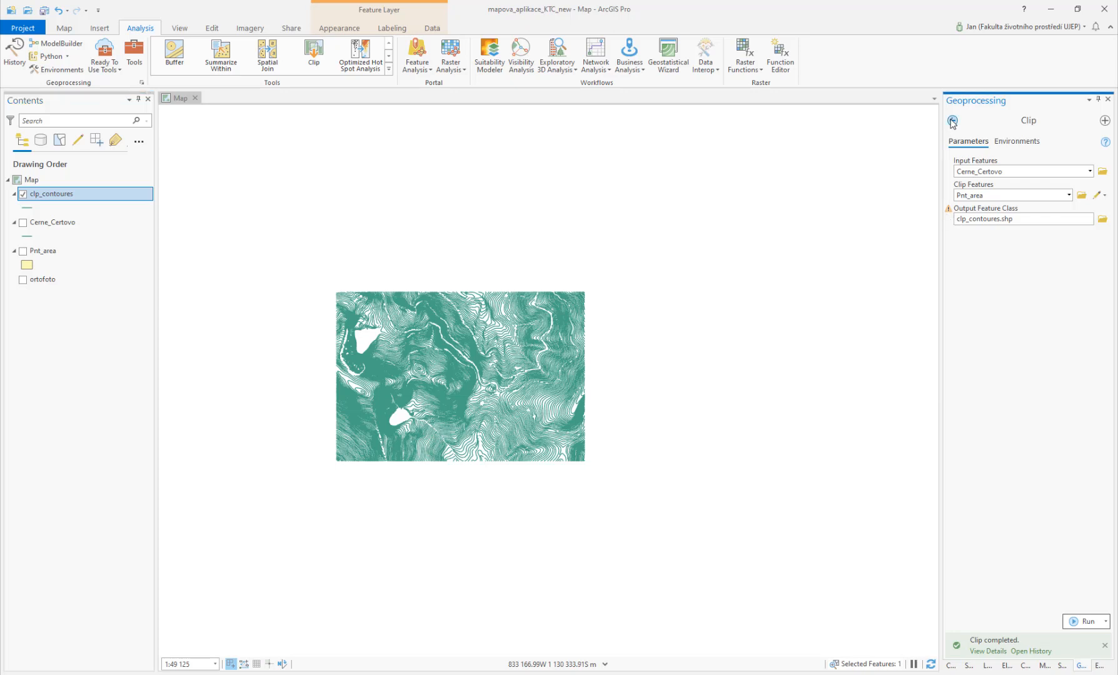
click(1001, 120)
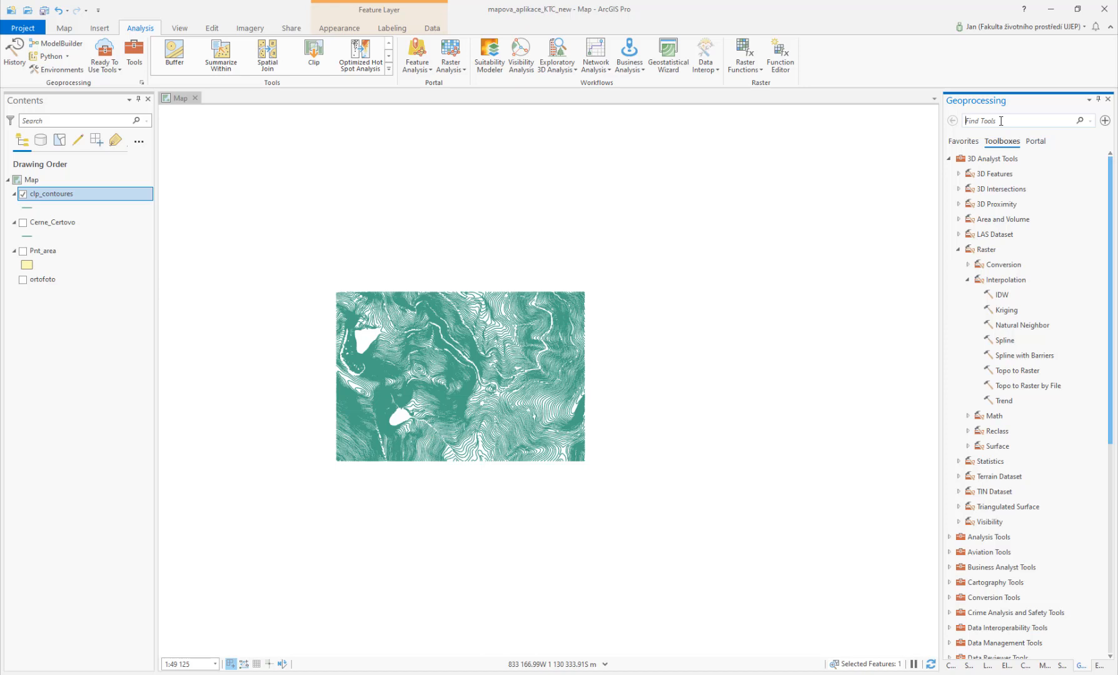
text(tu)
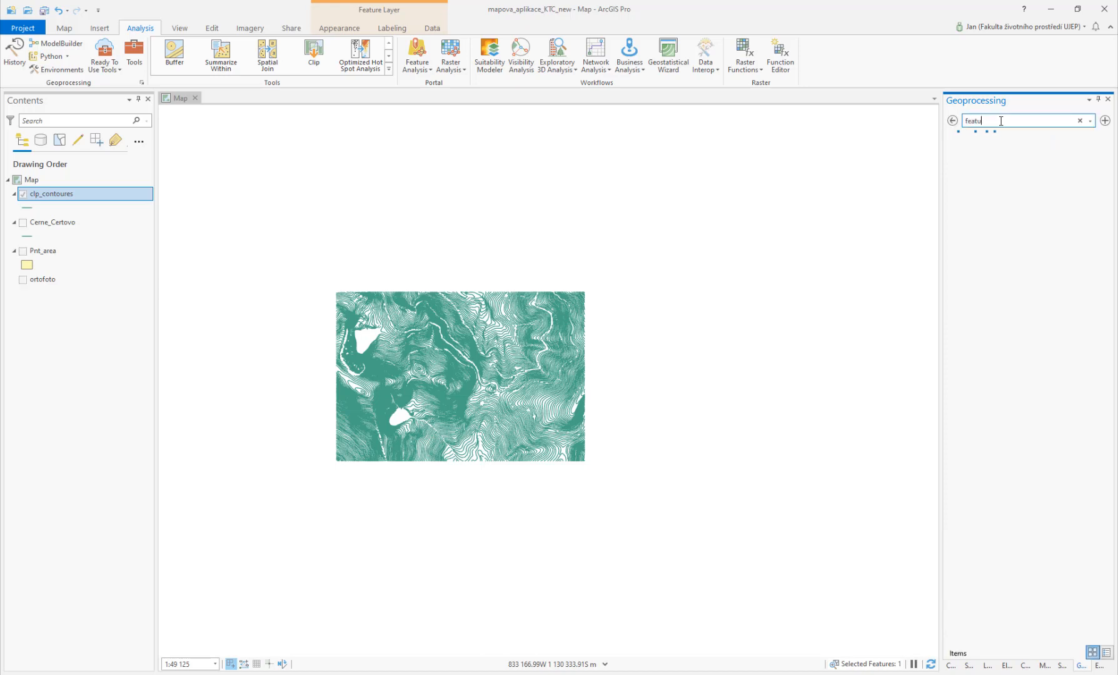
text(re vertices to)
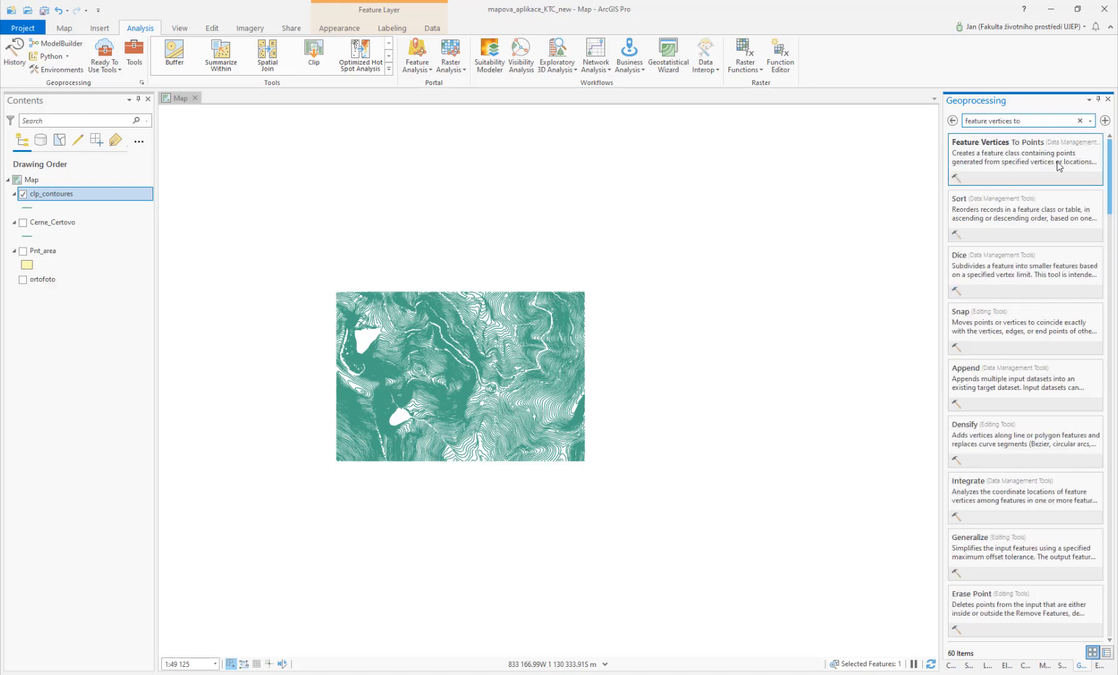
click(1001, 146)
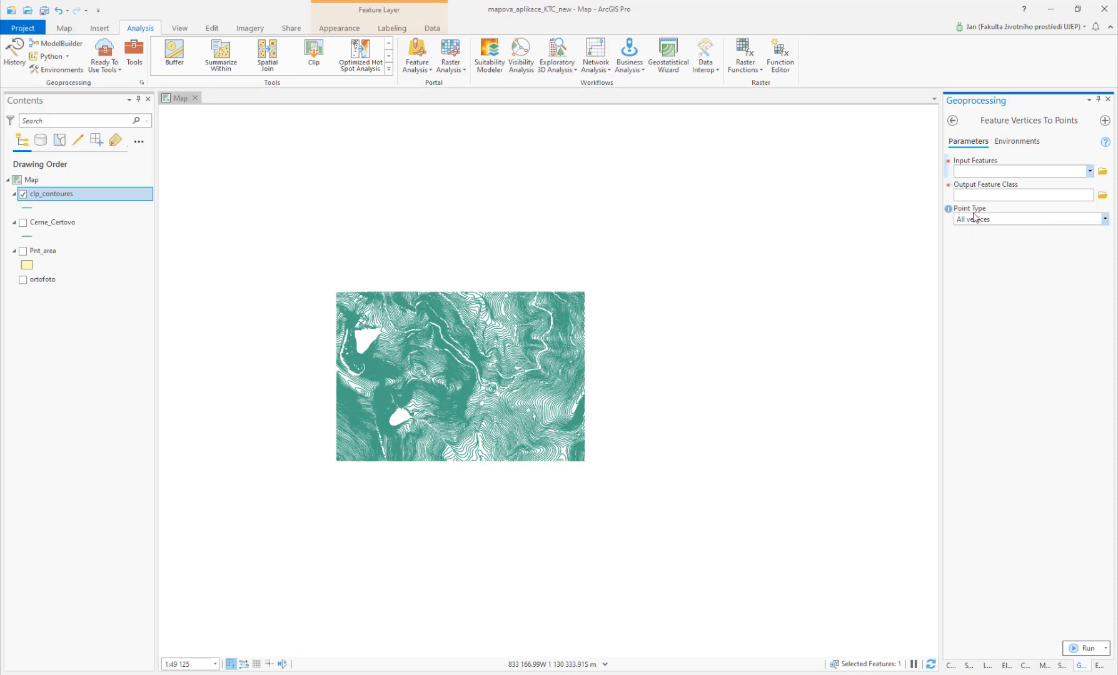
Step: Read the Feature Vertices To Points help page in the browser, including the point type options
mouse_move(949, 211)
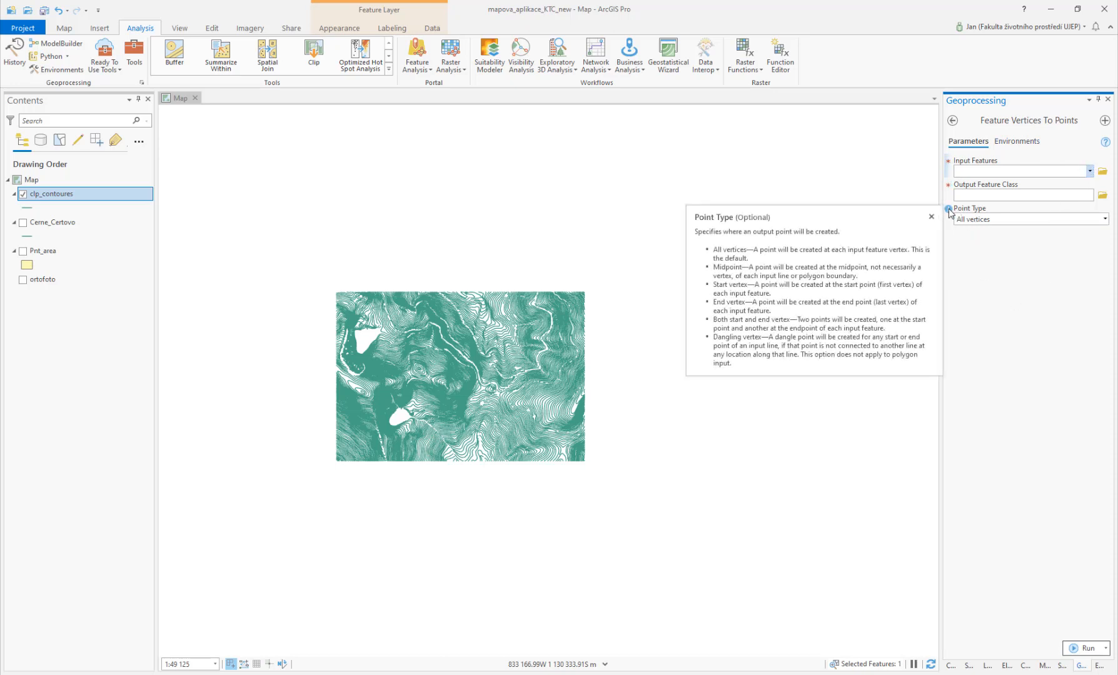
click(1105, 142)
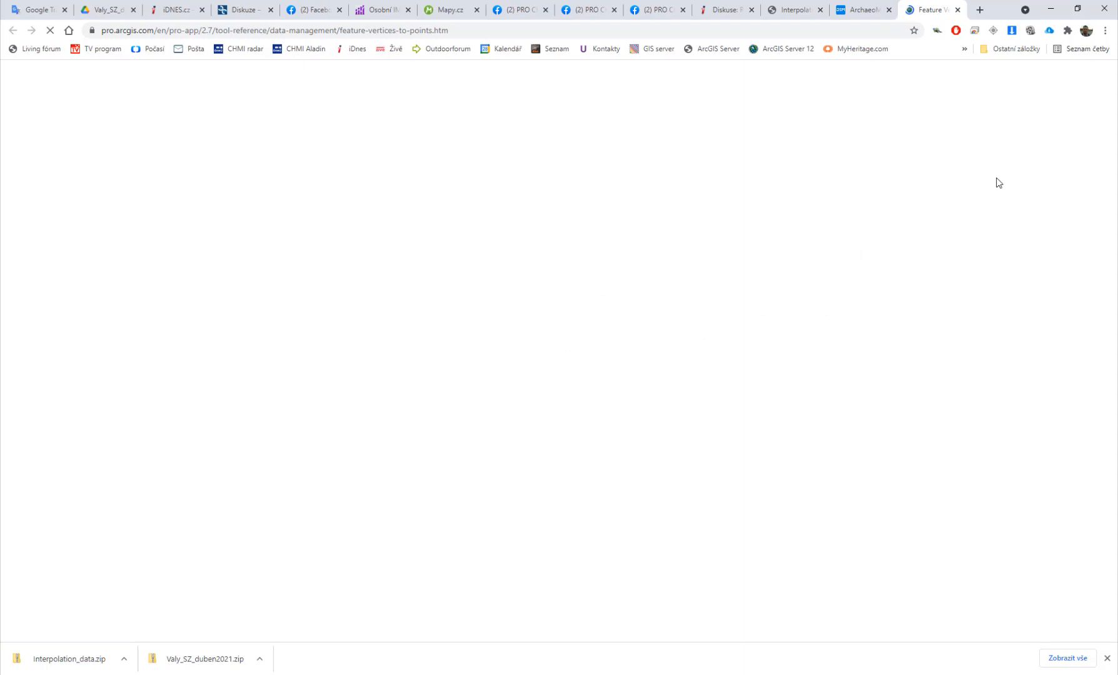
click(1107, 660)
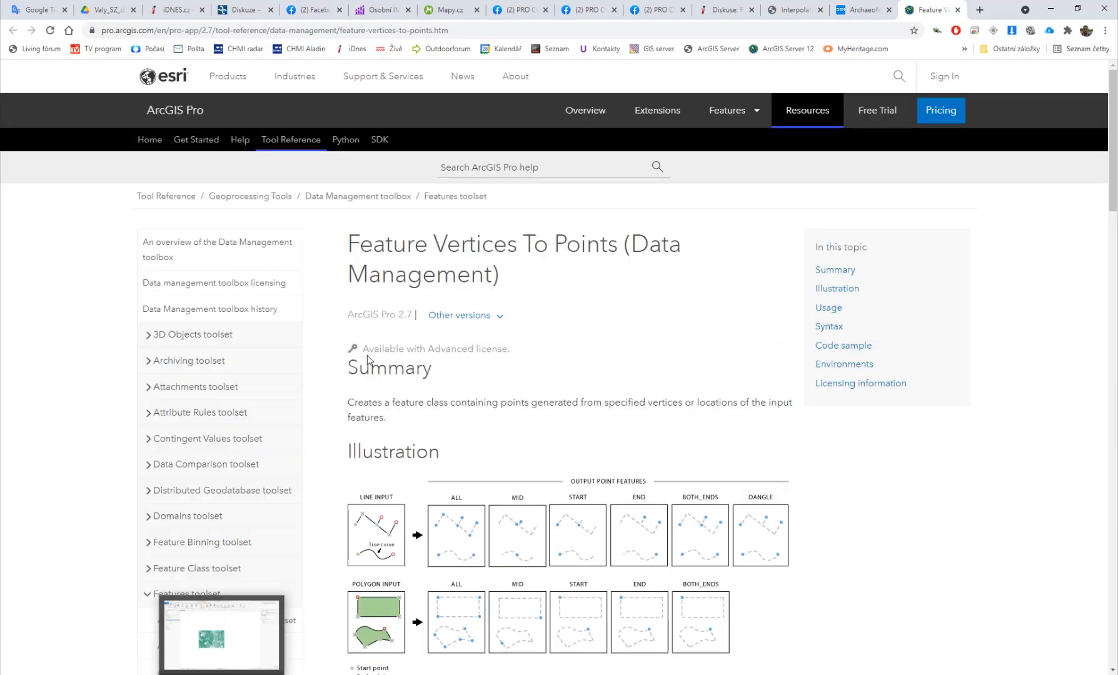
scroll(609, 376, down, 3)
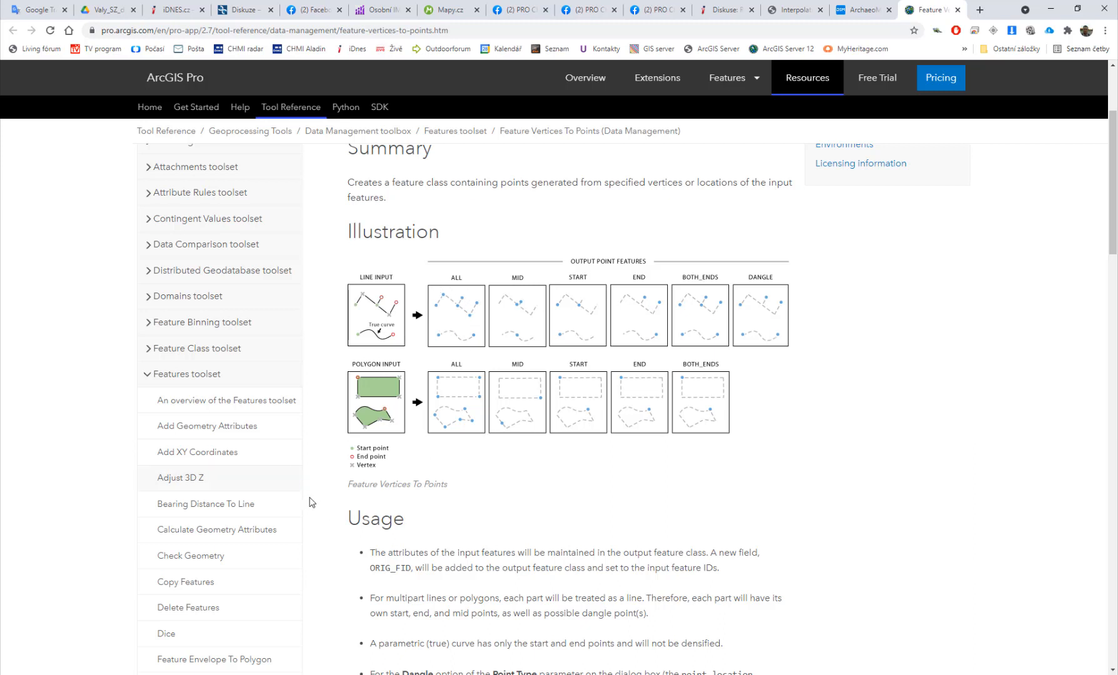
key(alt+Tab)
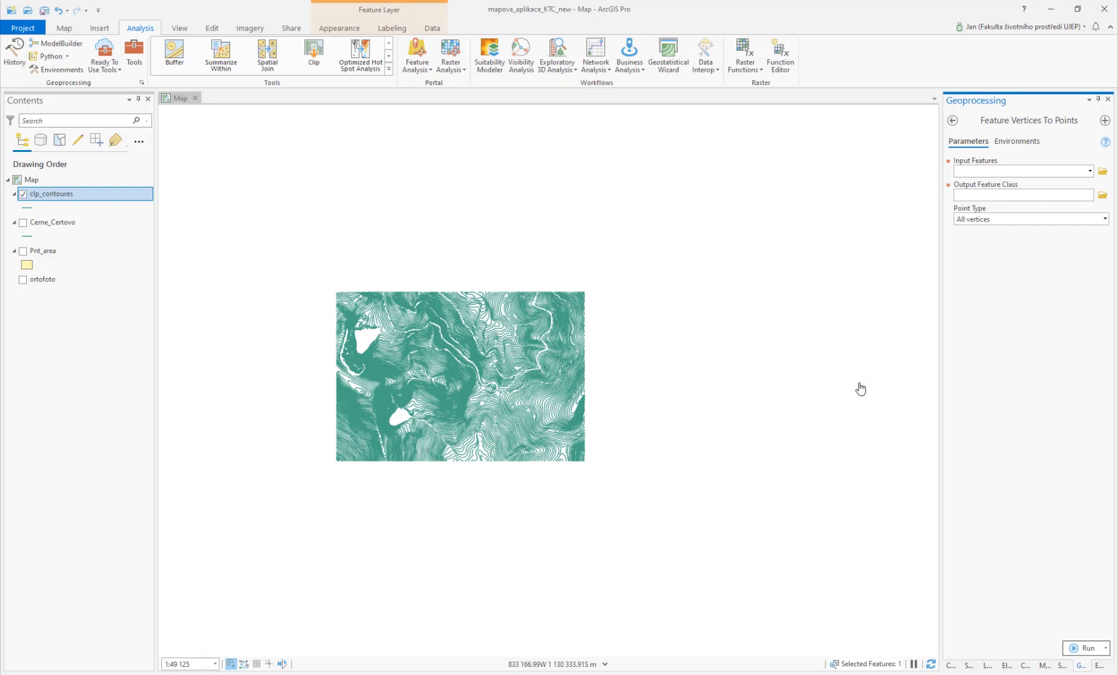
Step: Run Feature Vertices To Points on clp_contoures with all vertices, saving lakes_pnts in the Exc7 Output folder
click(1089, 171)
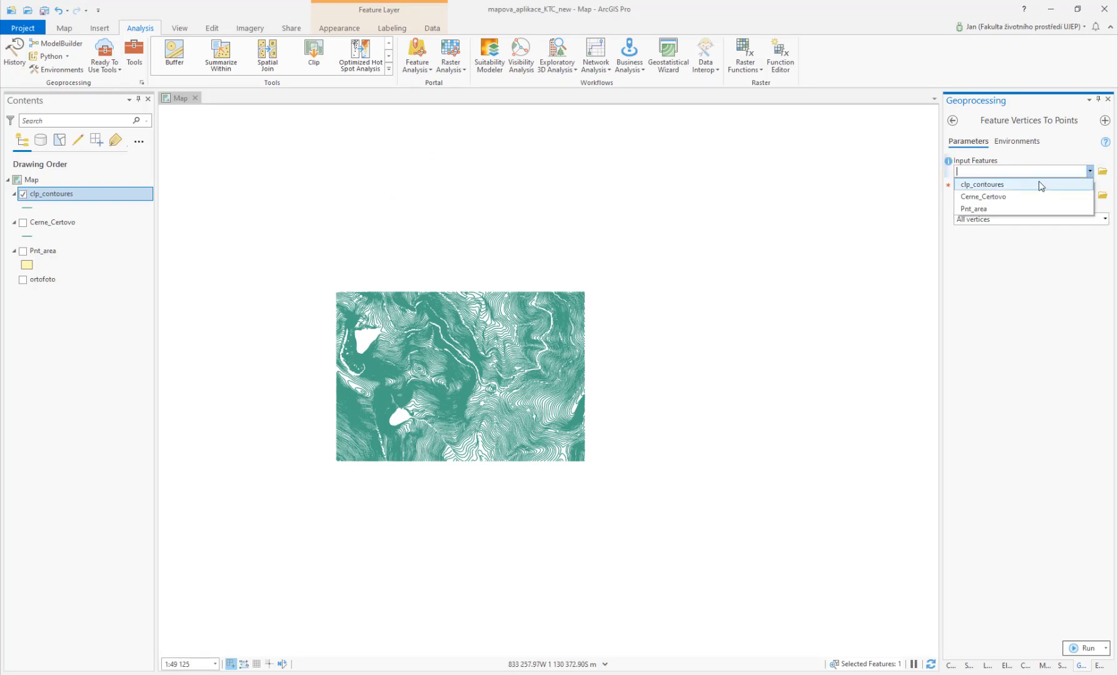
click(1041, 185)
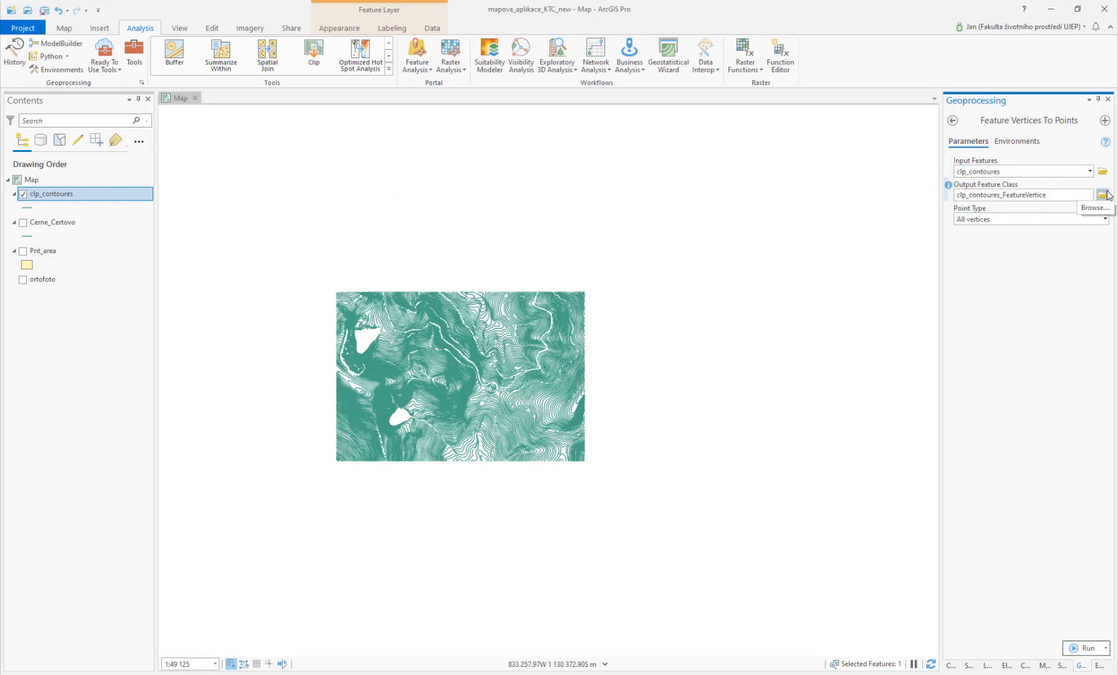
click(1103, 195)
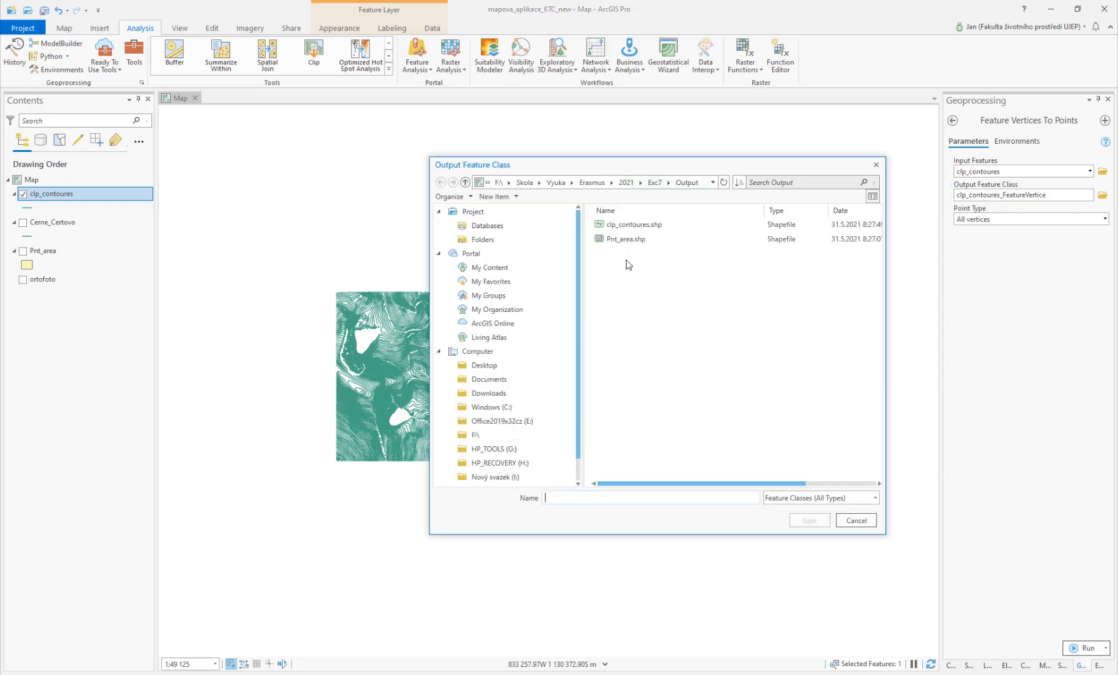
text(lak)
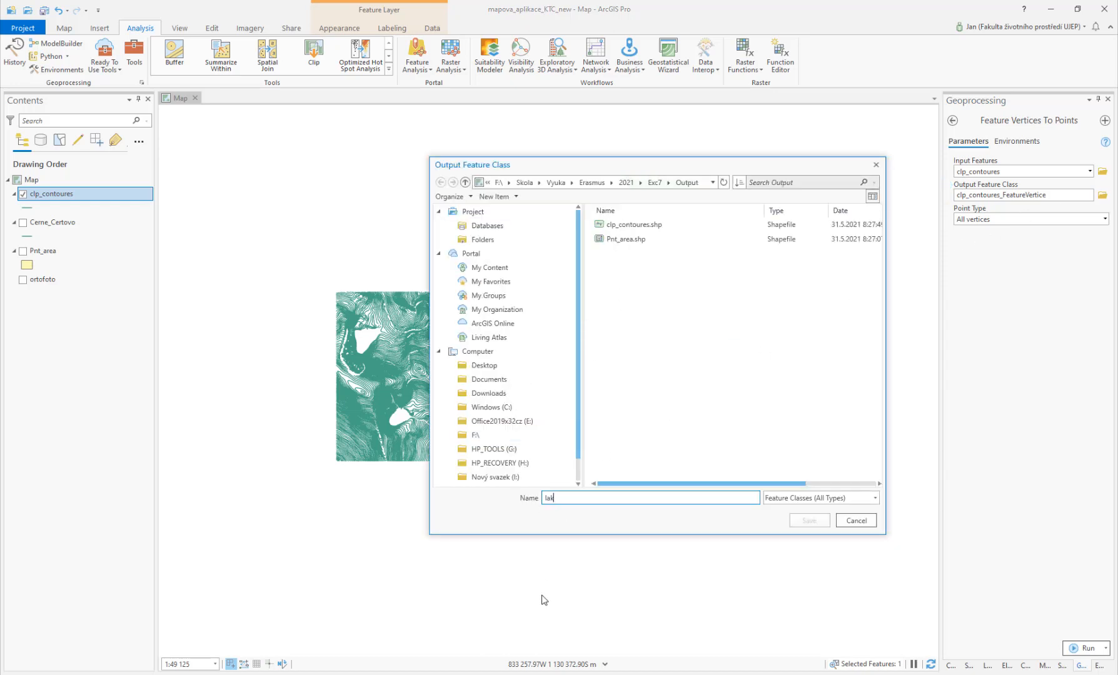
text(es_pnts)
key(Return)
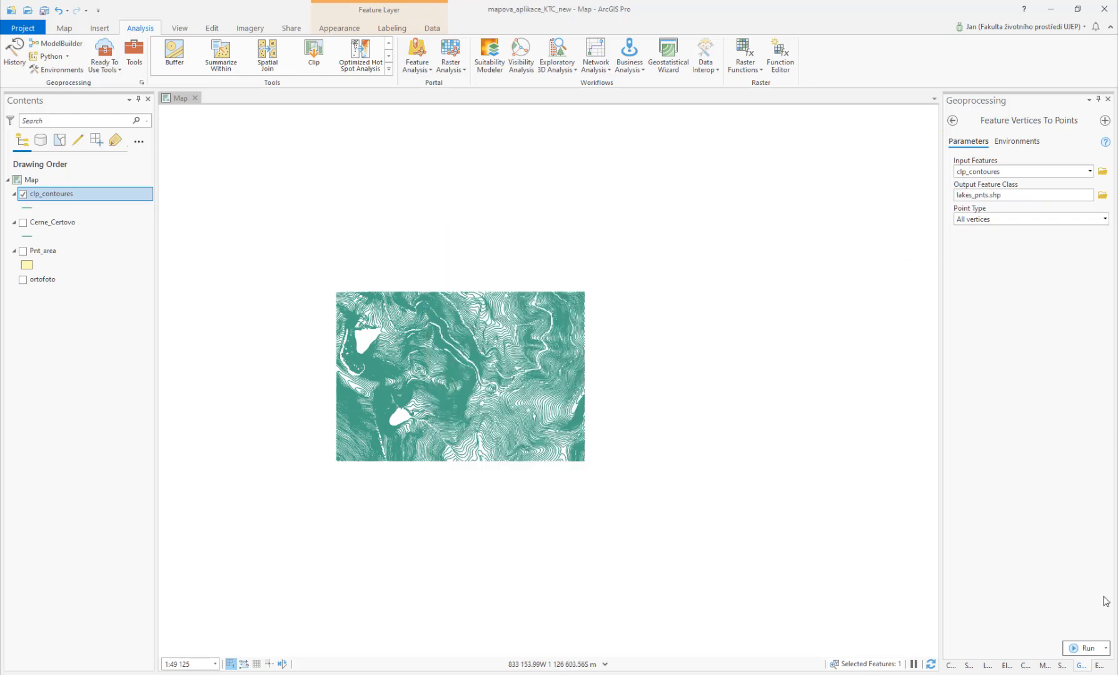
click(1074, 650)
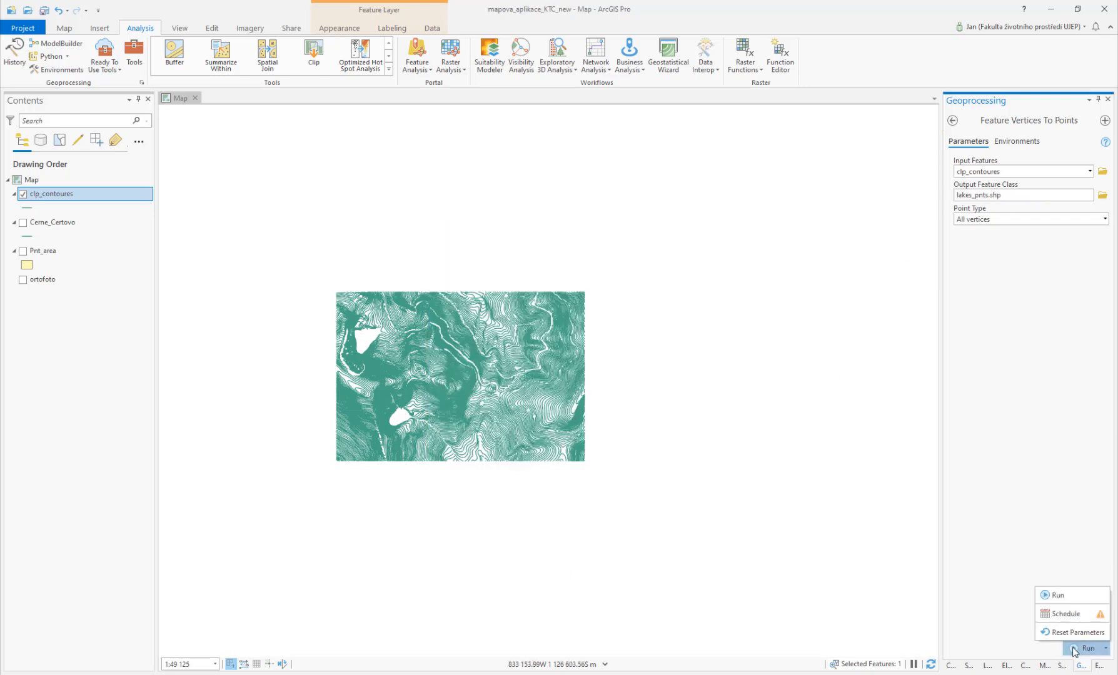
click(1060, 595)
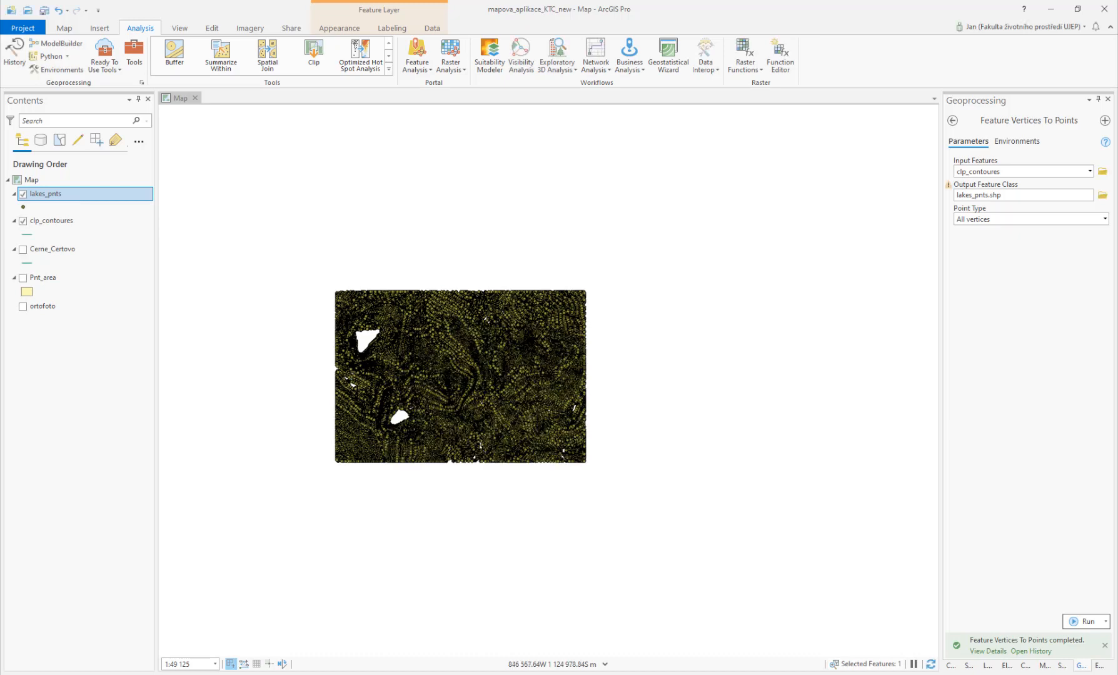
Step: Inspect the generated points against the clipped contour lines at closer zoom by toggling the contours layer
click(23, 221)
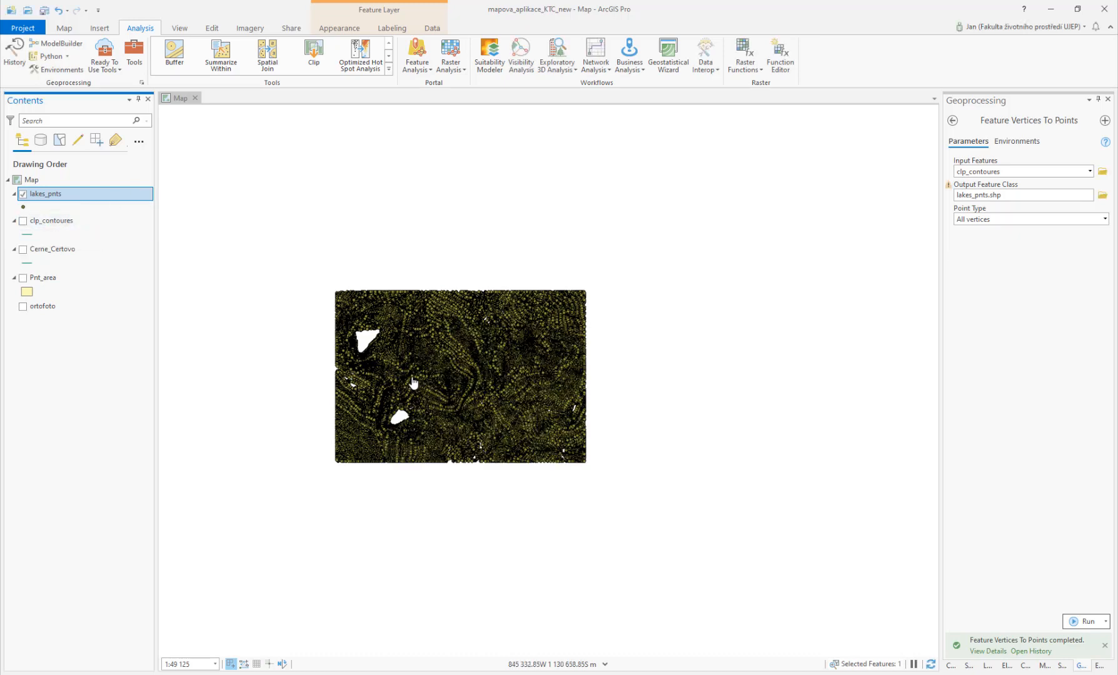
scroll(413, 382, up, 5)
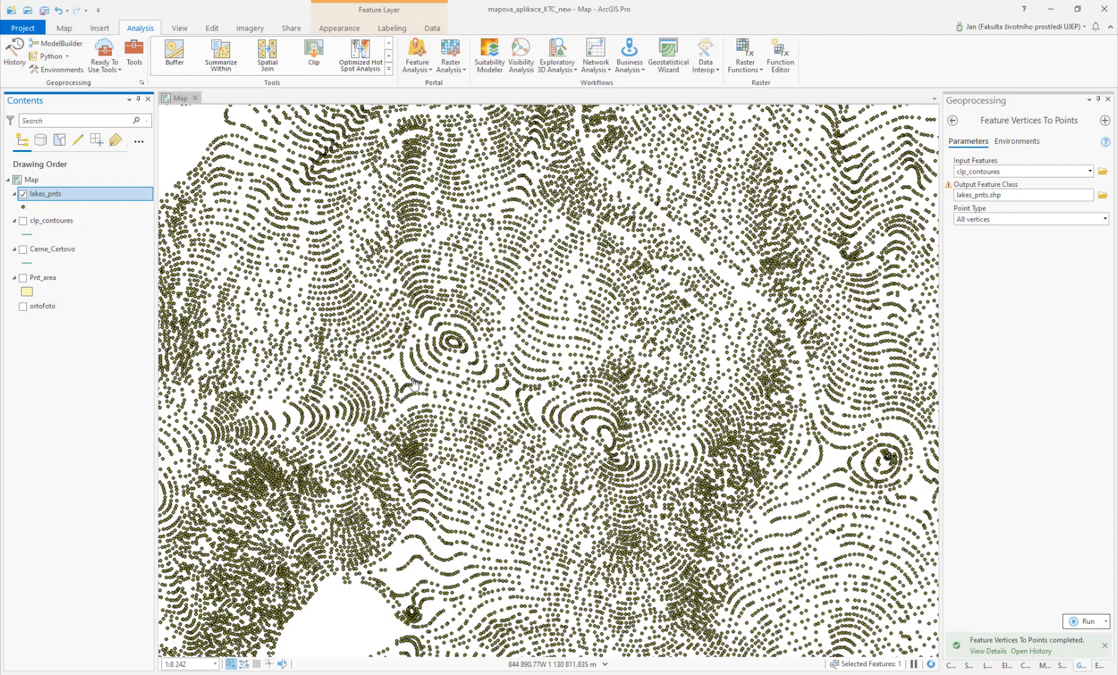
drag(348, 513, 531, 288)
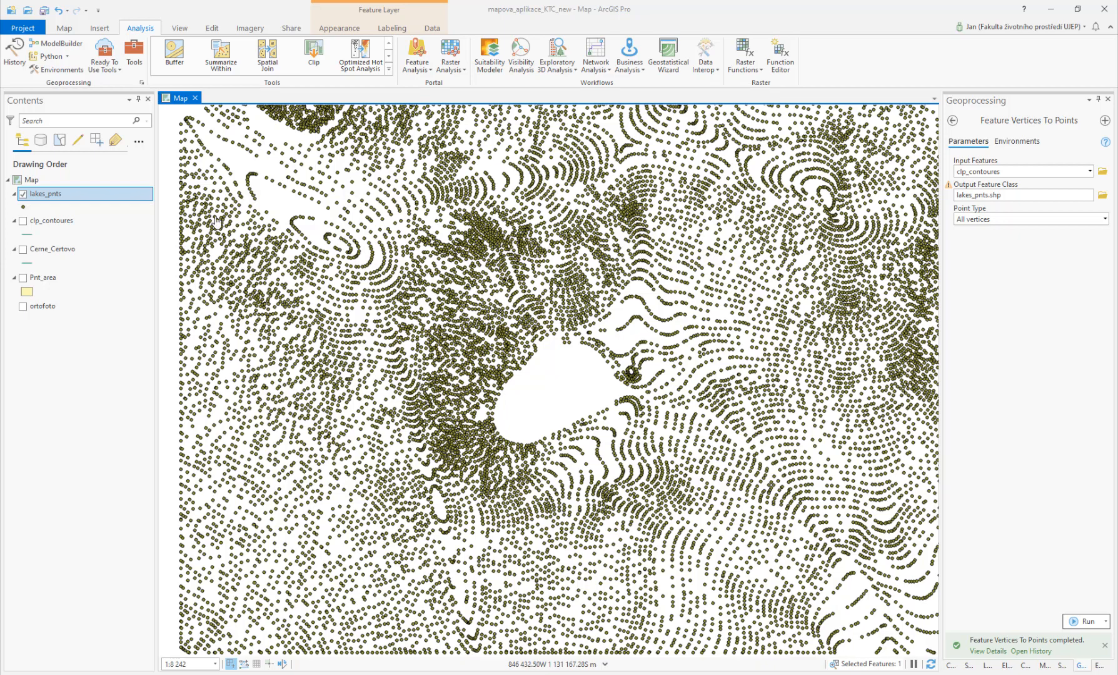
click(23, 221)
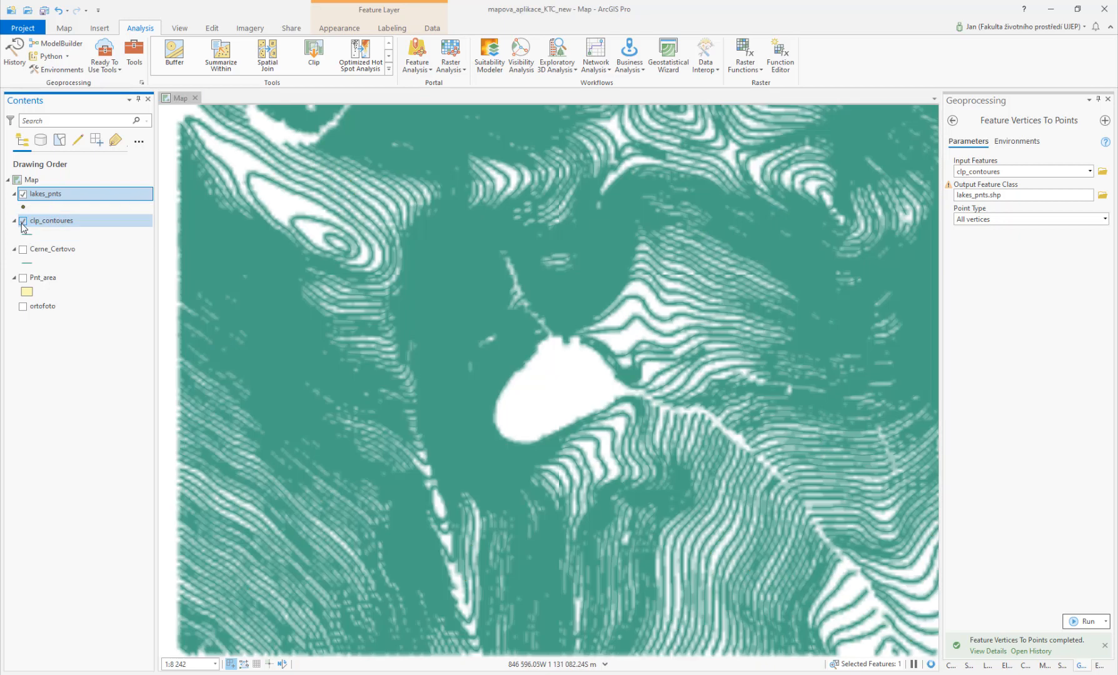
scroll(426, 381, up, 6)
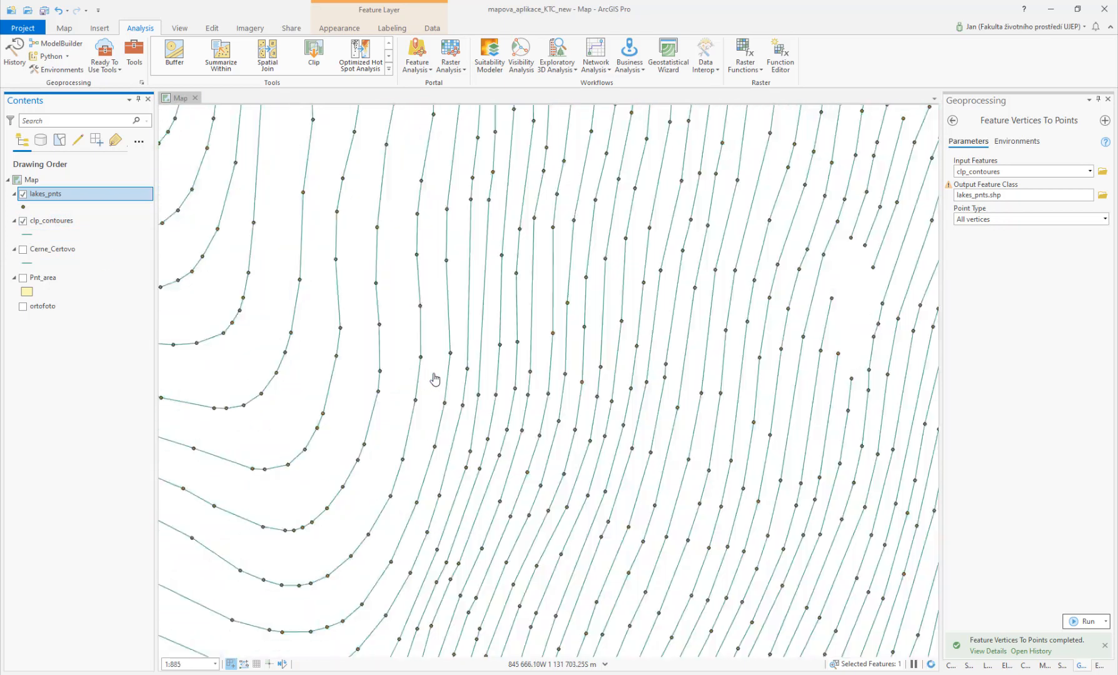
scroll(623, 300, down, 3)
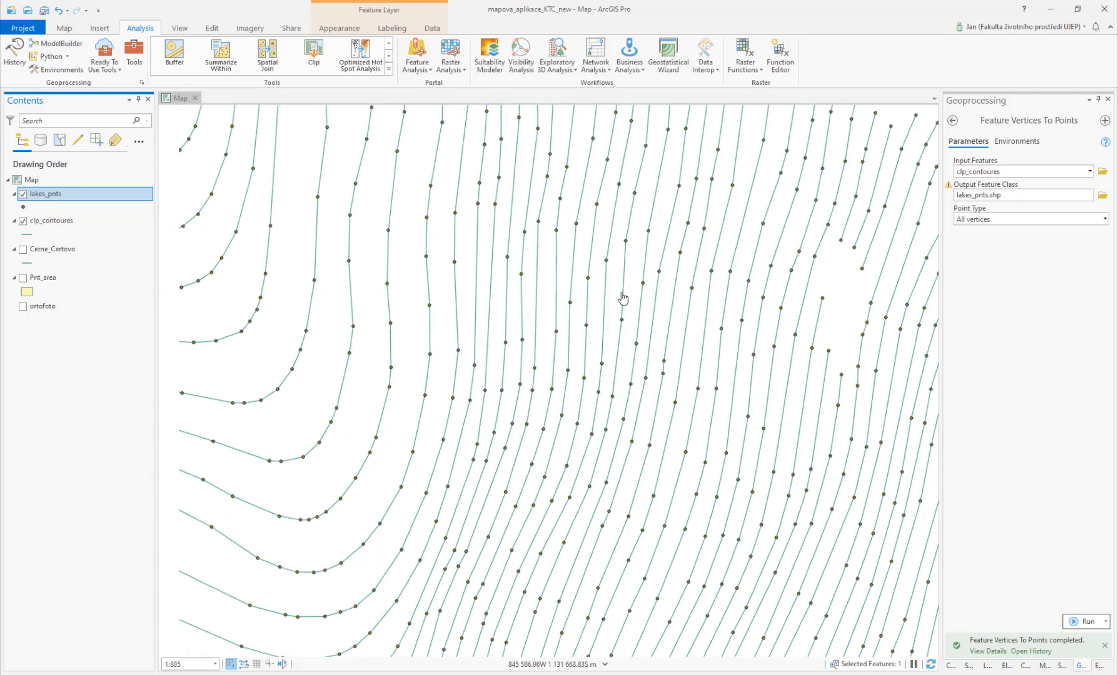
click(23, 221)
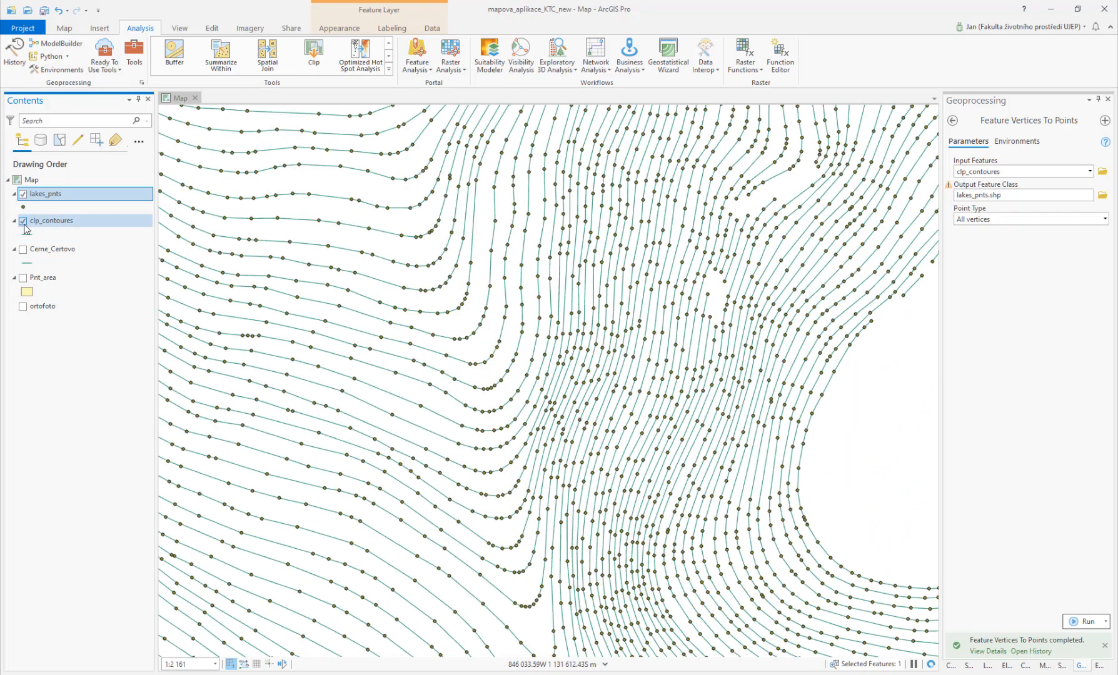
Step: Open the lakes_pnts attribute table and examine its Z elevation field
click(44, 195)
right_click(59, 196)
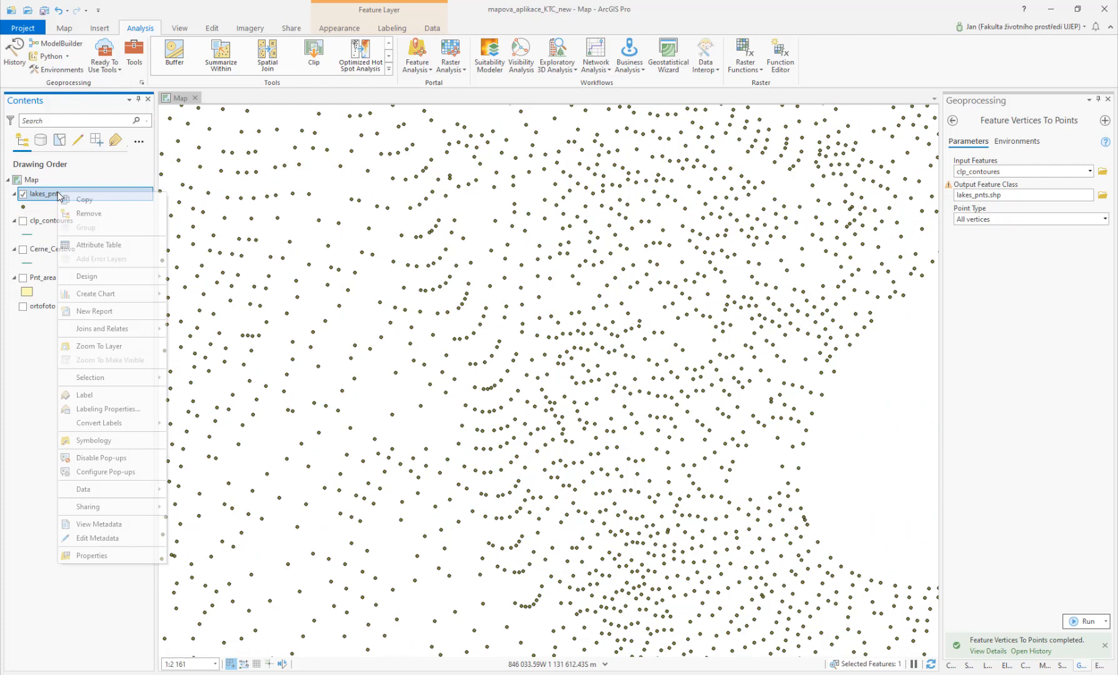
click(104, 244)
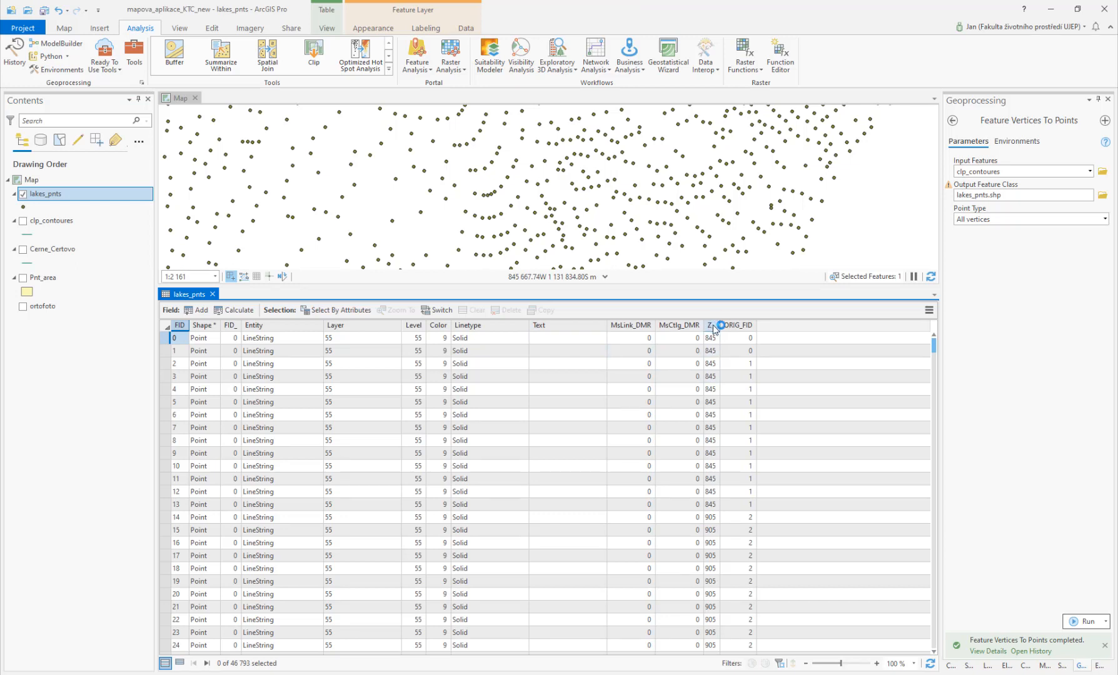
click(711, 364)
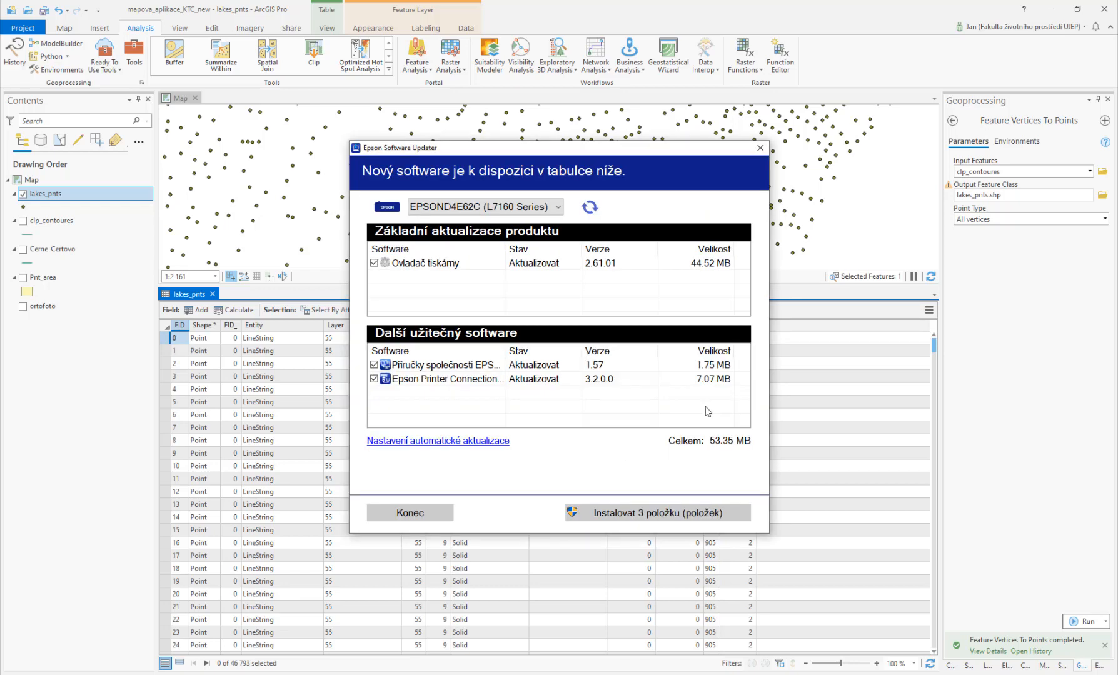
Step: Dismiss the Epson updater pop-up and close the lakes_pnts attribute table
click(760, 148)
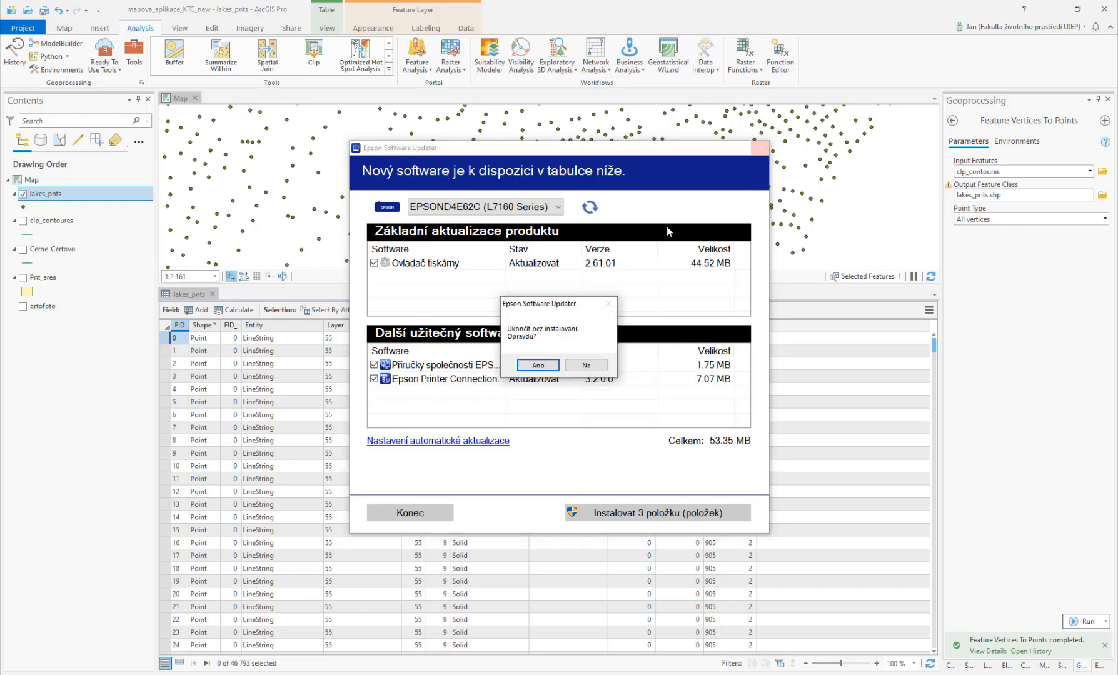
click(539, 368)
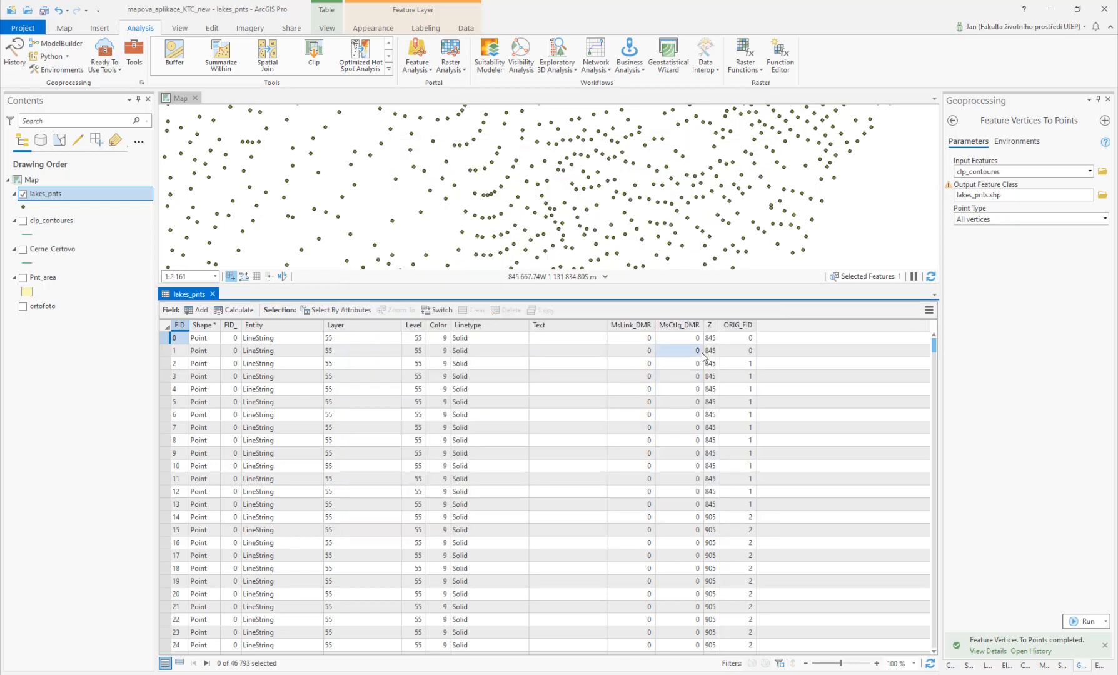
click(213, 294)
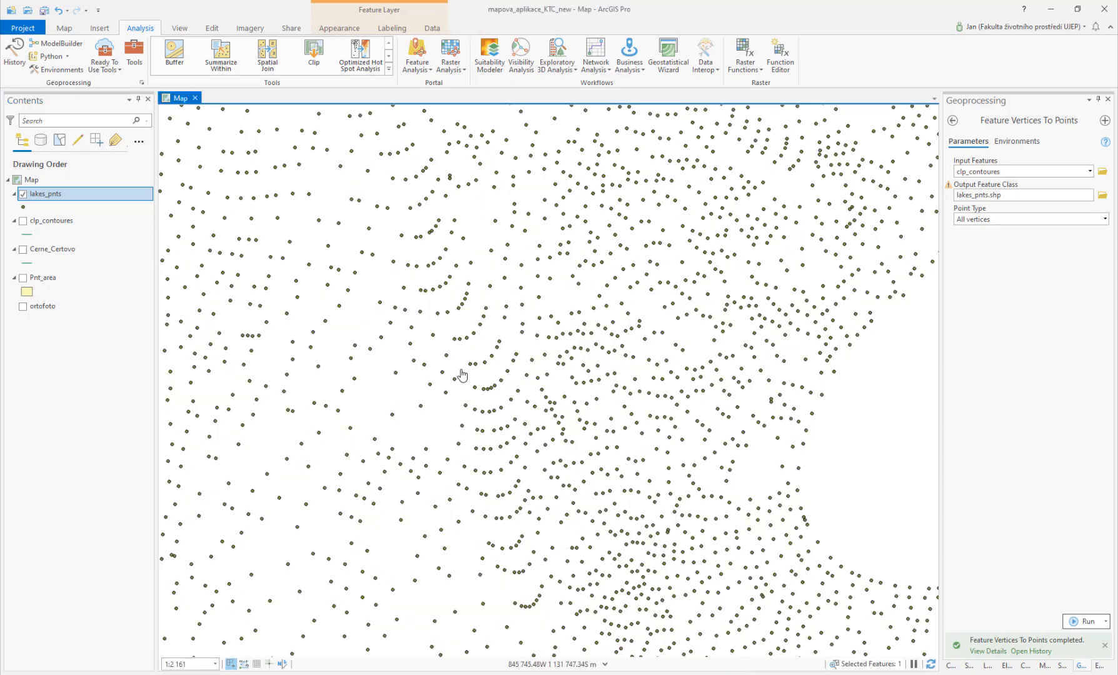
Step: Zoom out to the whole point layer and return to the geoprocessing toolboxes showing the Interpolation toolset
scroll(461, 373, down, 3)
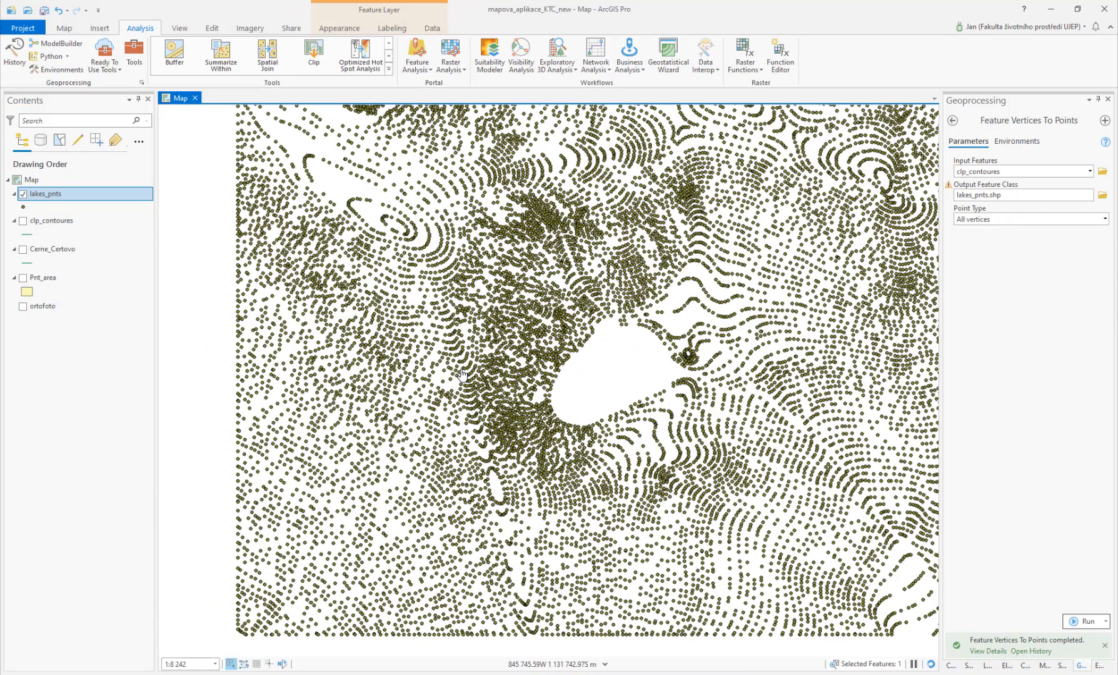
drag(459, 390, 355, 524)
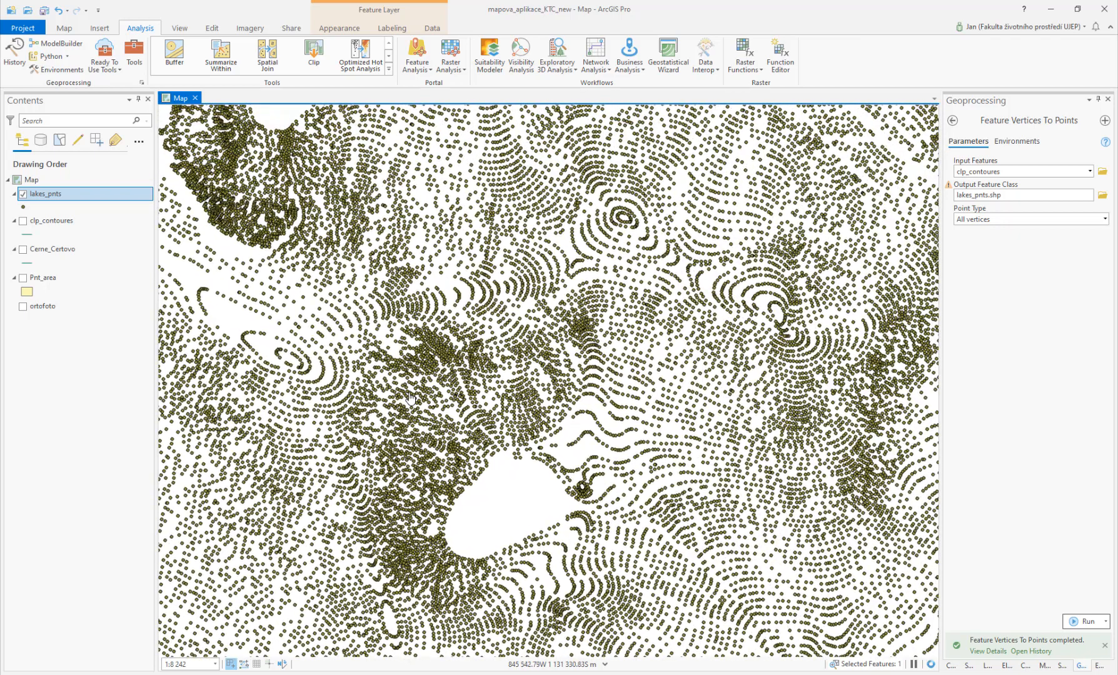
scroll(409, 398, down, 2)
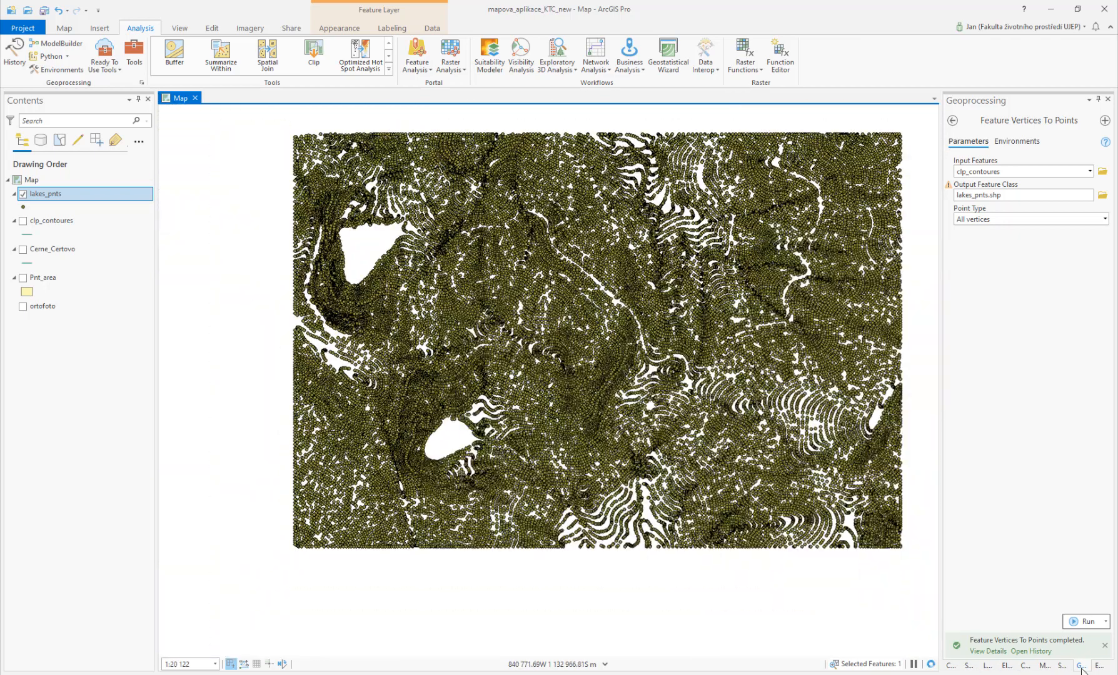
click(952, 120)
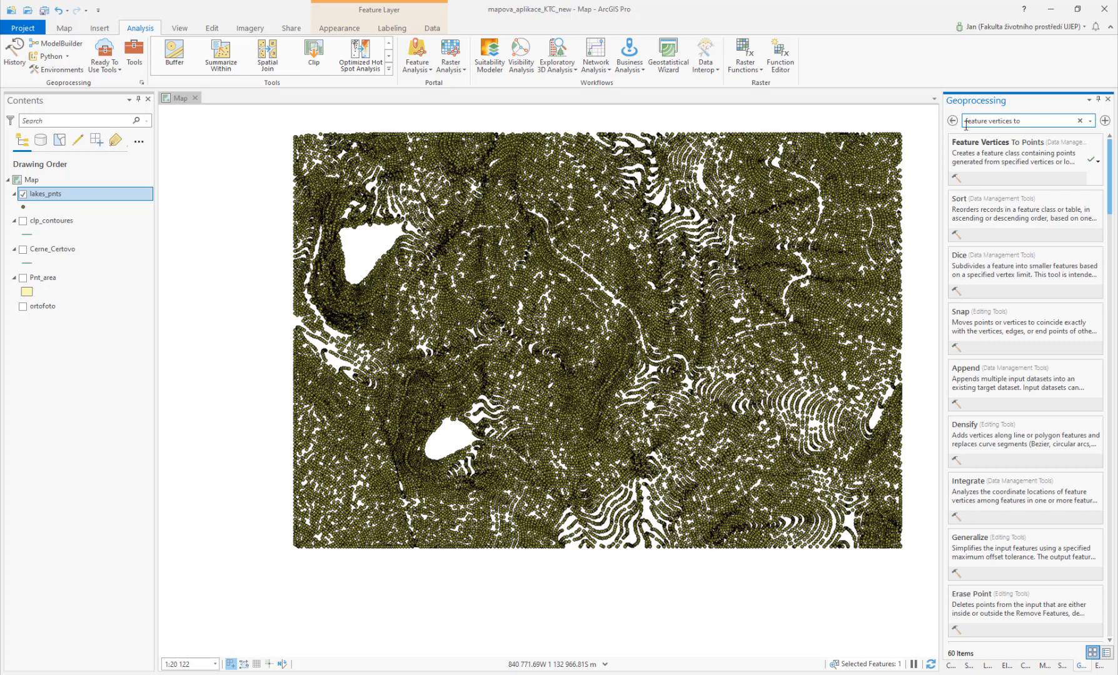
click(952, 121)
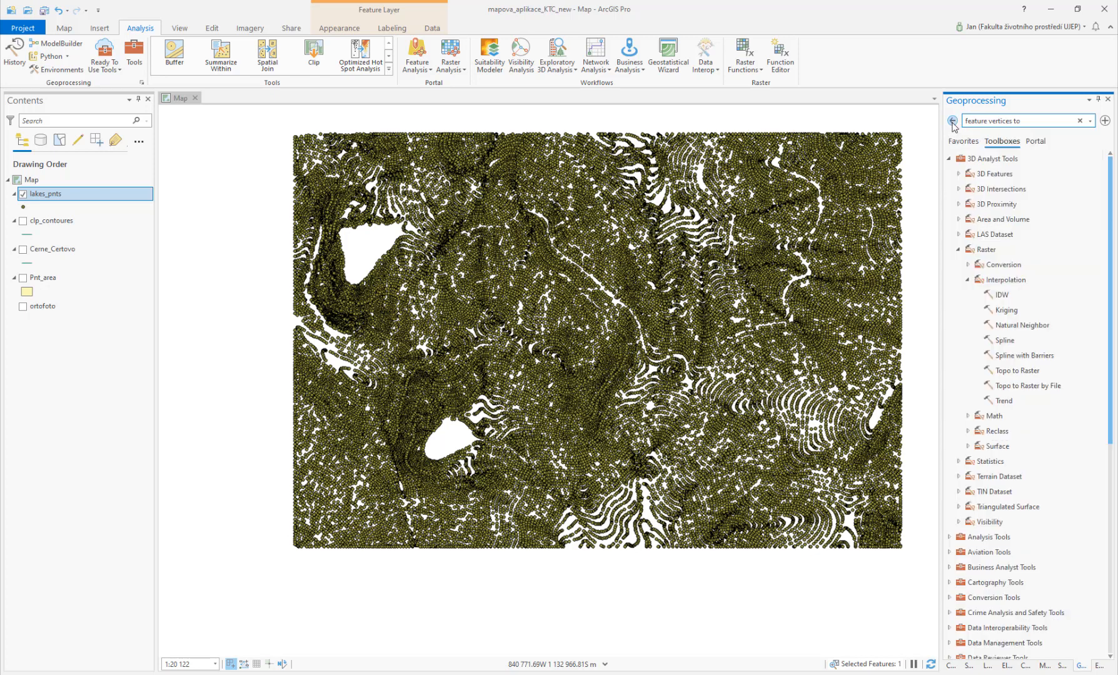
Step: Open the IDW tool and set lakes_pnts as input point features with Z as the Z value field
double_click(1009, 296)
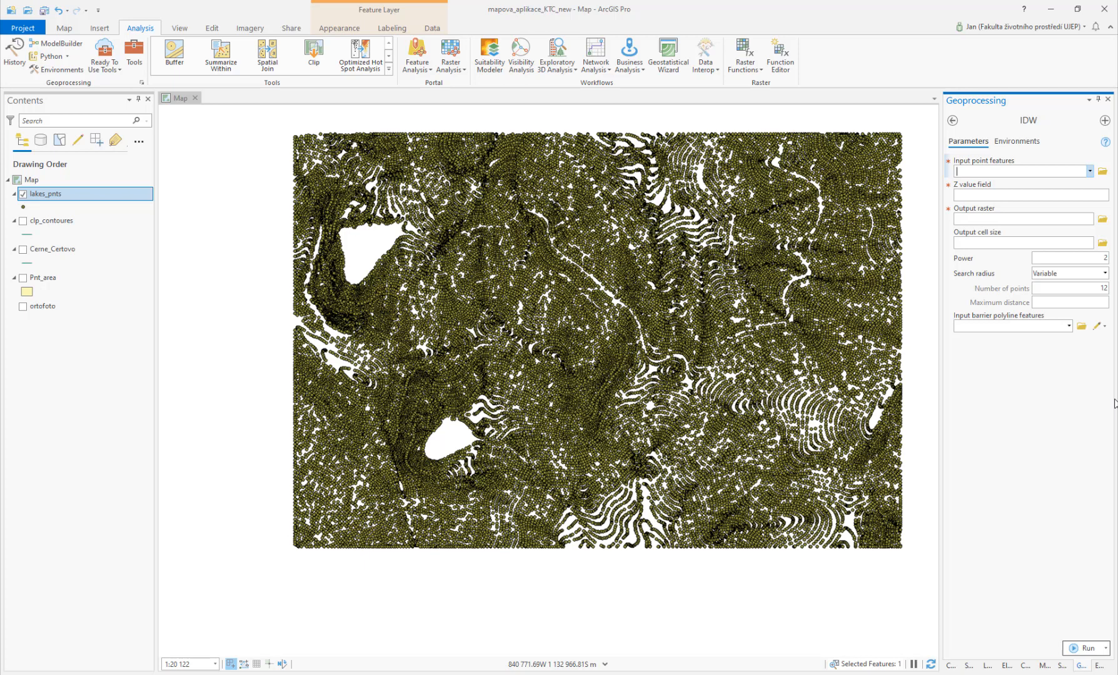
click(1086, 172)
click(1090, 171)
click(1032, 186)
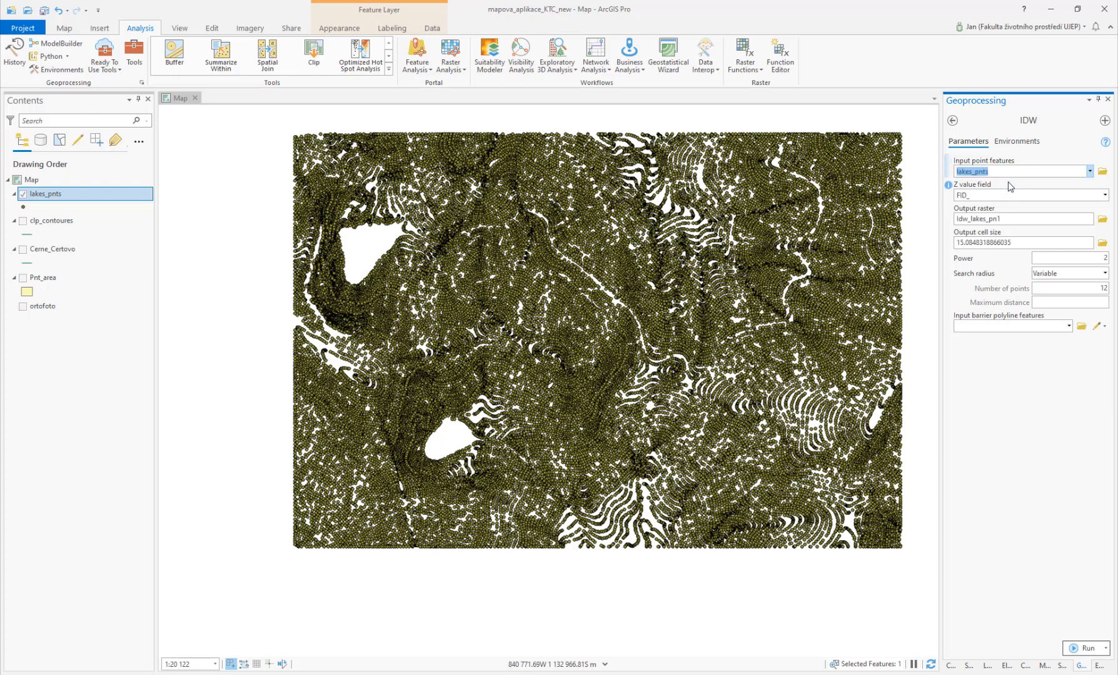
click(1090, 172)
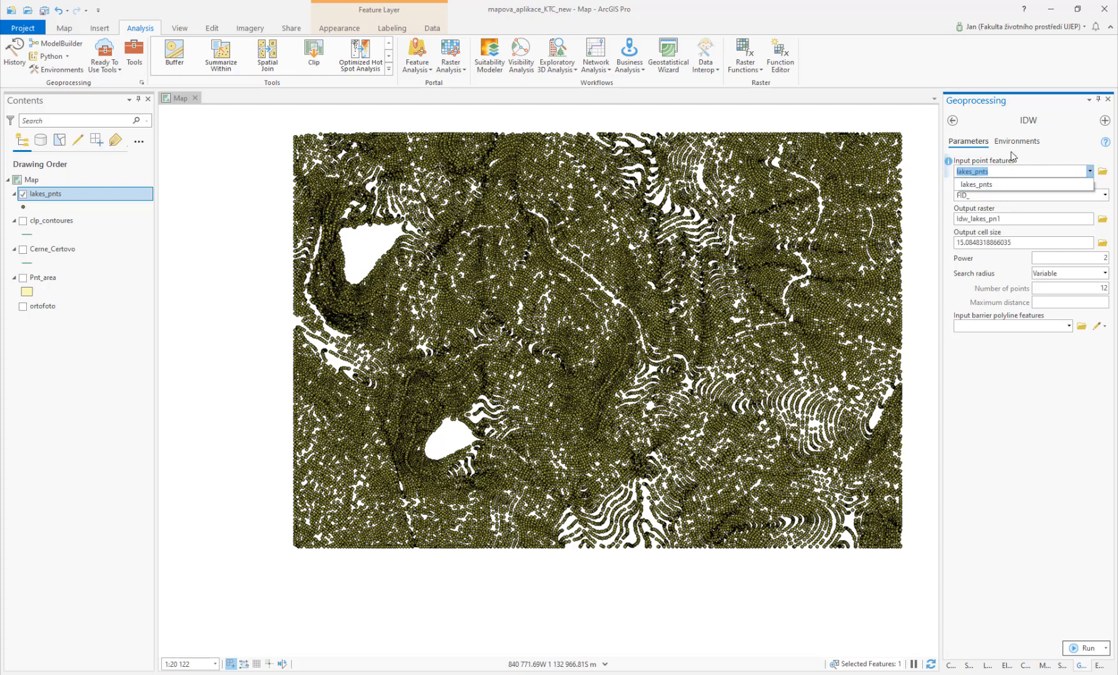
click(1044, 157)
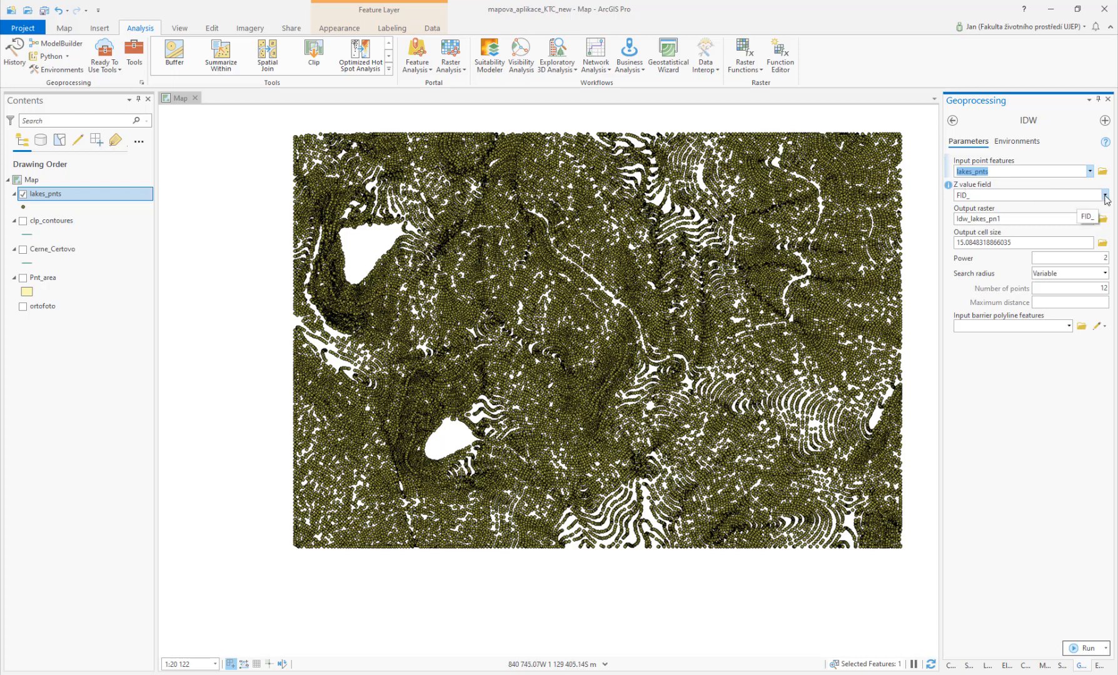
click(1105, 196)
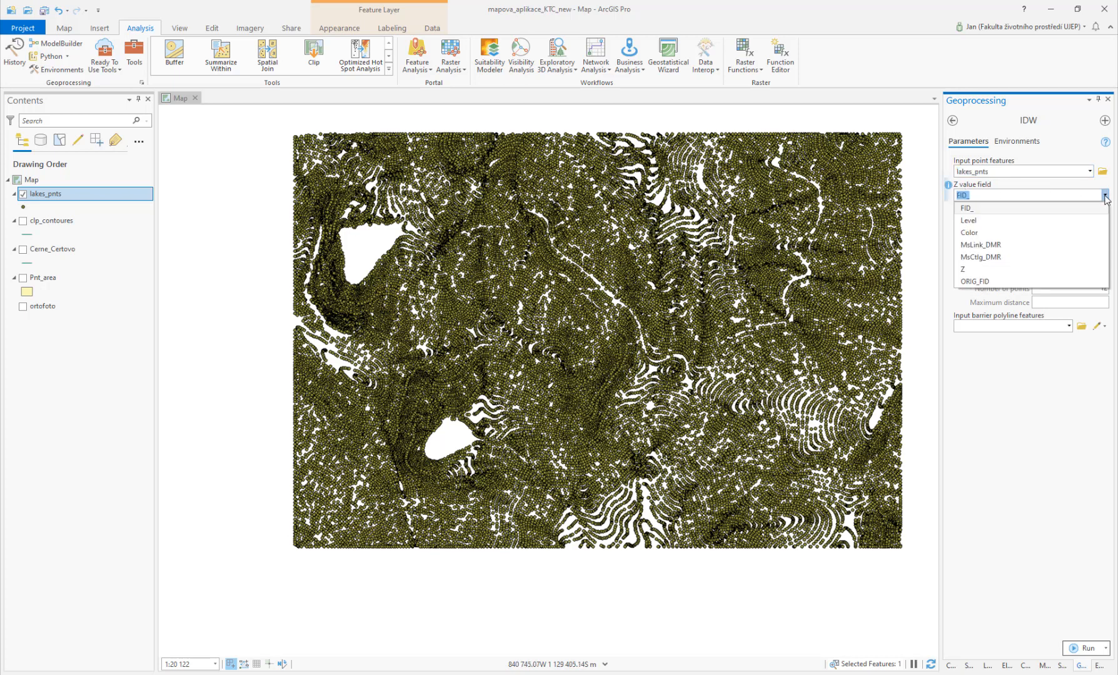
click(970, 271)
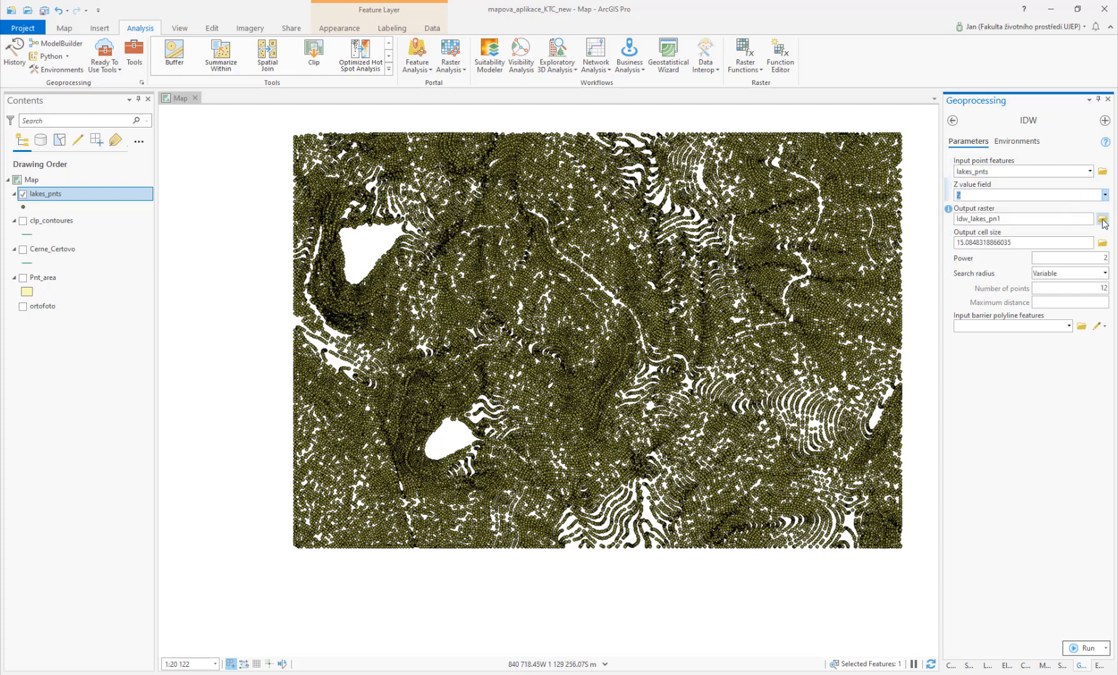
Step: Name the output raster CC_IDW in the Output folder
click(1102, 220)
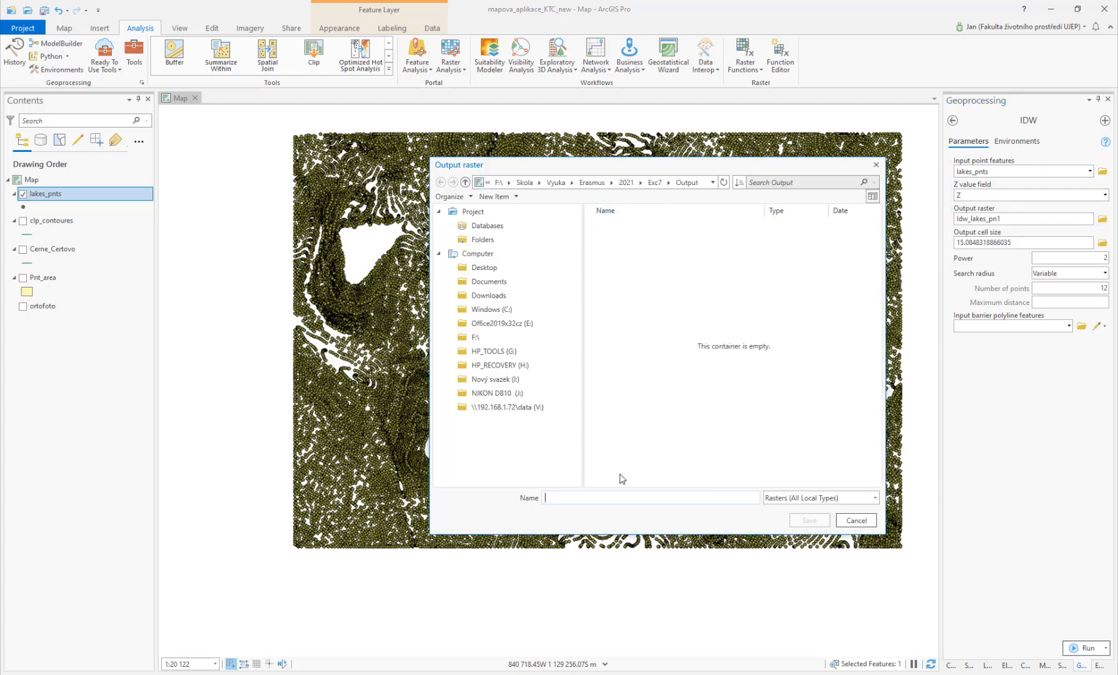
text(L)
key(BackSpace)
text(CC)
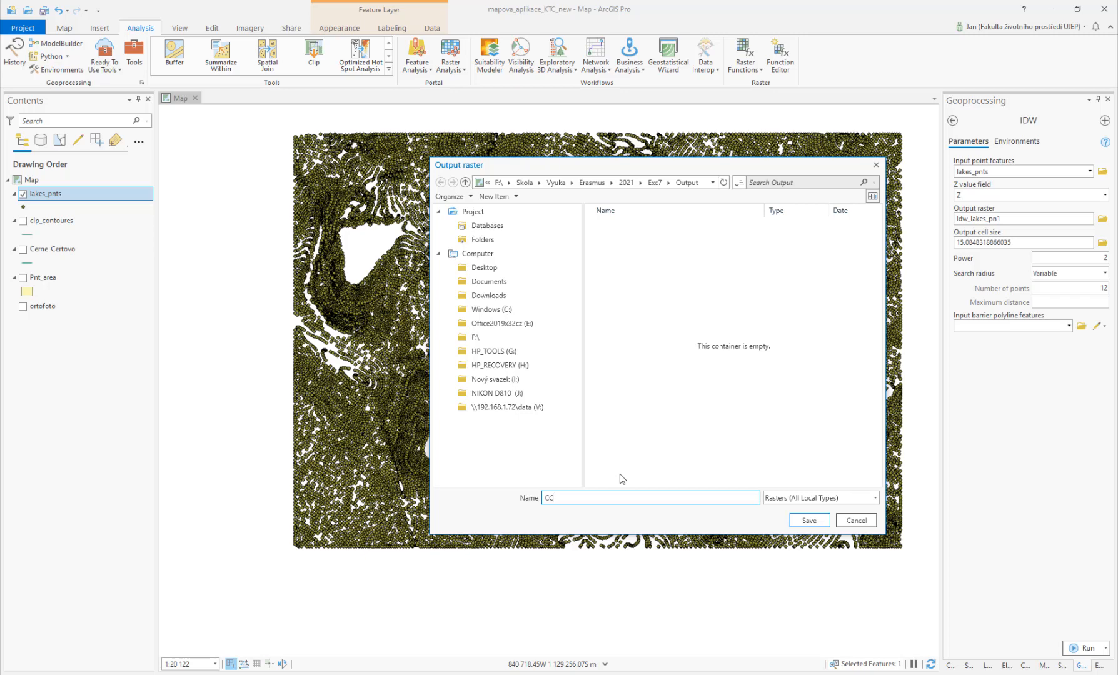
key(BackSpace)
key(BackSpace)
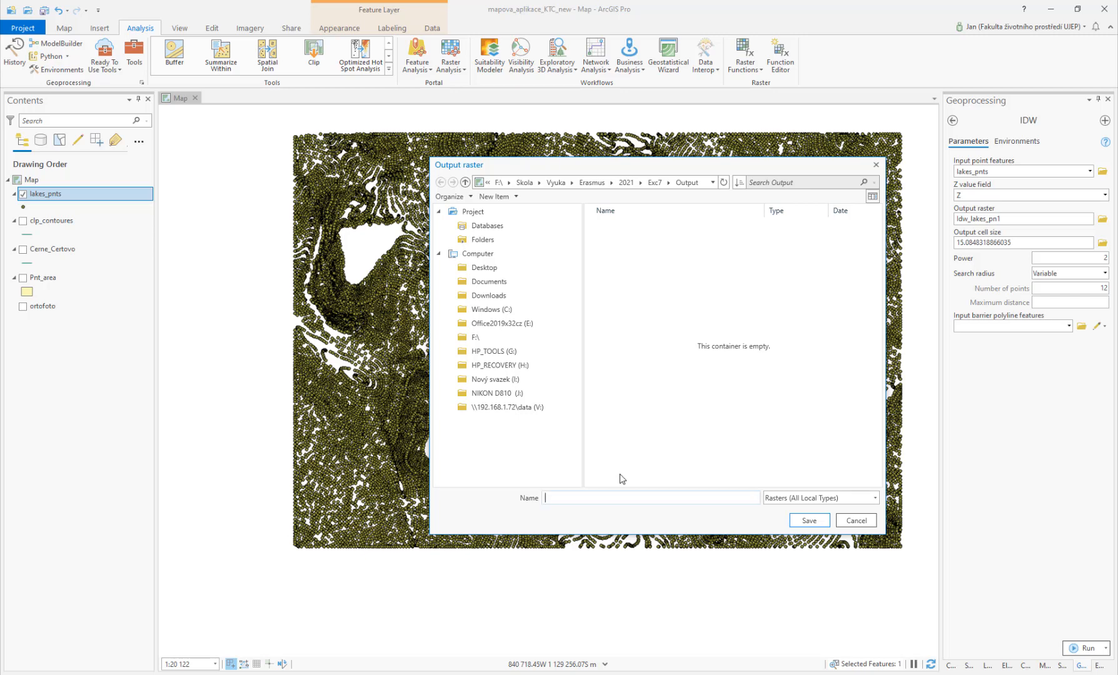
text(CC_)
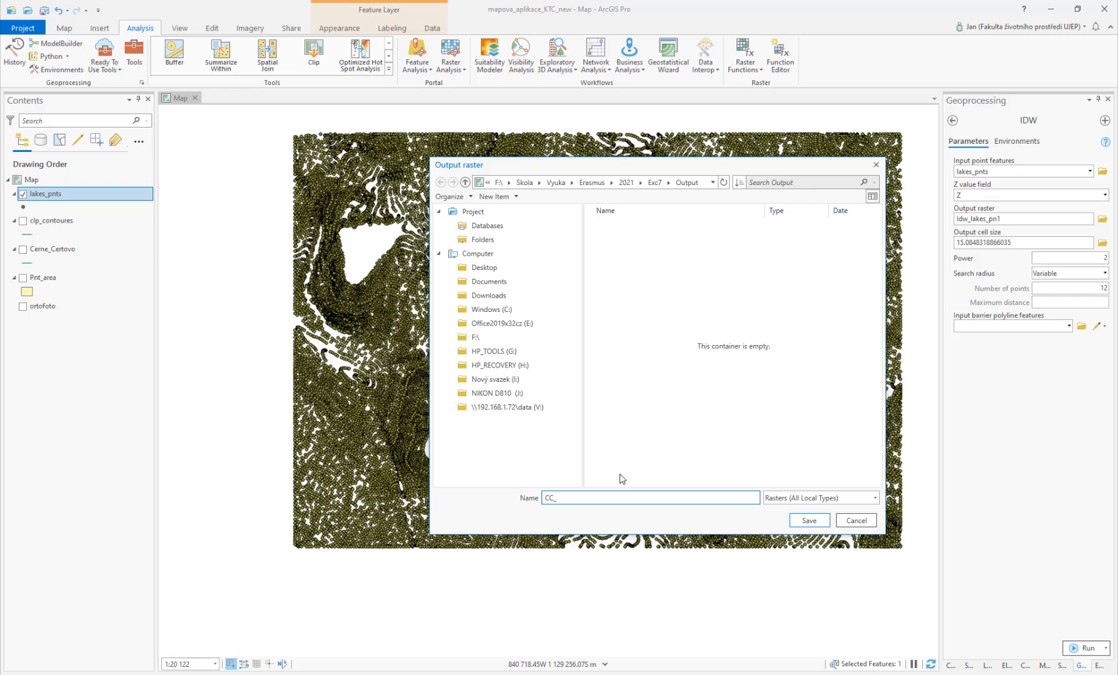
text(IDW)
click(807, 520)
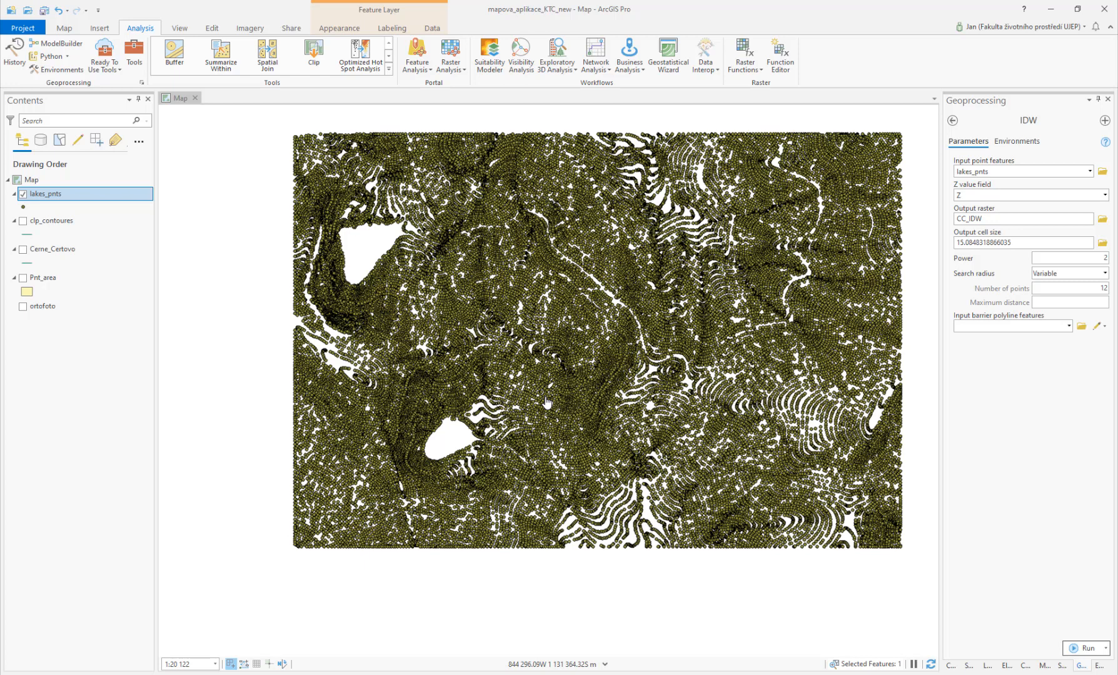
Step: Zoom in closely and measure the spacing between neighbouring elevation points
scroll(546, 402, up, 5)
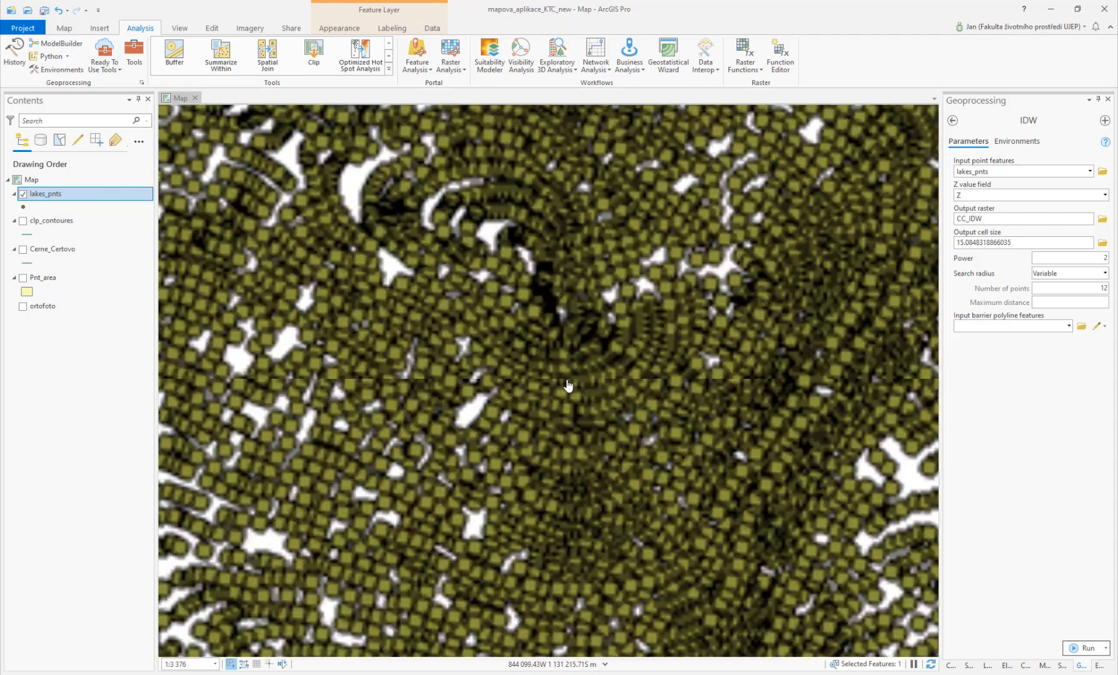
scroll(566, 387, up, 5)
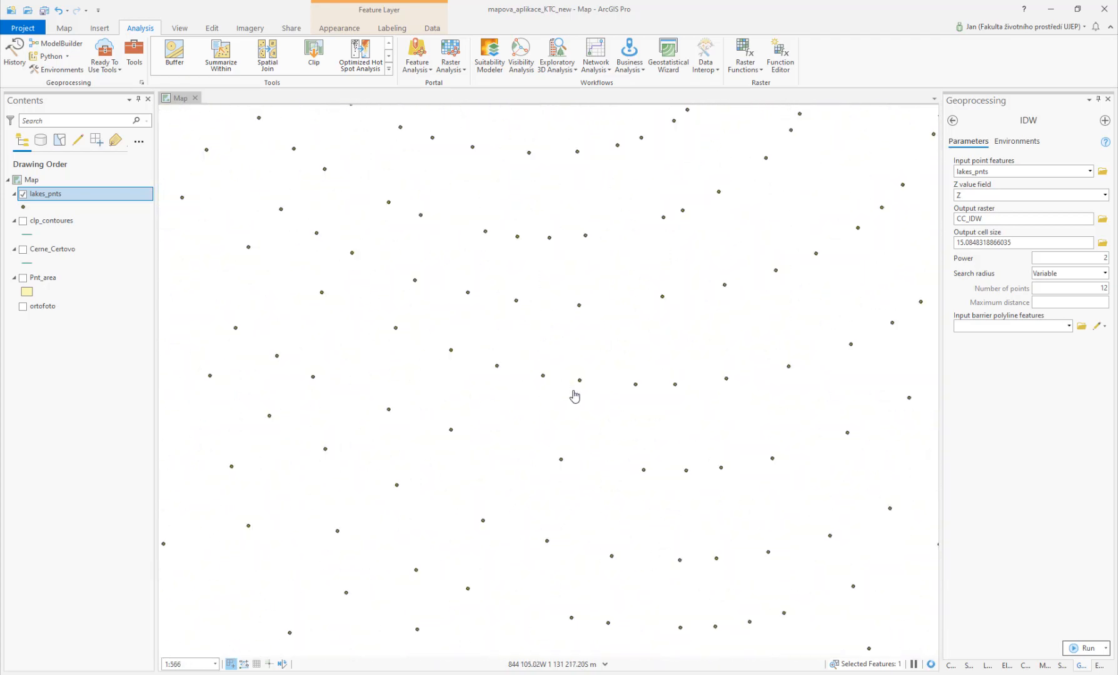
click(64, 29)
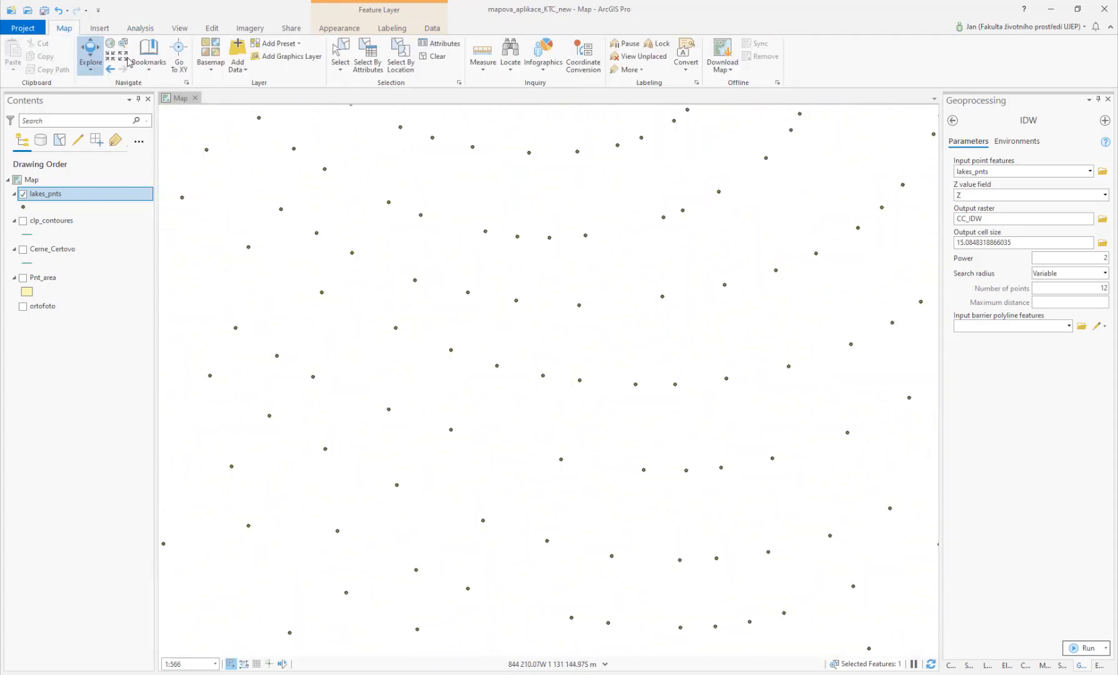
click(483, 53)
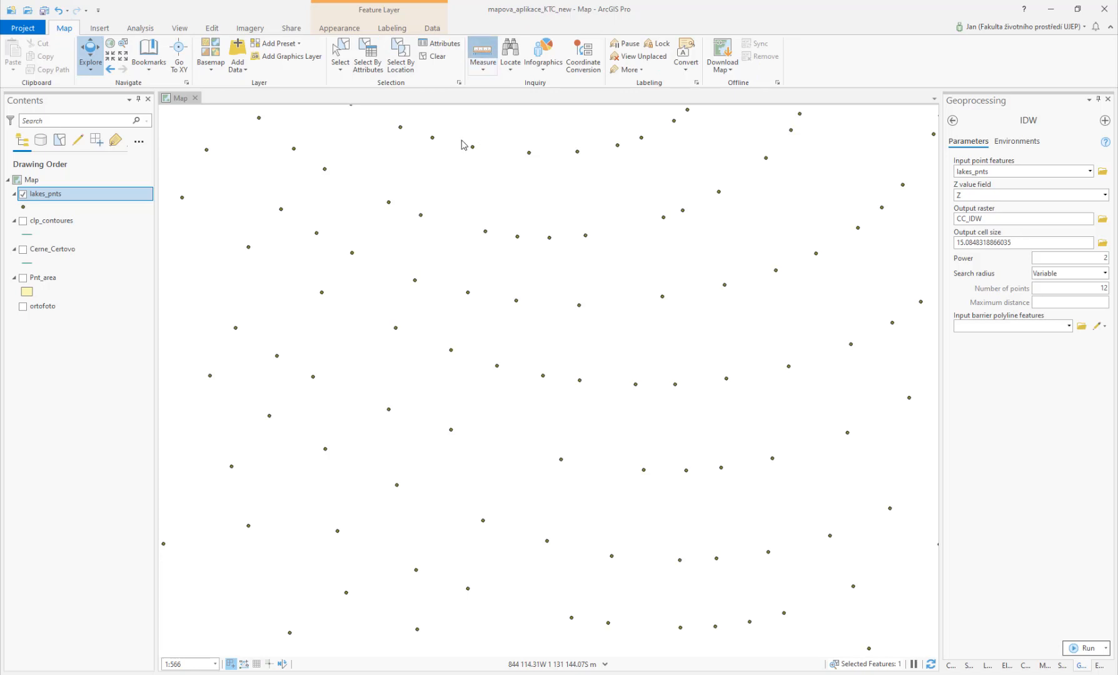
click(421, 216)
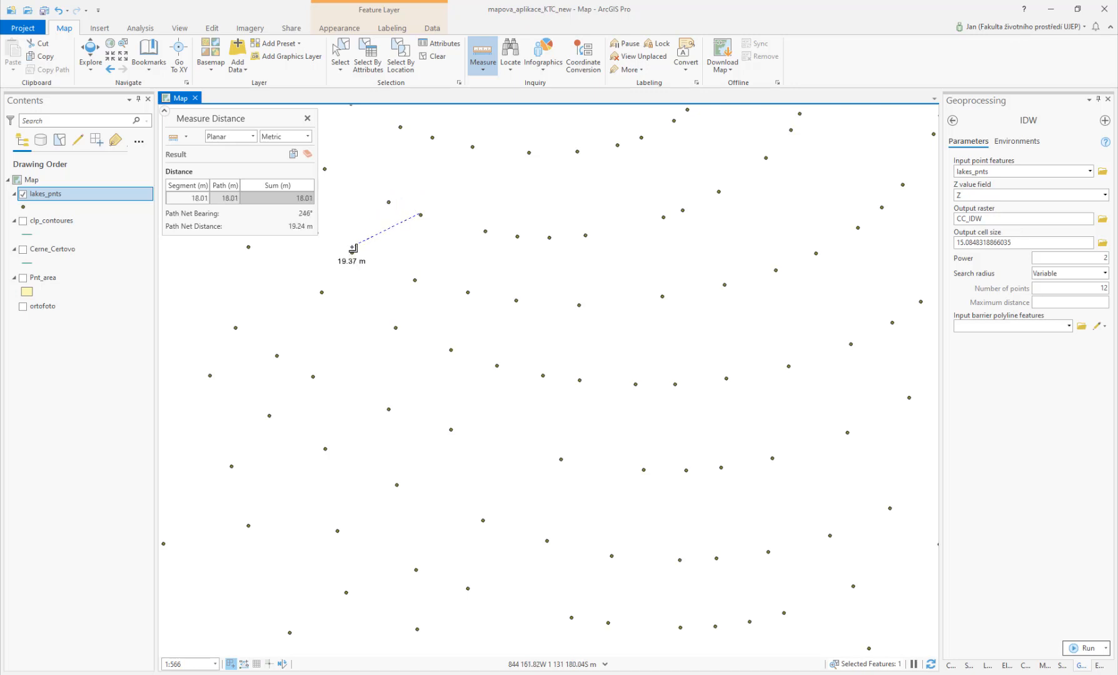
key(Escape)
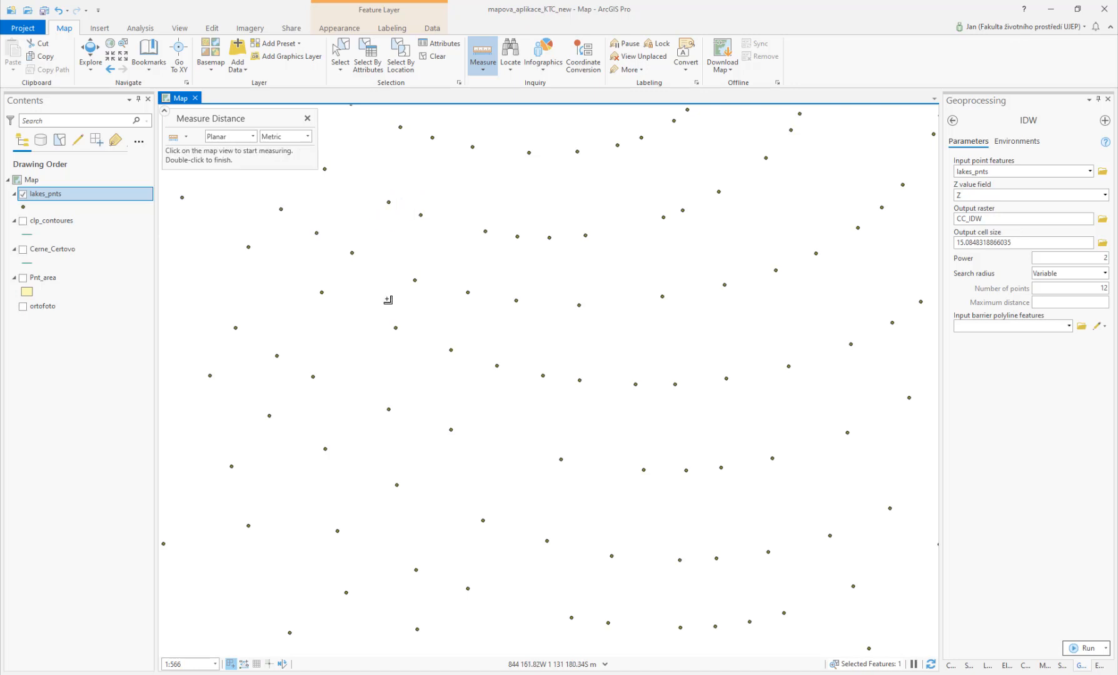
click(687, 471)
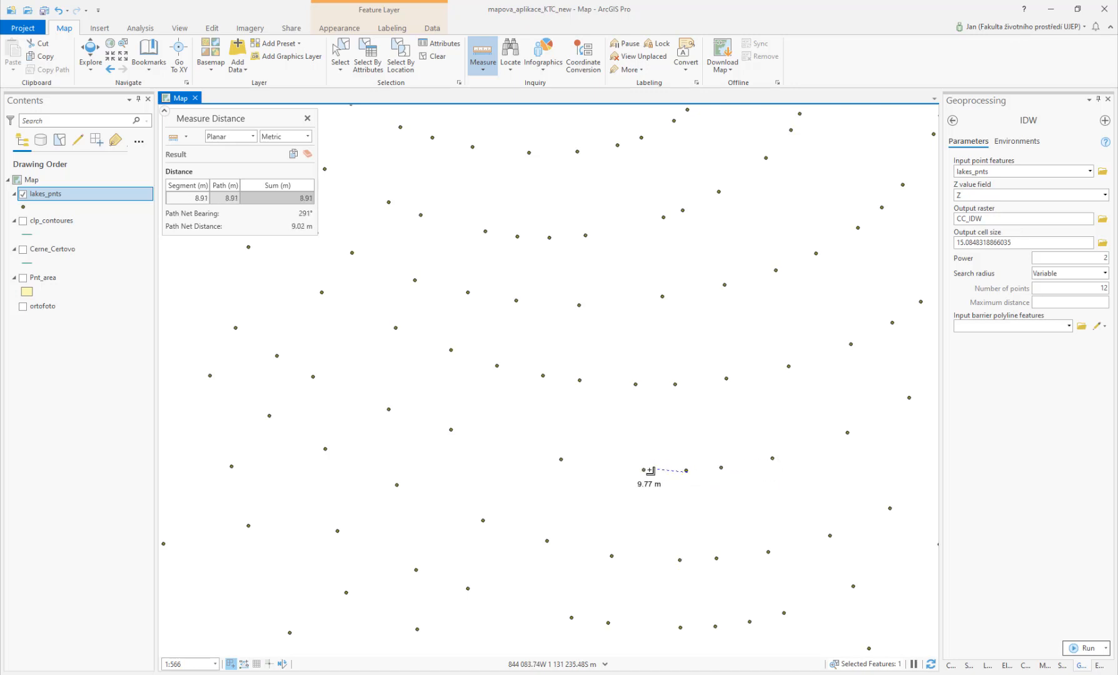
key(Escape)
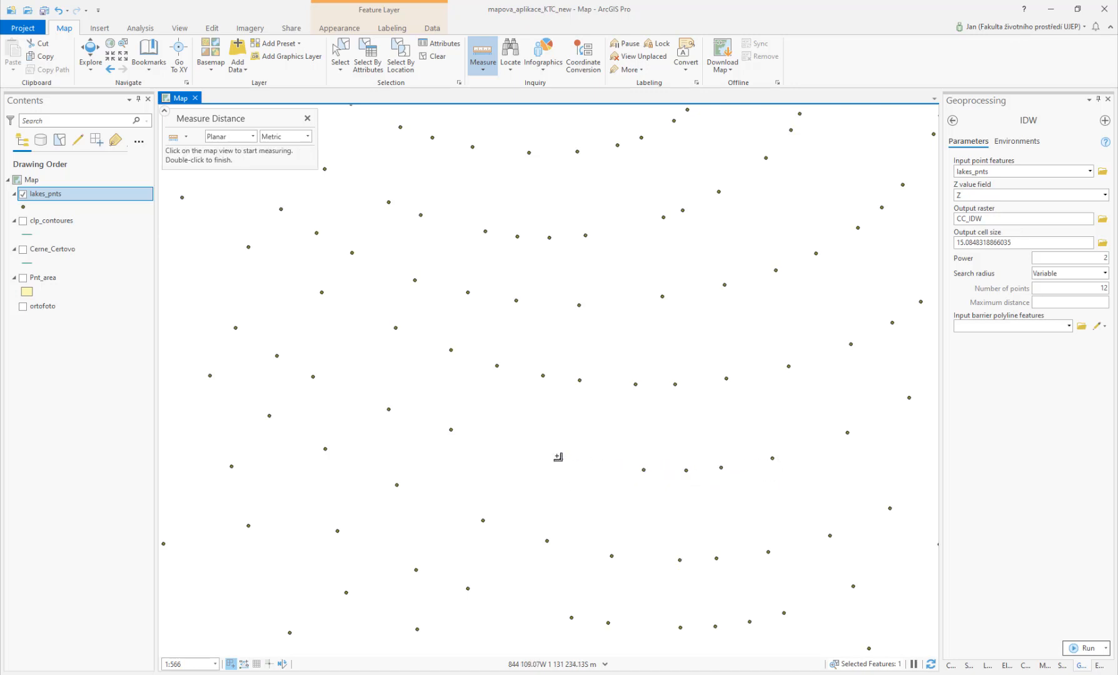
Step: Set the output cell size to 10 and rename the output raster CC_IDW_10, then run IDW
click(1026, 243)
text(10)
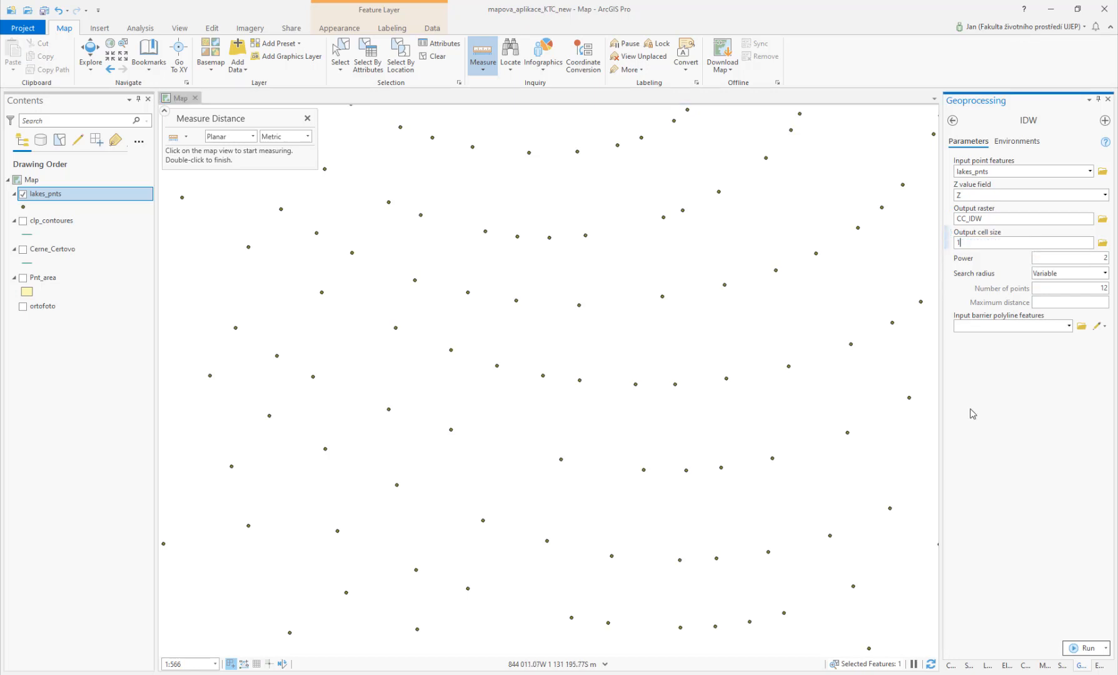
click(992, 219)
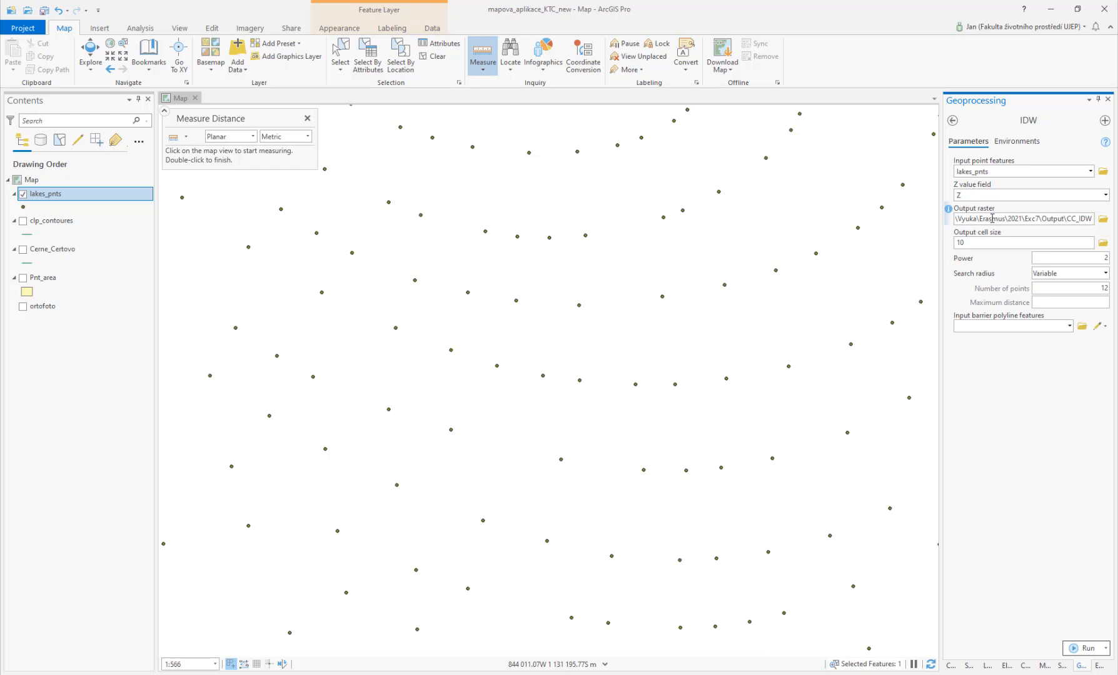
key(End)
text(_10)
click(1078, 649)
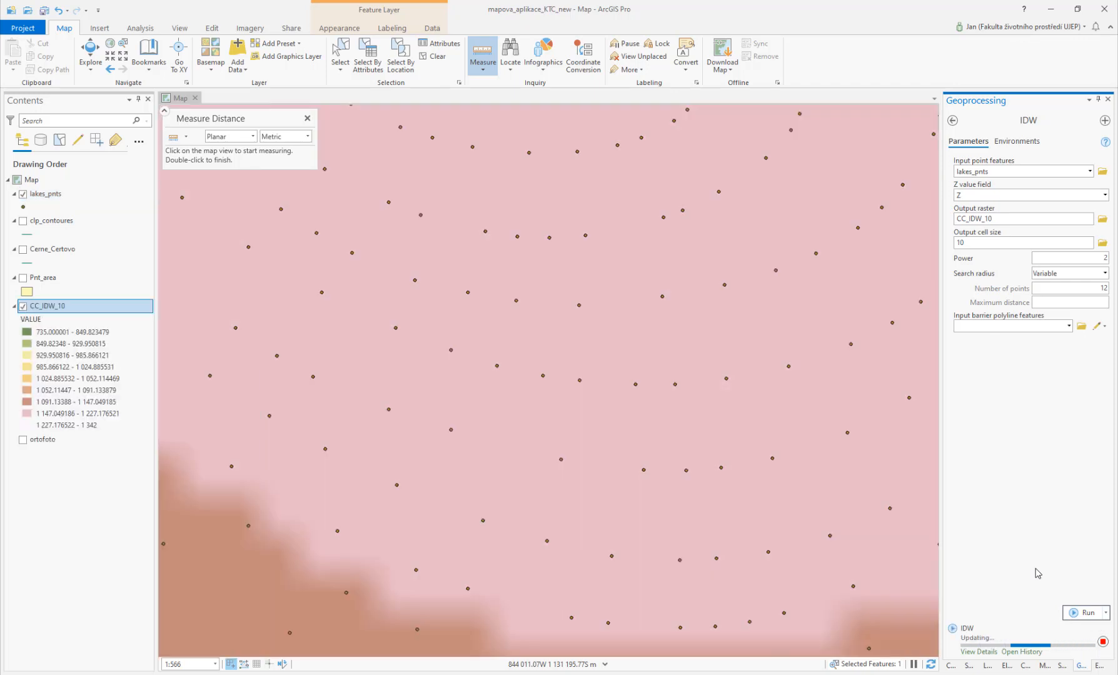
Step: Zoom out to the full extent and hide the lakes_pnts layer to view the interpolated raster
scroll(538, 401, down, 5)
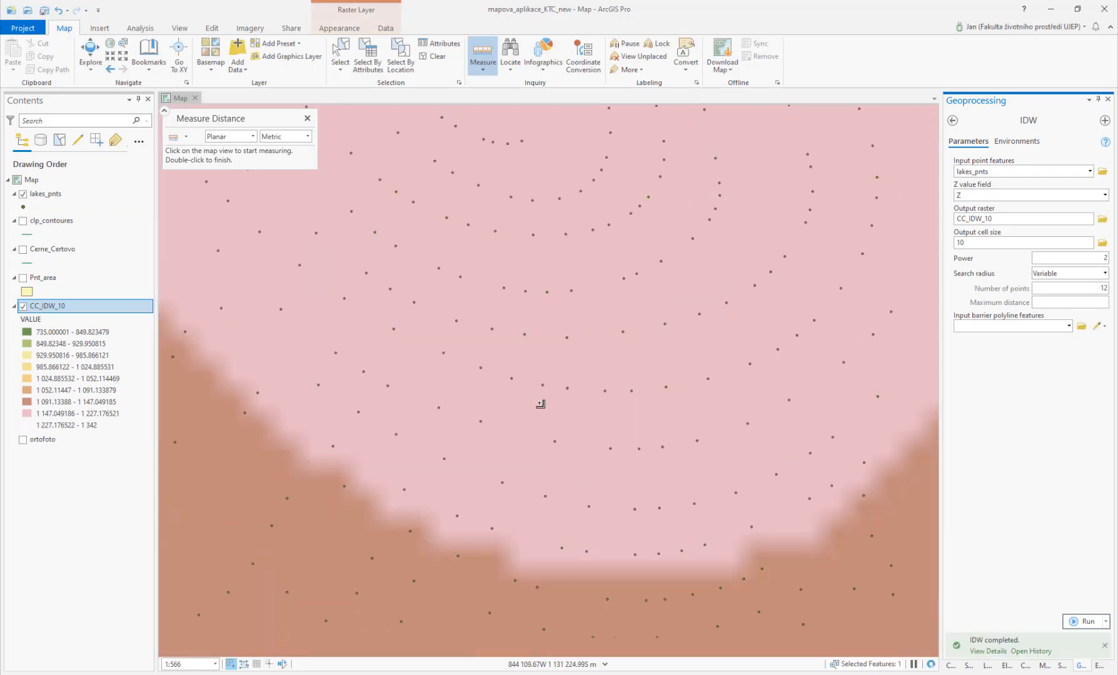
scroll(534, 395, down, 5)
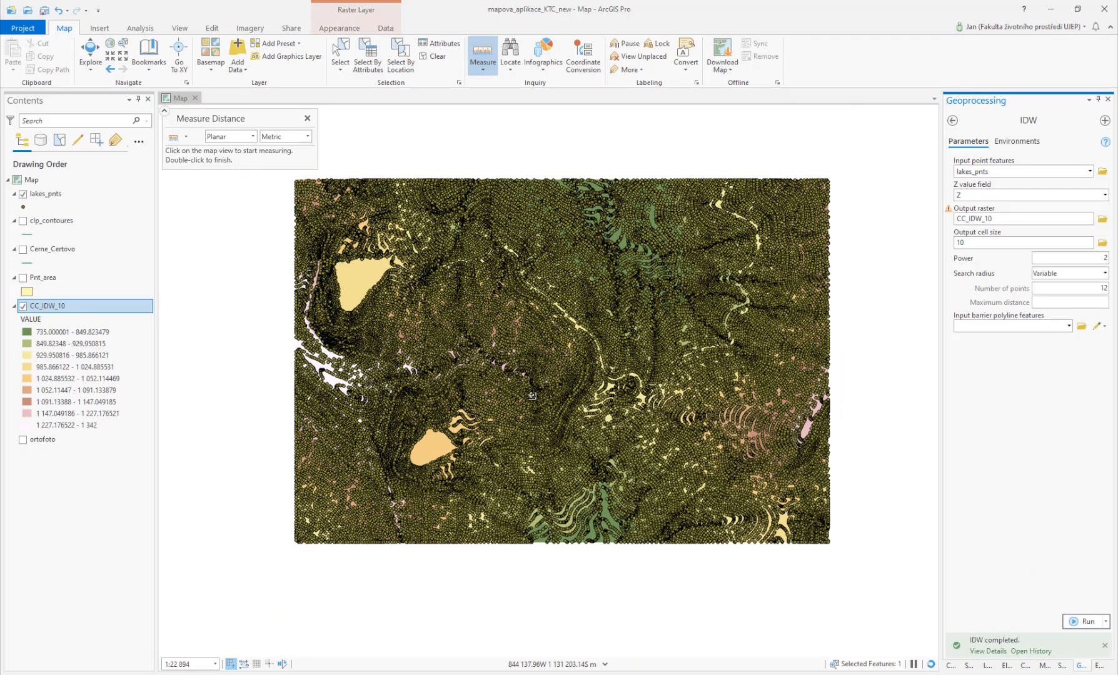
click(23, 194)
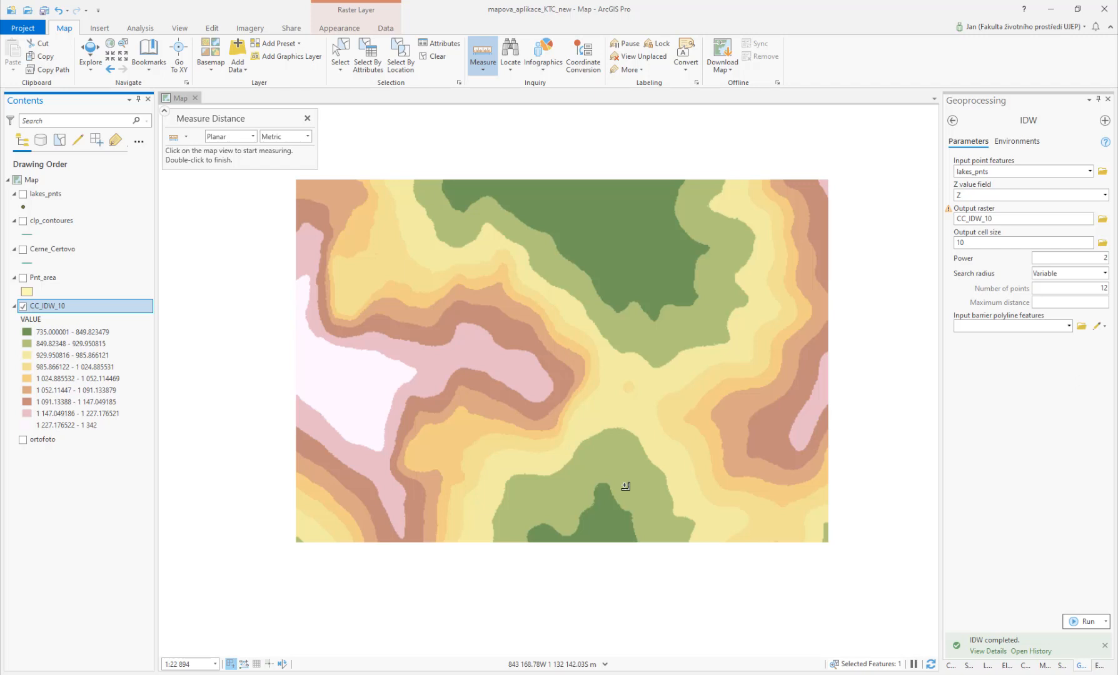
Step: Change the CC_IDW_10 raster symbology to Stretch
click(952, 121)
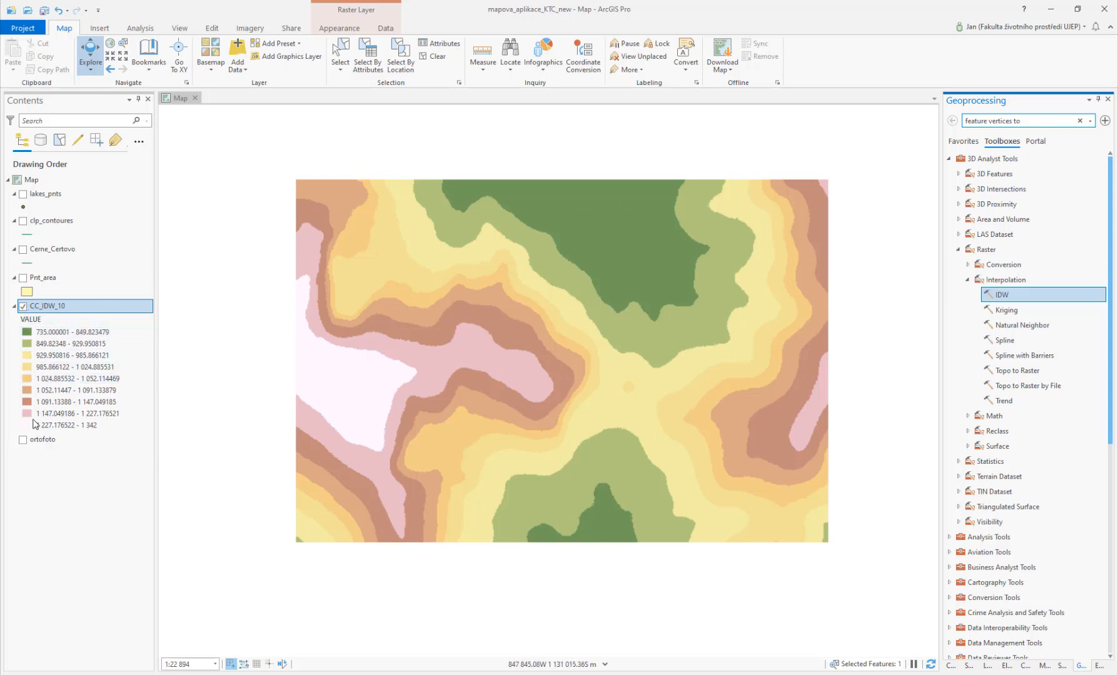
click(340, 28)
click(358, 69)
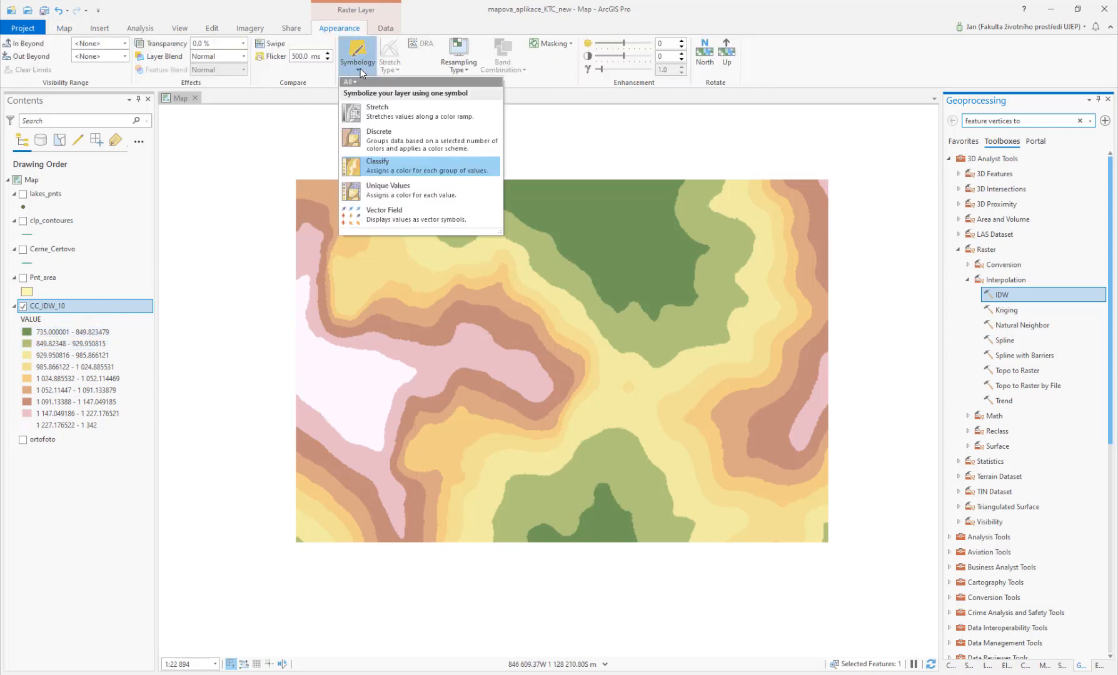
click(379, 111)
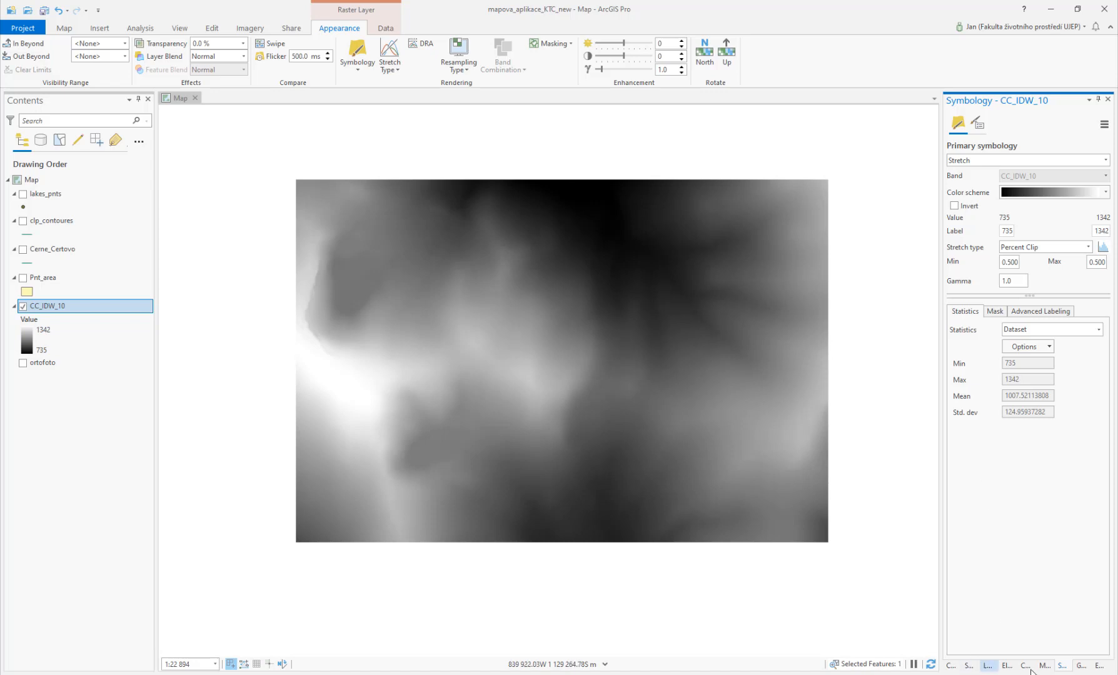
Step: Search the geoprocessing tools for hillshade and open the HillShade tool
click(1079, 666)
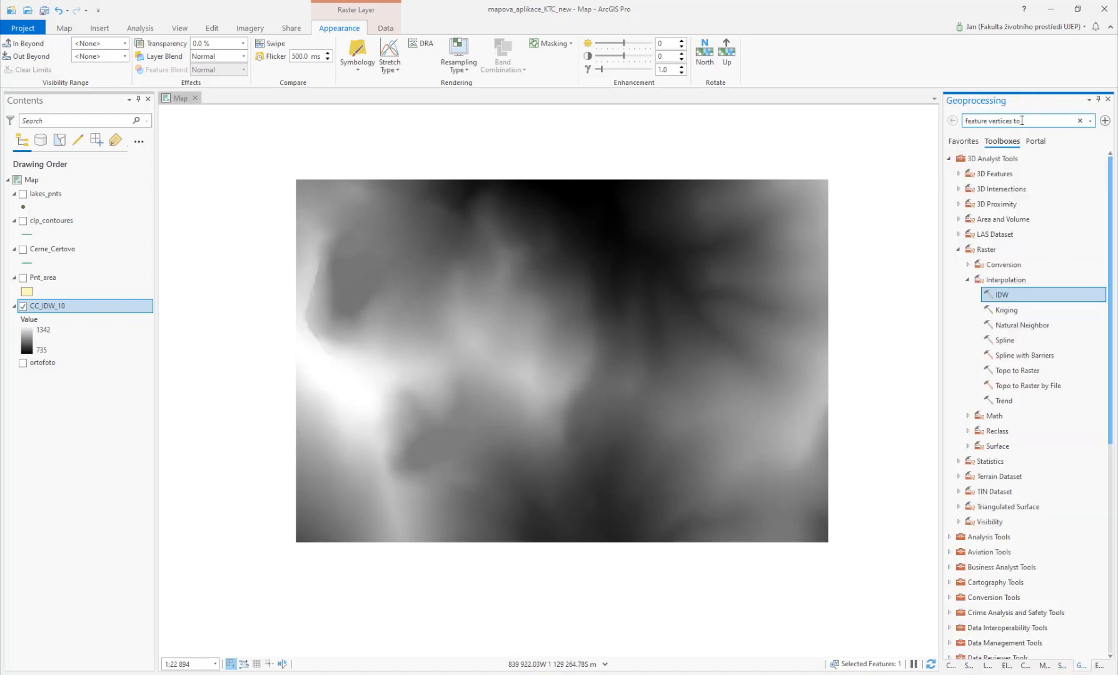
drag(1022, 120, 929, 122)
text(hillshade)
click(982, 152)
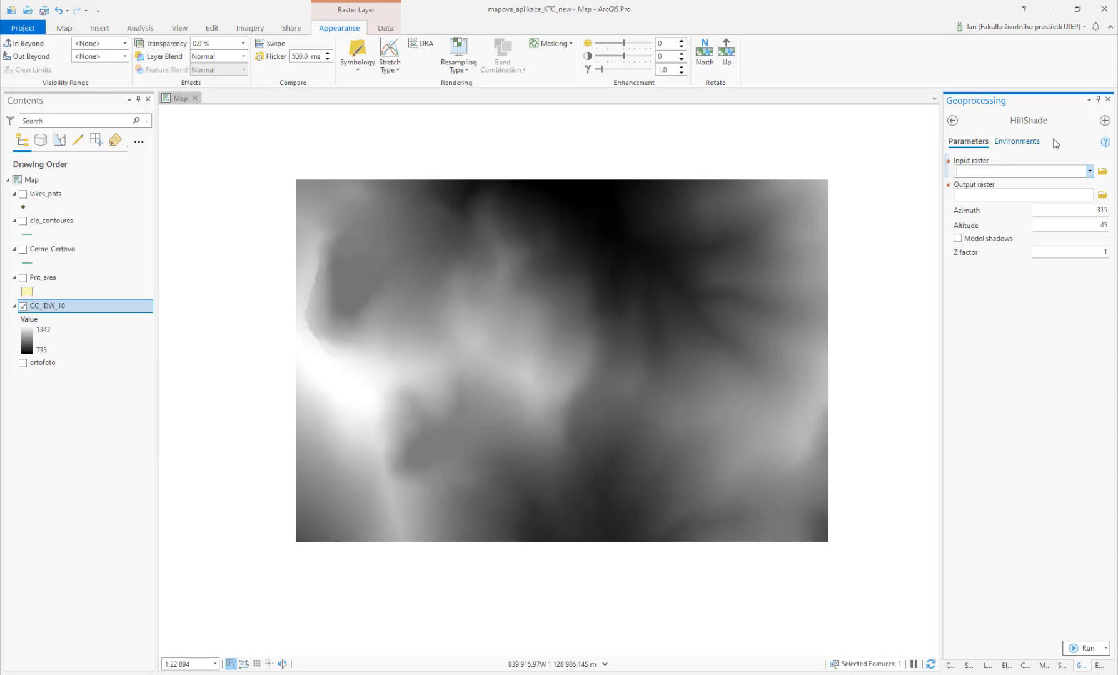
Step: Read the HillShade tool's online help page, then return to the tool
click(1105, 142)
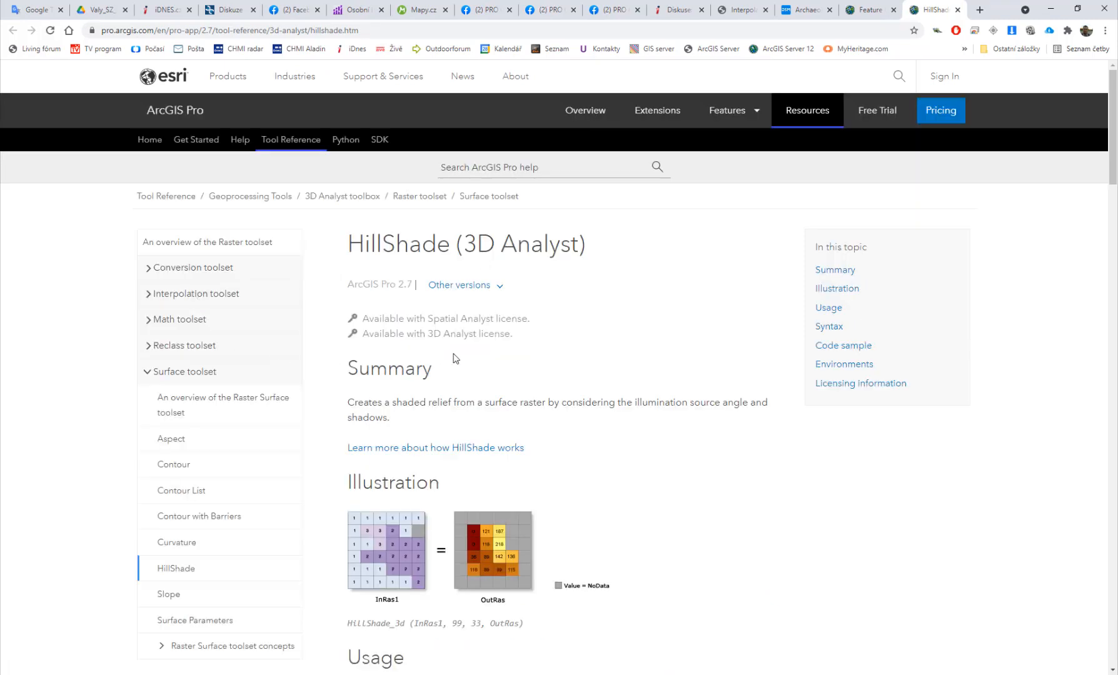
scroll(455, 359, down, 13)
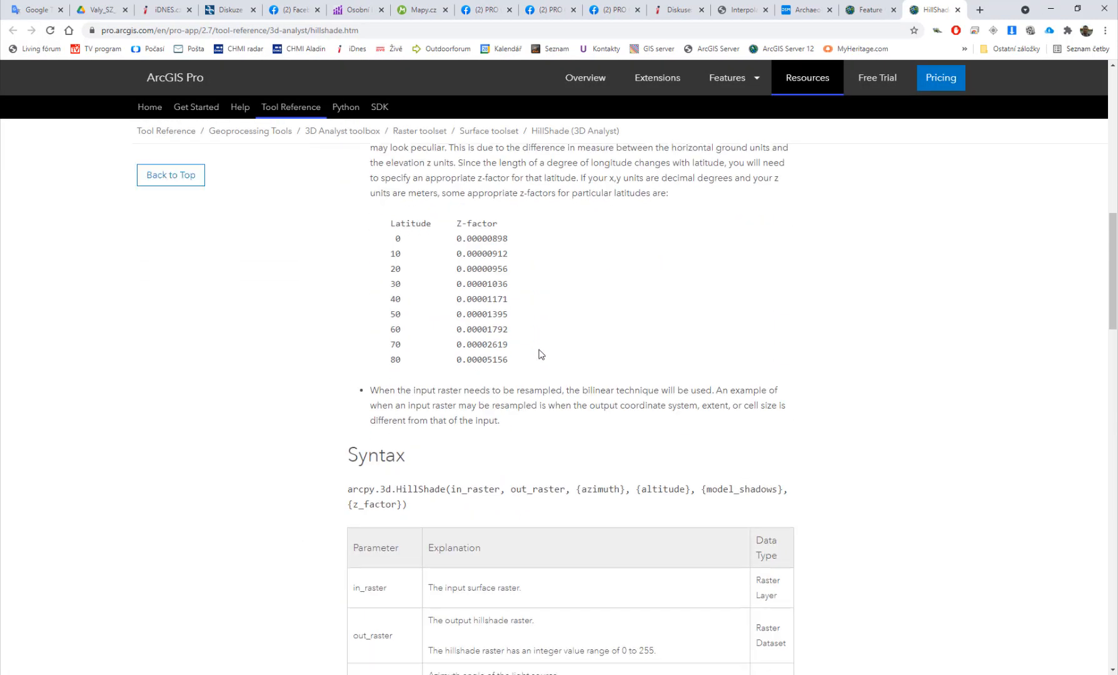
scroll(541, 354, down, 18)
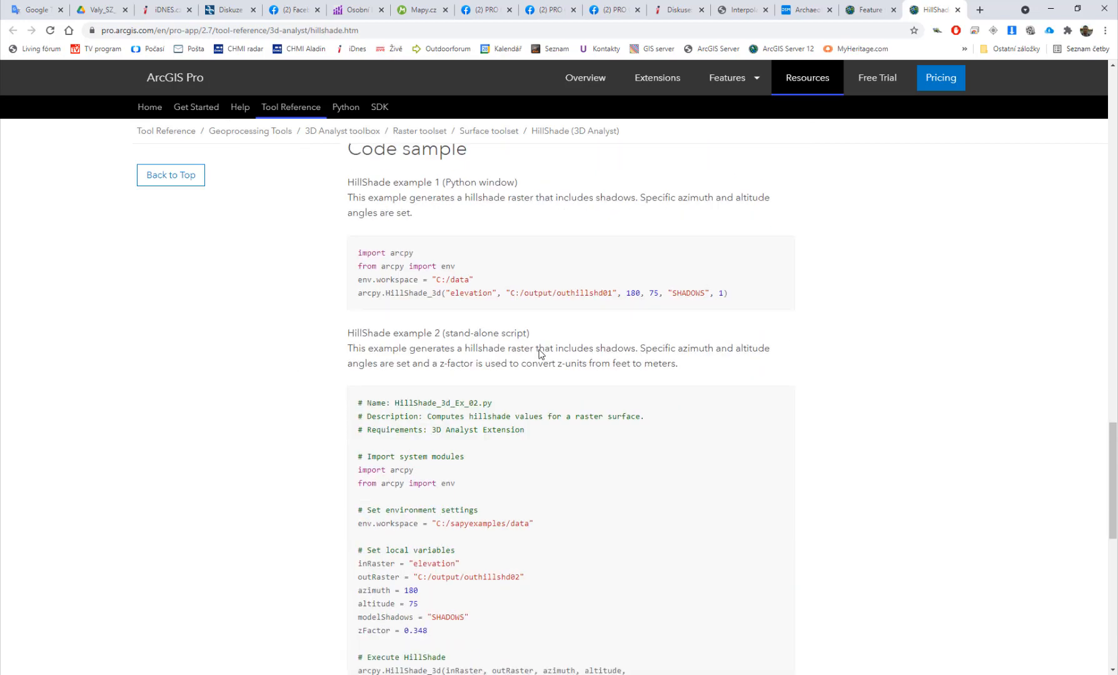
scroll(541, 354, up, 20)
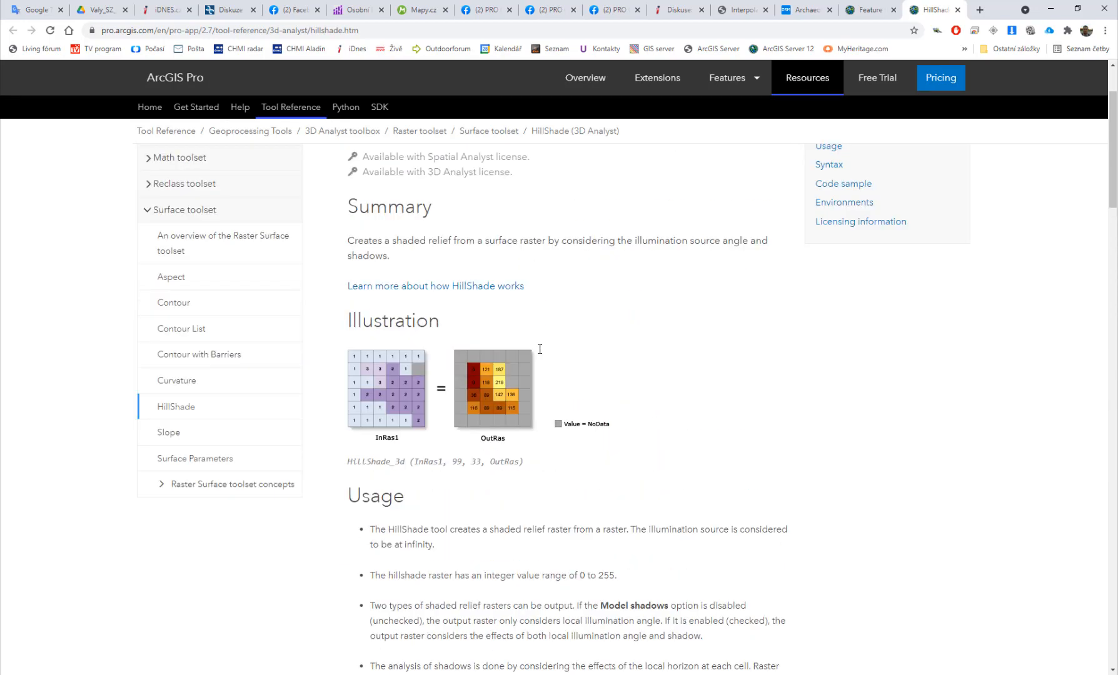
scroll(540, 349, up, 3)
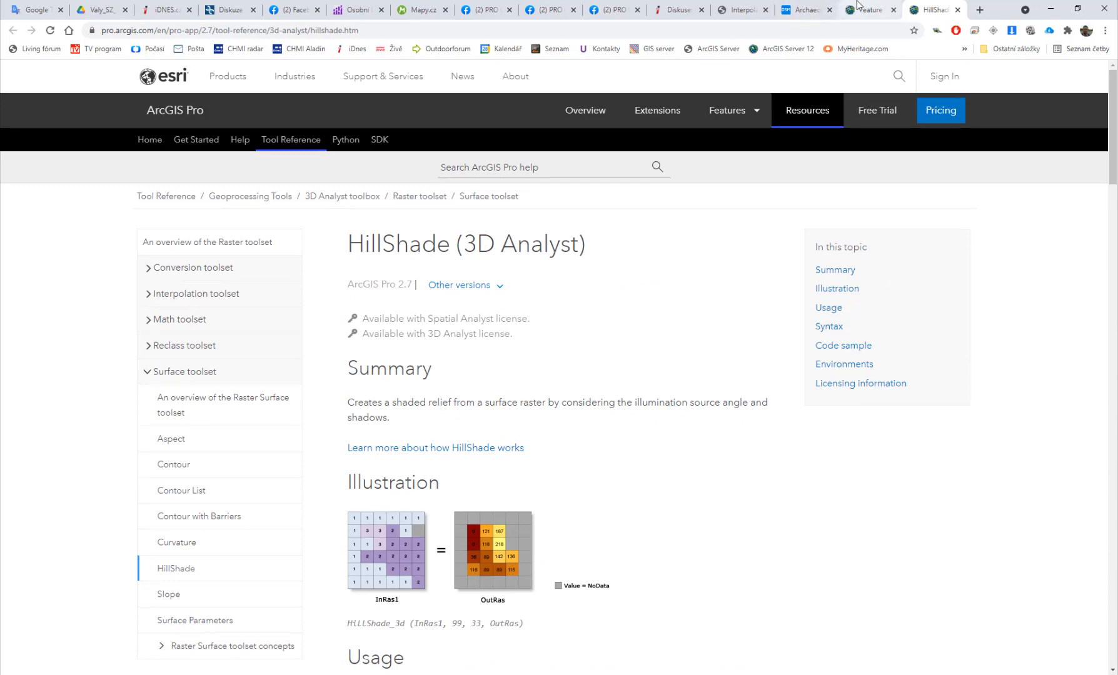
click(265, 674)
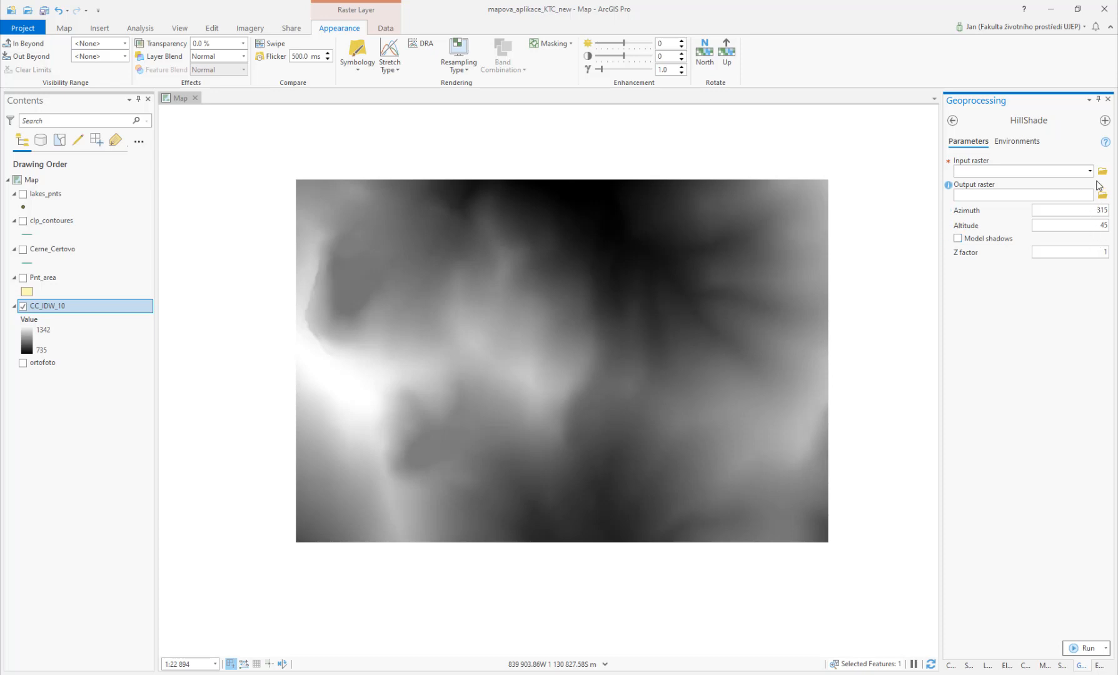
Step: Run HillShade on CC_IDW_10, saving the output raster as cc_idw_10_shd in the Output folder
click(1089, 170)
click(1045, 186)
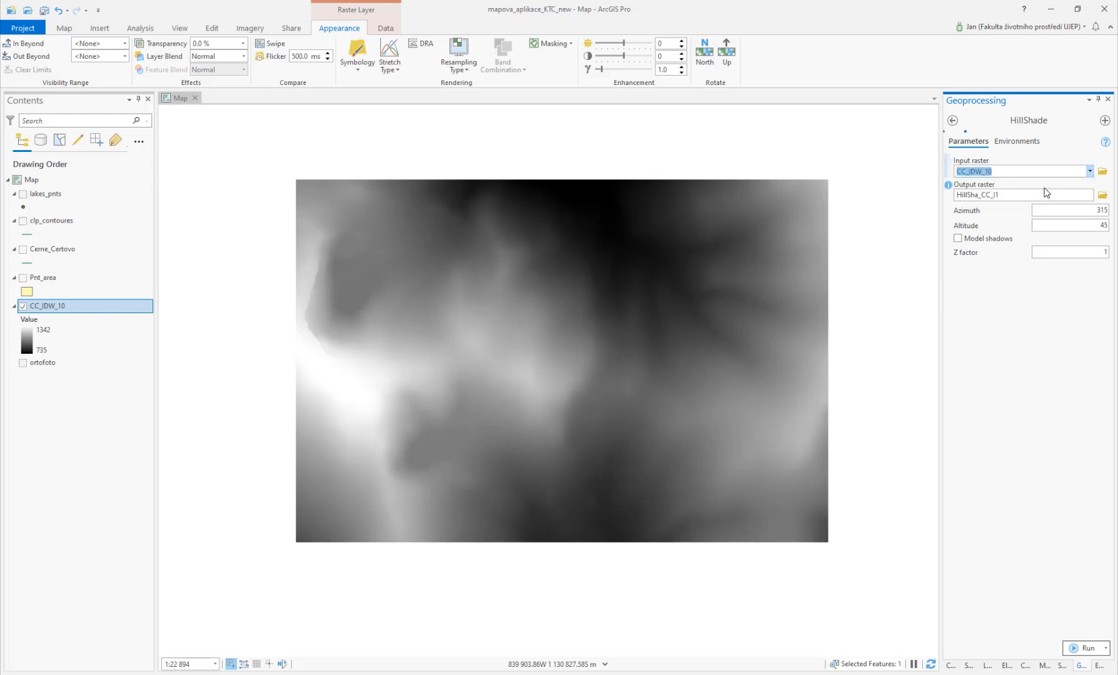
click(1102, 195)
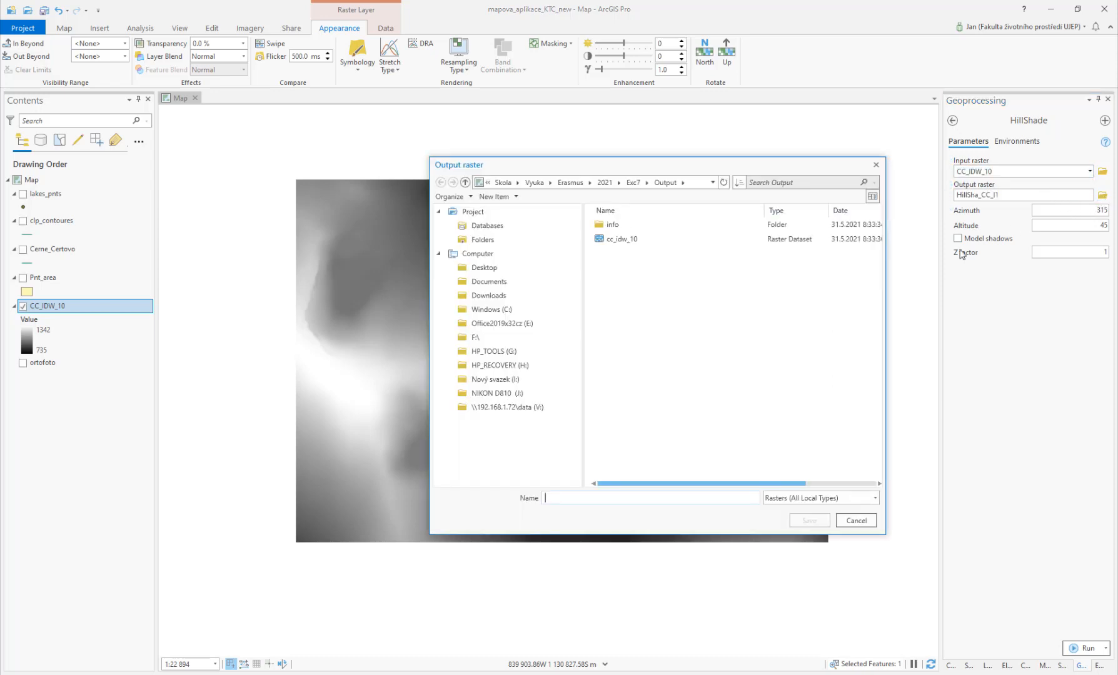
click(628, 243)
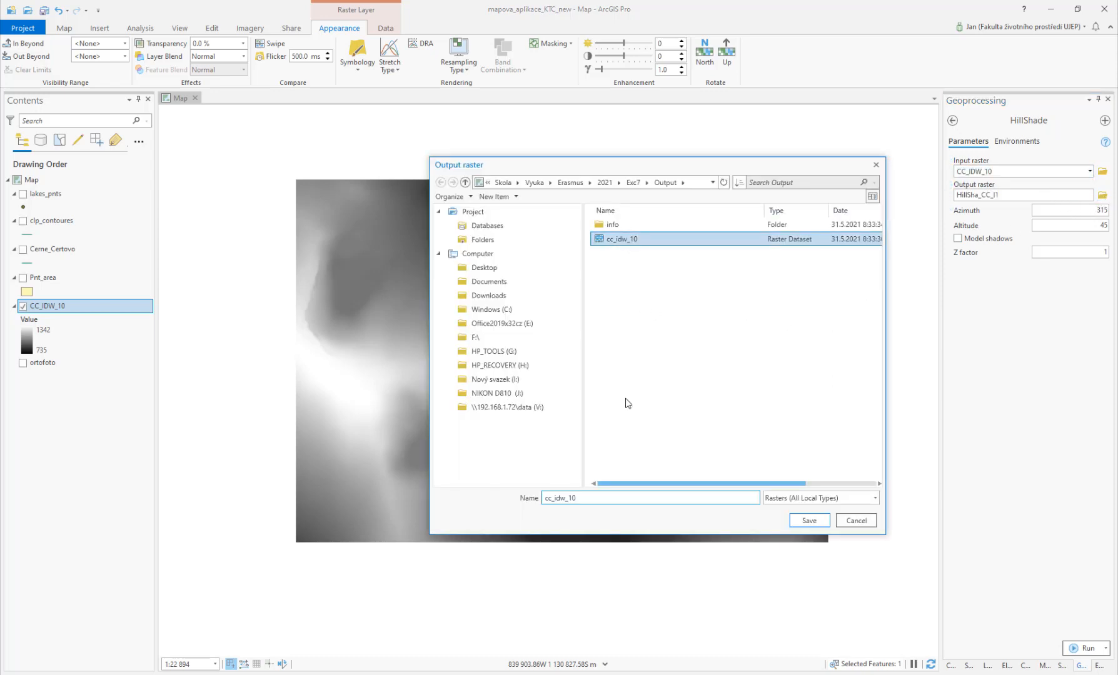
click(586, 499)
text(_shd)
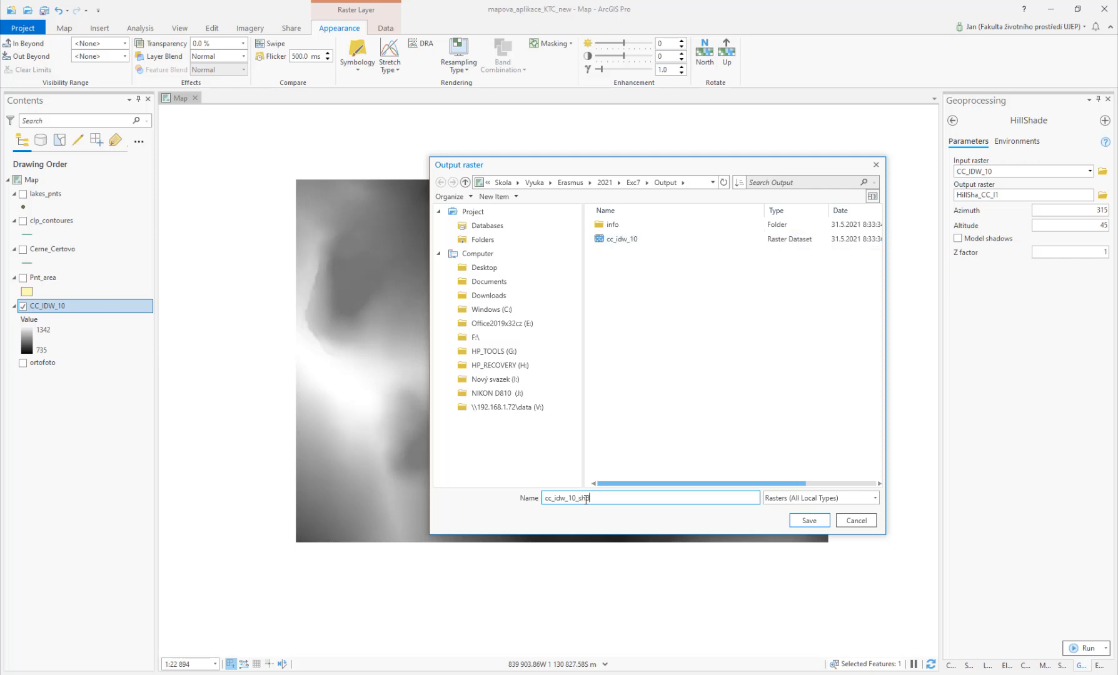
click(810, 520)
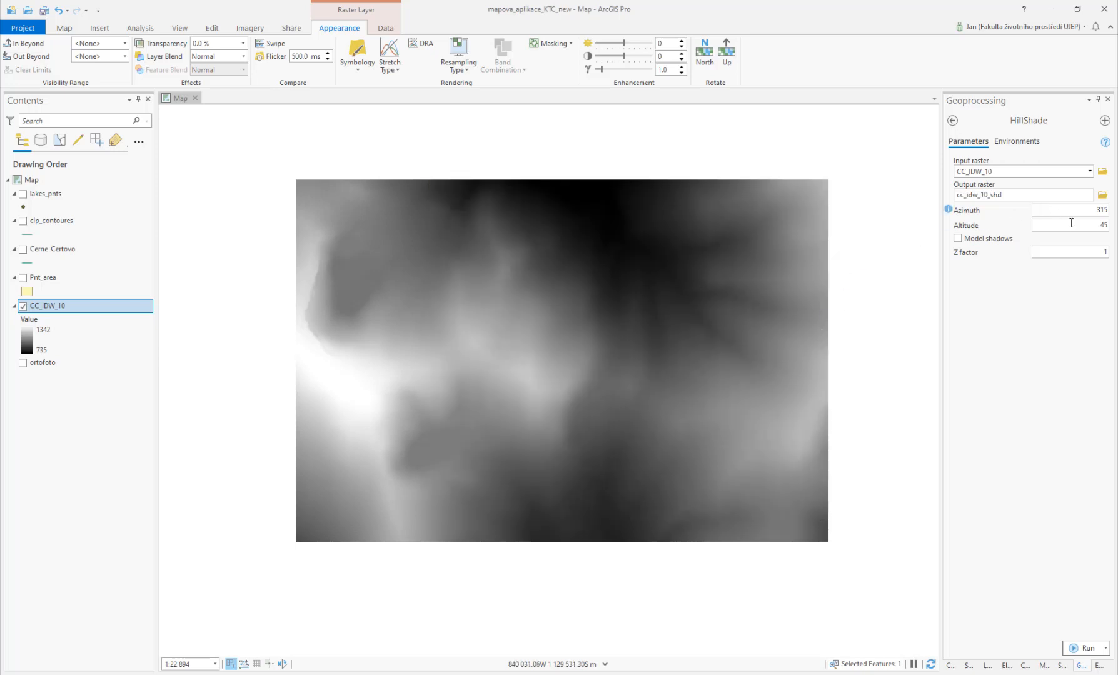
click(1076, 650)
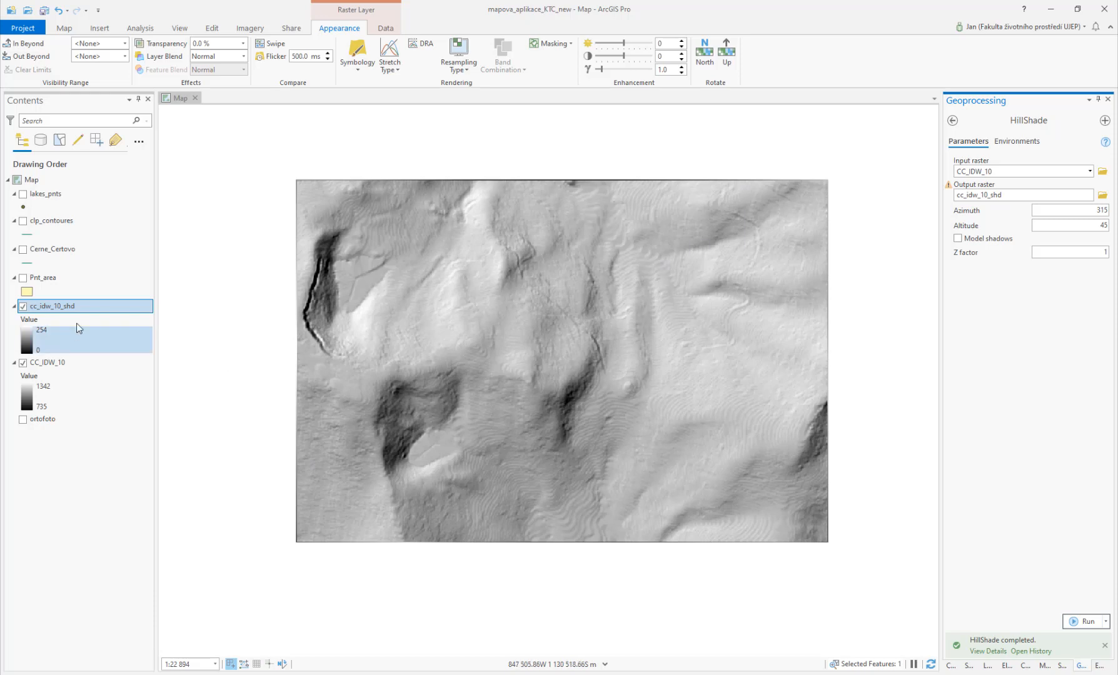
Step: Set the HillShade azimuth to 90 and the output raster to cc_idw_10_shd2, and try to run the tool
click(23, 306)
click(23, 307)
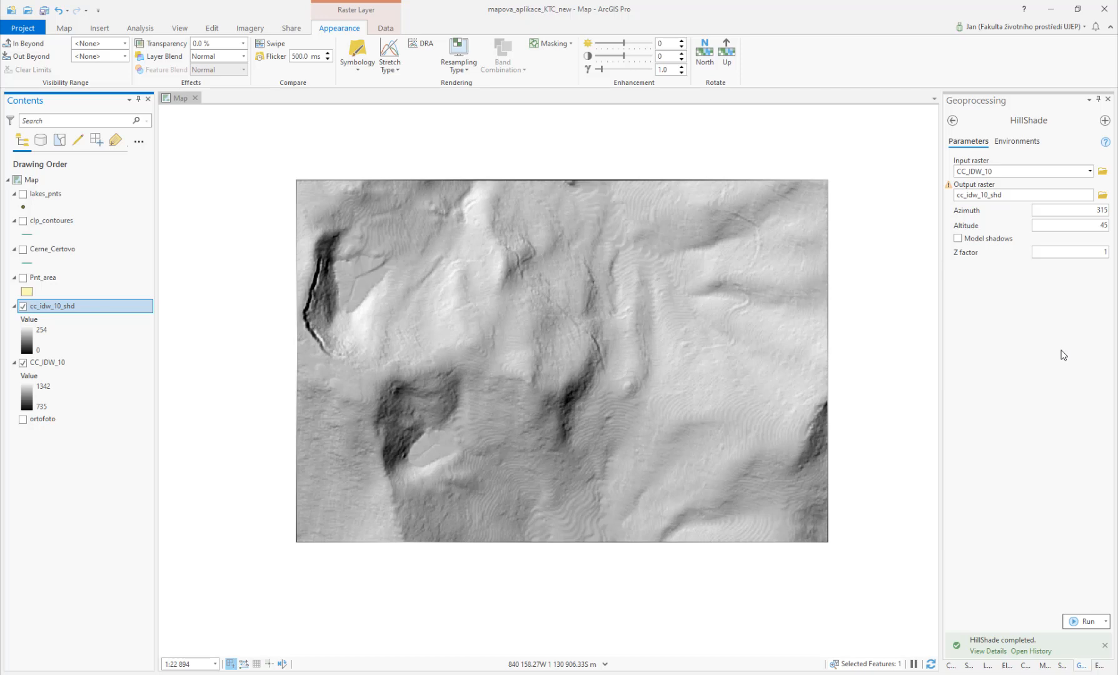
double_click(1104, 211)
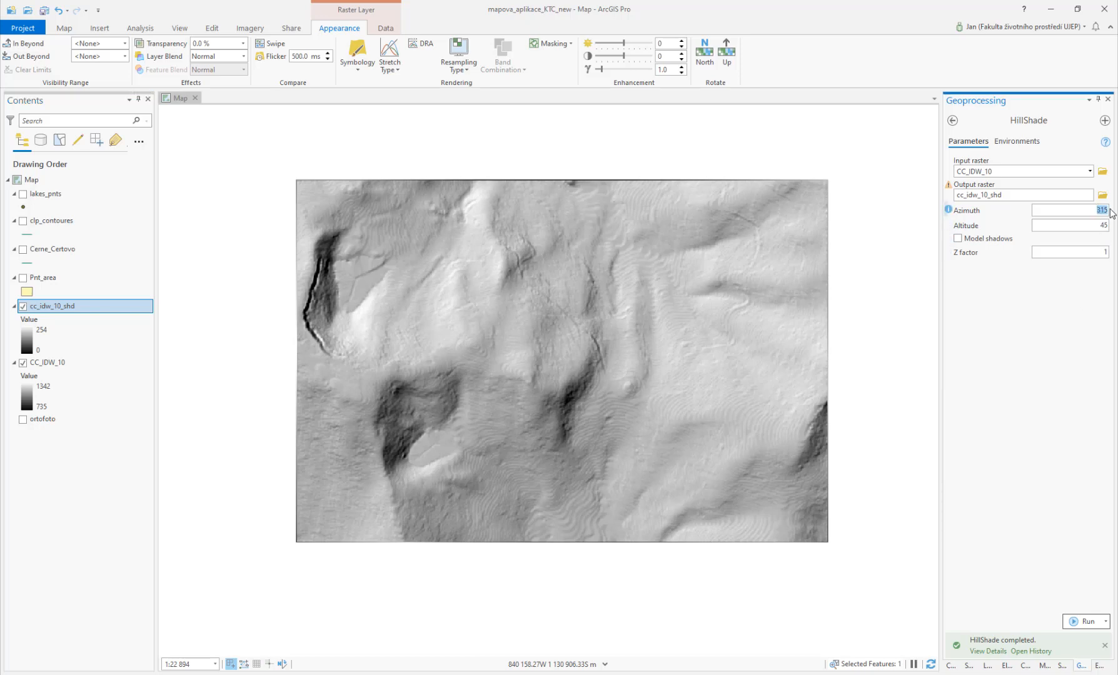
text(90)
click(1009, 195)
text(2021\Exc7\Output\)
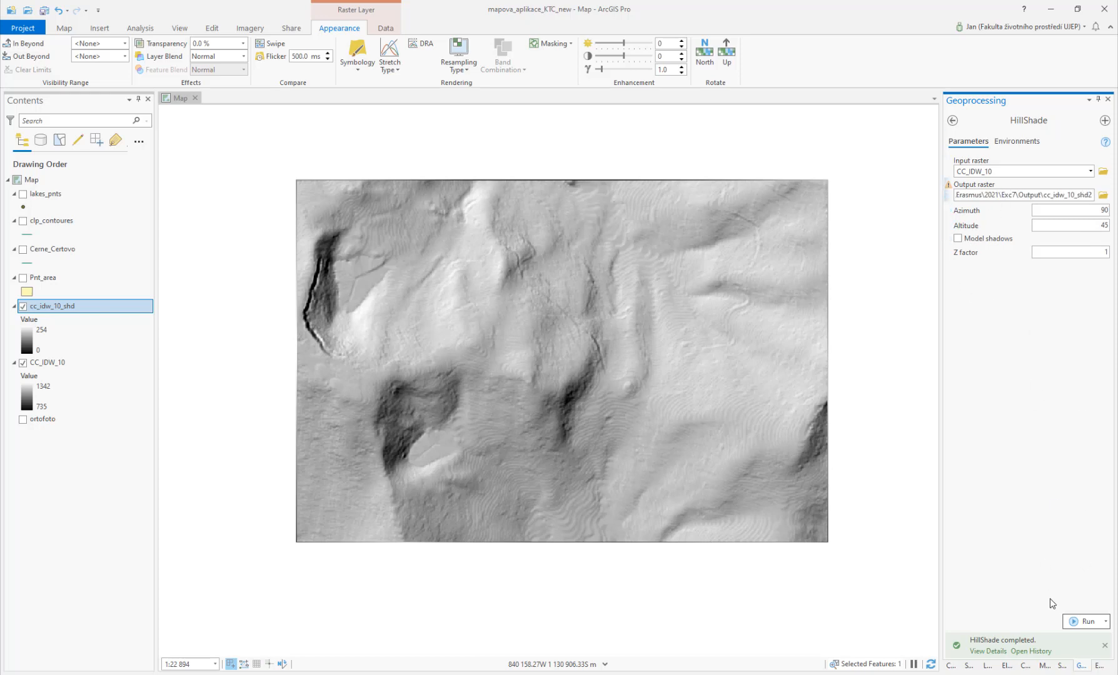
click(1084, 622)
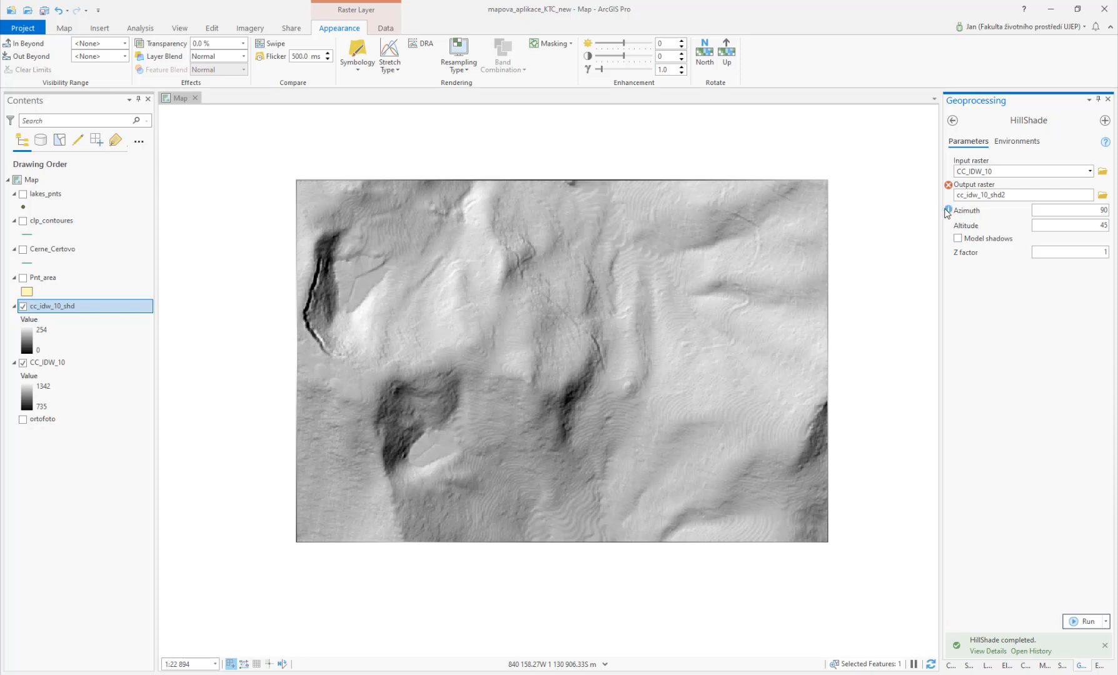
Step: Shorten the output raster name to cc_idw_10_s2 and run HillShade with azimuth 90
mouse_move(948, 212)
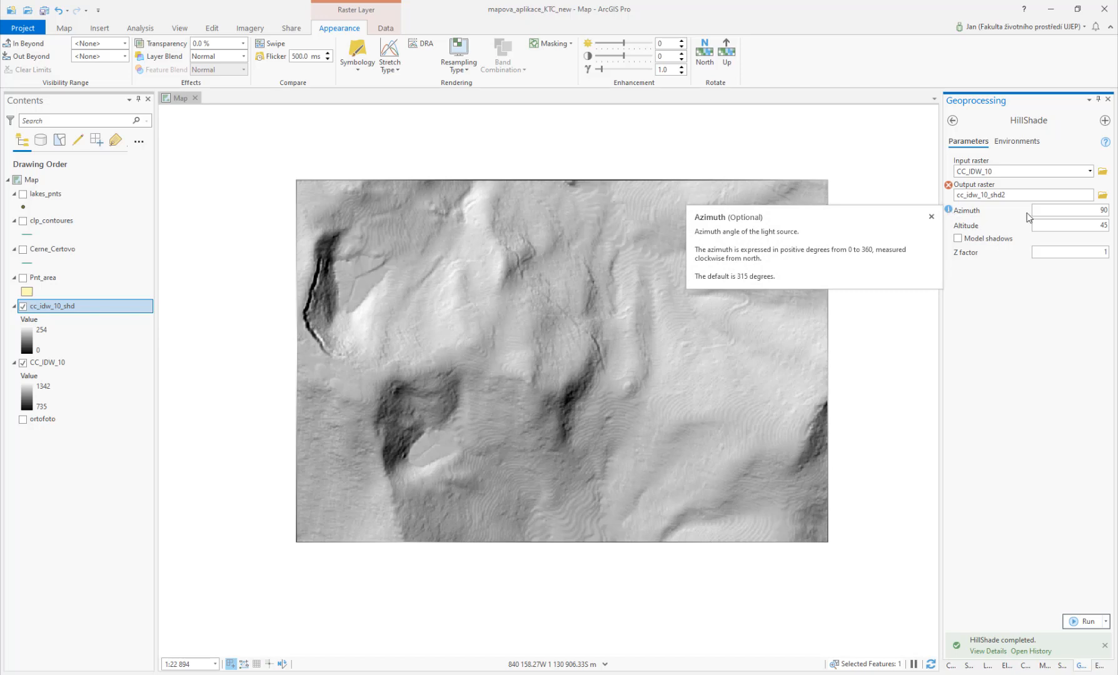
double_click(1066, 210)
key(Right)
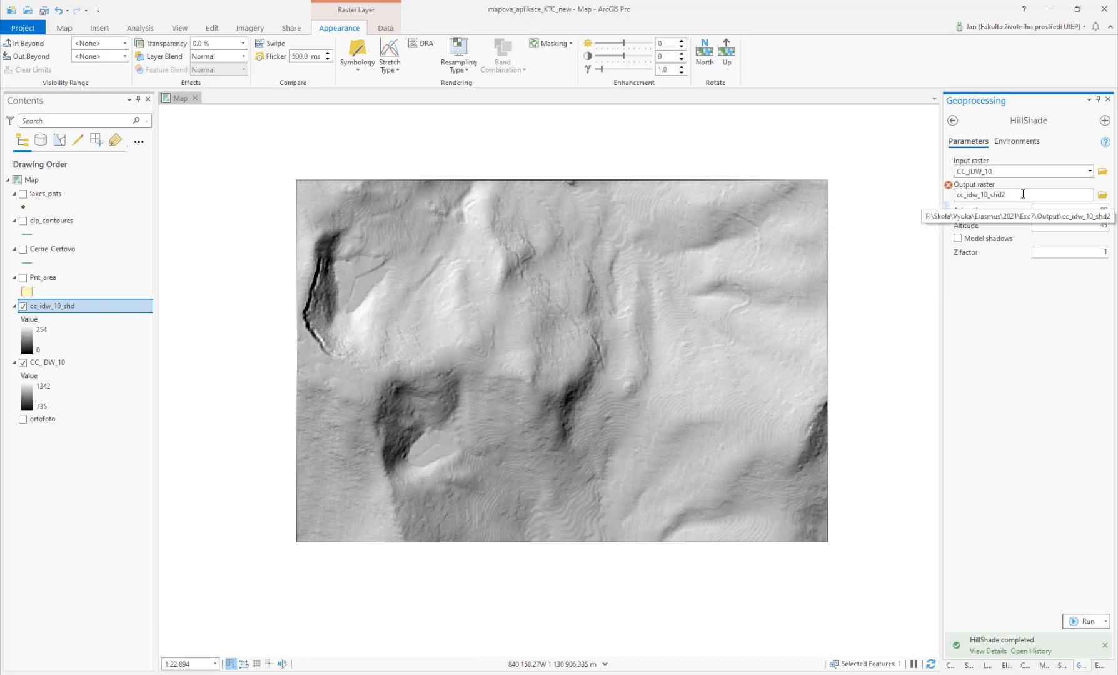
click(1004, 195)
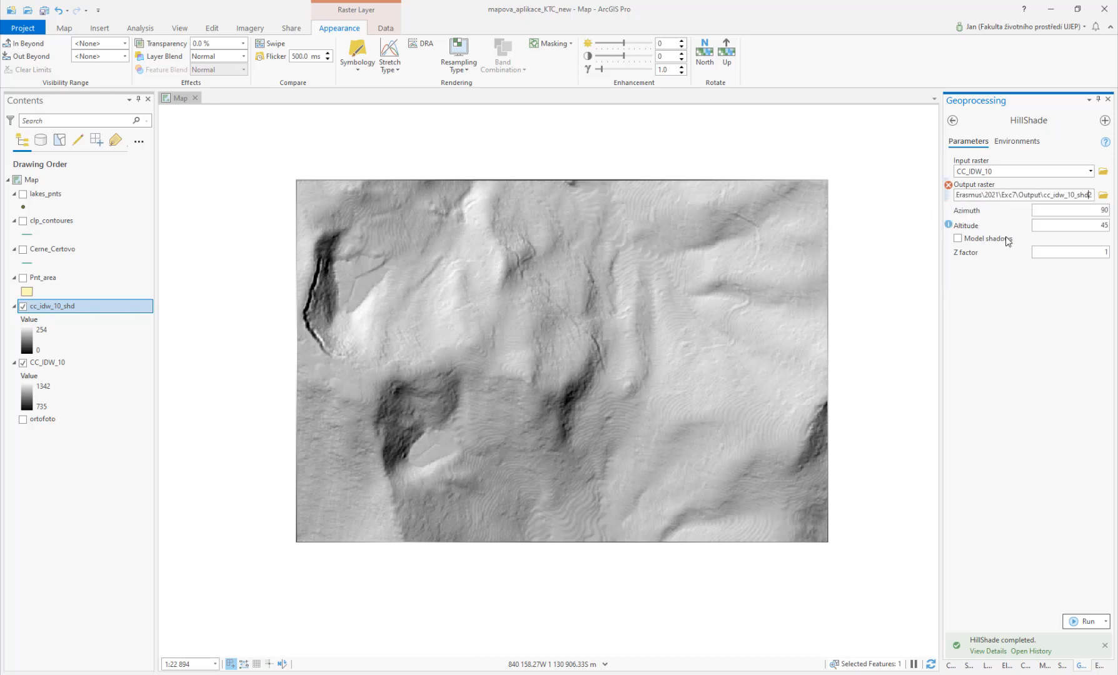
key(BackSpace)
key(BackSpace)
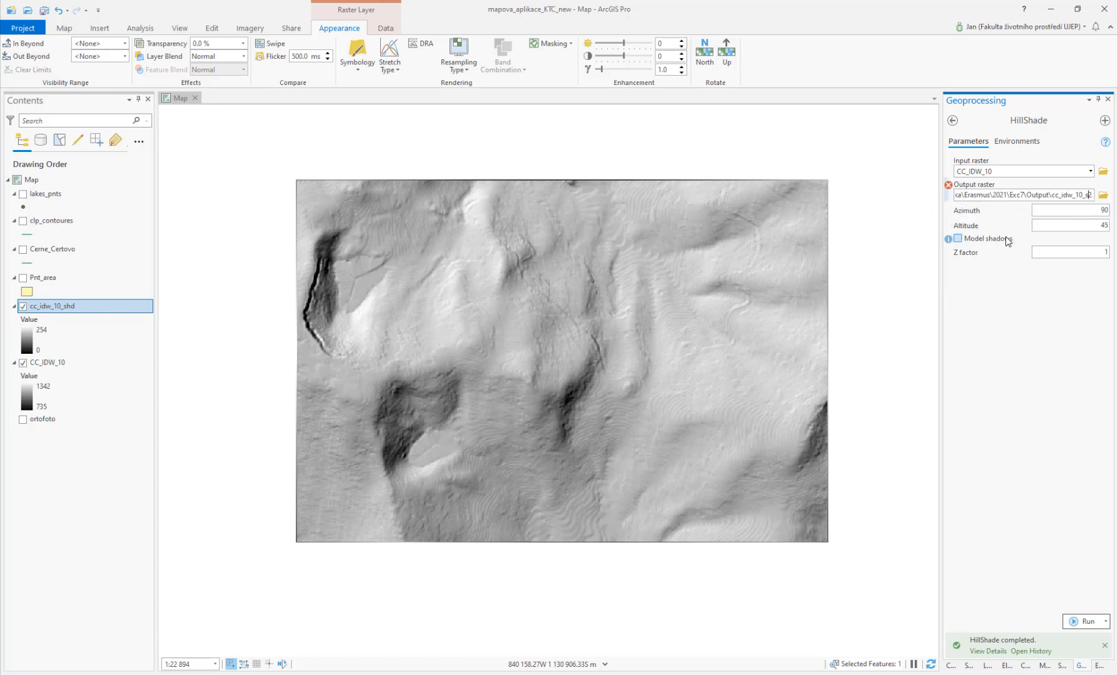
click(1077, 337)
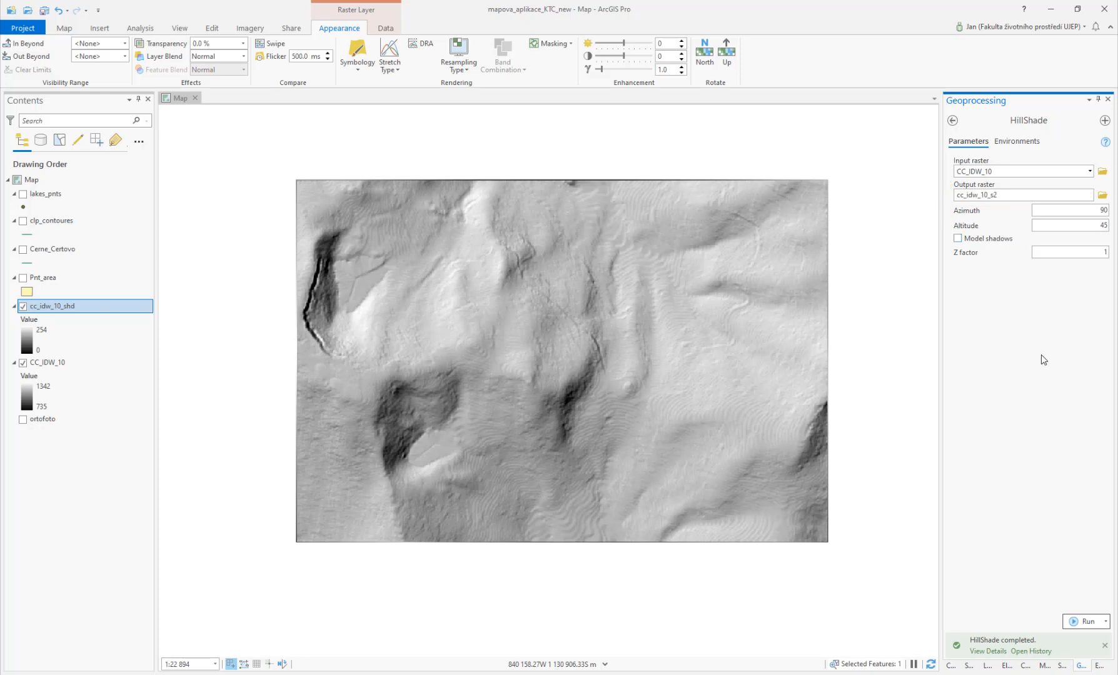
click(1084, 622)
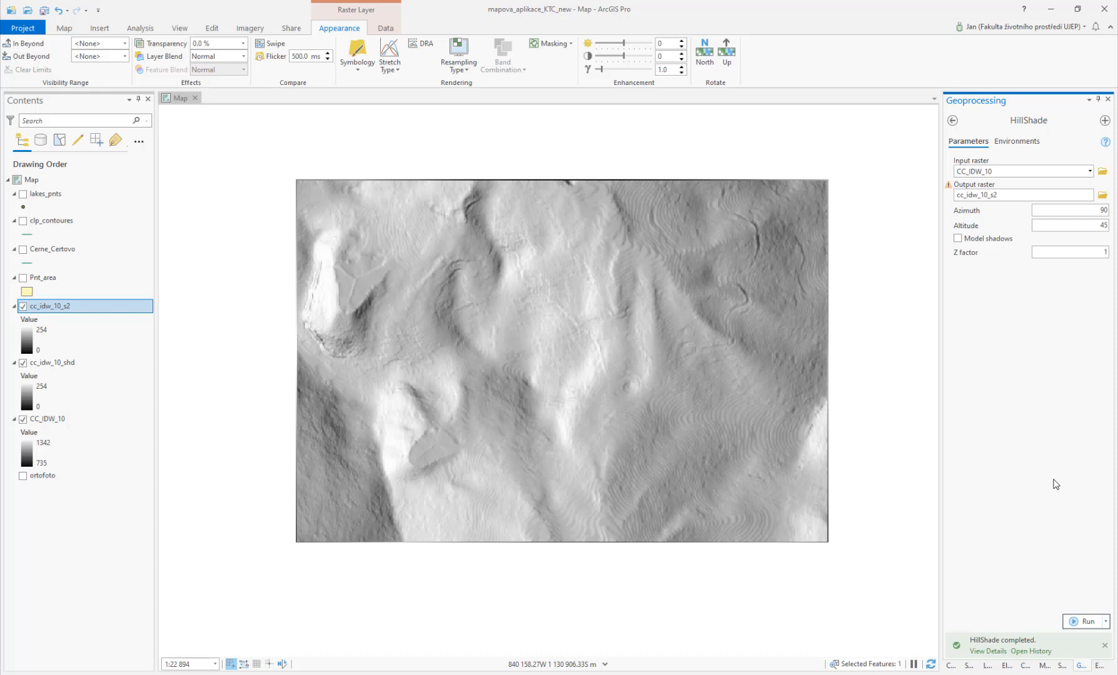
Step: Set azimuth to 270, name the output raster cc_idw_10_s3, and run HillShade
double_click(1103, 210)
text(270)
click(1018, 194)
key(BackSpace)
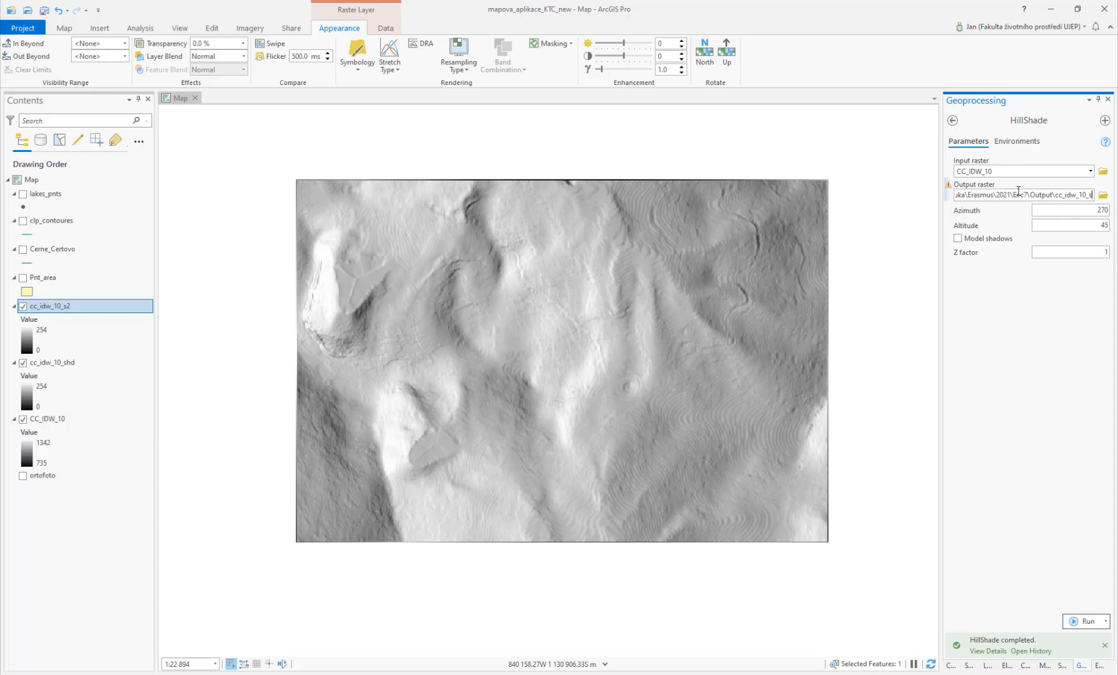
text(3)
click(1073, 622)
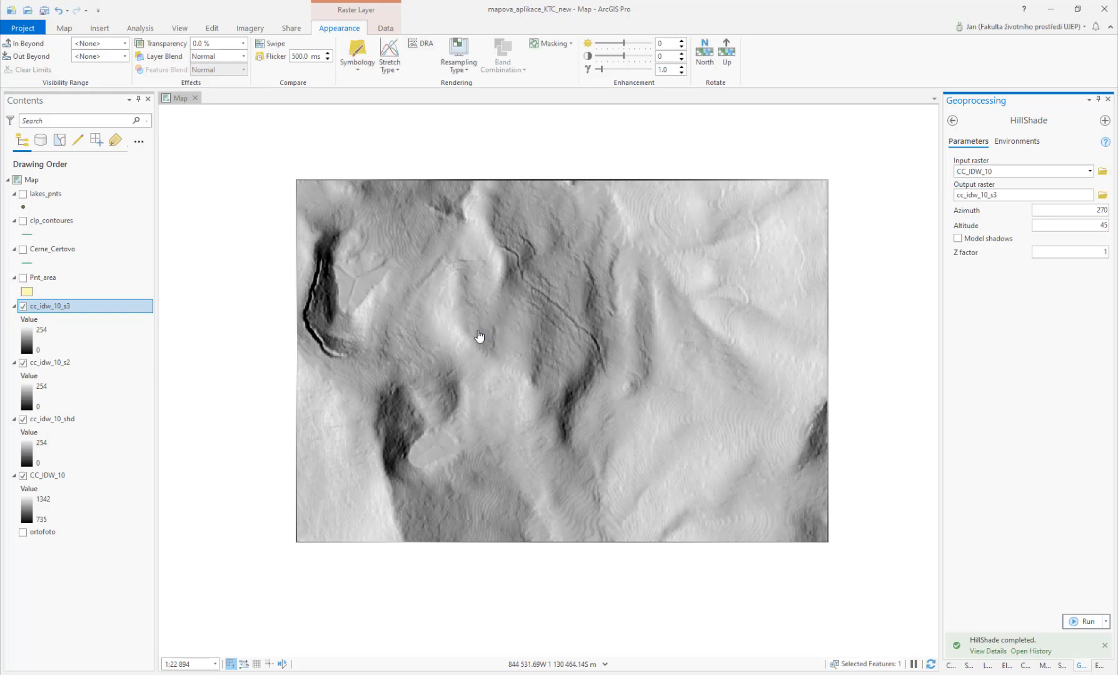
Step: Toggle the hillshade layers on and off and zoom around the map to compare the different azimuth results
click(24, 363)
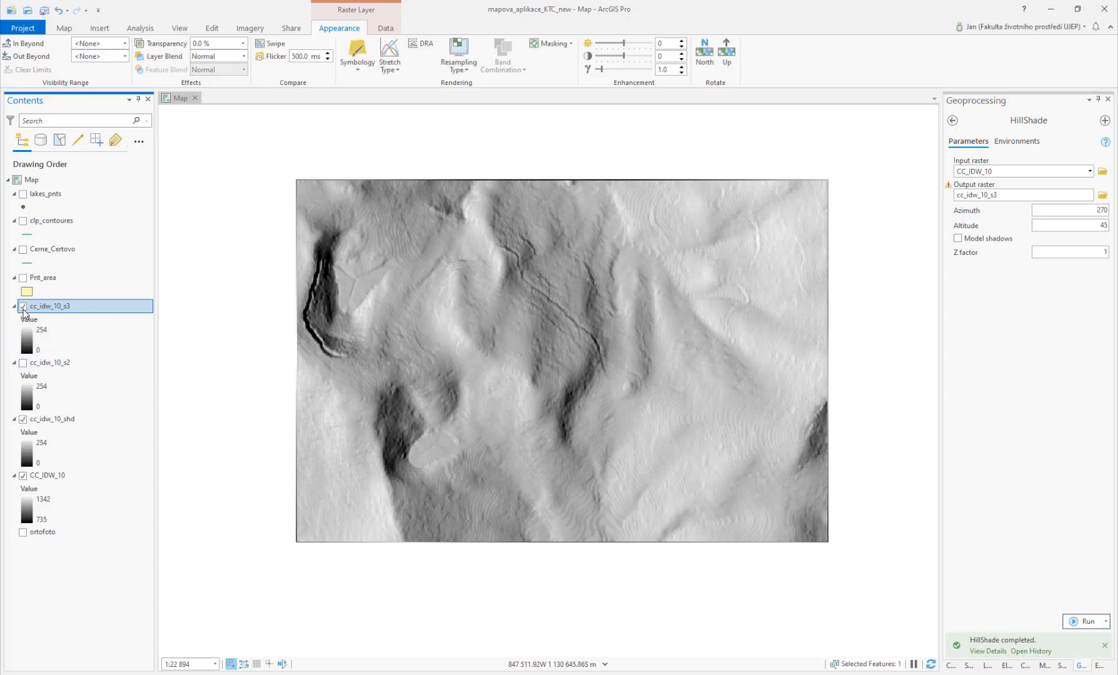
click(24, 307)
click(23, 307)
click(24, 308)
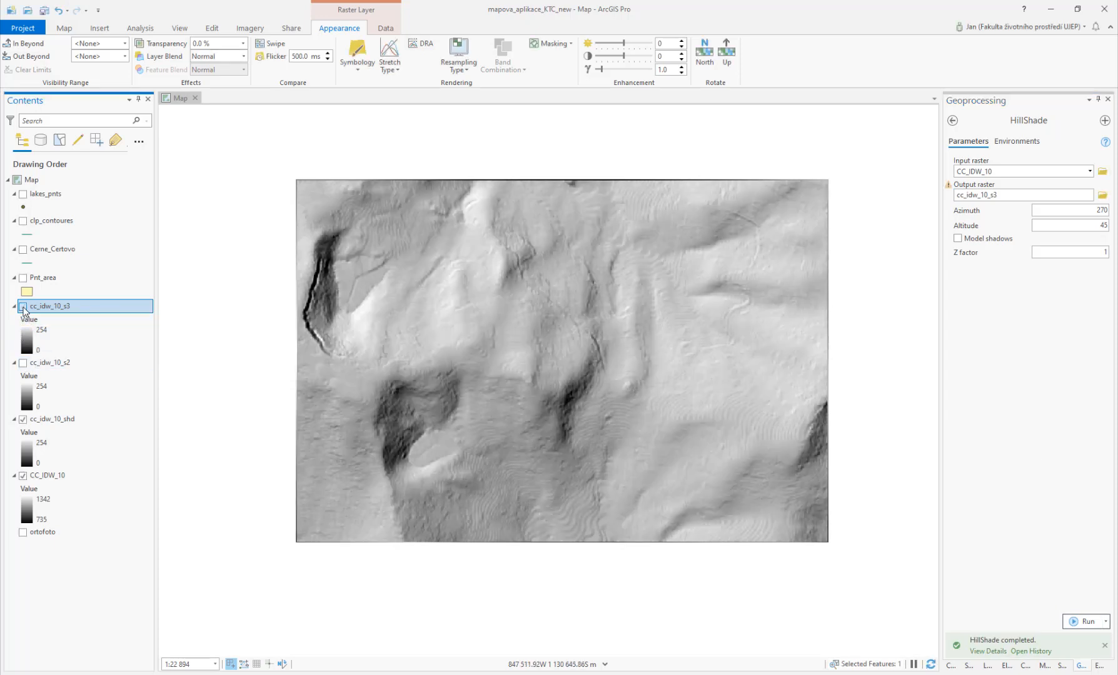
click(23, 308)
click(24, 307)
click(23, 307)
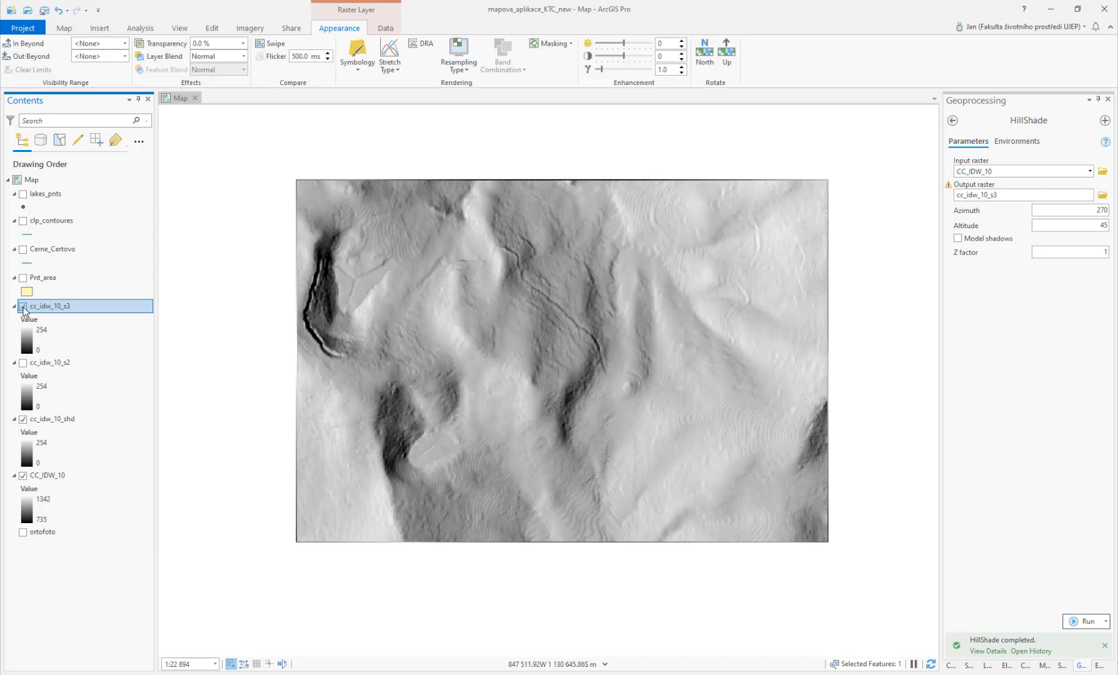
click(24, 307)
click(23, 307)
click(23, 307)
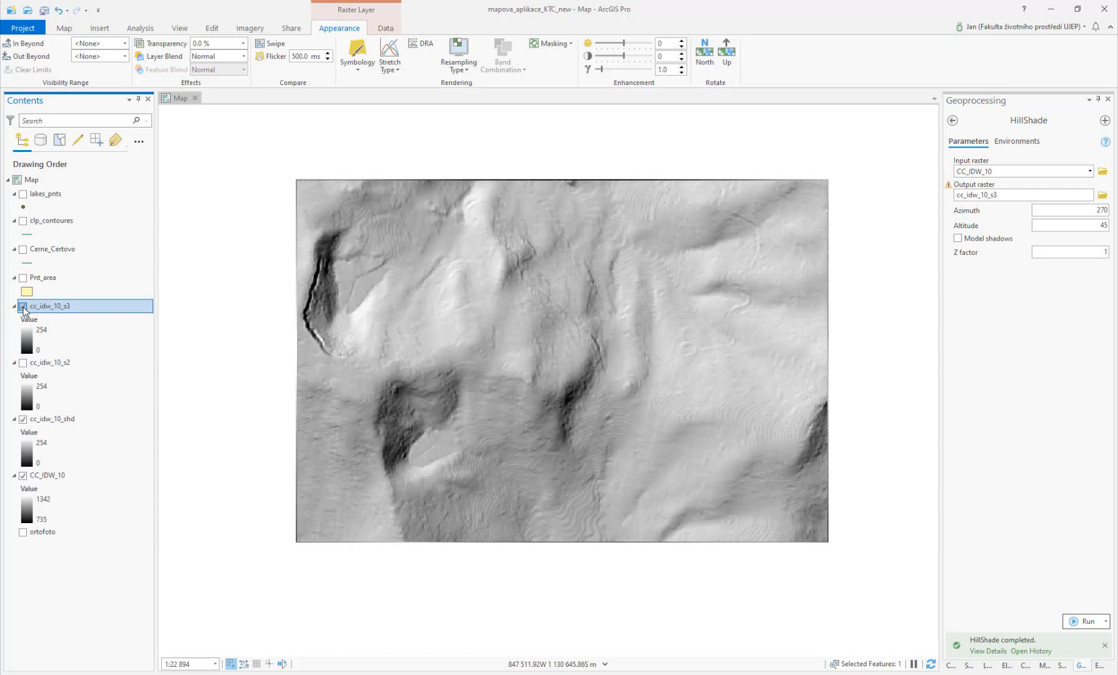
click(23, 307)
click(23, 306)
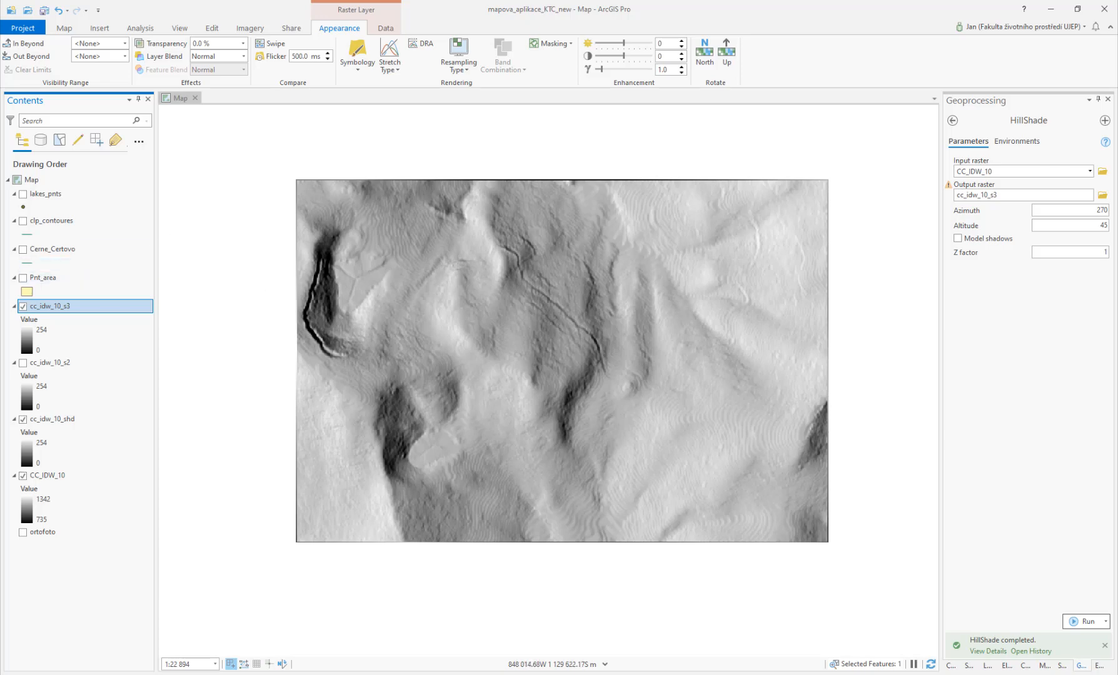
click(24, 306)
click(23, 420)
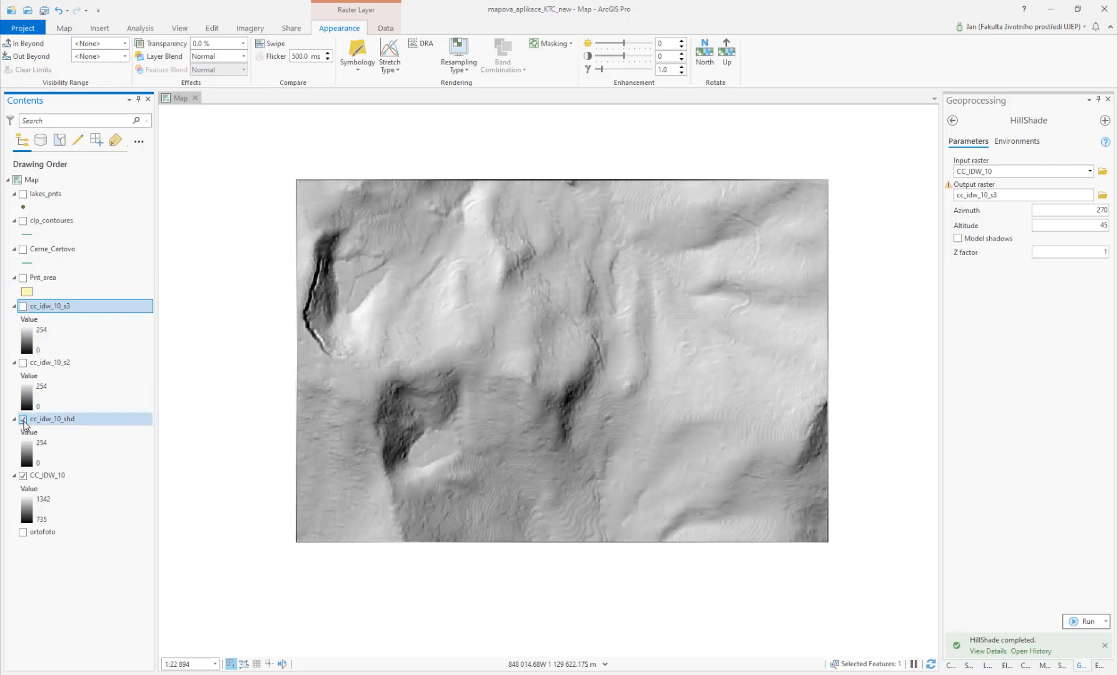
click(23, 419)
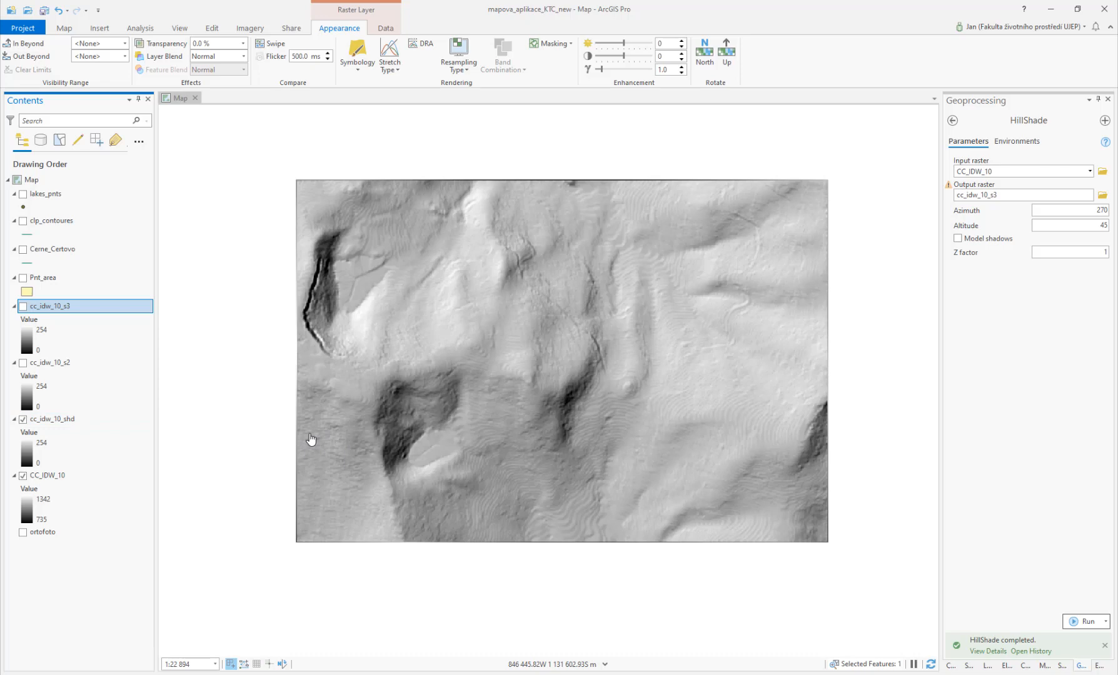
scroll(366, 437, up, 5)
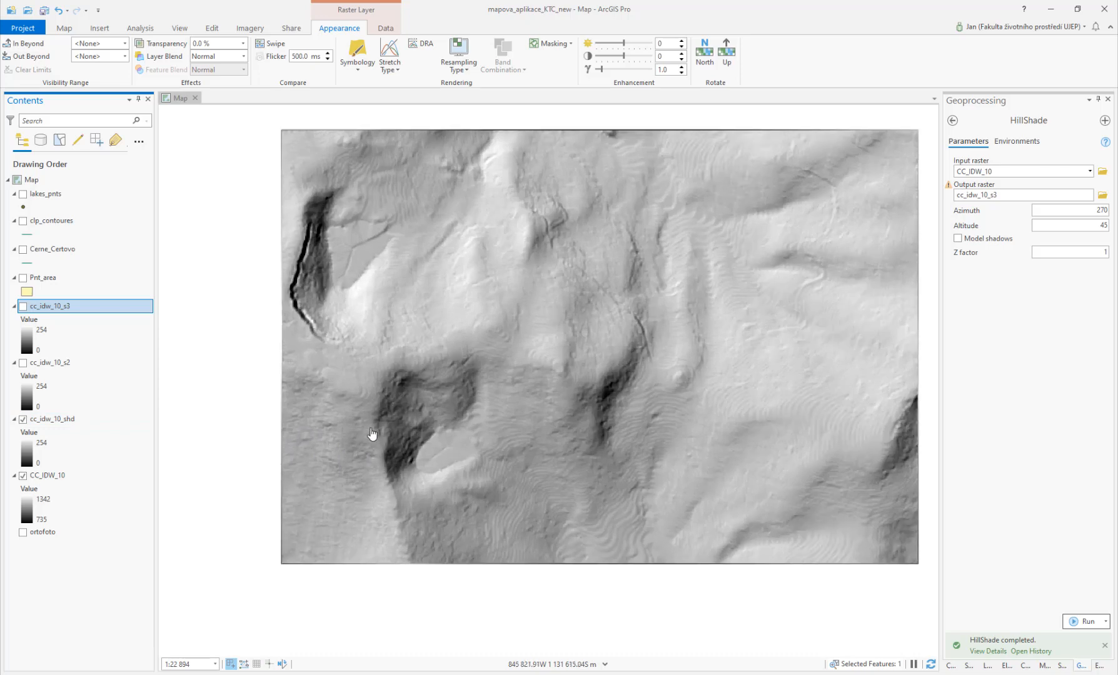
scroll(623, 328, down, 3)
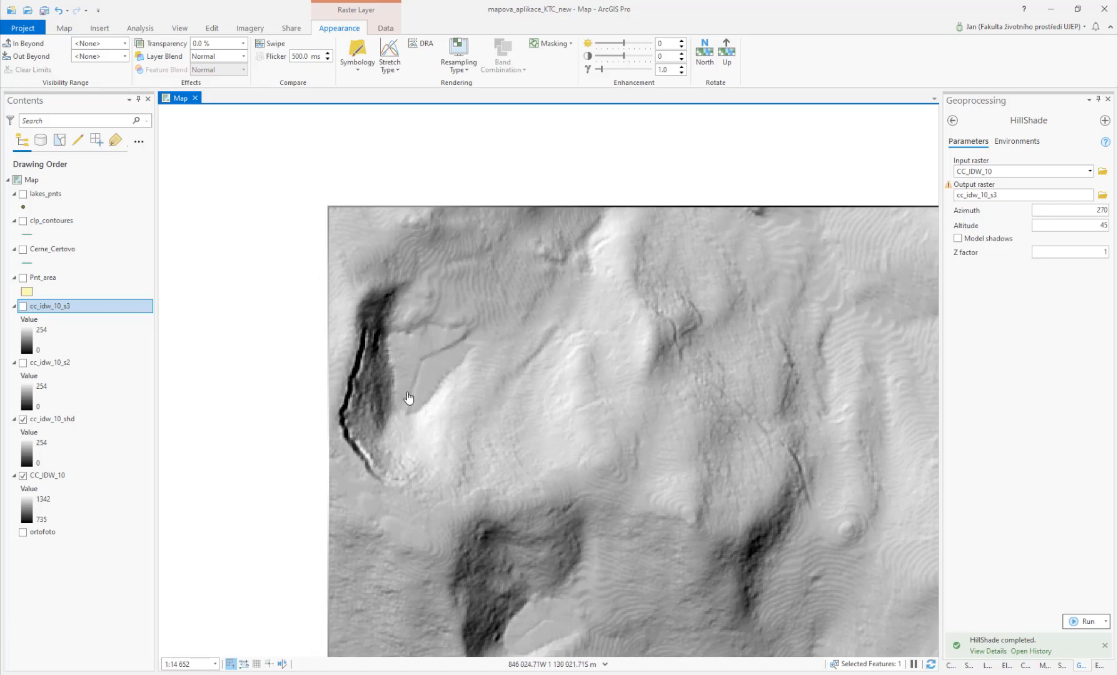
drag(508, 457, 510, 253)
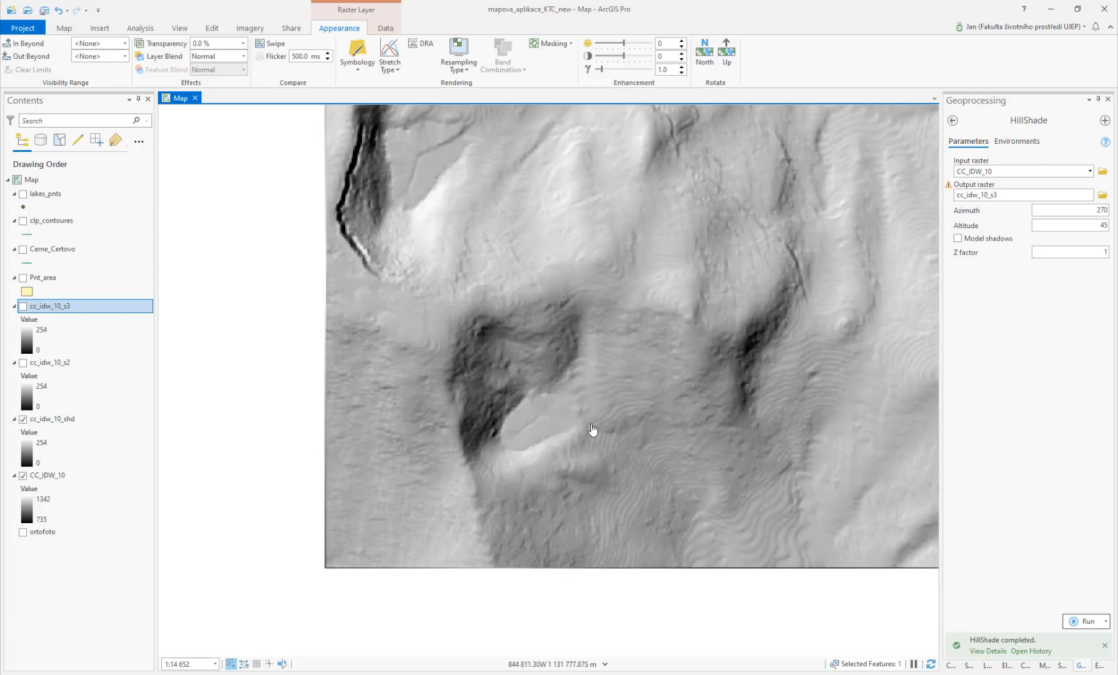
scroll(592, 429, down, 4)
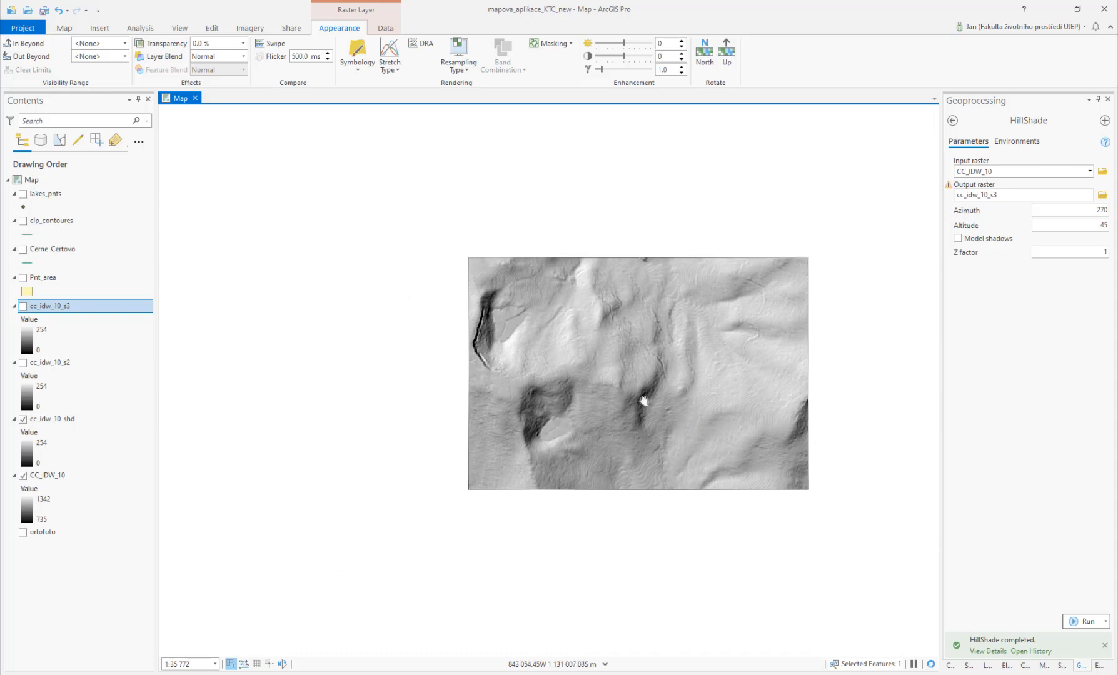
scroll(527, 423, up, 2)
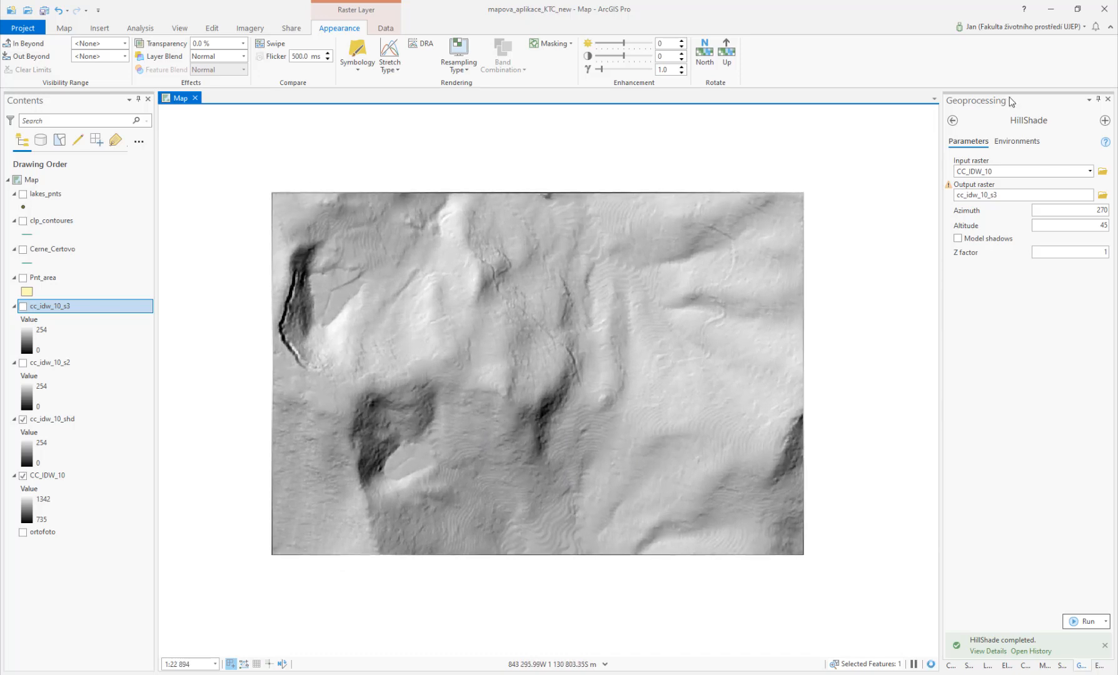
Step: Browse the project's Output folder in the Catalog, then return to the Geoprocessing favorites and recent tools
click(953, 121)
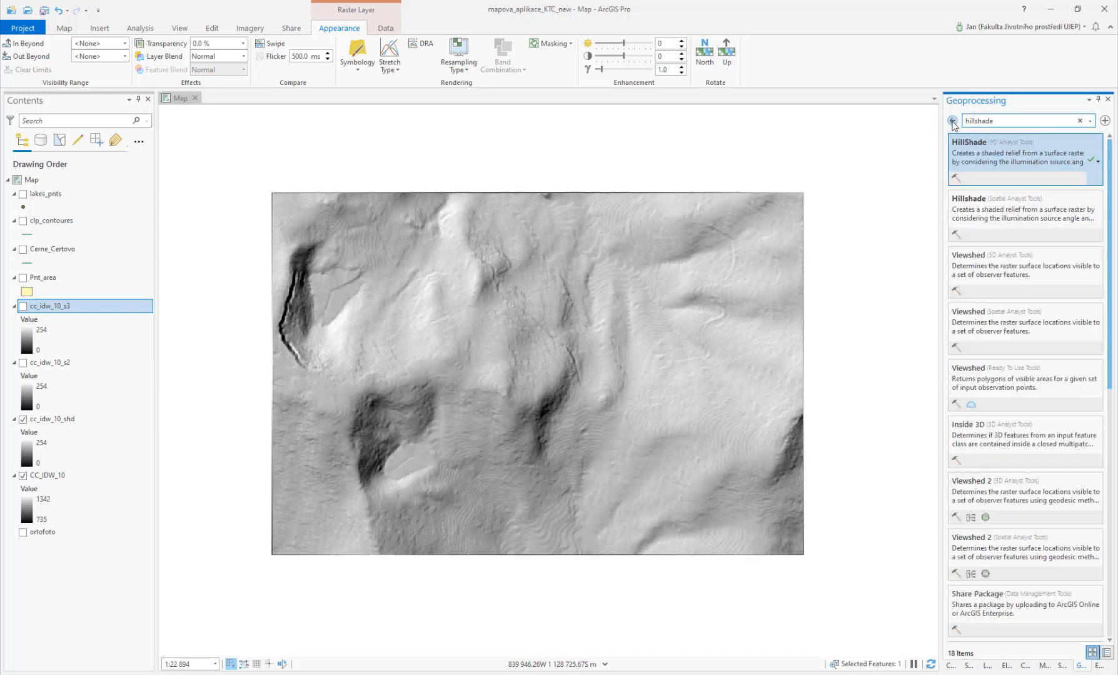
click(952, 121)
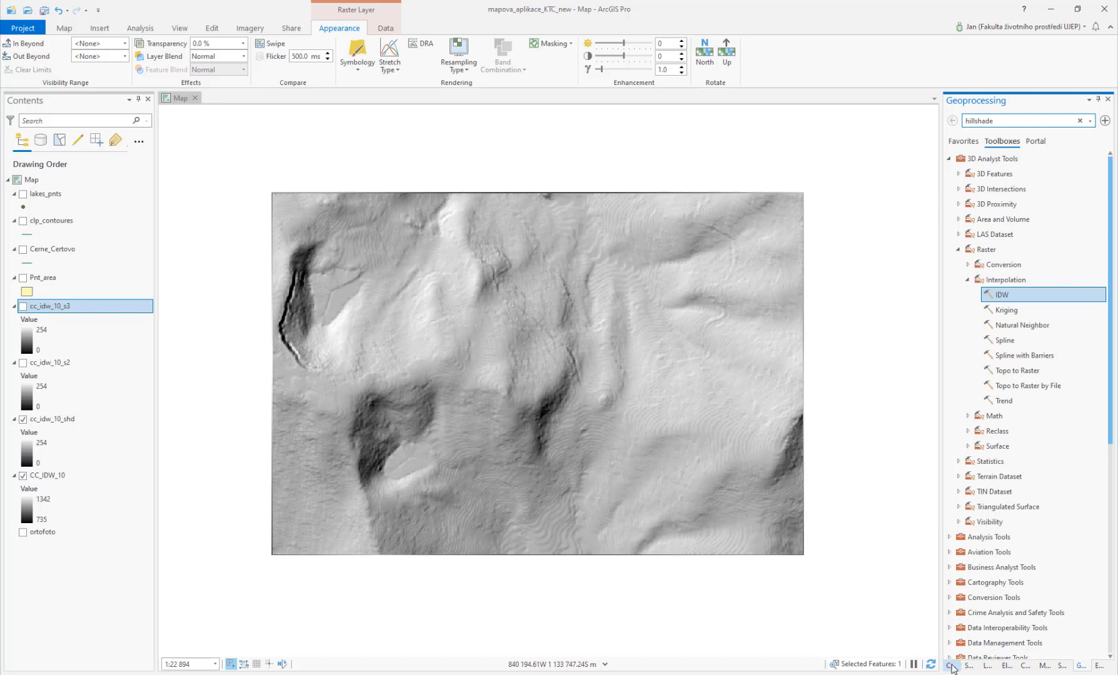
click(951, 665)
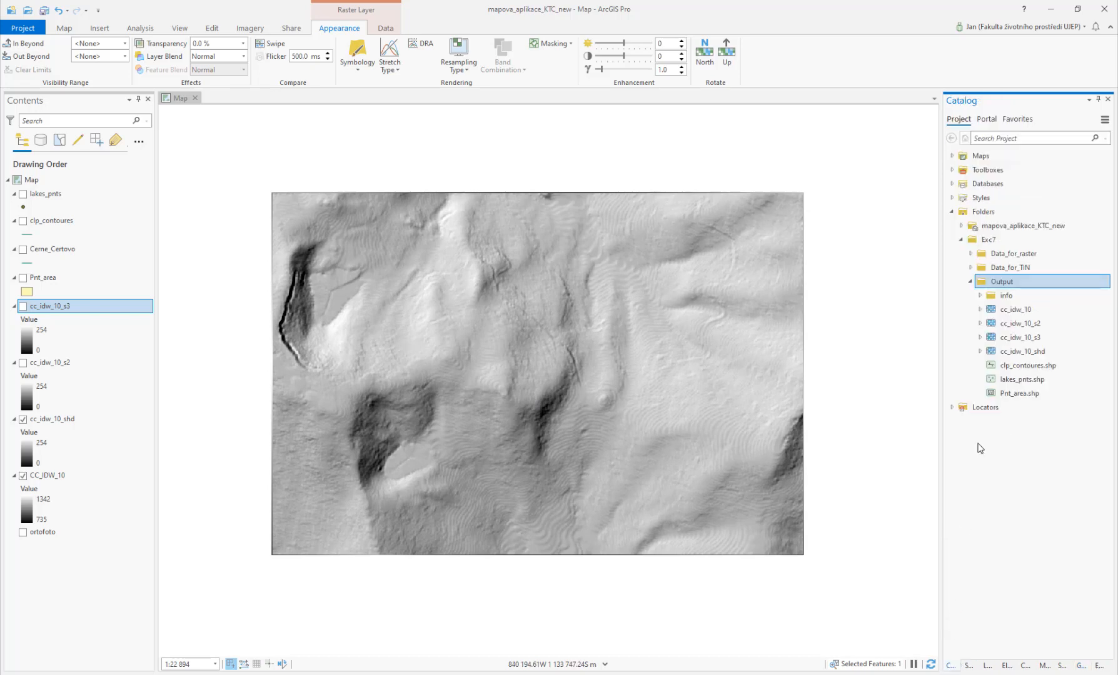
click(1080, 665)
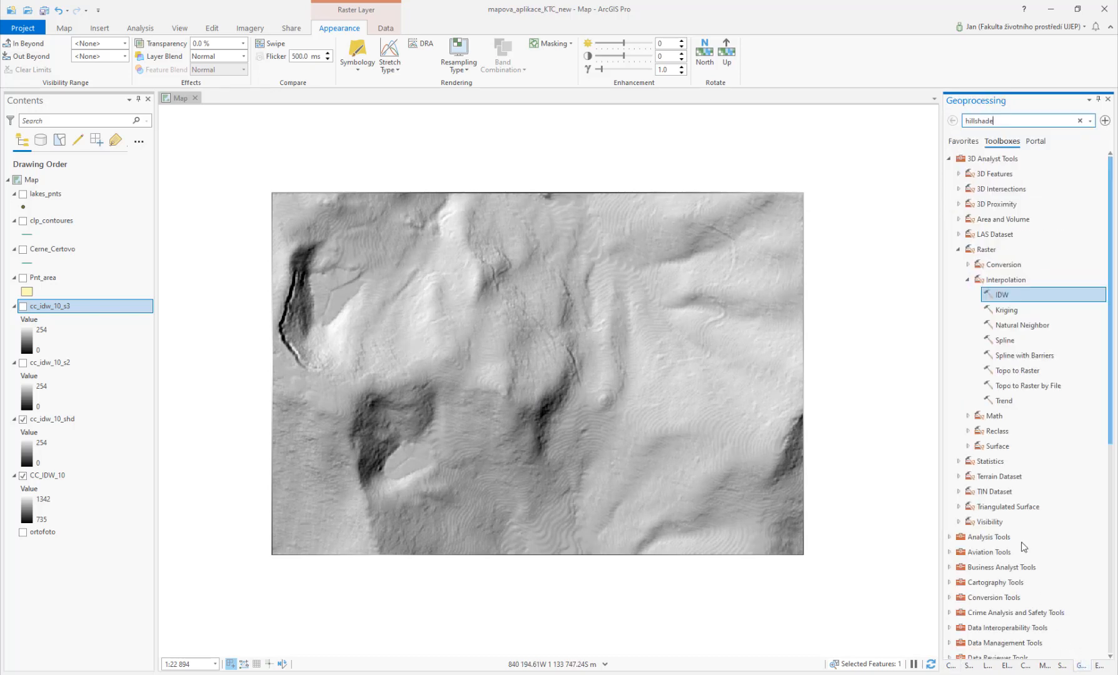
click(964, 143)
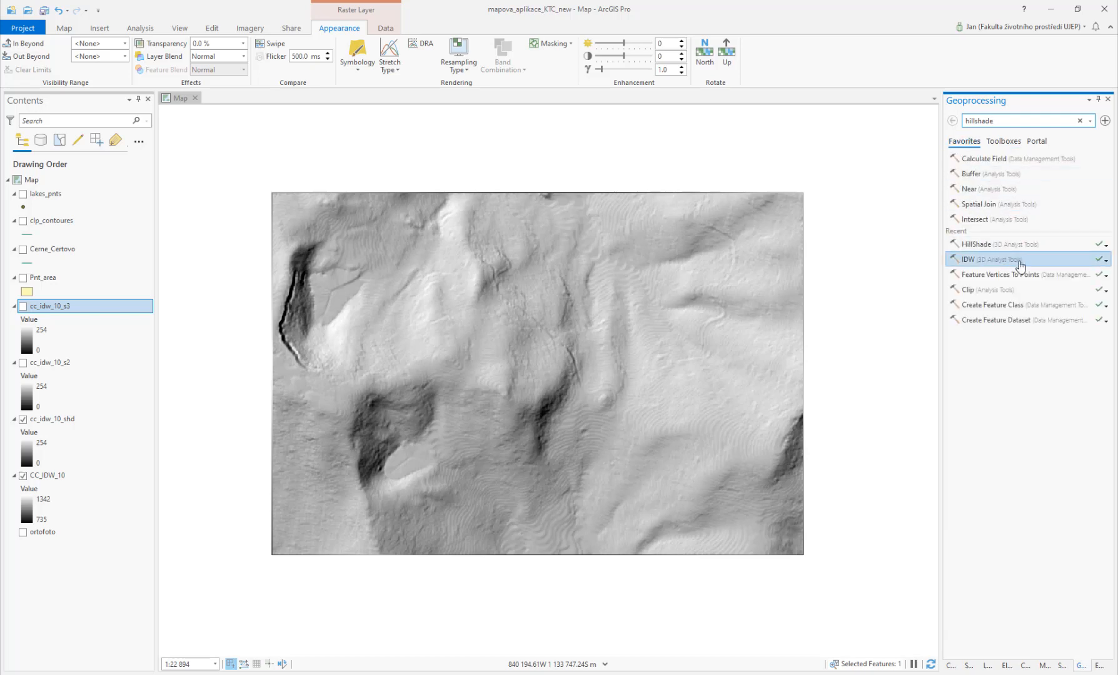
Step: Open the geoprocessing history and reopen the previous IDW run with its parameters
click(1105, 262)
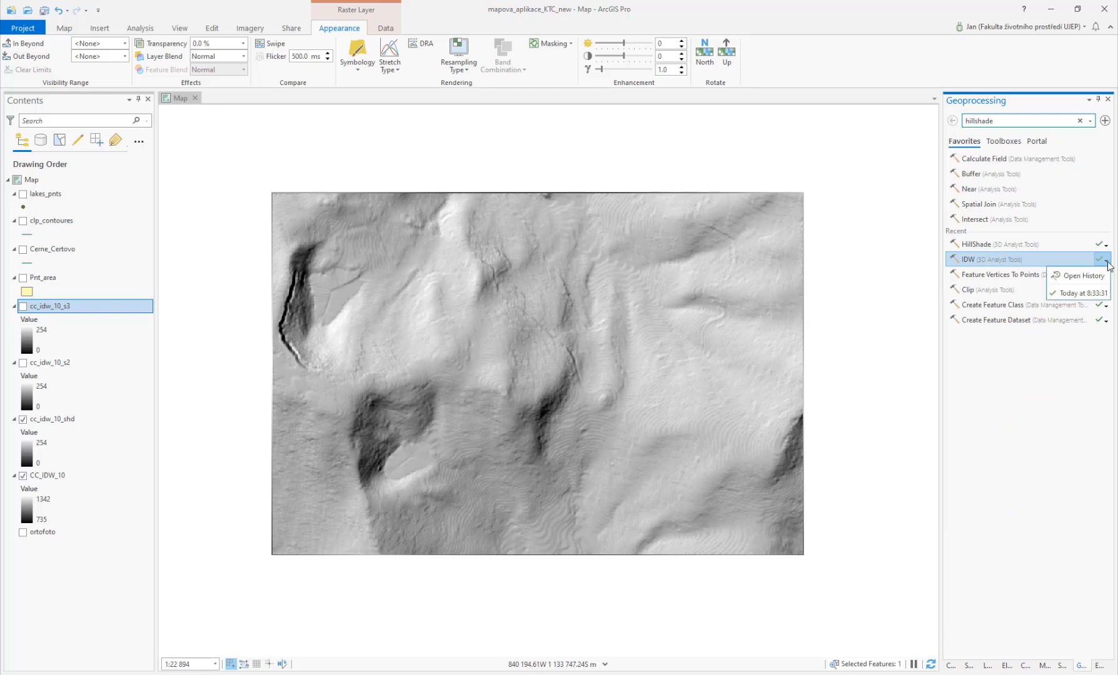
click(1091, 277)
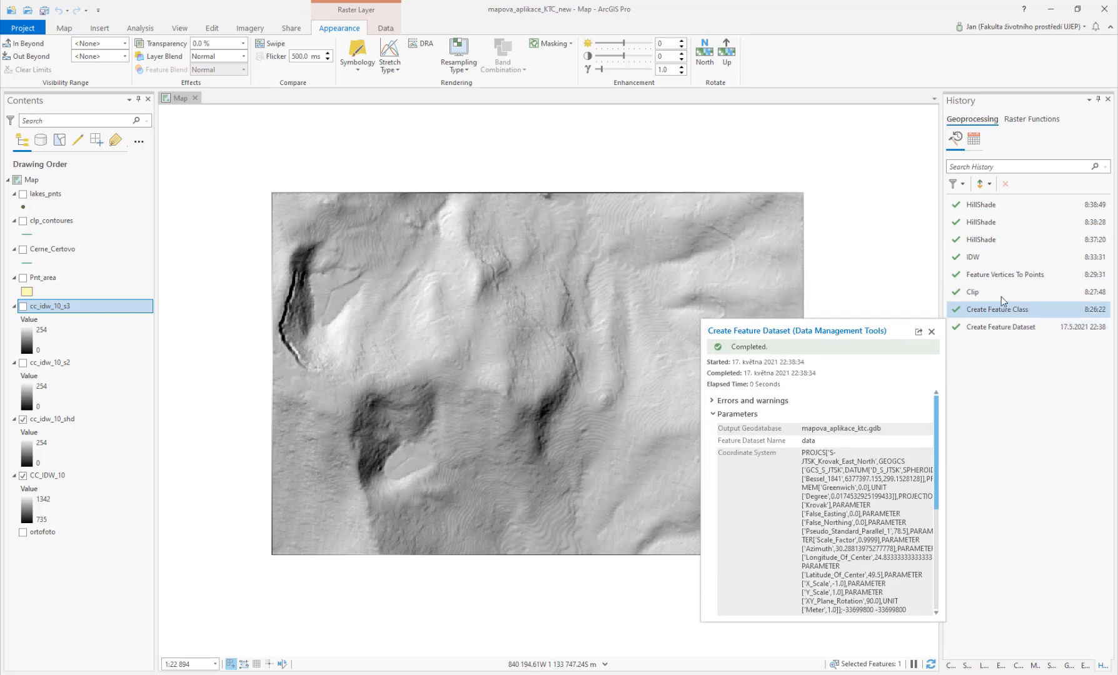
double_click(997, 262)
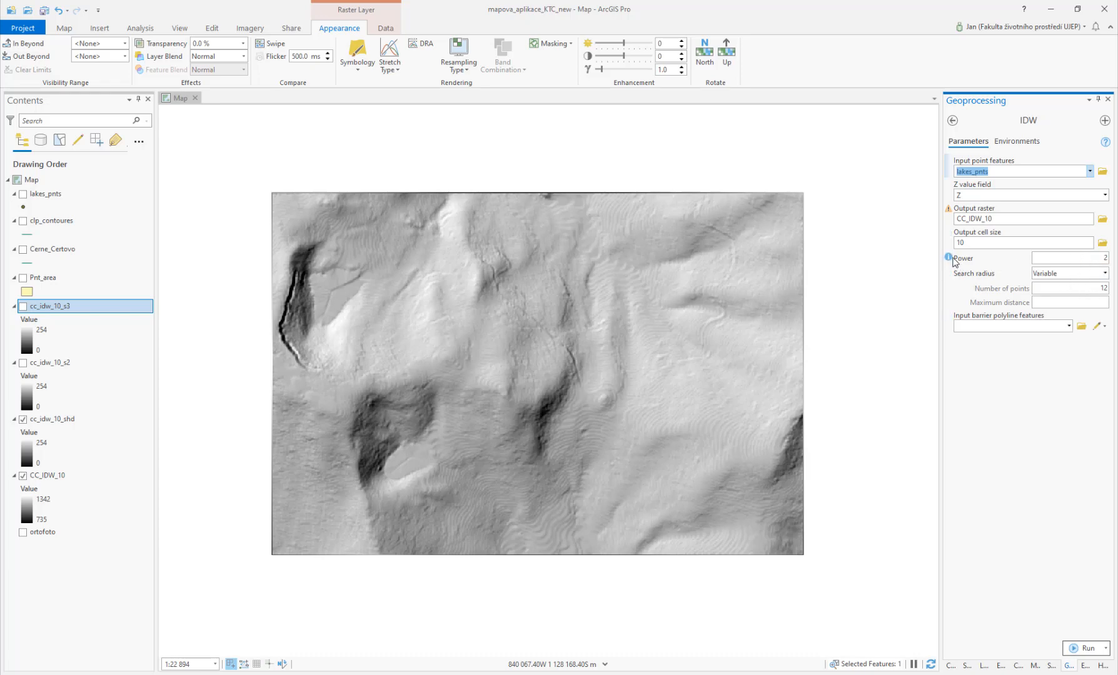
Step: Try to set the IDW power to 0.5
mouse_move(953, 257)
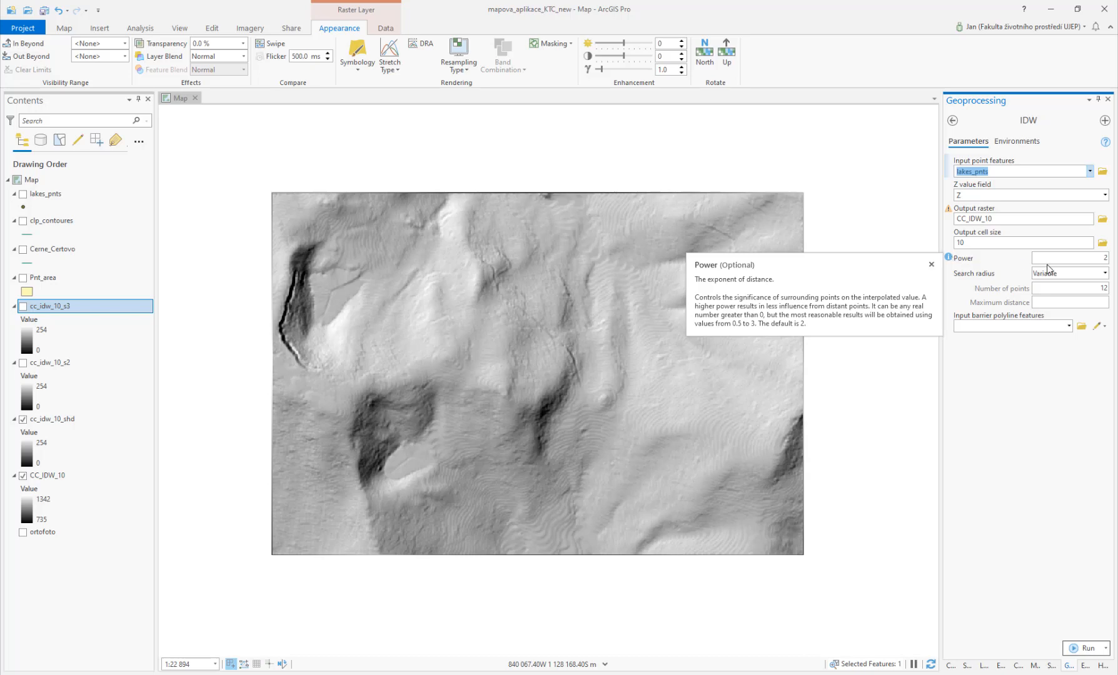
drag(1101, 258, 1116, 263)
text(0.5)
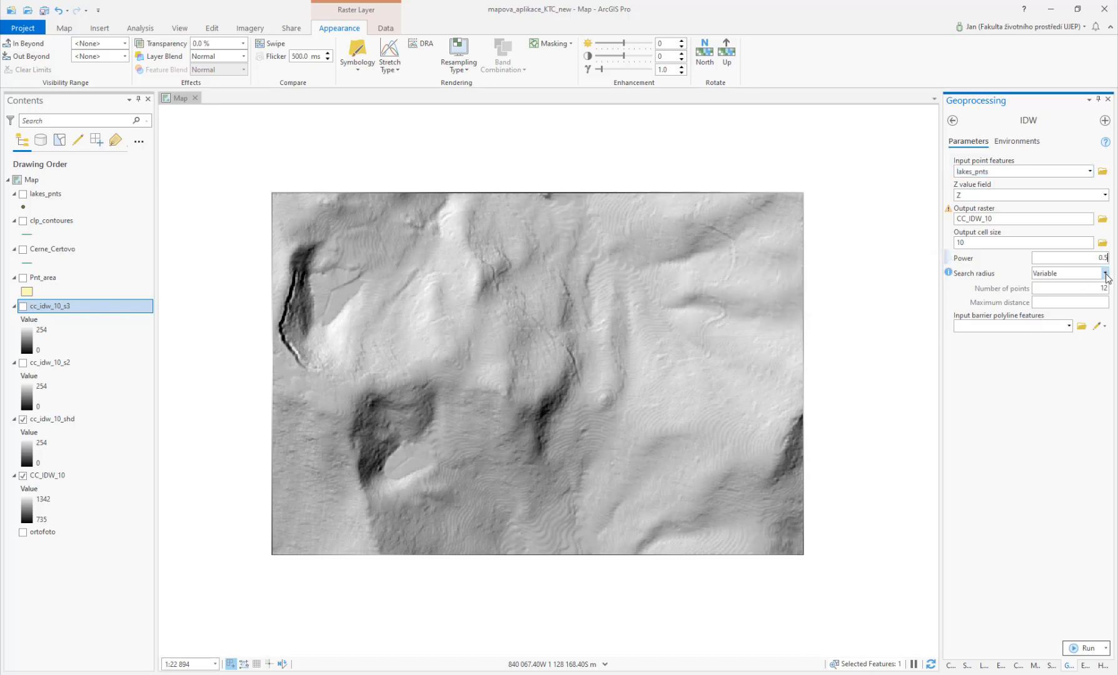
click(1105, 273)
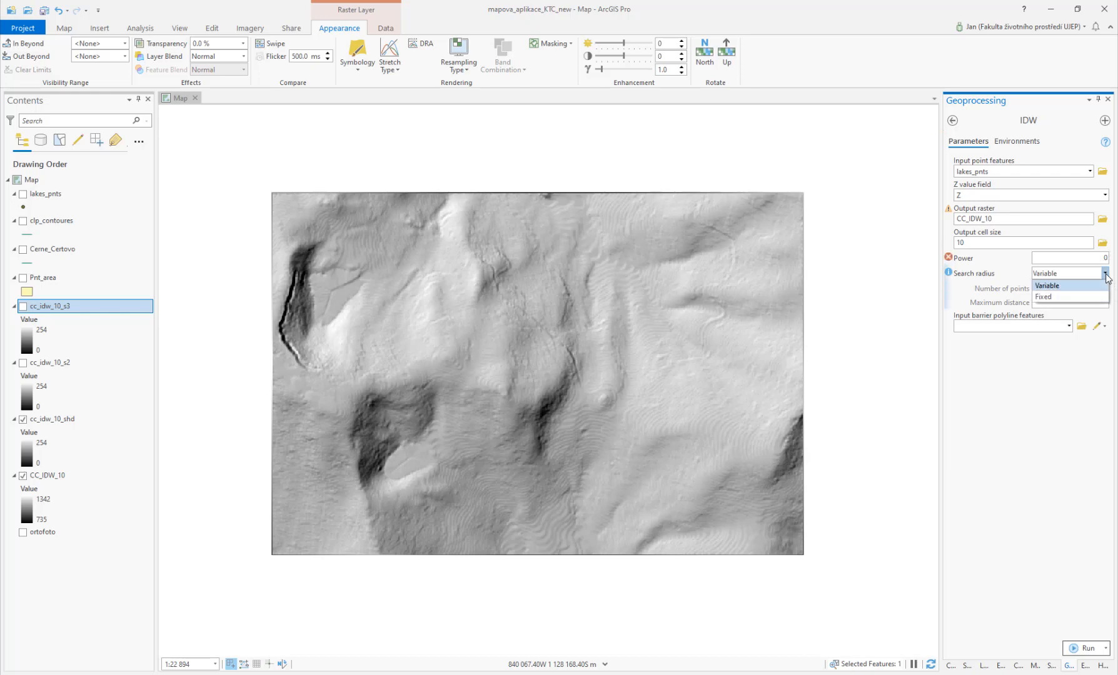
click(1019, 261)
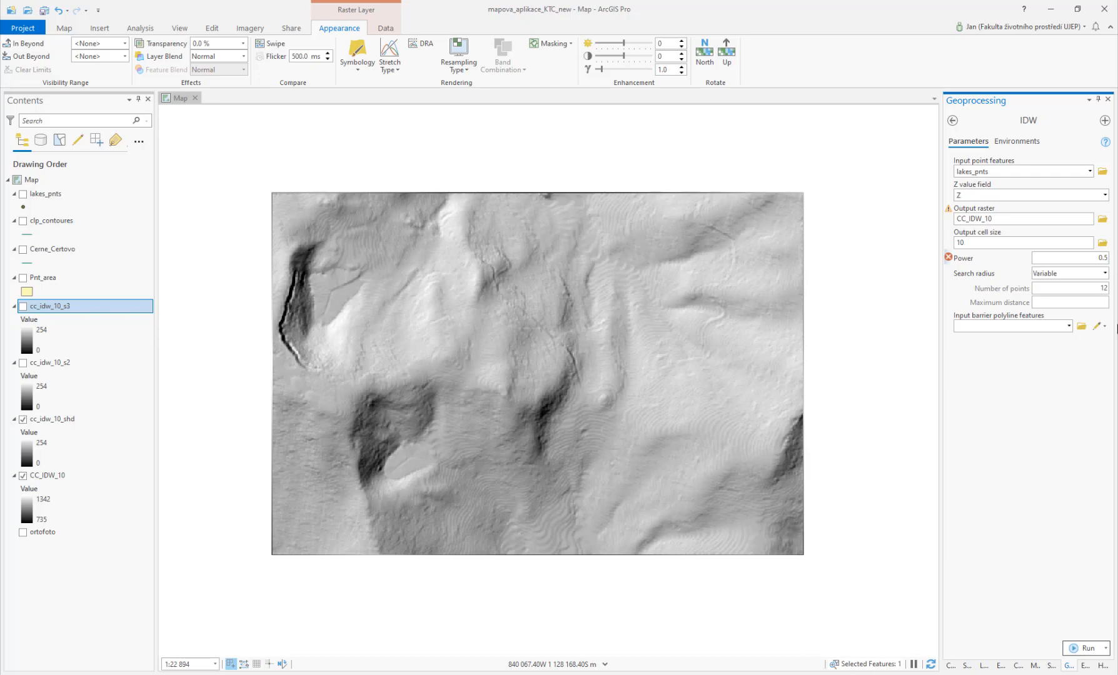
double_click(1104, 257)
click(1083, 379)
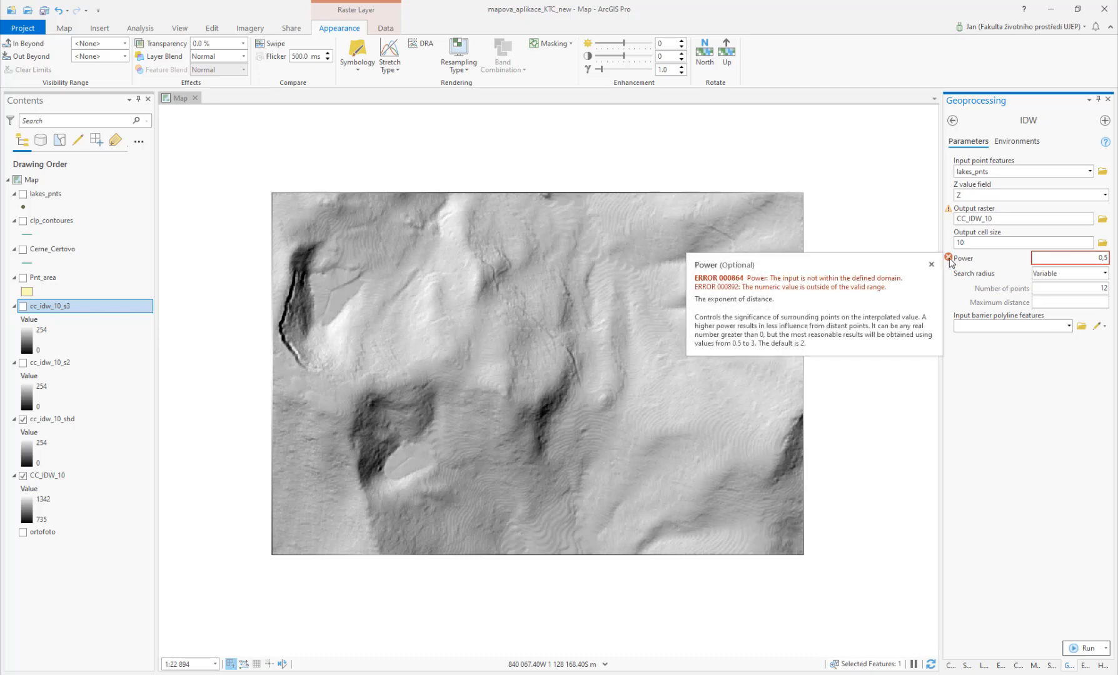
Step: Set the IDW power to 3, keeping the Variable search radius
double_click(1114, 254)
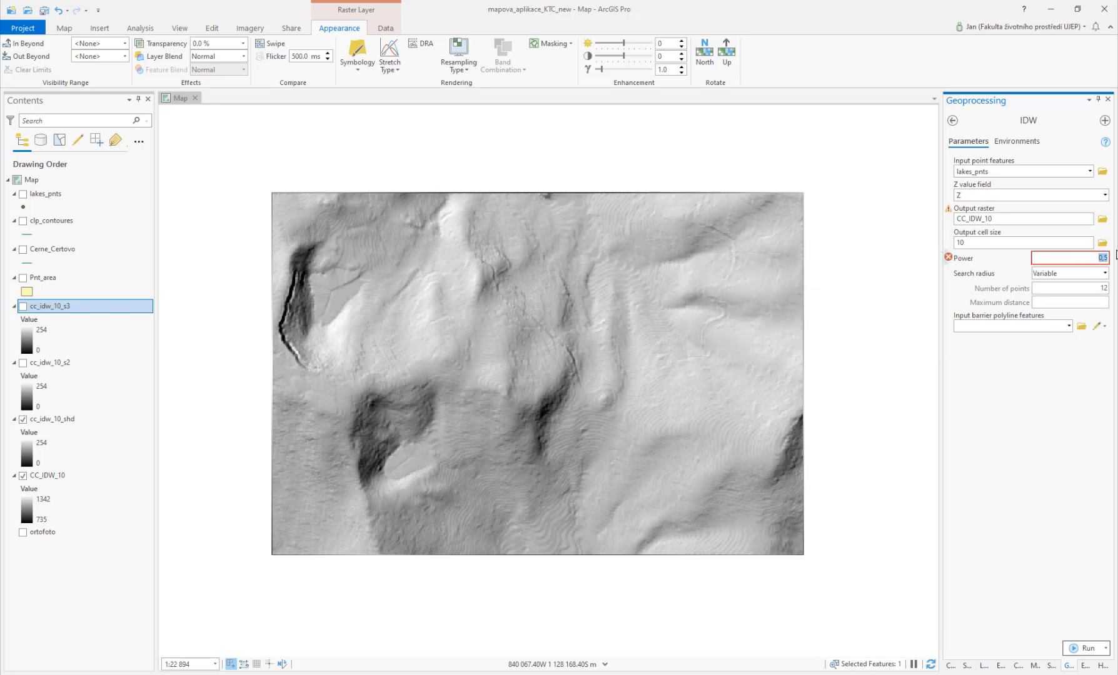
text(3)
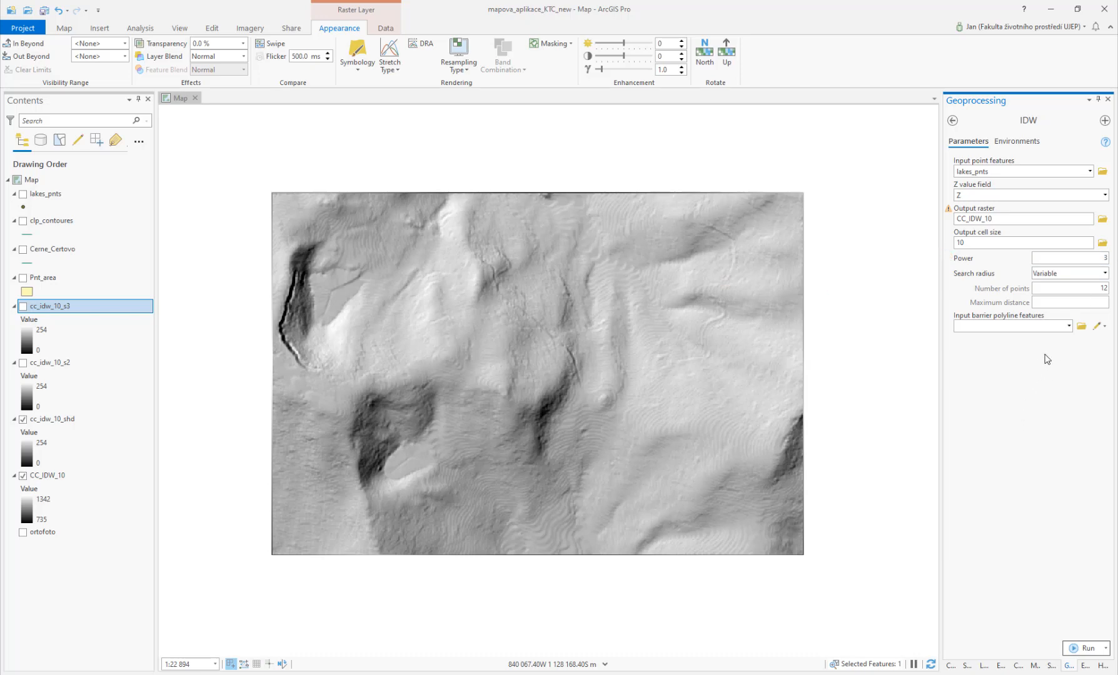
click(1106, 274)
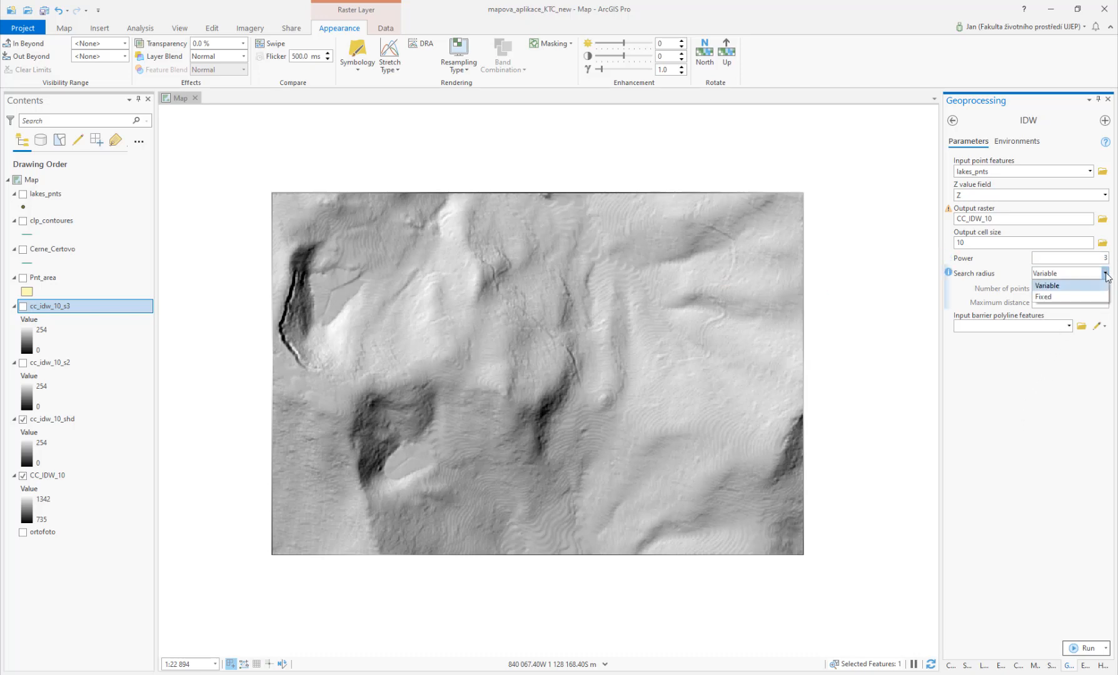
click(1059, 405)
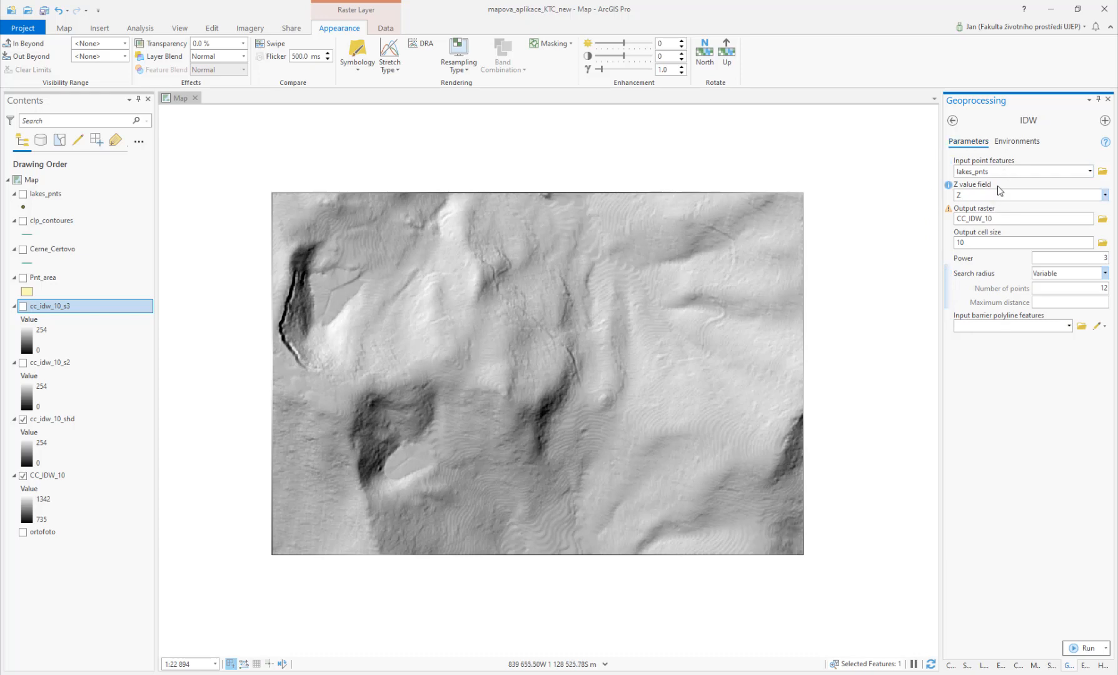
Step: Name the IDW output raster CC_IDW_10_p3 and run the interpolation
click(1005, 170)
click(1008, 219)
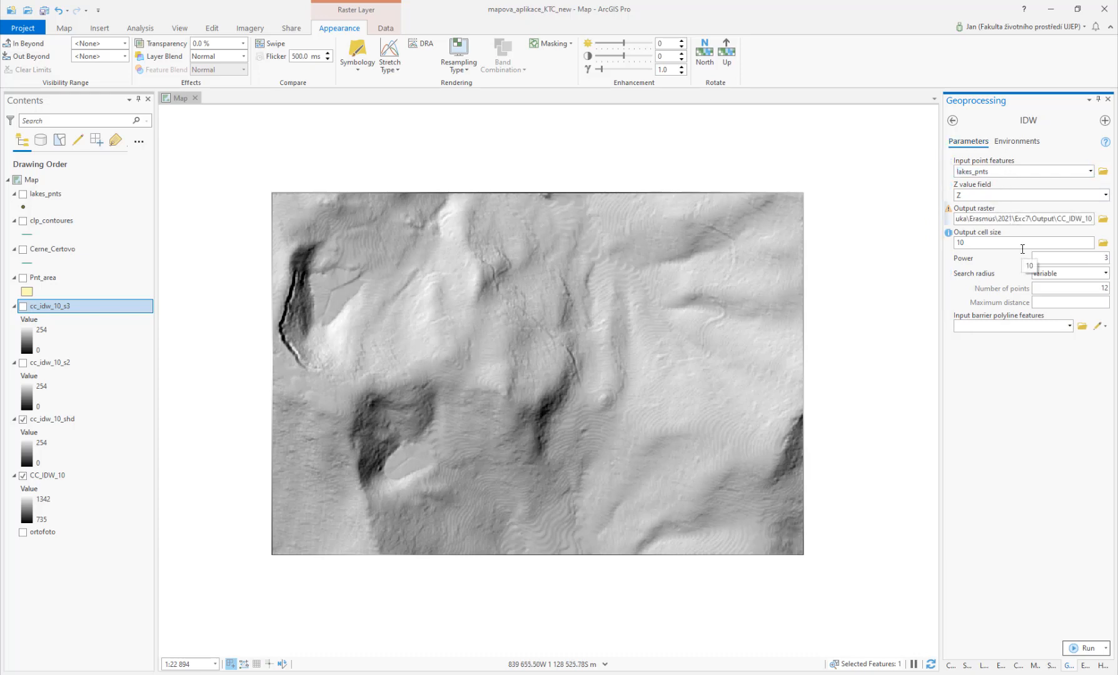
text(_p3)
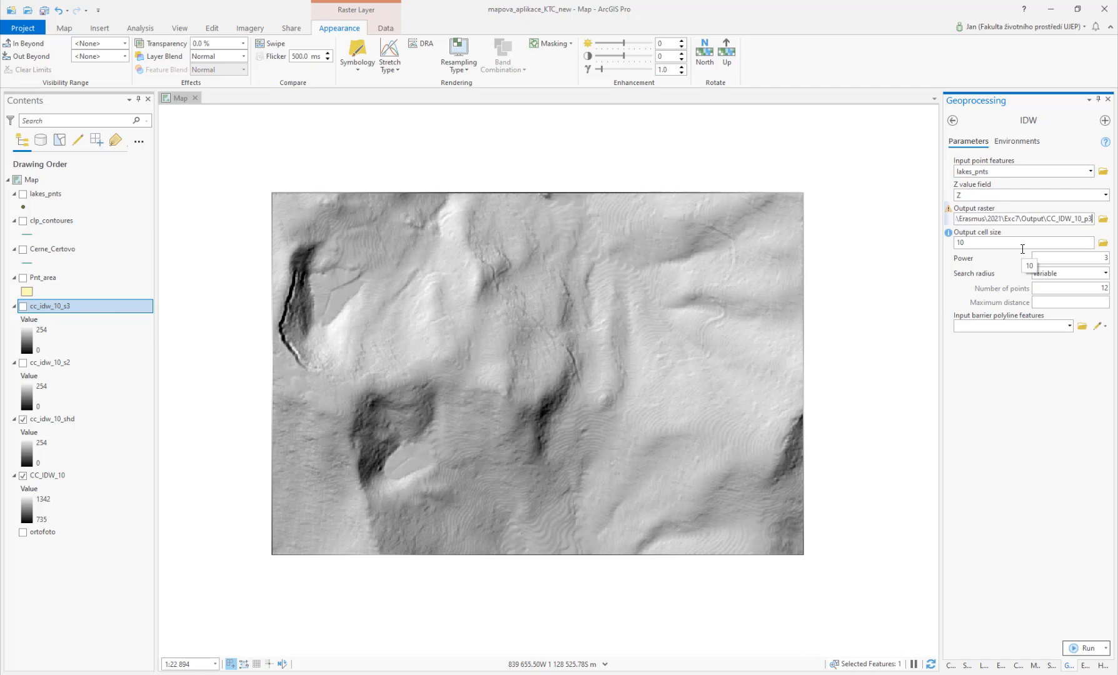
click(1080, 650)
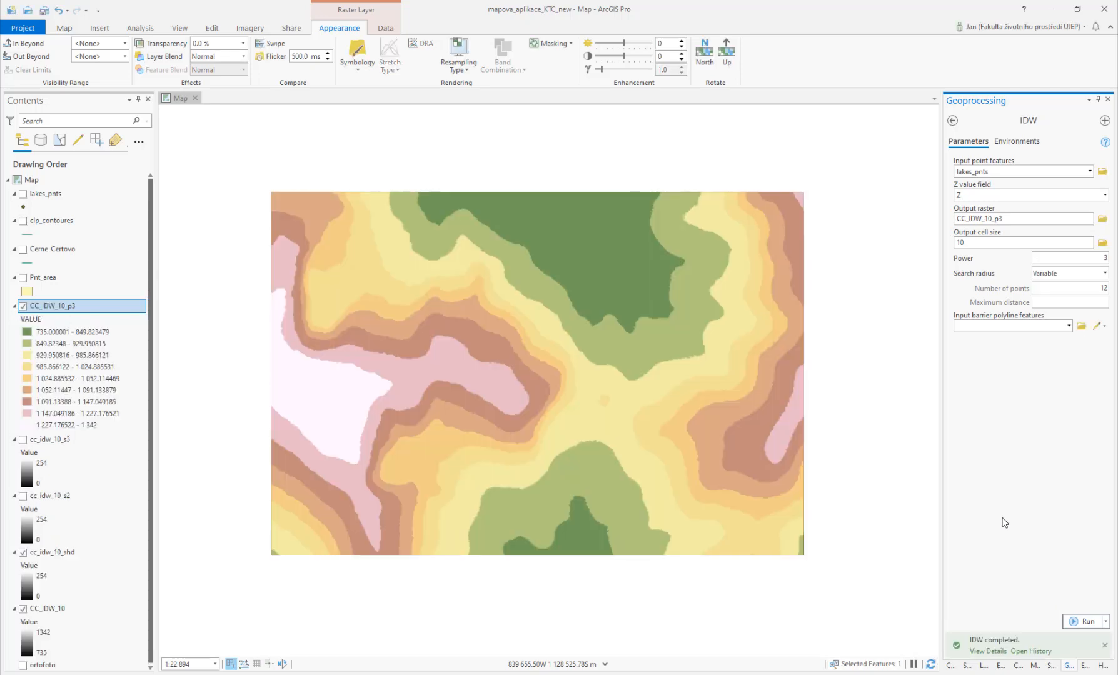
Step: Open the HillShade tool from the recent tools and set its input raster to CC_IDW_10_p3
click(952, 120)
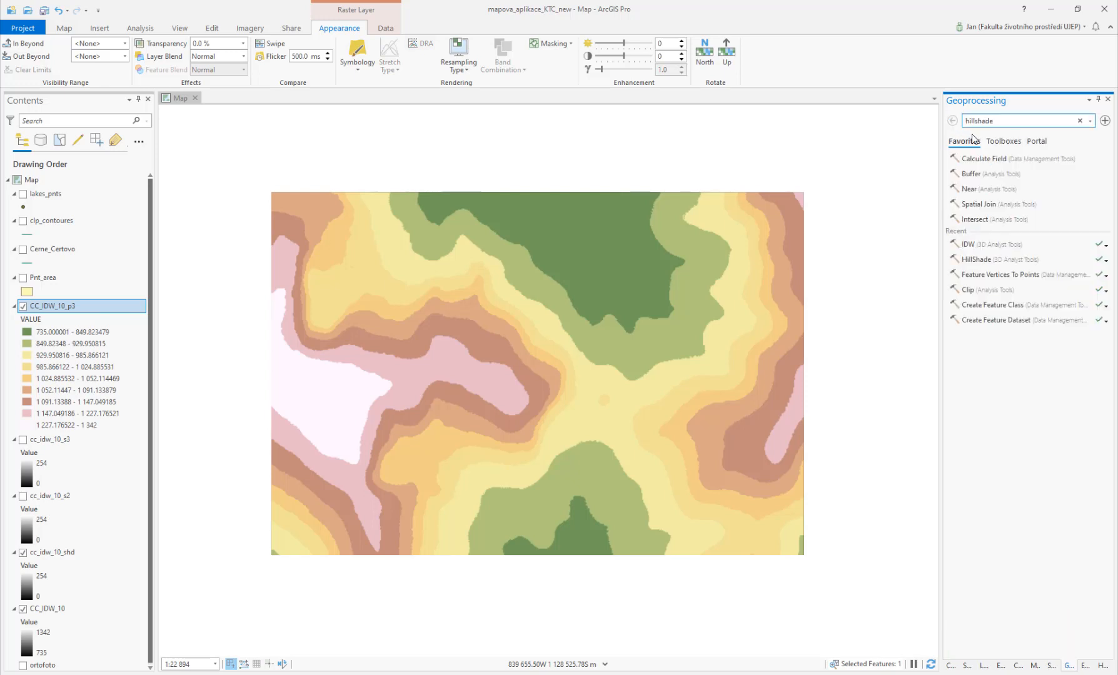
click(979, 259)
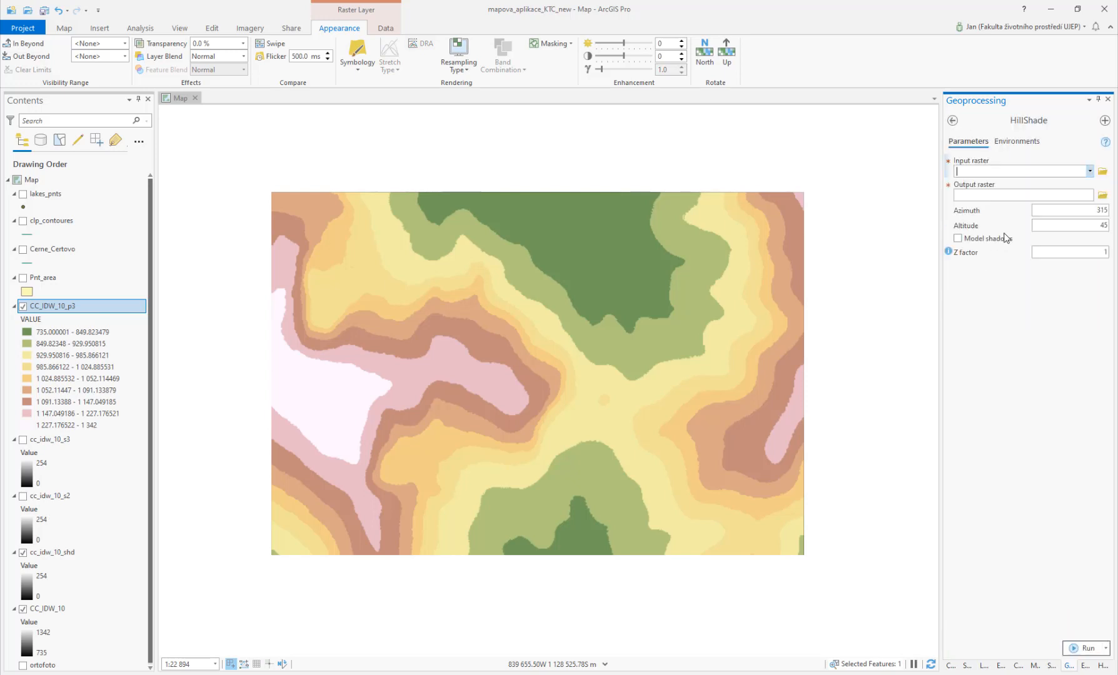
click(1089, 172)
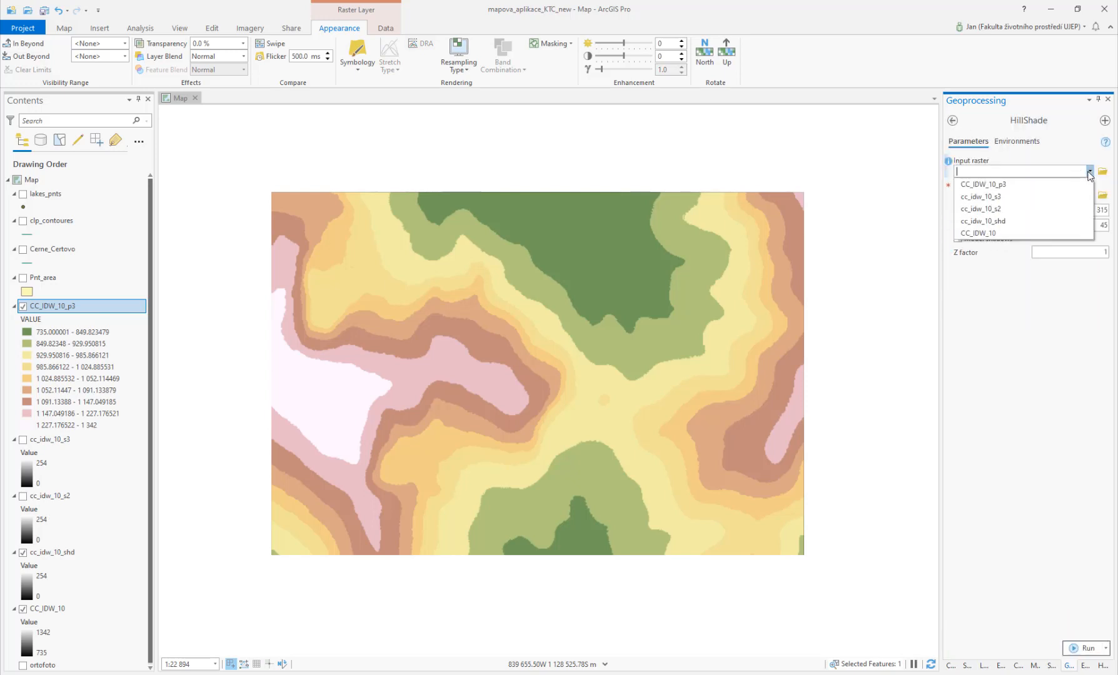
click(1050, 185)
Step: Save the hillshade output as cc_idw_10_s4 in the Output folder and run HillShade
click(1104, 199)
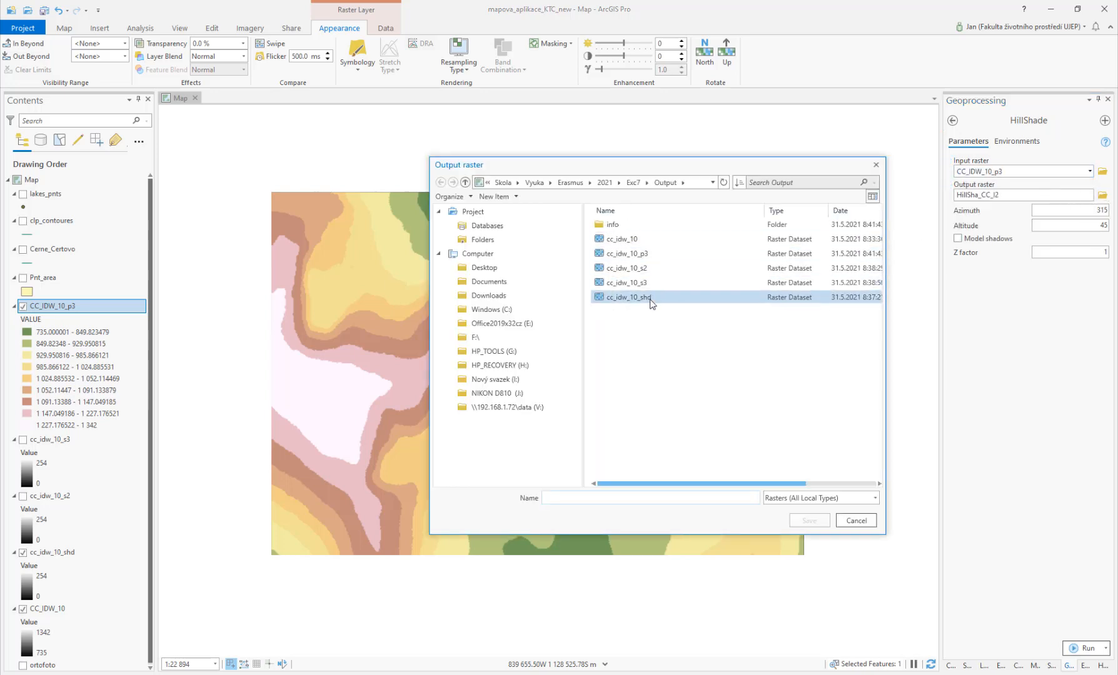
click(660, 285)
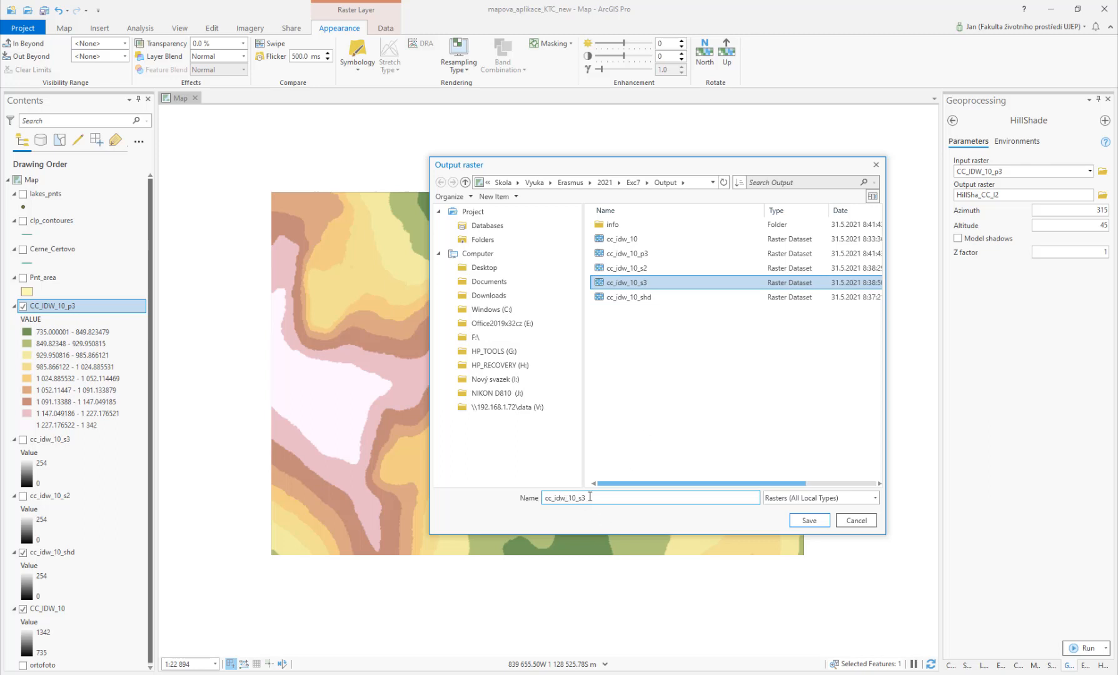
key(BackSpace)
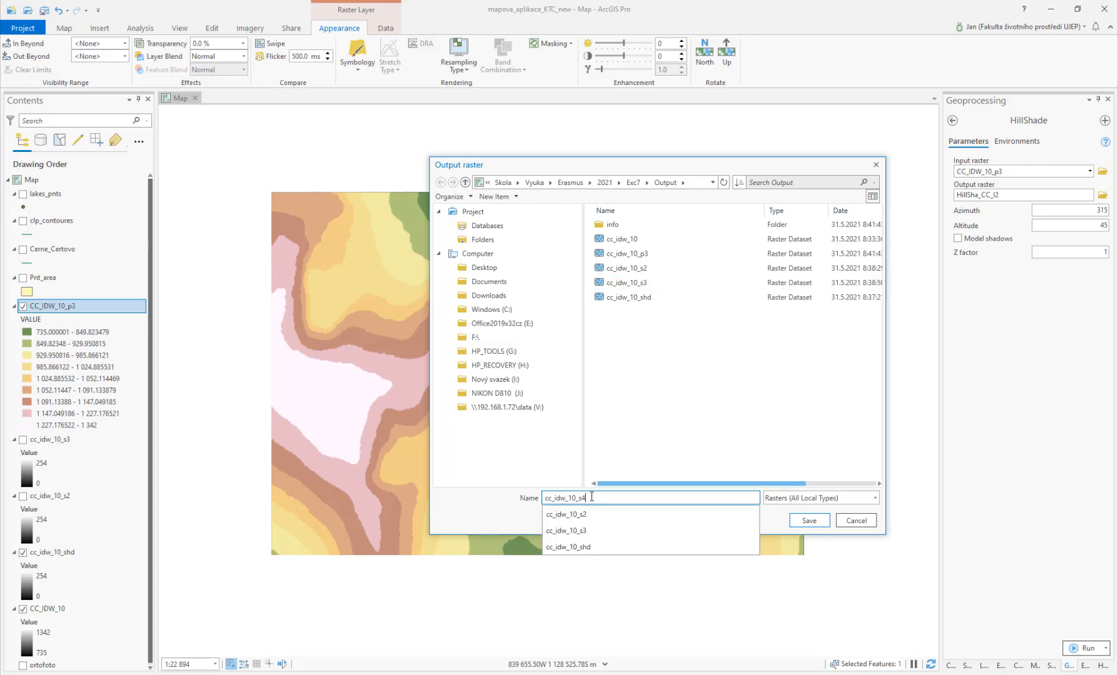
text(4)
click(809, 520)
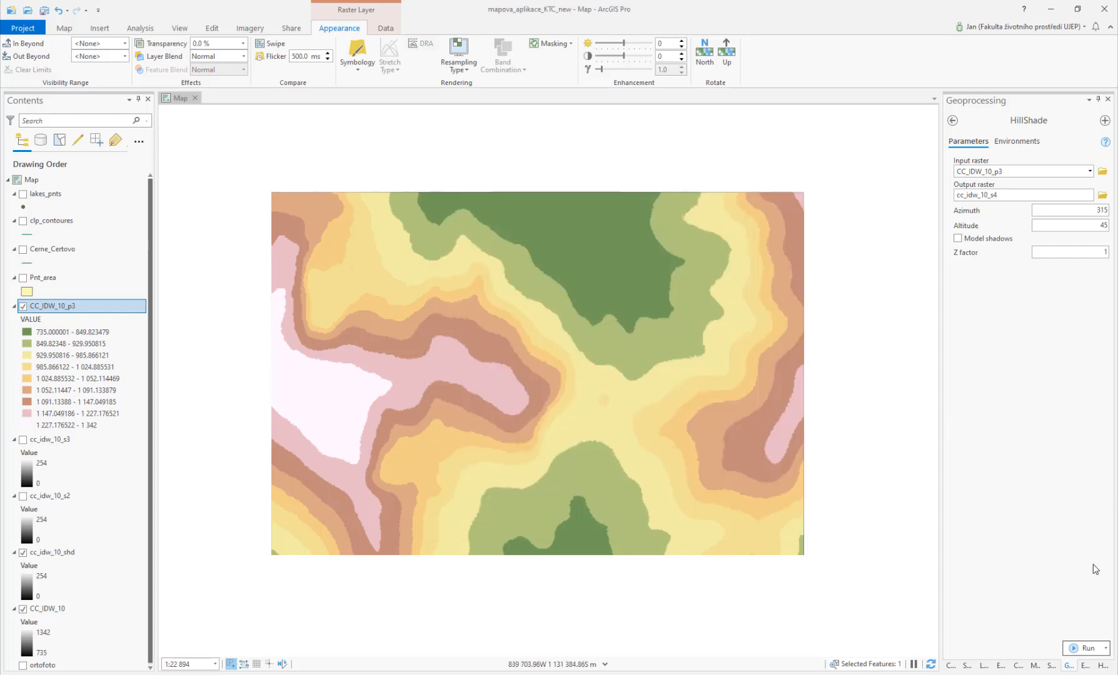
click(1074, 650)
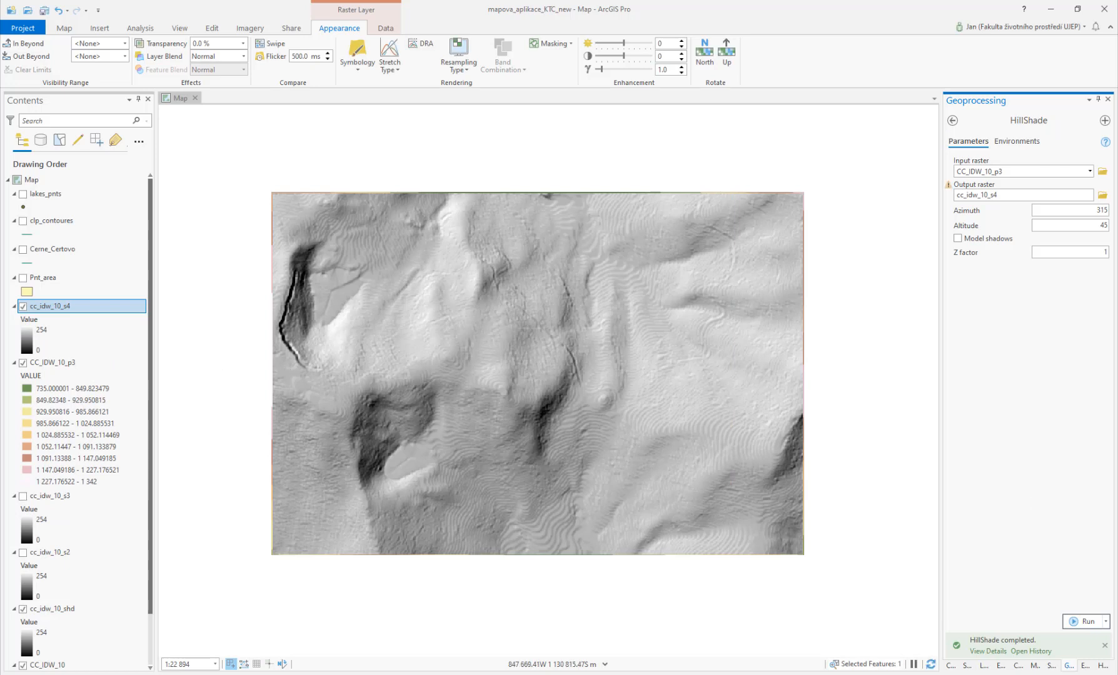
Step: Hide the CC_IDW_10_p3 layer and swipe across the new hillshade while zooming to compare it with the layer below
click(22, 363)
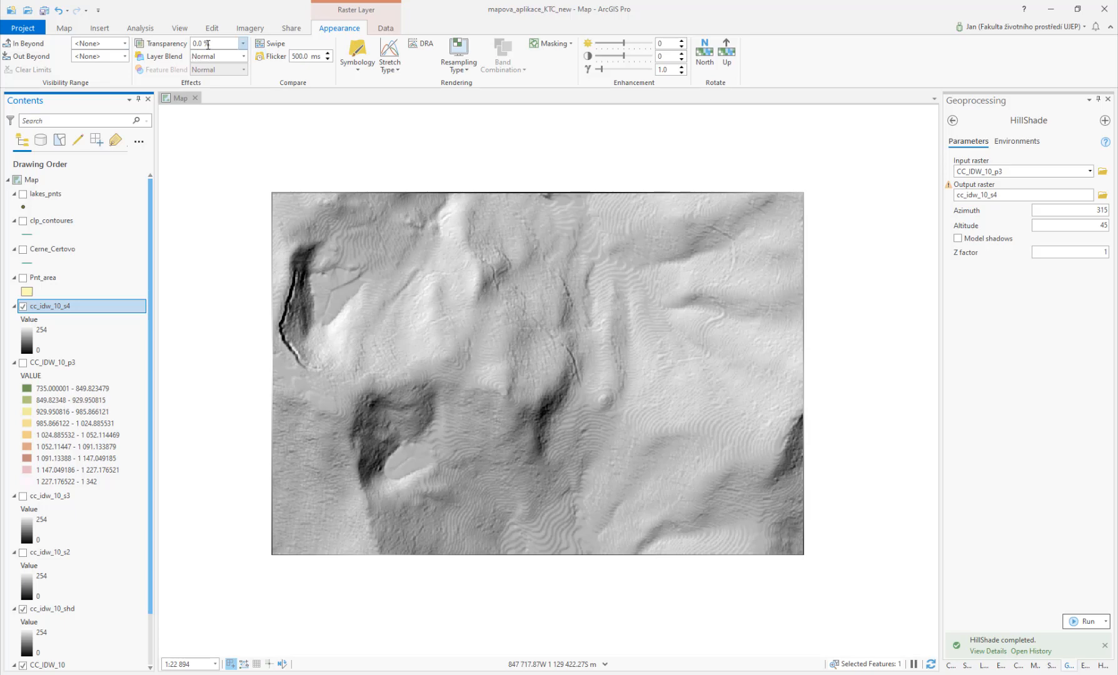
click(263, 45)
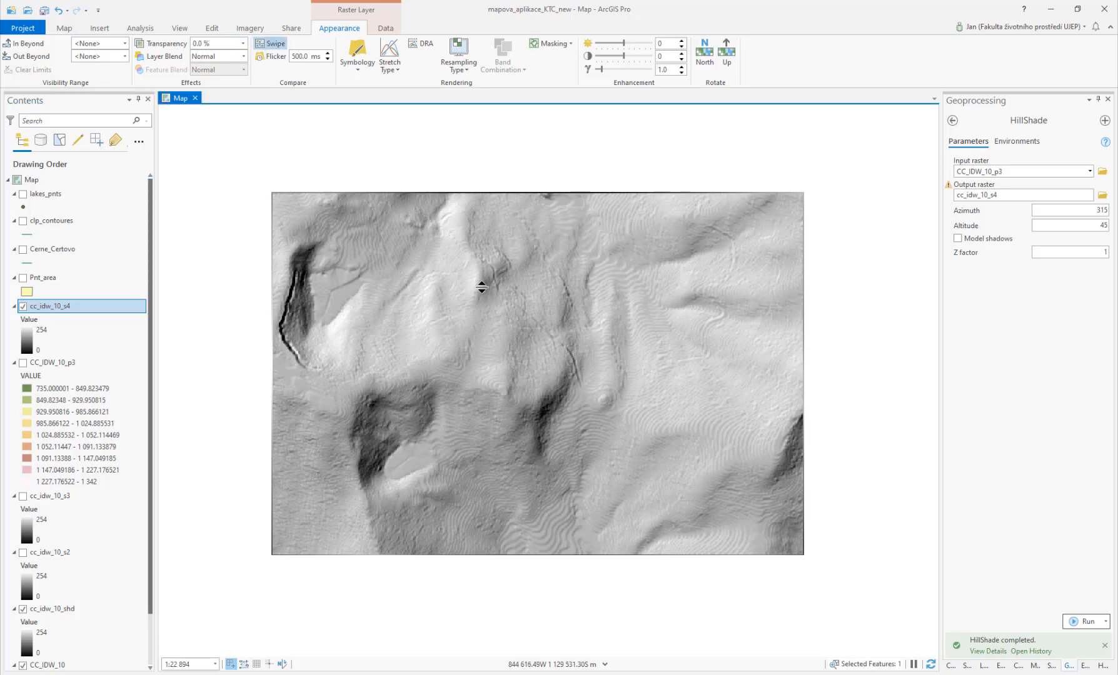
drag(519, 558, 545, 549)
scroll(481, 456, up, 2)
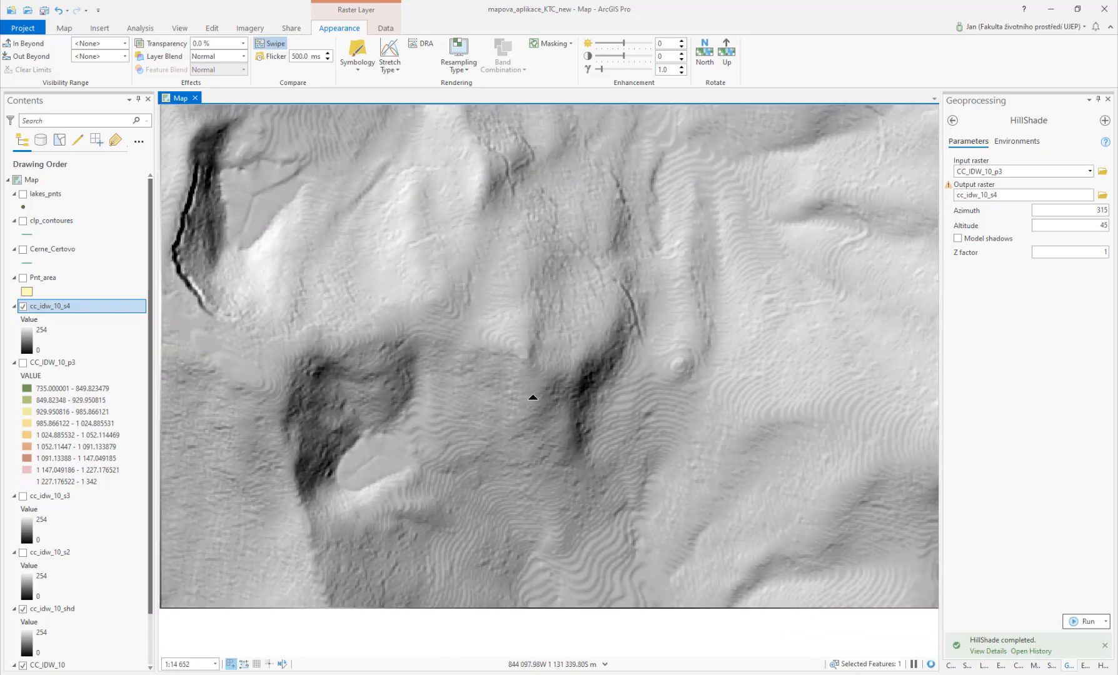
mouse_move(596, 182)
mouse_down()
mouse_move(579, 281)
mouse_move(574, 576)
mouse_move(589, 164)
mouse_move(557, 554)
mouse_move(602, 220)
mouse_move(576, 517)
mouse_move(576, 193)
mouse_move(534, 339)
mouse_move(510, 616)
mouse_move(573, 238)
mouse_move(554, 255)
mouse_move(542, 576)
mouse_move(557, 244)
mouse_move(575, 331)
mouse_up()
scroll(603, 247, up, 2)
scroll(562, 257, down, 2)
scroll(574, 331, down, 4)
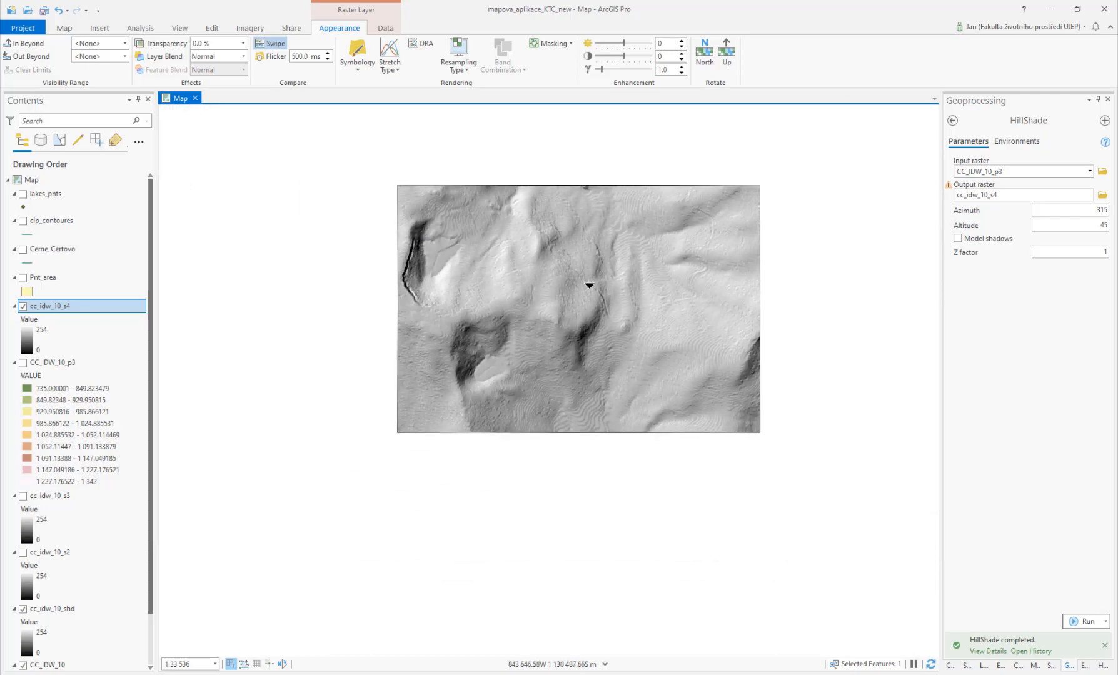
scroll(569, 365, up, 4)
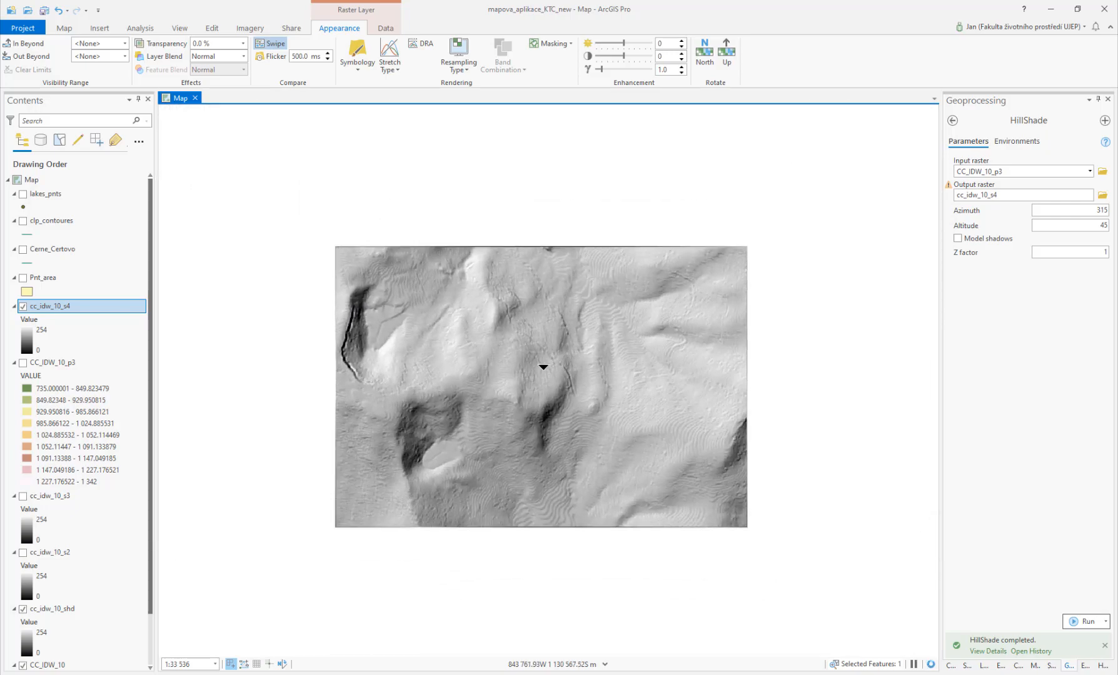
scroll(544, 367, down, 2)
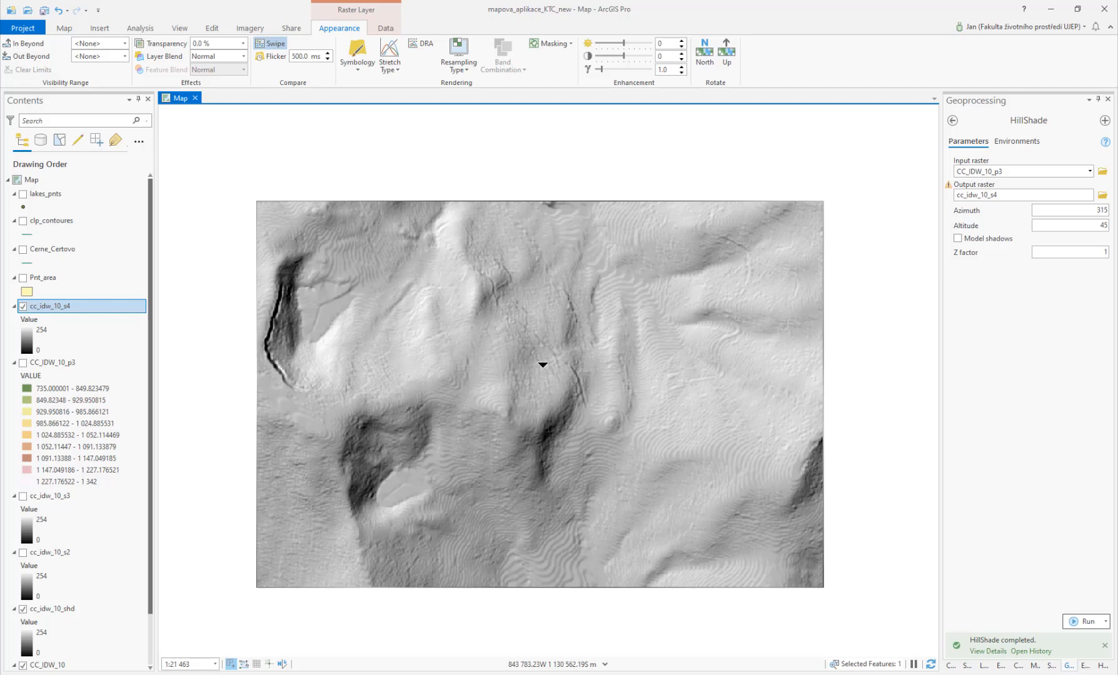
Step: Open the Spline interpolation tool from the 3D Analyst toolbox and set lakes_pnts as its input point features
click(952, 122)
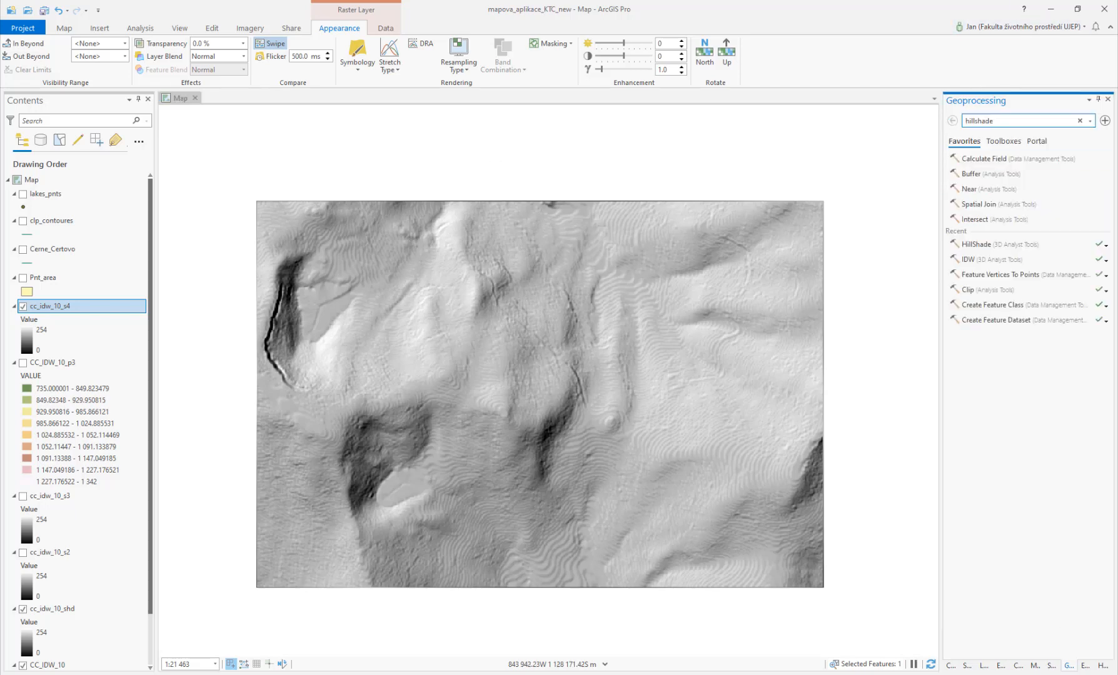
click(1001, 142)
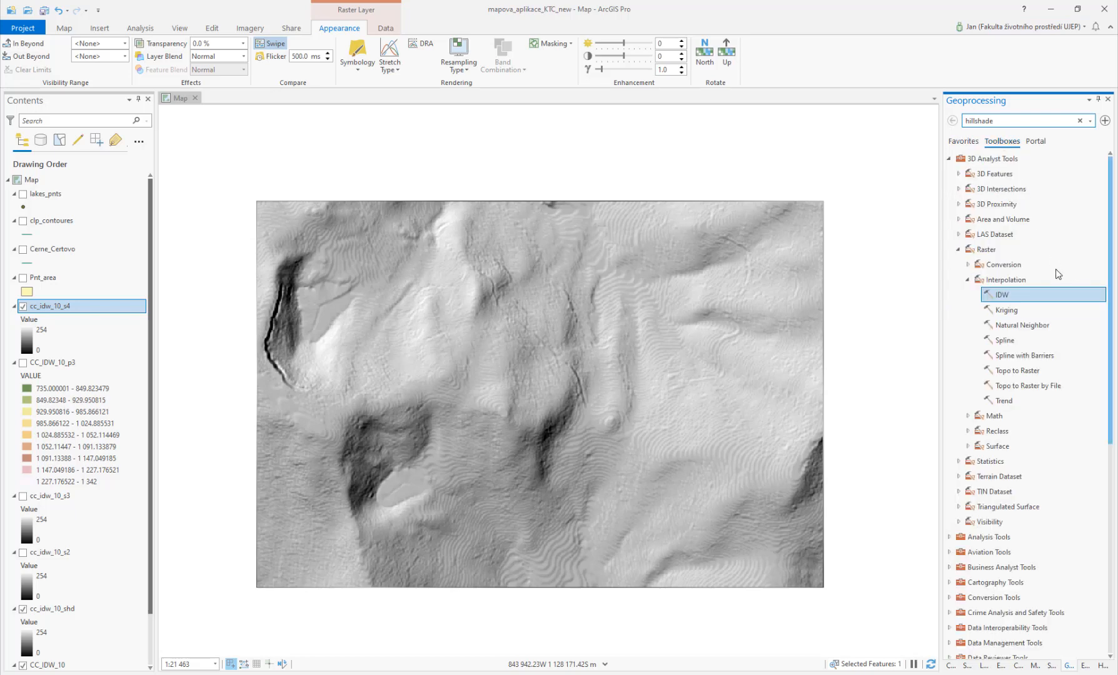
click(1007, 343)
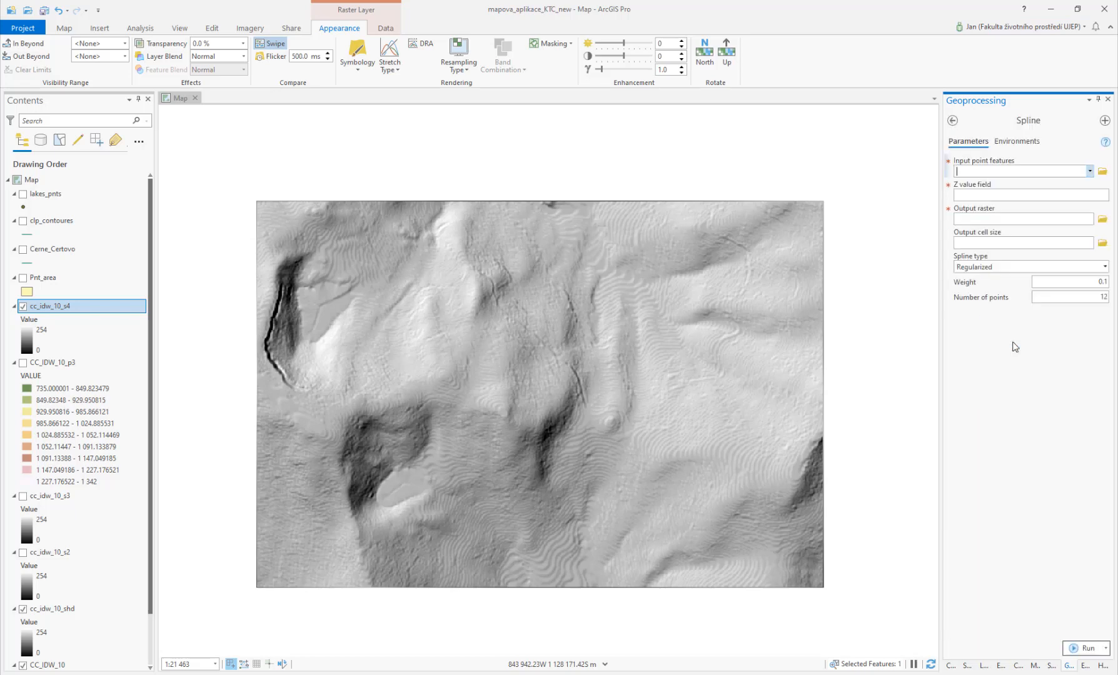
click(952, 120)
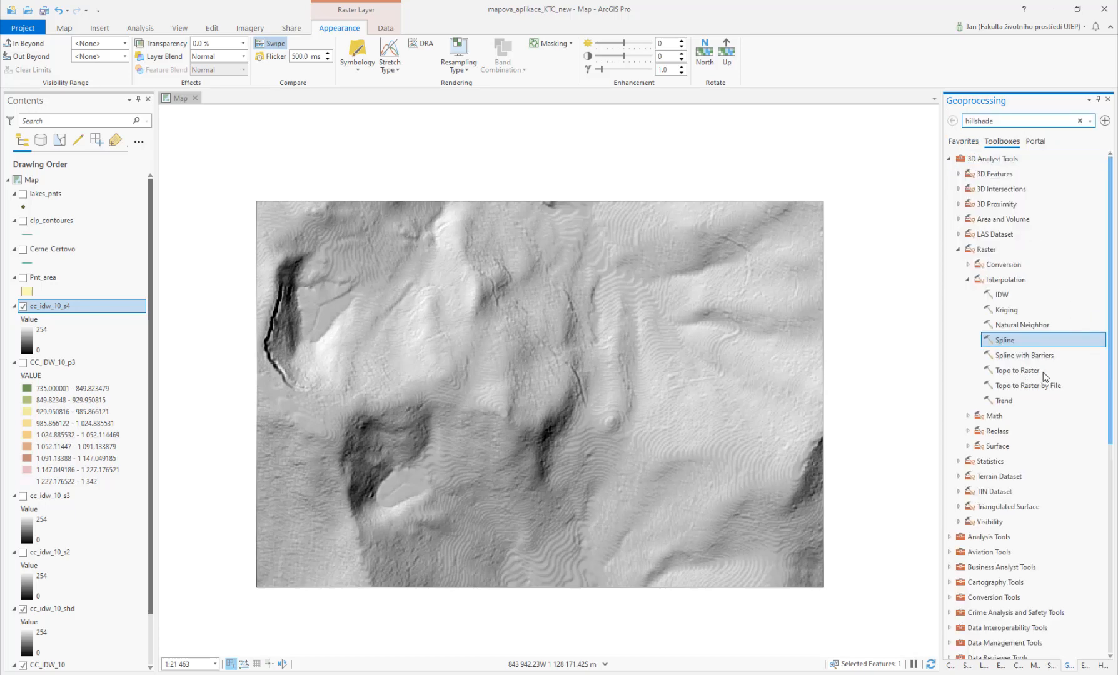
click(1014, 341)
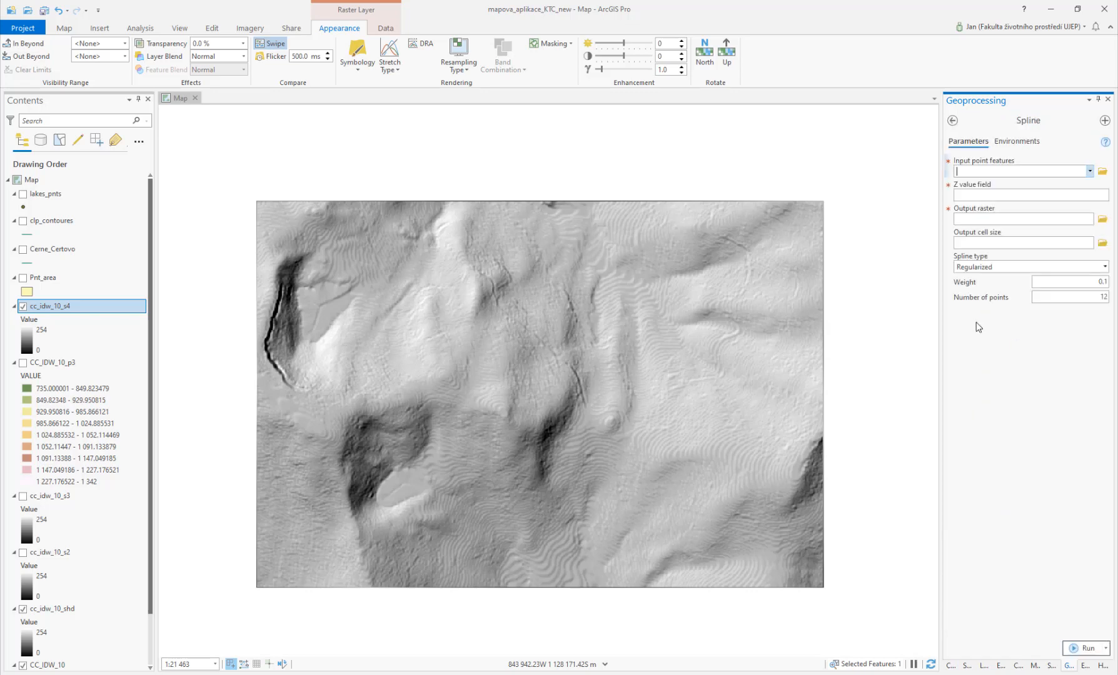
click(1089, 171)
click(1024, 185)
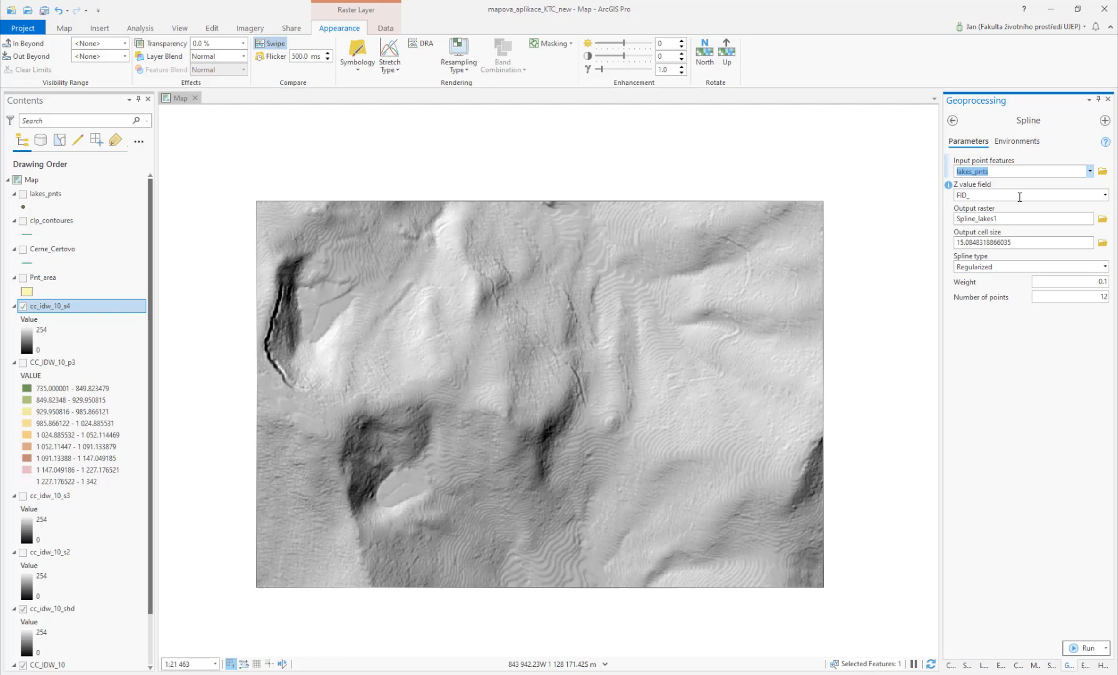
Step: Set the Spline Z value field to Z and save the output raster as CC_spl_10 in the Output folder
click(1102, 196)
click(1102, 196)
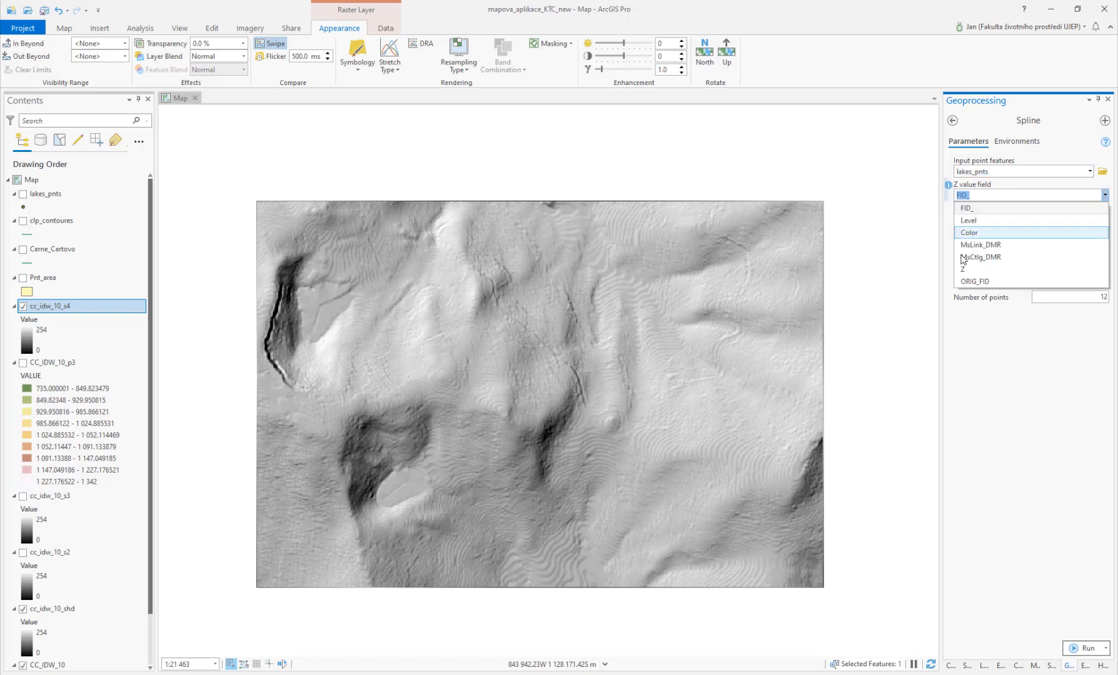
click(963, 271)
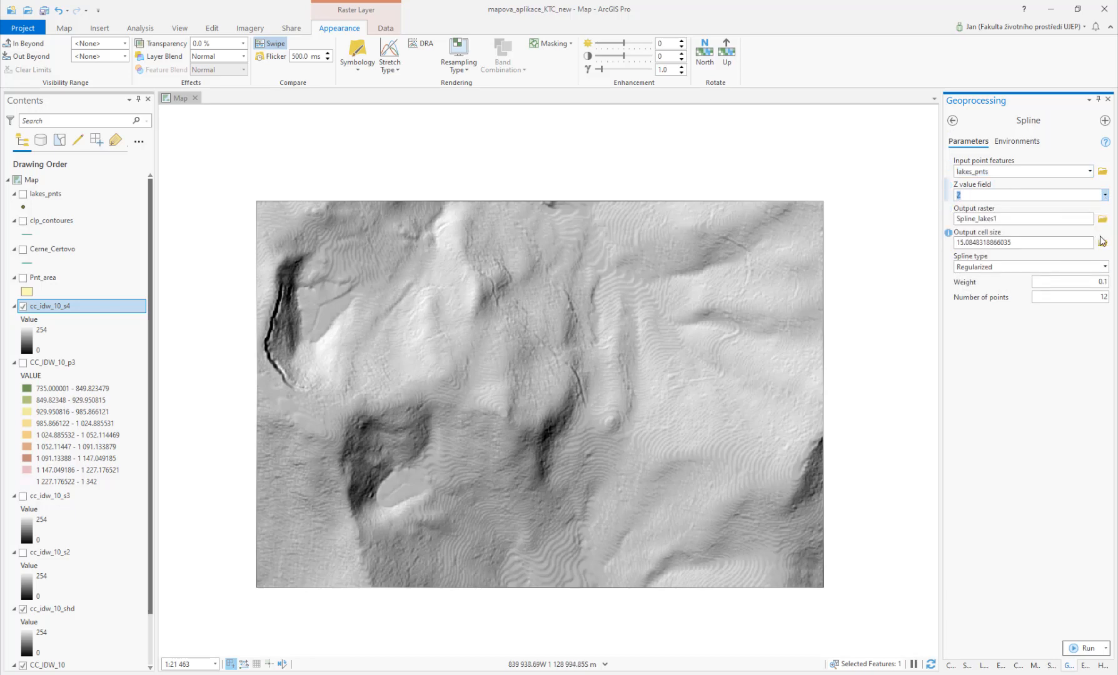
click(1102, 220)
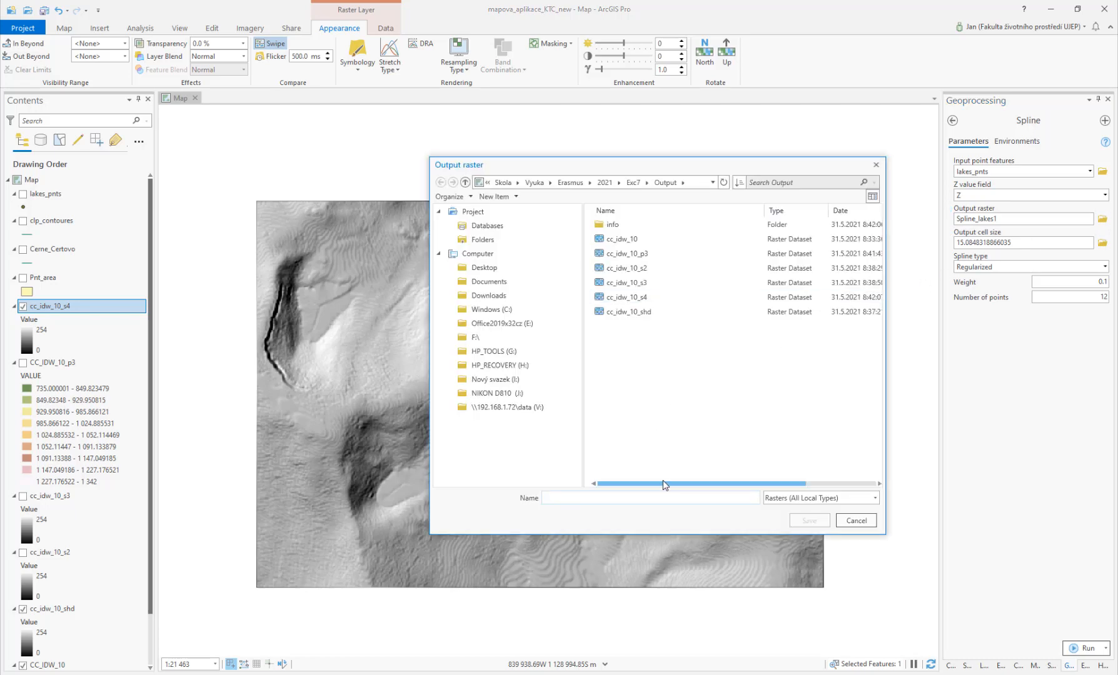
text(CC_spl_)
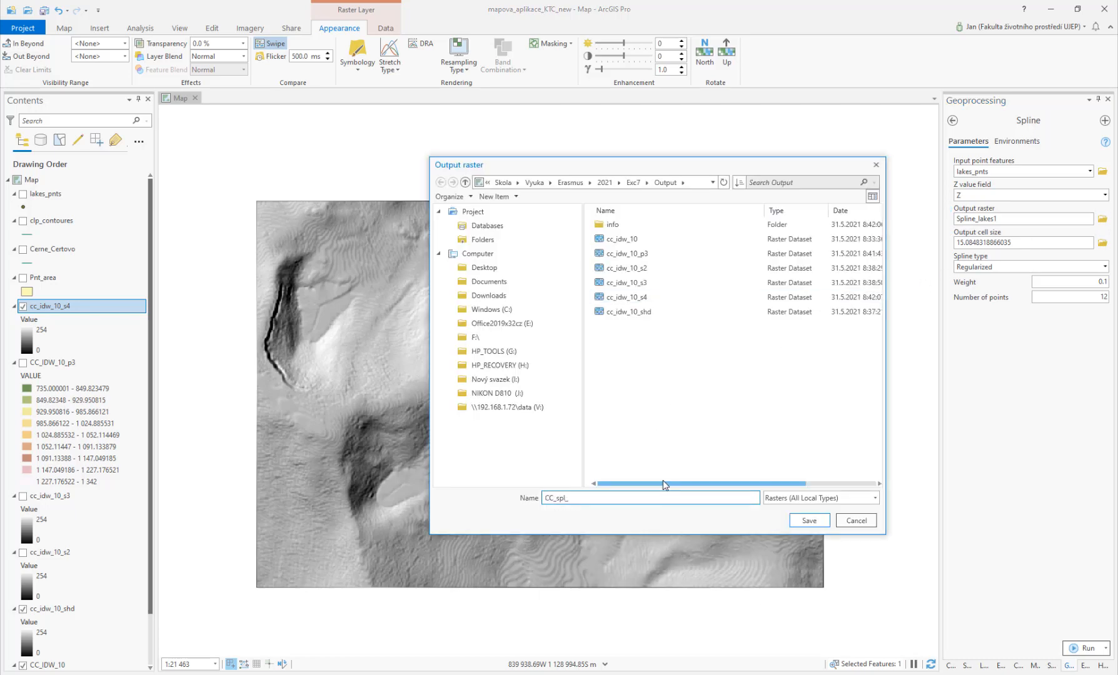
text(10)
click(808, 520)
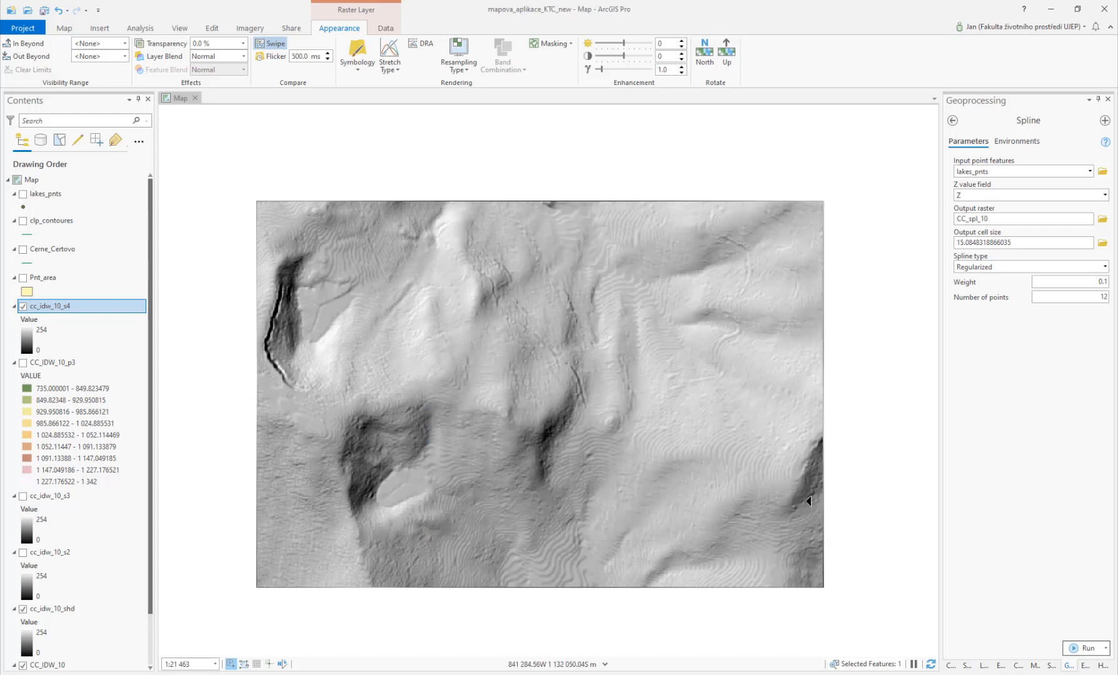
Step: Set the Spline output cell size to 10
double_click(1030, 242)
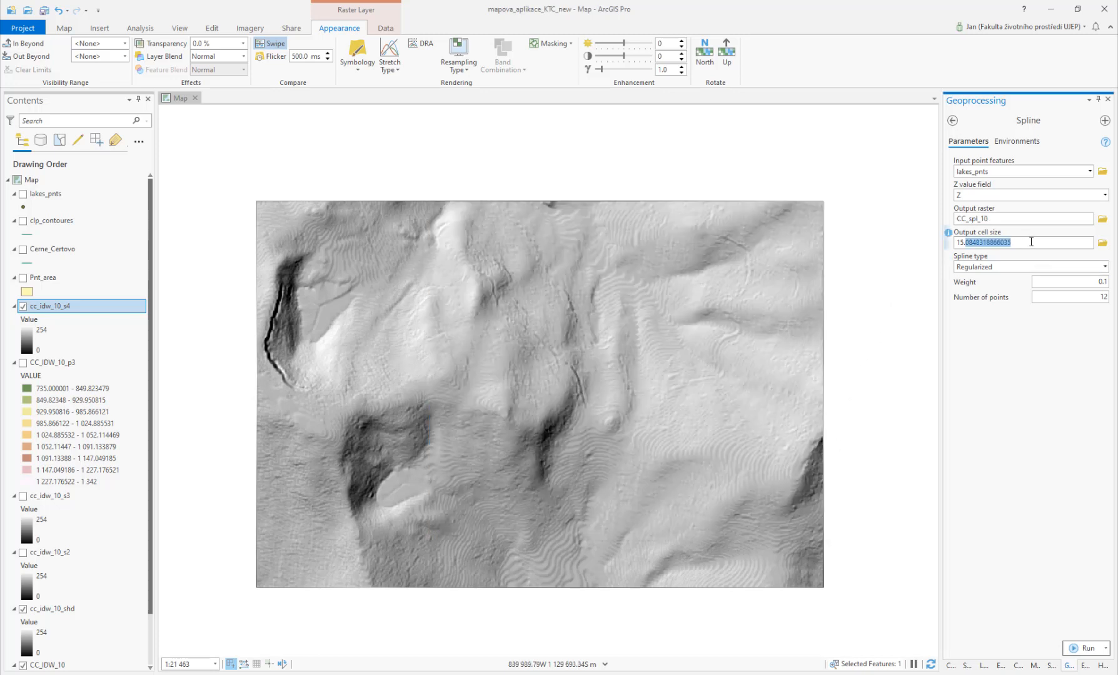
drag(1031, 242, 946, 259)
text(10)
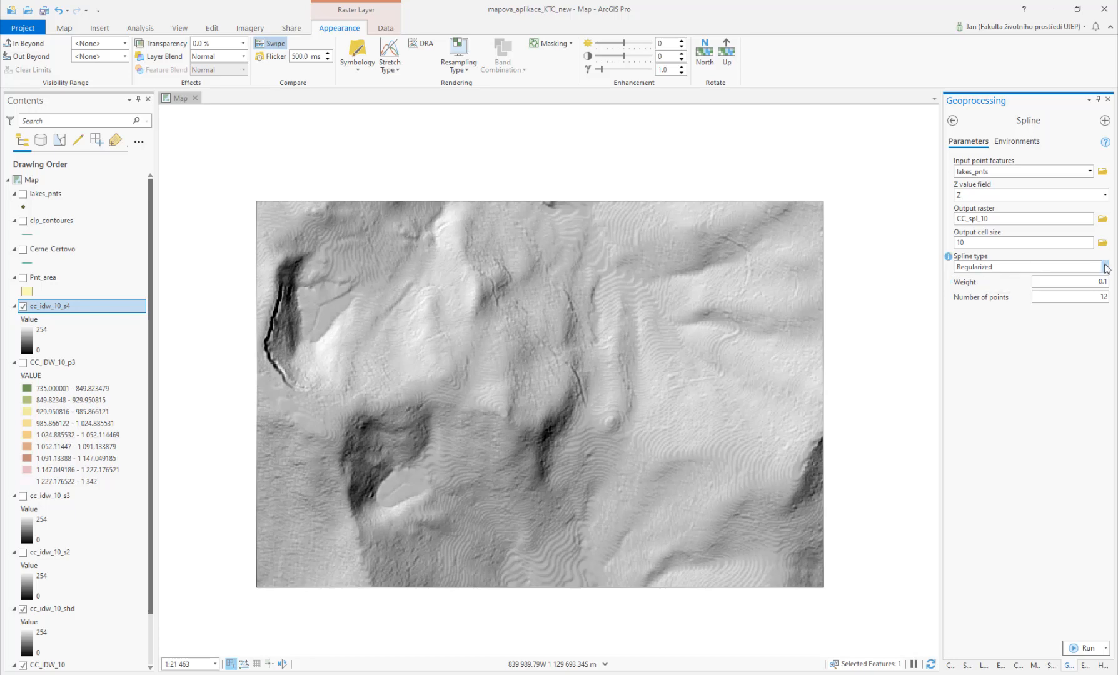
click(1106, 267)
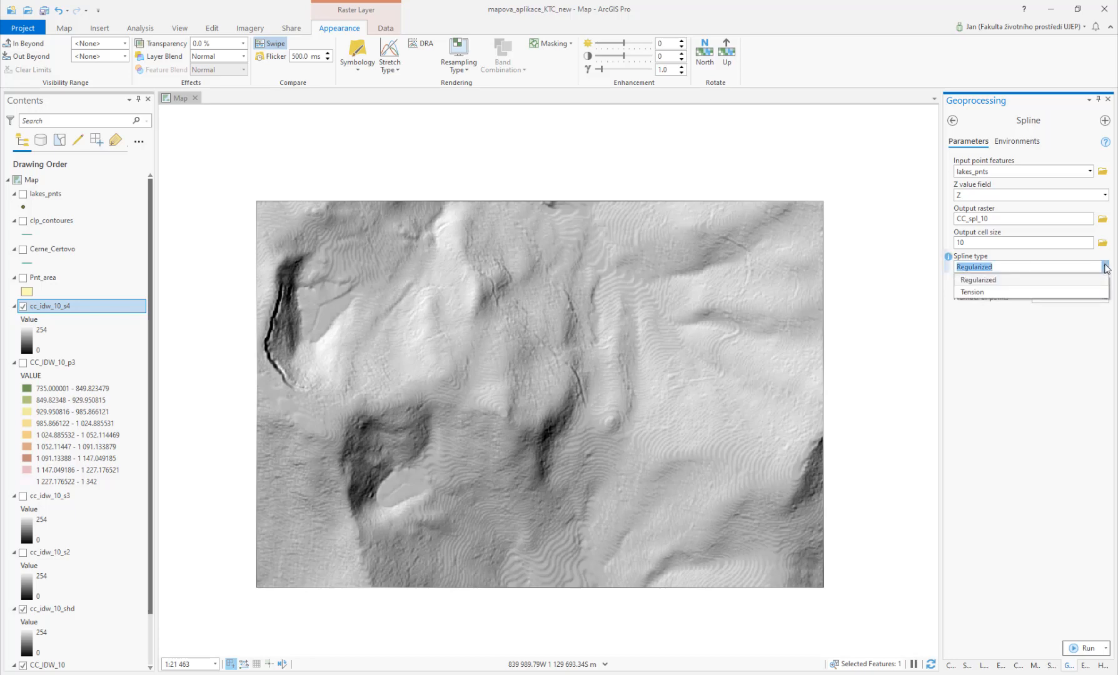
click(1017, 383)
Step: Set the spline type to Tension and run the Spline tool
mouse_move(949, 259)
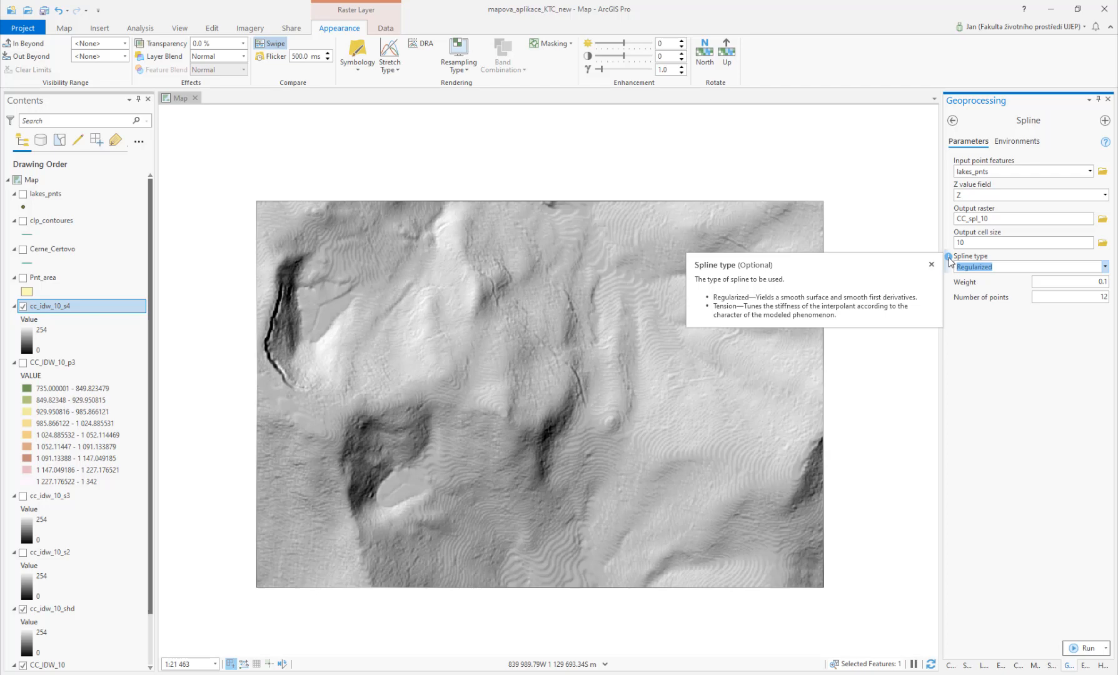
click(1010, 268)
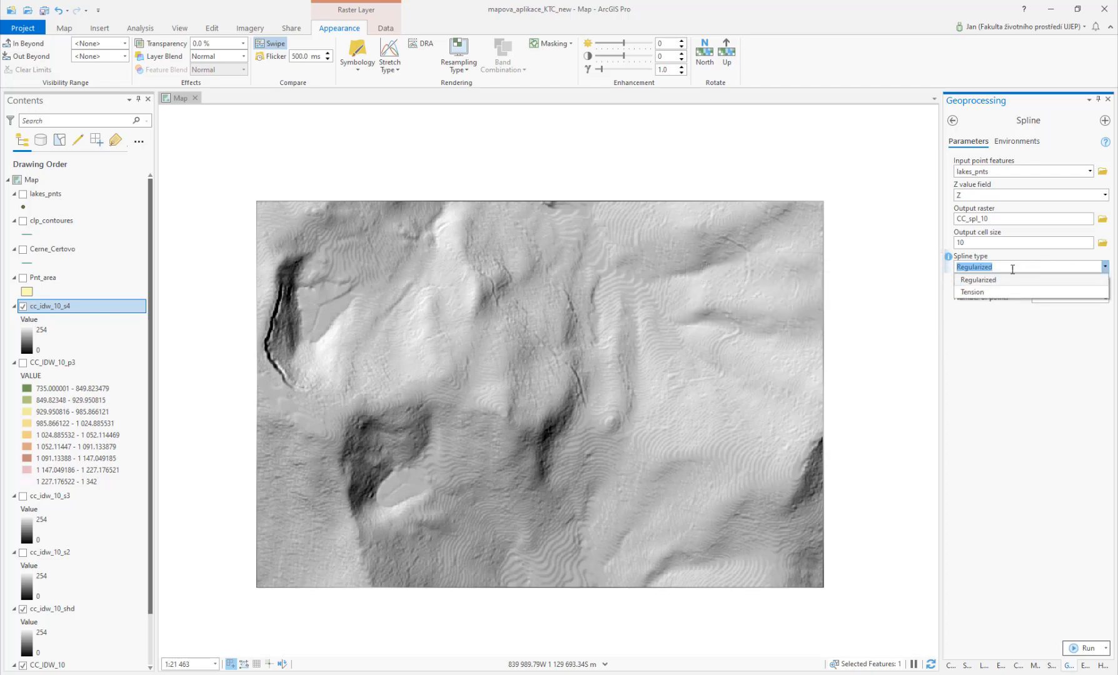
click(982, 292)
mouse_move(950, 283)
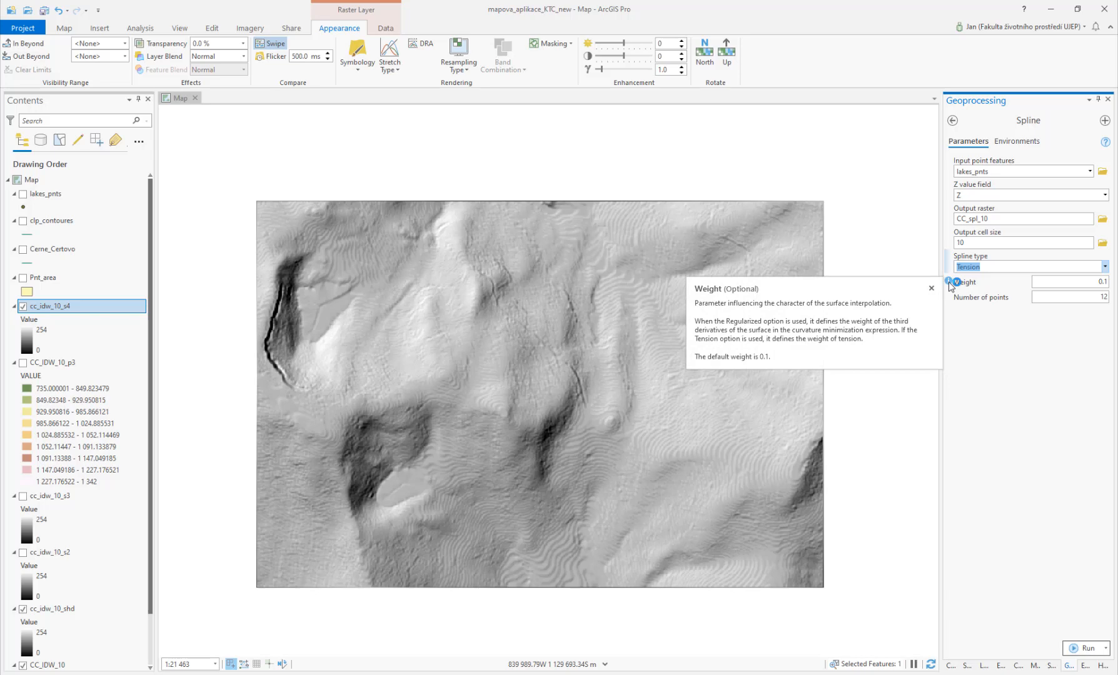
click(973, 352)
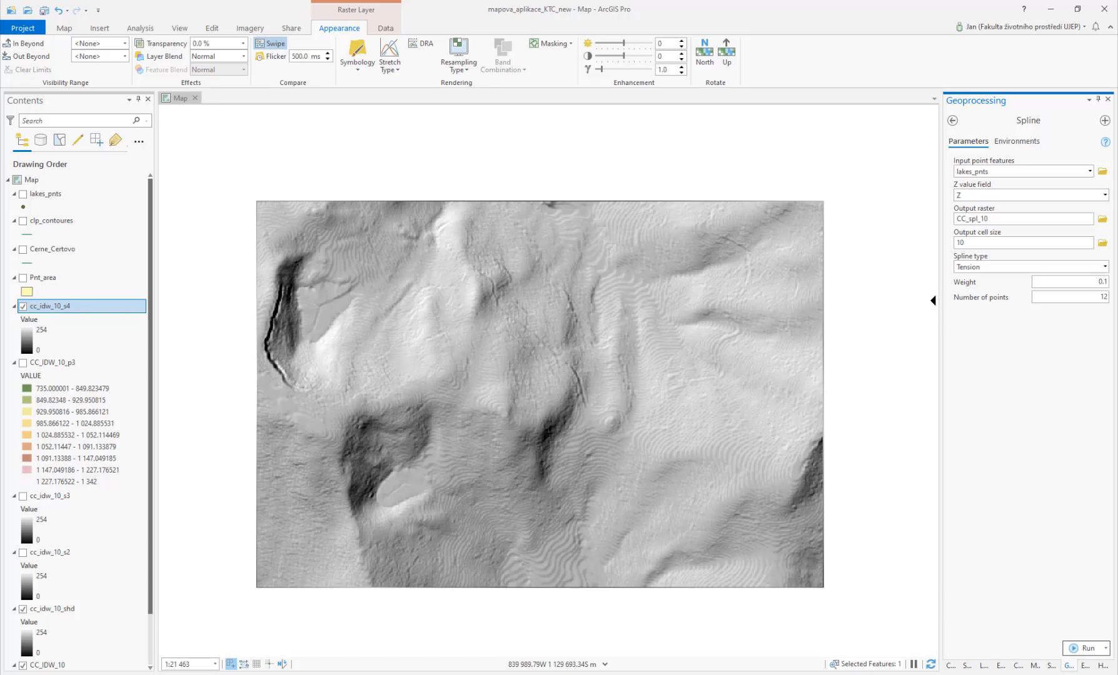
mouse_move(973, 288)
click(1087, 647)
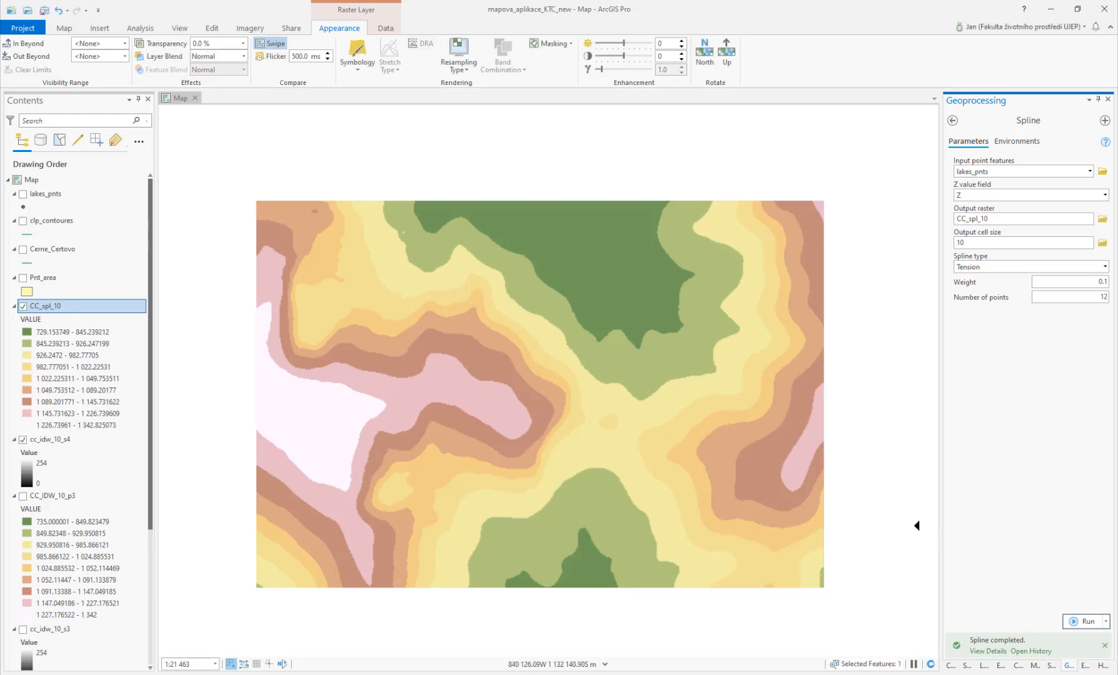
Step: Search for and open the 3D Analyst HillShade tool, setting its input raster to CC_spl_10
click(952, 121)
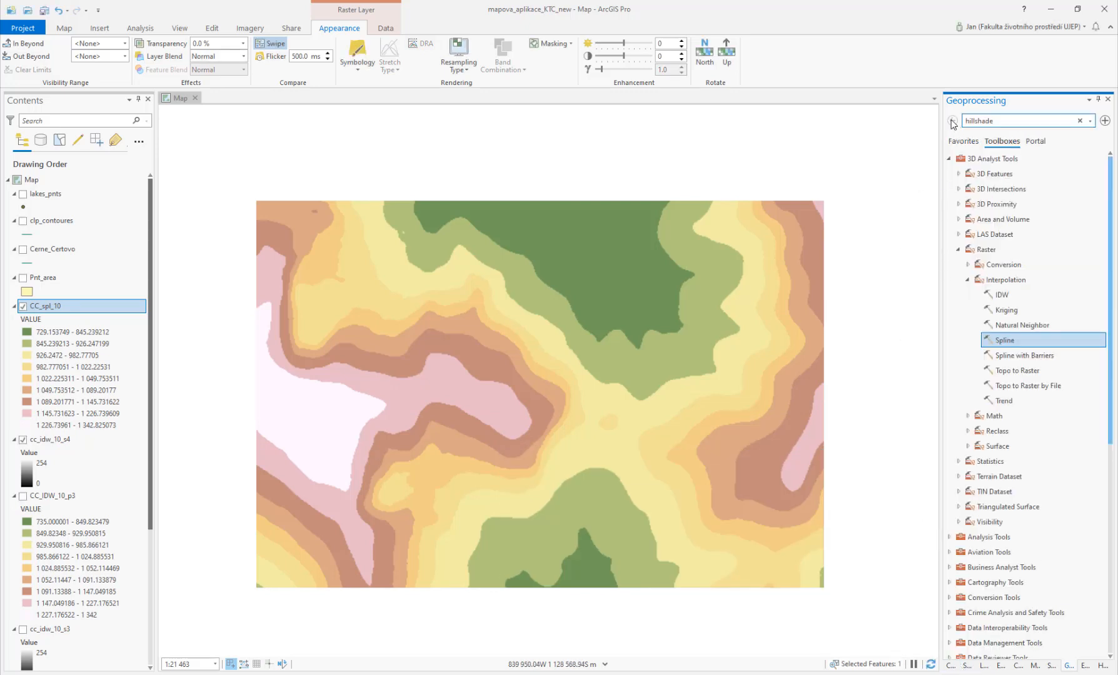
click(1006, 122)
text(hillshade)
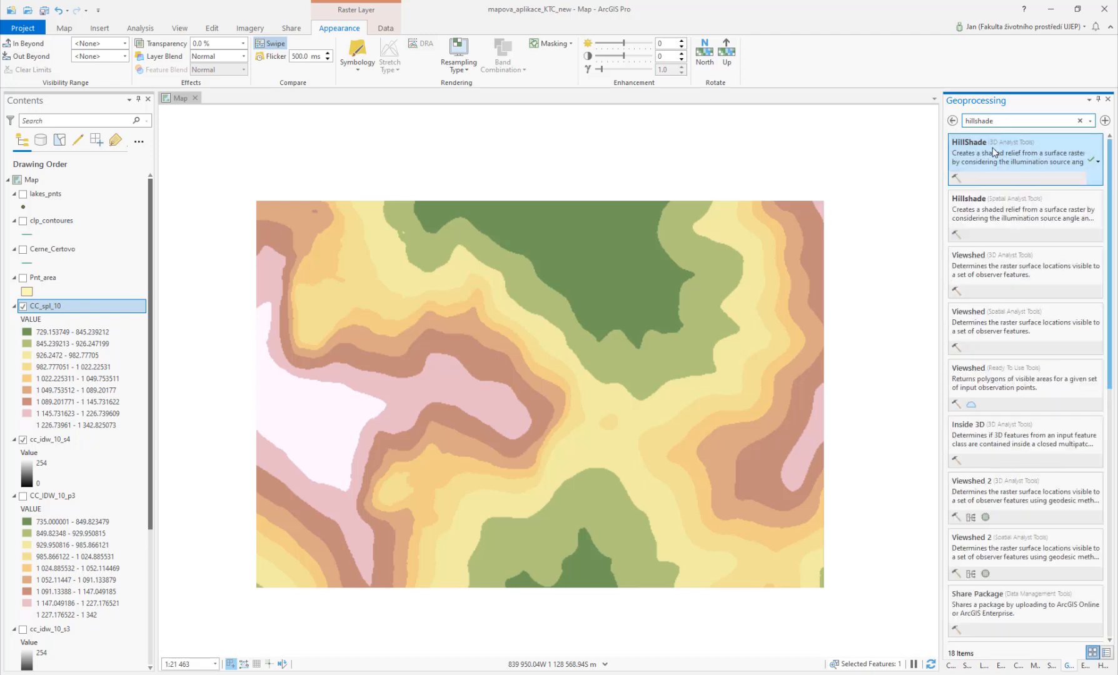
click(994, 153)
click(1091, 173)
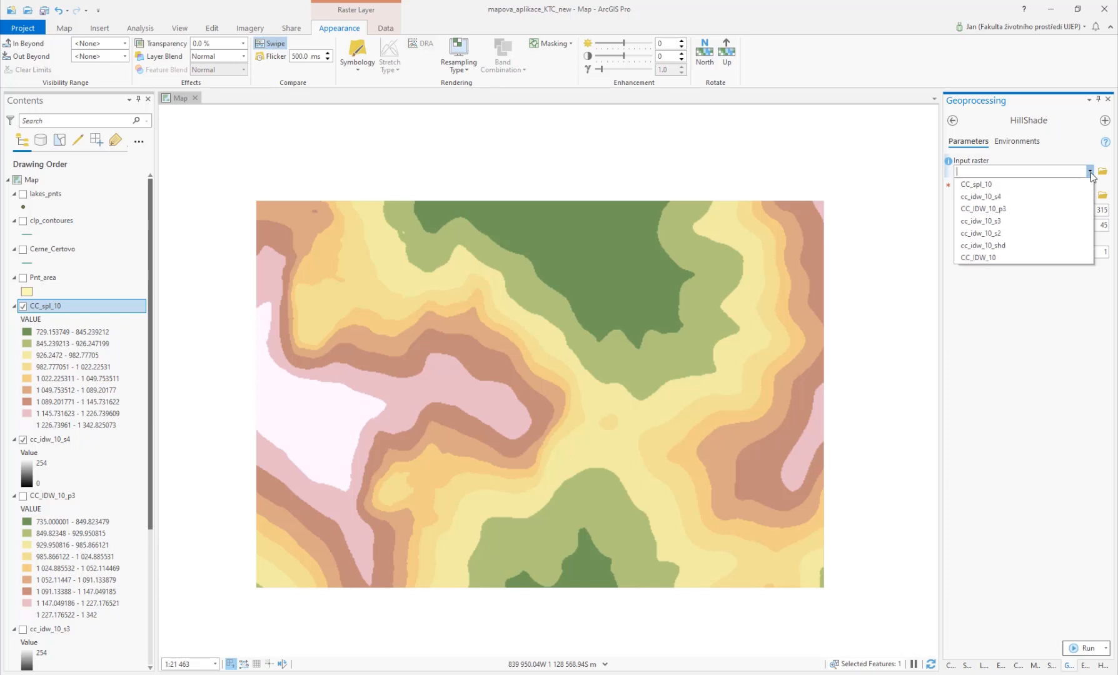
click(988, 184)
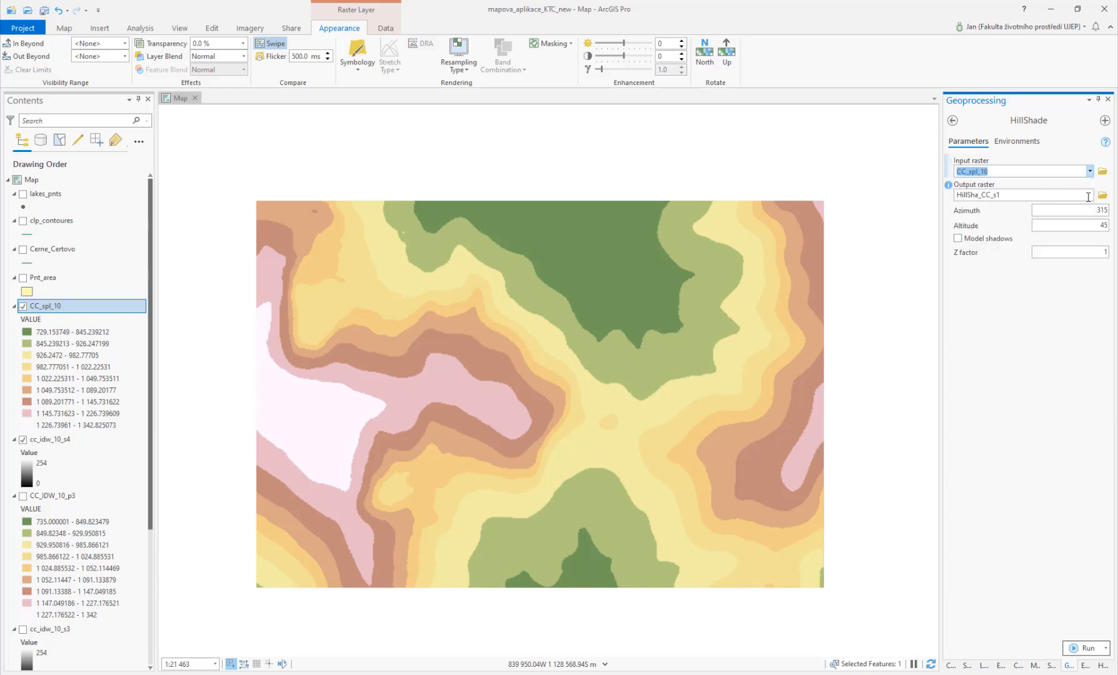
Step: Save the hillshade output as cc_spl_shd in the Output folder and run HillShade
click(1102, 195)
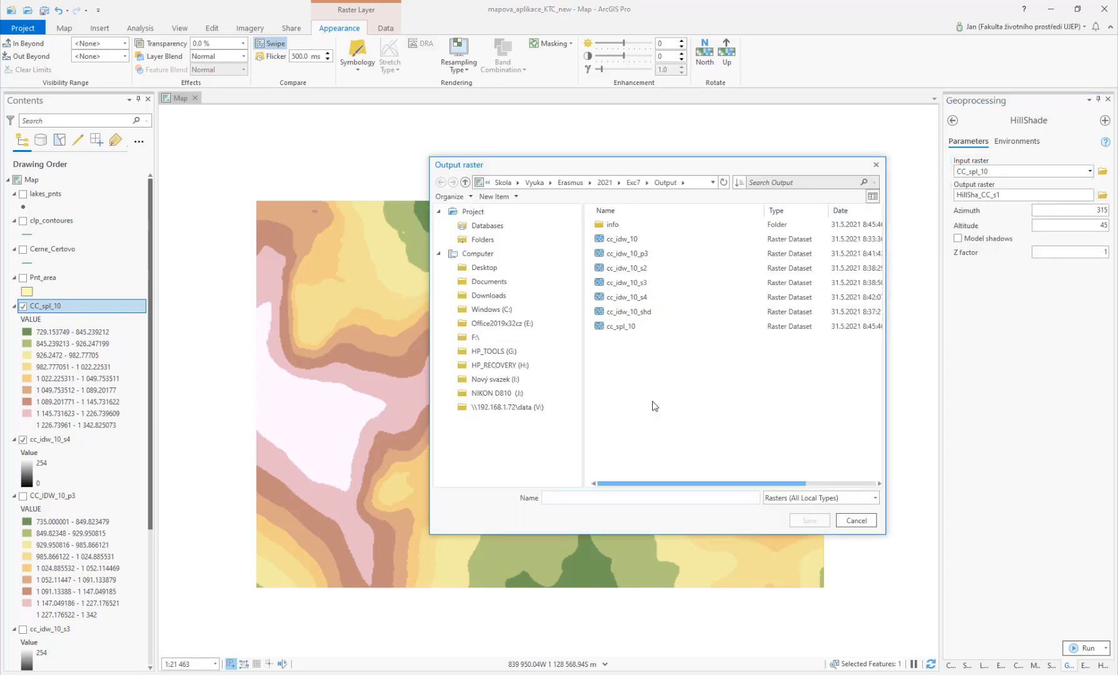
text(cc)
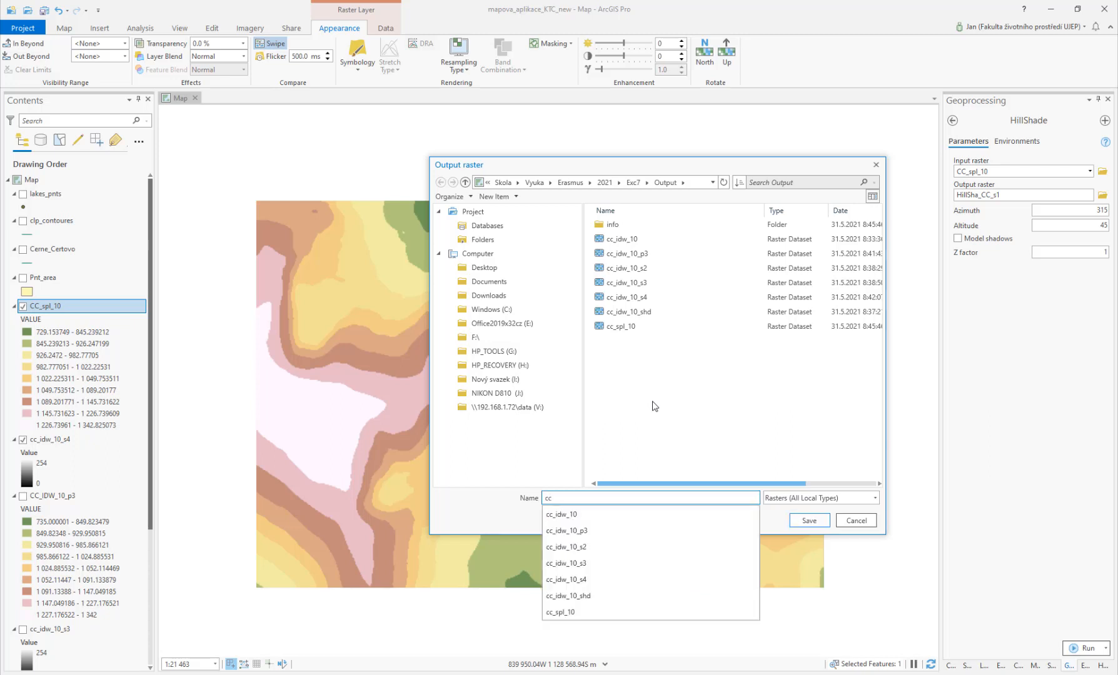
text(_spl_shd)
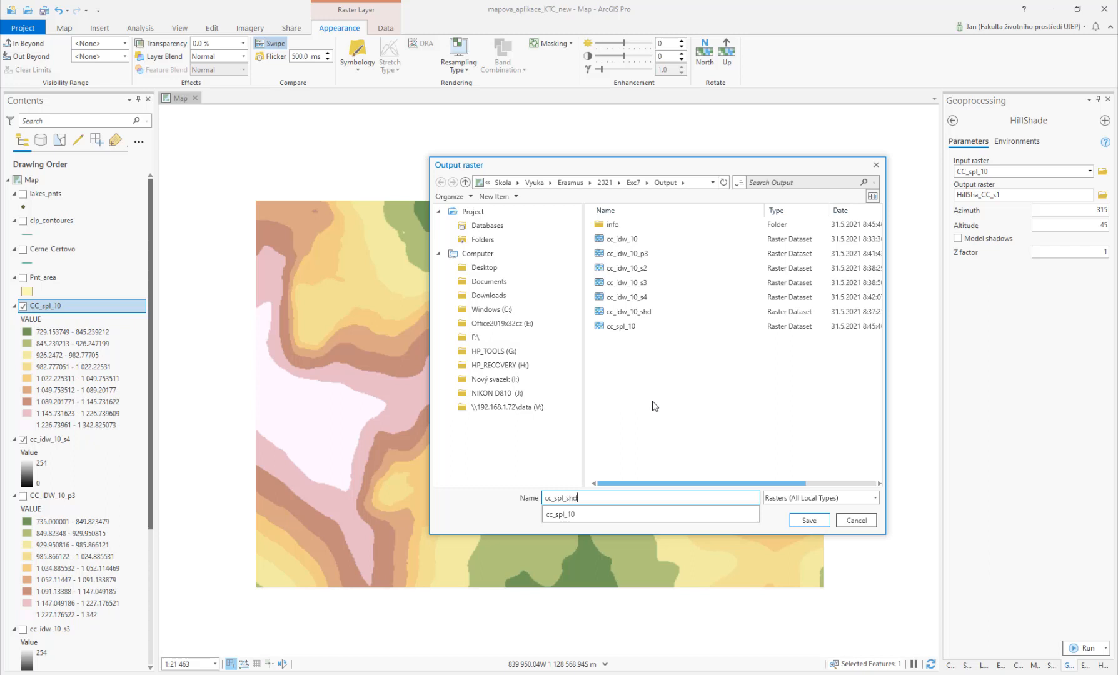
key(Return)
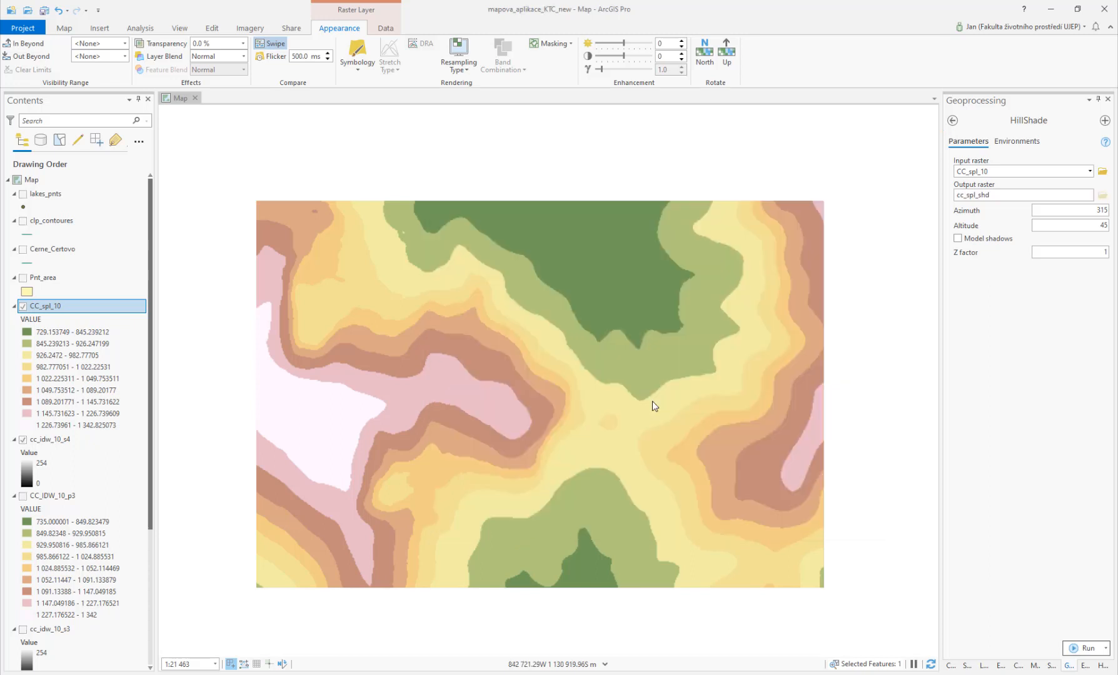
click(1084, 646)
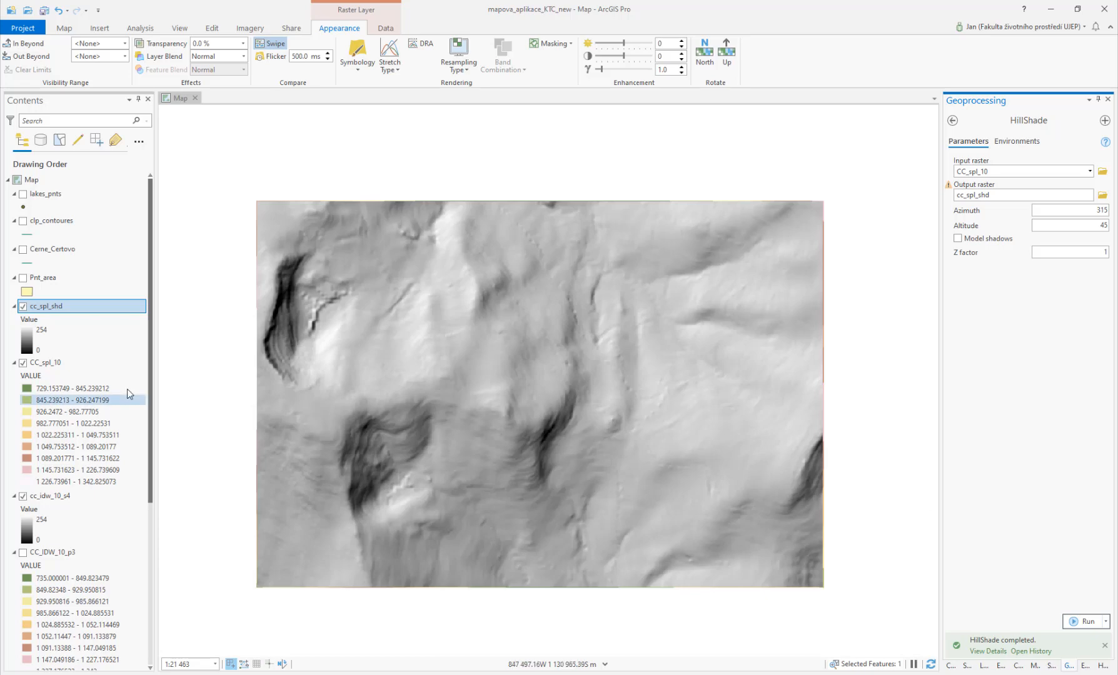
Step: Hide the CC_spl_10 layer and swipe across the spline hillshade to compare it with the IDW hillshade below
click(23, 364)
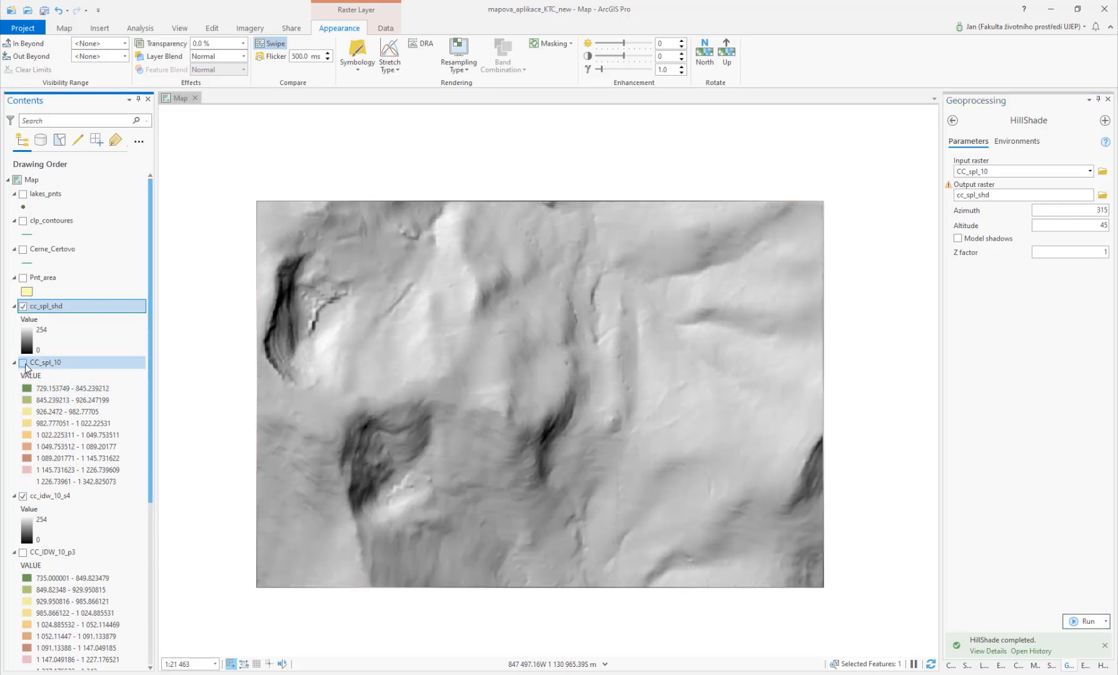
drag(273, 247, 314, 377)
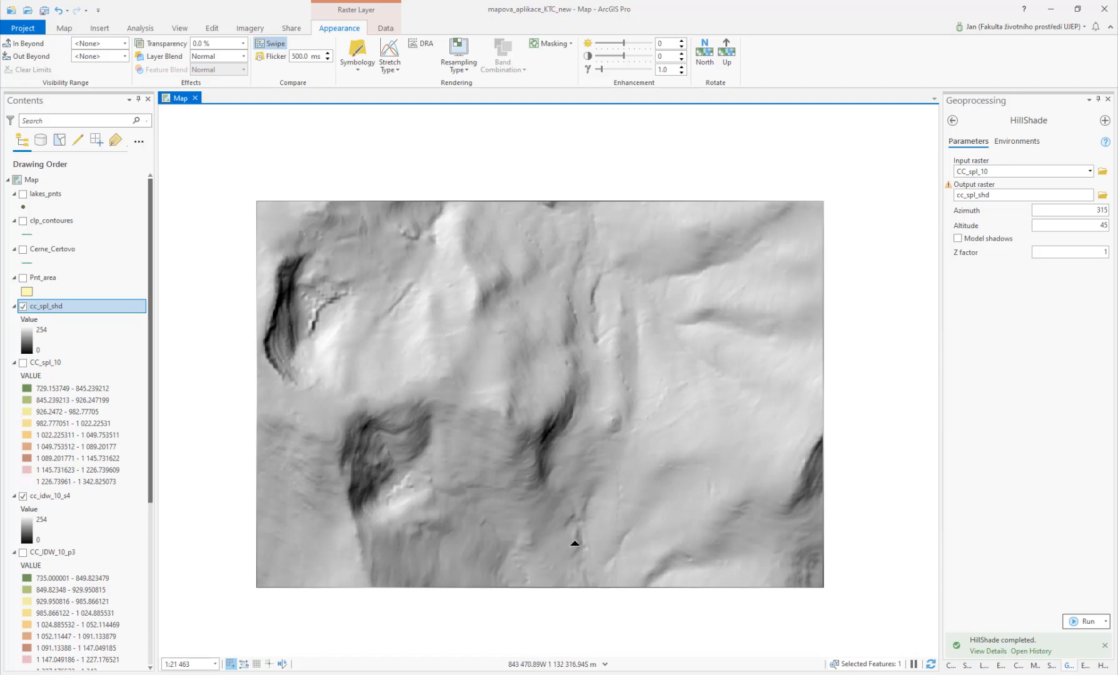
drag(314, 250, 349, 248)
drag(416, 547, 659, 549)
mouse_move(391, 529)
mouse_down()
mouse_move(392, 385)
mouse_move(408, 542)
mouse_up()
key(alt+Tab)
key(alt+Tab)
drag(0, 62, 0, 69)
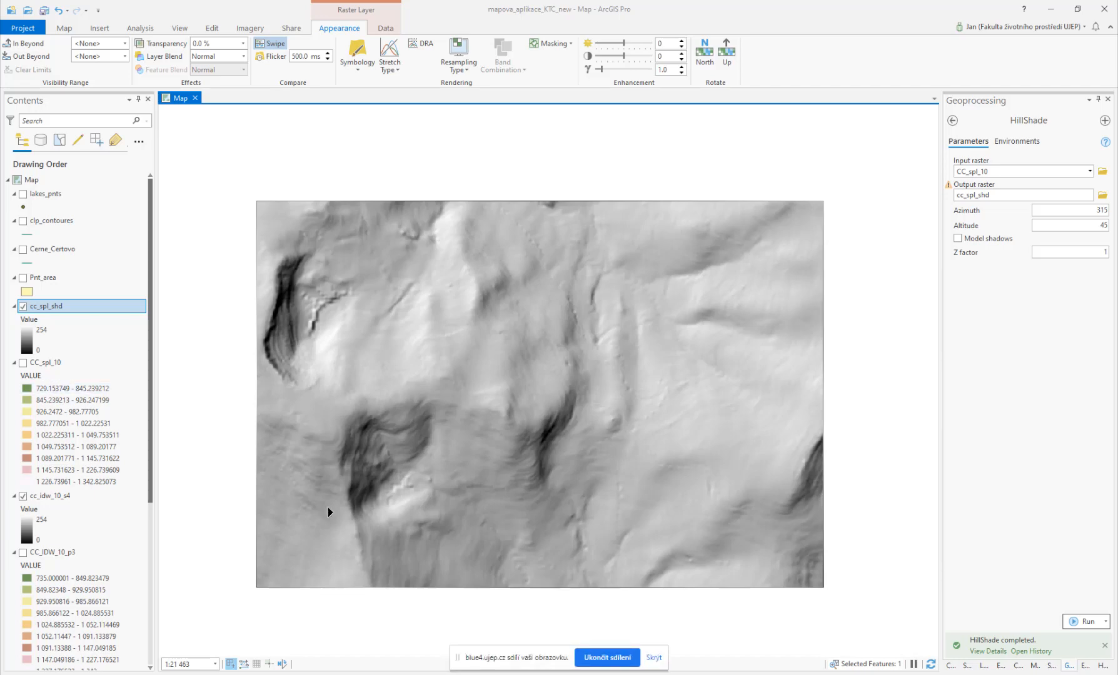
Step: Switch to Microsoft Office Visio 2007, maximize it and start a new blank drawing
key(super)
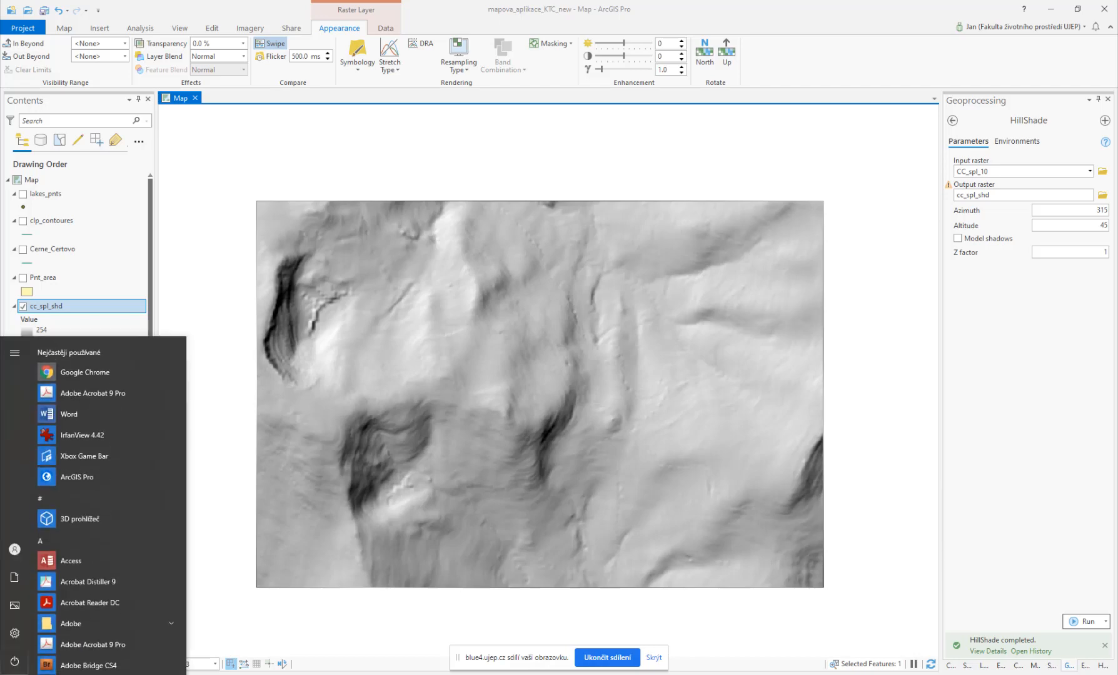
text(visio)
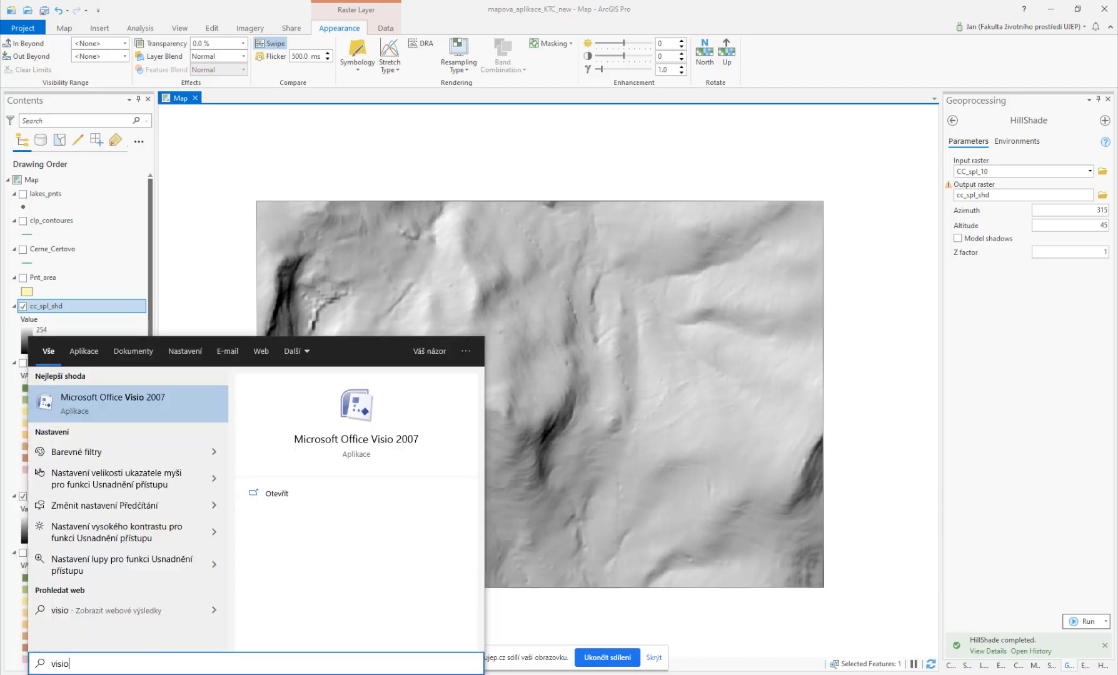
click(154, 405)
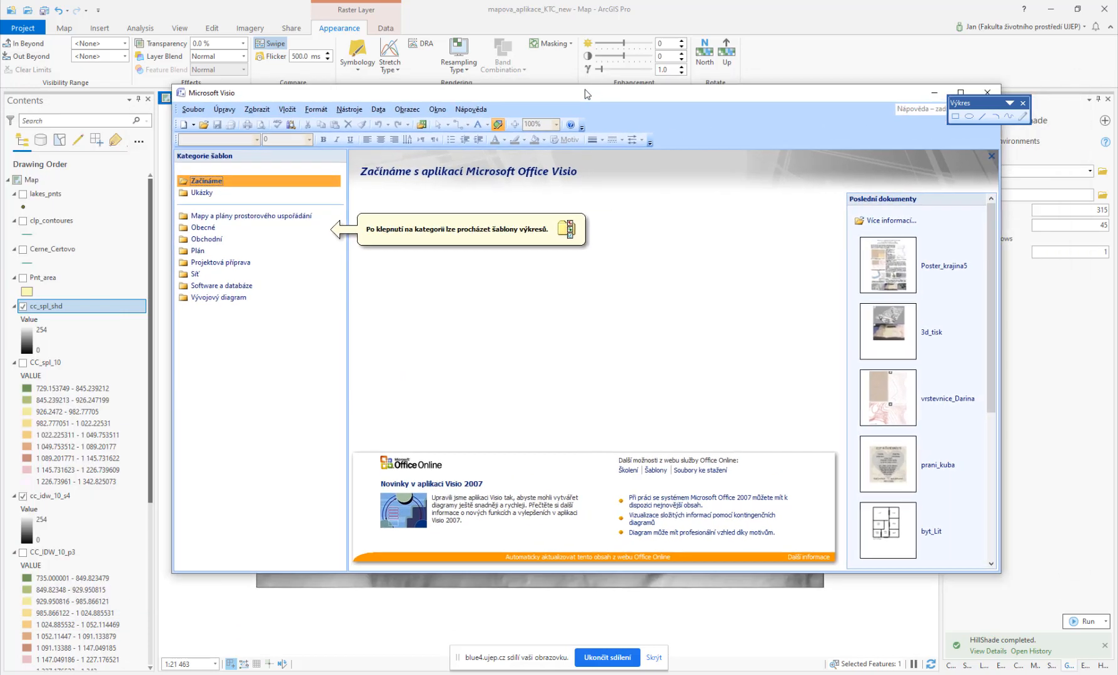
click(959, 92)
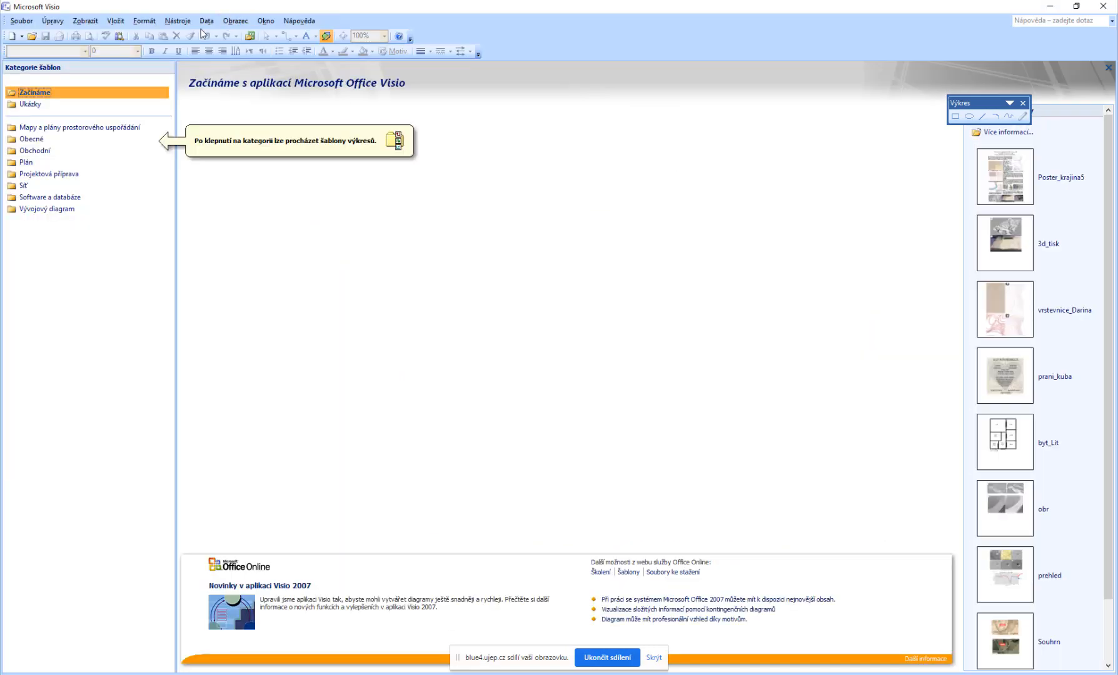
click(11, 35)
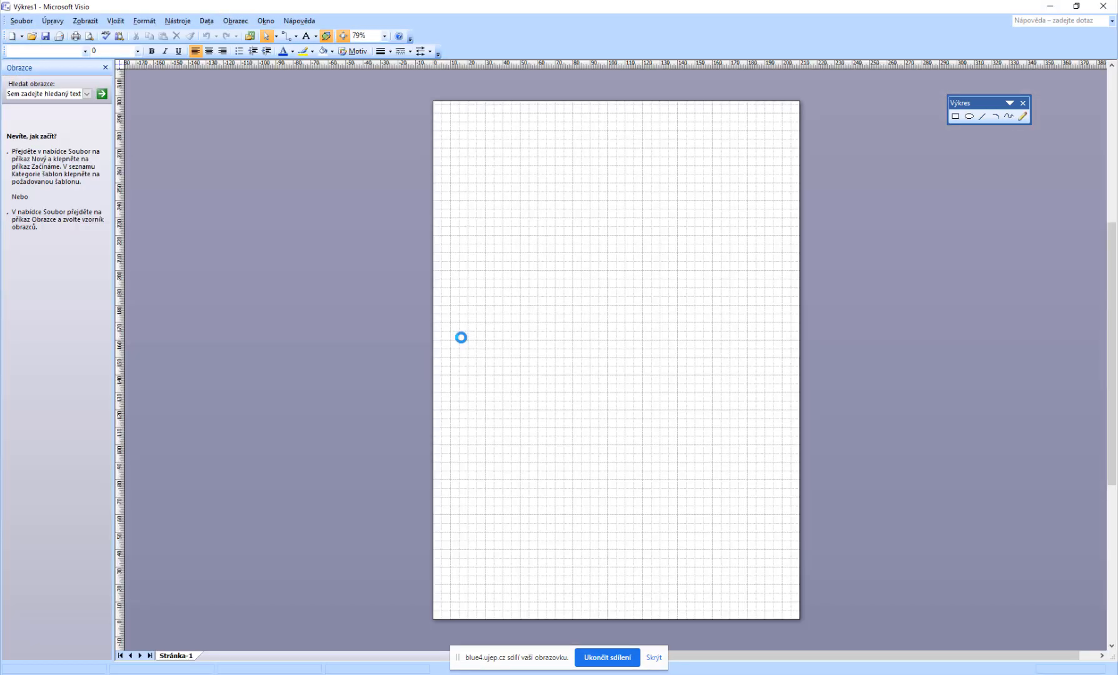
Step: Draw several small circles as sample points across the page with the Ellipse tool
scroll(612, 282, down, 1)
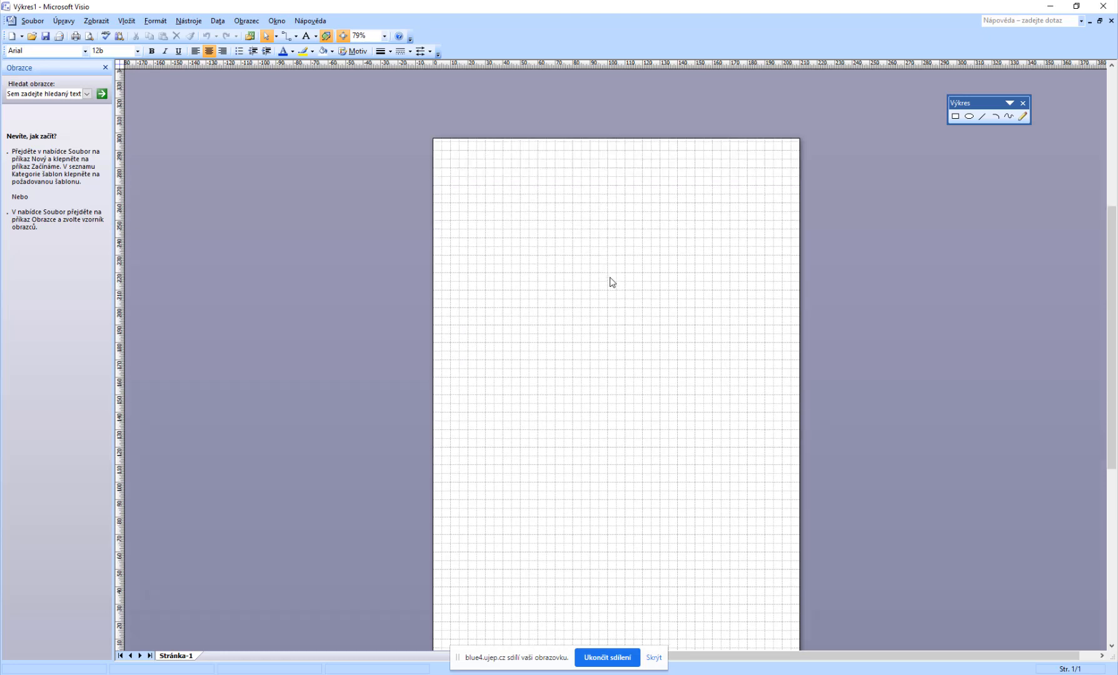
ctrl+scroll(612, 282, down, 2)
ctrl+scroll(610, 284, up, 4)
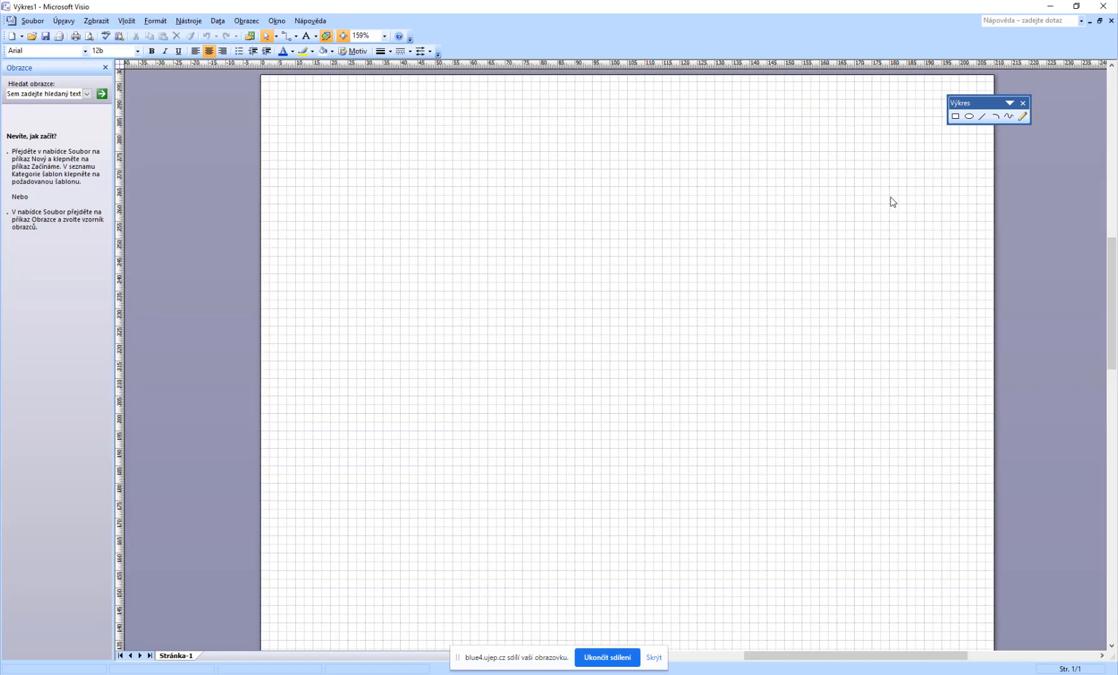
click(969, 117)
mouse_move(355, 256)
mouse_down()
mouse_move(404, 285)
mouse_move(447, 289)
mouse_up()
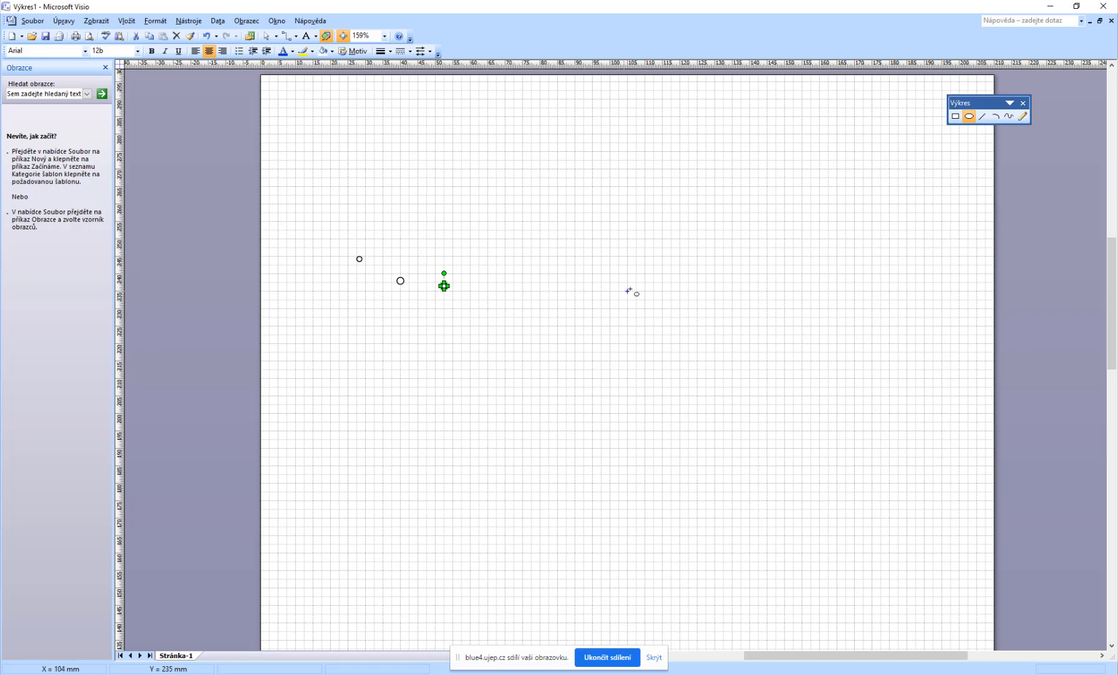
drag(645, 285, 649, 290)
drag(688, 256, 697, 265)
drag(738, 208, 743, 214)
drag(770, 171, 771, 170)
Step: Draw a freeform curve passing through the sample points
click(1008, 116)
mouse_move(347, 252)
mouse_down()
mouse_move(382, 279)
mouse_move(474, 300)
mouse_move(609, 299)
mouse_move(647, 290)
mouse_move(714, 245)
mouse_move(776, 156)
mouse_up()
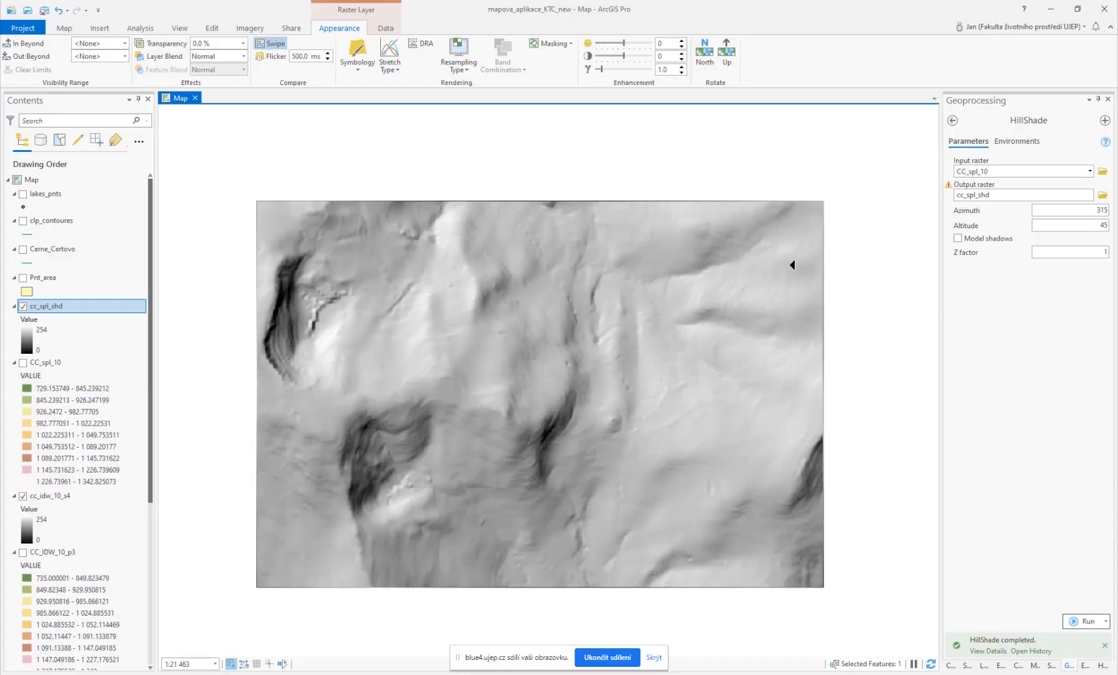
click(953, 122)
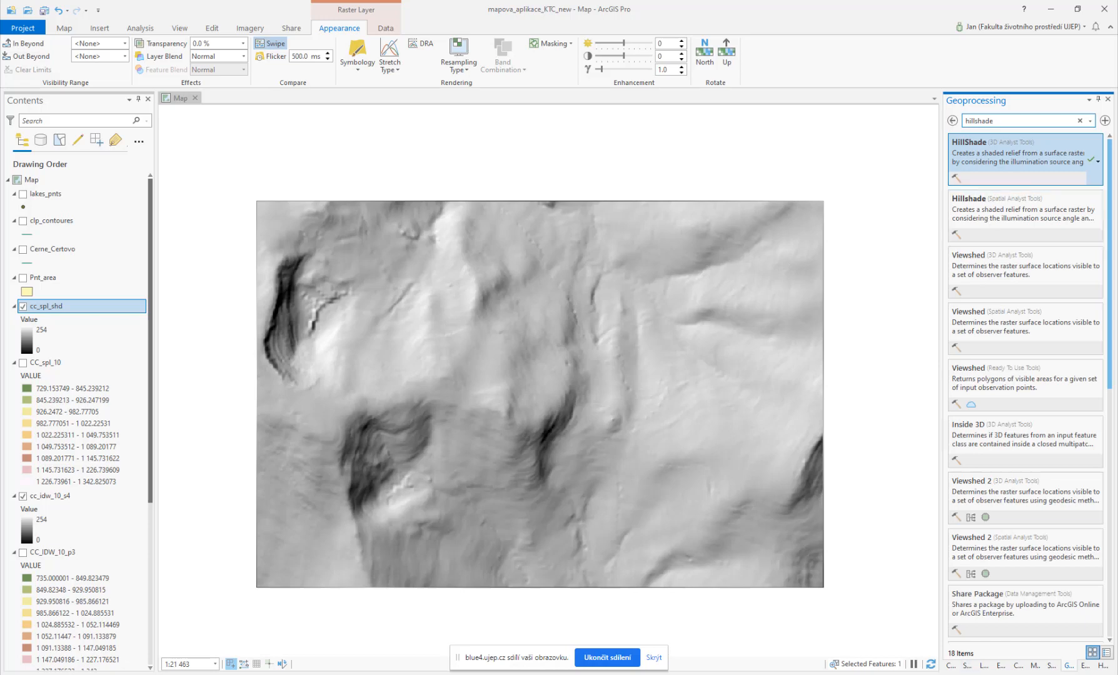
click(950, 665)
click(1068, 665)
click(950, 120)
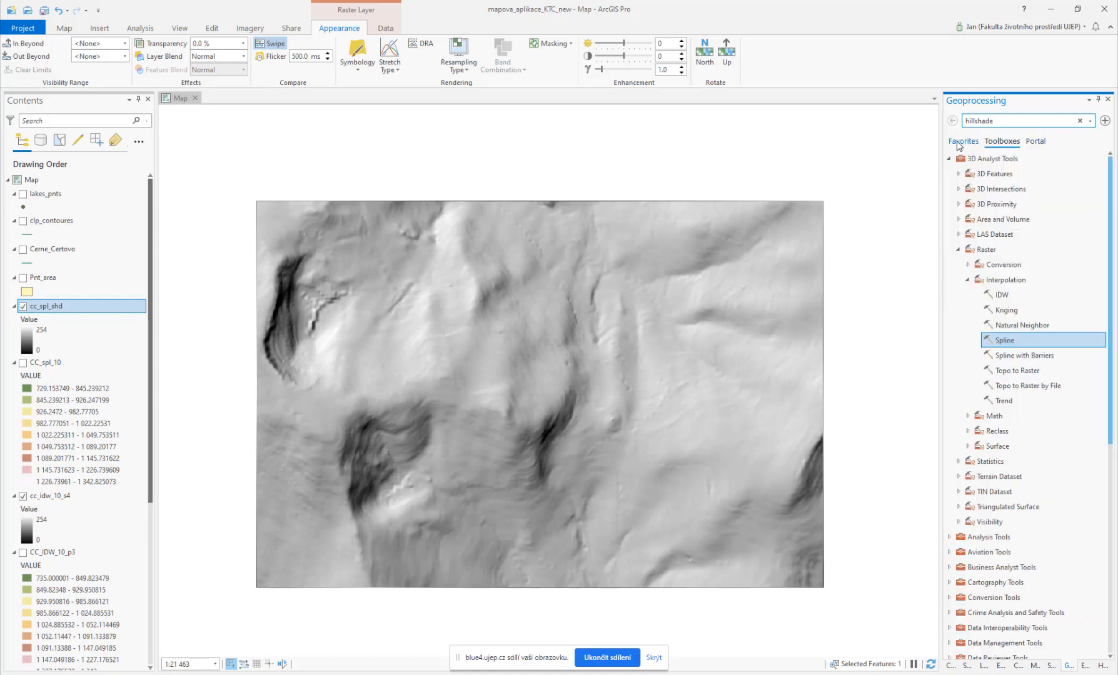
Step: Reopen the previous Spline run from the geoprocessing history and switch its spline type to Regularized
click(960, 142)
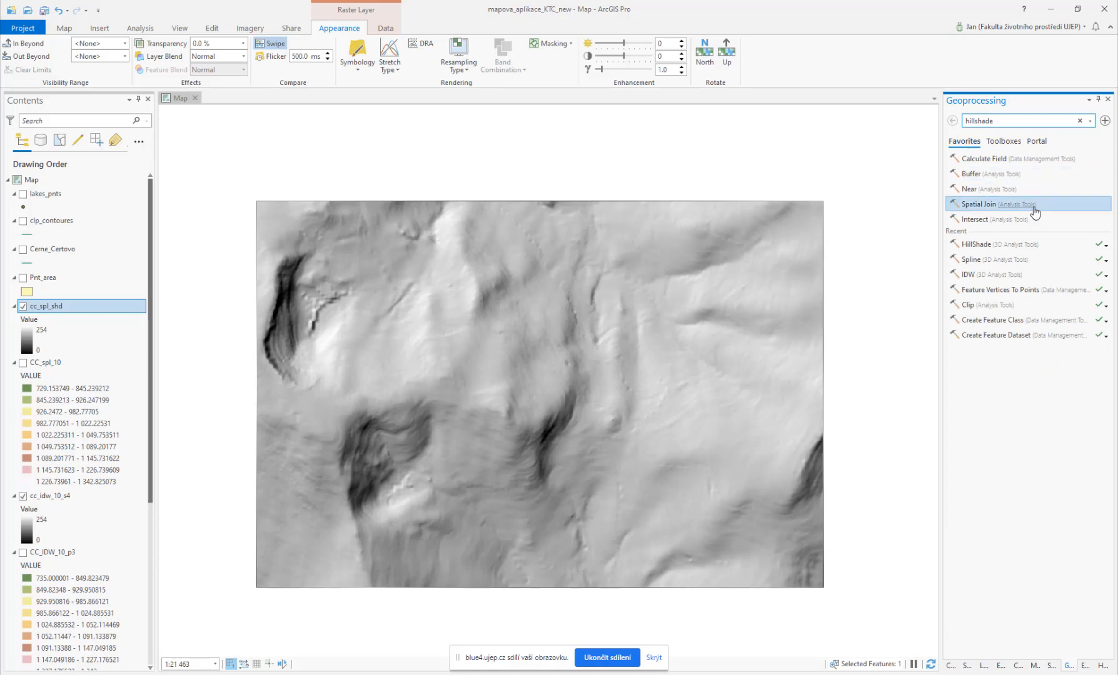
click(1106, 261)
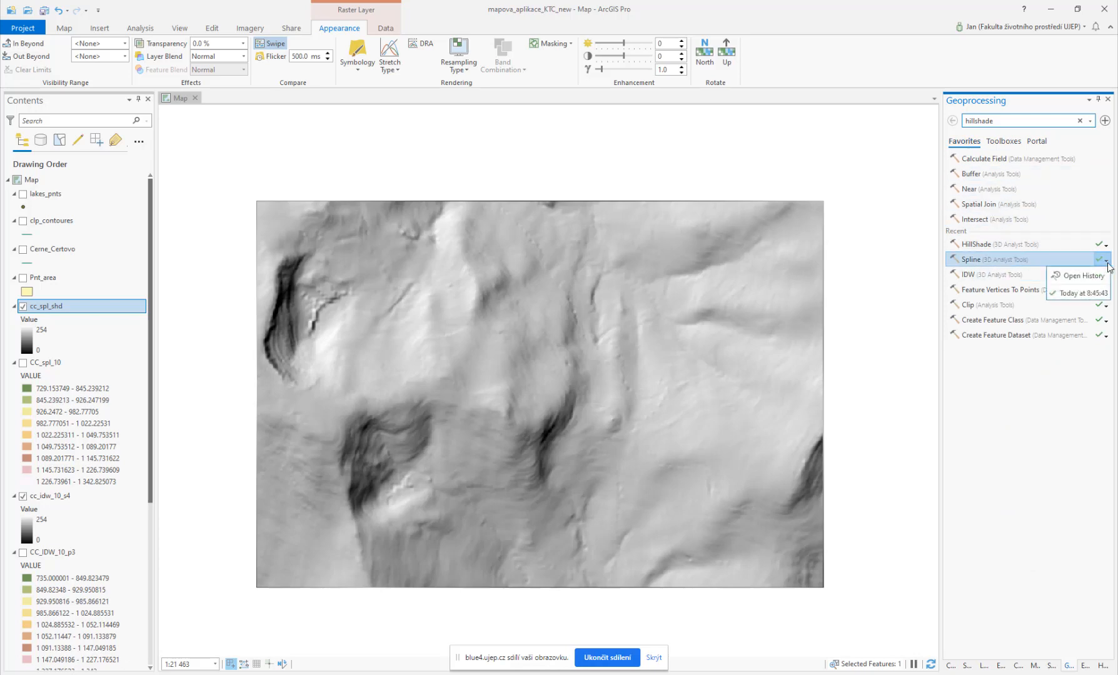
click(1098, 280)
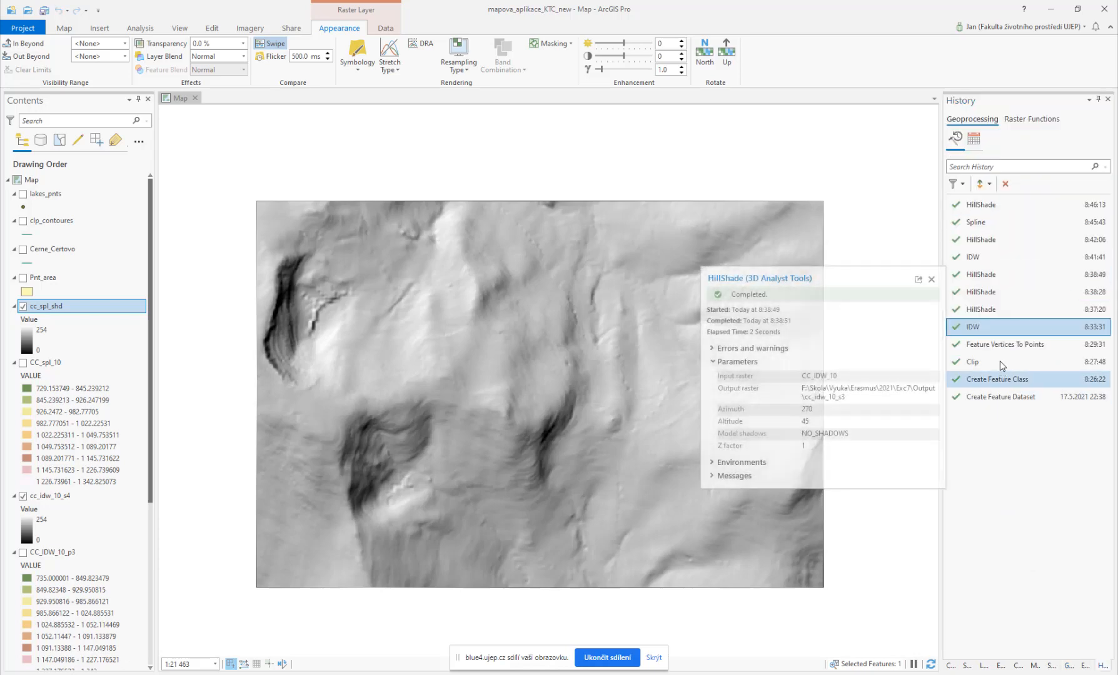
click(982, 222)
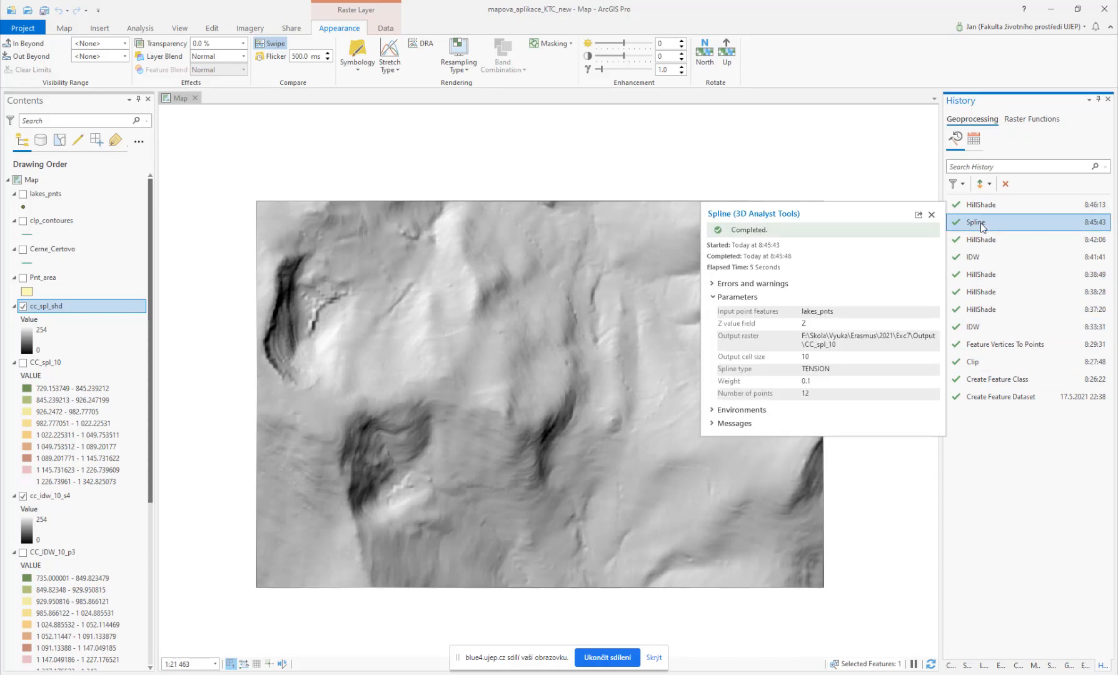
double_click(982, 223)
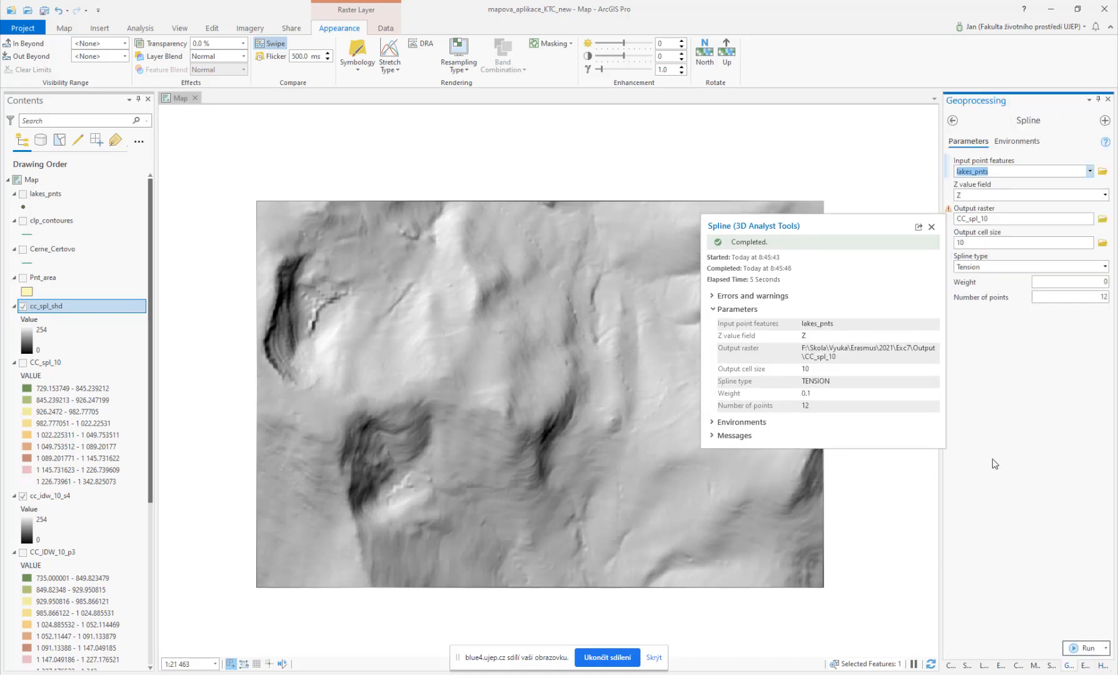
click(1105, 266)
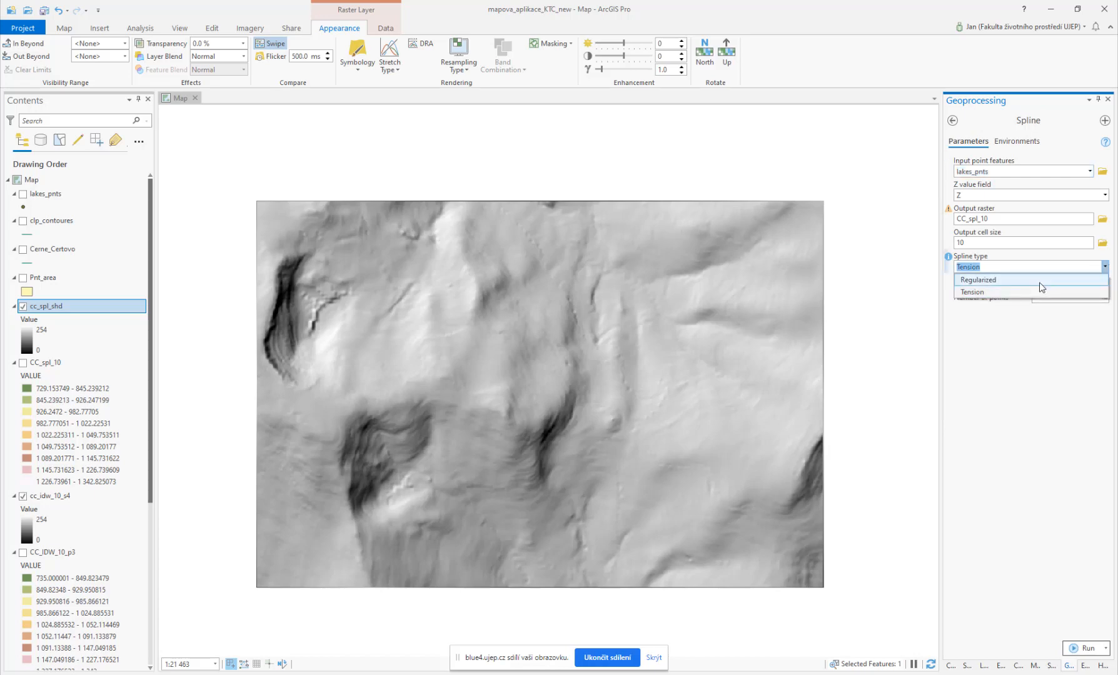
click(1041, 281)
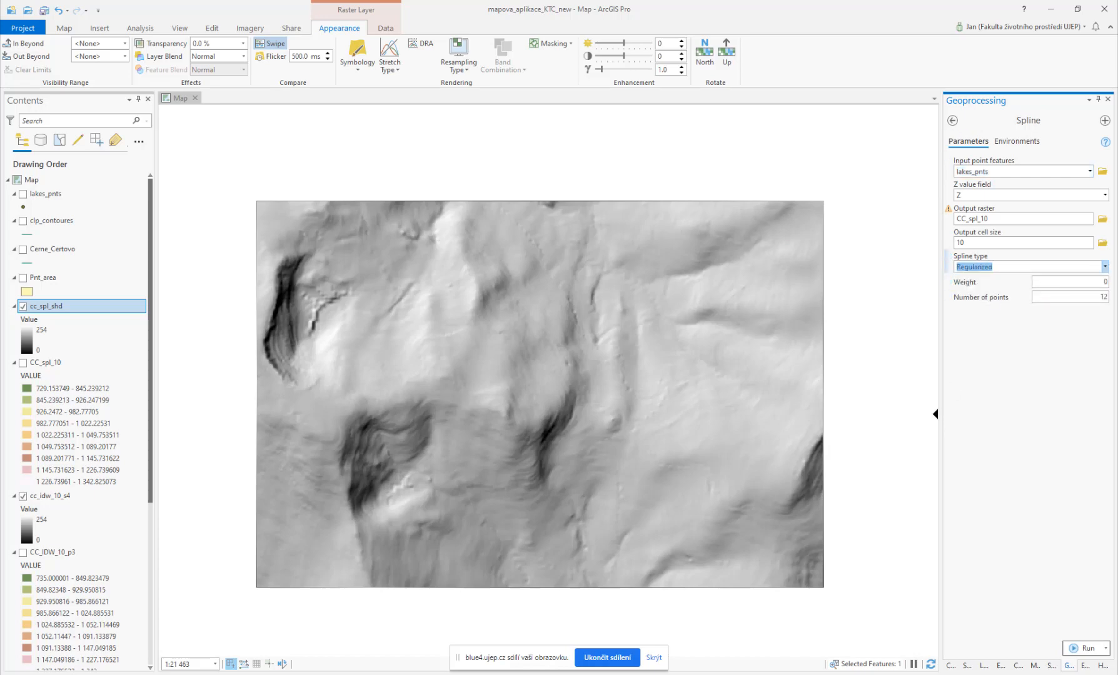
Step: Switch back to Visio and draw two small circles as endpoints below the existing curve with the Ellipse tool
key(alt+Tab)
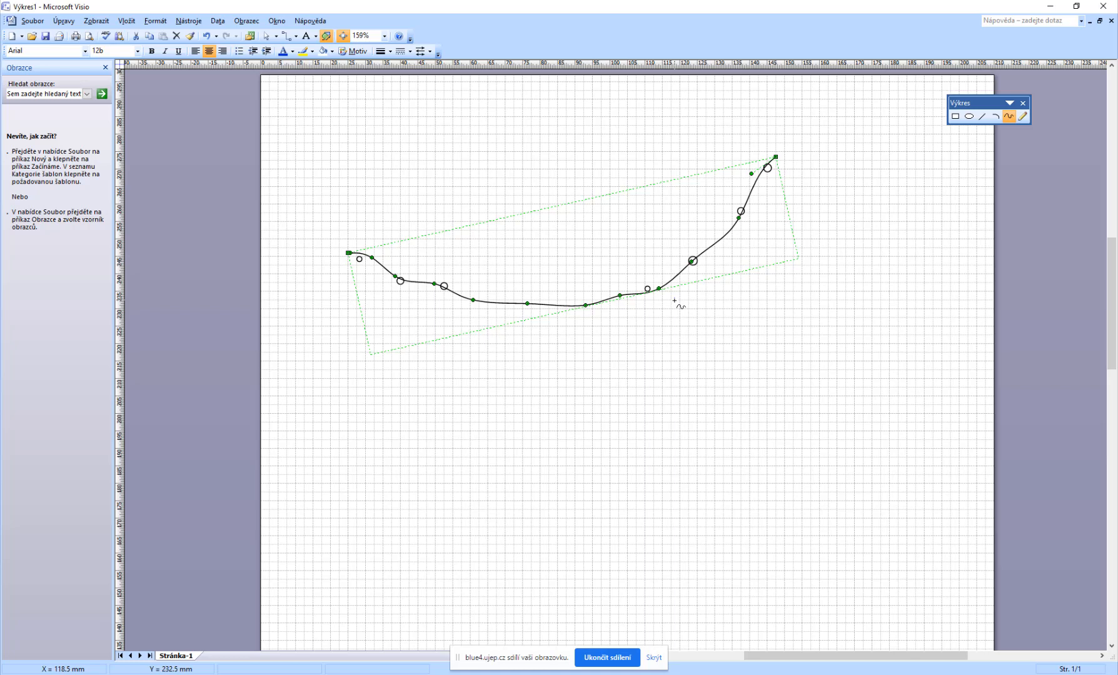
click(970, 117)
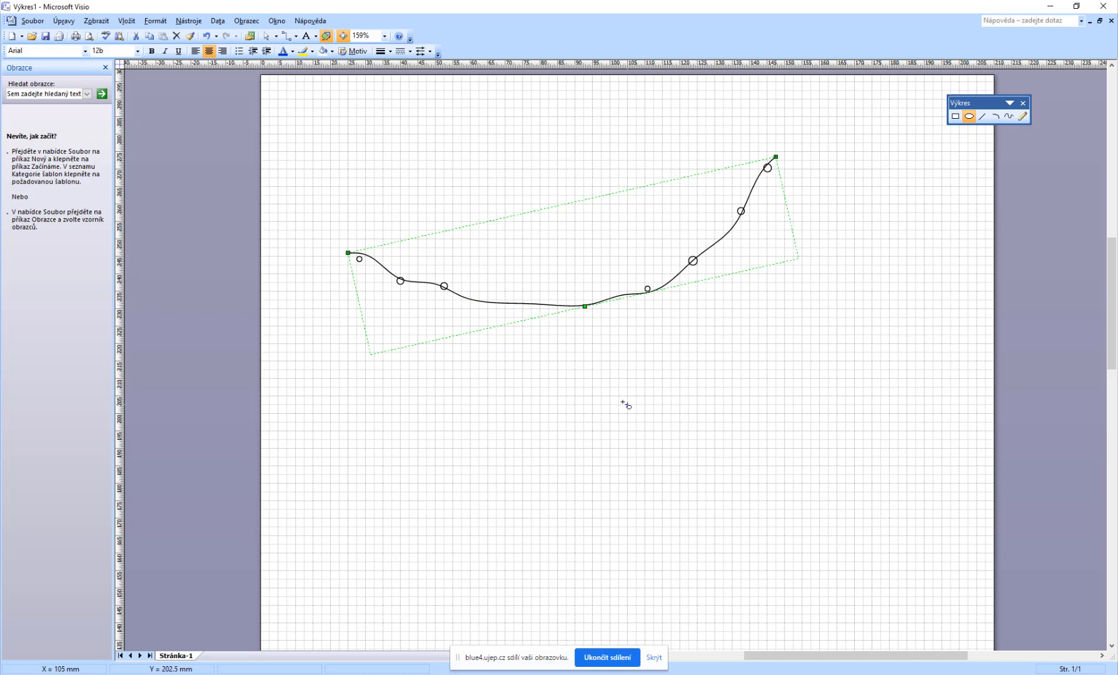
click(579, 444)
click(770, 442)
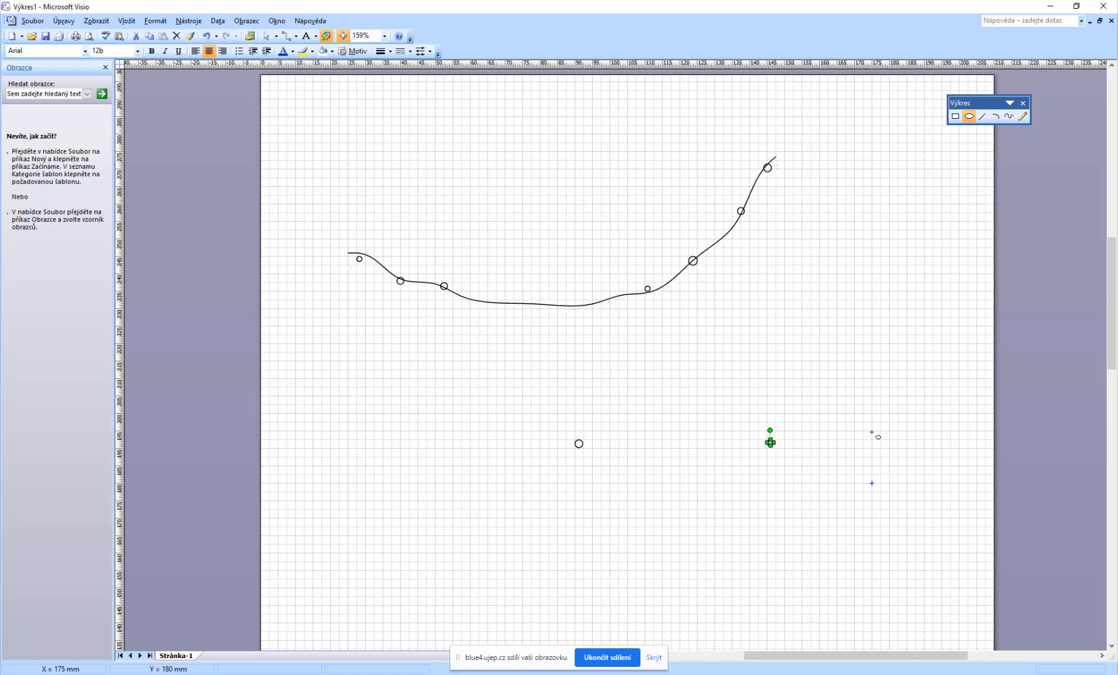
click(995, 119)
drag(579, 444, 727, 371)
key(Delete)
Step: Draw an arched freeform curve between the two circles and add a short straight line at each end
click(1009, 117)
mouse_move(579, 444)
mouse_down()
mouse_move(594, 414)
mouse_move(684, 379)
mouse_move(746, 398)
mouse_move(770, 441)
mouse_up()
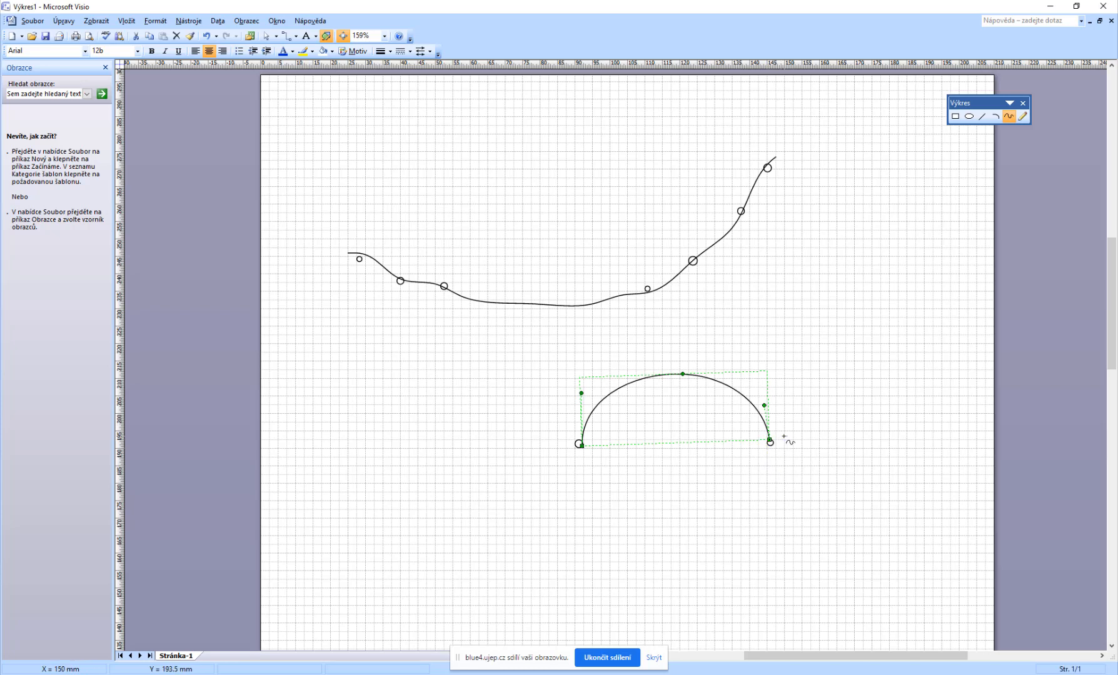
click(981, 118)
drag(581, 444, 598, 353)
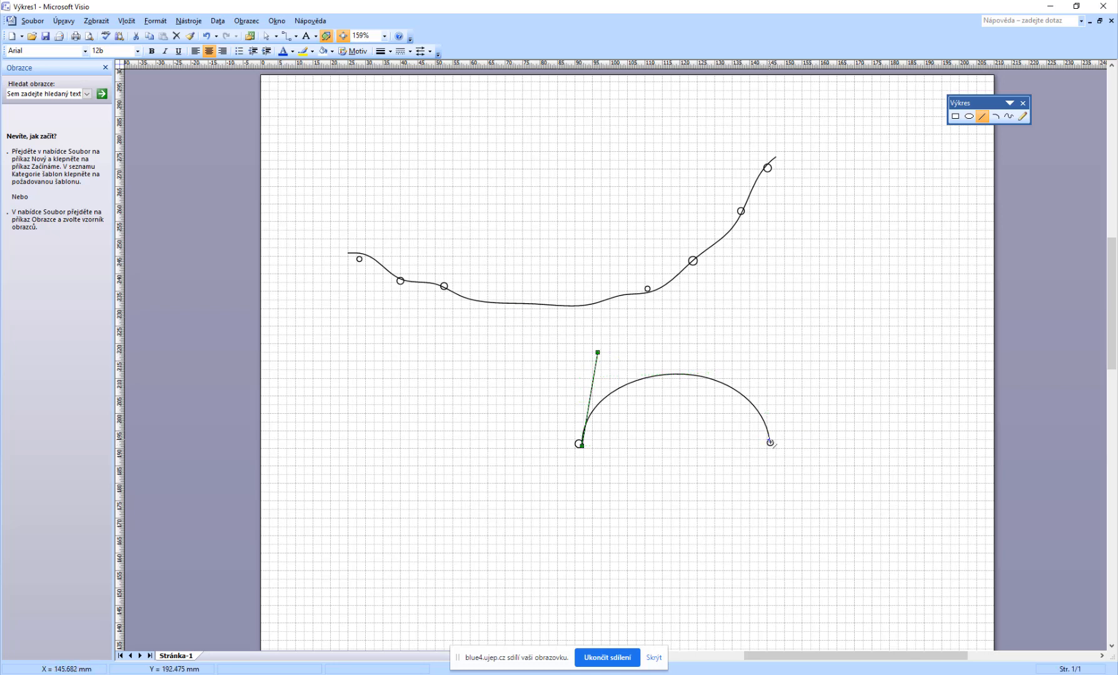
drag(770, 442, 786, 511)
click(995, 118)
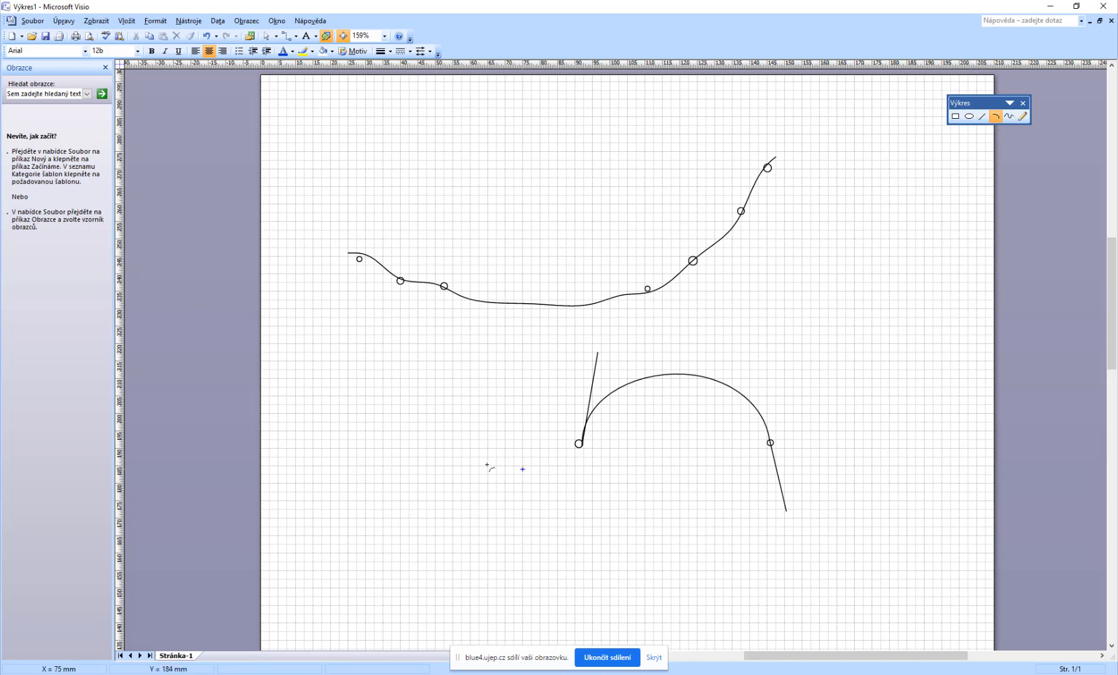
drag(378, 549, 614, 502)
key(Delete)
Step: Draw a gently arched freeform curve near the page bottom, extending its left end with a short line and a pencil stroke
click(1011, 118)
mouse_move(384, 530)
mouse_down()
mouse_move(589, 503)
mouse_move(720, 538)
mouse_up()
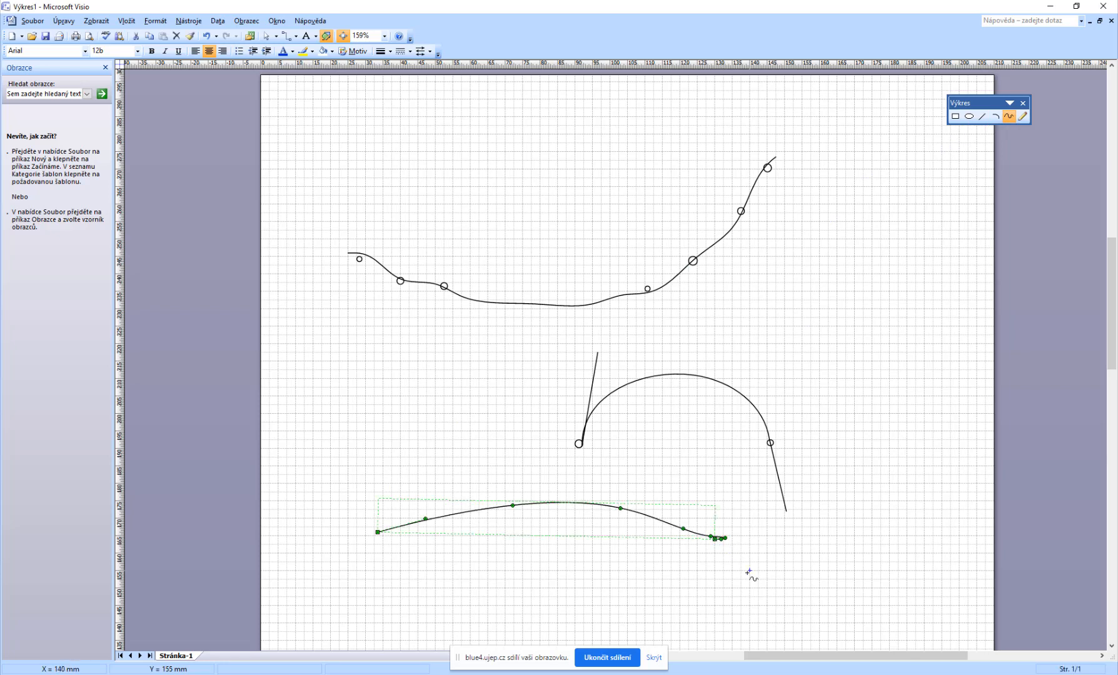
click(982, 116)
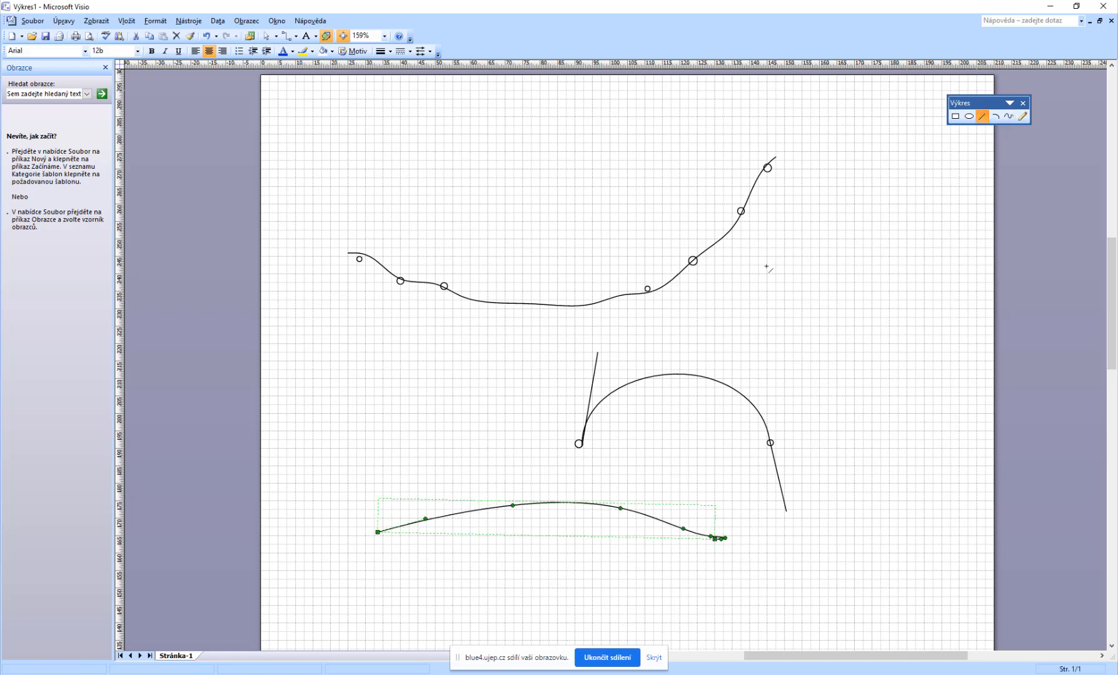
drag(378, 533, 335, 550)
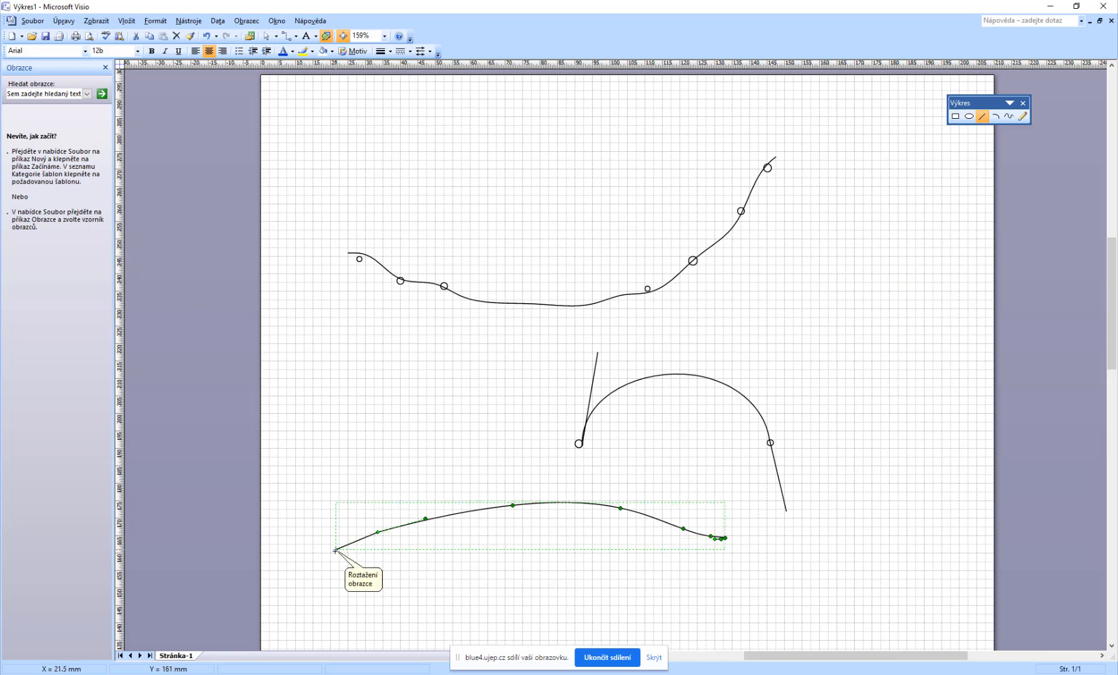
click(1023, 116)
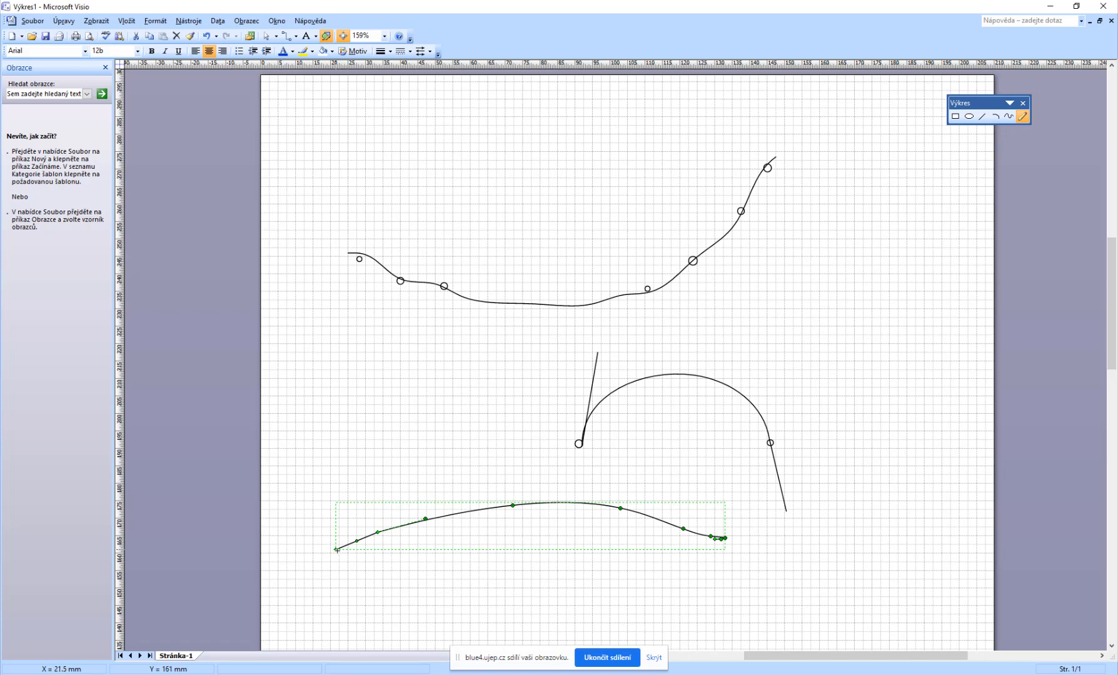
mouse_move(337, 550)
mouse_down()
mouse_move(330, 571)
mouse_move(348, 570)
mouse_up()
Step: Switch to the browser, search Google Images for "zavazi" and open one of the weight pictures
key(alt+Tab)
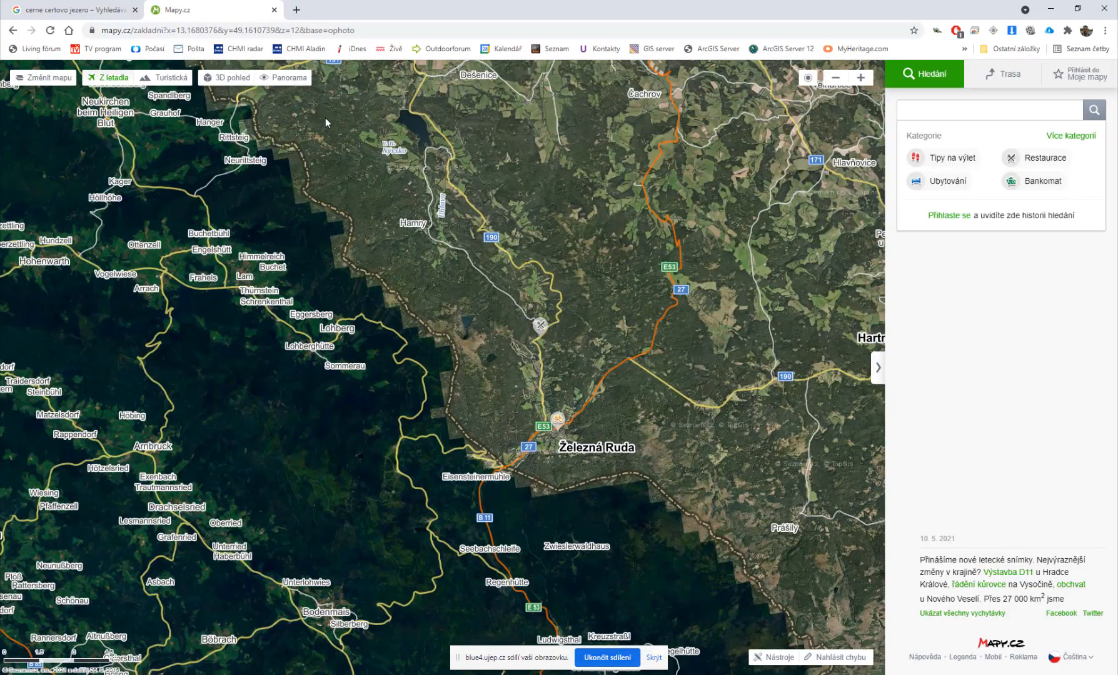
click(314, 30)
text(a)
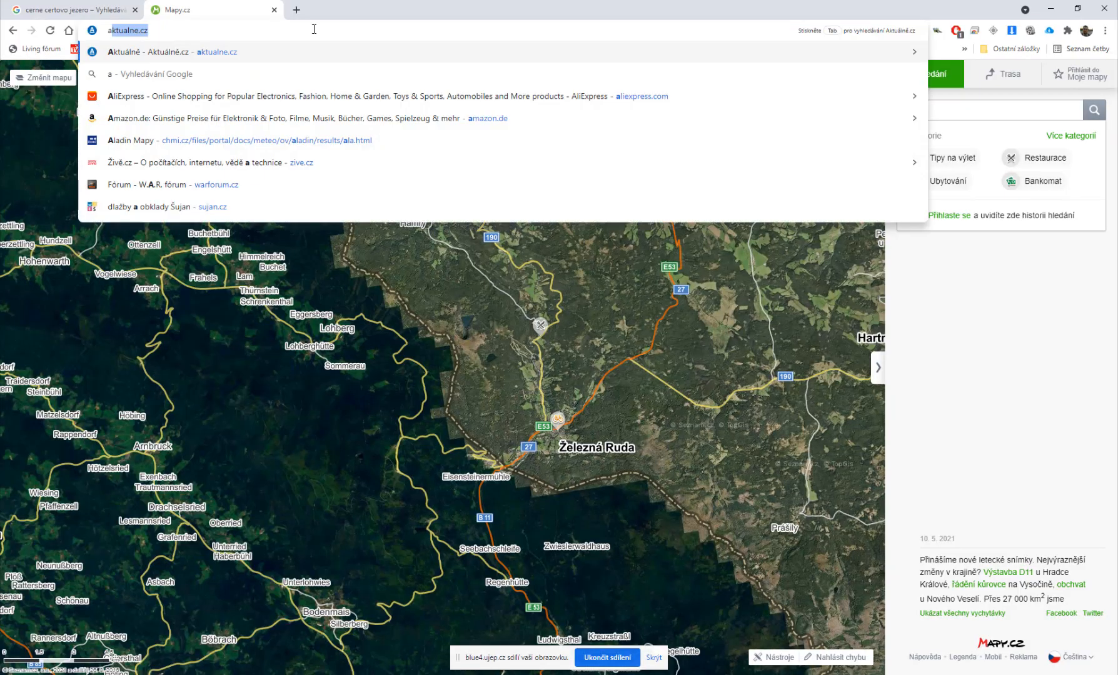
key(BackSpace)
key(BackSpace)
text(zavazi)
key(Return)
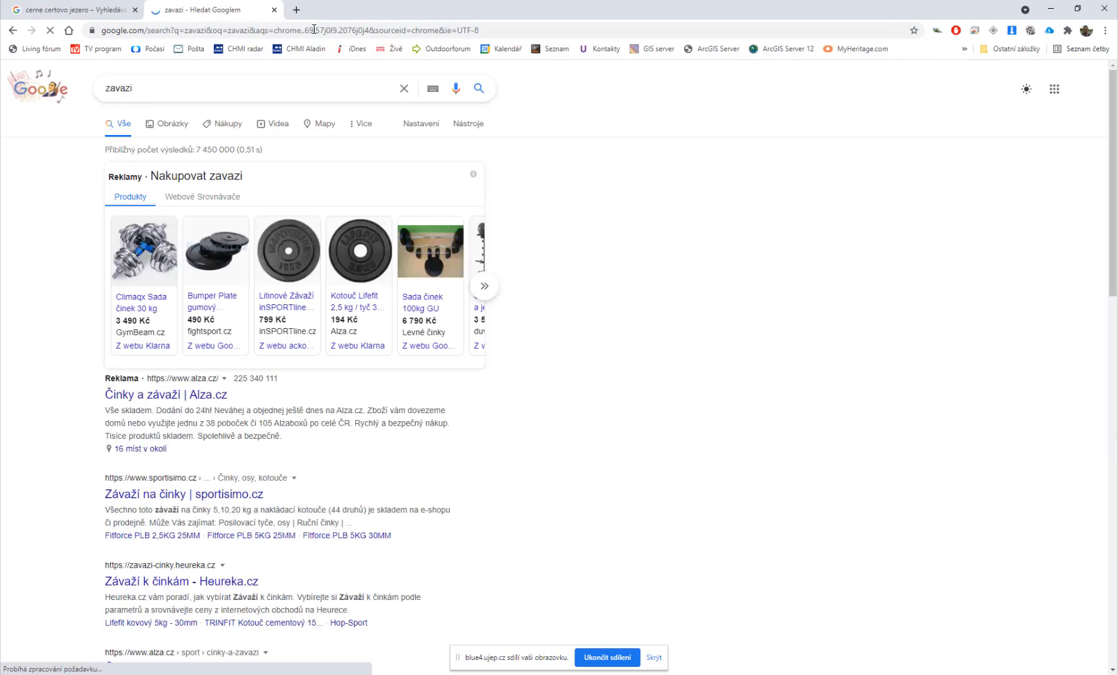
click(169, 130)
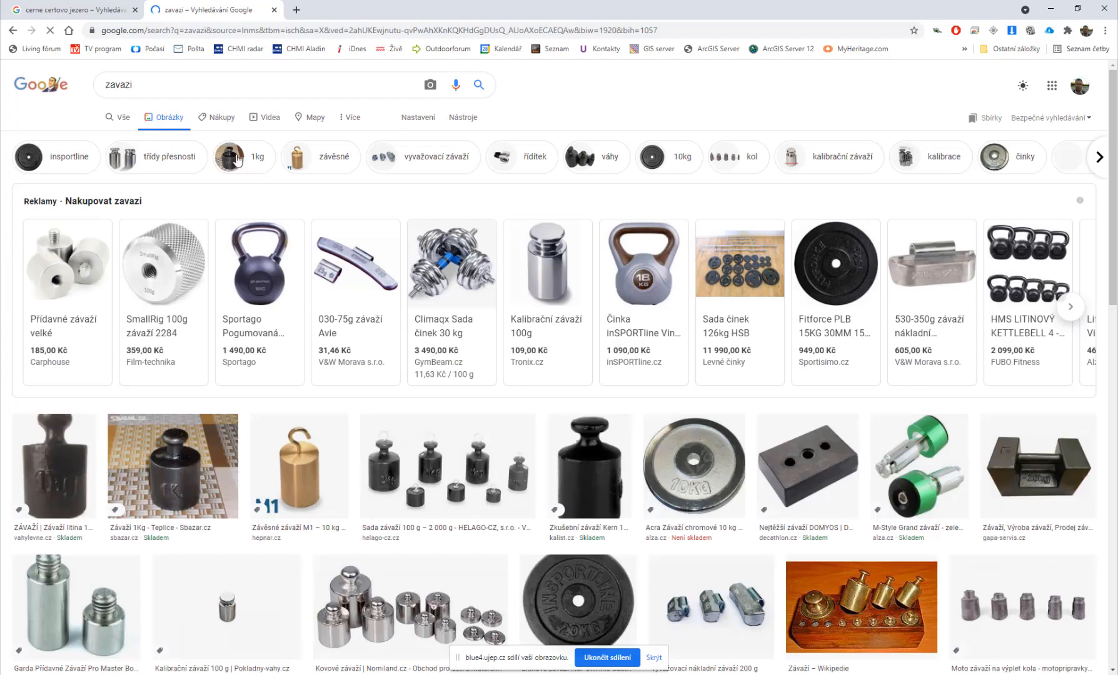
click(604, 452)
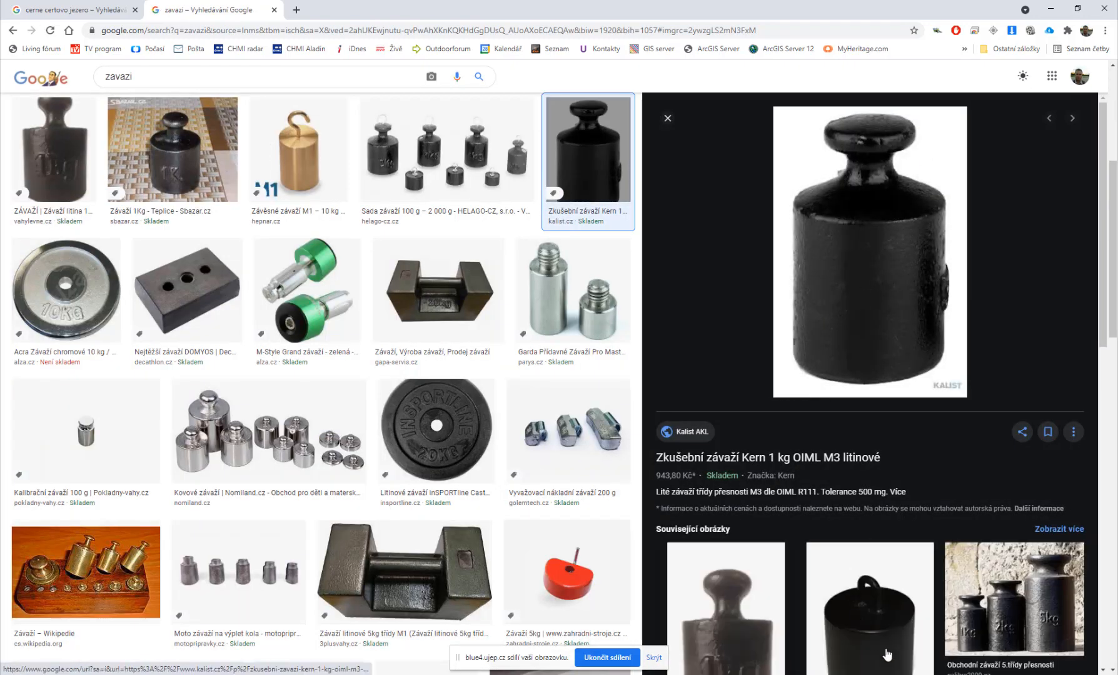
Step: Return to Visio and try drawing an arc from the lower curve's left end, then undo it
key(alt+Tab)
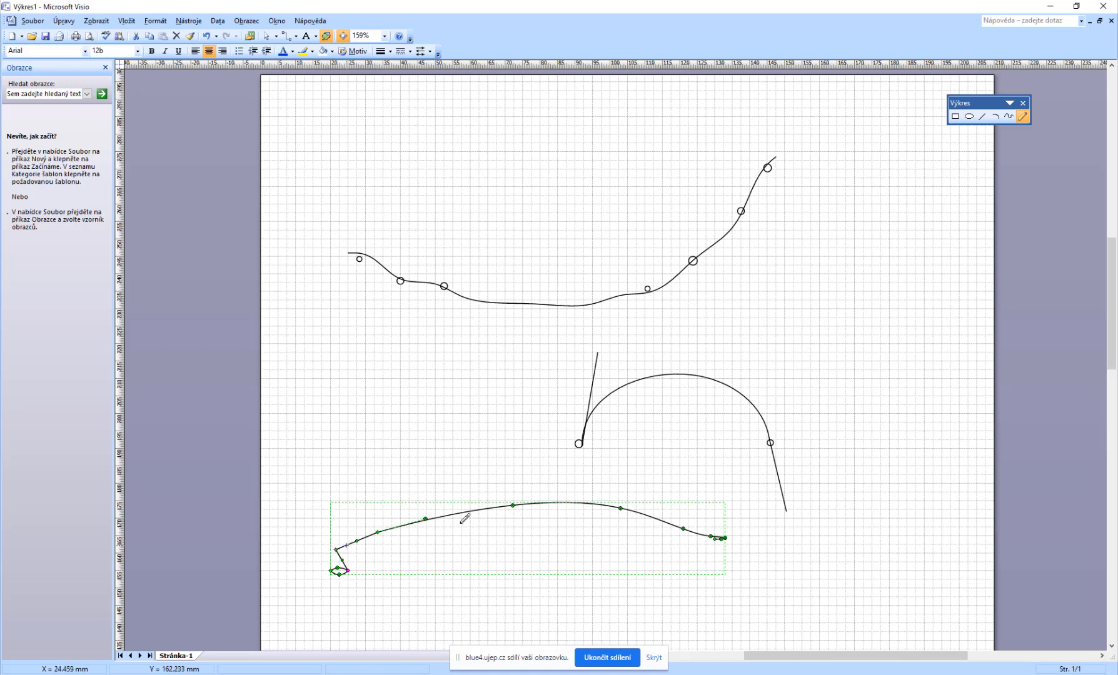
click(996, 116)
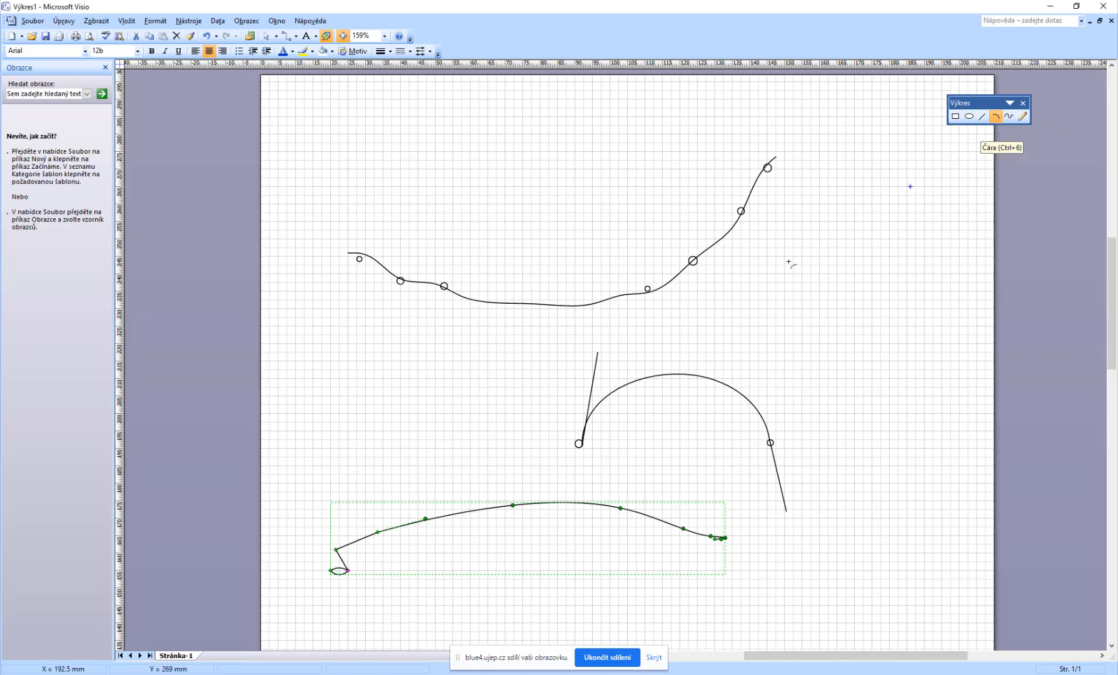
drag(337, 548, 414, 356)
key(ctrl+z)
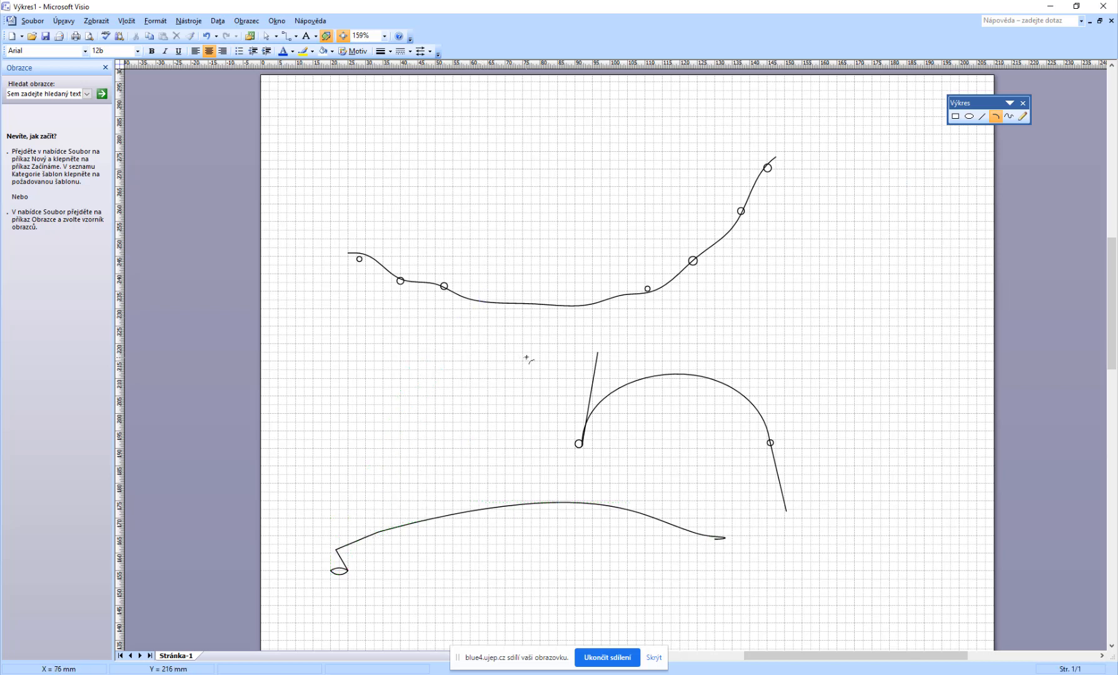
Step: Draw two freeform curves between the lower curve's endpoints, one high arch and one flatter bend
click(1009, 116)
mouse_move(337, 550)
mouse_down()
mouse_move(377, 349)
mouse_move(639, 240)
mouse_move(744, 464)
mouse_move(724, 537)
mouse_up()
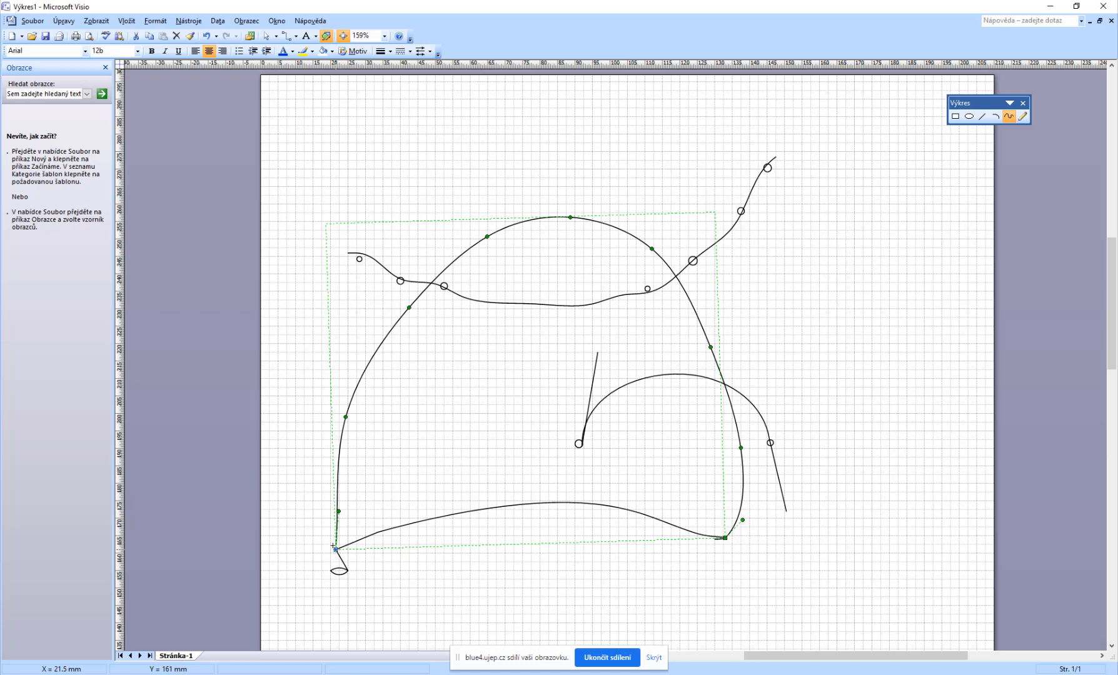
mouse_move(335, 549)
mouse_down()
mouse_move(394, 516)
mouse_move(501, 494)
mouse_move(728, 535)
mouse_up()
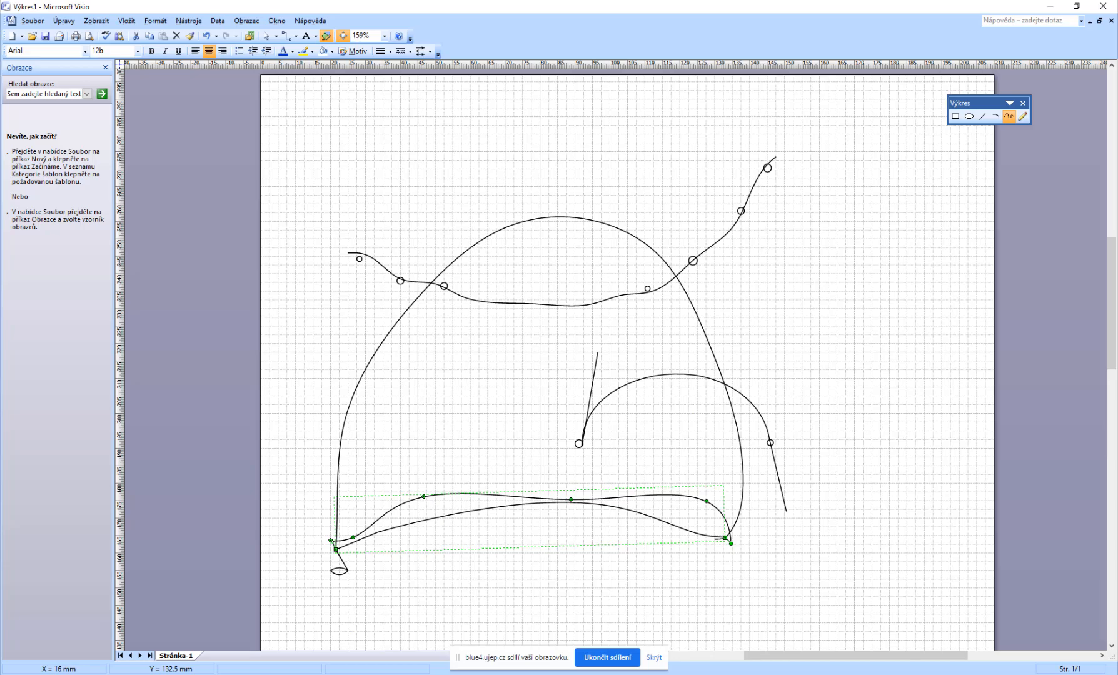
Step: Switch to ArcGIS Pro and set the Spline tool's spline type back to Tension
key(alt+Tab)
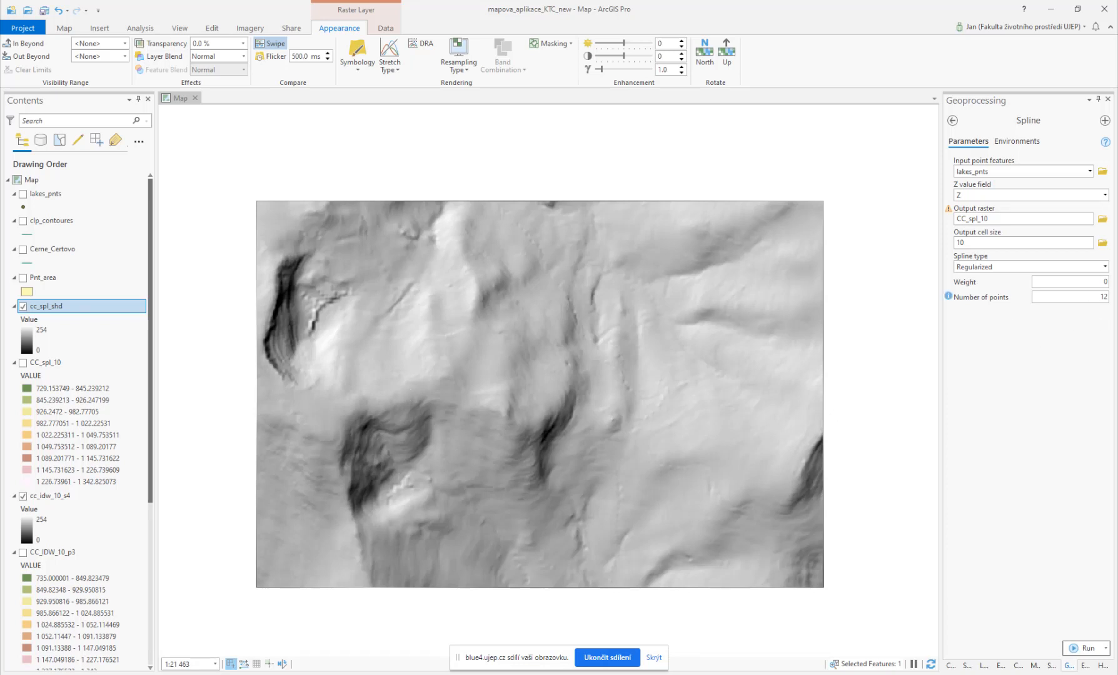
click(1104, 267)
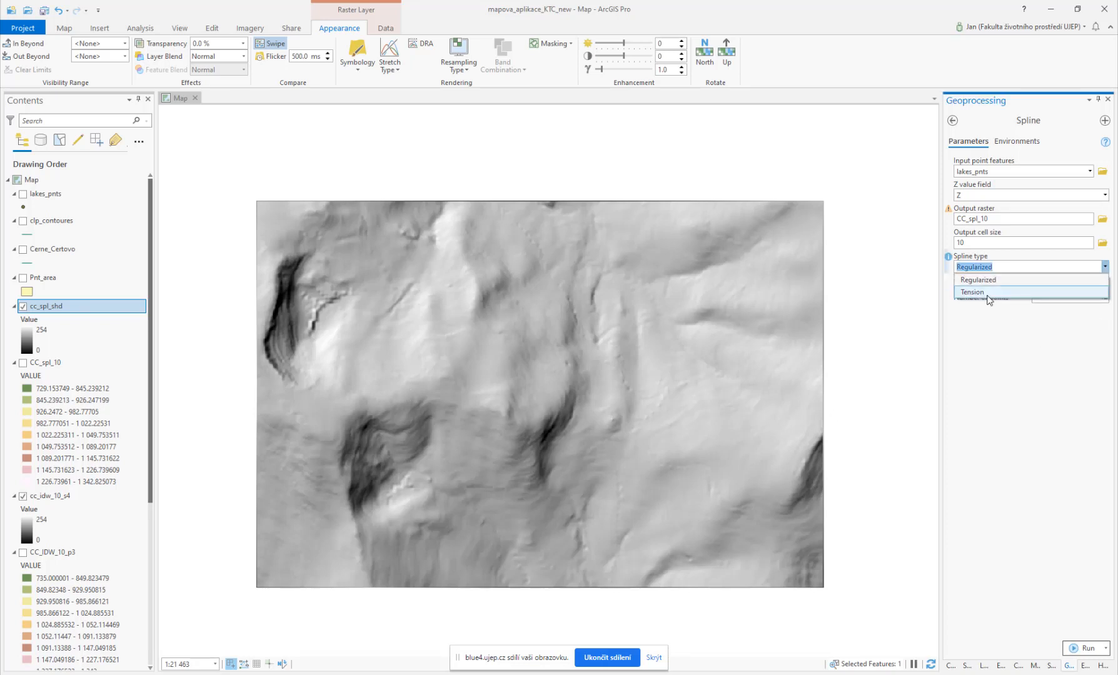
click(969, 338)
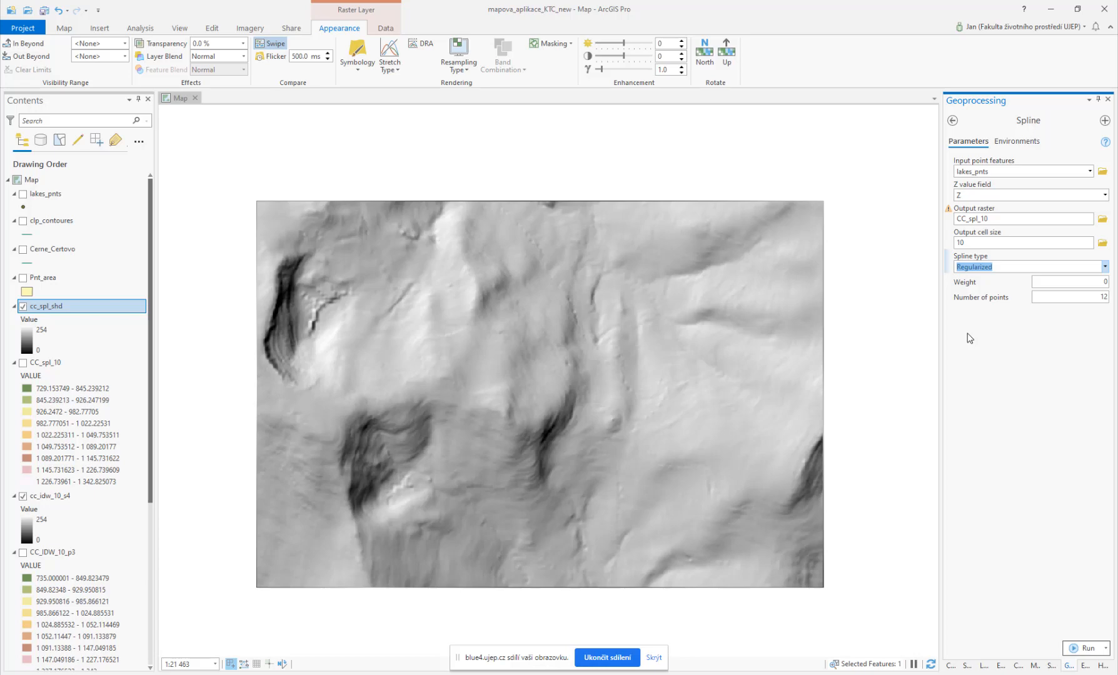
click(1104, 267)
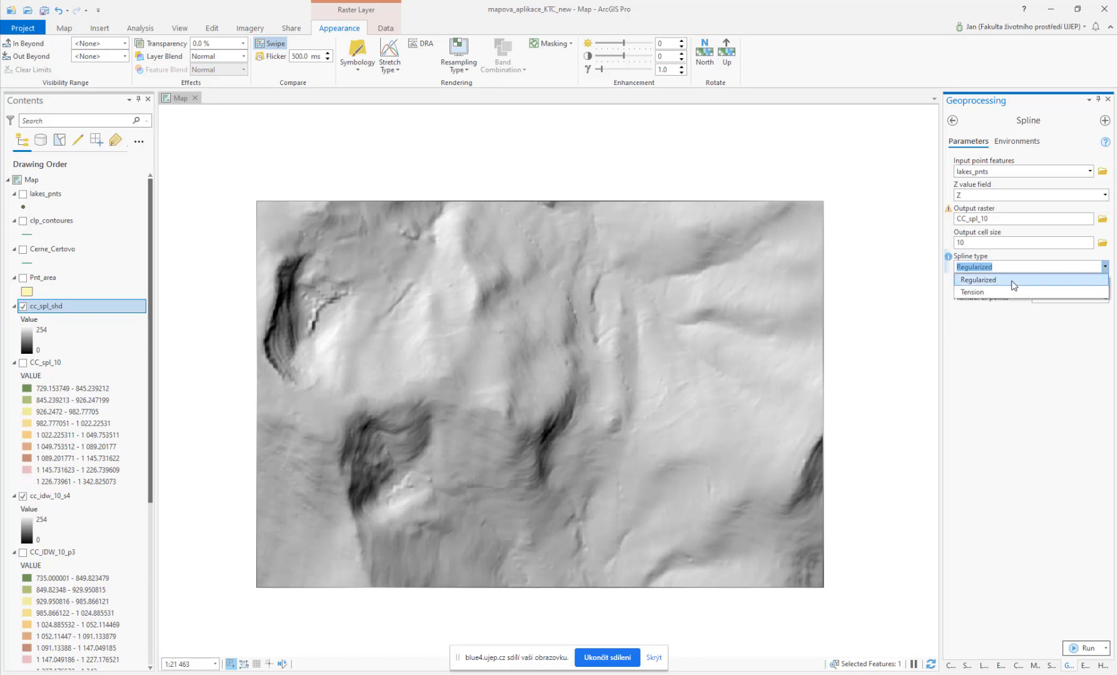
click(1002, 292)
Step: Set the Spline tool's Weight to 15
click(1071, 282)
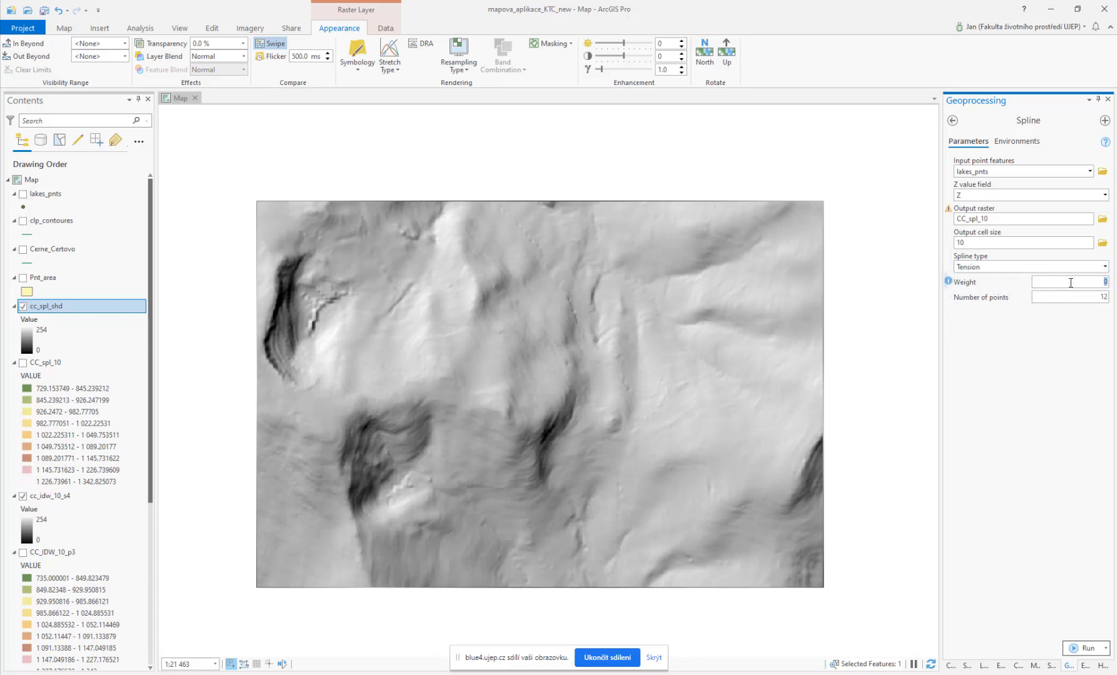
click(1019, 370)
click(1106, 280)
Step: Name the output raster CC_spl_10_15 and run the Spline tool
mouse_move(950, 284)
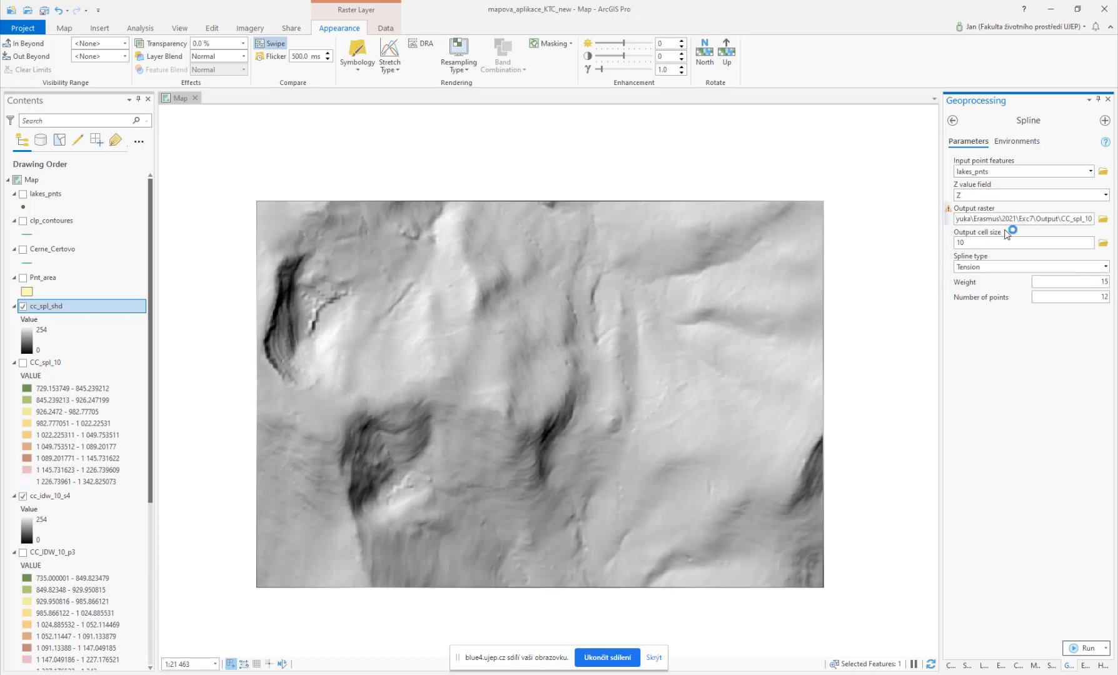
text(_15)
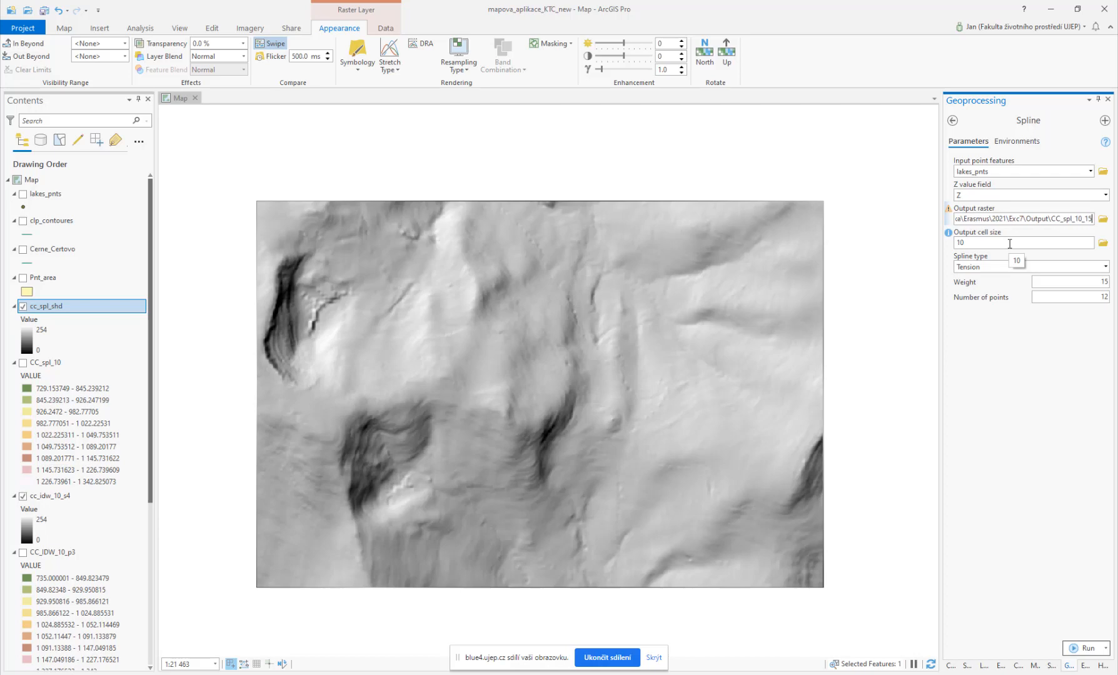
click(1083, 649)
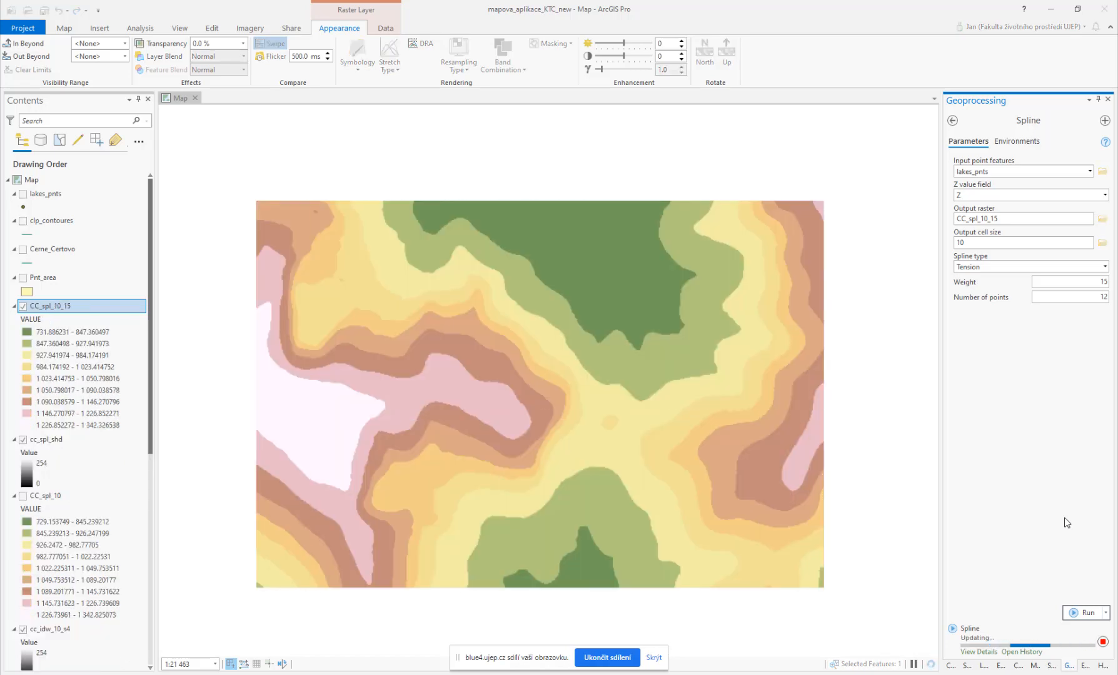
Step: Run Hillshade on CC_spl_10_15, saving the output raster as cc_spl_shd2 in the Output folder
click(953, 121)
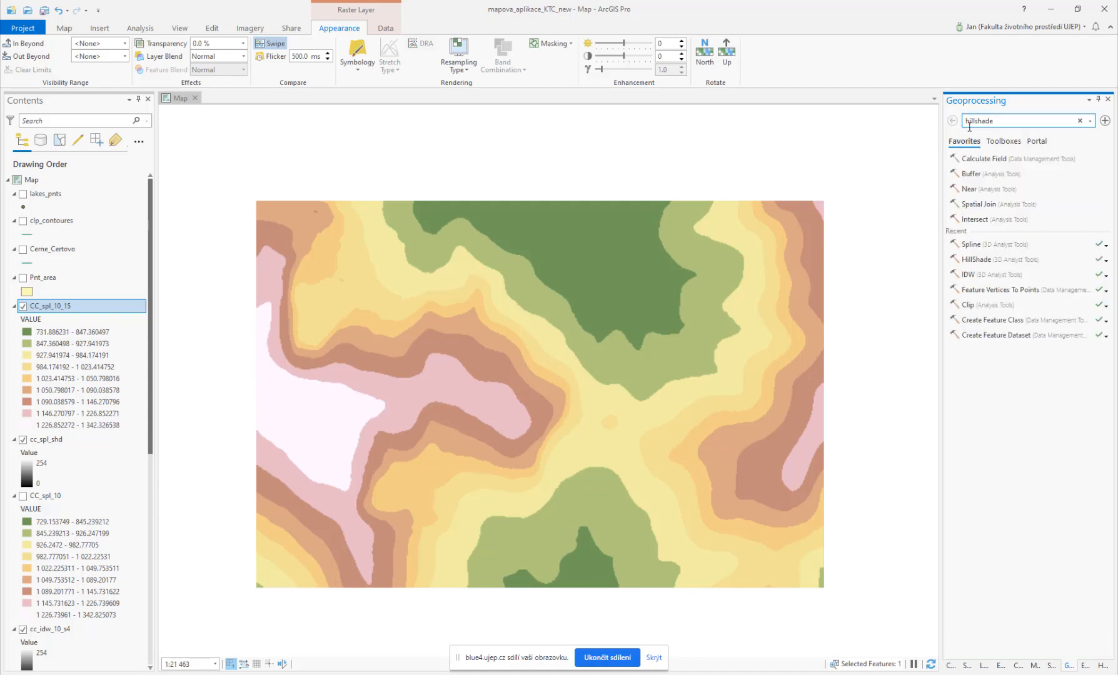
click(974, 260)
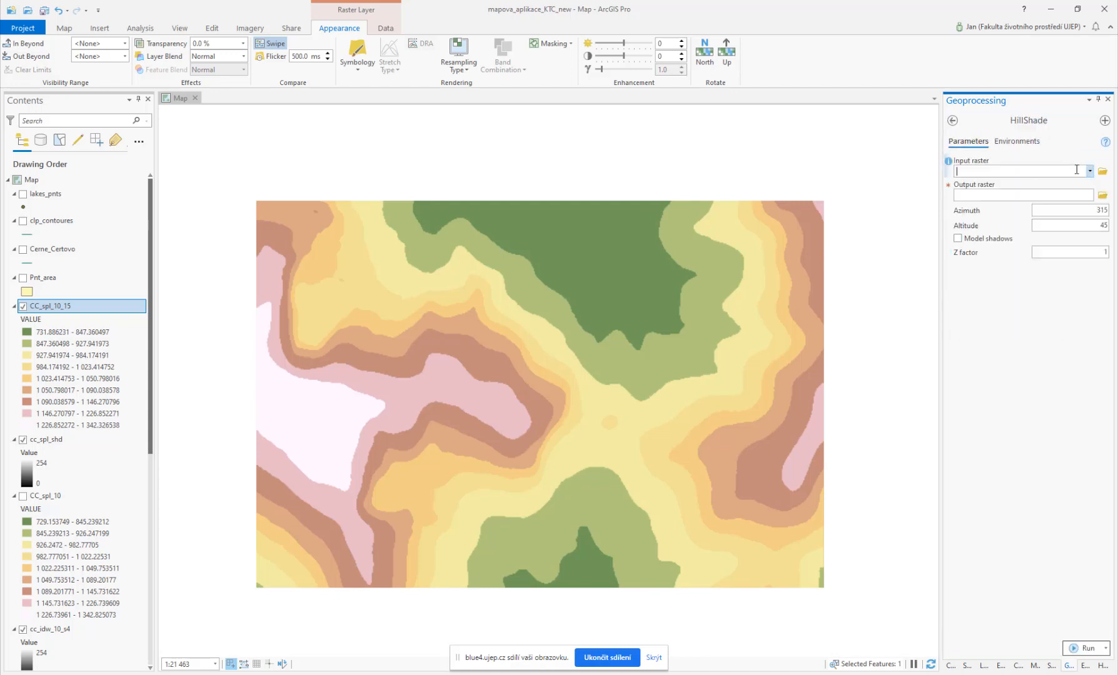
click(1089, 172)
click(1040, 186)
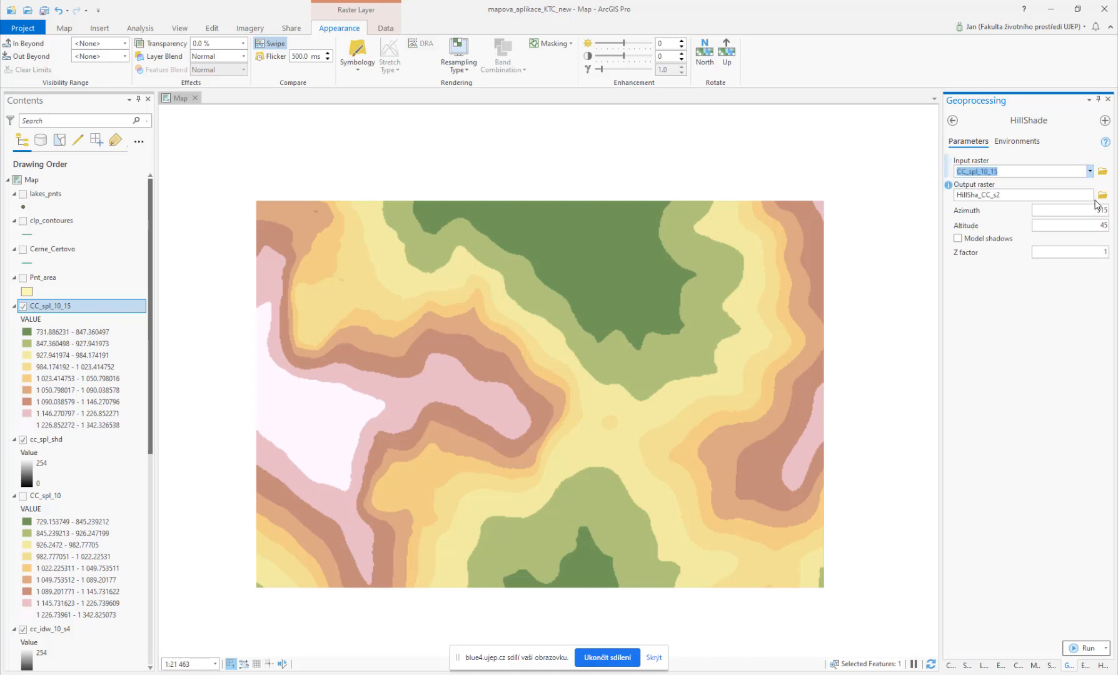
click(1102, 195)
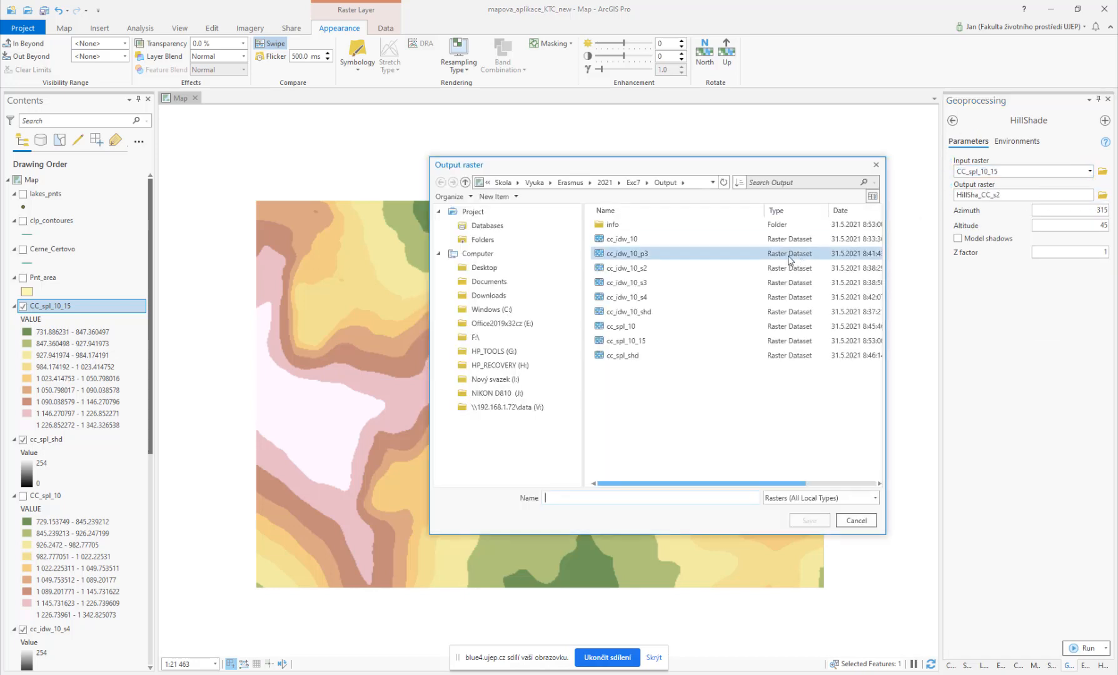
click(632, 355)
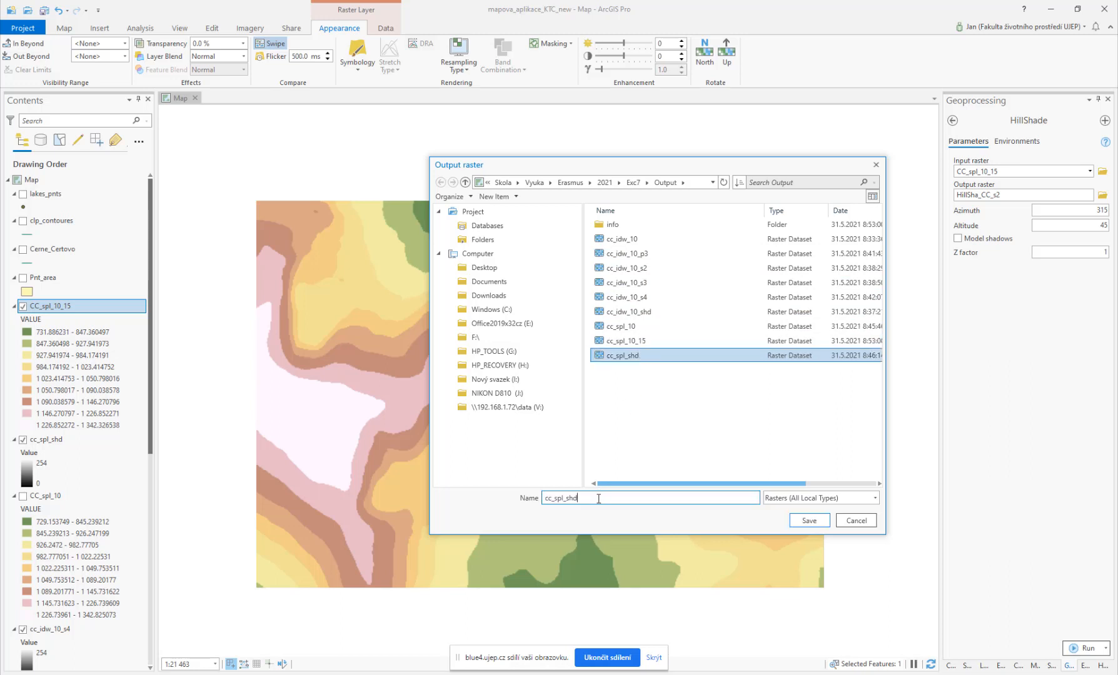
click(805, 523)
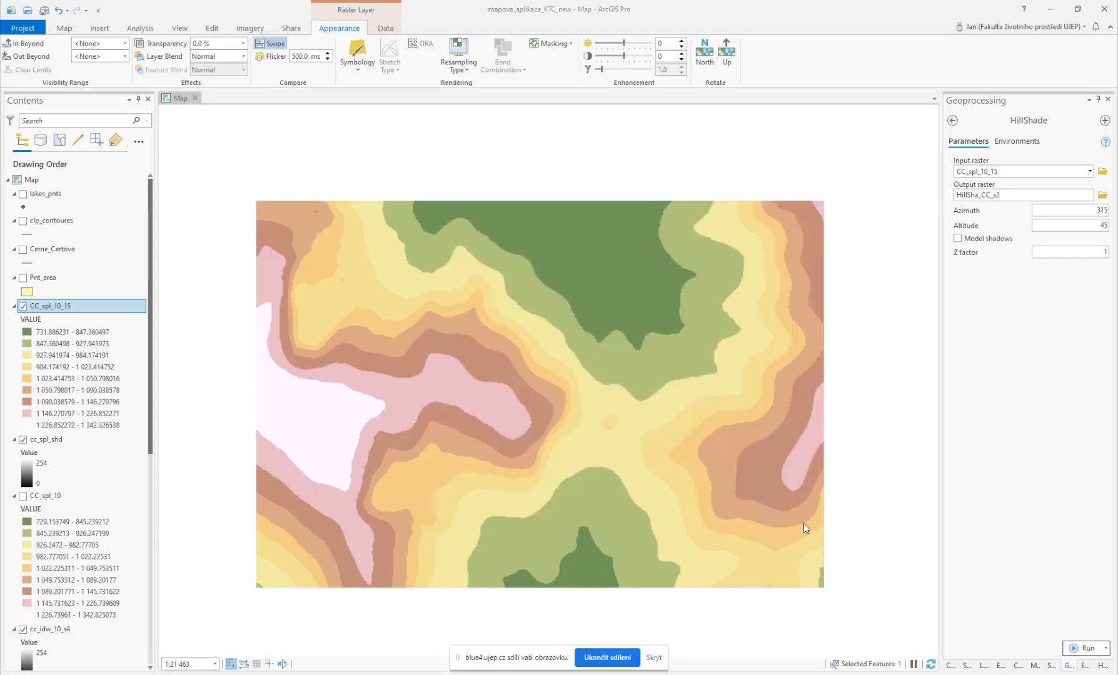
click(1088, 648)
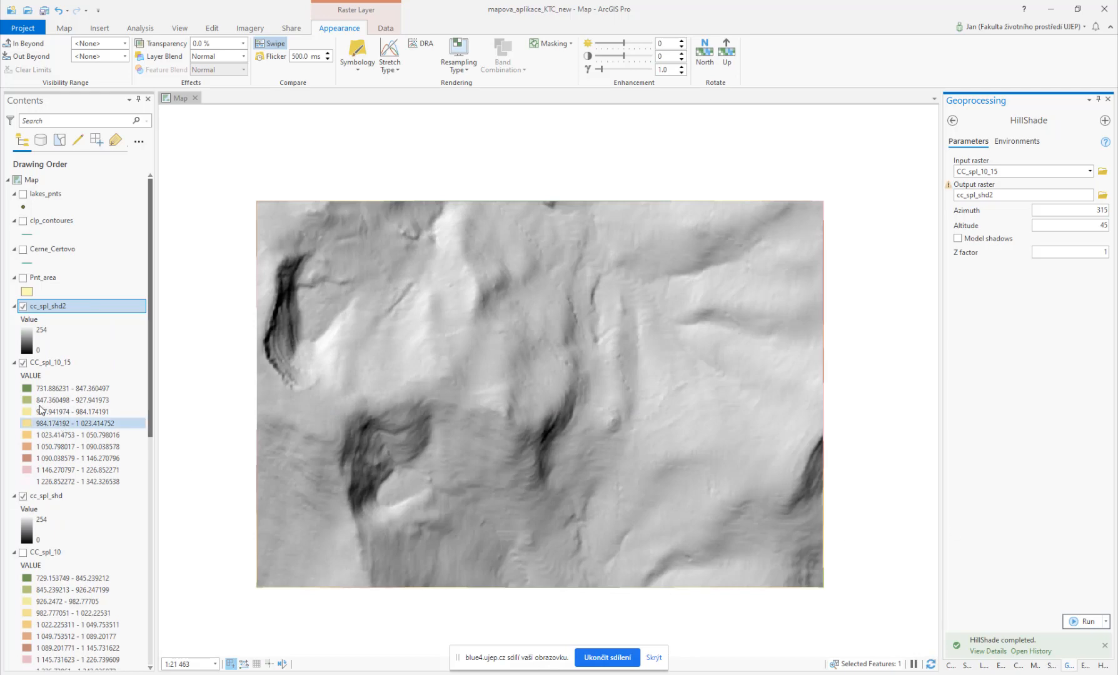
Step: Hide CC_spl_10_15 and swipe the new hillshade against the earlier spline hillshade to compare them
click(23, 363)
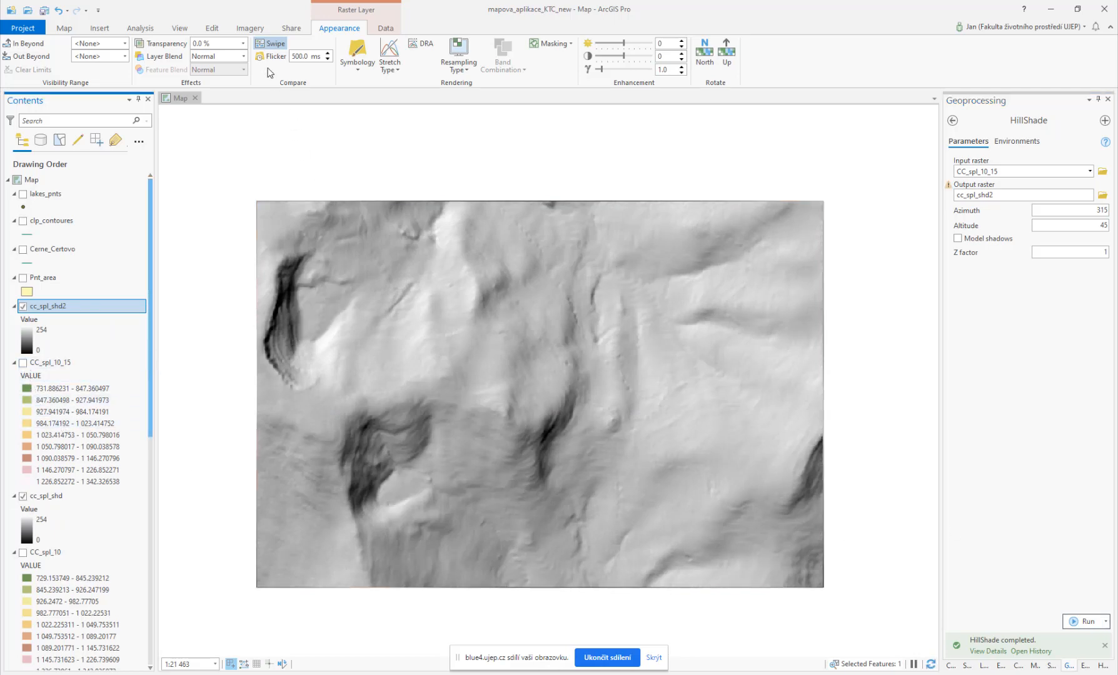
drag(543, 259, 593, 437)
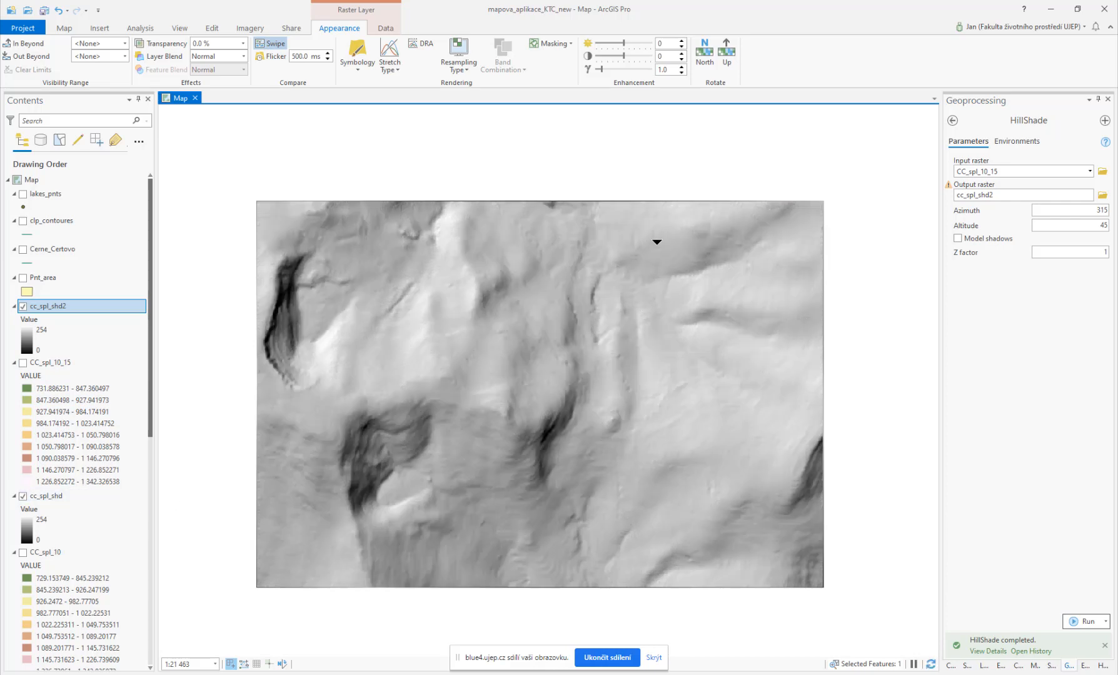
drag(647, 295, 442, 275)
drag(550, 220, 600, 531)
scroll(752, 481, up, 1)
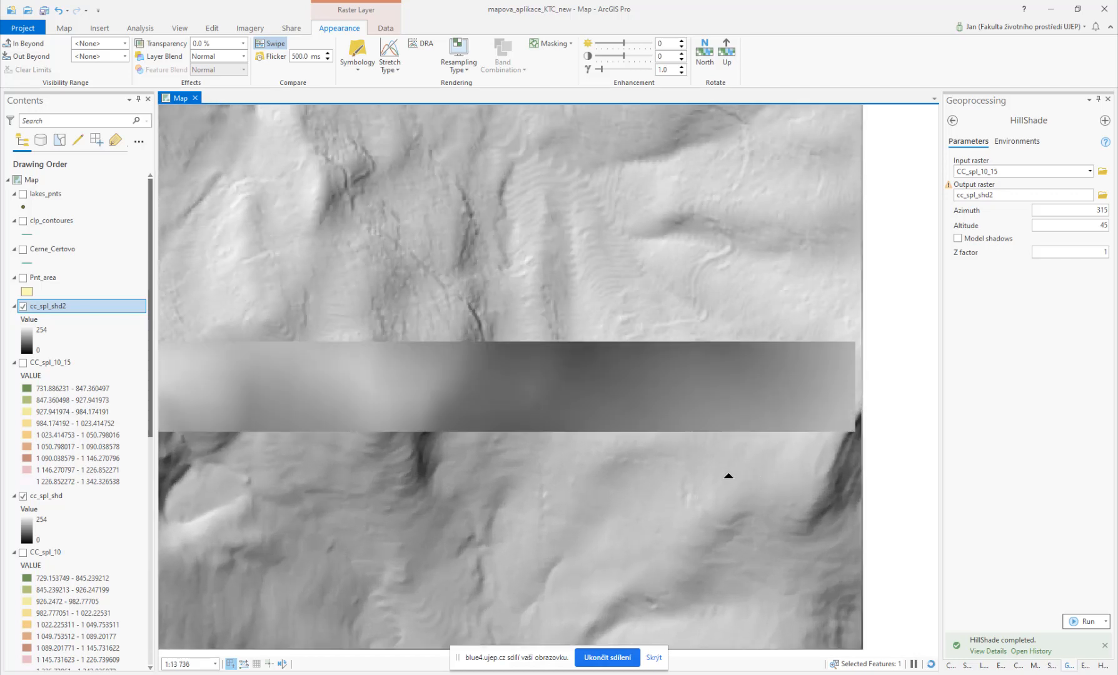
drag(682, 287, 692, 462)
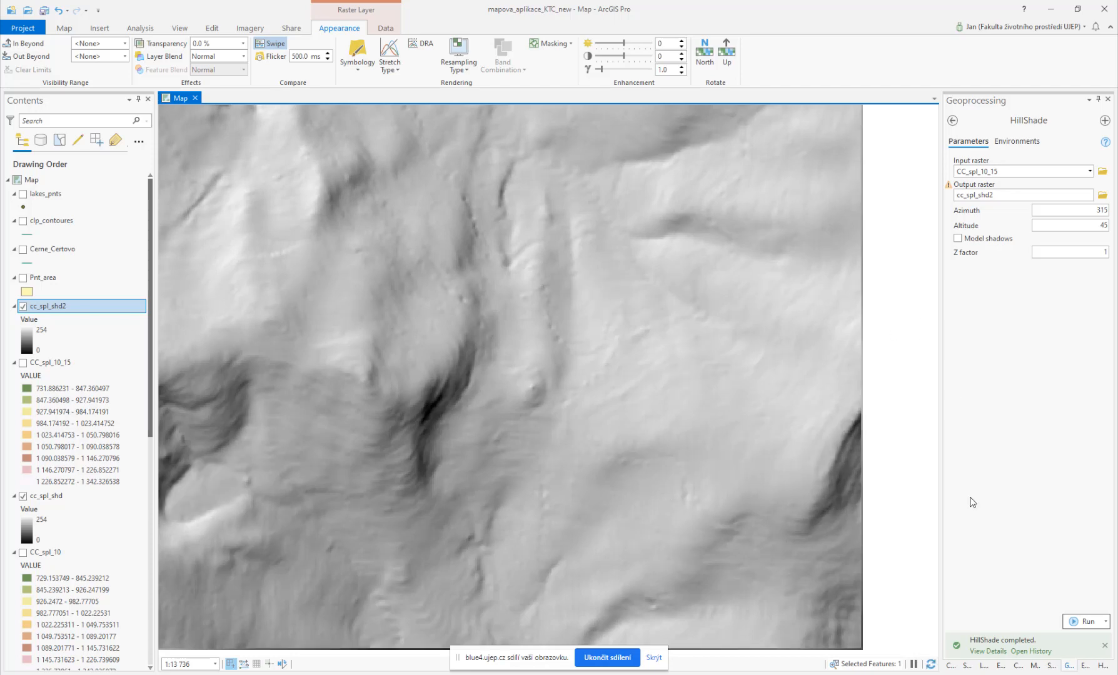
Step: Reopen the Spline tool with the parameters of its latest run from the geoprocessing history
click(949, 667)
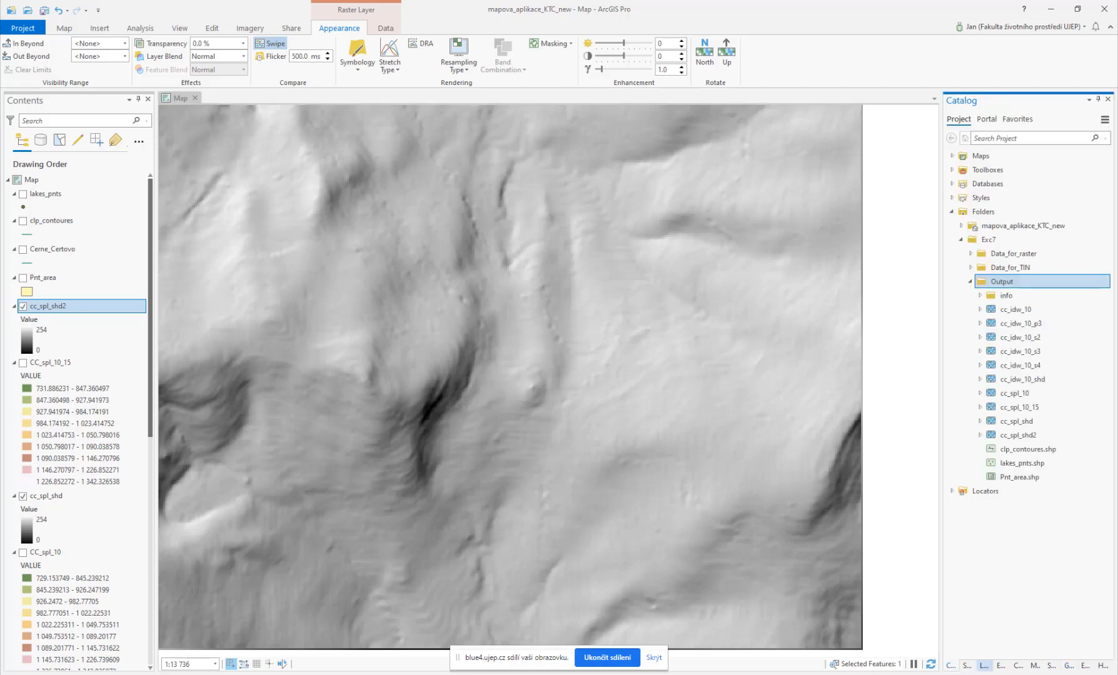
click(1067, 667)
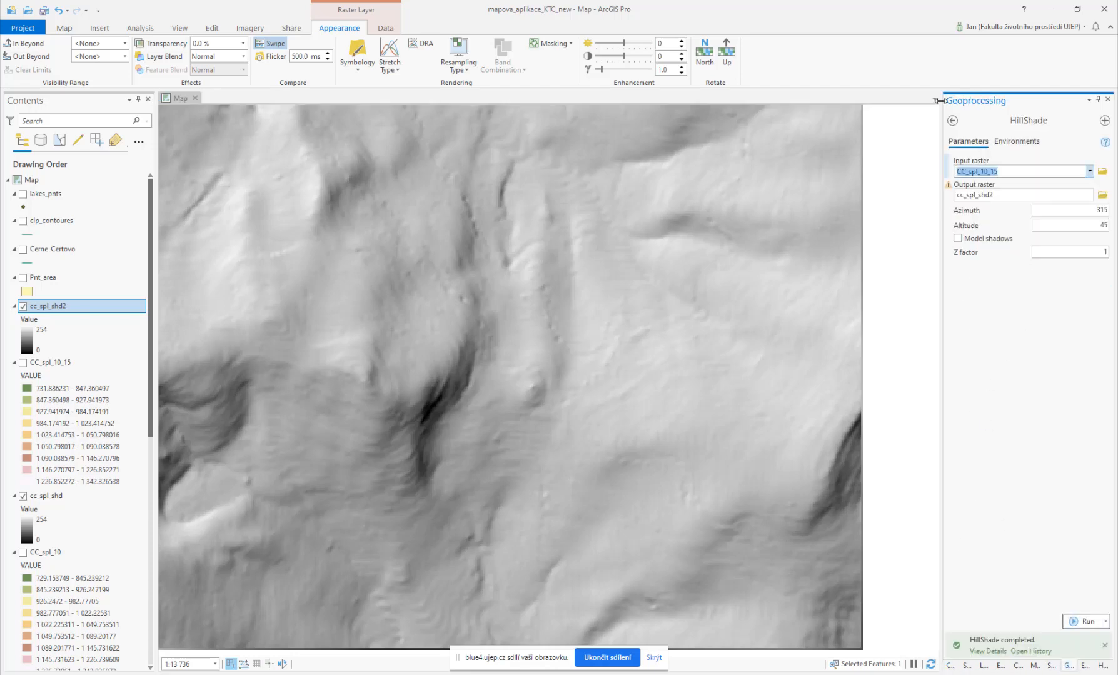
click(953, 122)
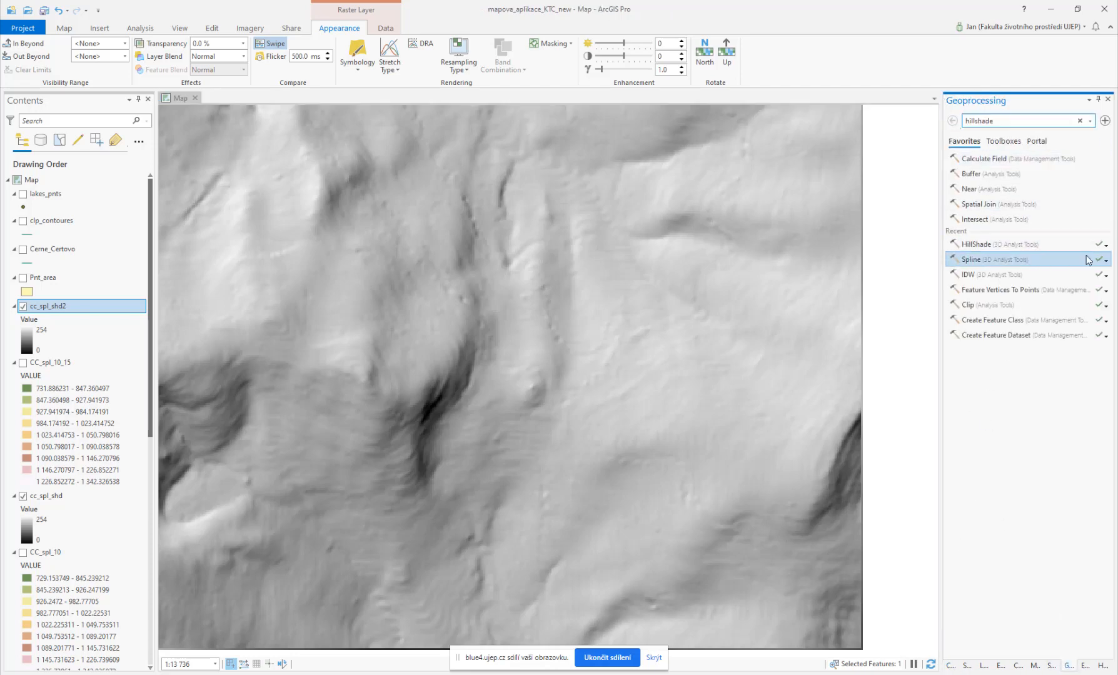
click(1107, 262)
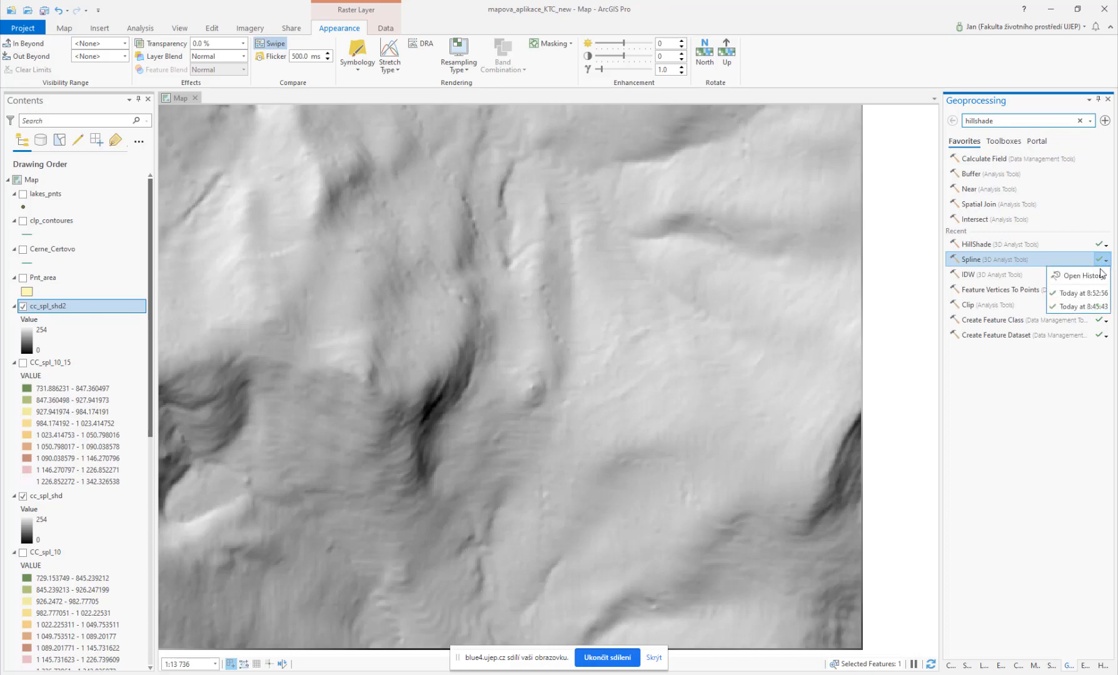
click(1084, 277)
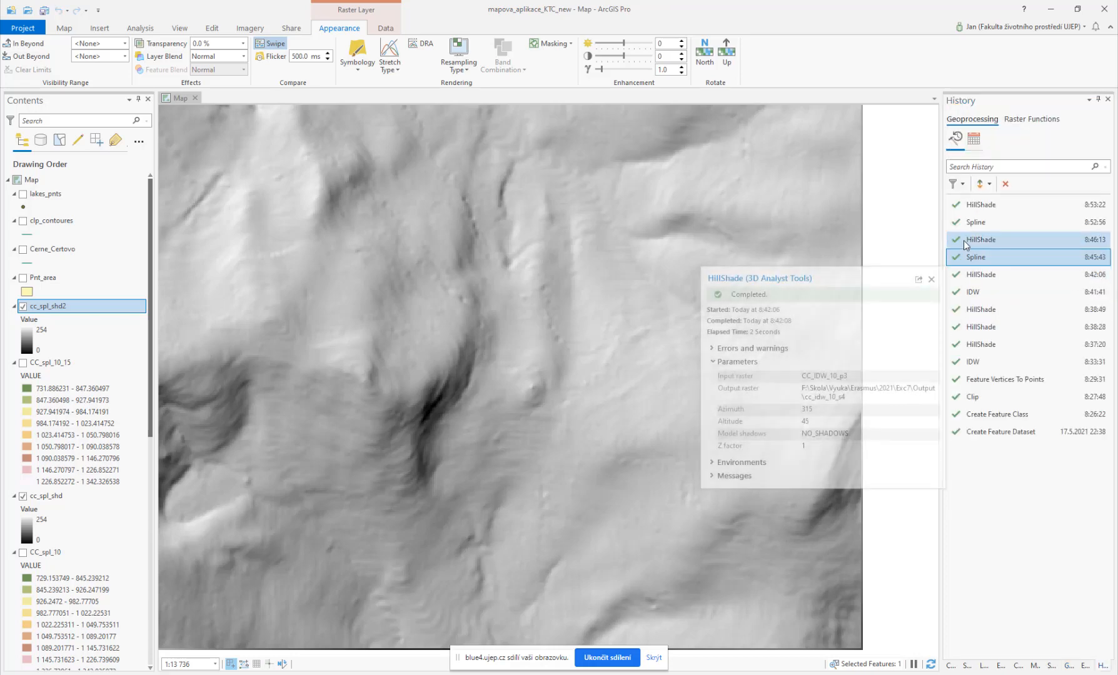
click(978, 222)
mouse_move(978, 220)
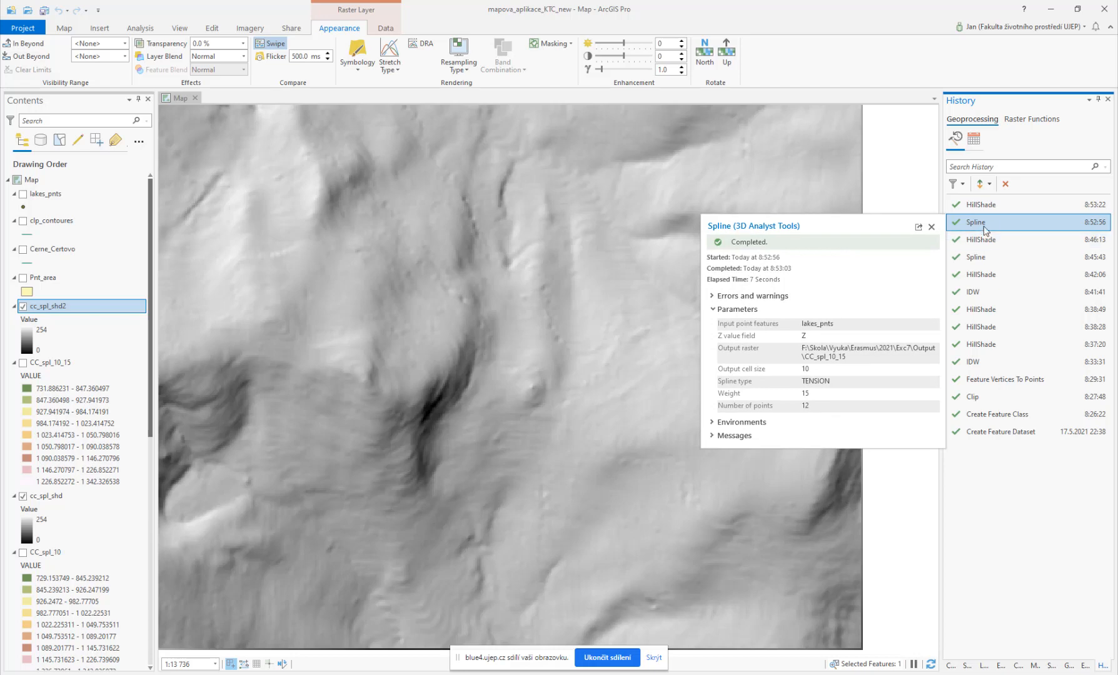
double_click(979, 223)
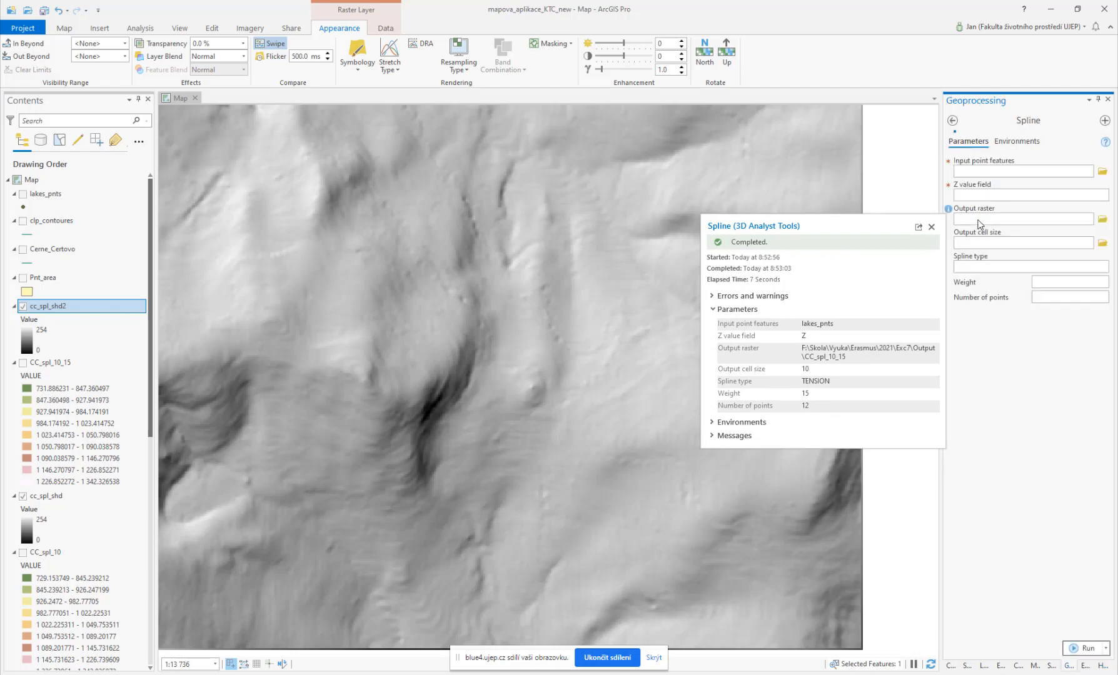
Step: Set the Weight to 50, rename the output raster CC_spl_10_50, and run the Spline tool
drag(1098, 279, 1114, 285)
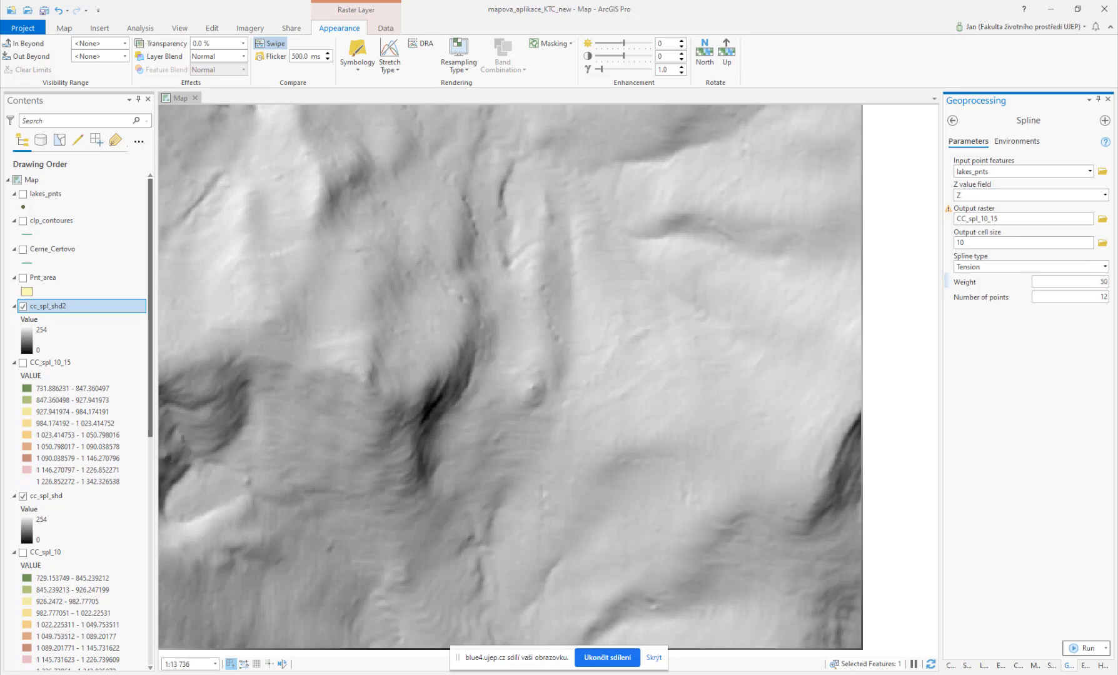
click(1011, 218)
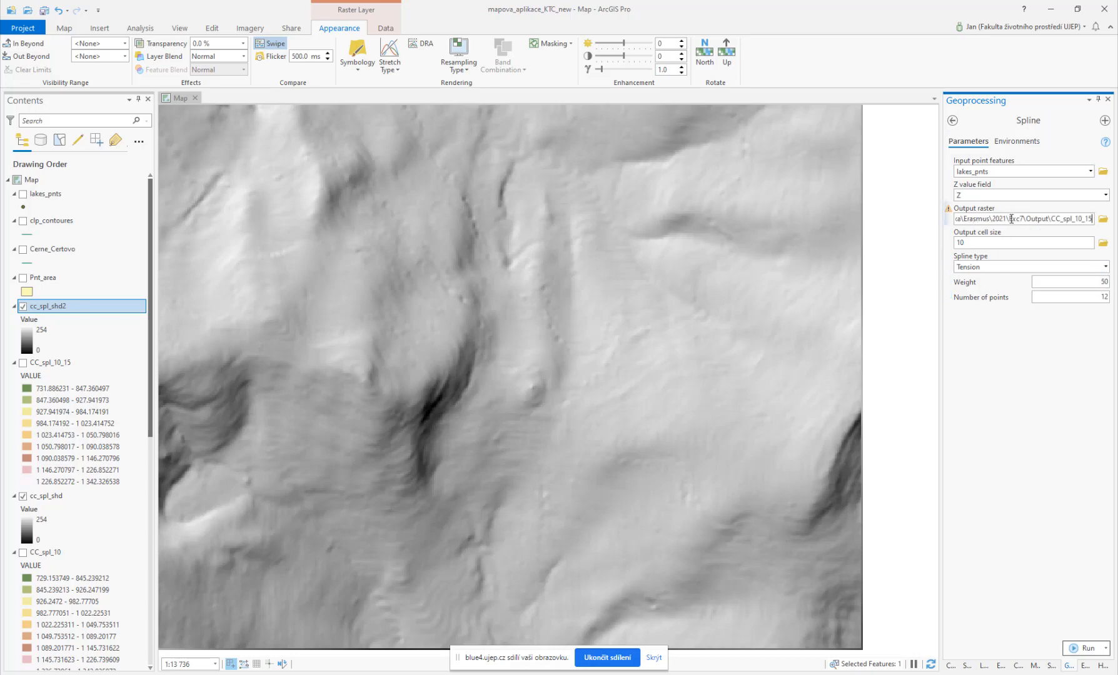
key(BackSpace)
key(BackSpace)
text(50)
click(1085, 649)
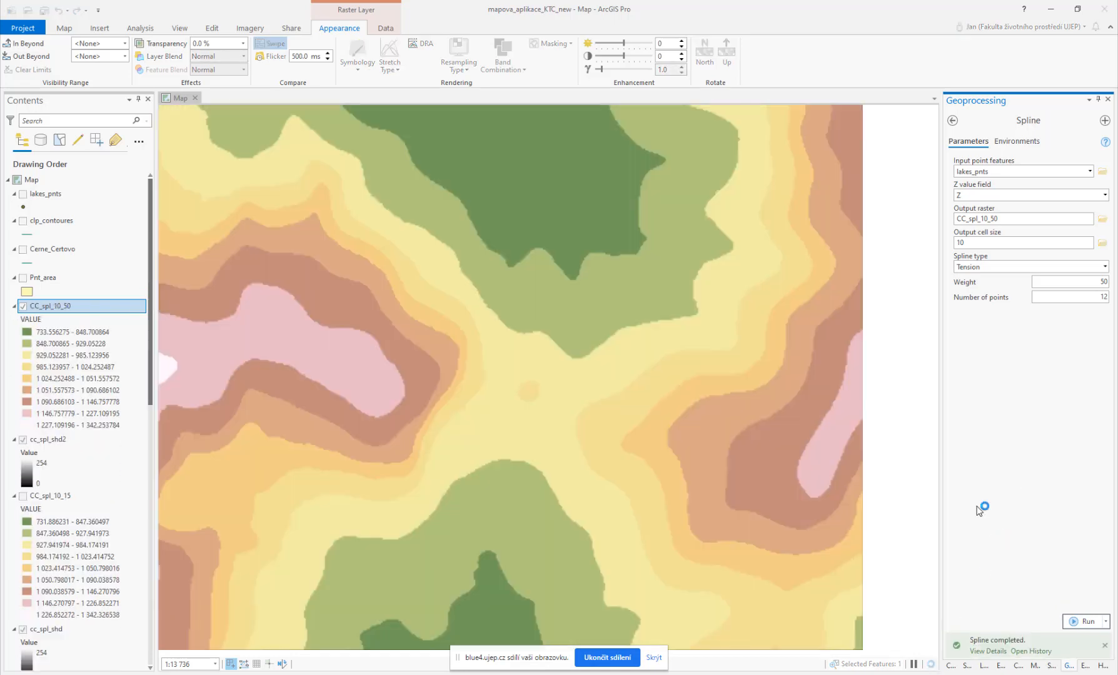
Step: Run Hillshade on CC_spl_10_50, saving the output raster as cc_spl_shd3 in the Output folder
click(952, 120)
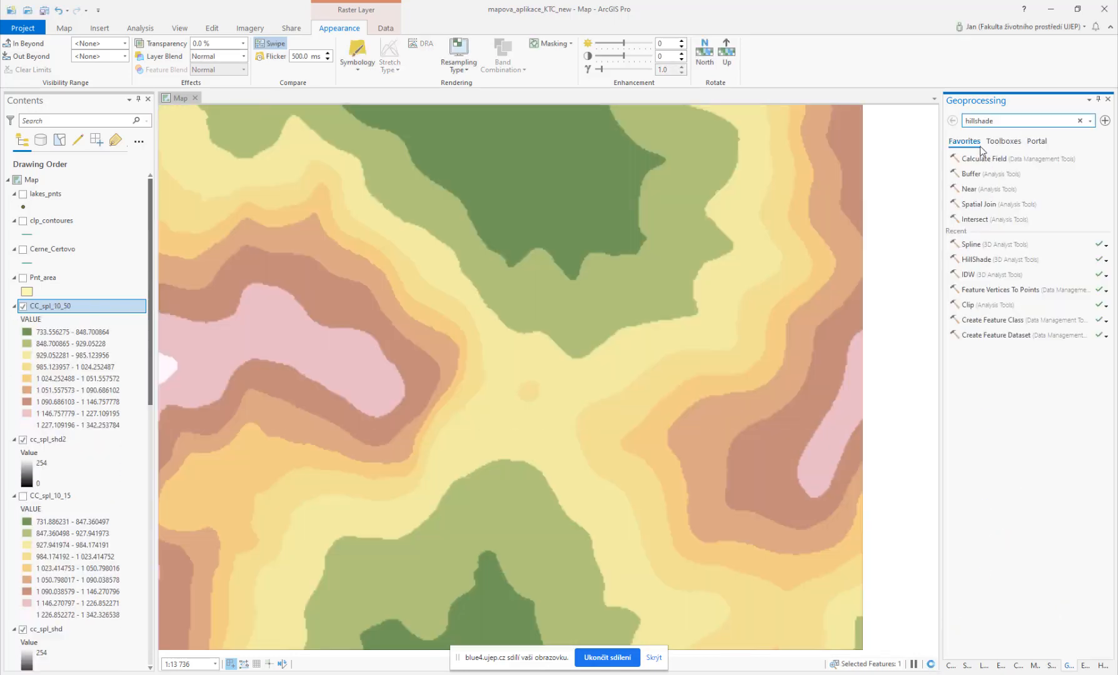
click(979, 259)
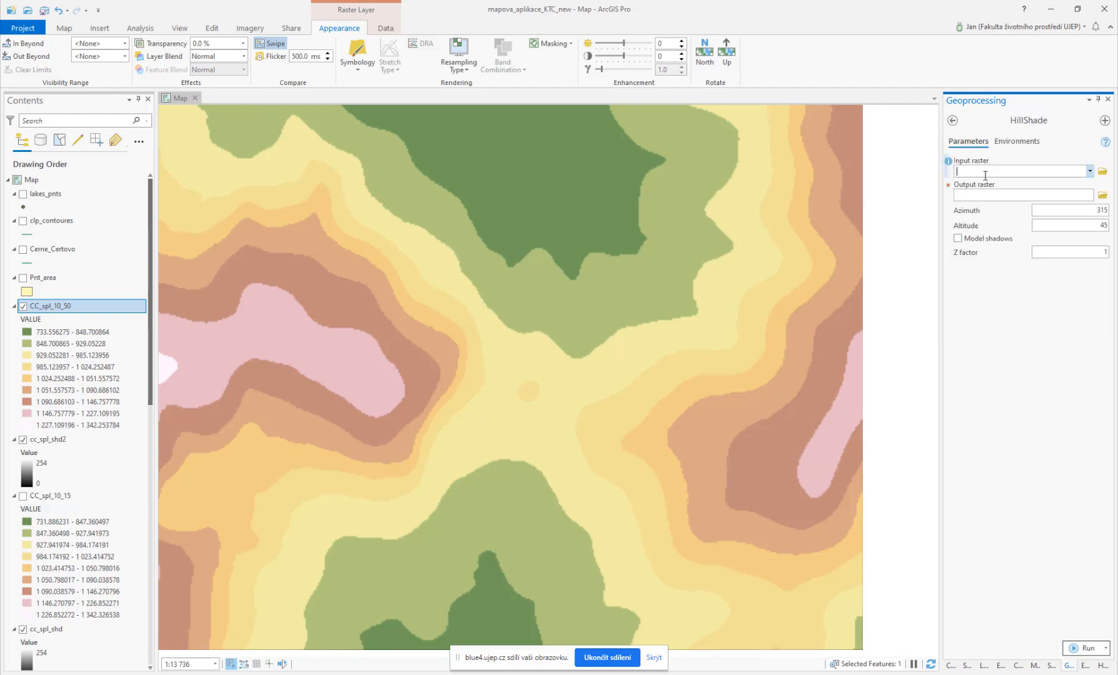
click(1090, 171)
click(1050, 183)
click(1102, 195)
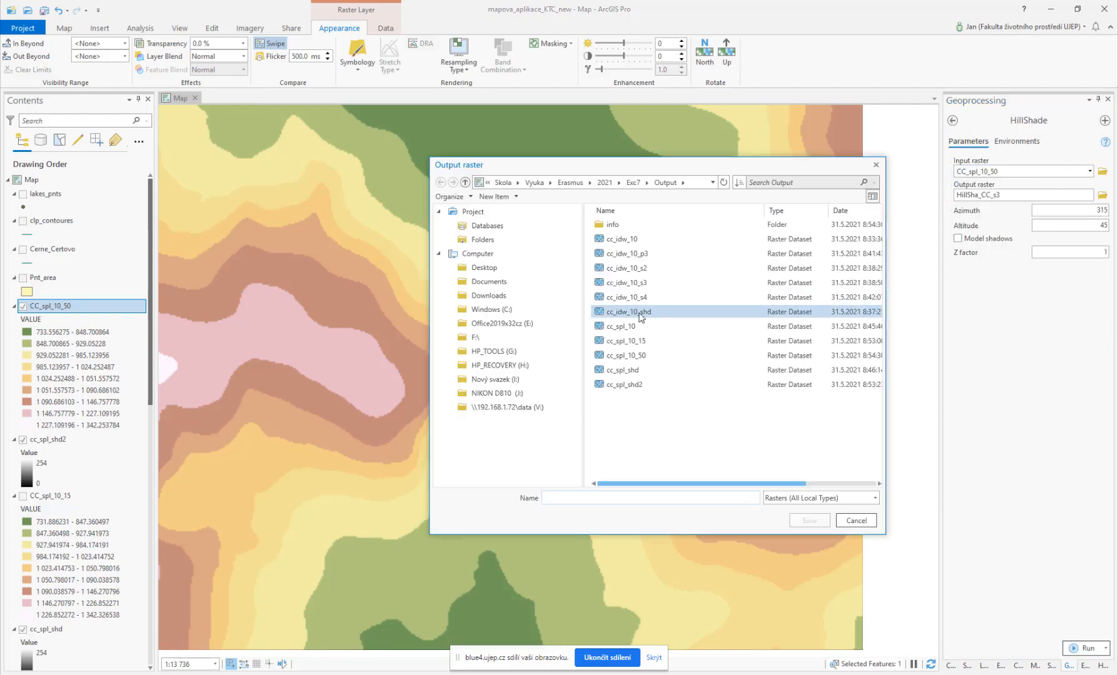
click(644, 385)
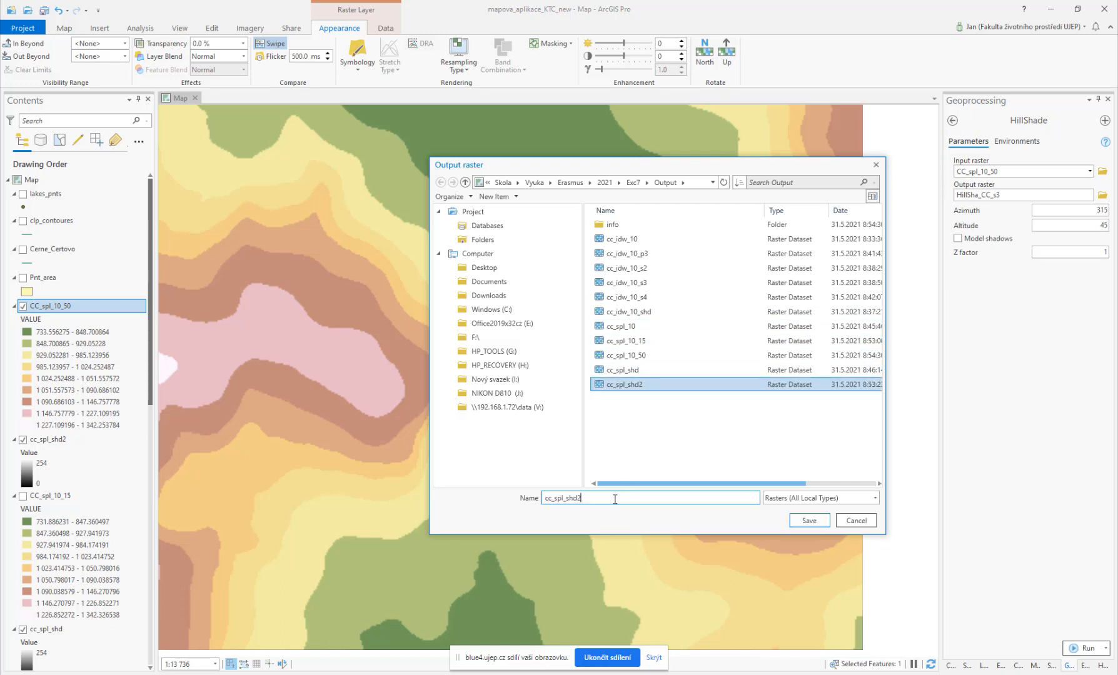
click(615, 499)
key(BackSpace)
text(3)
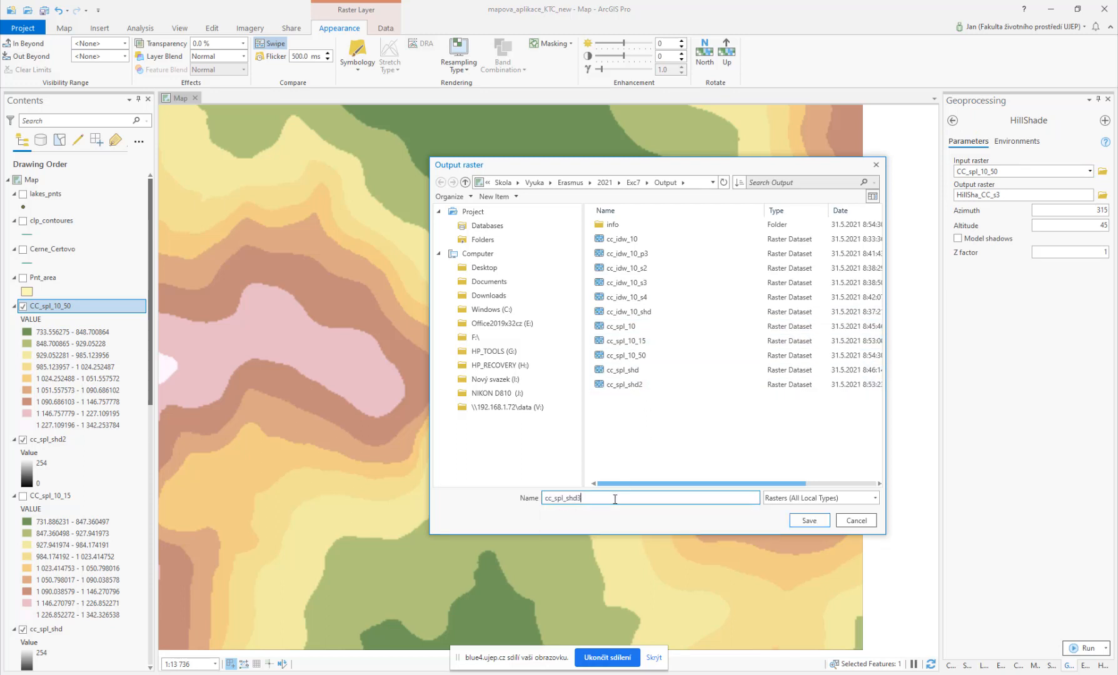
click(806, 521)
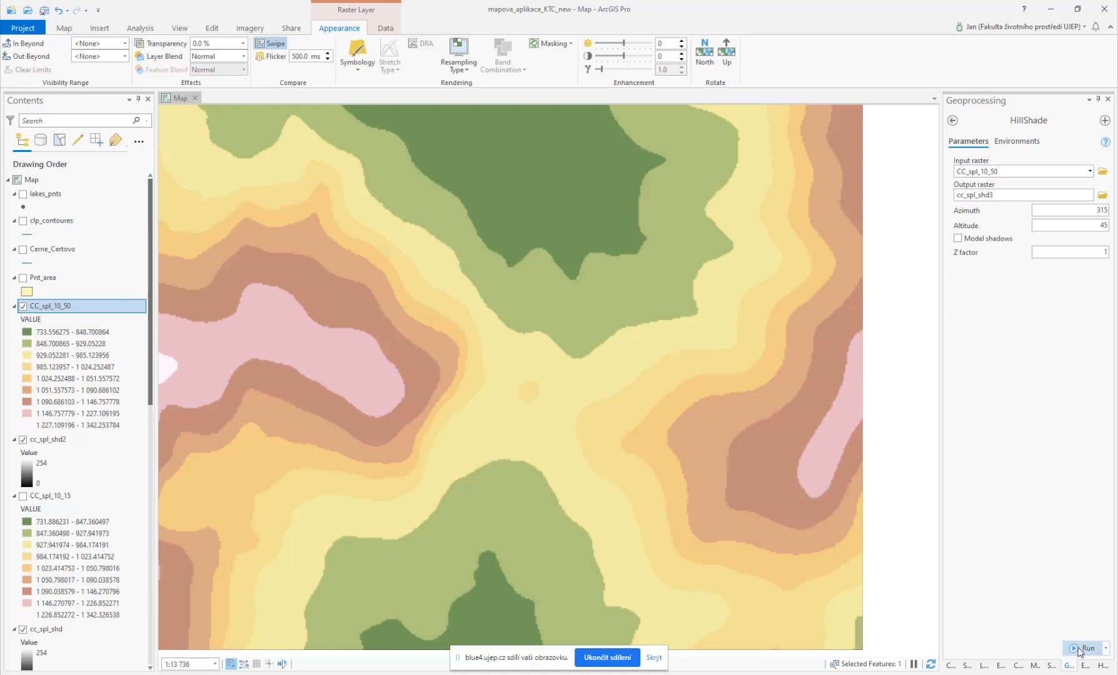
click(1077, 650)
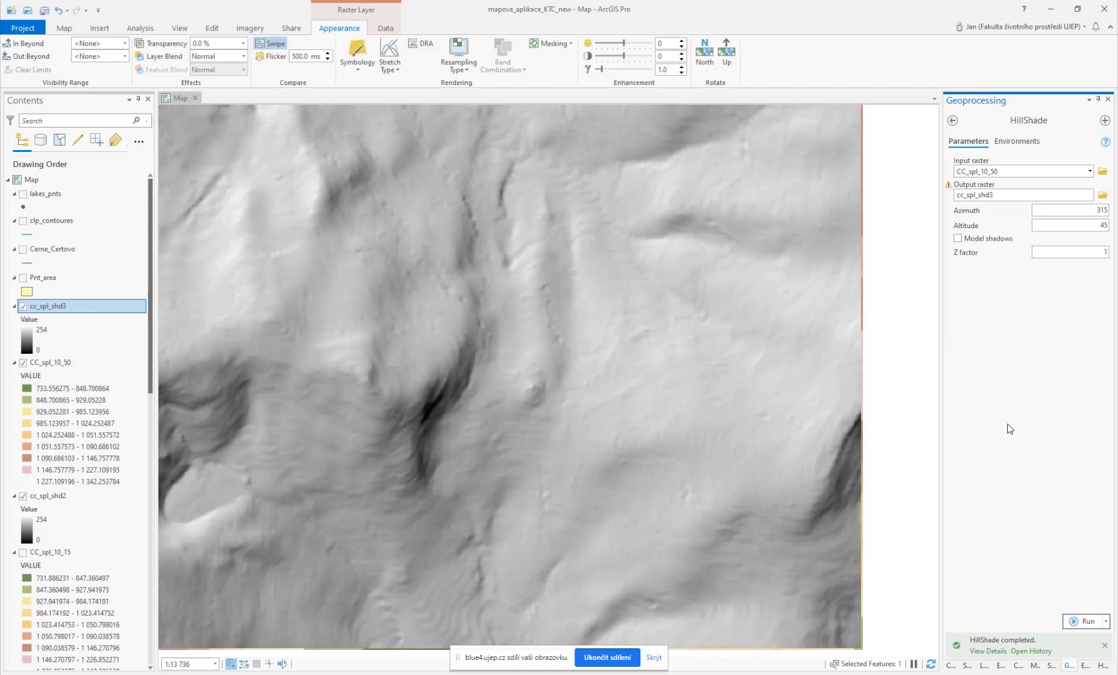
Step: Hide CC_spl_10_50 and swipe the cc_spl_shd3 hillshade against the previous hillshade to compare them
drag(277, 341, 616, 377)
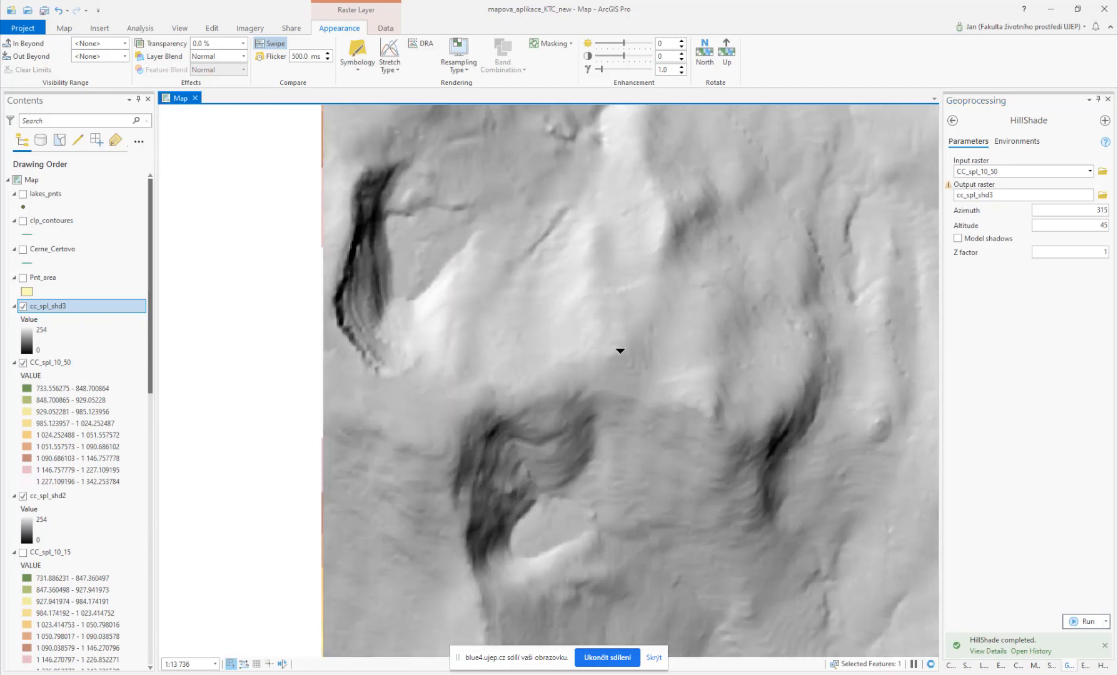
scroll(620, 351, down, 2)
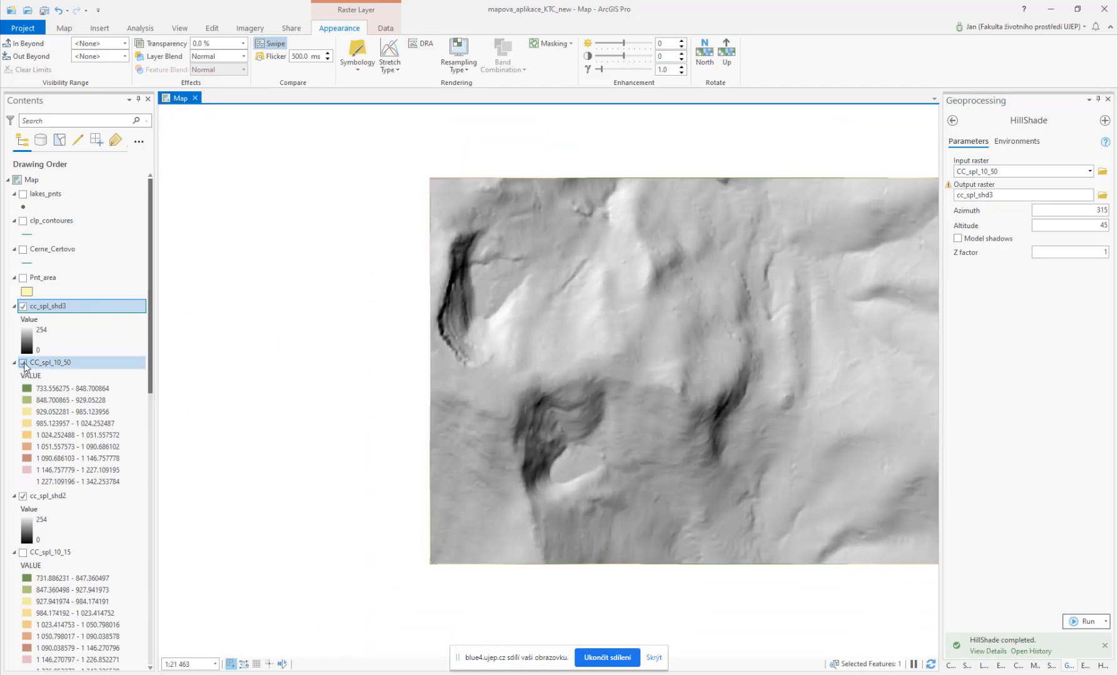
click(23, 362)
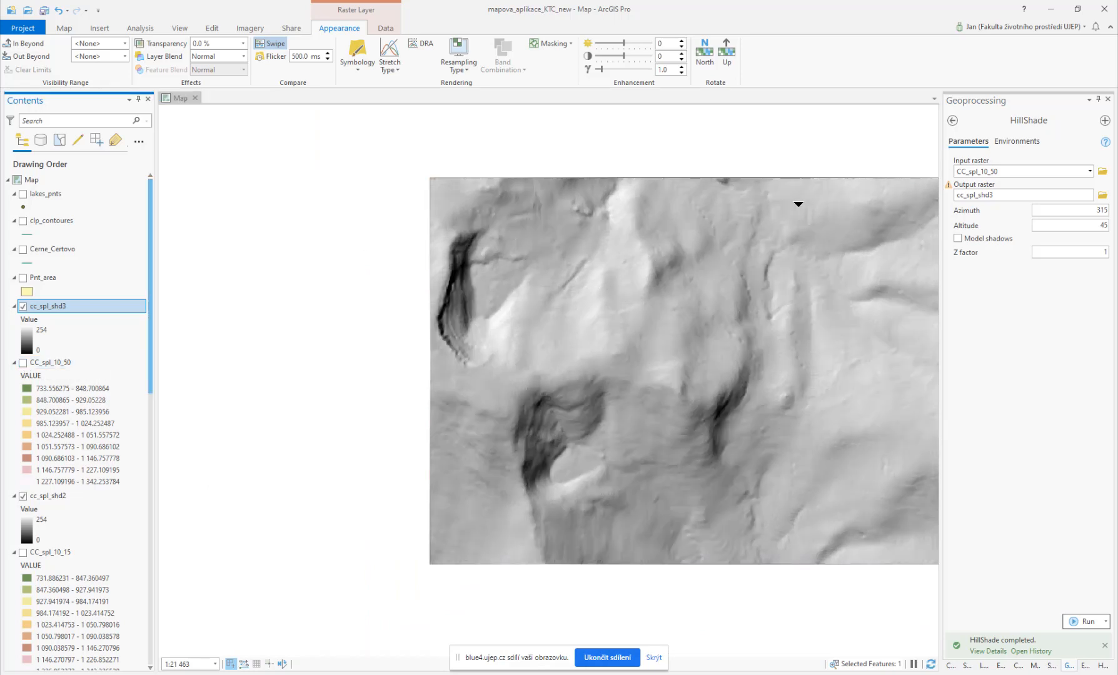
click(798, 204)
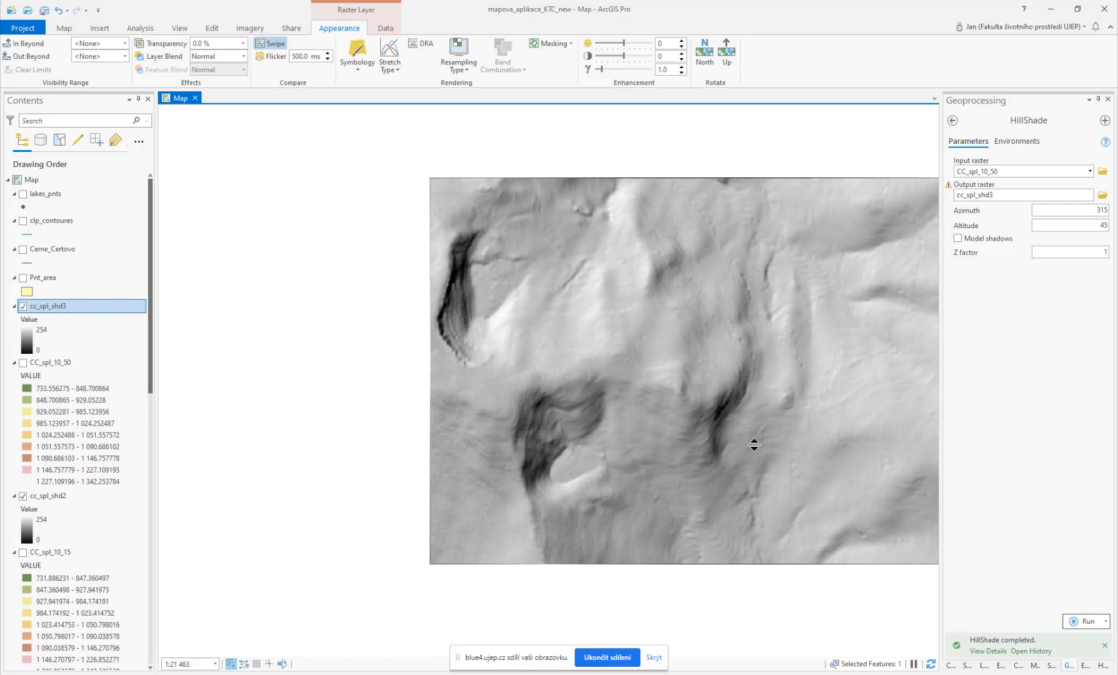
drag(781, 399, 630, 394)
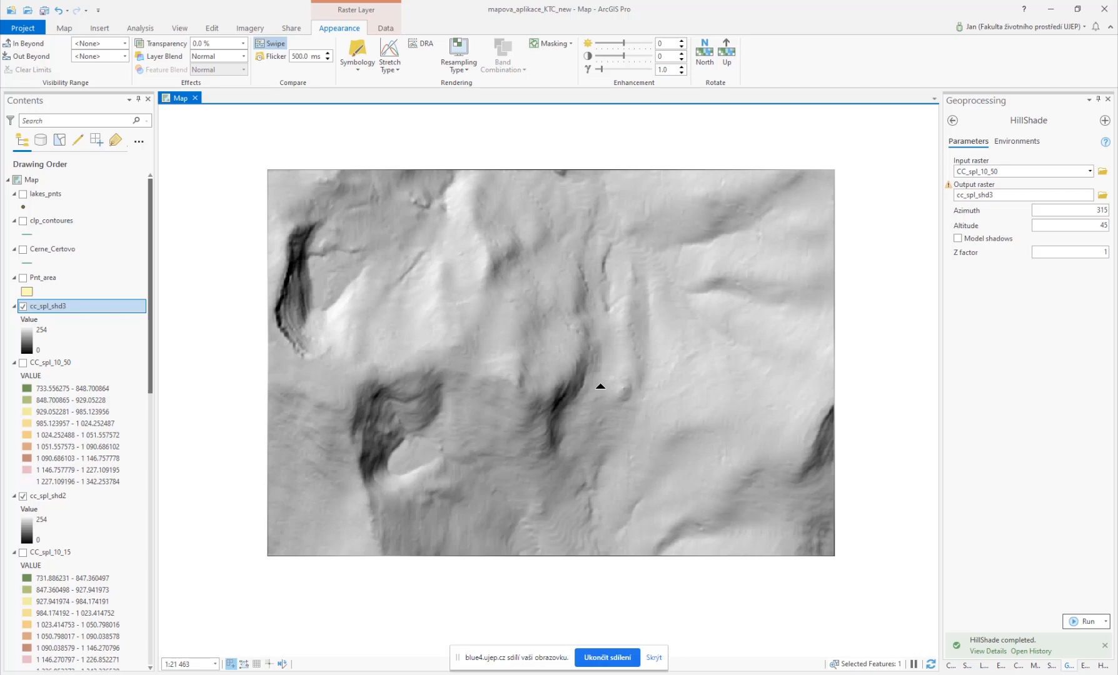
Step: Switch to the web browser showing the image search for zavazi (weights)
click(653, 658)
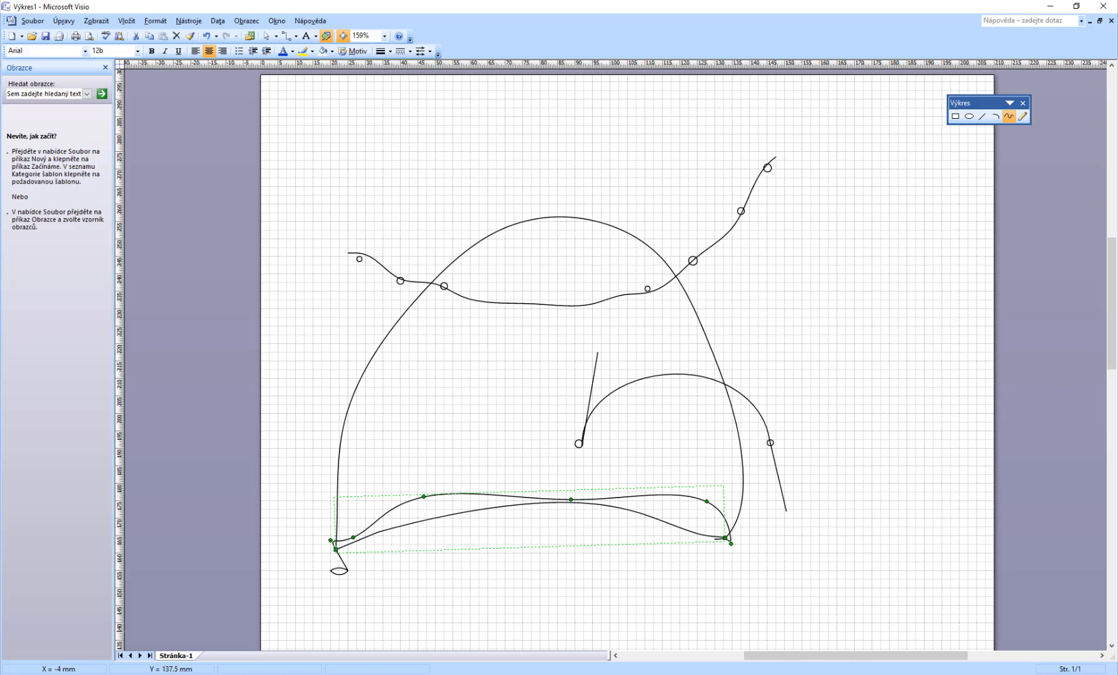
mouse_move(444, 674)
click(487, 636)
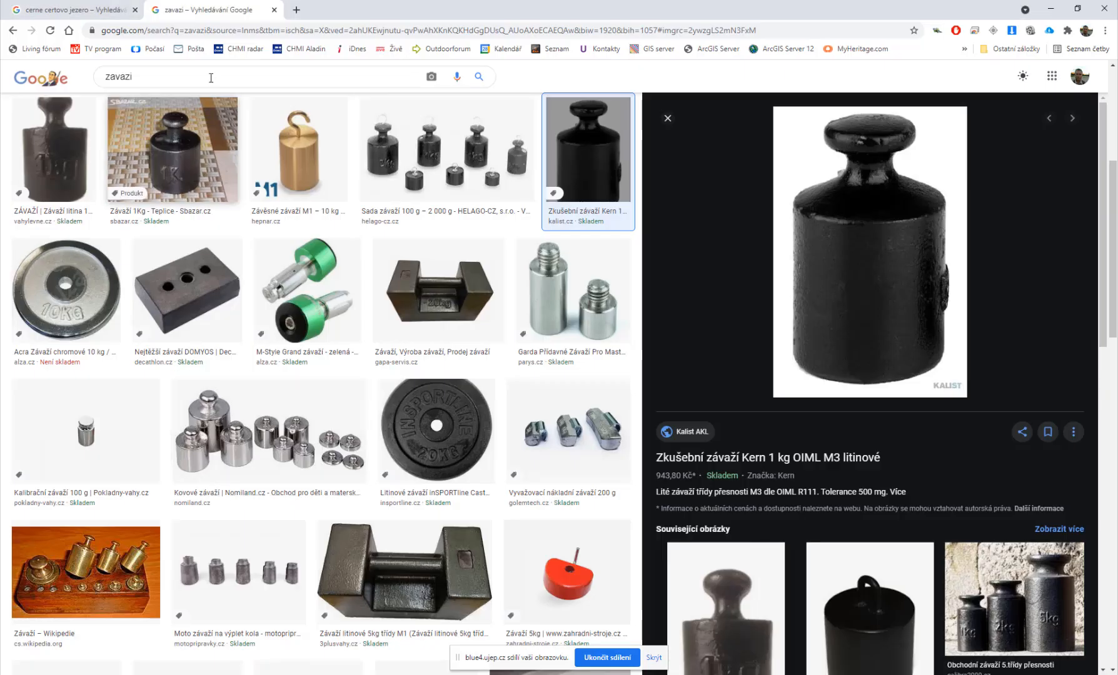
Step: Search Google for smoothing filter and browse the image results
click(300, 32)
text(sme)
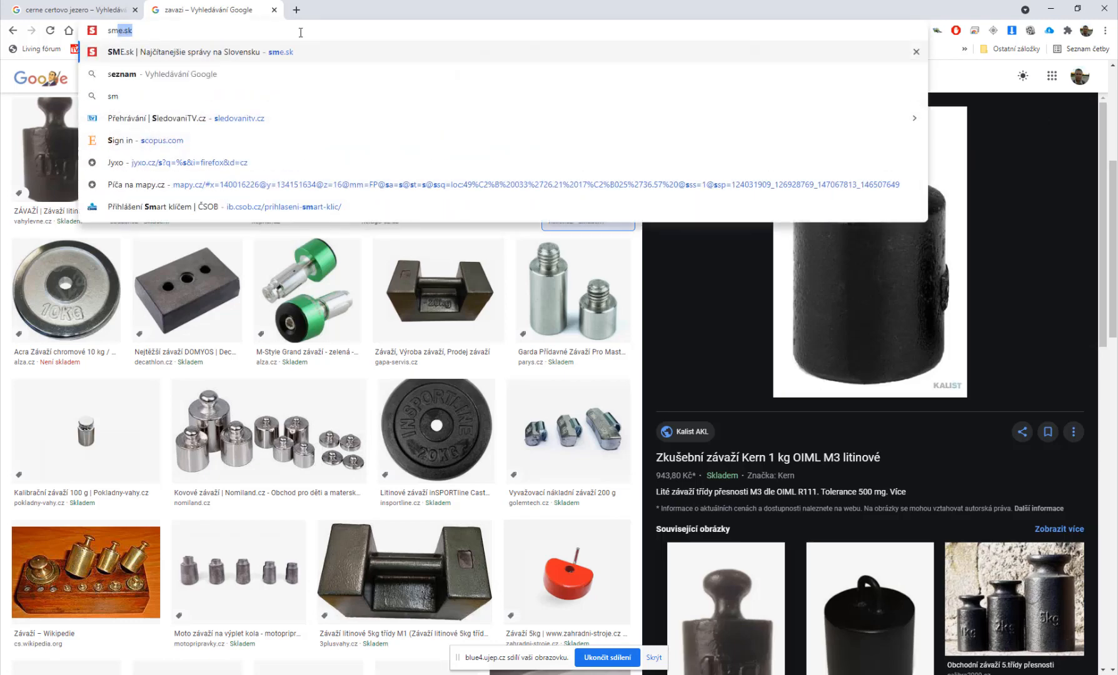
key(BackSpace)
key(BackSpace)
text(oothing )
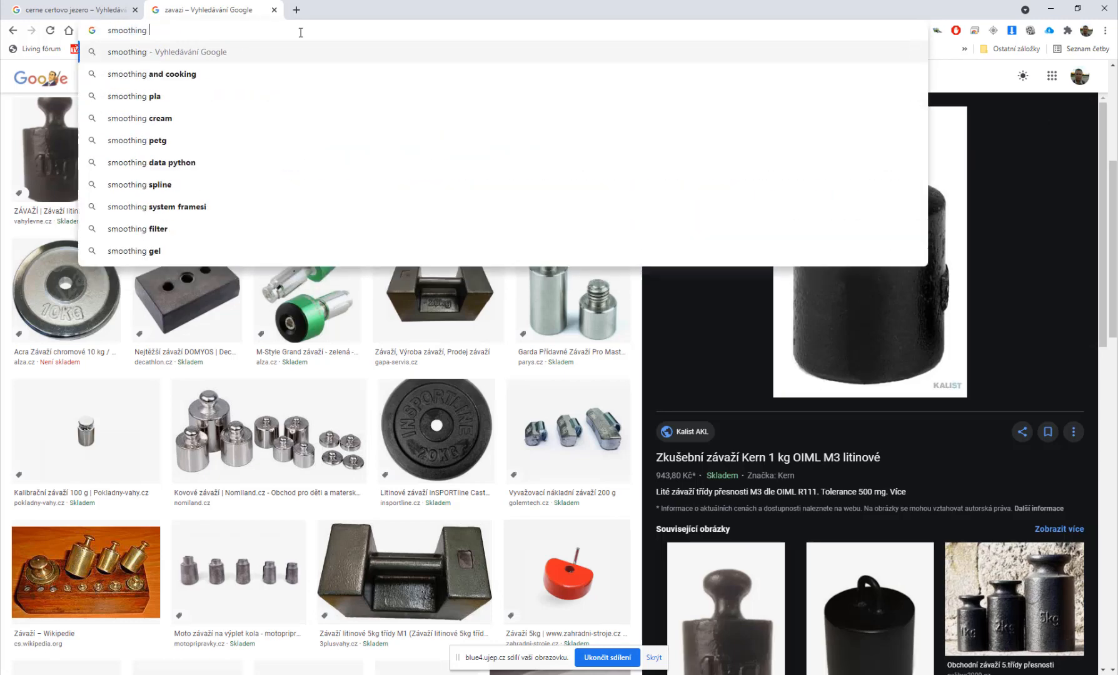
text(fil)
key(Return)
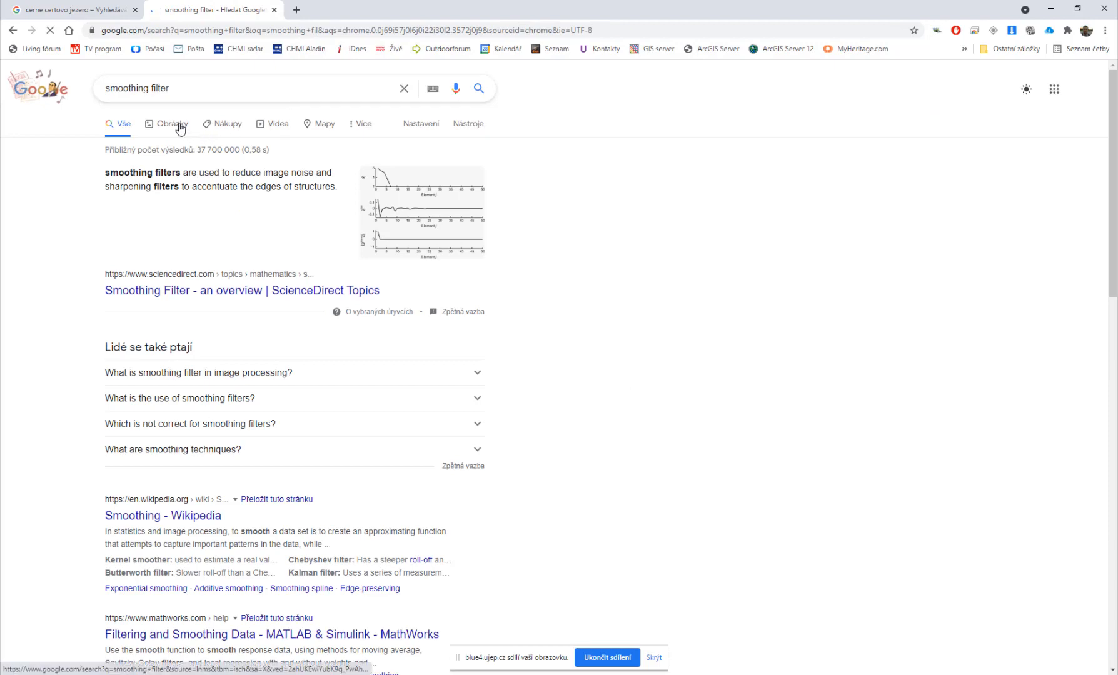
click(180, 127)
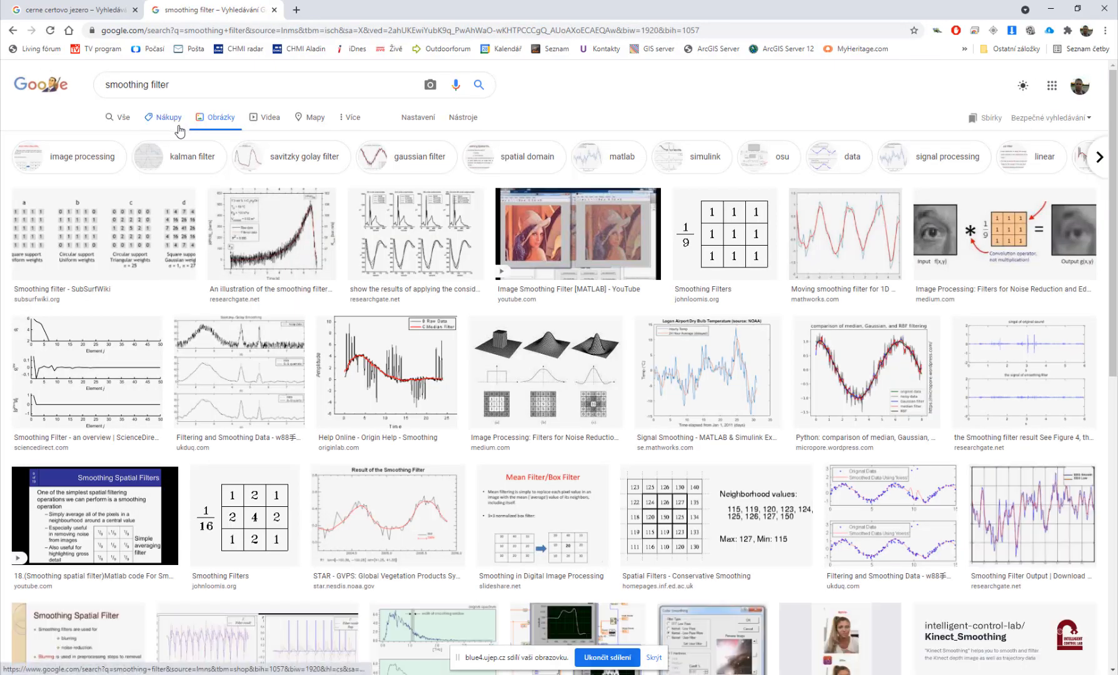
scroll(178, 128, down, 4)
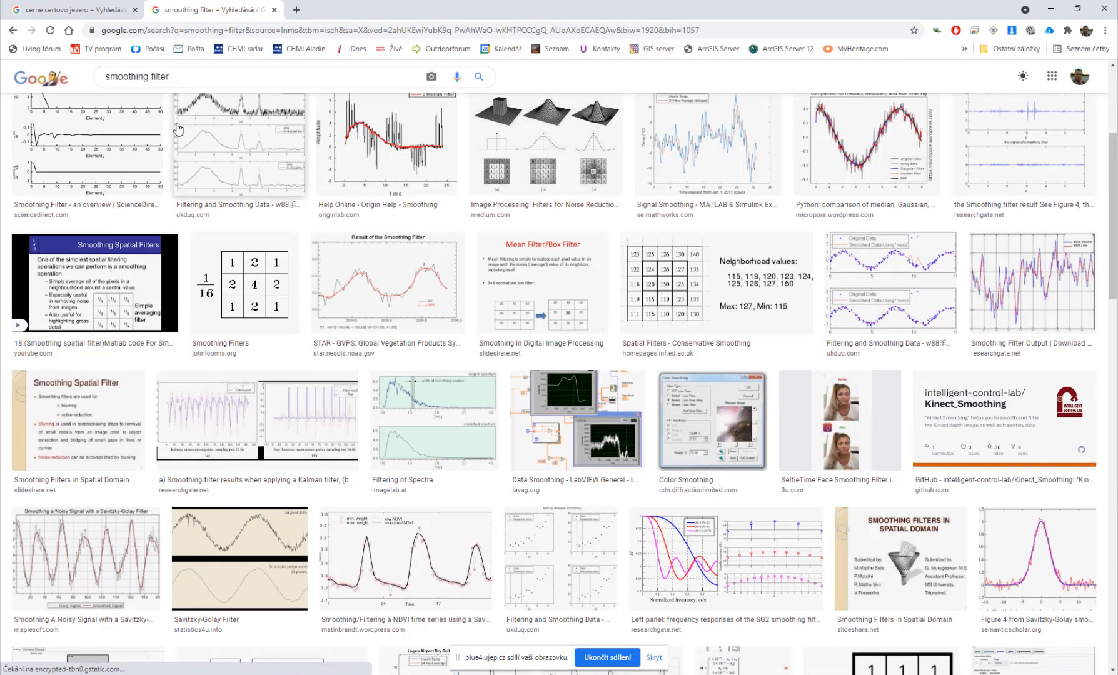
scroll(177, 132, down, 3)
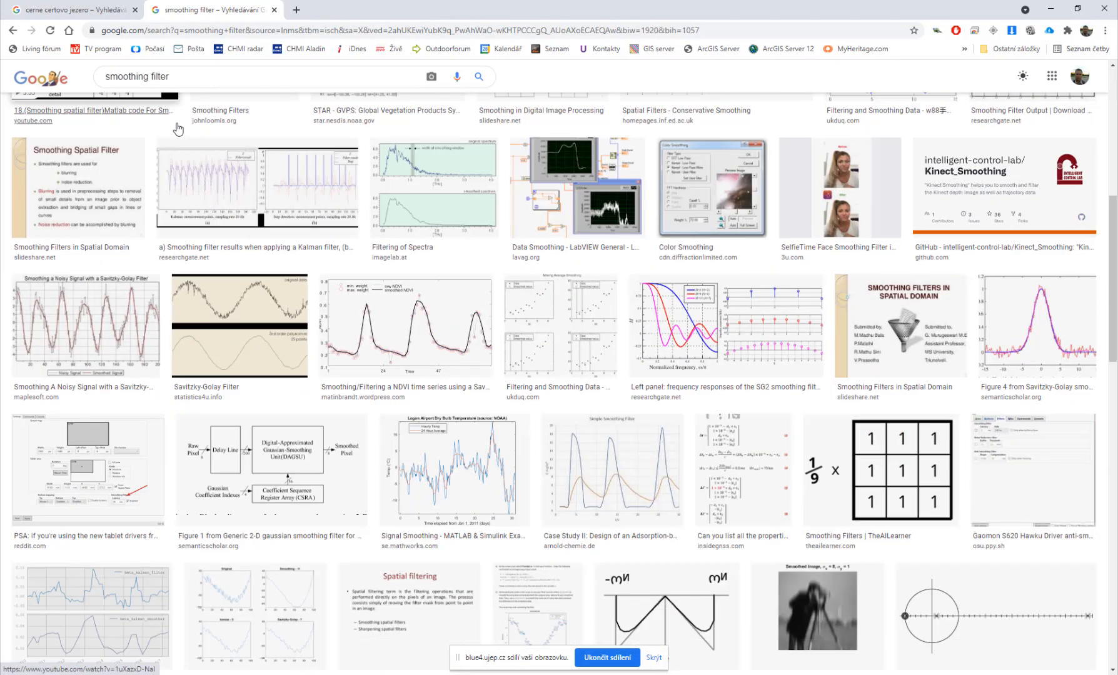
Step: Refine the image search to smoothing filter mask and open the averaging filter example images
scroll(177, 130, up, 7)
click(201, 86)
text(mask)
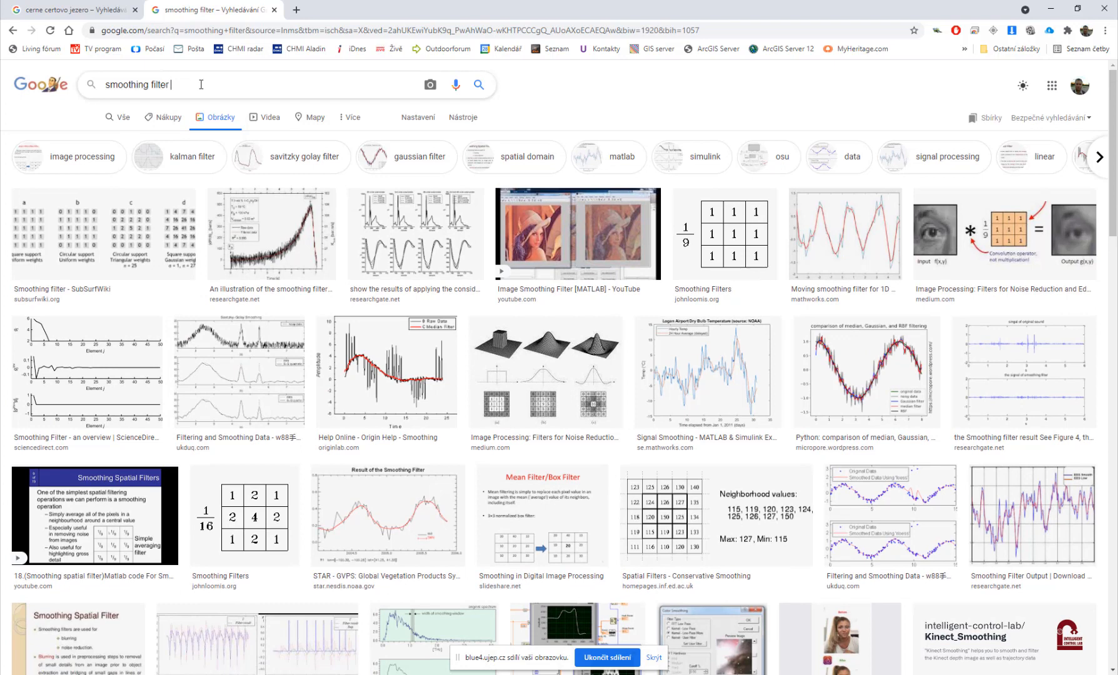
key(Return)
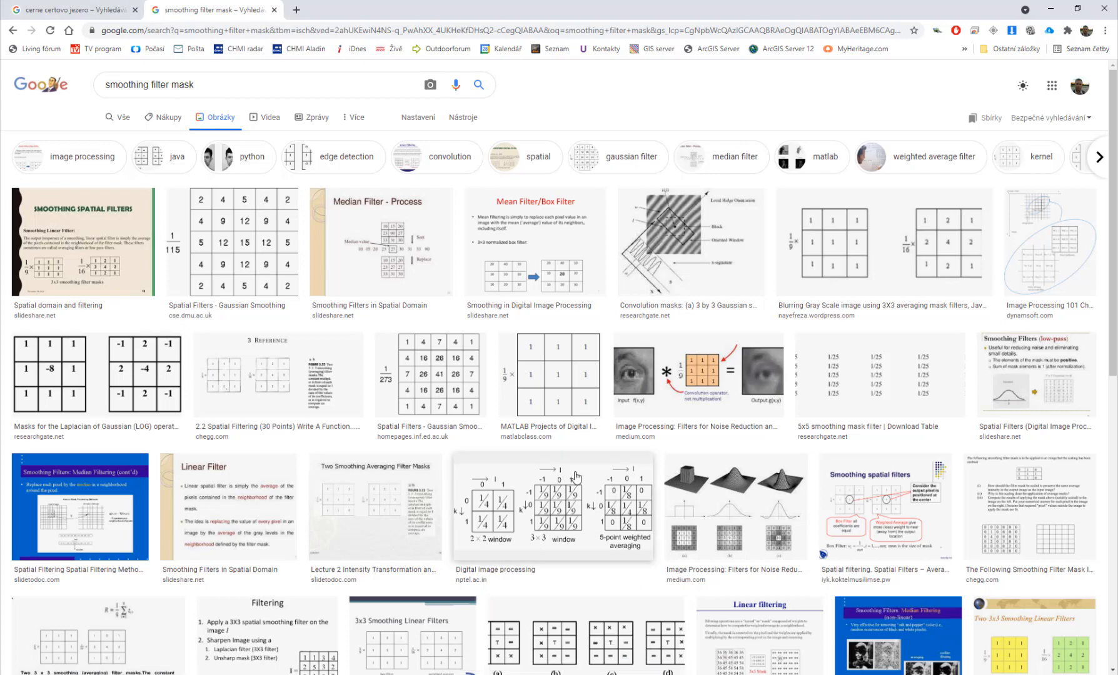
scroll(576, 477, down, 5)
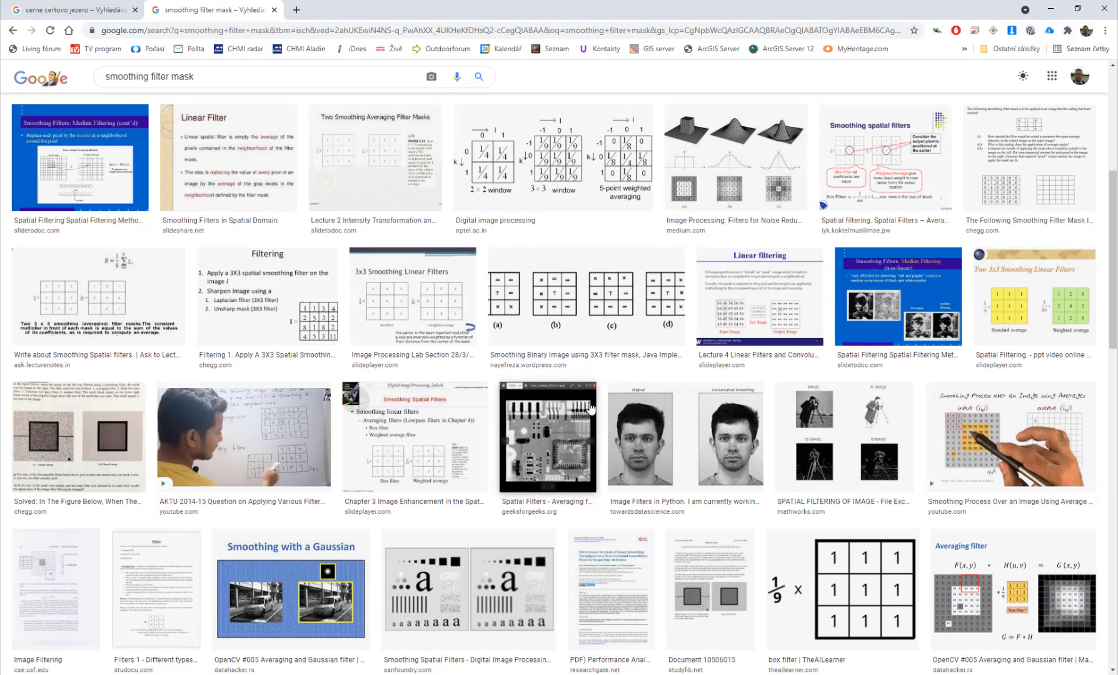
click(948, 573)
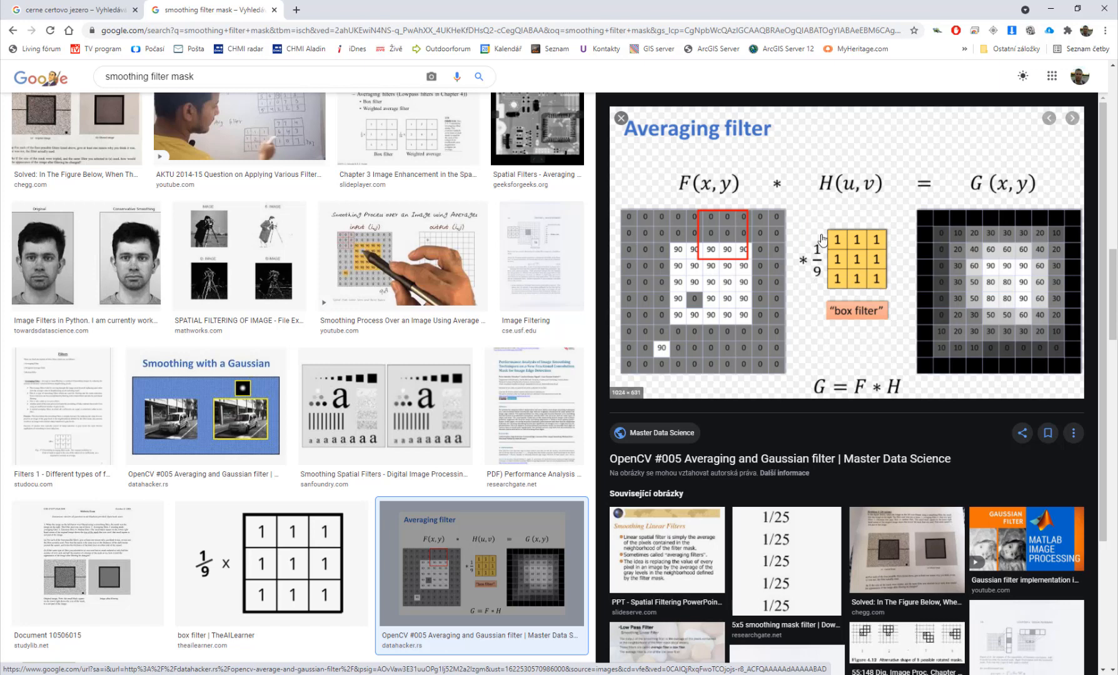
click(367, 247)
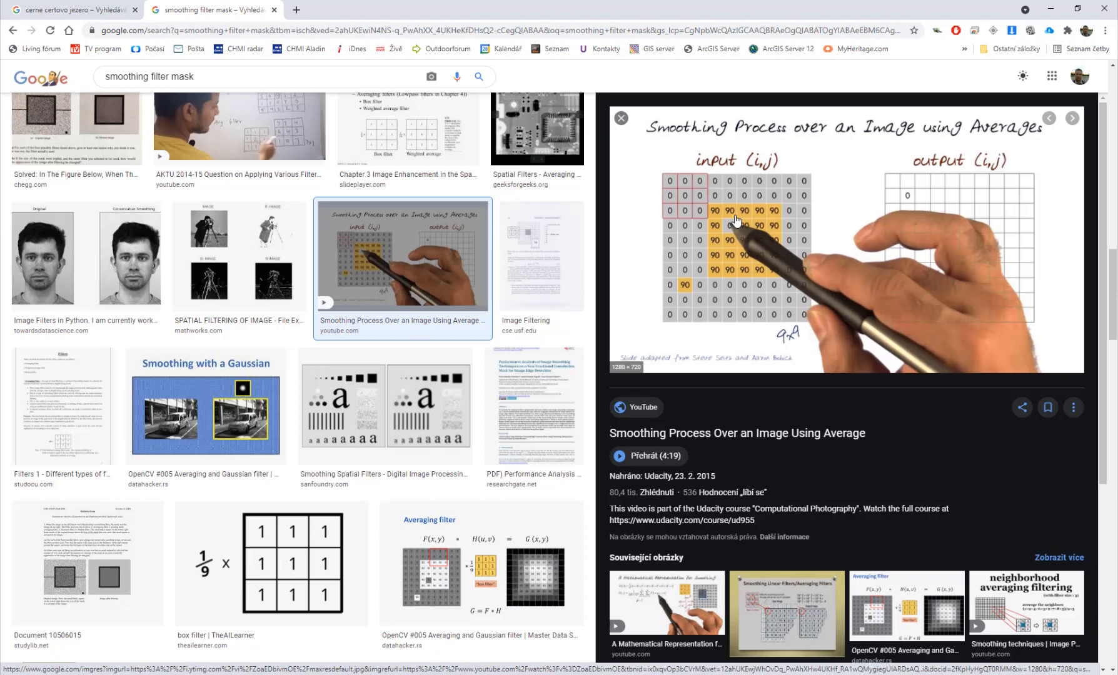
Step: Return to ArcGIS Pro and open the Focal Statistics tool from the Spatial Analyst tools
click(1050, 9)
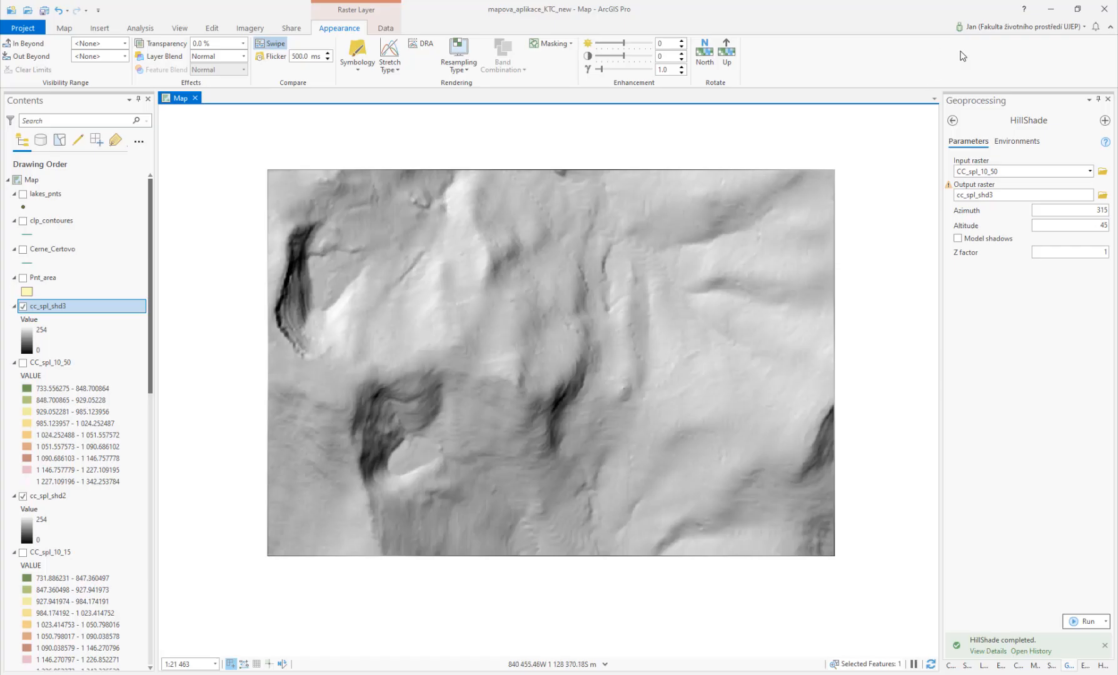
click(952, 120)
drag(1017, 120, 909, 119)
text(focal)
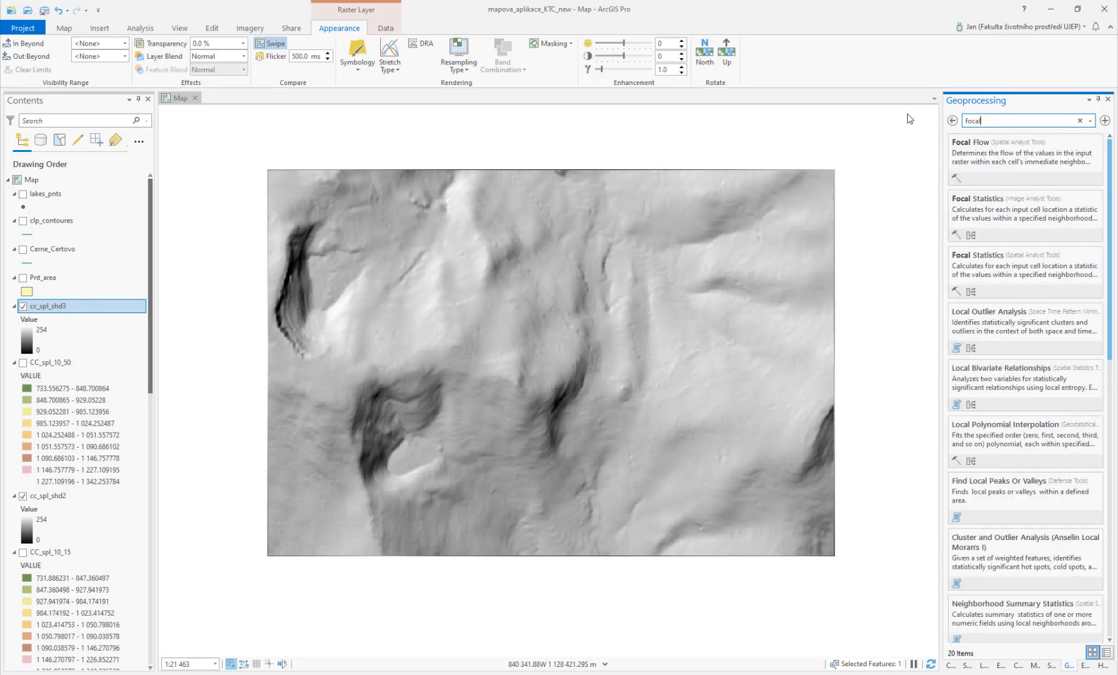
click(1007, 219)
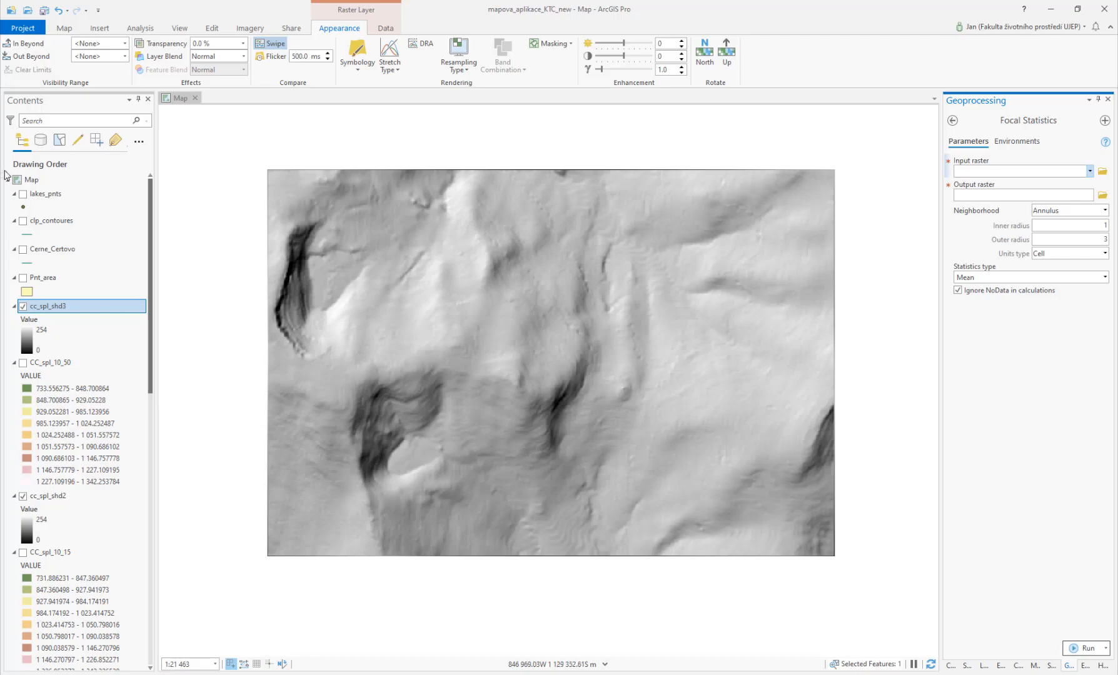
Step: Show the lakes_pnts layer and set the Focal Statistics input raster to CC_spl_10_50
click(23, 195)
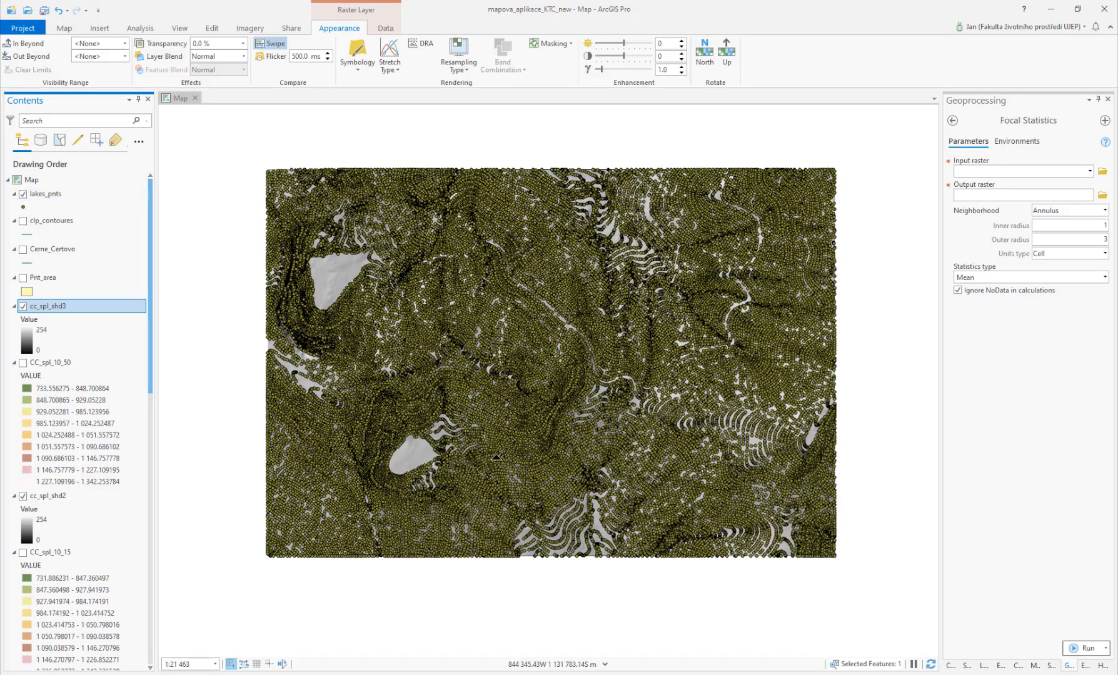
scroll(519, 461, up, 4)
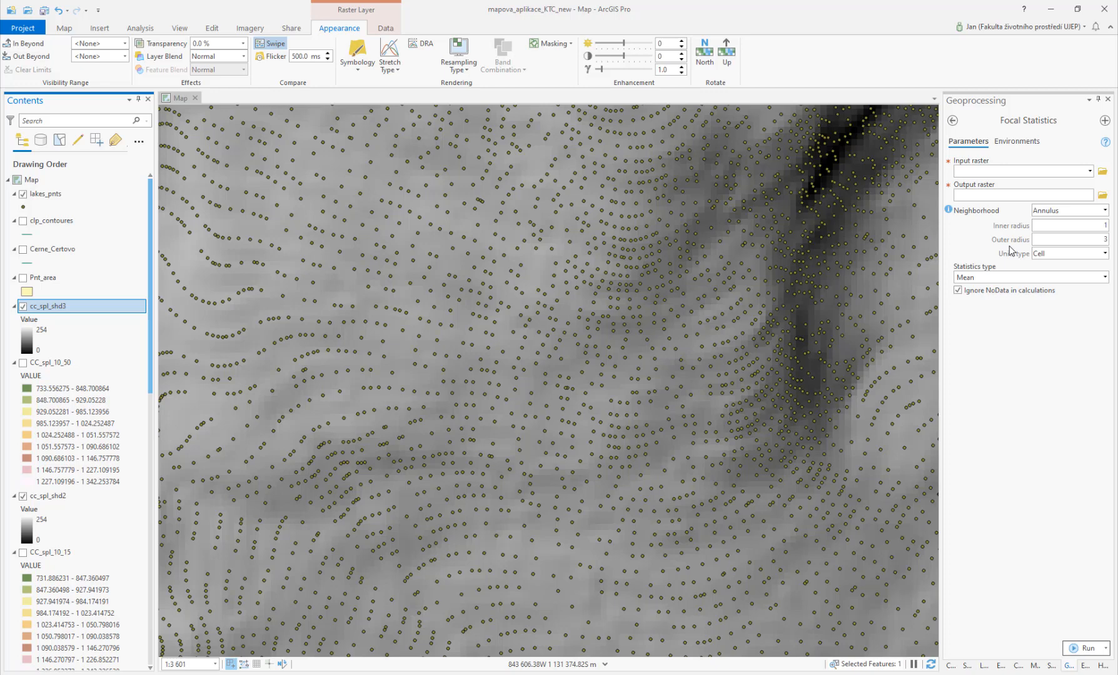
click(1089, 172)
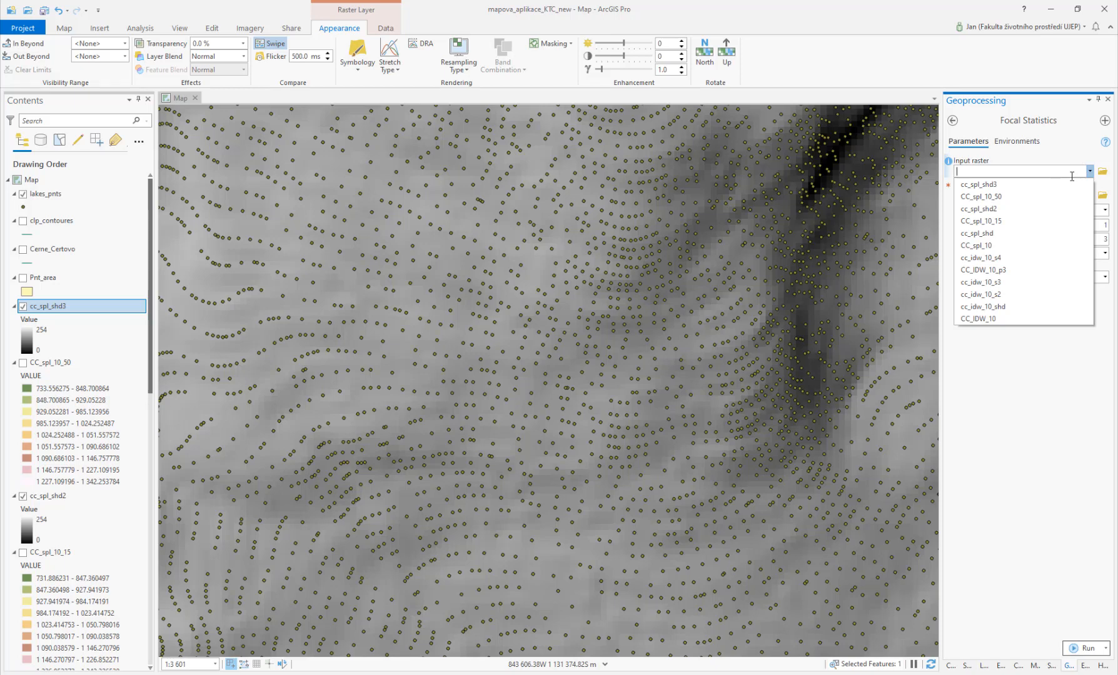
click(1038, 197)
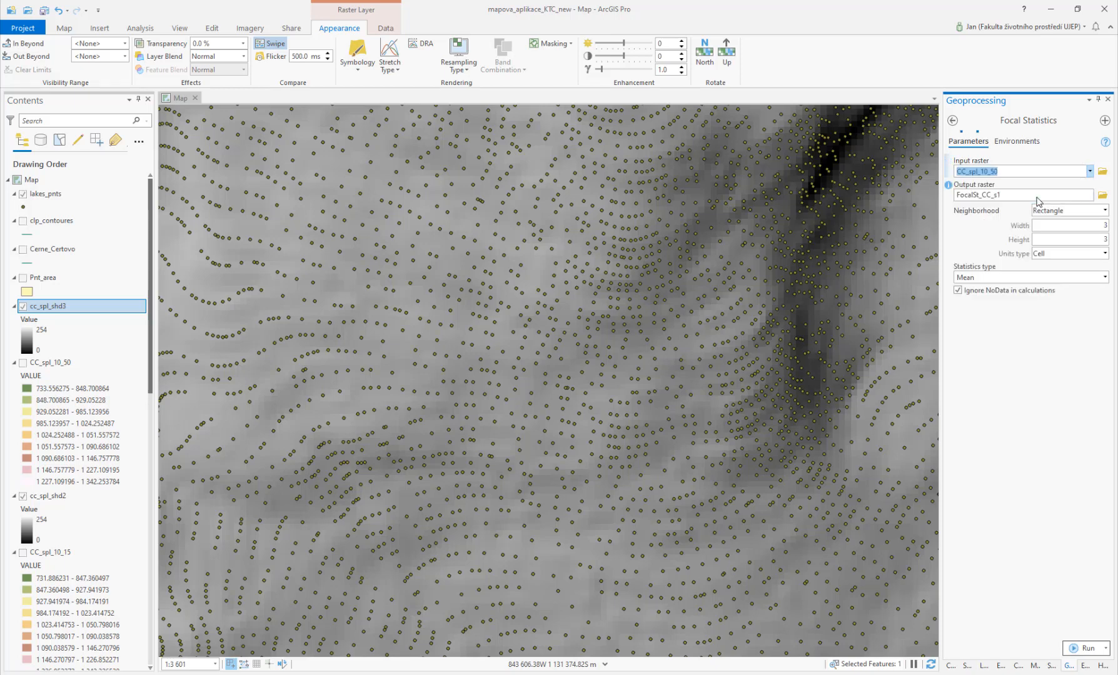
Step: Save the Focal Statistics output raster as cc_spl_smt in the Output folder
click(1102, 195)
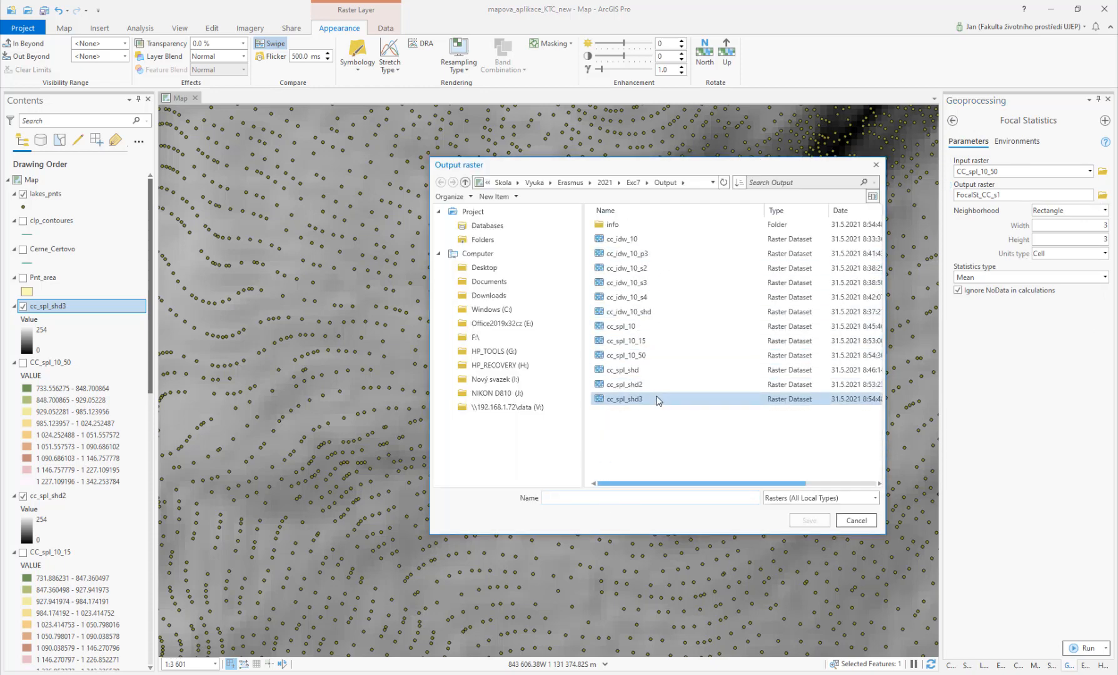
click(635, 385)
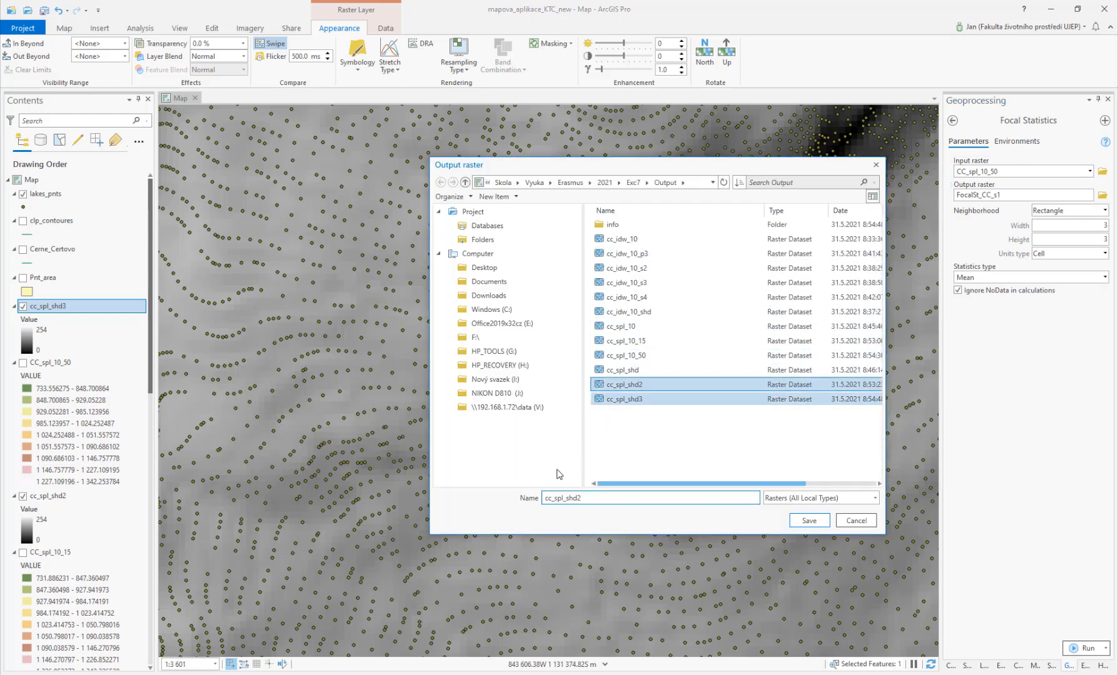
shift+click(608, 498)
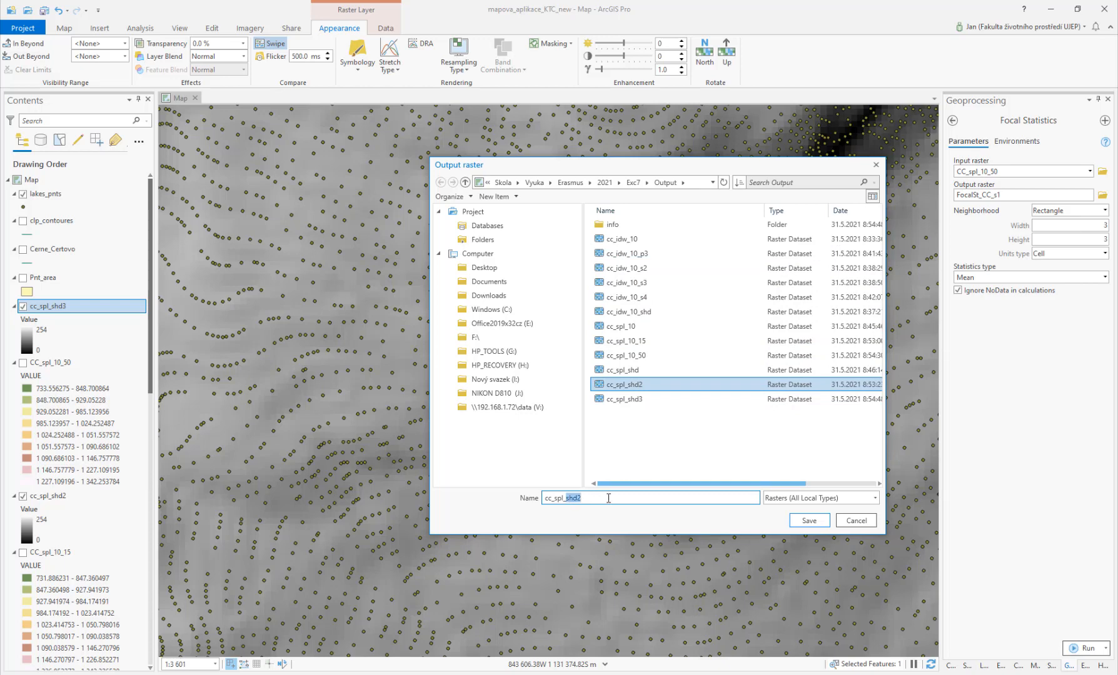
text(smt)
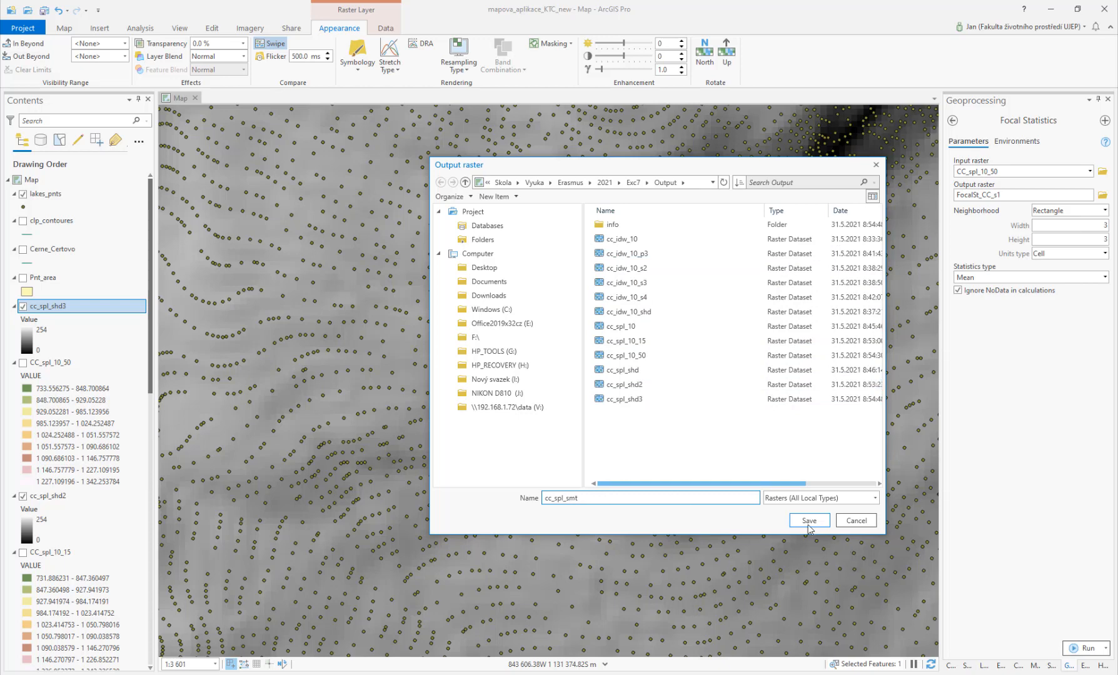
click(807, 523)
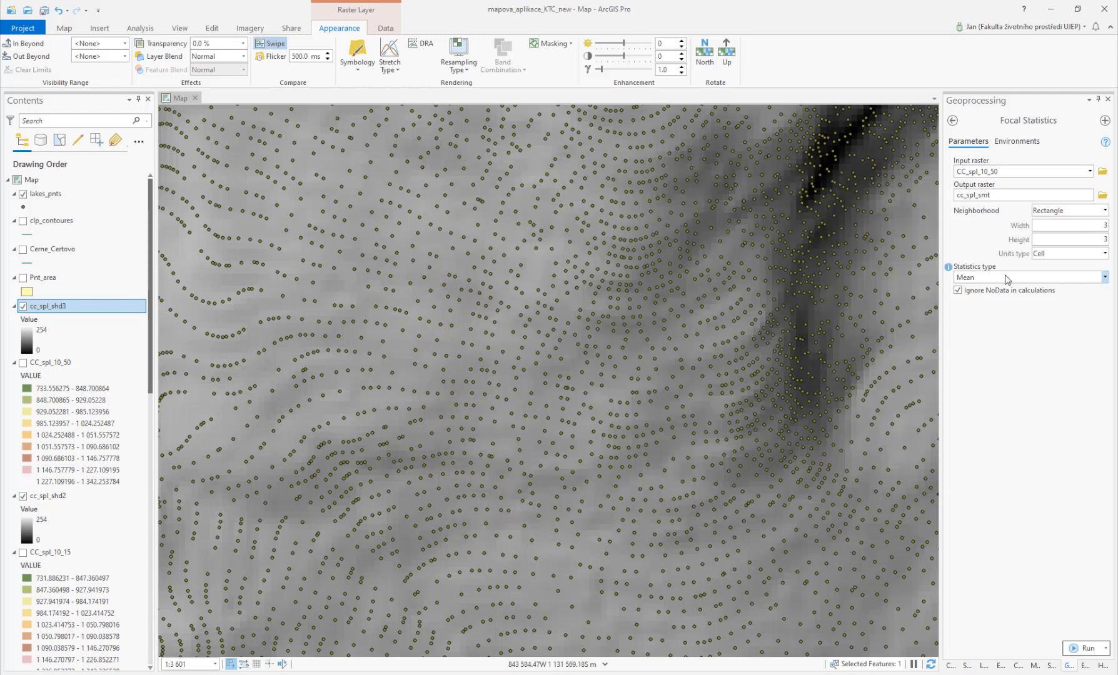
Step: Run Focal Statistics with a 3 by 3 cell Rectangle neighborhood and Mean statistic after reviewing the option lists
click(1105, 211)
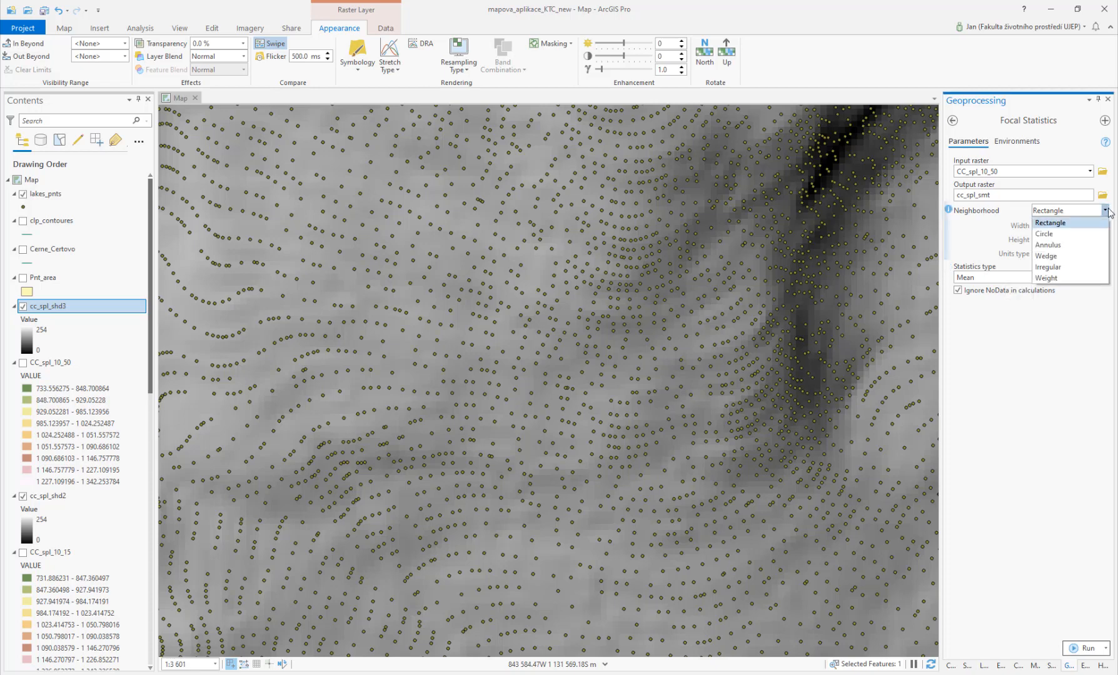
click(1061, 224)
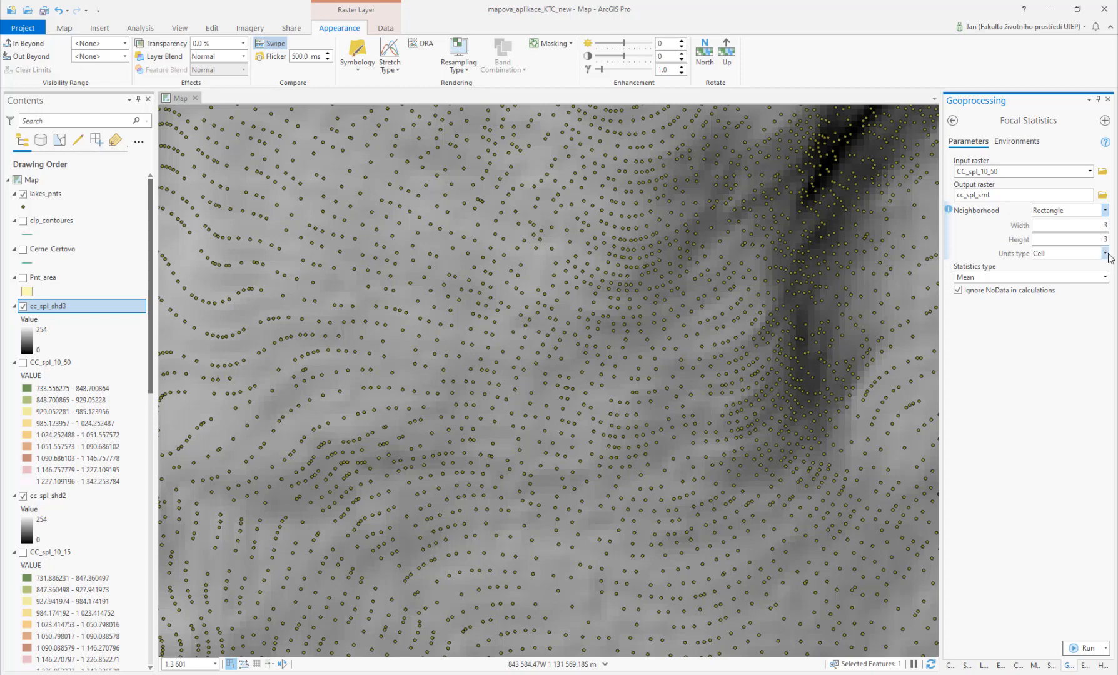
click(1104, 254)
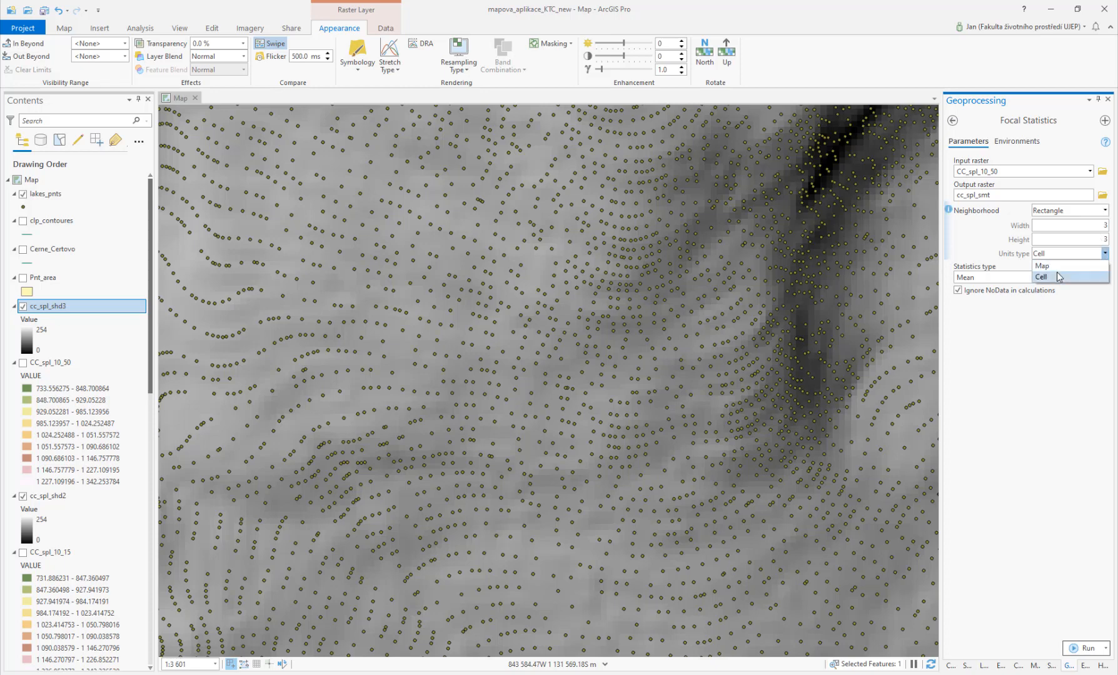
click(1106, 254)
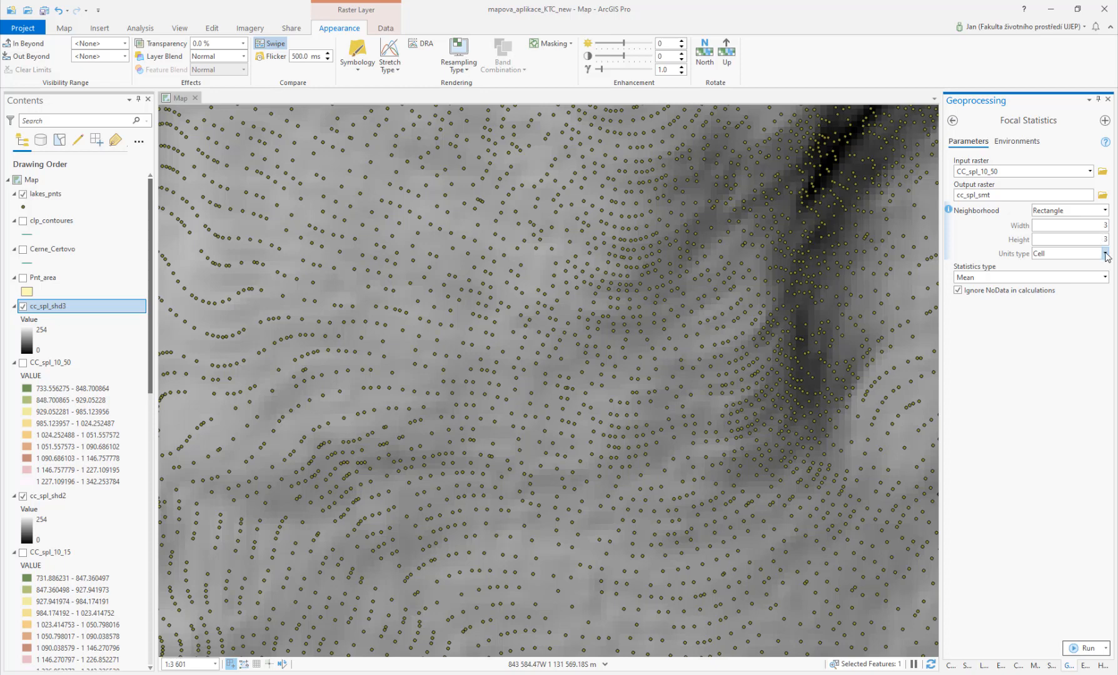
click(1104, 253)
click(1088, 265)
click(1104, 253)
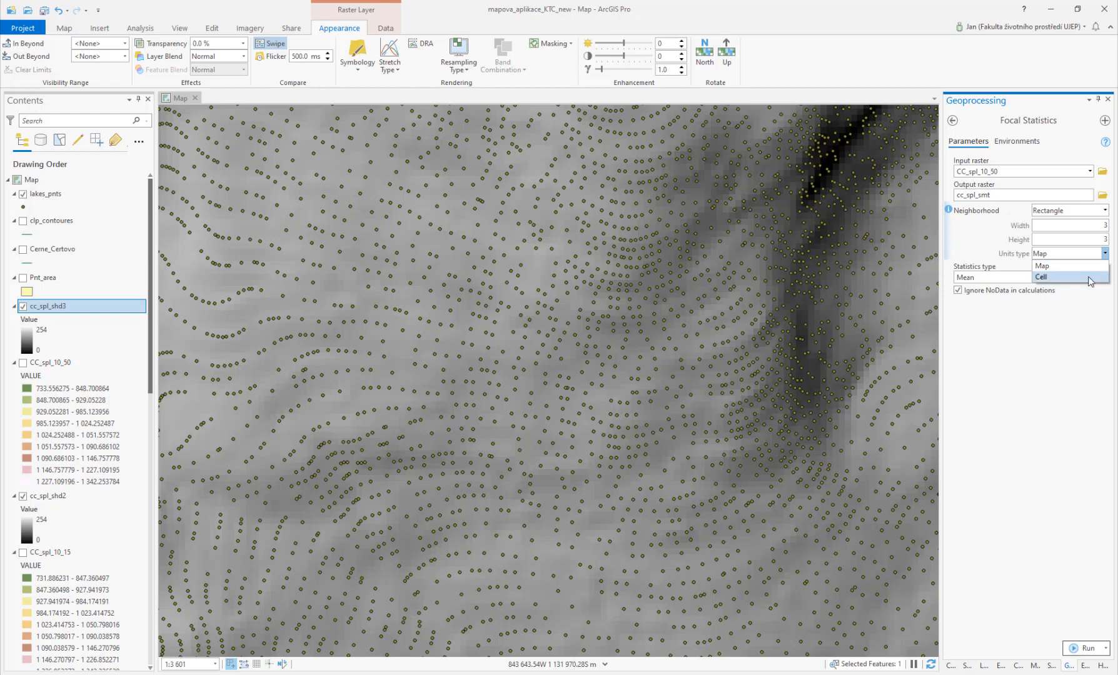
click(1091, 276)
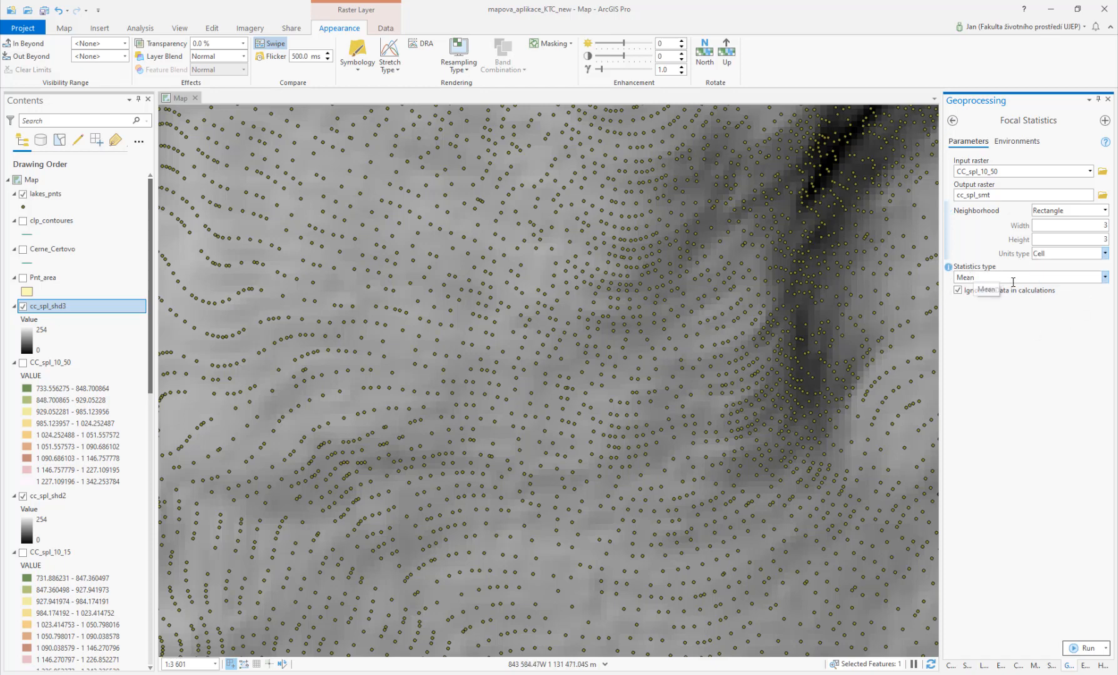
click(1105, 277)
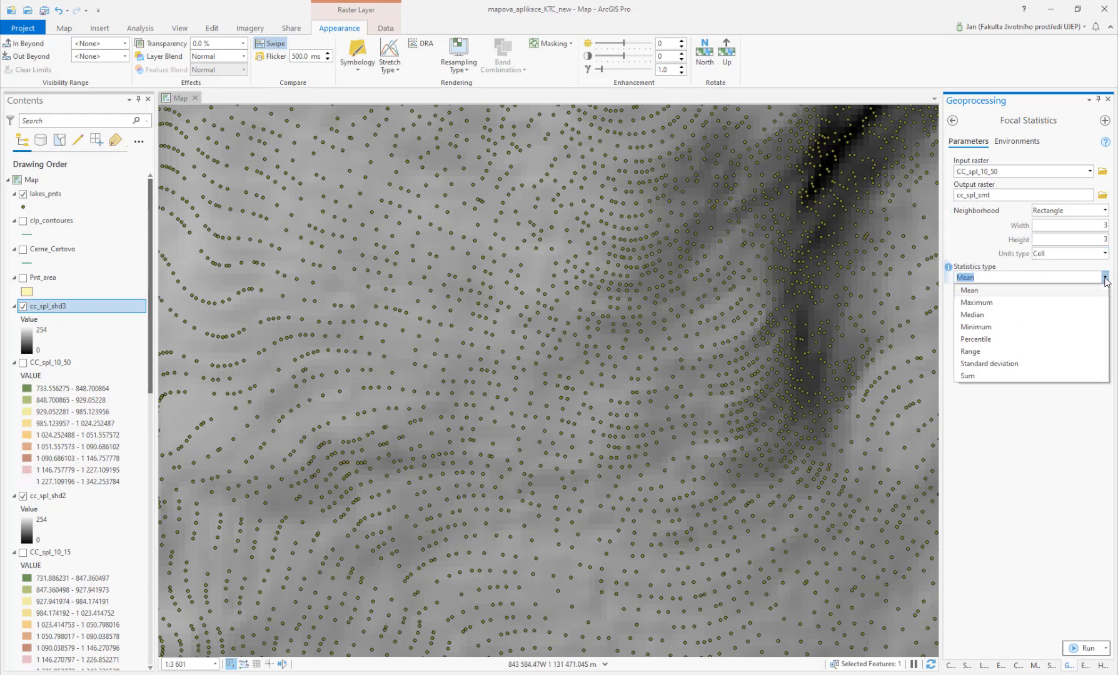
click(1105, 279)
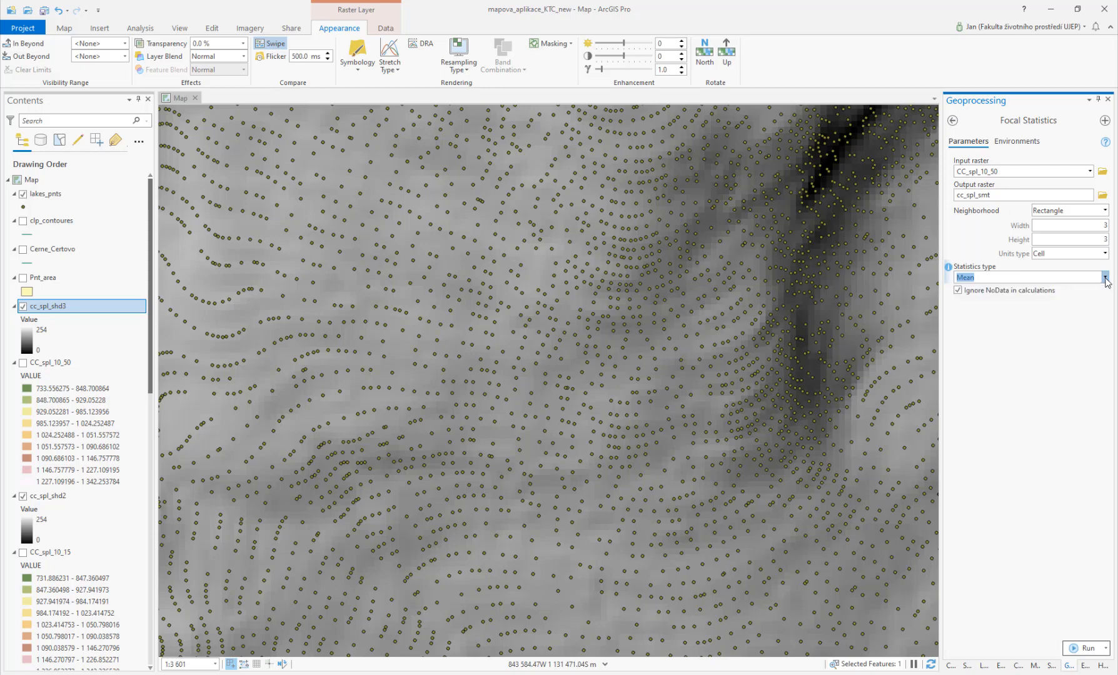
click(1072, 644)
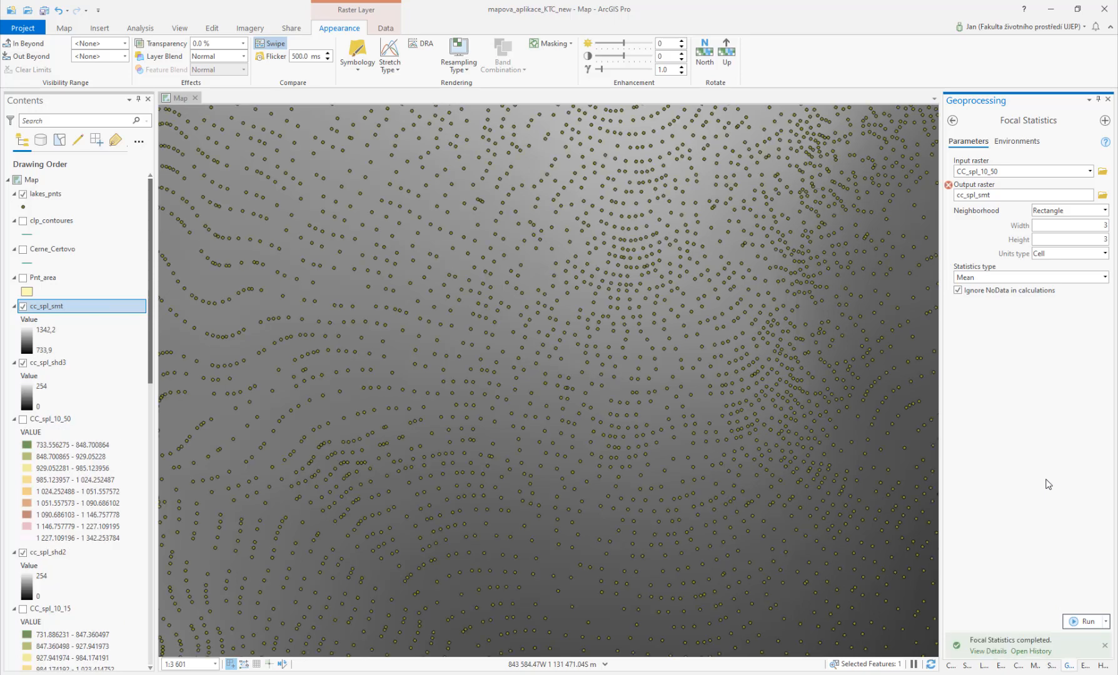
Step: Open the HillShade tool and set its input raster to cc_spl_smt
click(956, 123)
click(955, 121)
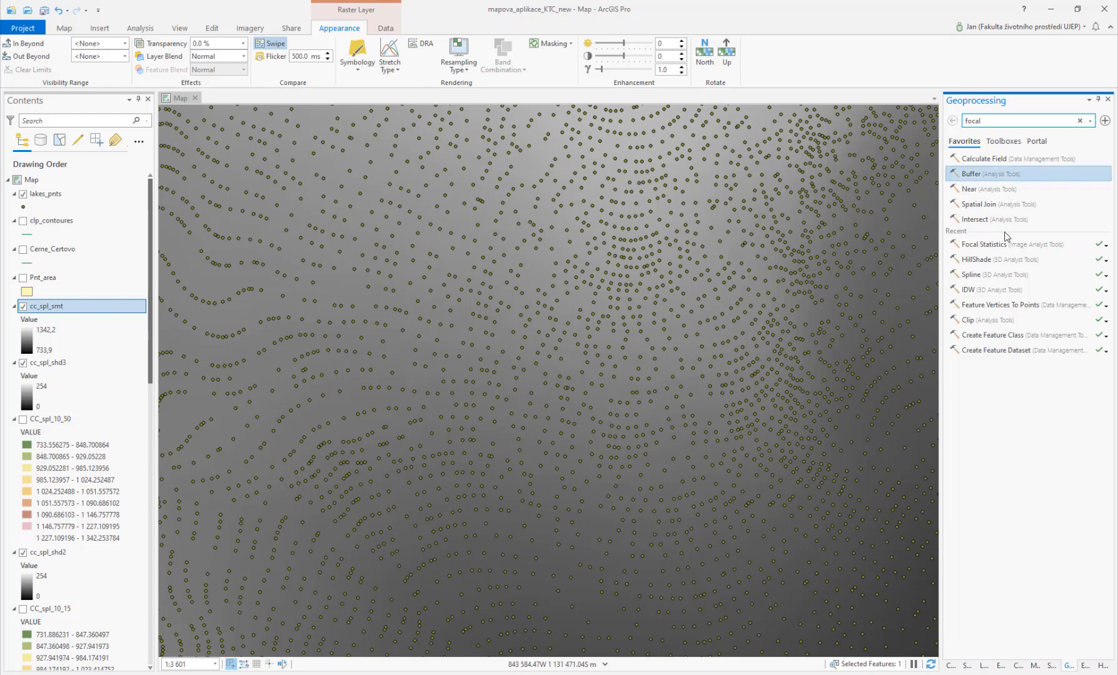
click(981, 258)
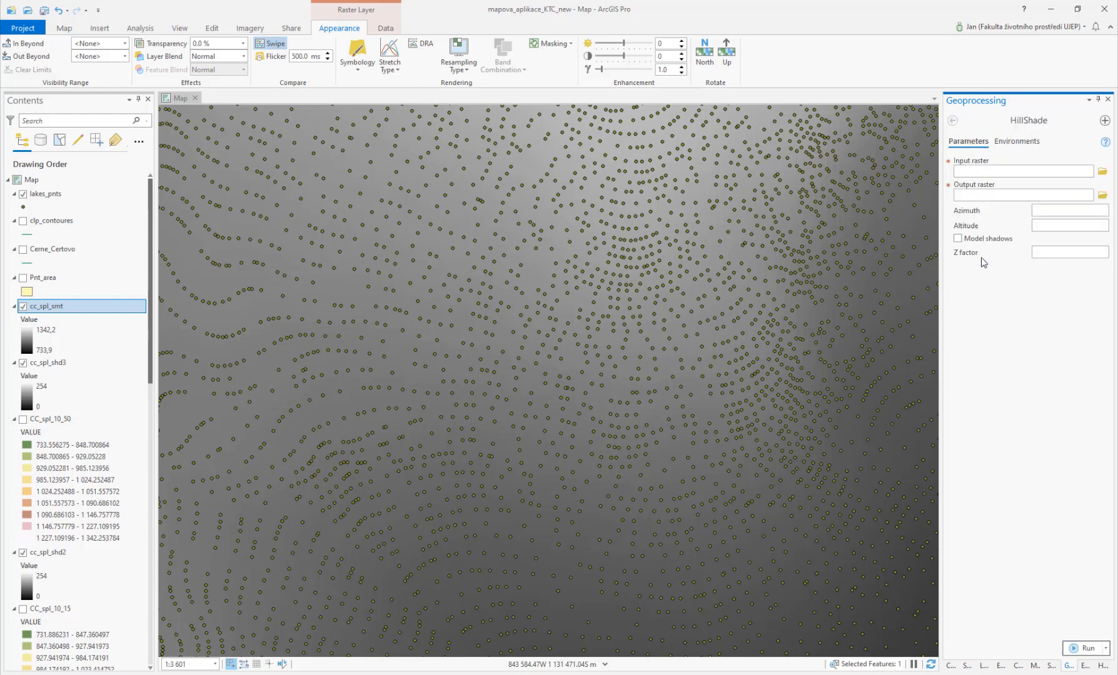
click(1090, 170)
click(1026, 184)
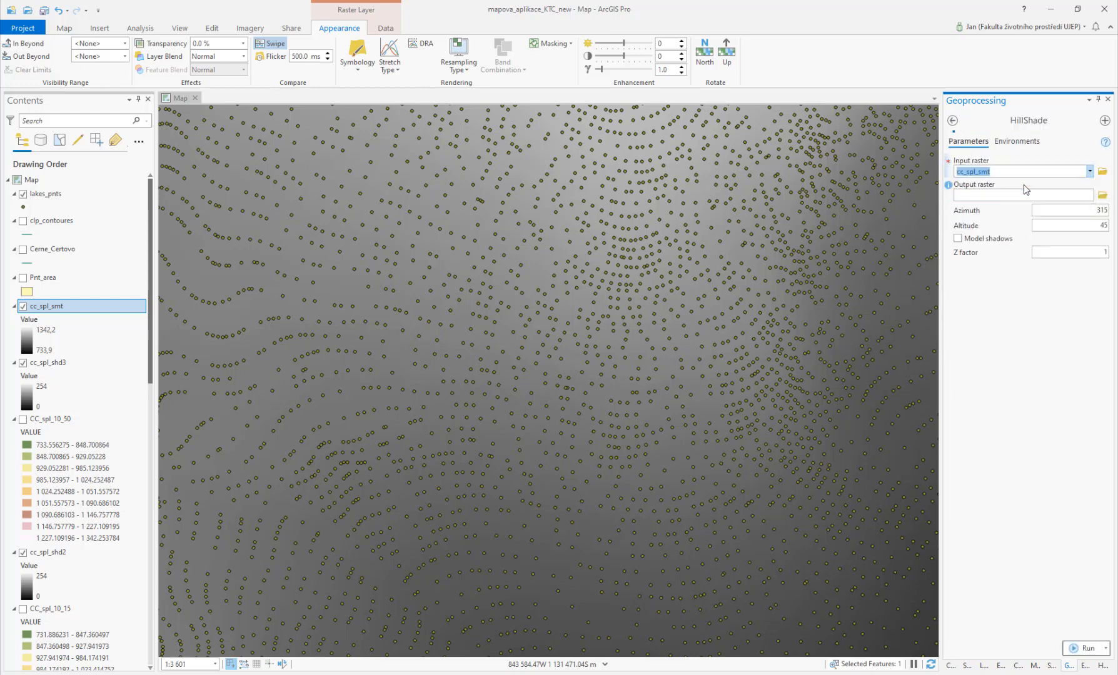
Step: Save the HillShade output as cc_spl_smt_s in the Output folder and run the tool
click(1102, 195)
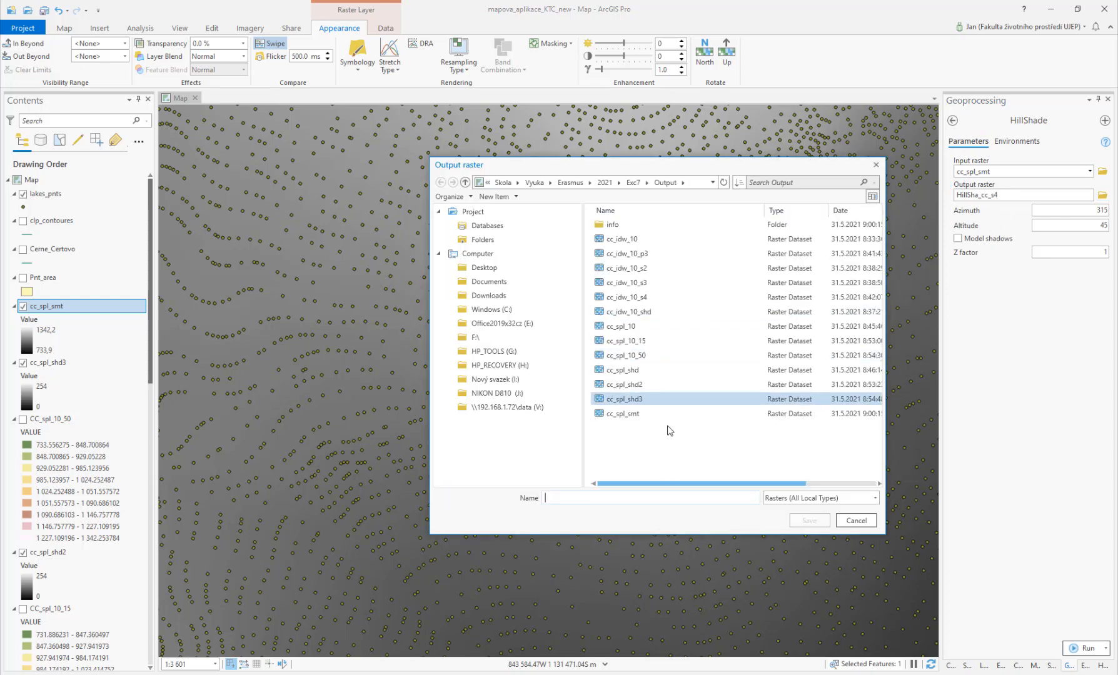
click(634, 416)
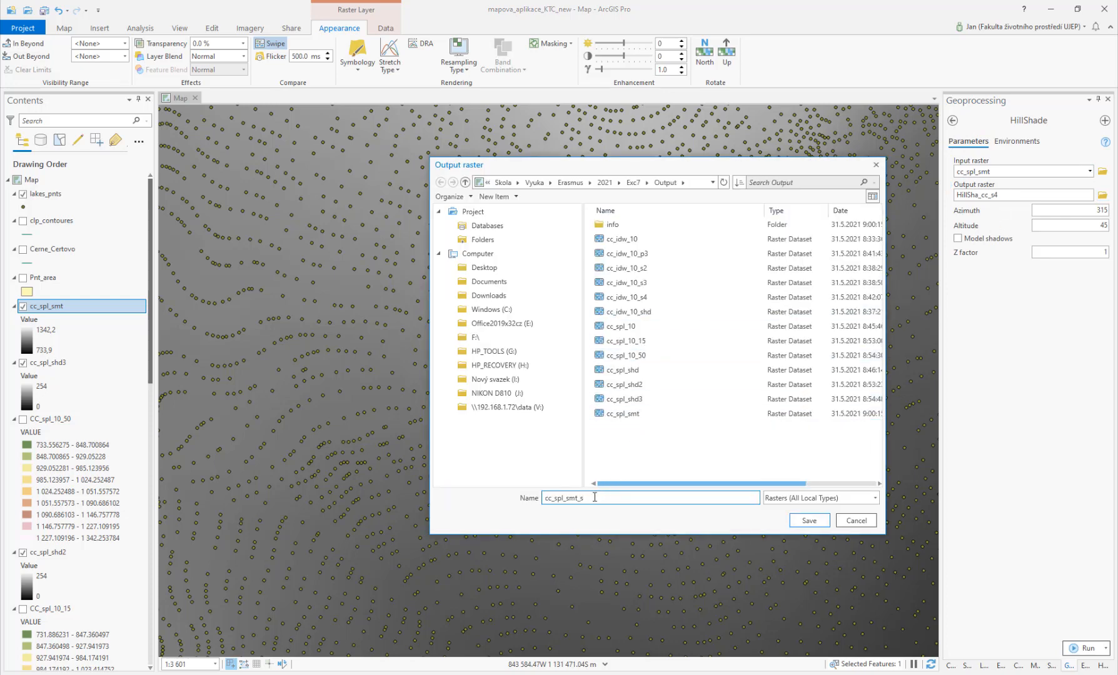
click(812, 521)
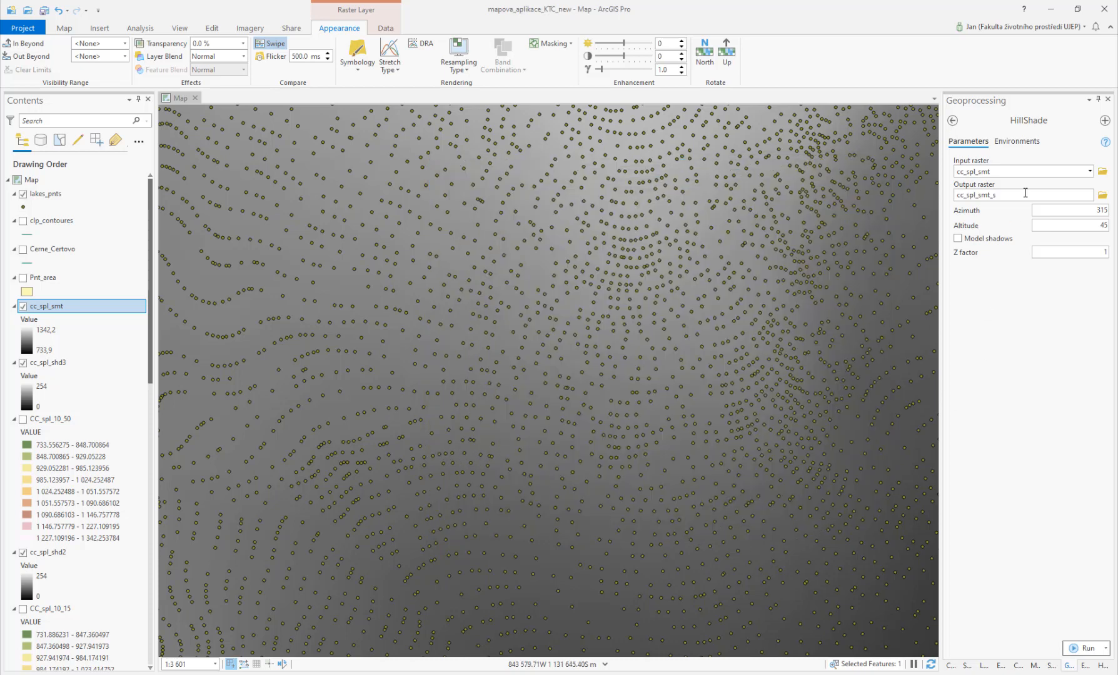
click(1084, 649)
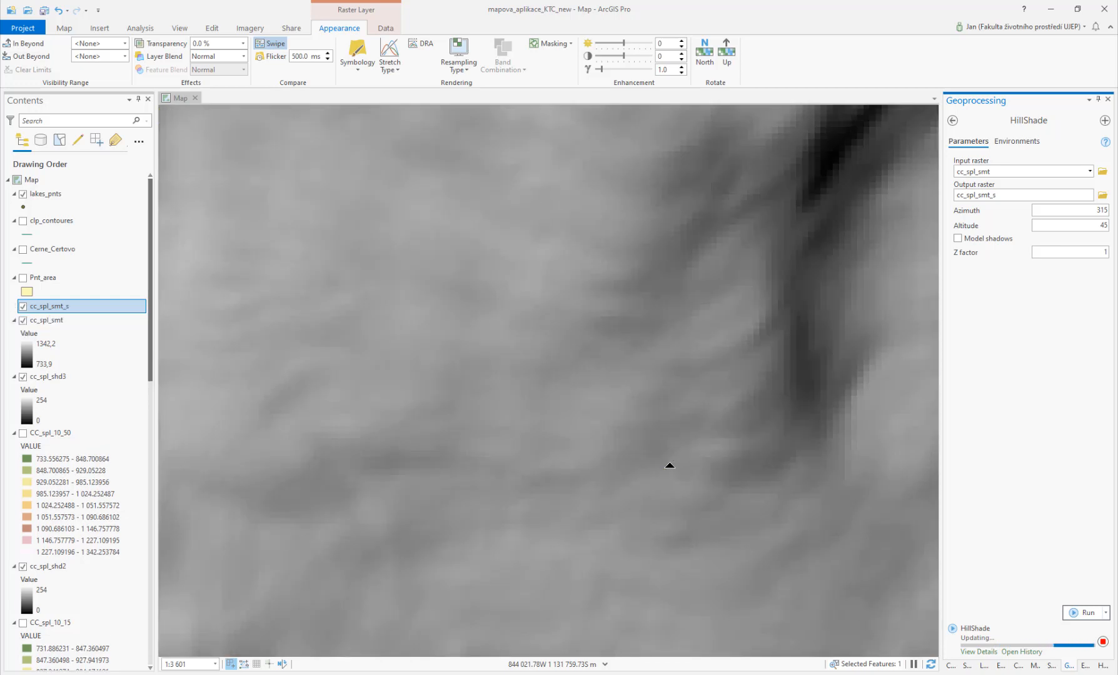
Step: Hide lakes_pnts and cc_spl_smt, then swipe the smoothed hillshade against cc_spl_shd3 to compare them
scroll(669, 466, down, 10)
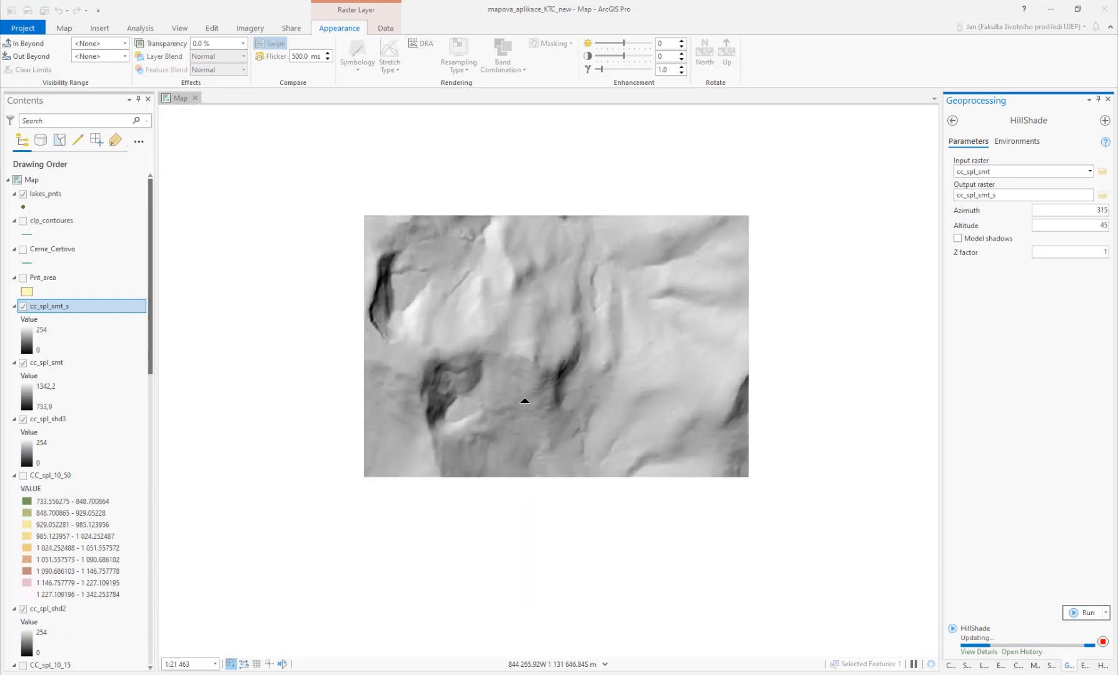
scroll(524, 400, up, 3)
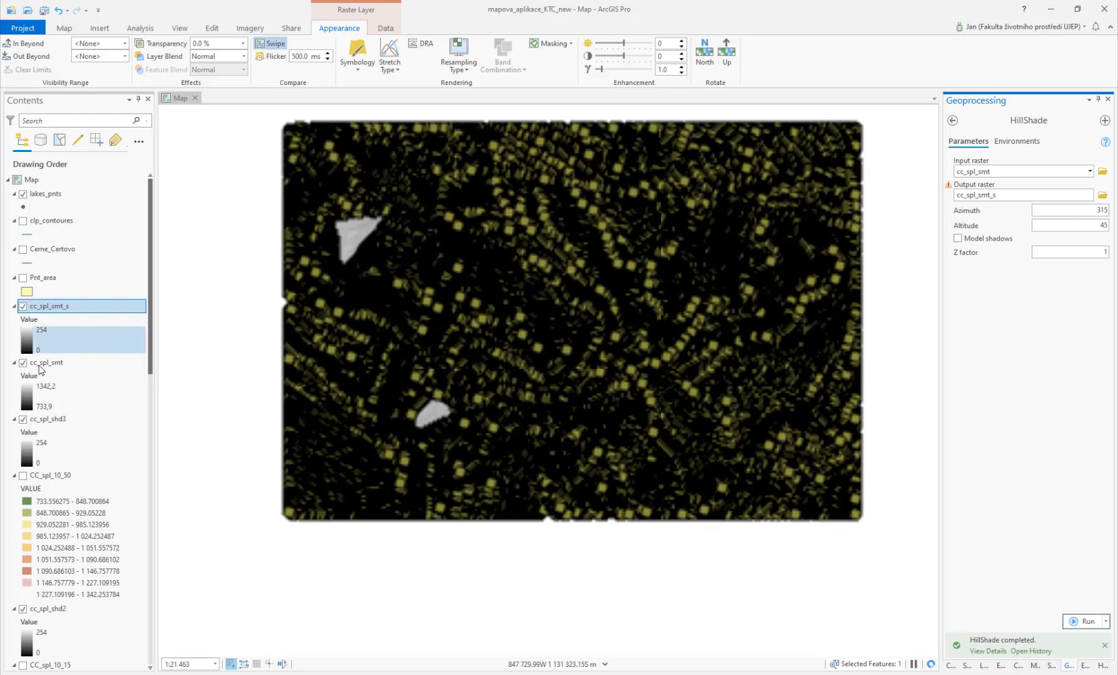
click(23, 194)
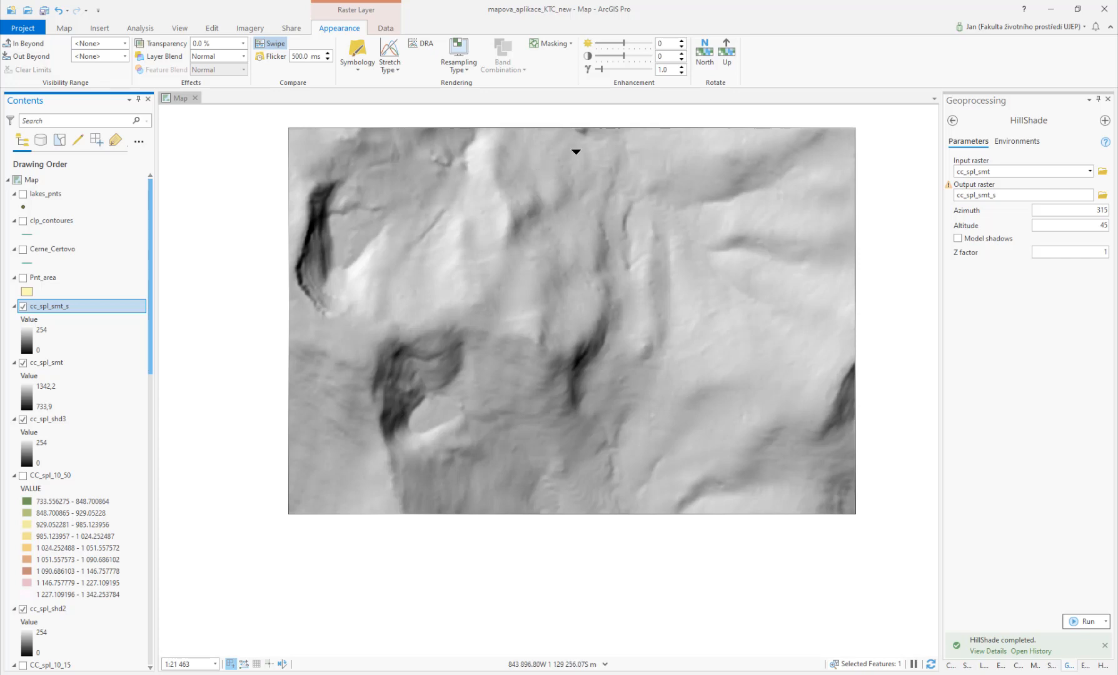
drag(588, 150, 604, 287)
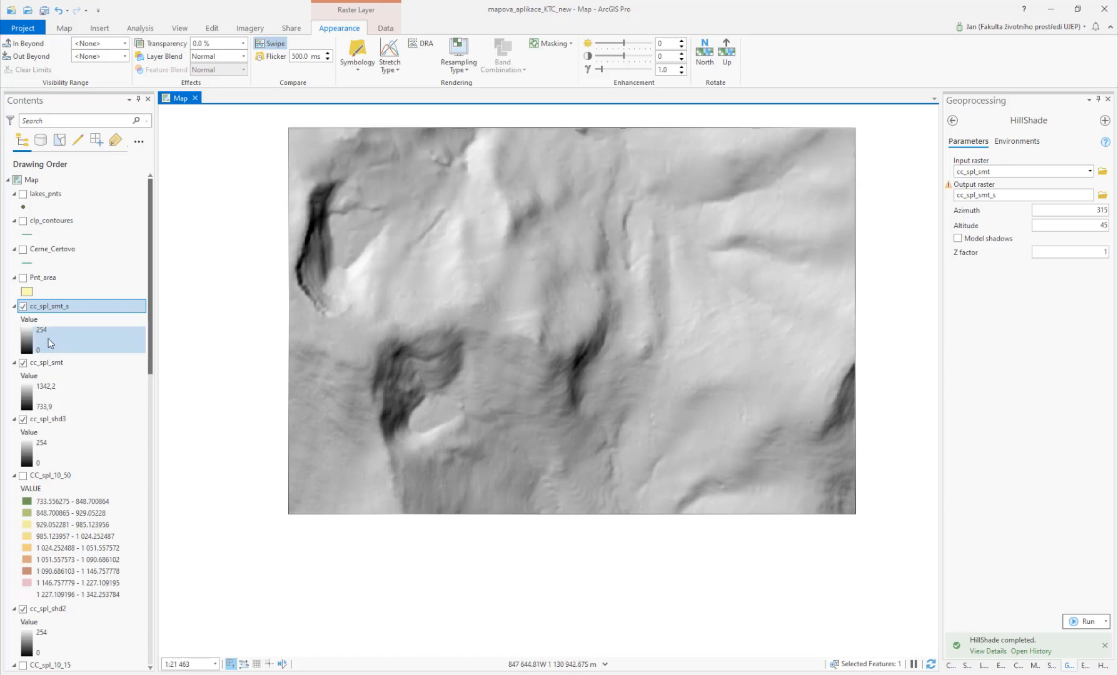
click(23, 363)
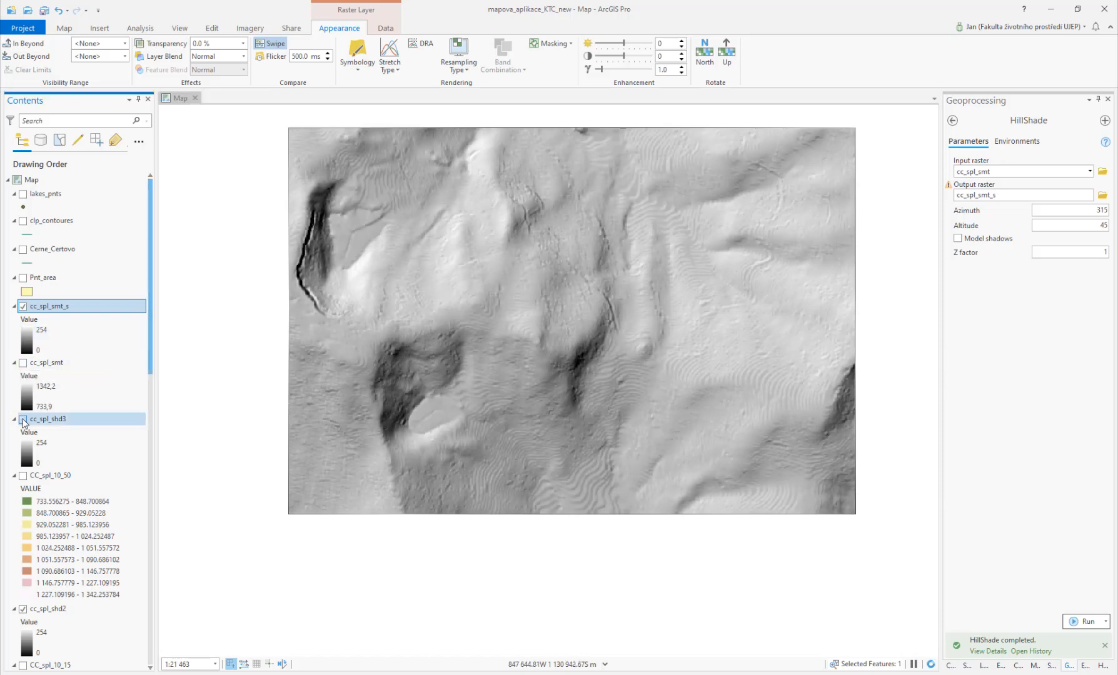
click(23, 420)
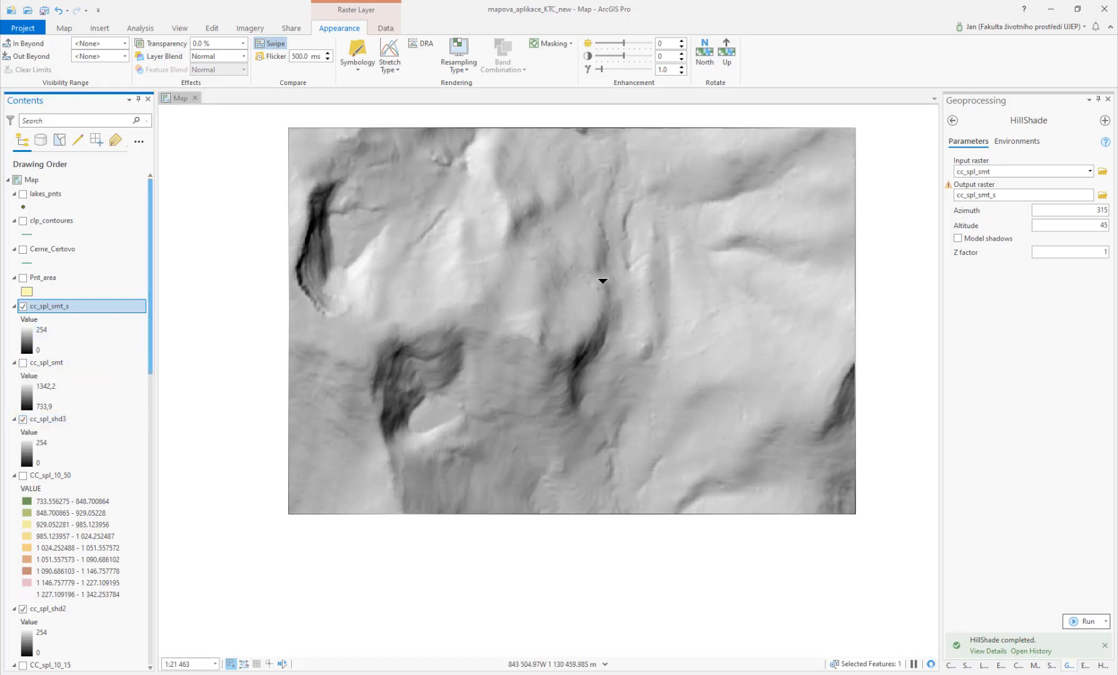
drag(641, 163, 612, 123)
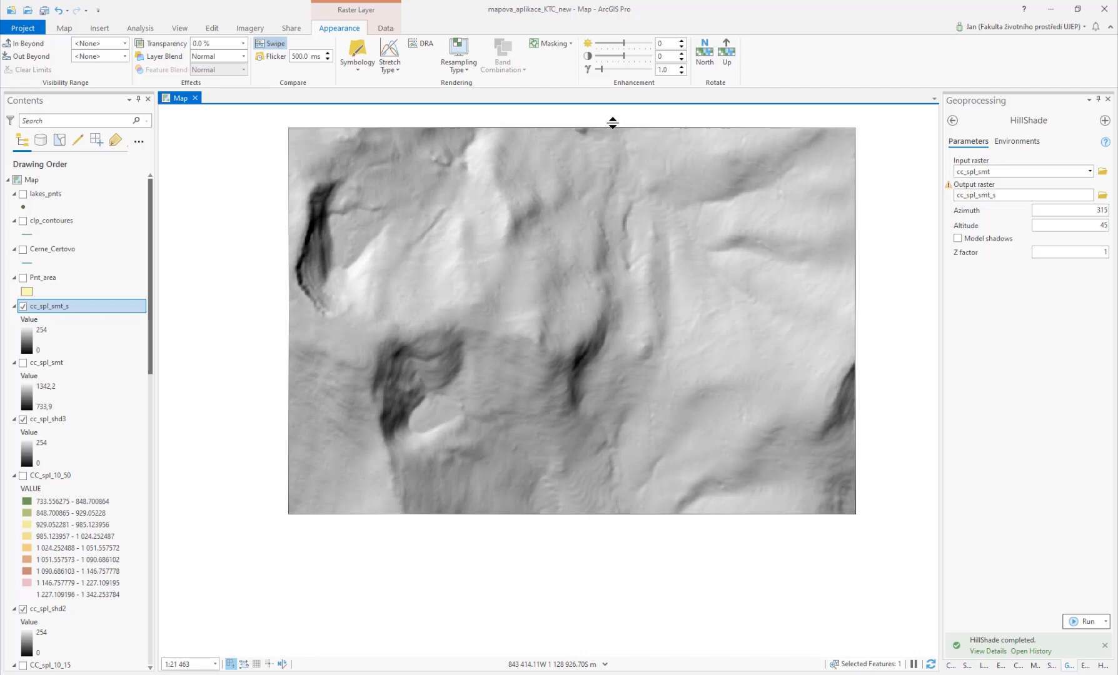
drag(612, 123, 550, 252)
Step: Reopen the earlier Focal Statistics run from the geoprocessing history
click(953, 120)
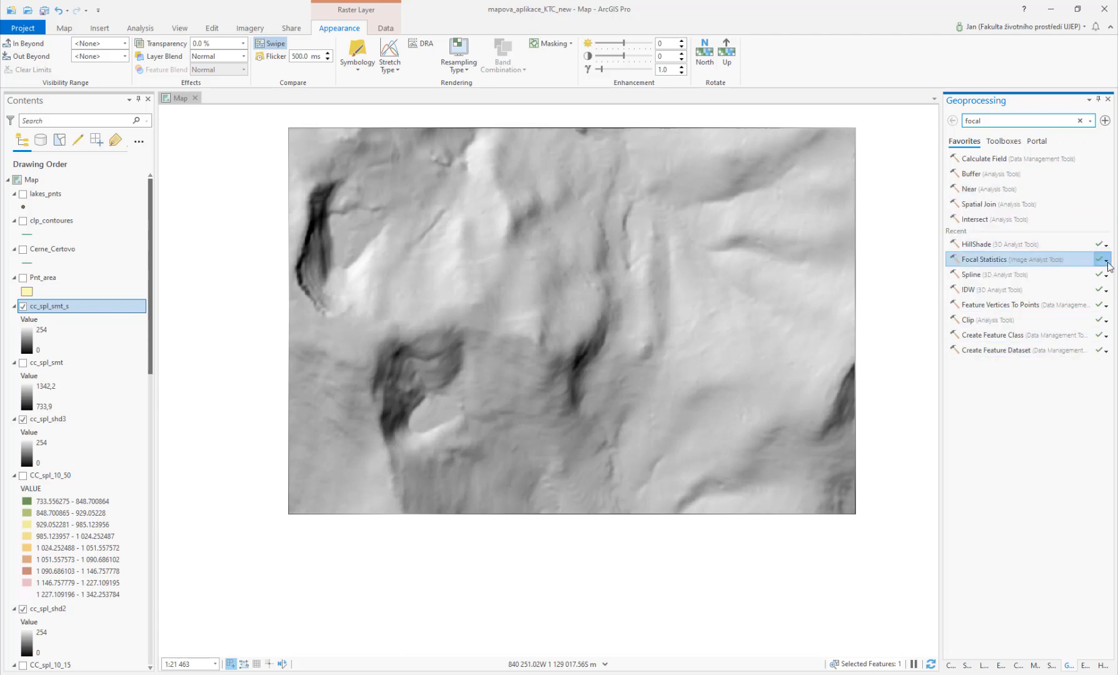
click(1107, 265)
click(1091, 276)
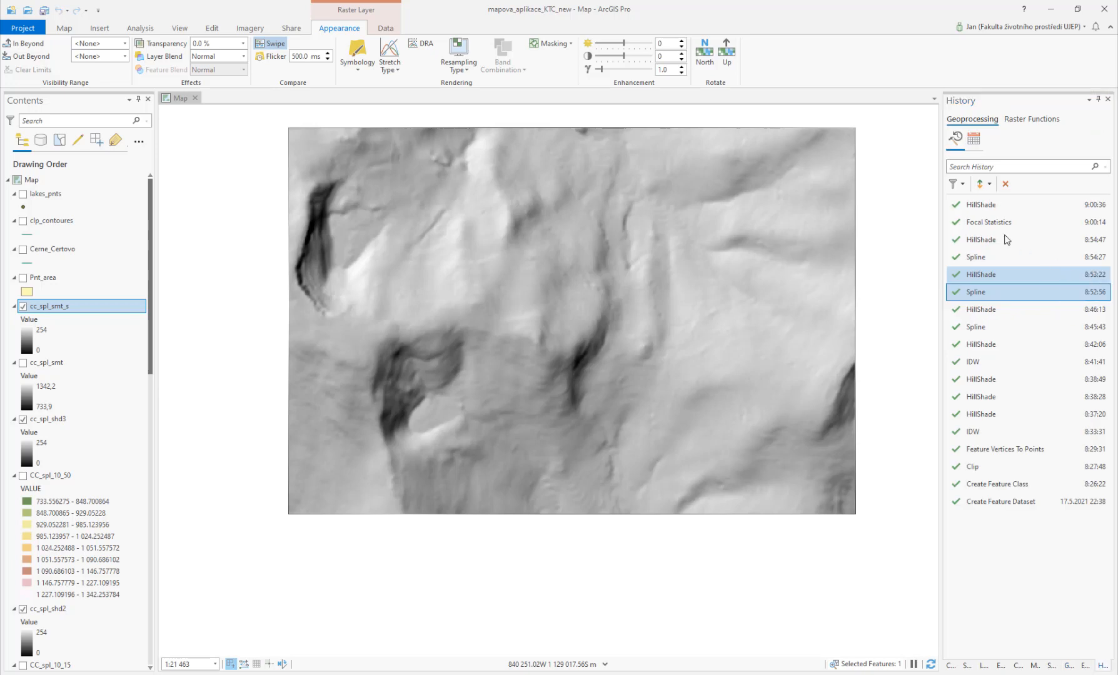
double_click(1000, 222)
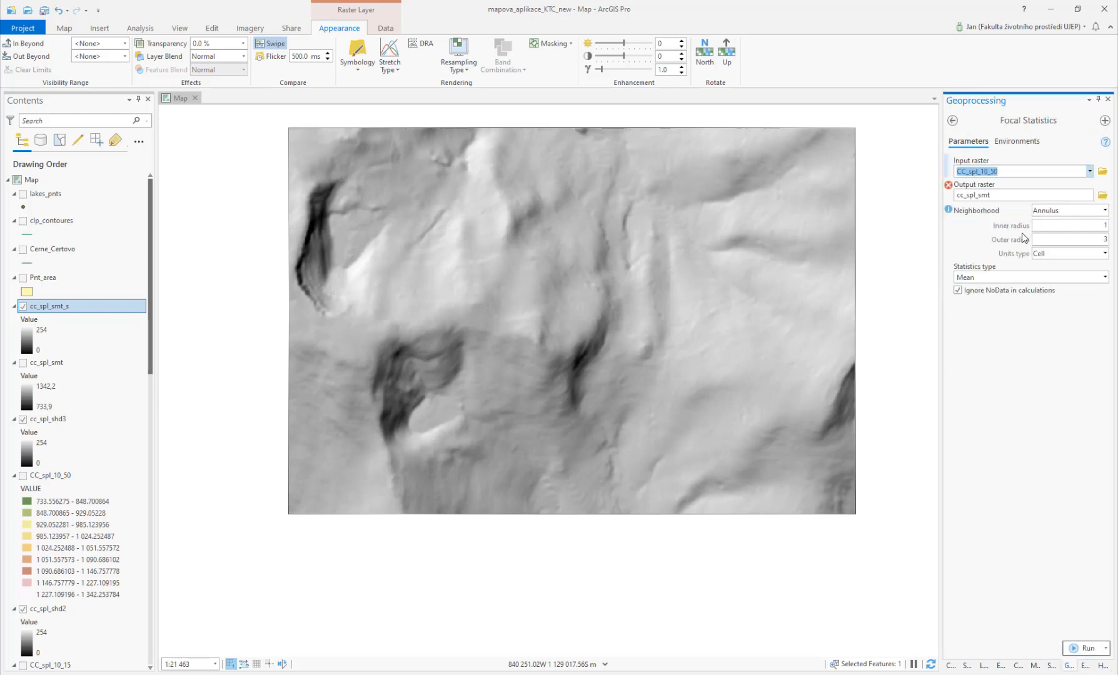
Step: Run Focal Statistics on CC_spl_10_50 with output cc_spl_sm2 and a 9 by 9 cell Rectangle Mean neighborhood
click(1007, 194)
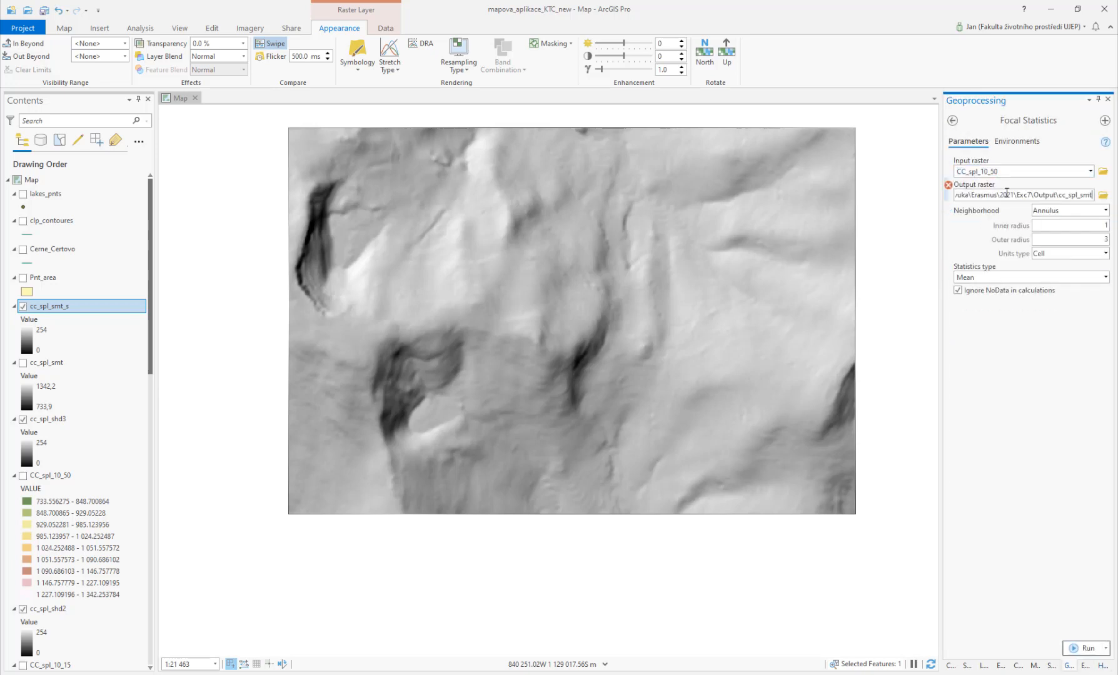
key(BackSpace)
text(2)
click(1082, 328)
click(1103, 223)
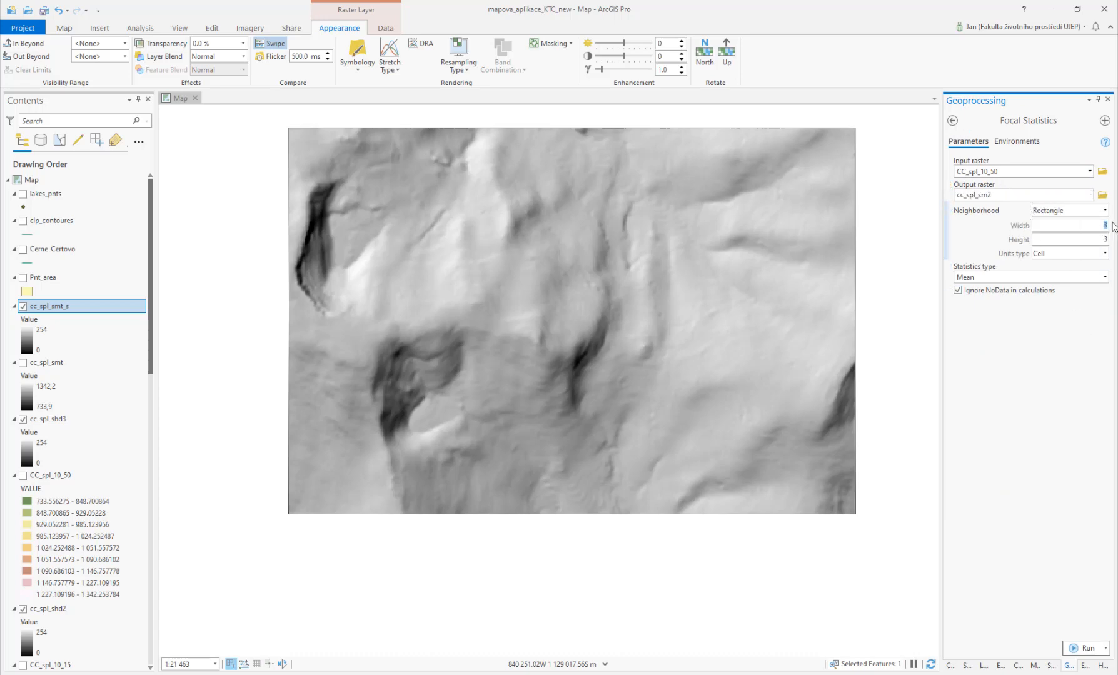
text(9)
click(1107, 240)
text(9)
click(1077, 649)
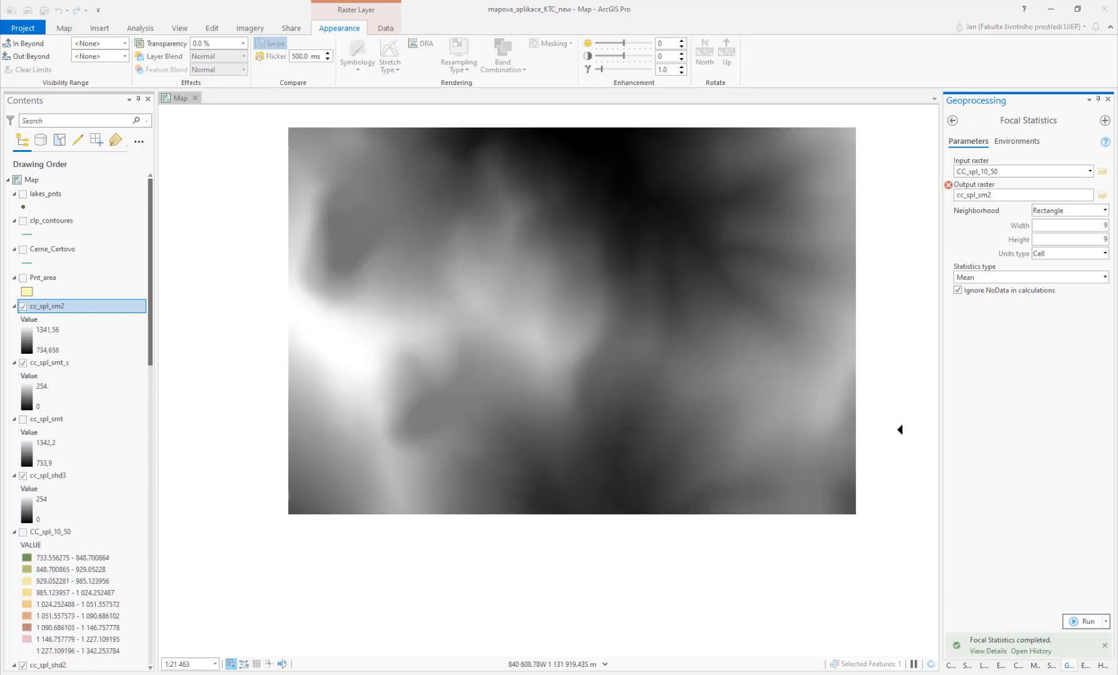
Step: Open the HillShade tool again and set its input raster to cc_spl_sm2
click(952, 122)
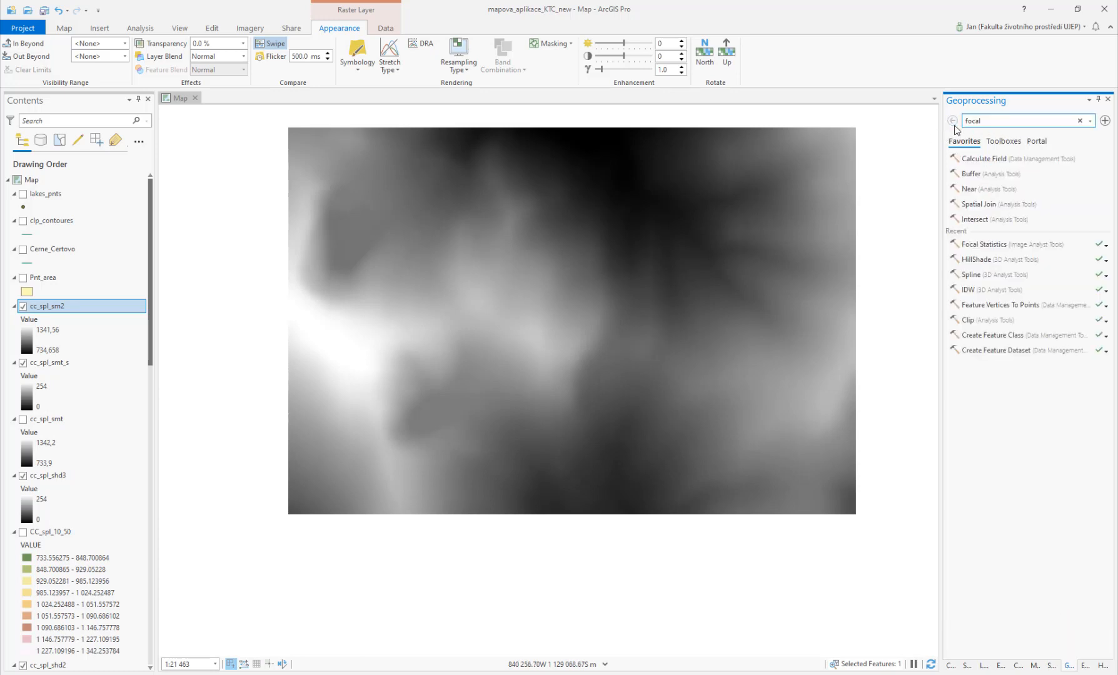
click(990, 259)
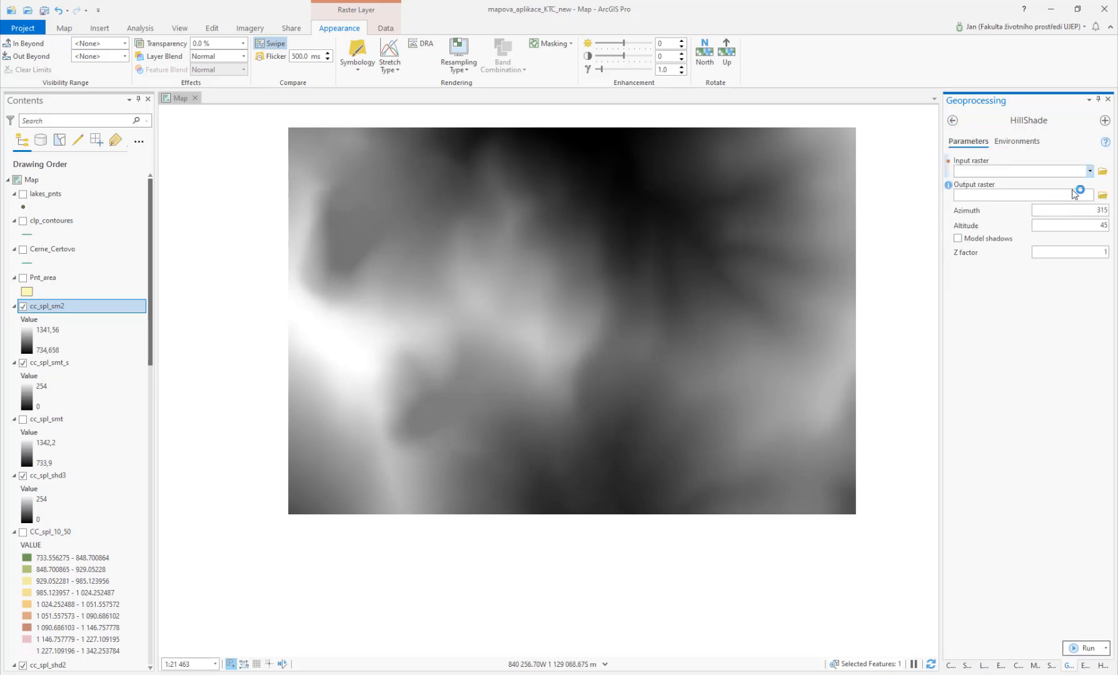
click(1090, 170)
click(1063, 185)
Step: Save the HillShade output as cc_spl_sm_s2 in the Output folder and run the tool
click(1104, 197)
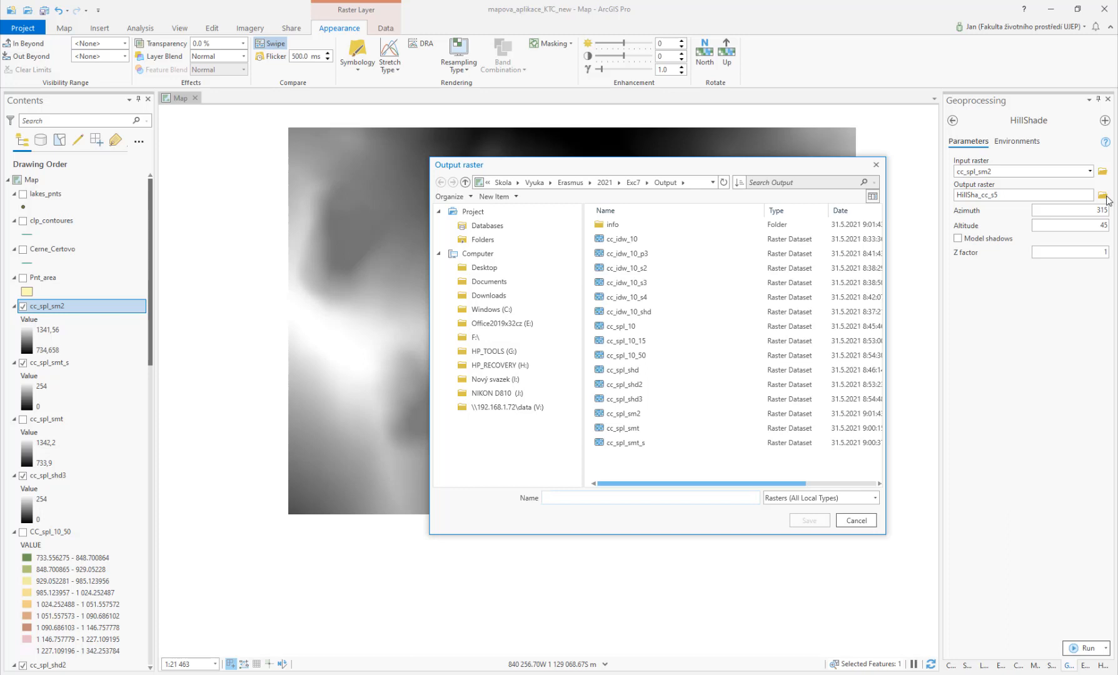
click(651, 446)
click(575, 498)
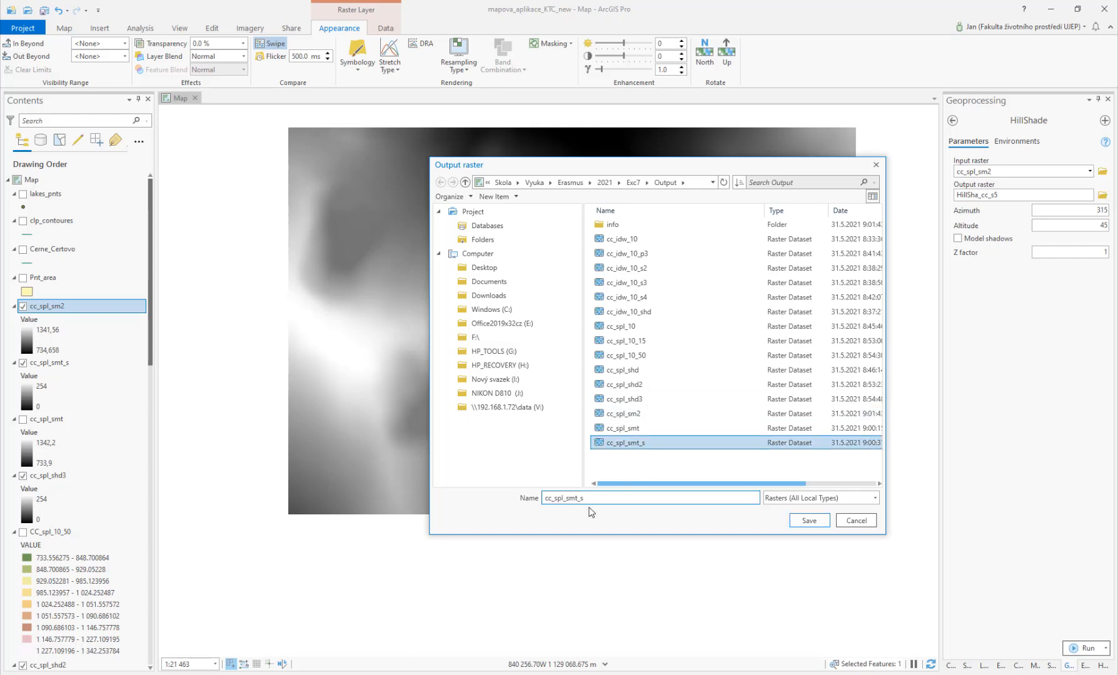
key(BackSpace)
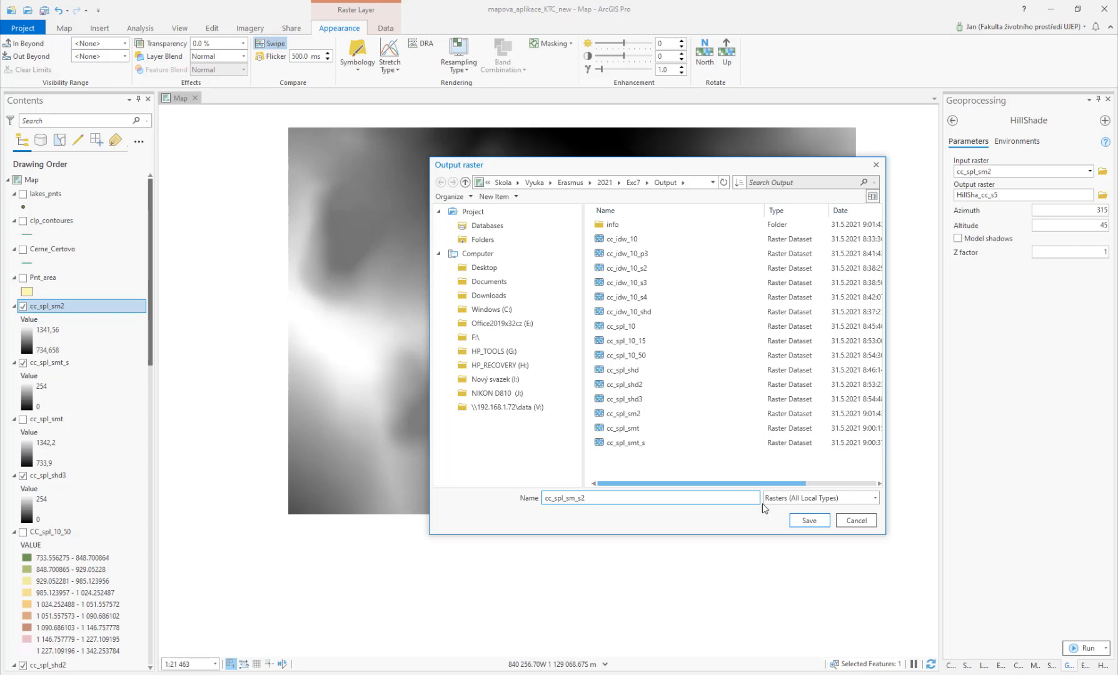
click(800, 521)
click(1088, 650)
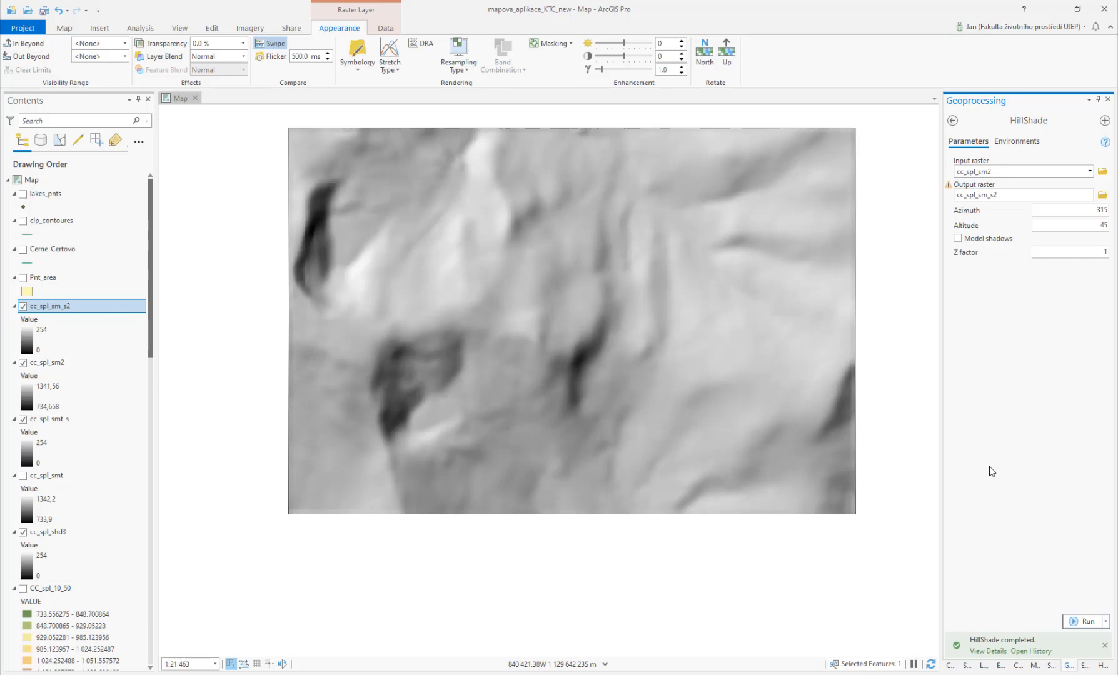
Step: Hide cc_spl_sm2, swipe the new hillshade to compare it, and show lakes_pnts again
click(24, 363)
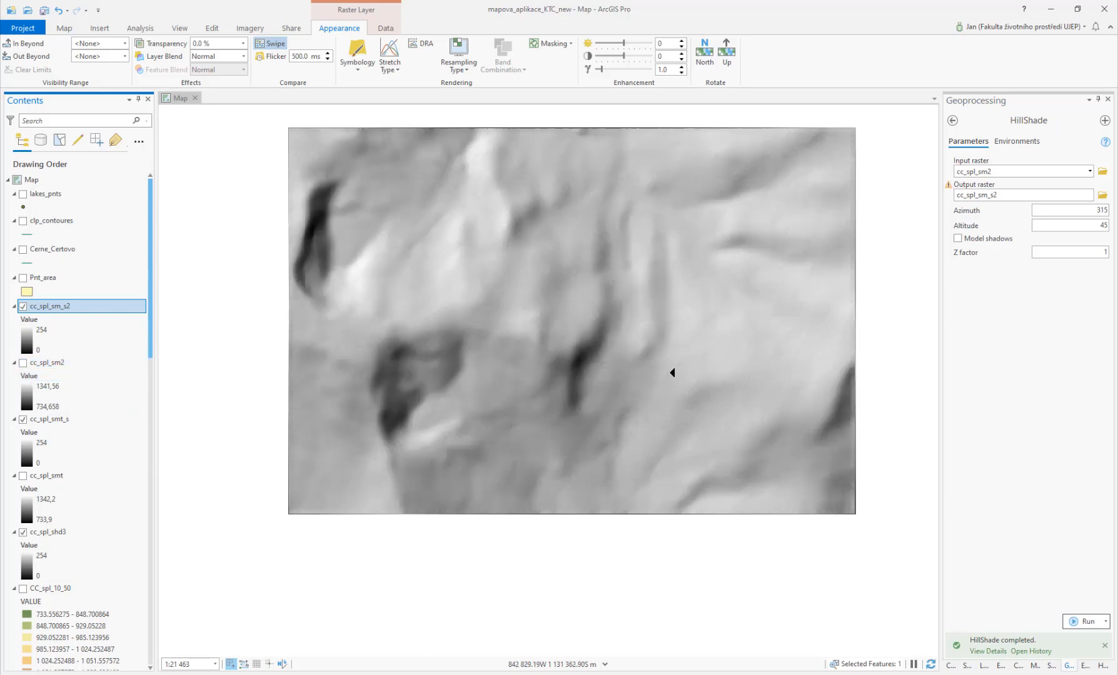
drag(612, 147, 633, 247)
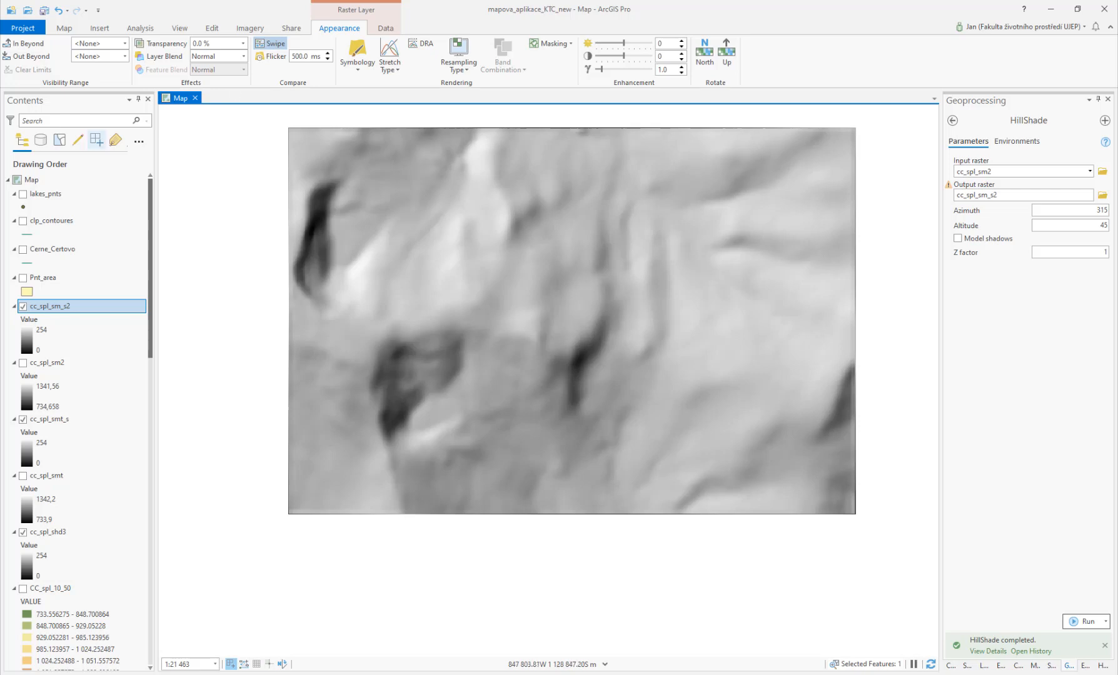
click(23, 194)
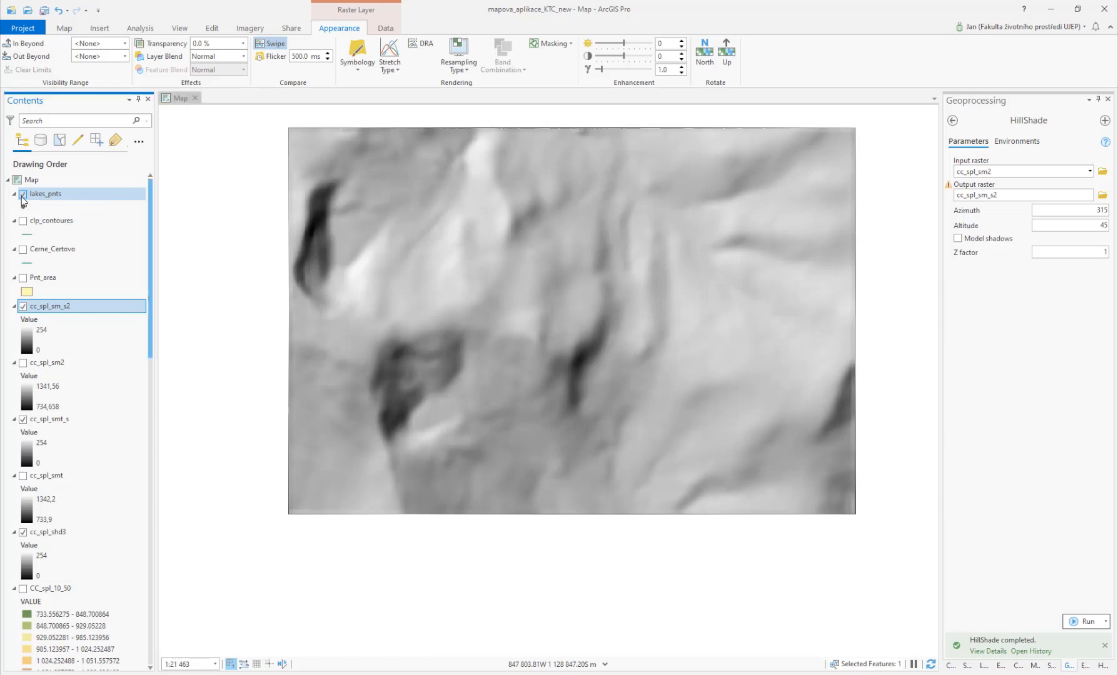
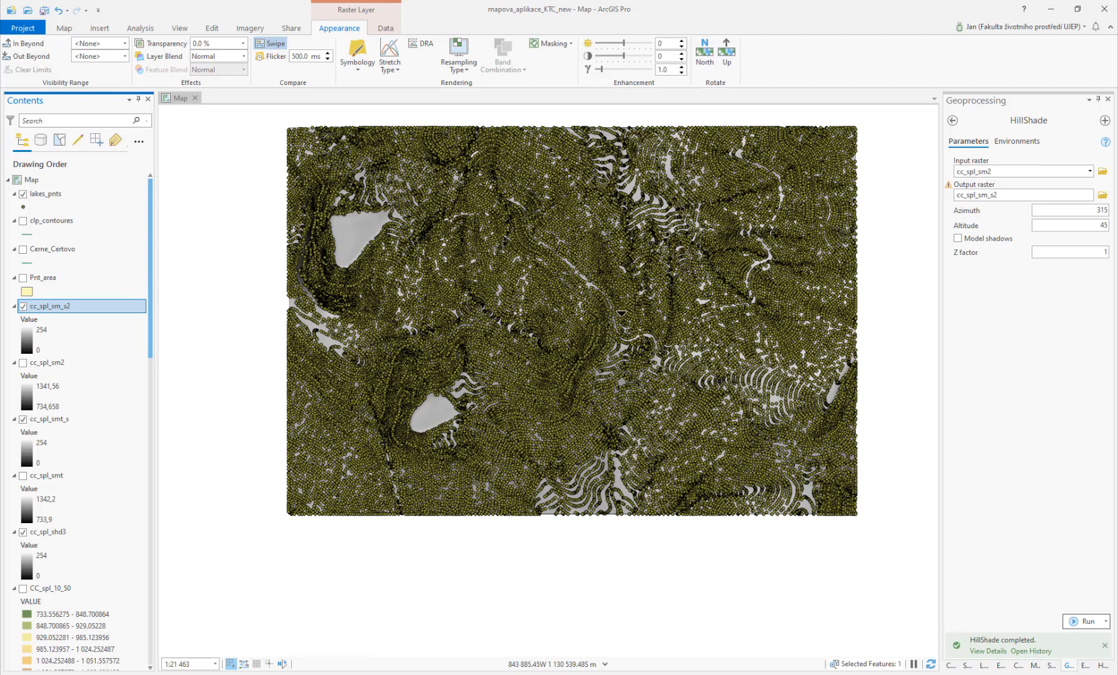
Step: Hide lakes_pnts and open the Contour tool from the 3D Analyst Raster Surface toolset
click(23, 194)
click(952, 121)
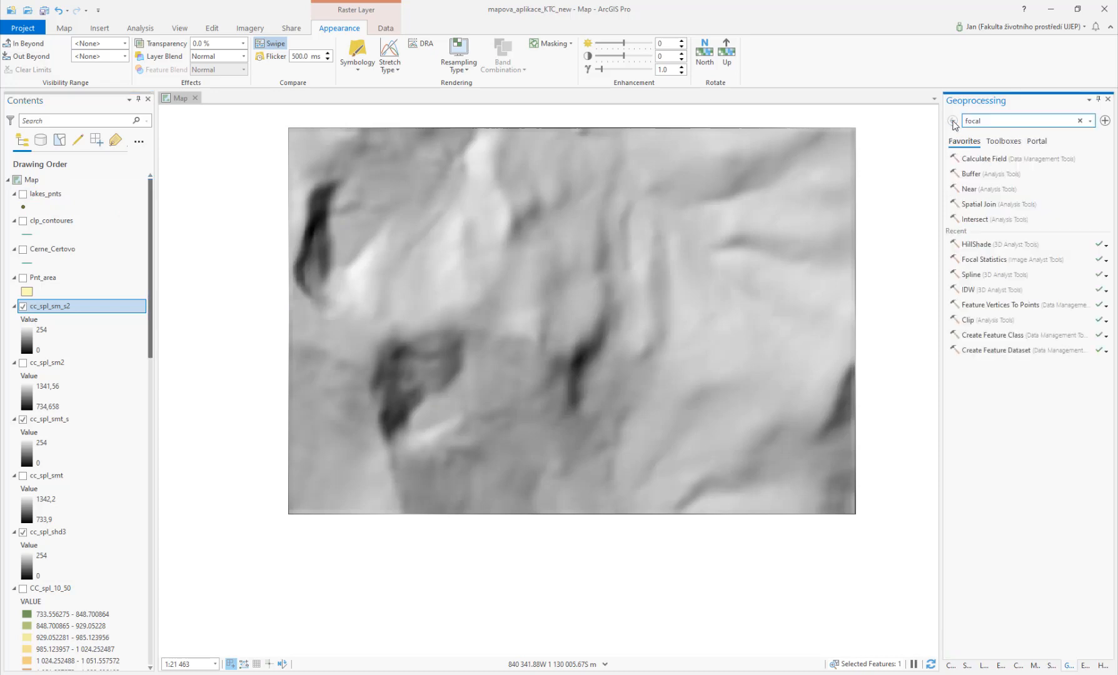
click(1001, 119)
click(1008, 142)
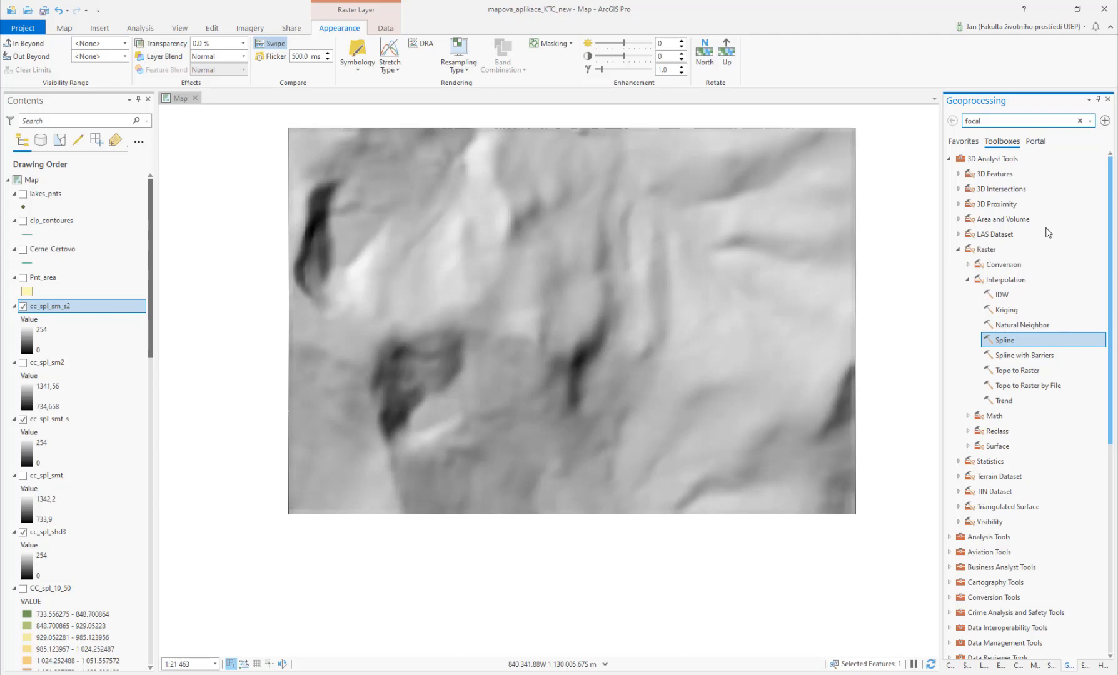
click(967, 446)
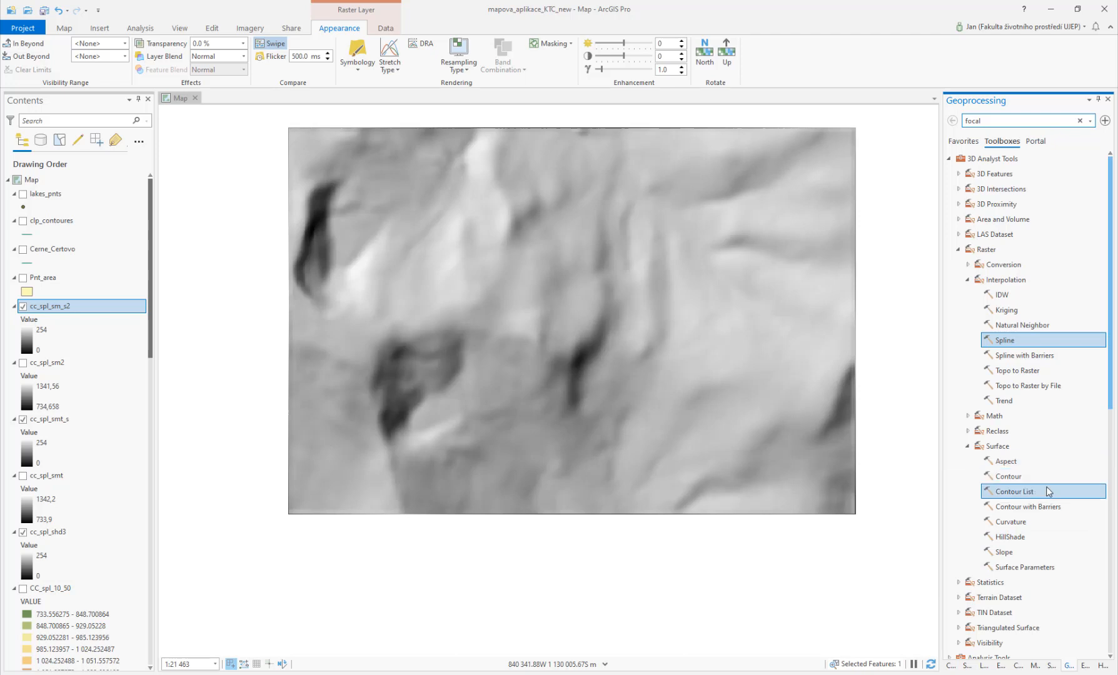
click(1009, 477)
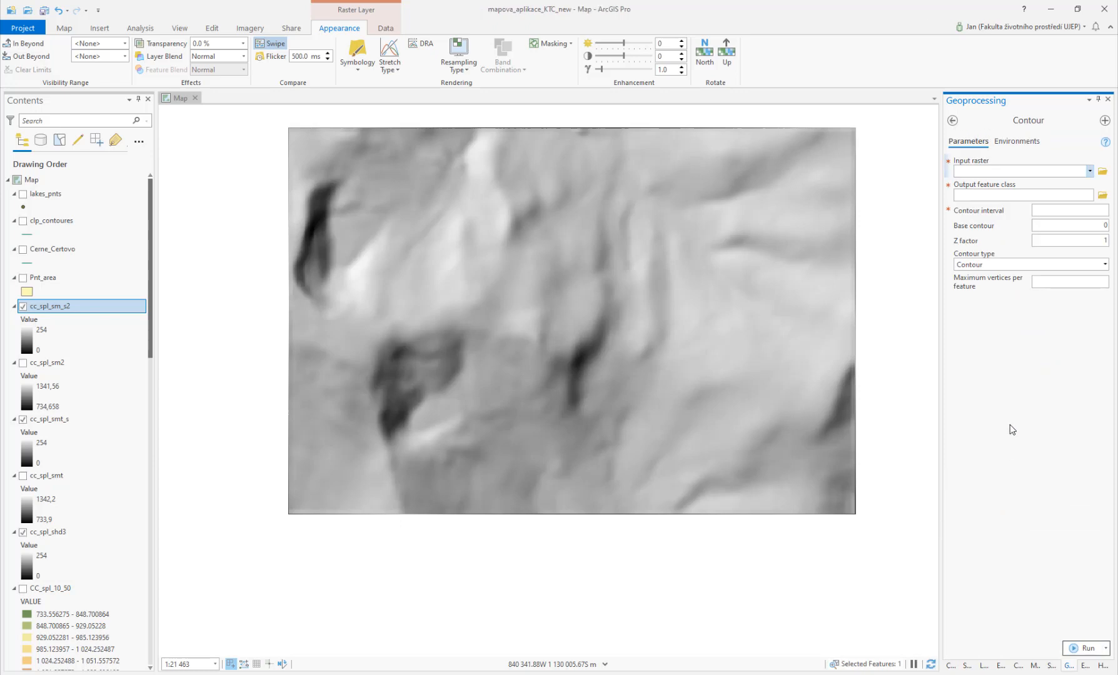
Step: Set the Contour input raster to cc_spl_sm2 and save the output as contour_sm2 in the Output folder
click(1090, 172)
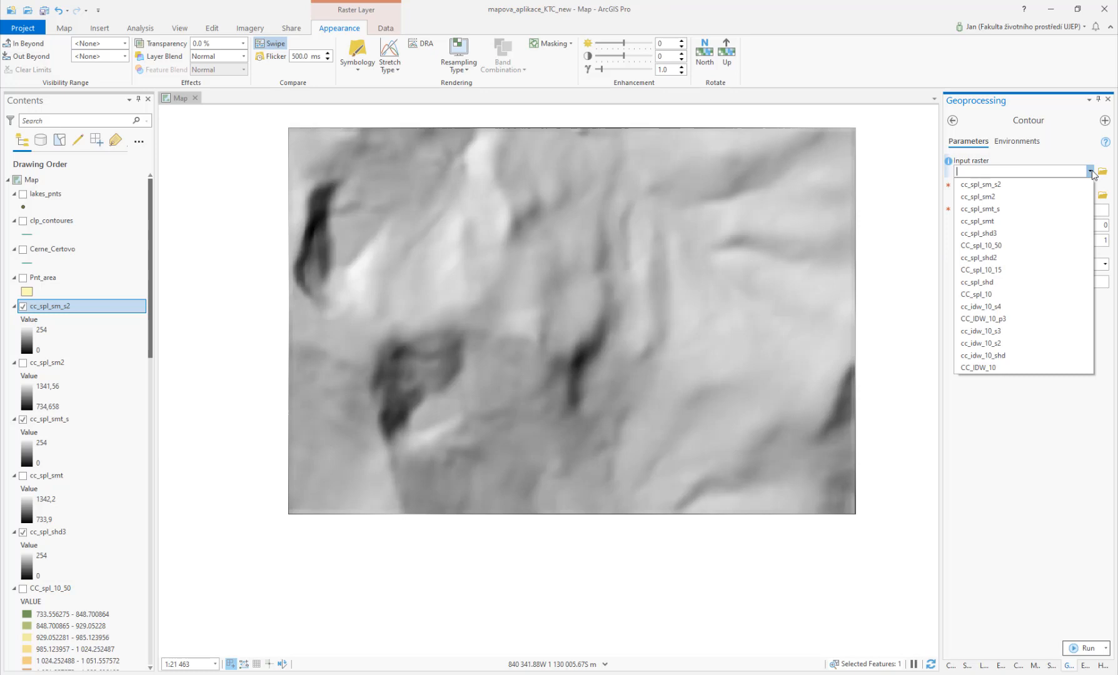
click(1028, 197)
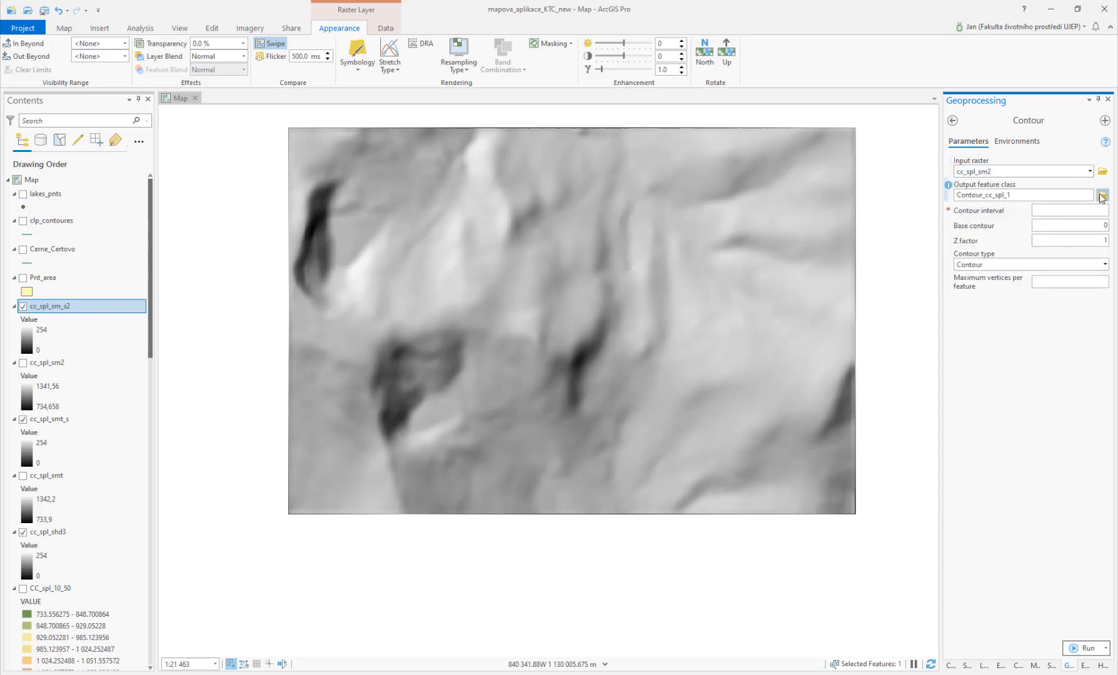
click(1101, 196)
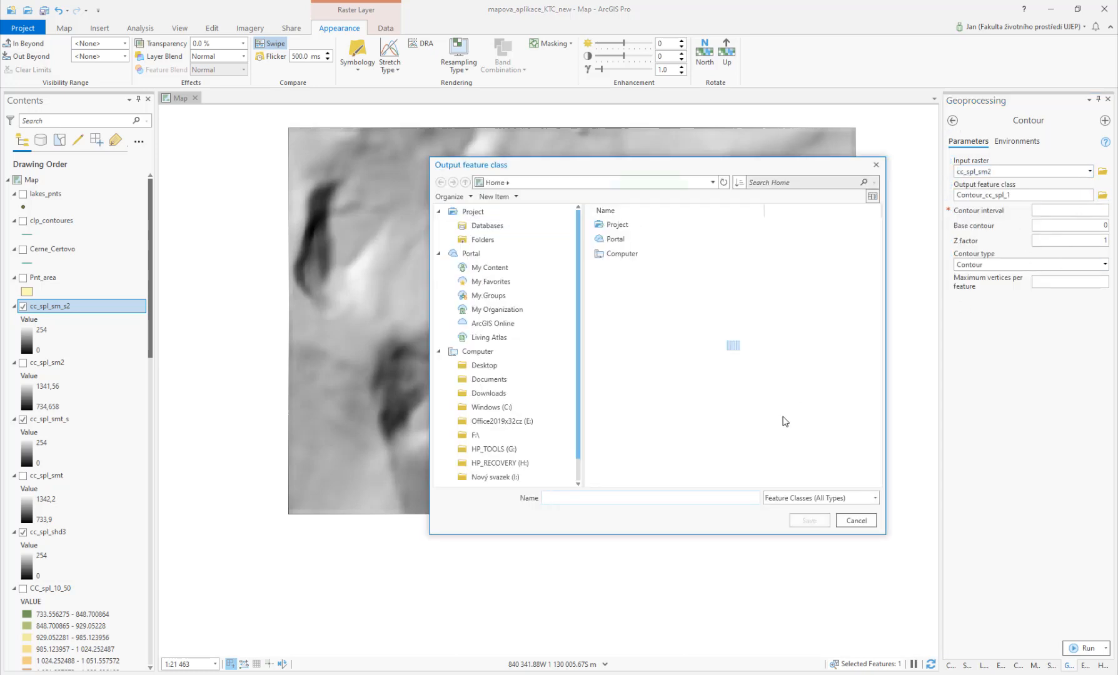
text(contour)
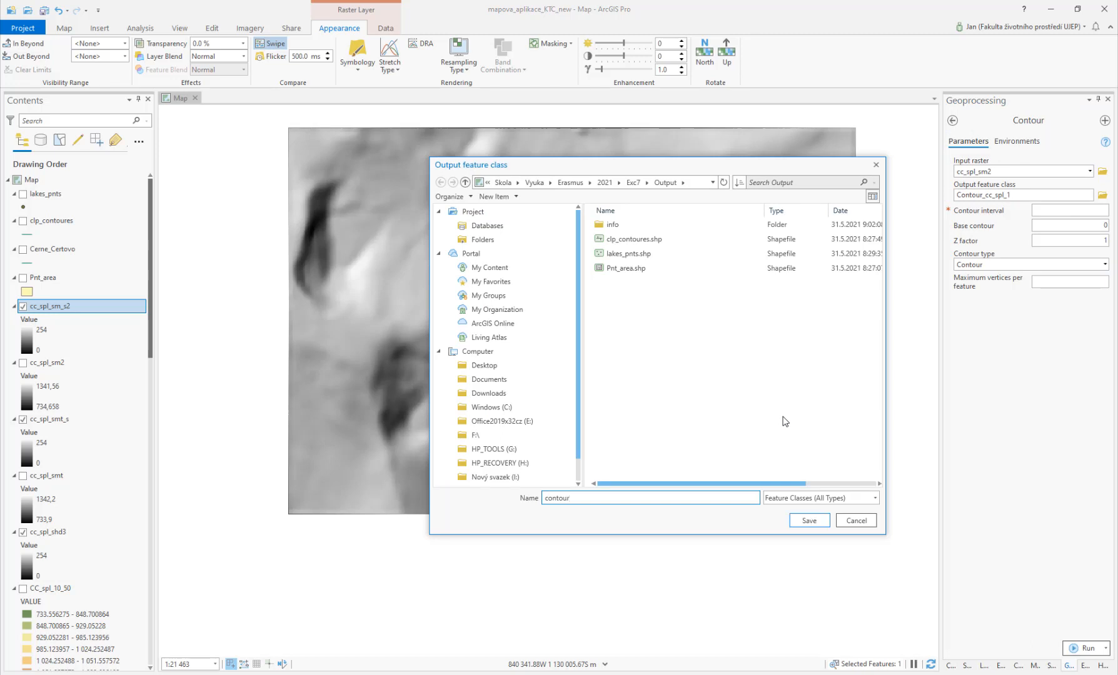
text(_sm2)
click(808, 521)
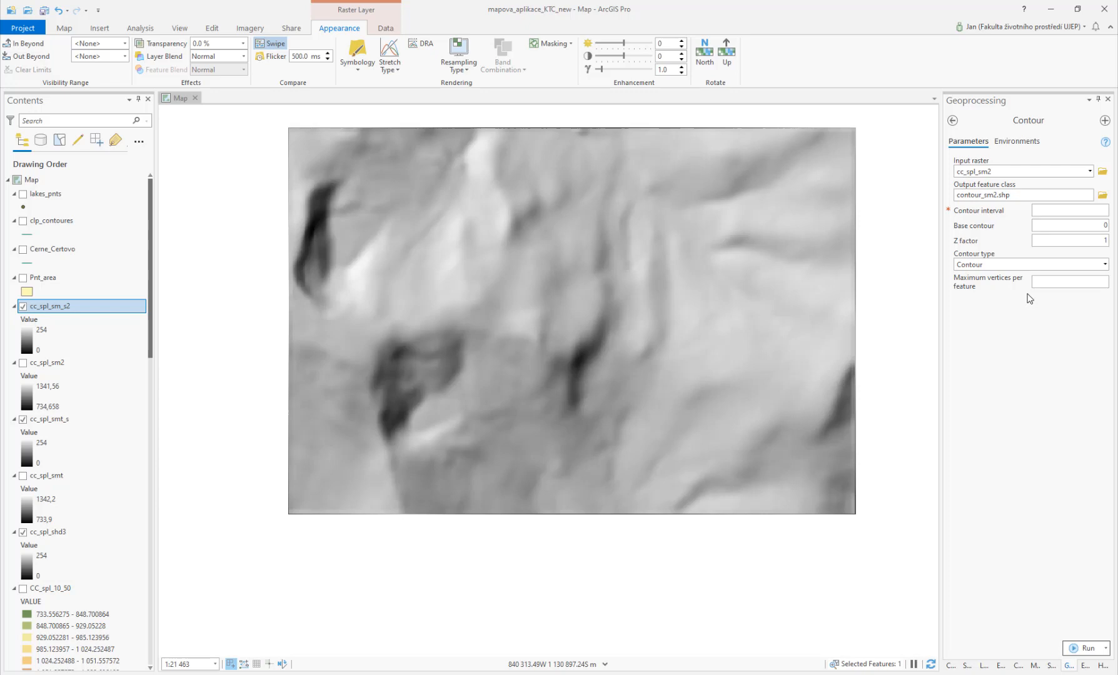
Step: Set the contour interval to 2 and run the Contour tool
click(1069, 212)
text(2)
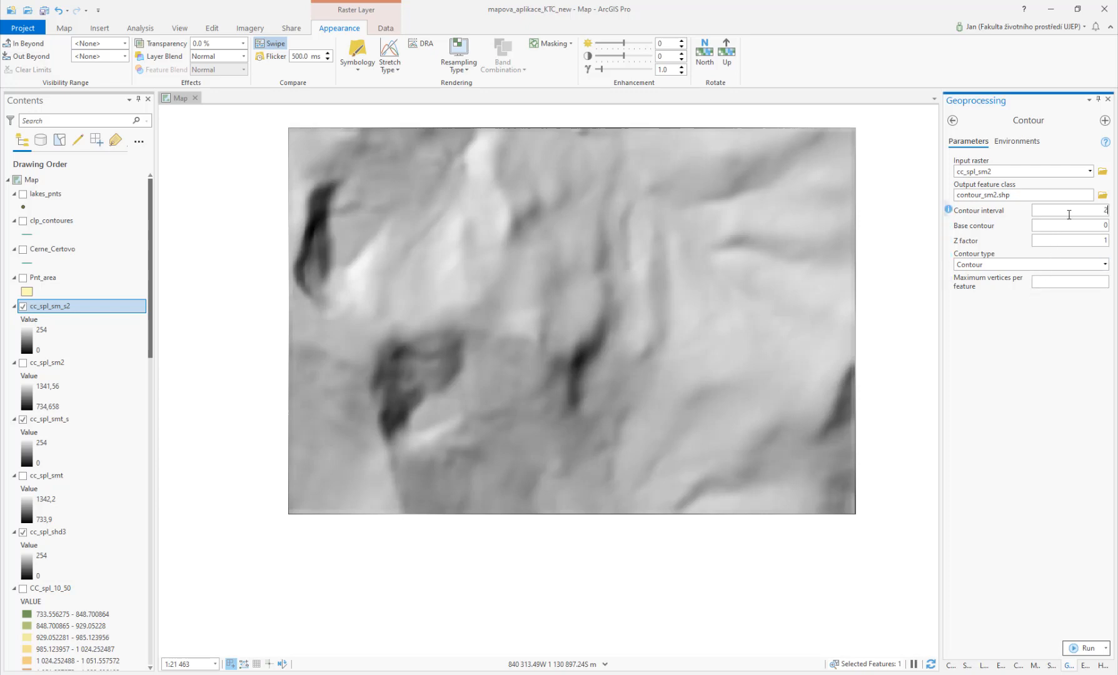
text(.5)
key(BackSpace)
key(BackSpace)
click(1091, 647)
click(1065, 598)
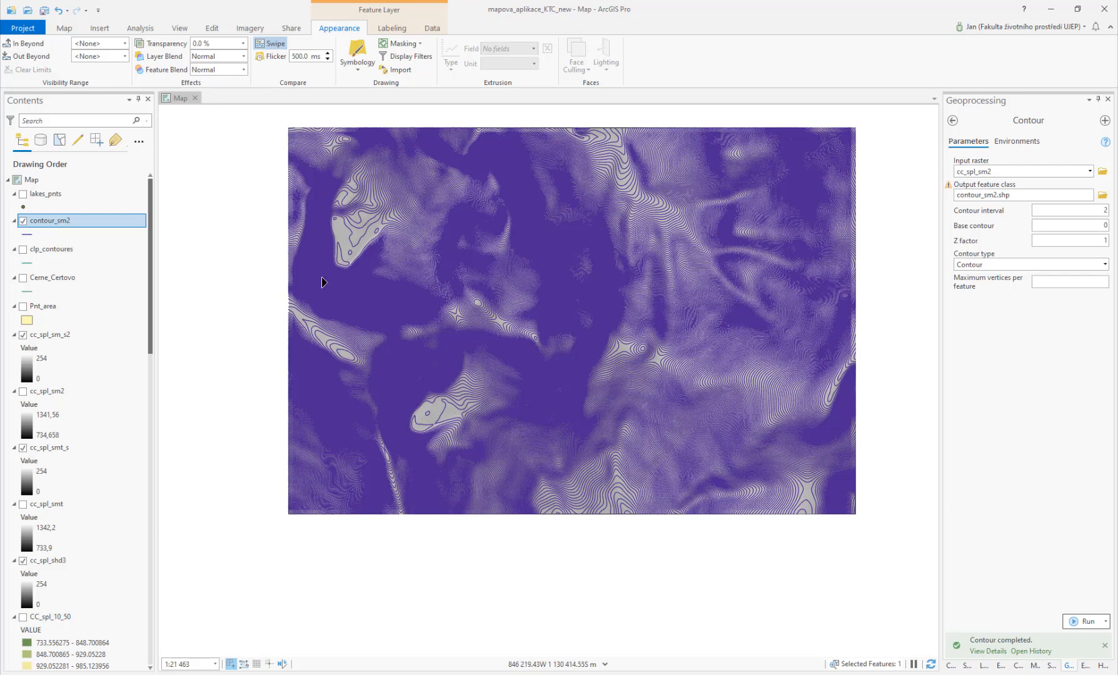
Step: Show clp_contoures and zoom around the map to compare the original contours with the new ones
click(23, 249)
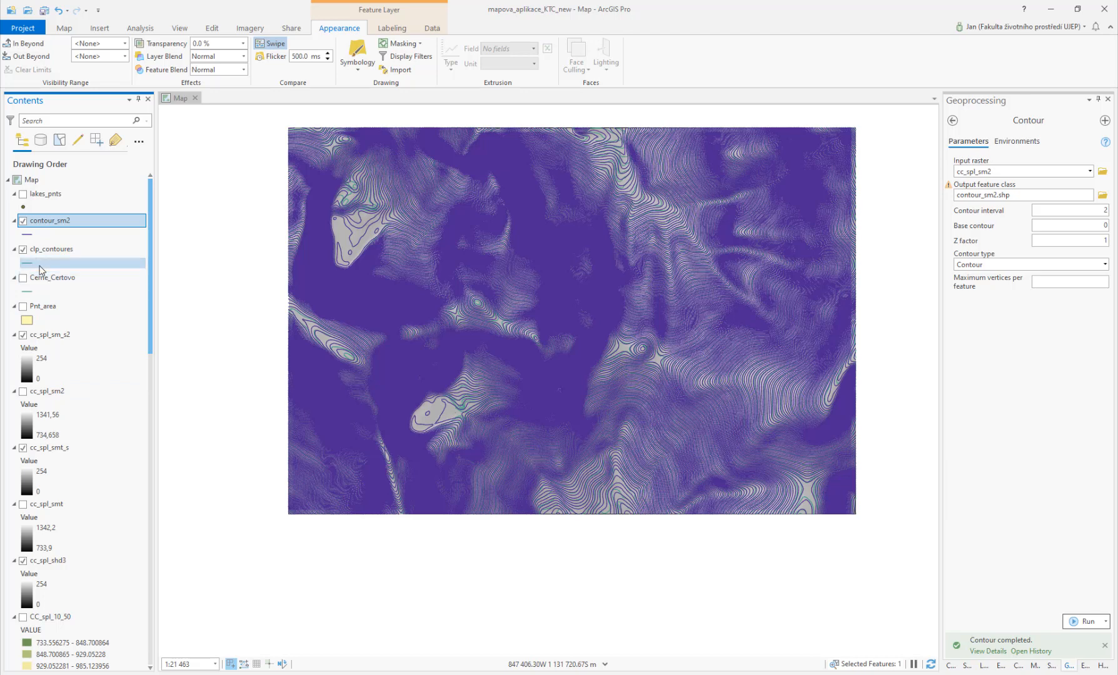
scroll(494, 445, up, 1)
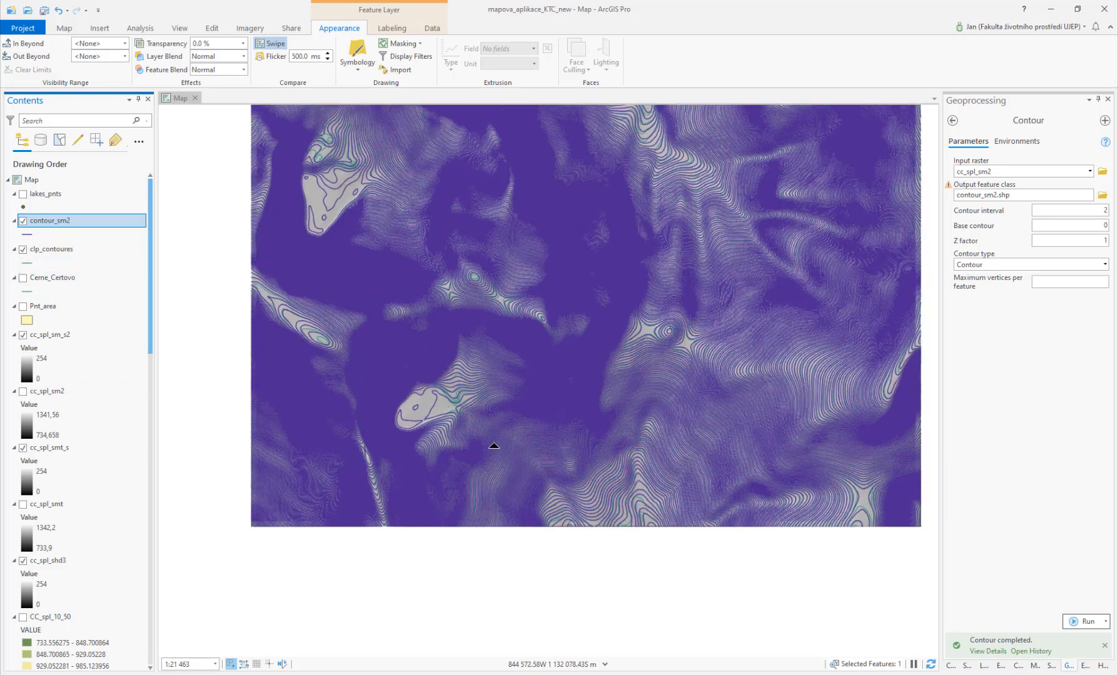
scroll(493, 446, up, 2)
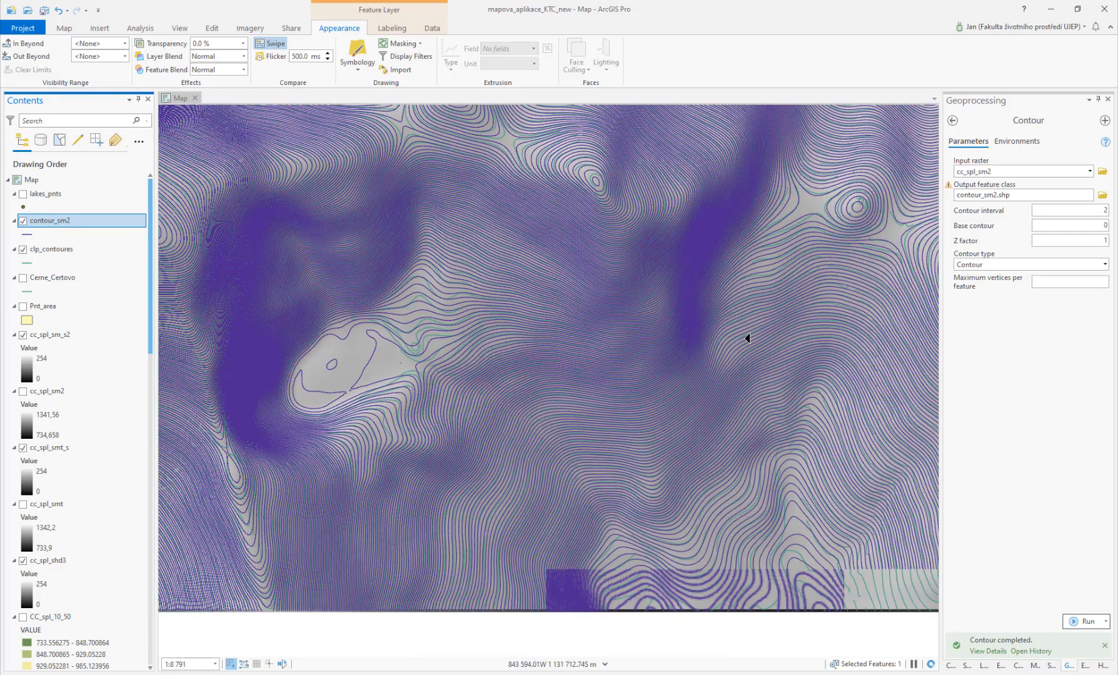
drag(848, 255, 668, 379)
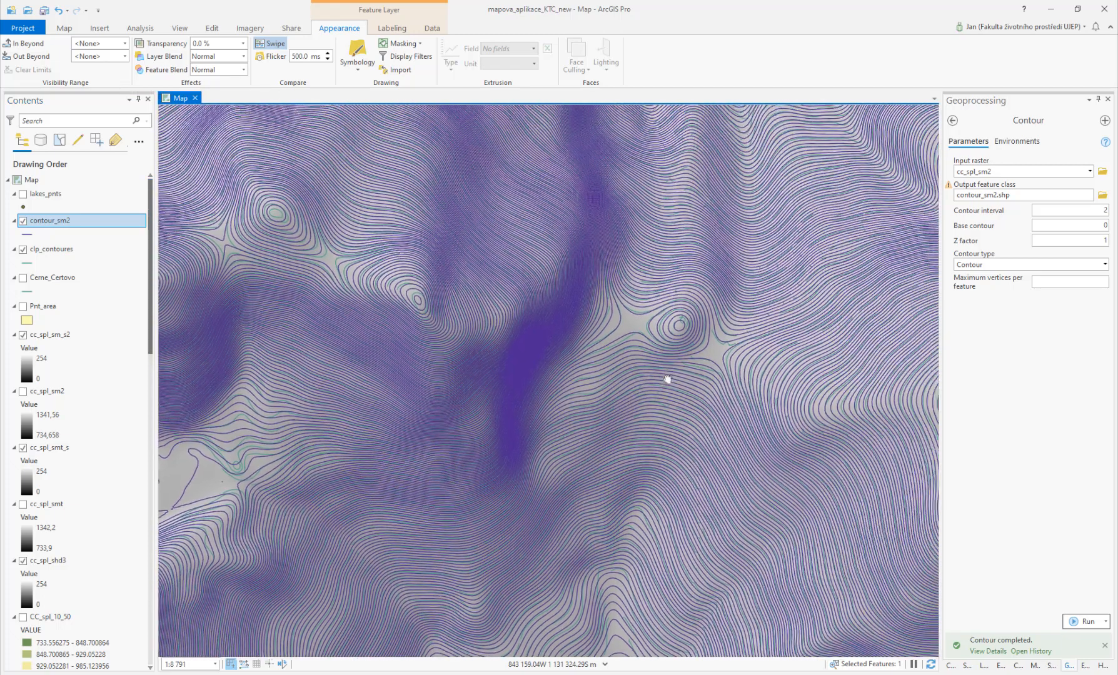
scroll(664, 425, up, 2)
scroll(665, 425, up, 3)
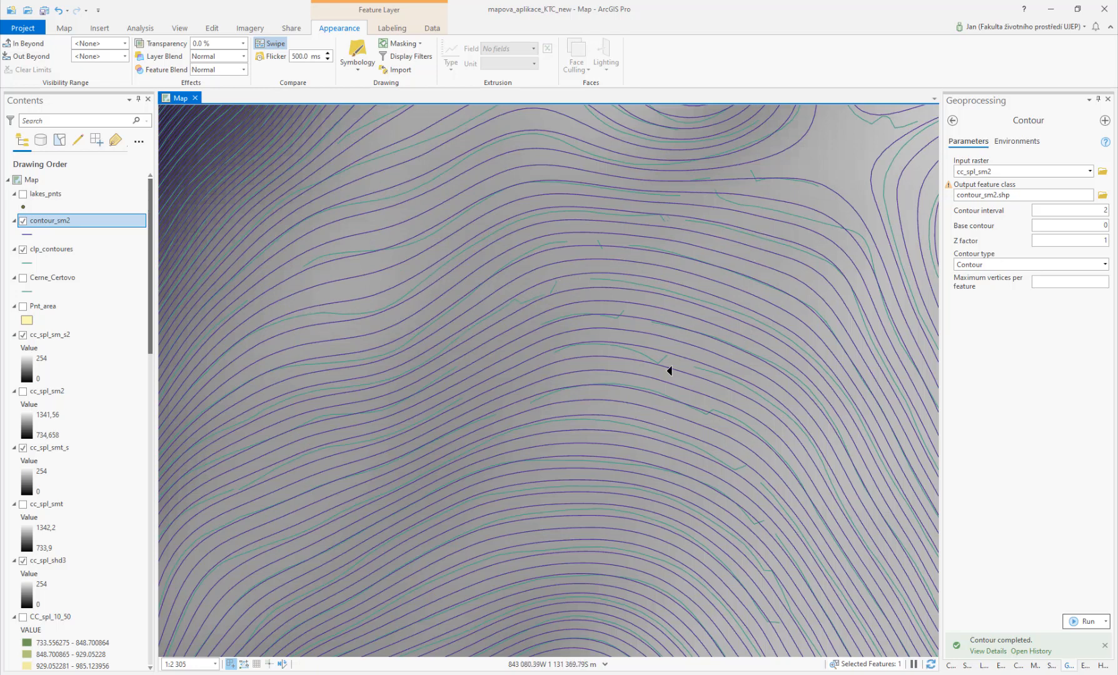
drag(594, 359, 549, 591)
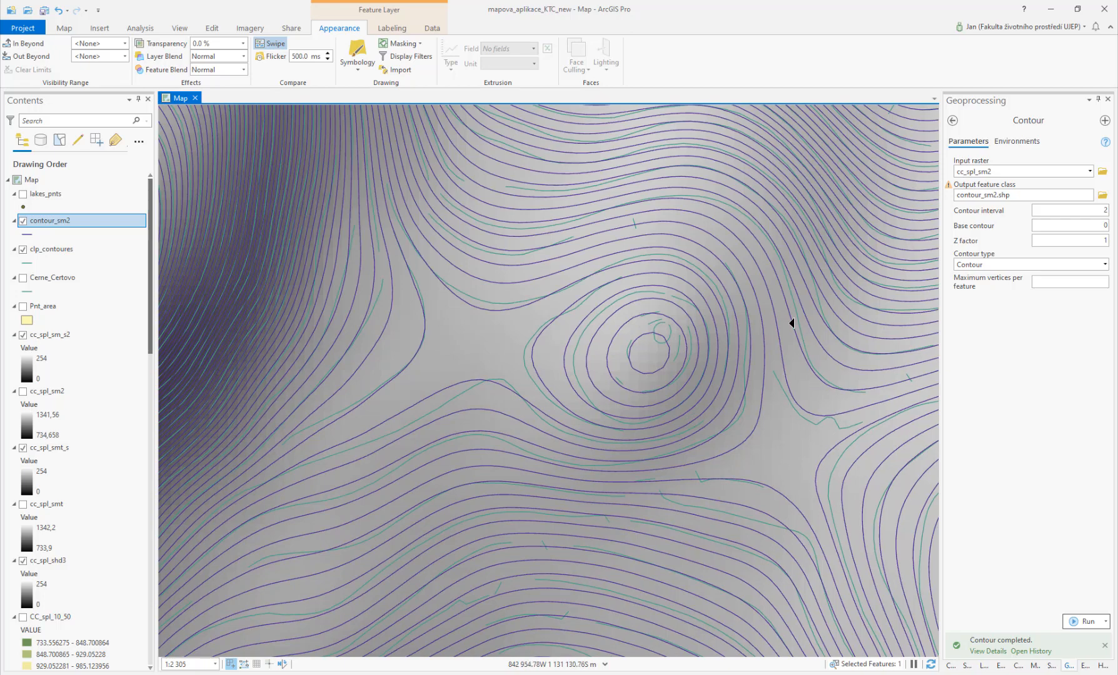
drag(475, 281, 514, 566)
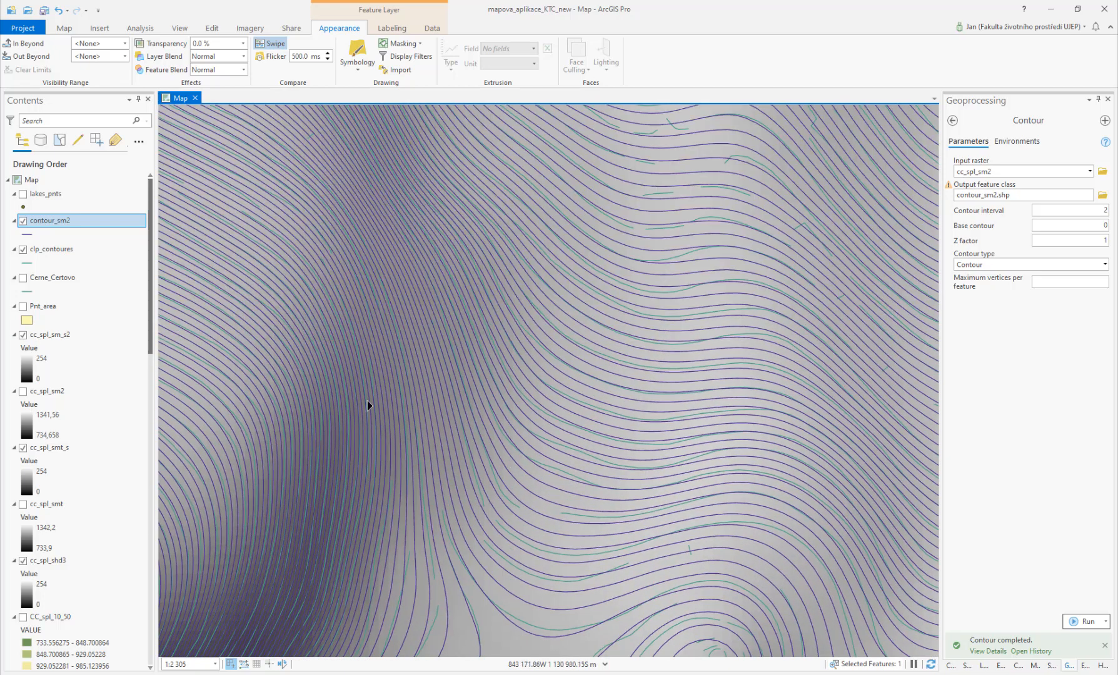
drag(296, 405, 836, 247)
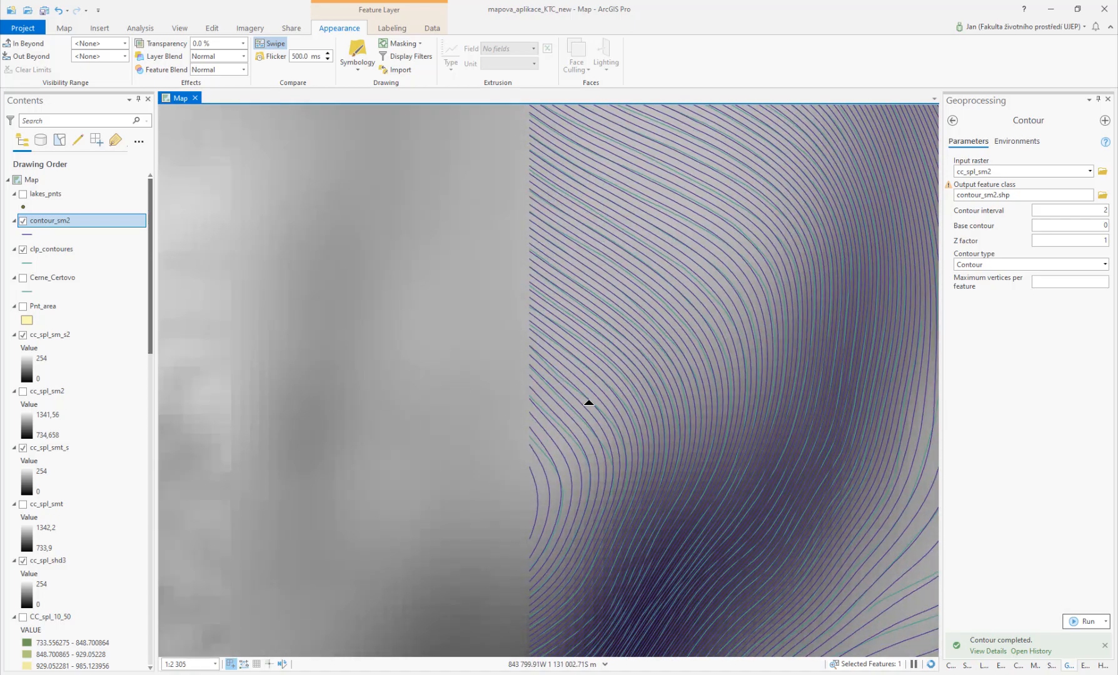
drag(357, 378, 801, 417)
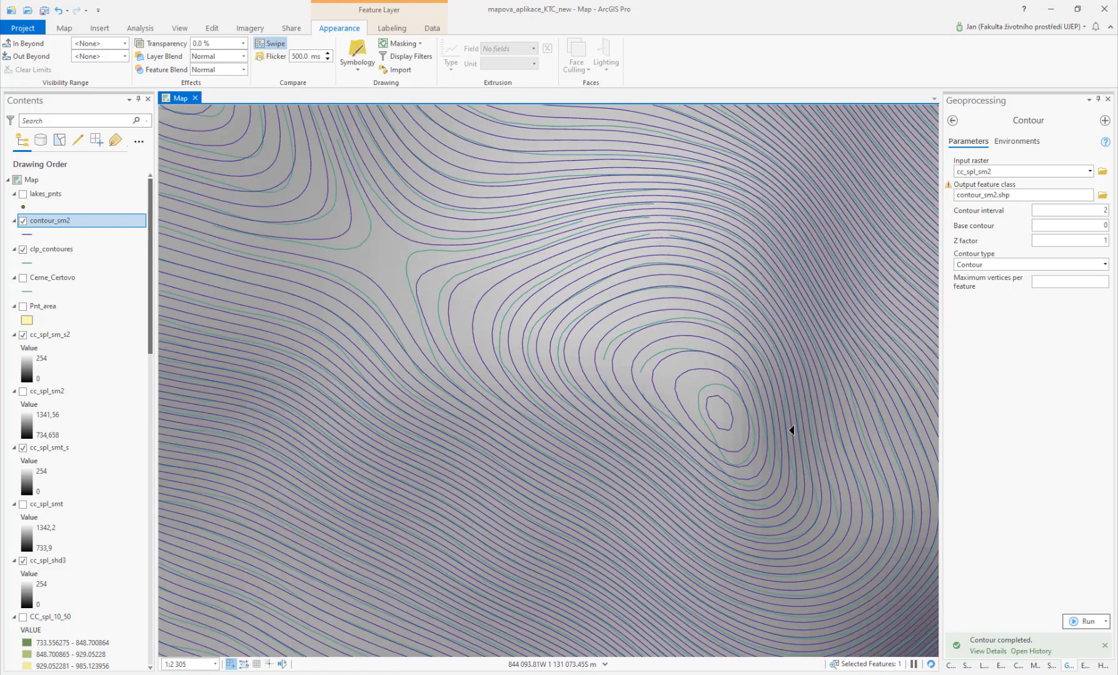
drag(385, 283, 861, 569)
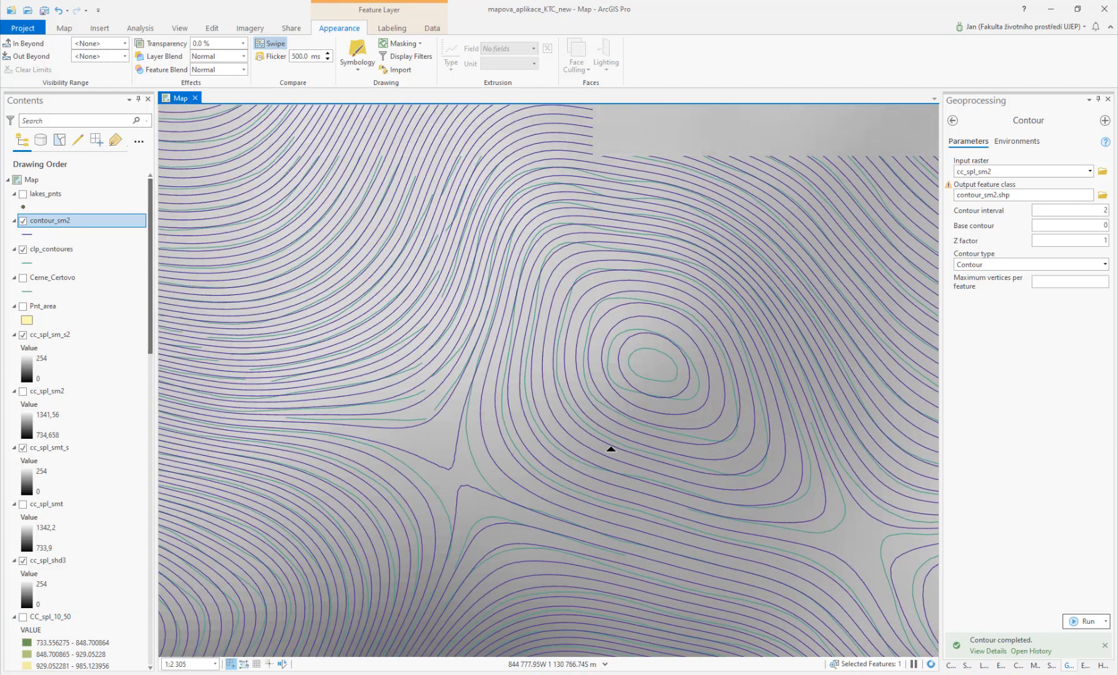
scroll(611, 448, down, 2)
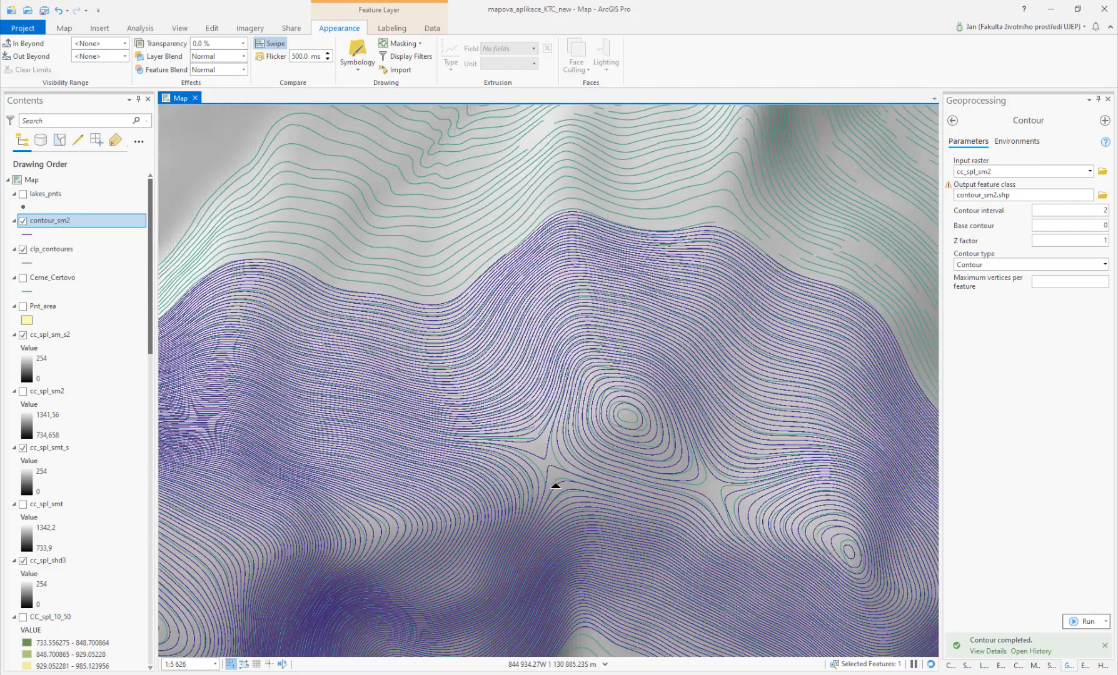
scroll(555, 485, down, 2)
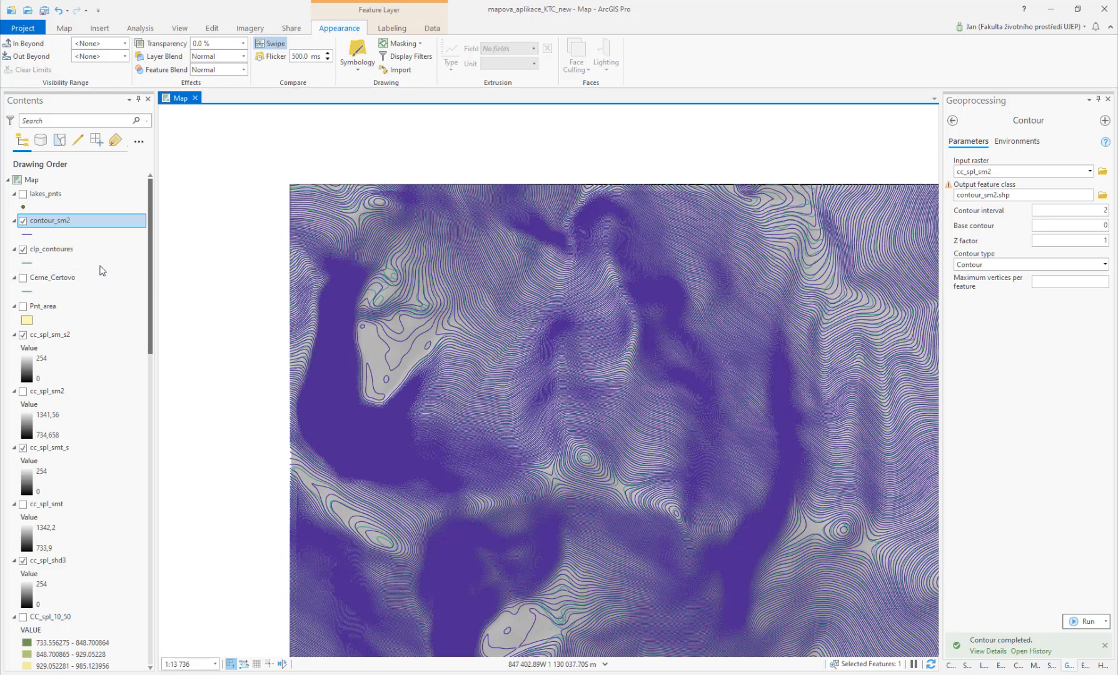
Step: Select all raster layers from cc_spl_sm_s2 down to CC_IDW_10 and remove them from the map
click(69, 335)
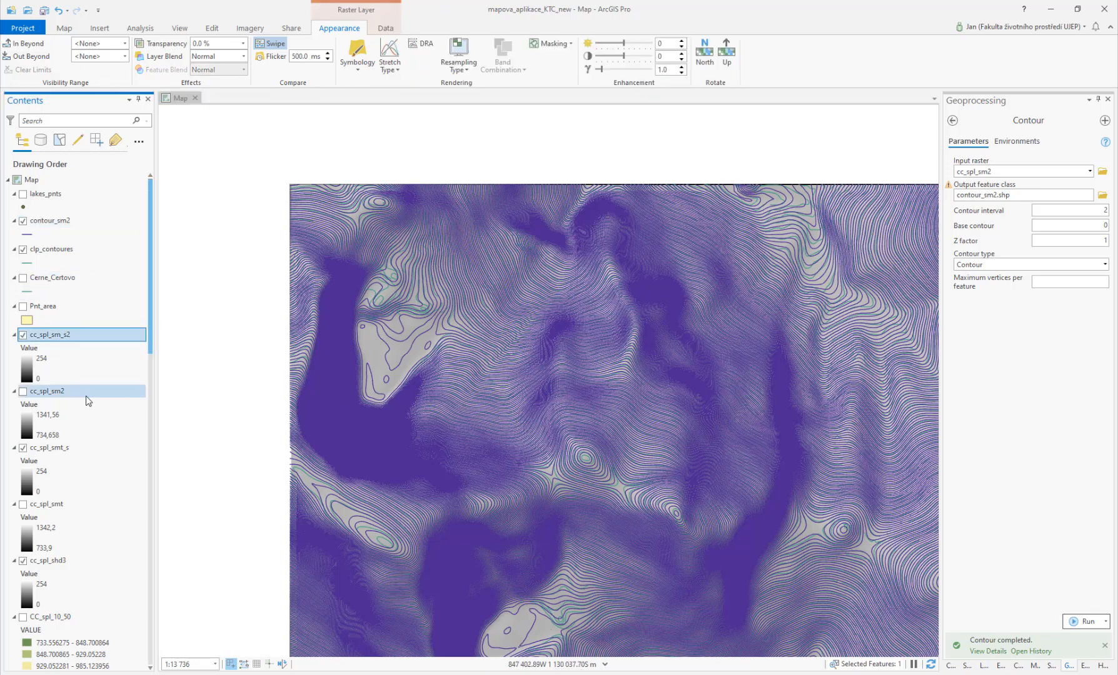
scroll(85, 396, down, 8)
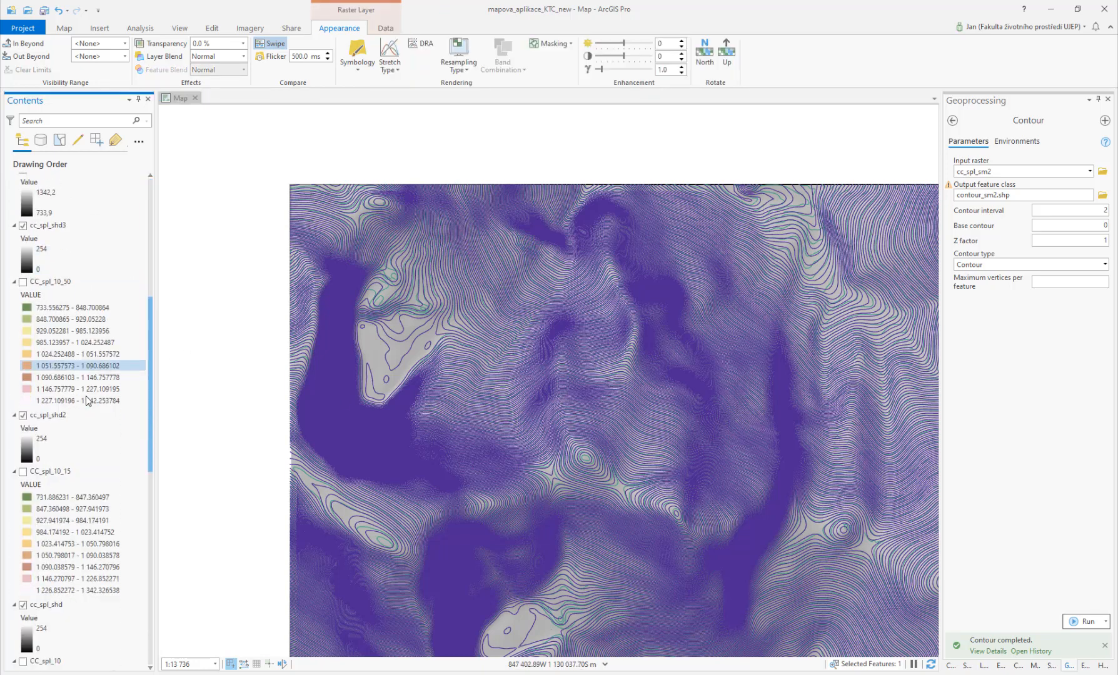
scroll(87, 401, down, 8)
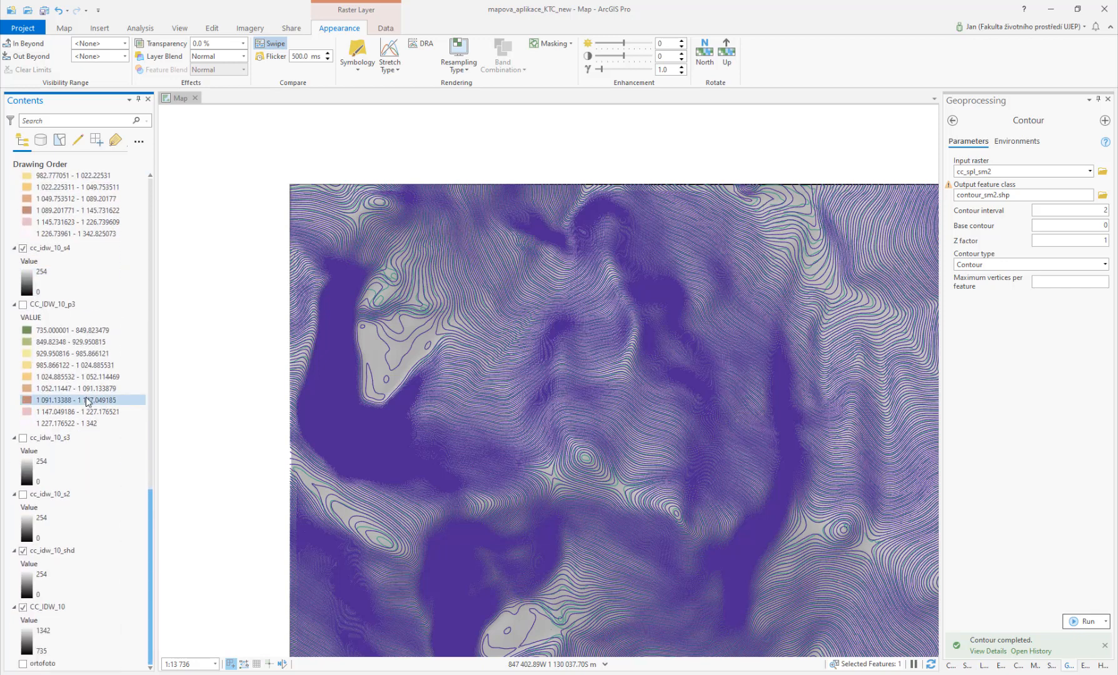
shift+click(50, 607)
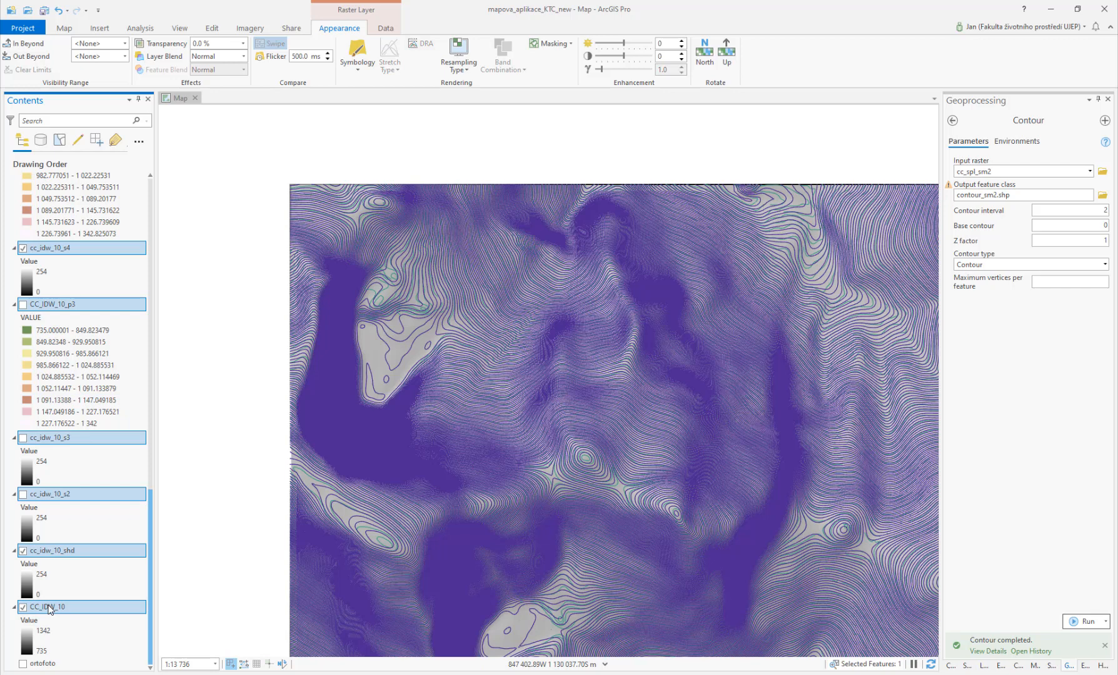
right_click(48, 606)
click(90, 259)
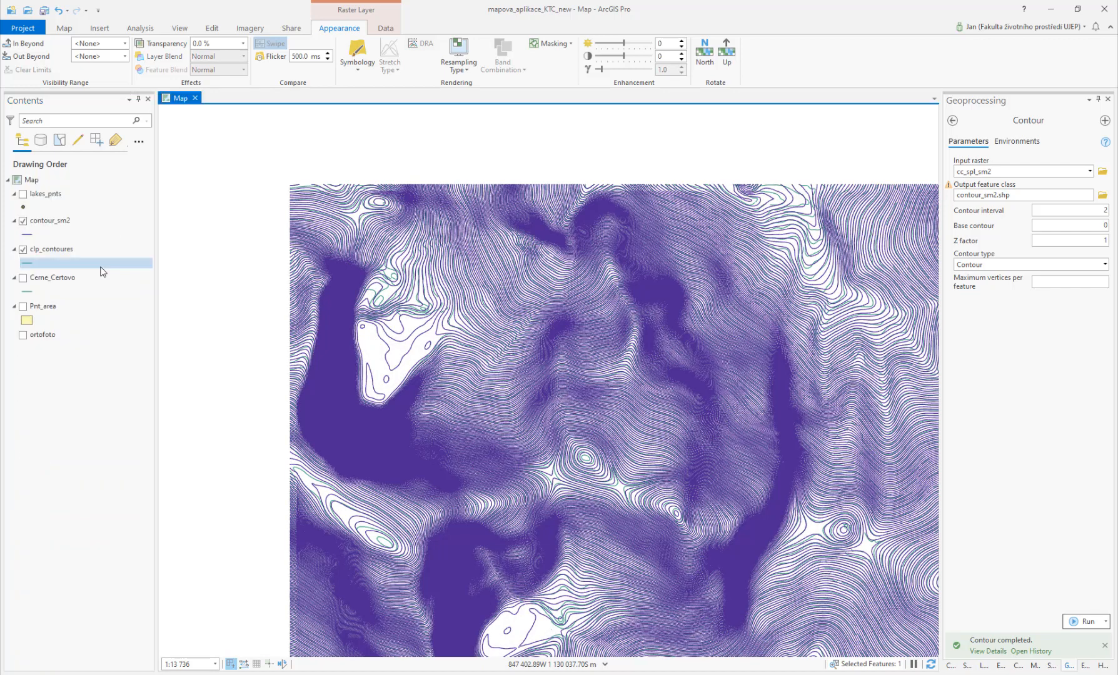
Step: Hide contour_sm2 so only clp_contoures is displayed
click(23, 221)
scroll(519, 419, down, 3)
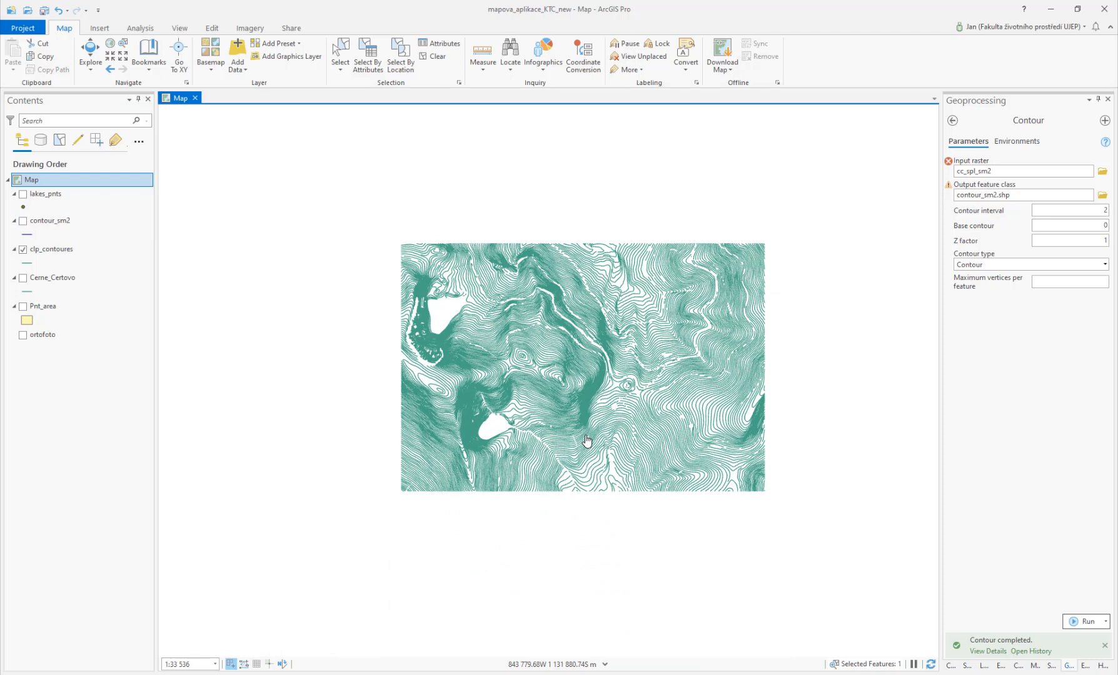
scroll(587, 441, up, 2)
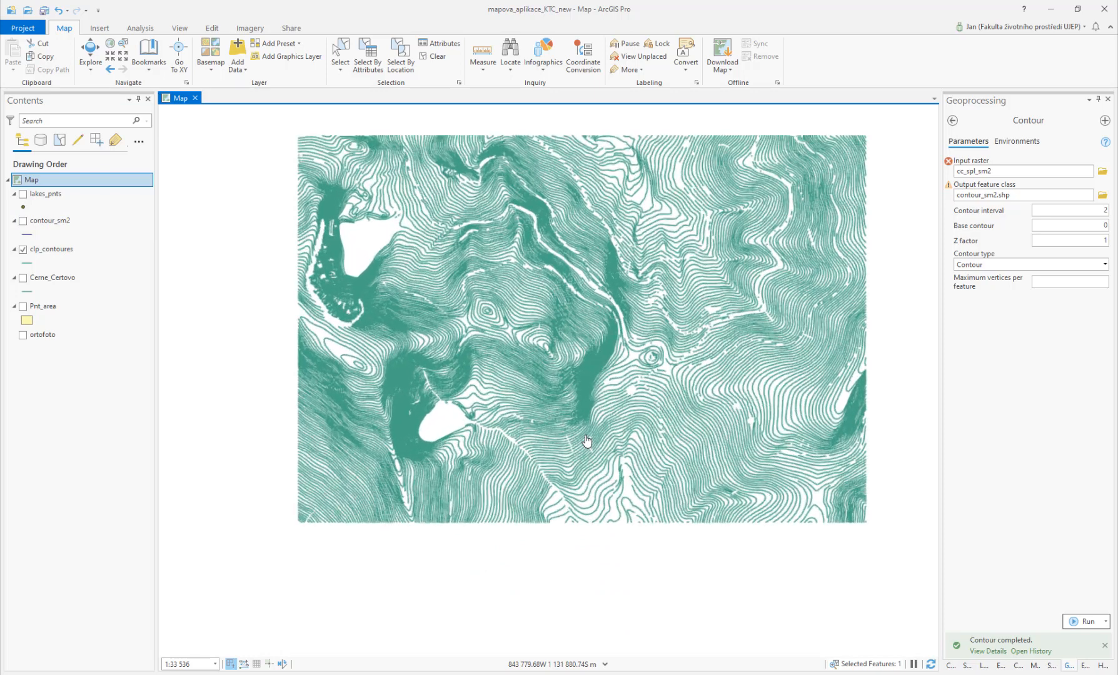
Step: Open the Topo to Raster tool and look through its input feature layer and type options
click(952, 120)
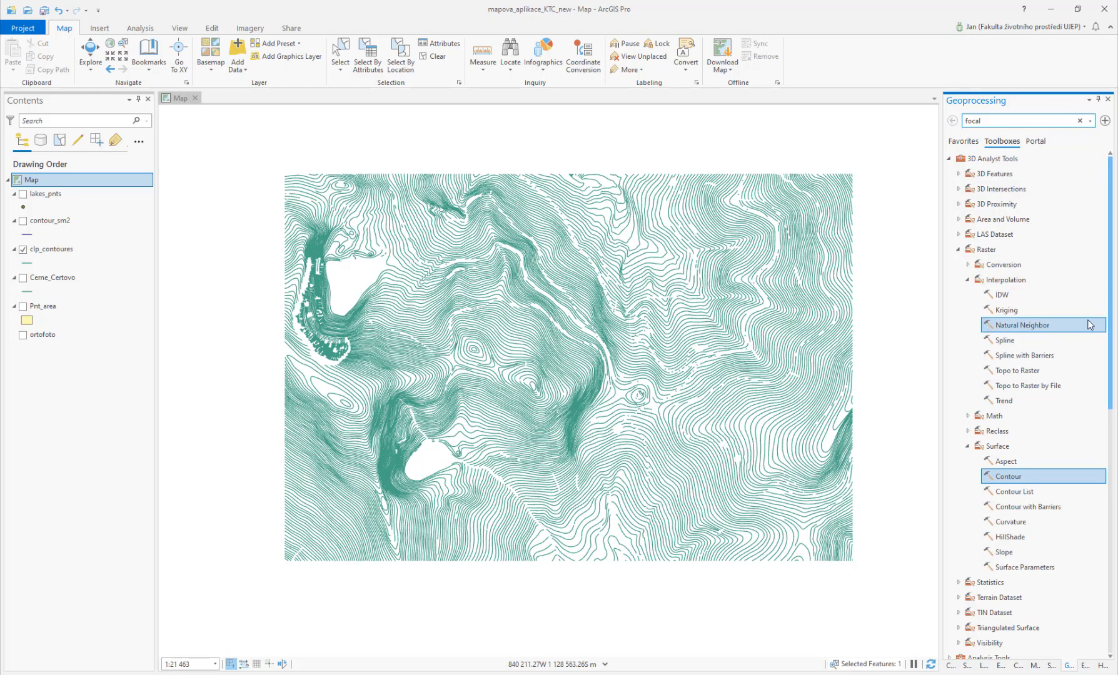
click(1033, 371)
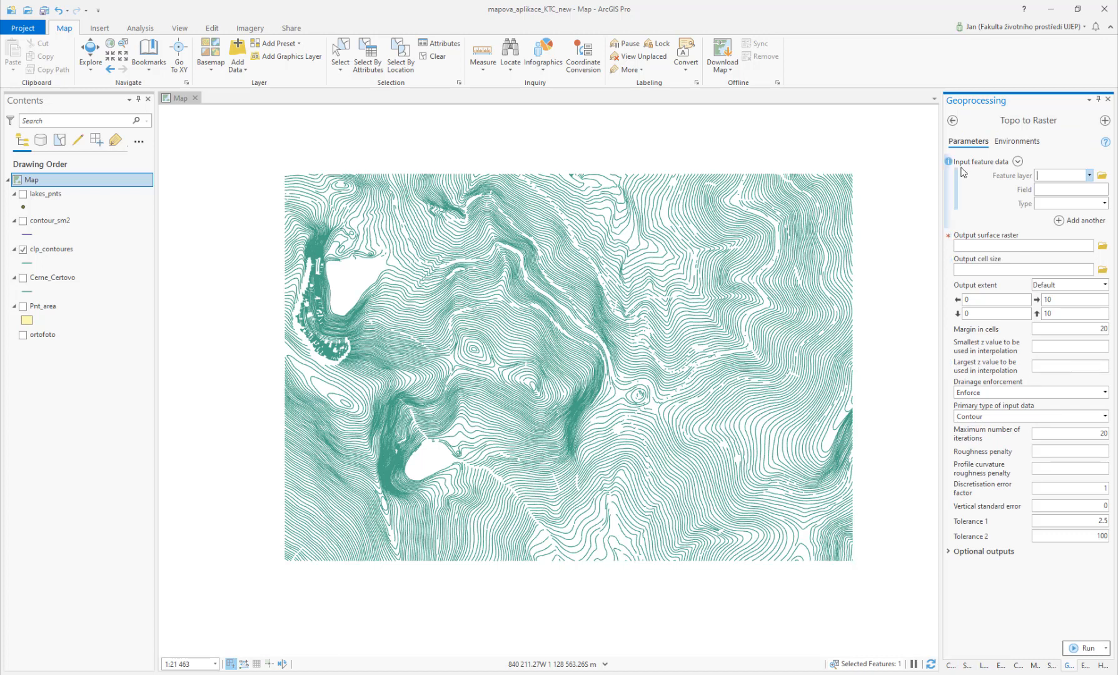
click(1090, 175)
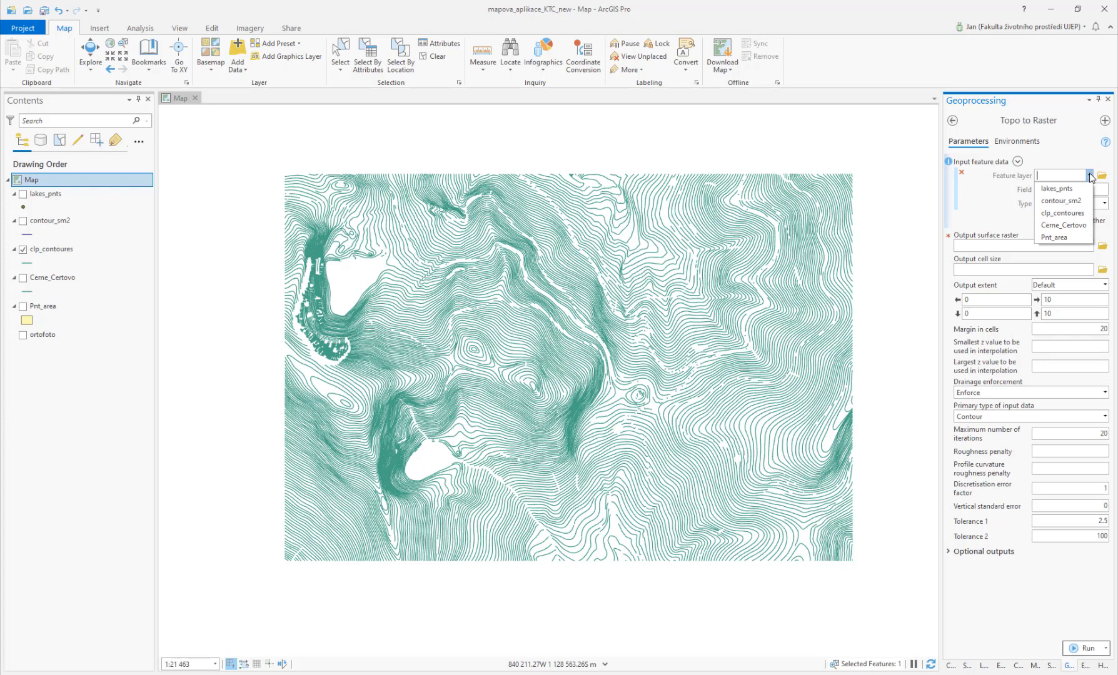
click(1089, 176)
click(1104, 206)
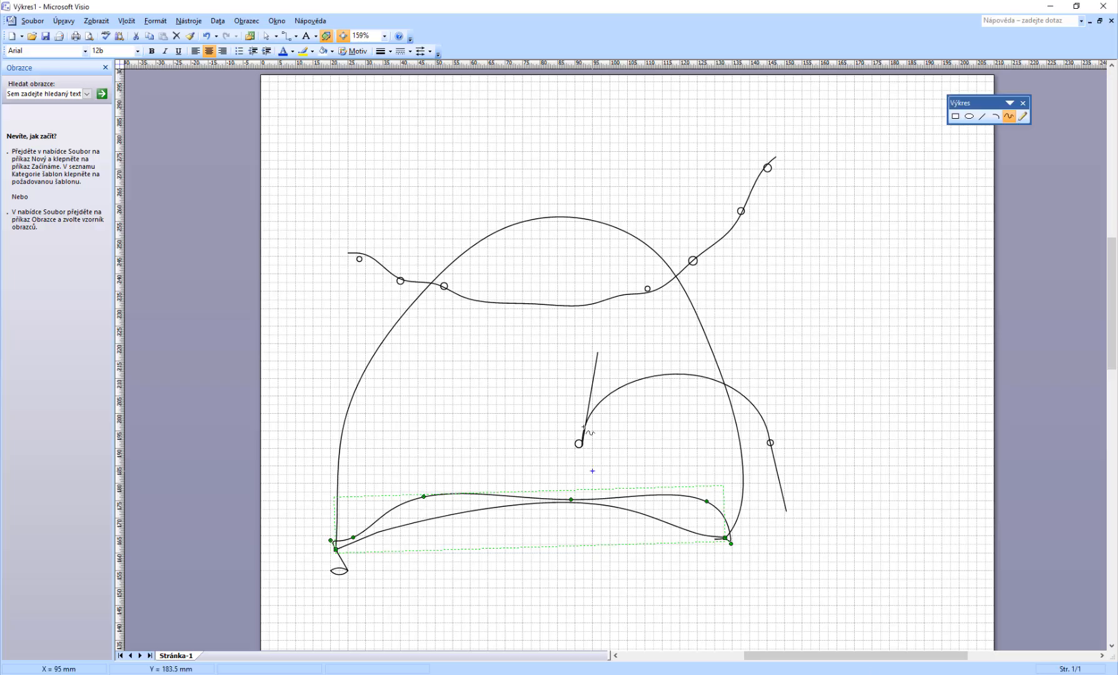
Step: Switch to Visio and clear the selection of the drawn curve
click(214, 156)
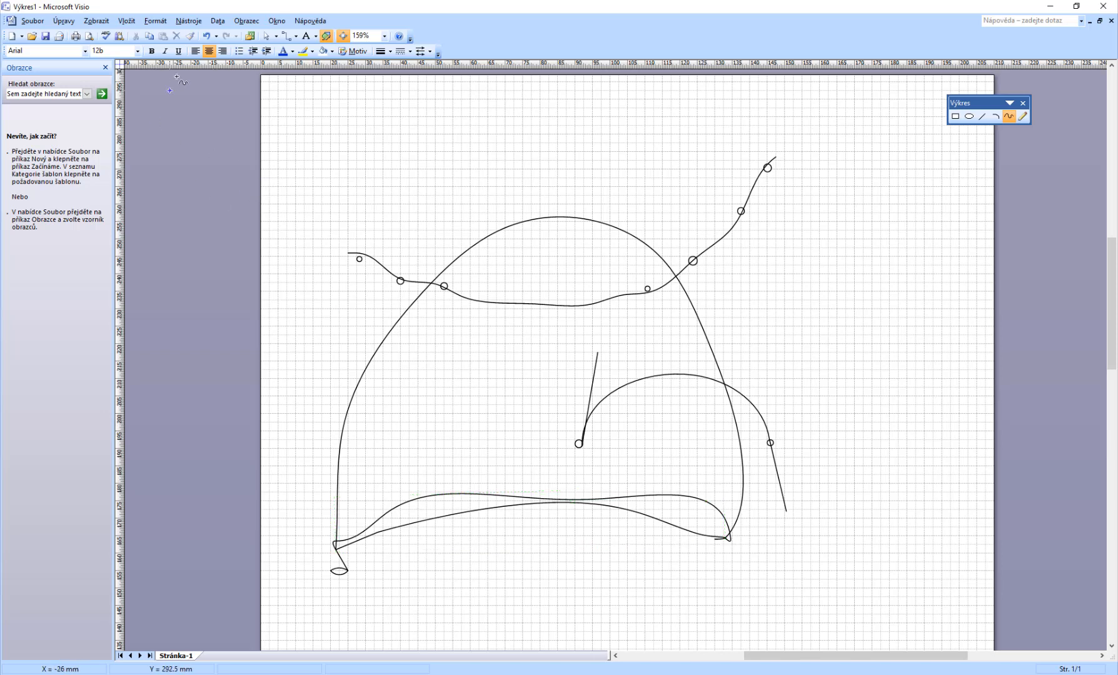
Step: Select all the drawn curves on the page and delete them
click(266, 35)
mouse_move(197, 78)
mouse_down()
mouse_move(778, 332)
mouse_move(927, 637)
mouse_up()
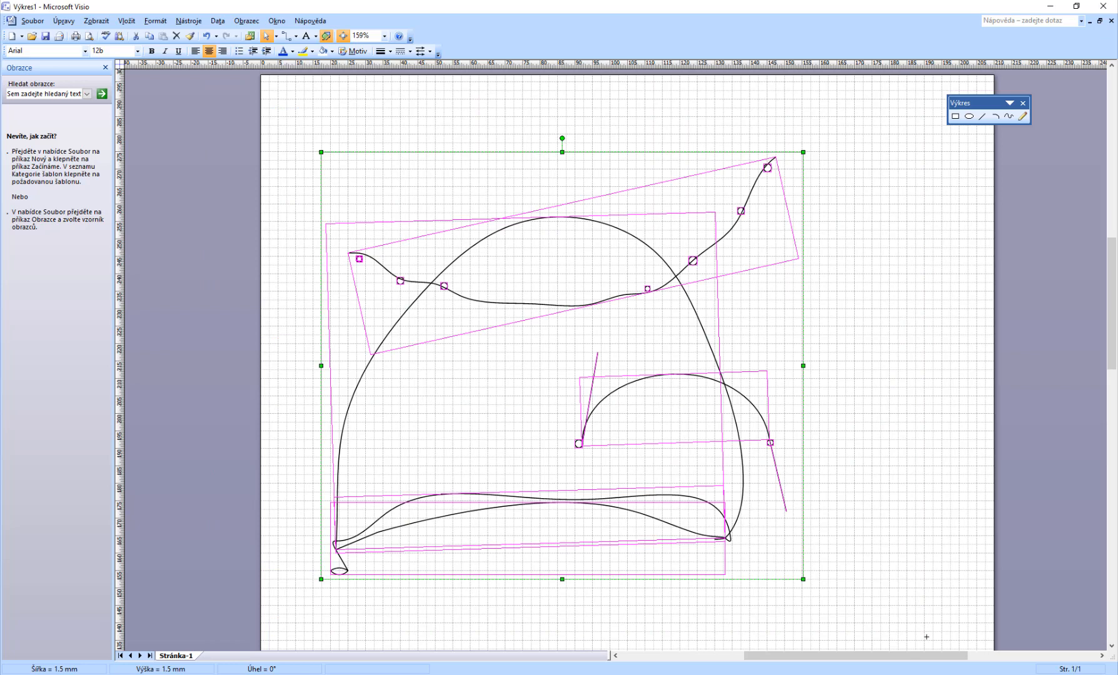
key(Delete)
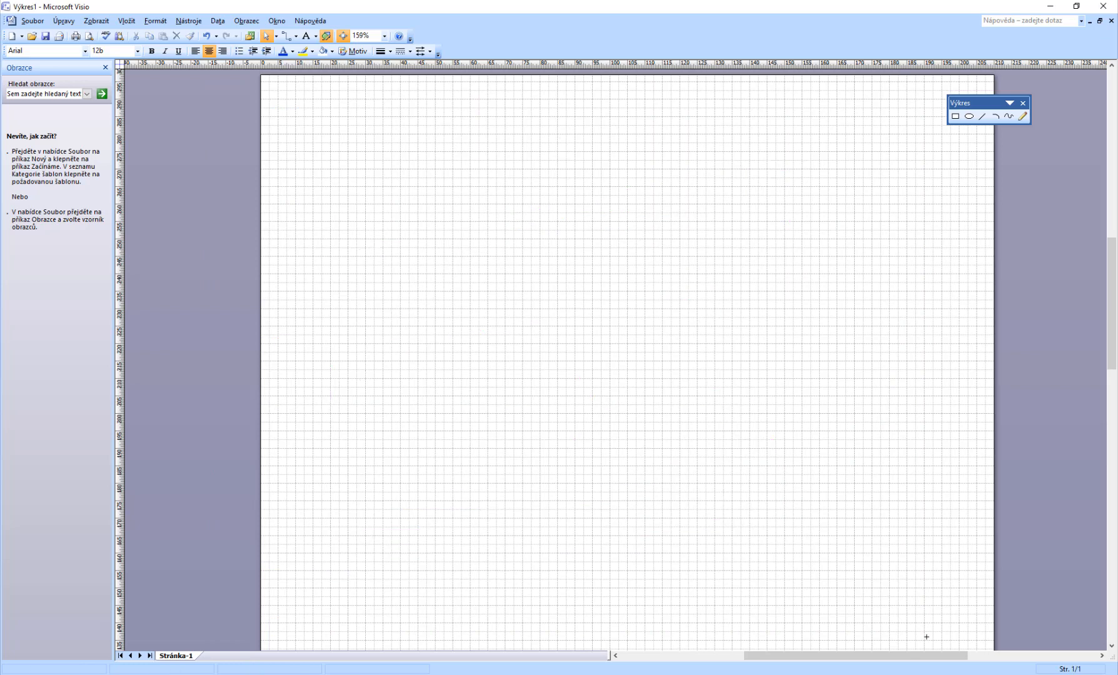
Step: Draw a freeform curve across the page with three deep dips along it
click(1009, 117)
mouse_move(290, 151)
mouse_down()
mouse_move(398, 187)
mouse_move(400, 220)
mouse_move(487, 204)
mouse_move(591, 247)
mouse_move(598, 301)
mouse_move(649, 276)
mouse_move(729, 289)
mouse_move(887, 354)
mouse_move(947, 445)
mouse_move(994, 396)
mouse_up()
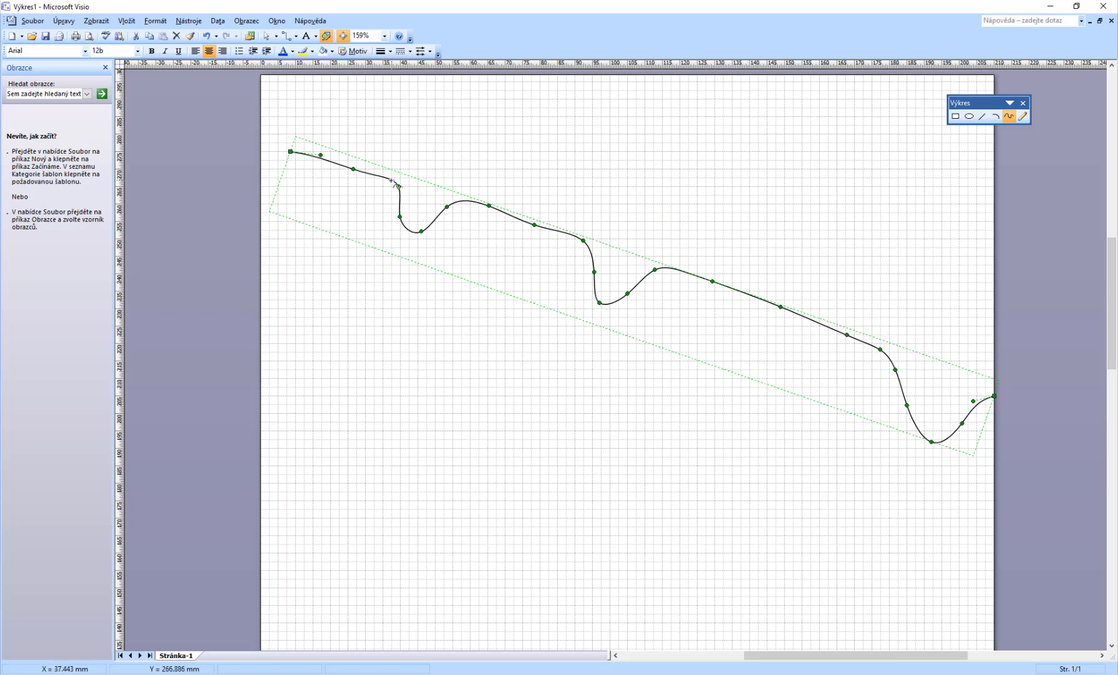
Step: Draw freeform curves bridging across each of the three dips in the curve
drag(391, 180, 478, 203)
drag(576, 236, 679, 270)
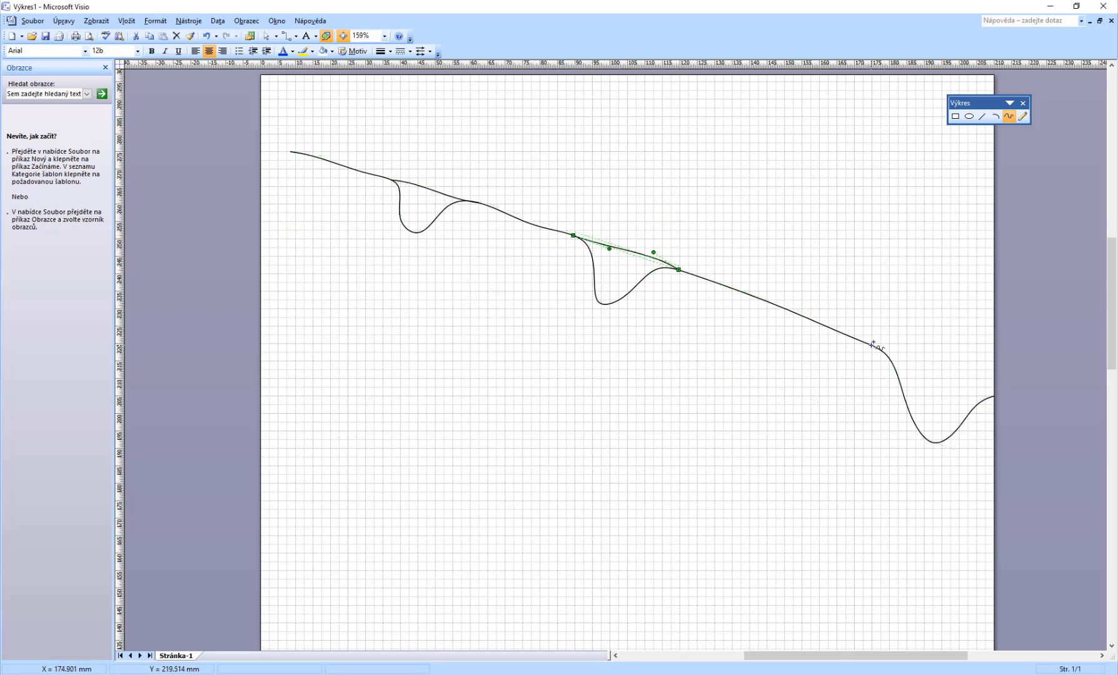
drag(883, 354, 994, 396)
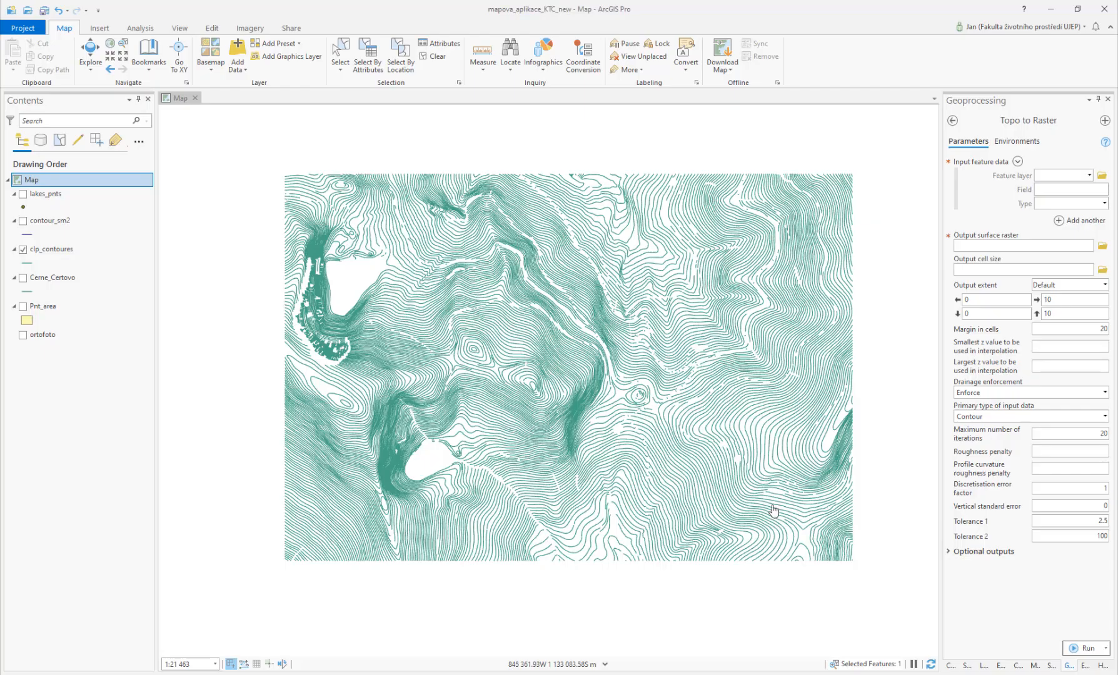
Step: Turn on the Ceme_Certovo layer and zoom out to view its full extent
click(1104, 204)
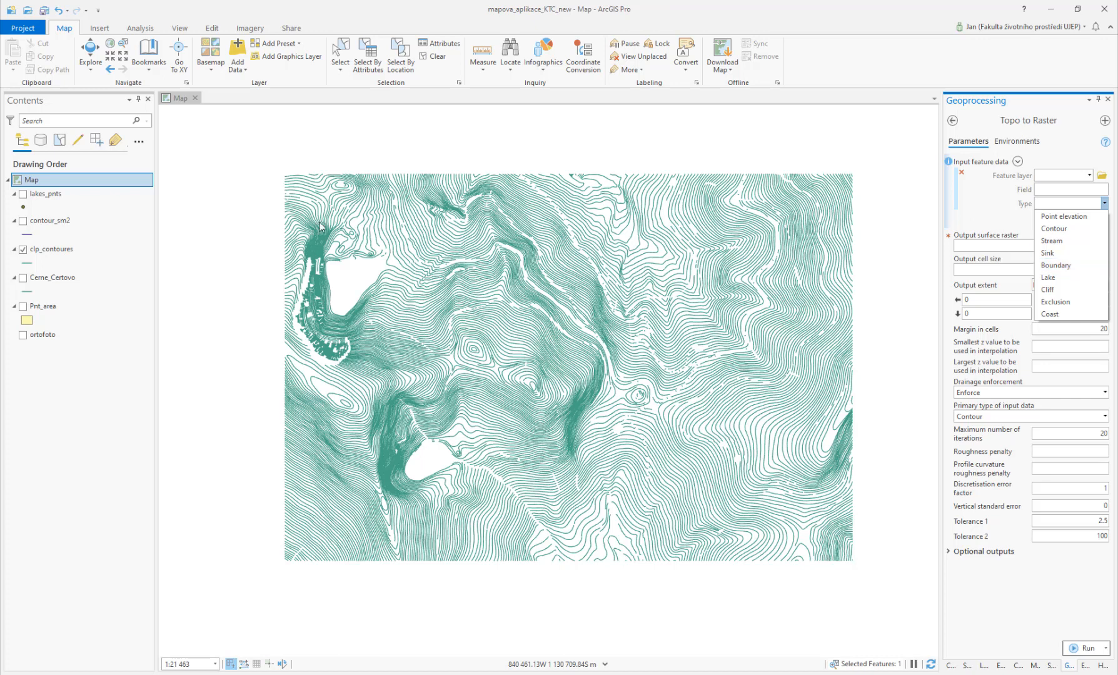
click(28, 281)
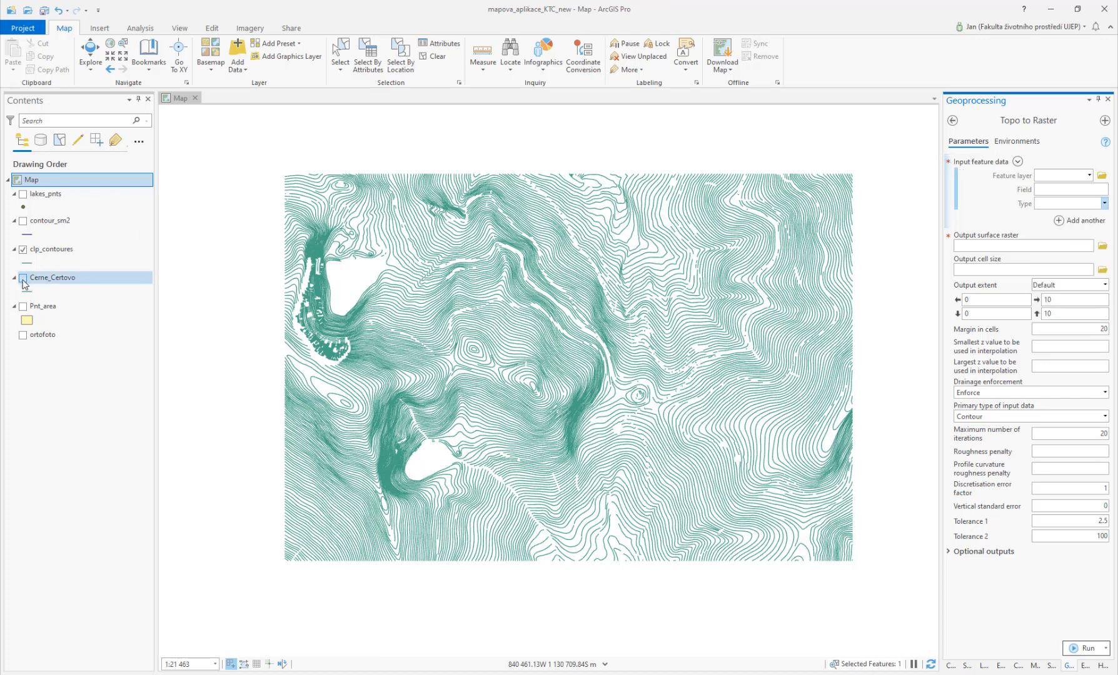
click(23, 278)
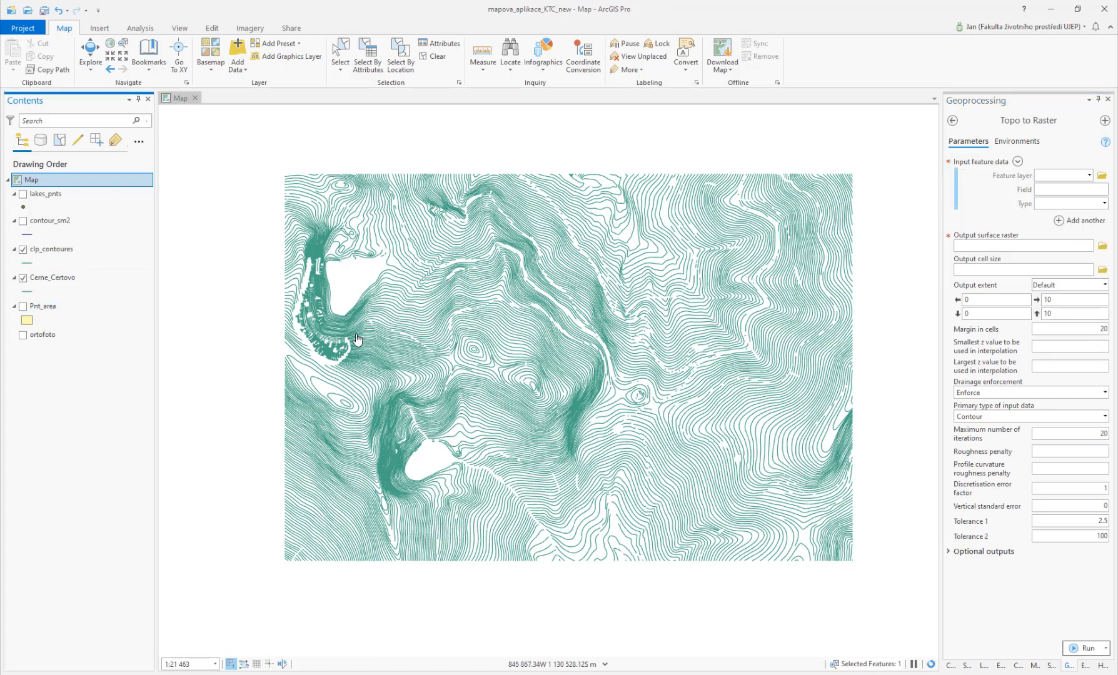
scroll(388, 325, up, 5)
scroll(389, 324, down, 4)
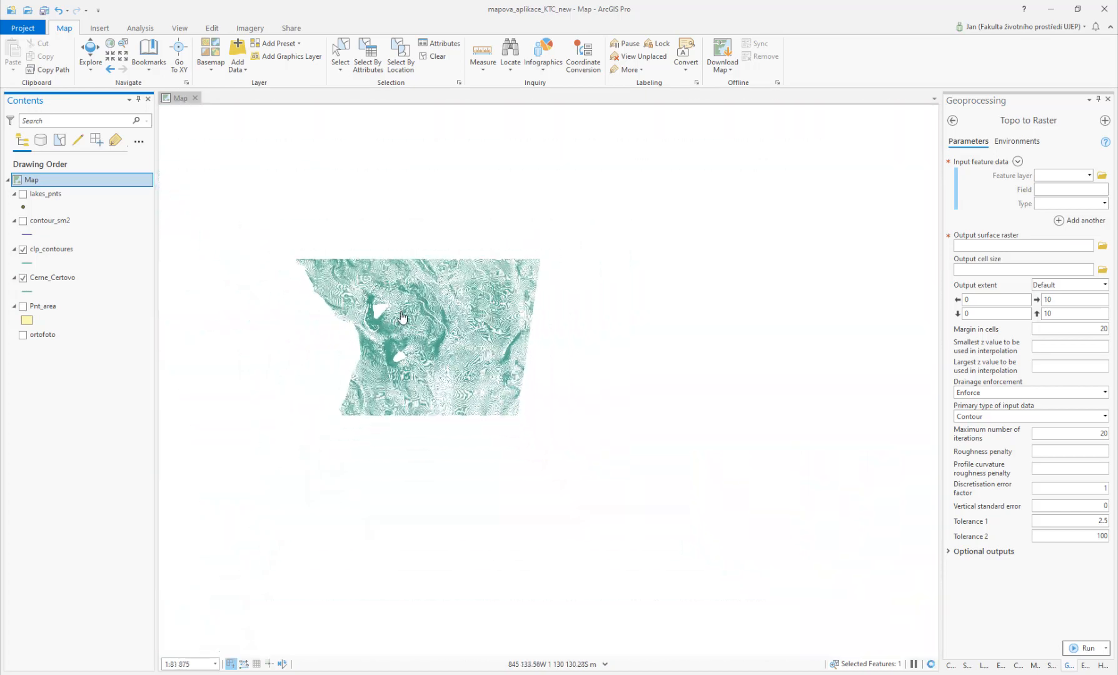
drag(416, 313, 526, 314)
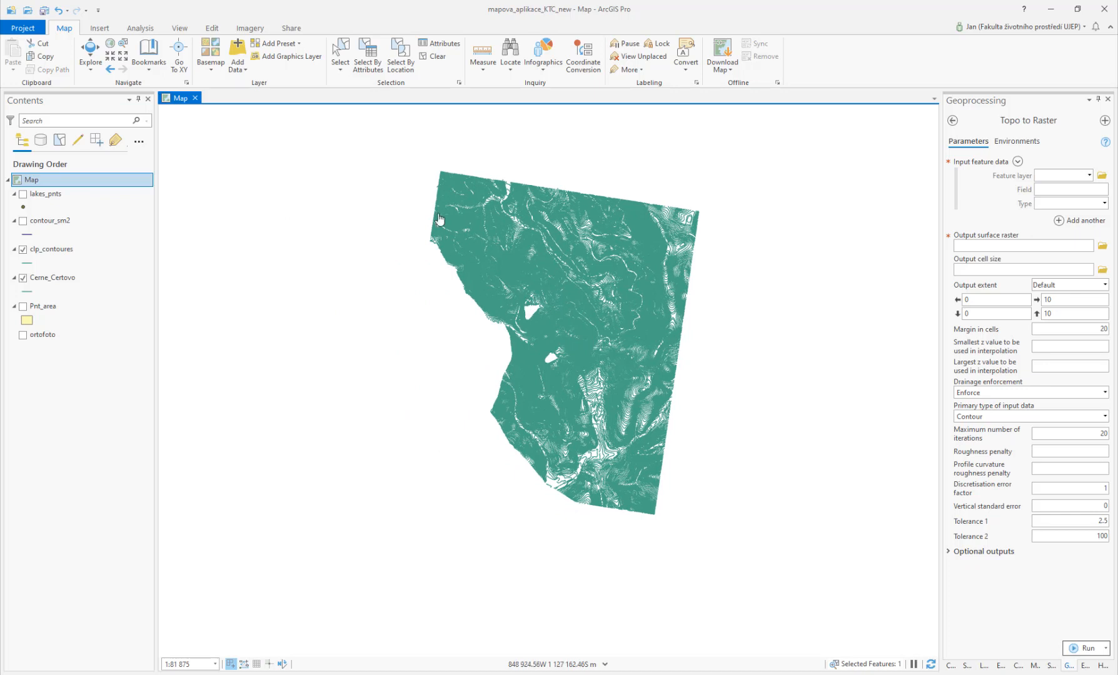
mouse_move(408, 173)
mouse_down()
mouse_move(444, 230)
mouse_move(389, 177)
mouse_up()
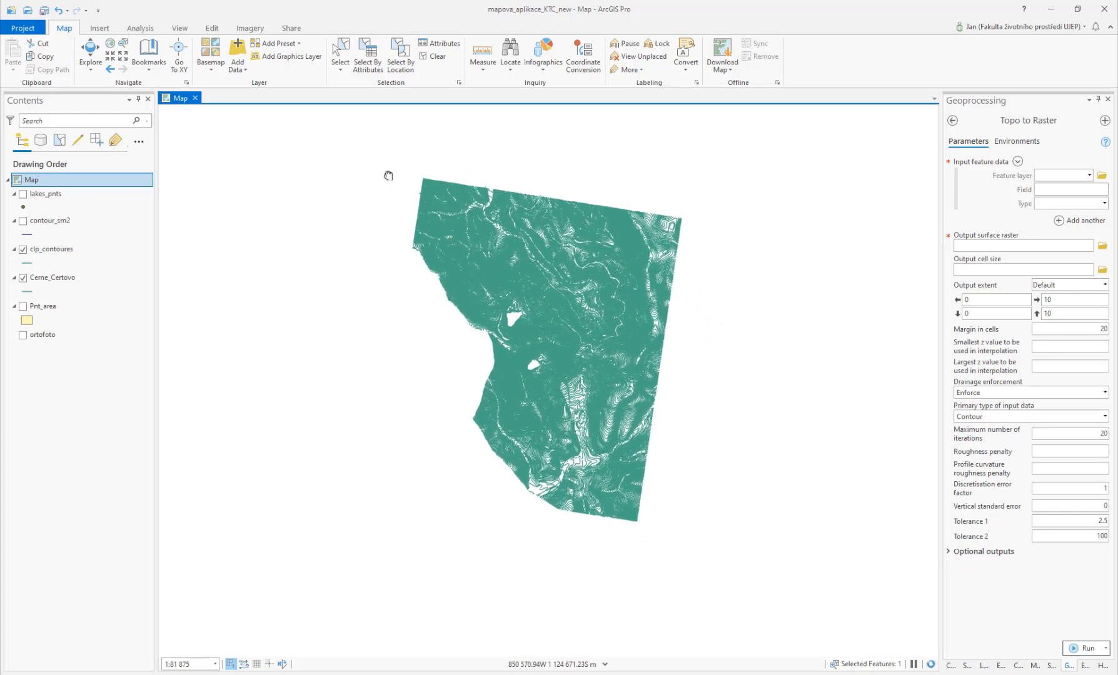
Step: Select features with a rectangle around the whole contour area, then clear the selection
click(340, 68)
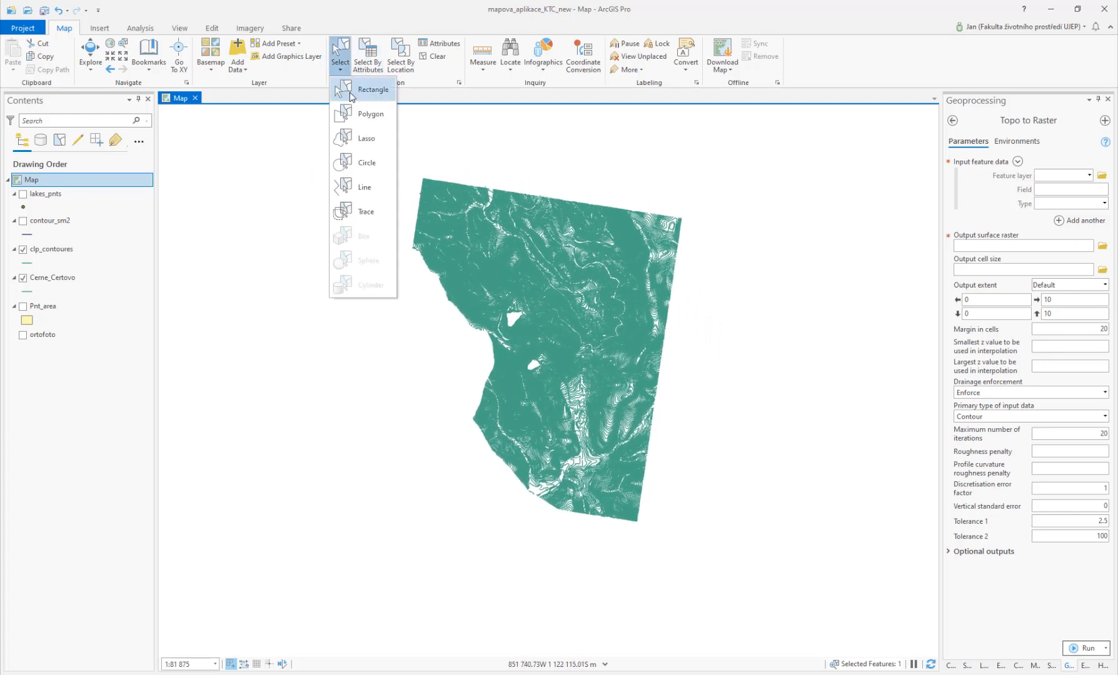
click(372, 91)
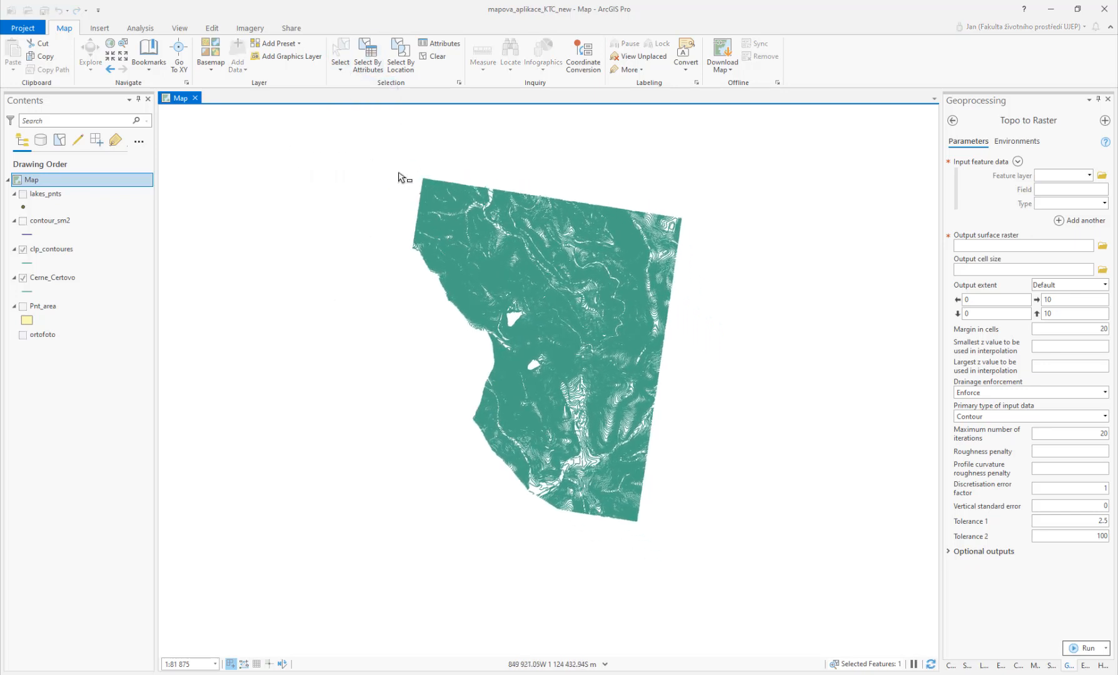
drag(393, 174, 682, 523)
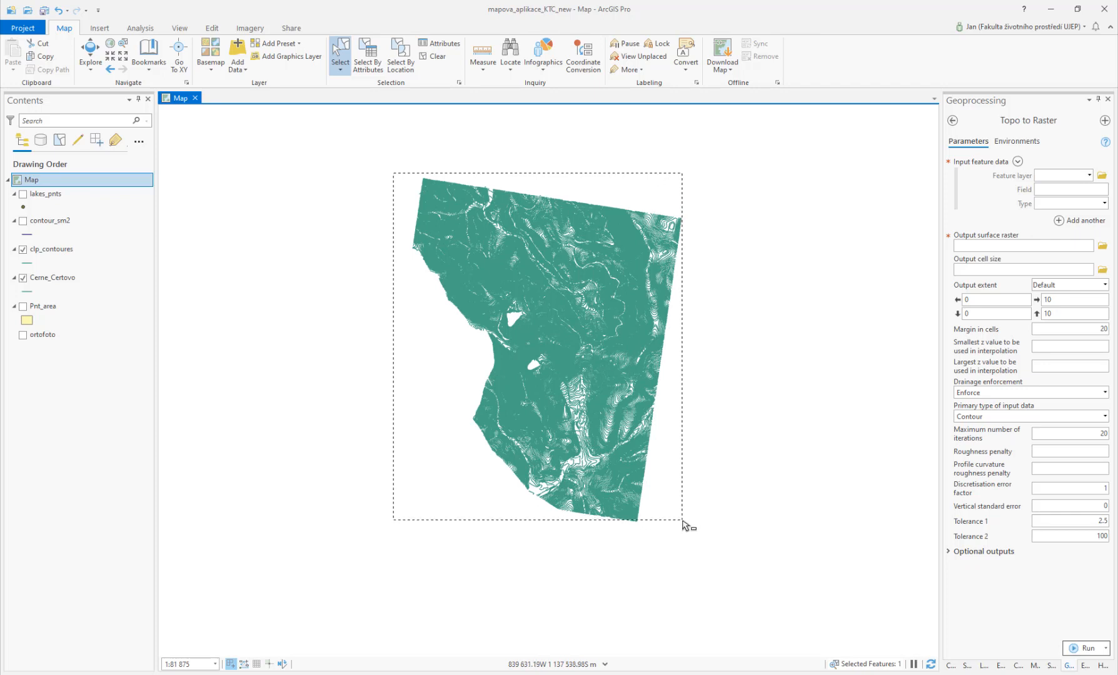
drag(684, 524, 682, 524)
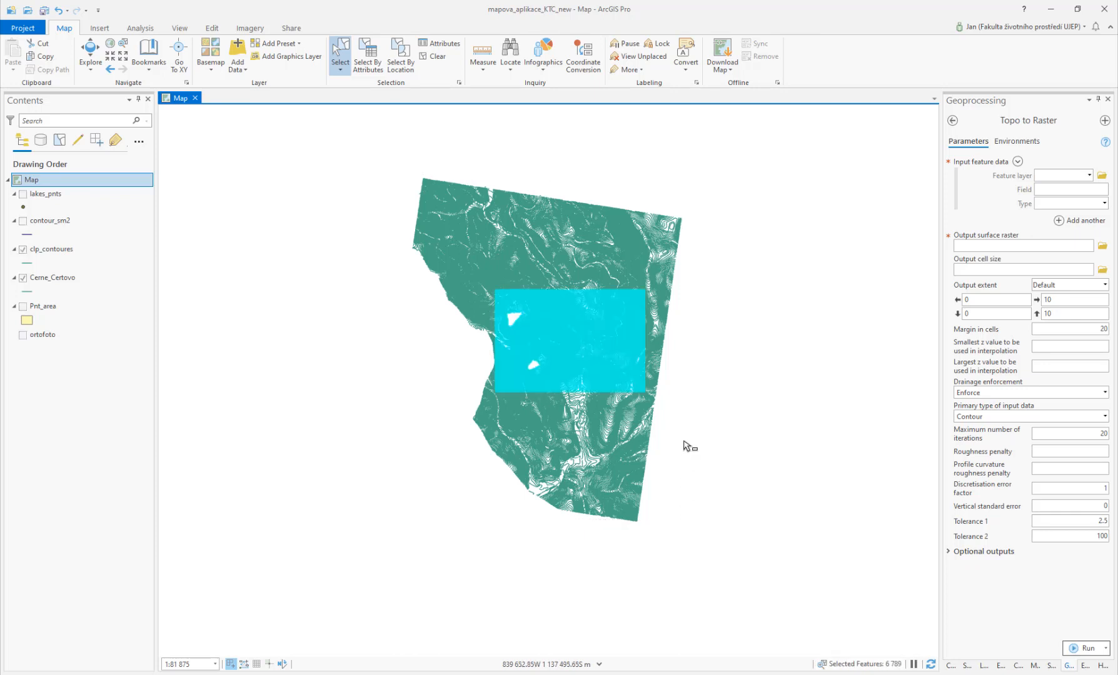
click(432, 56)
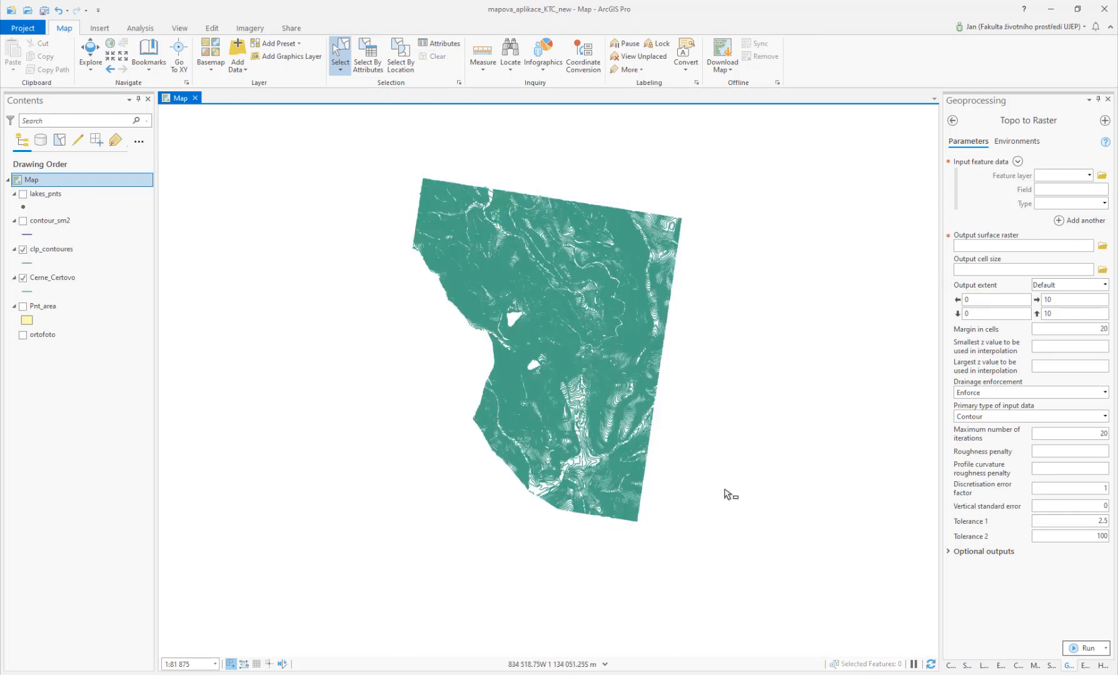
Step: Hide the Ceme_Certovo layer again
click(1104, 203)
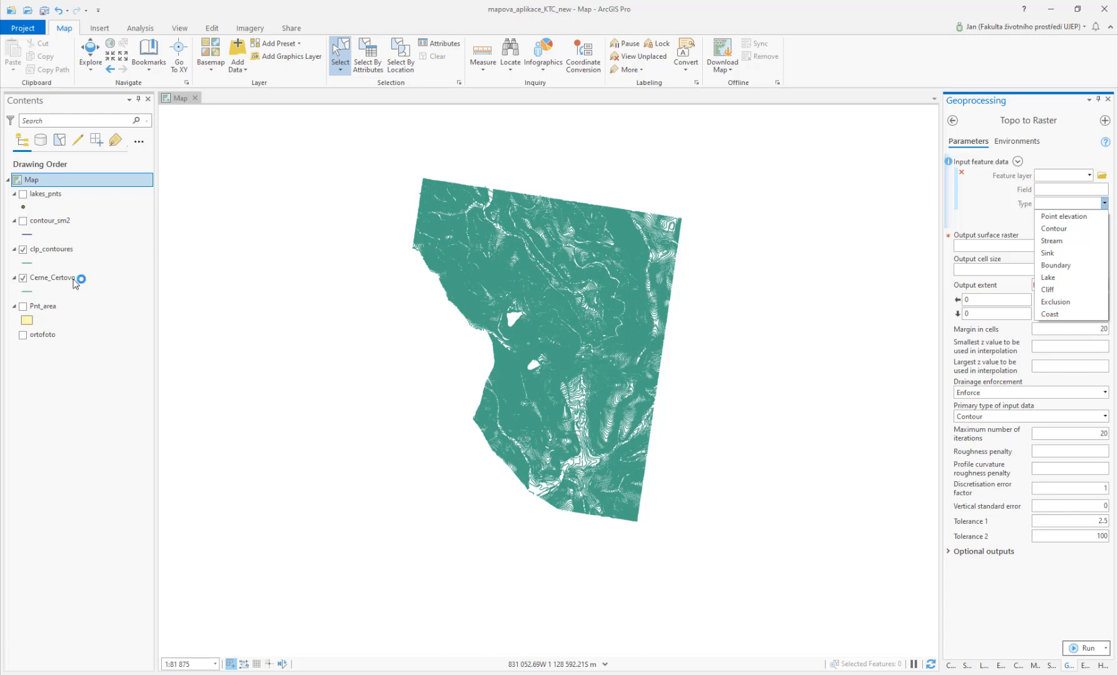
click(24, 281)
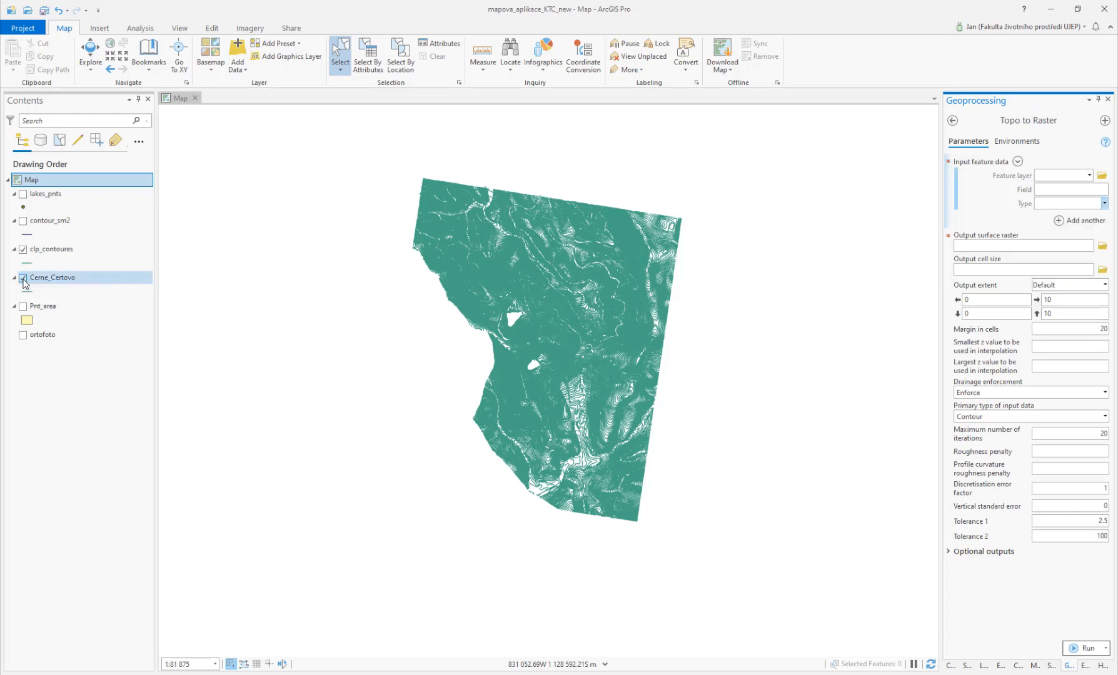
click(23, 278)
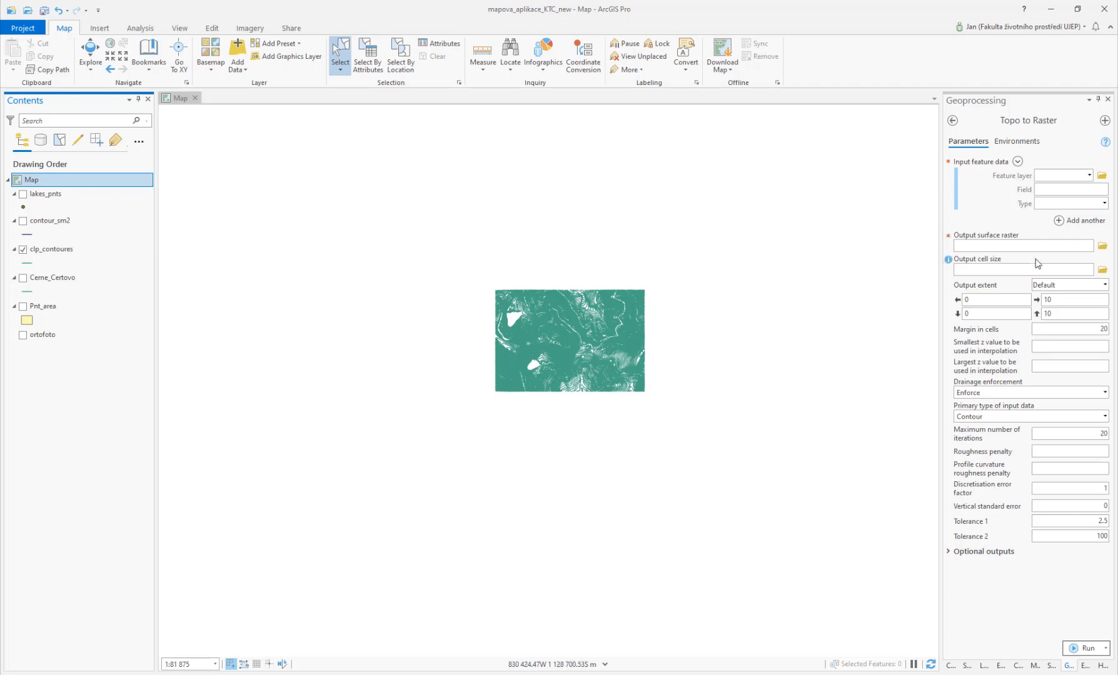
Step: Set the Topo to Raster input feature layer to clp_contoures with Z as the elevation field
click(1089, 176)
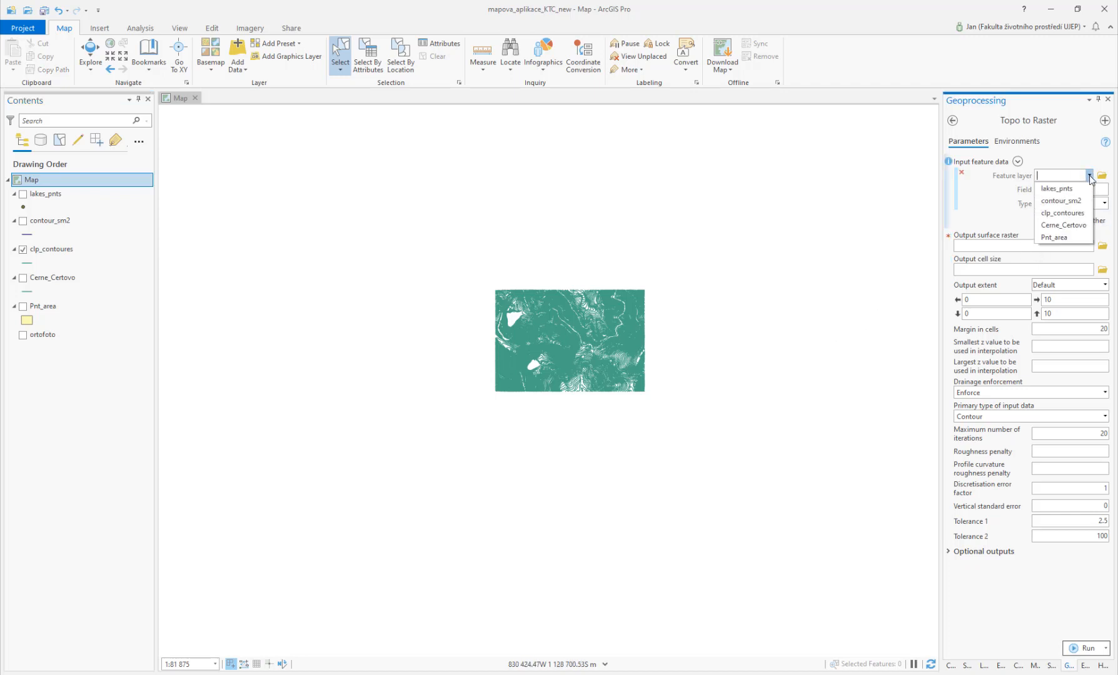
click(1080, 213)
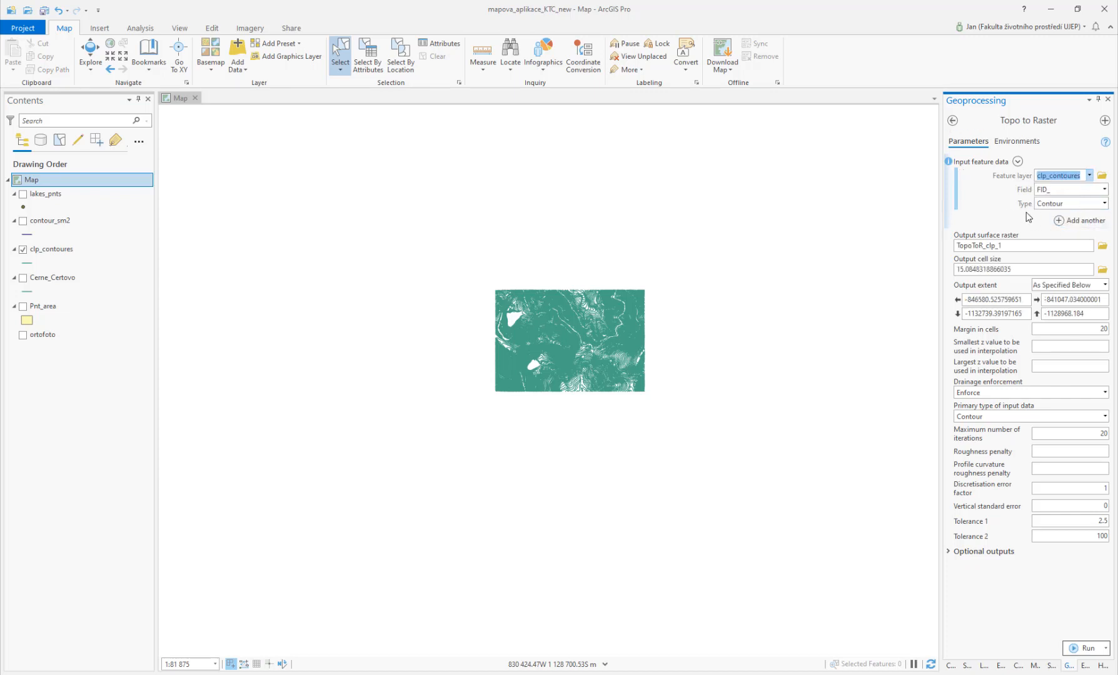
click(1104, 190)
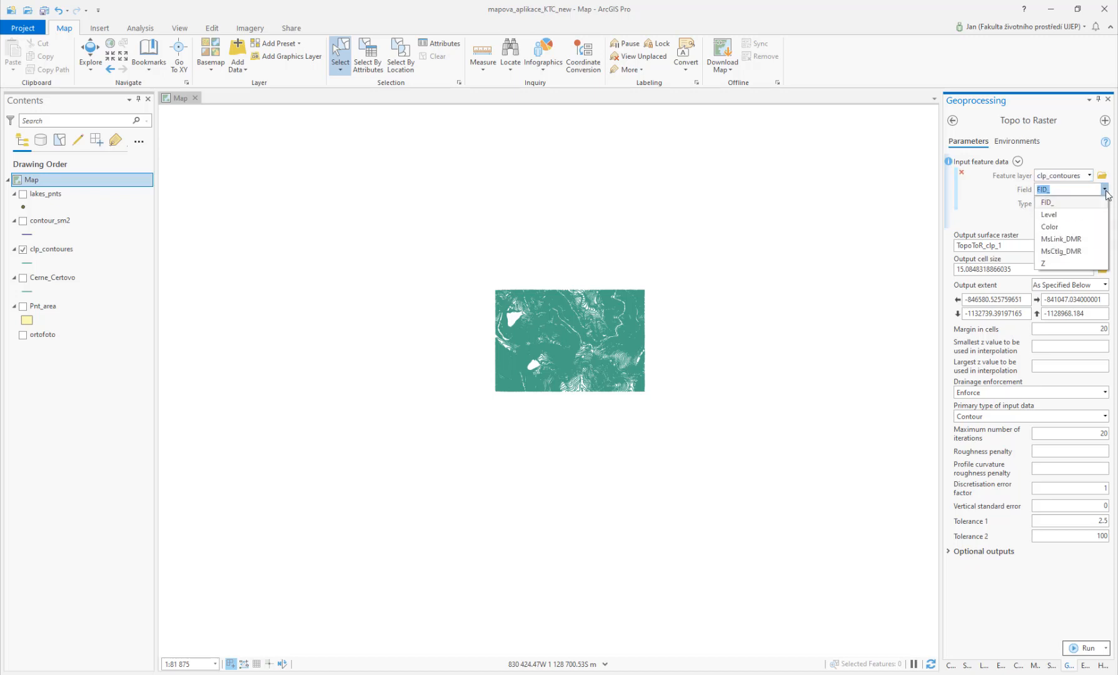
click(1062, 266)
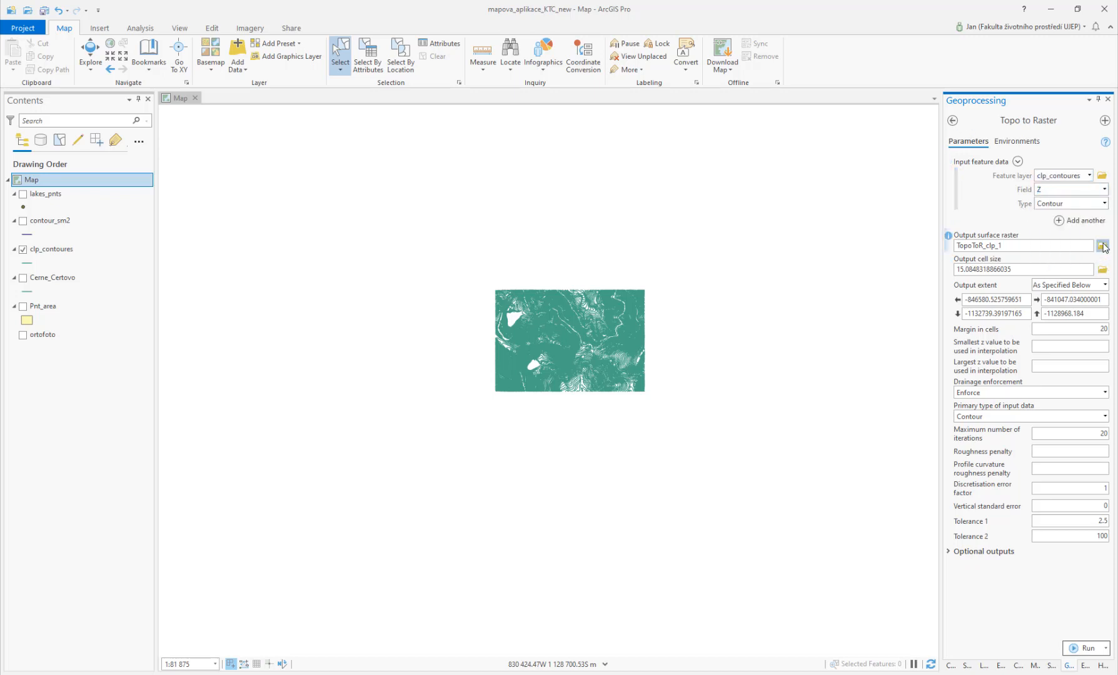
Step: Name the output surface raster CC_topo in the Output folder
click(1102, 246)
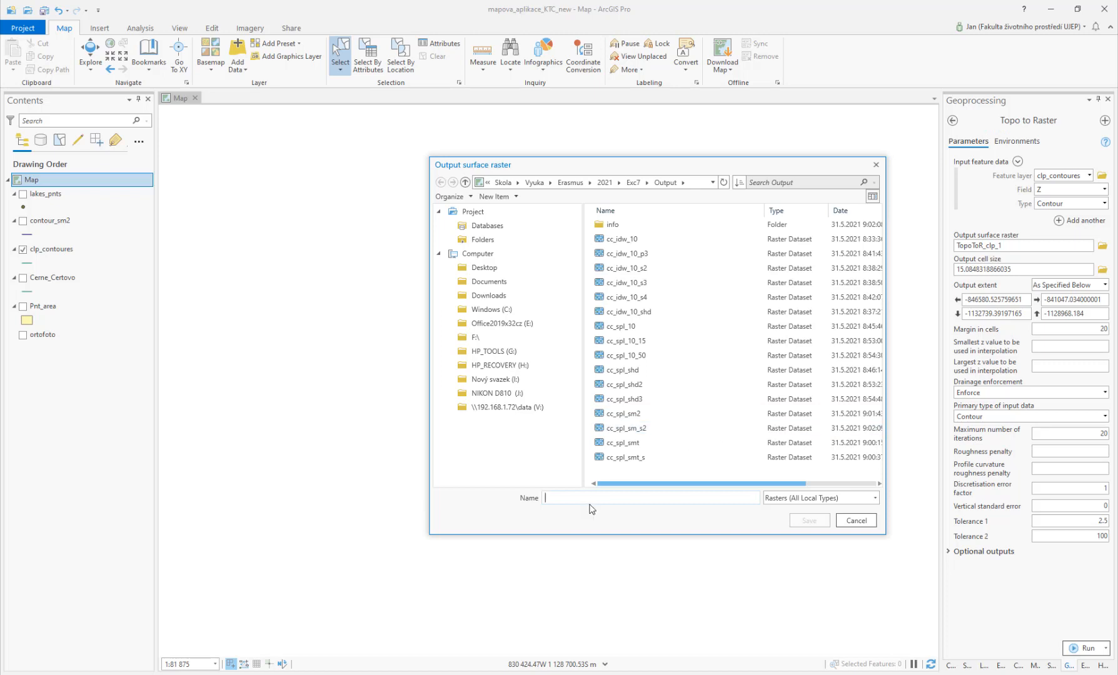
text(CC_topo)
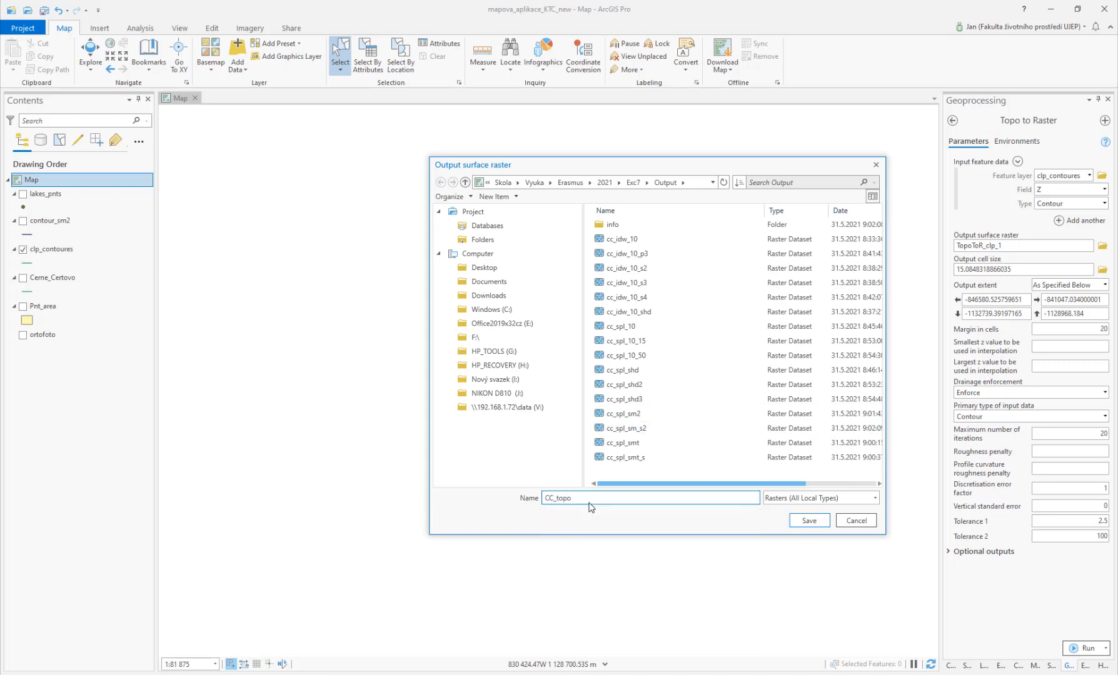
click(796, 526)
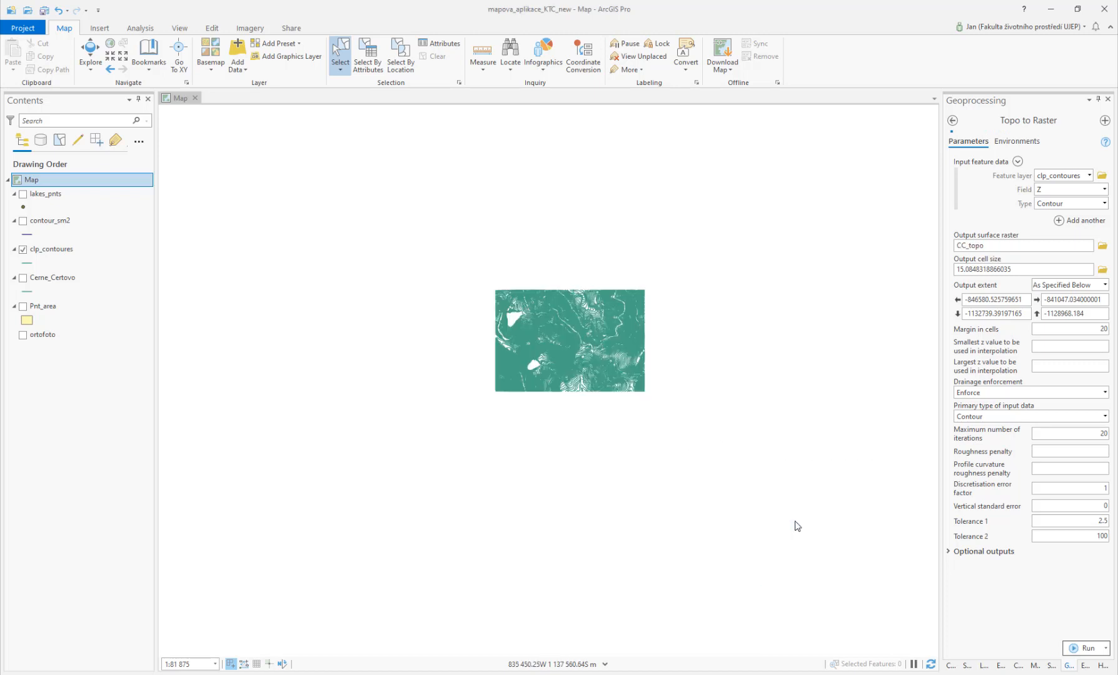
Step: Set the output cell size to 10 and run Topo to Raster
double_click(1026, 269)
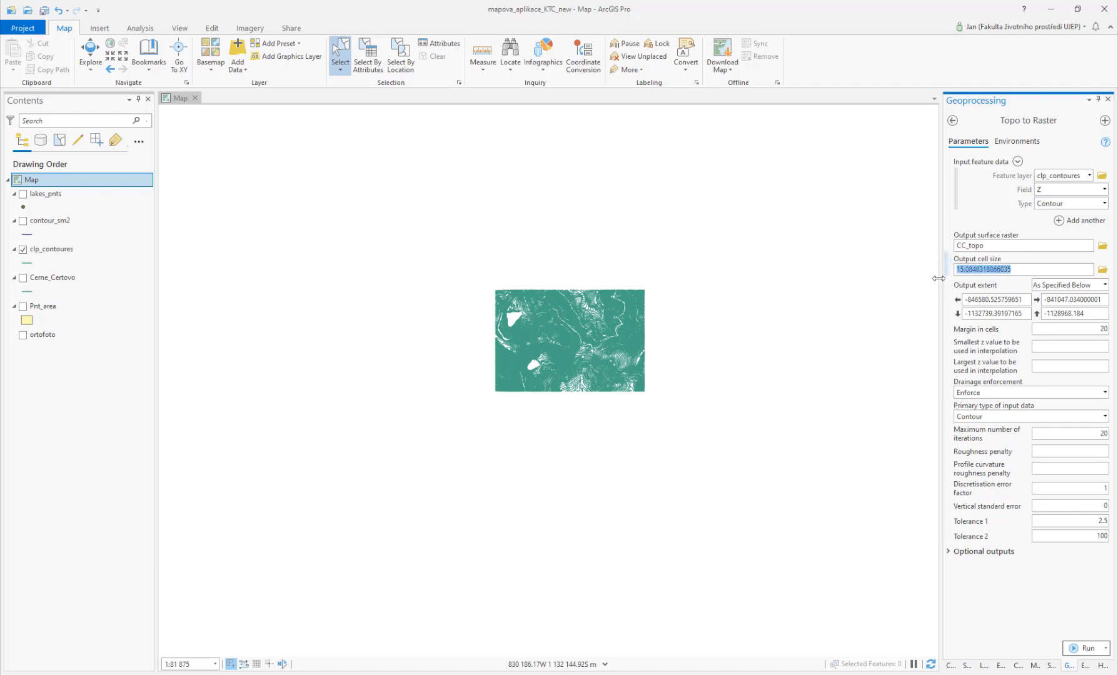
text(10)
click(1085, 648)
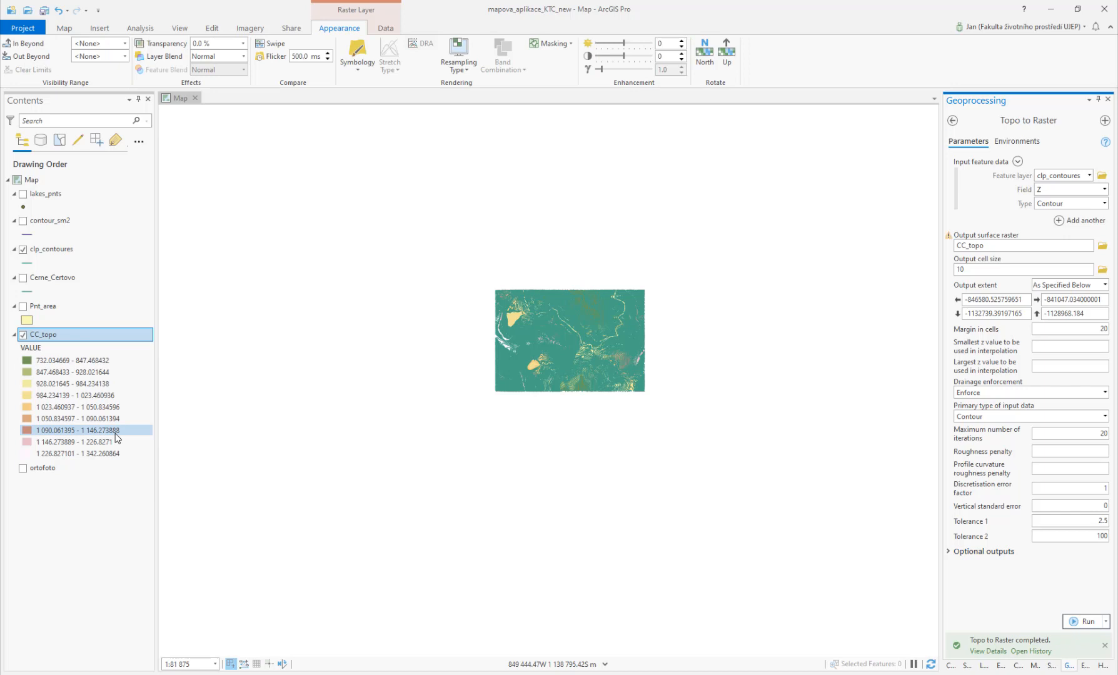
Step: Hide clp_contoures to display the CC_topo raster on its own
click(22, 250)
scroll(570, 351, up, 5)
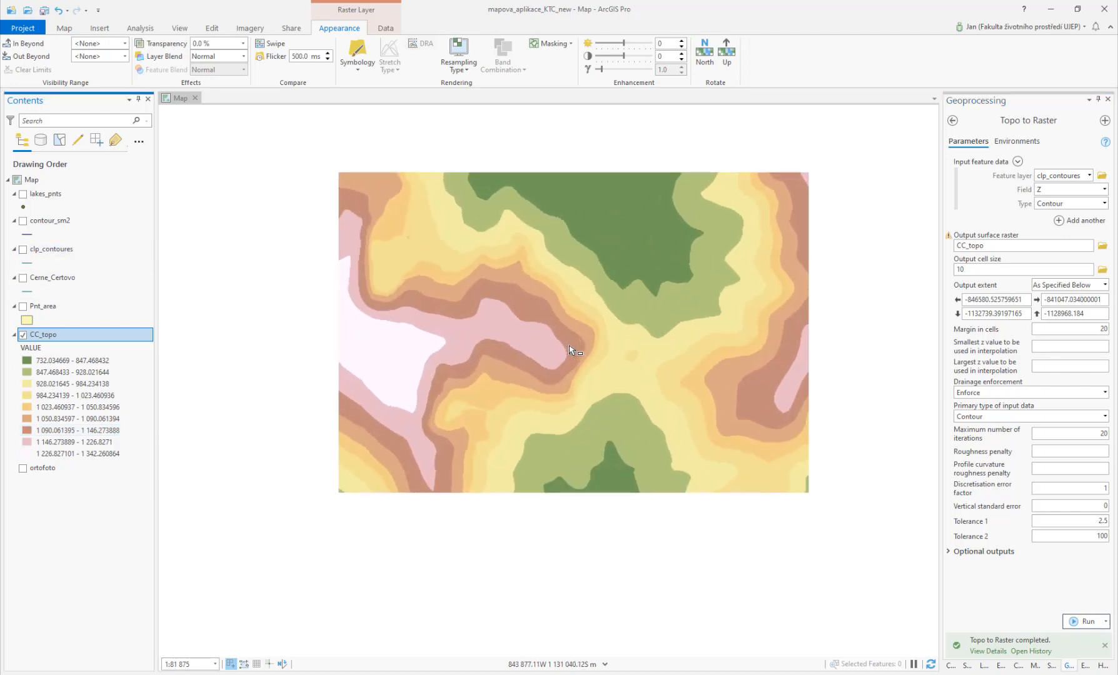
scroll(570, 352, down, 2)
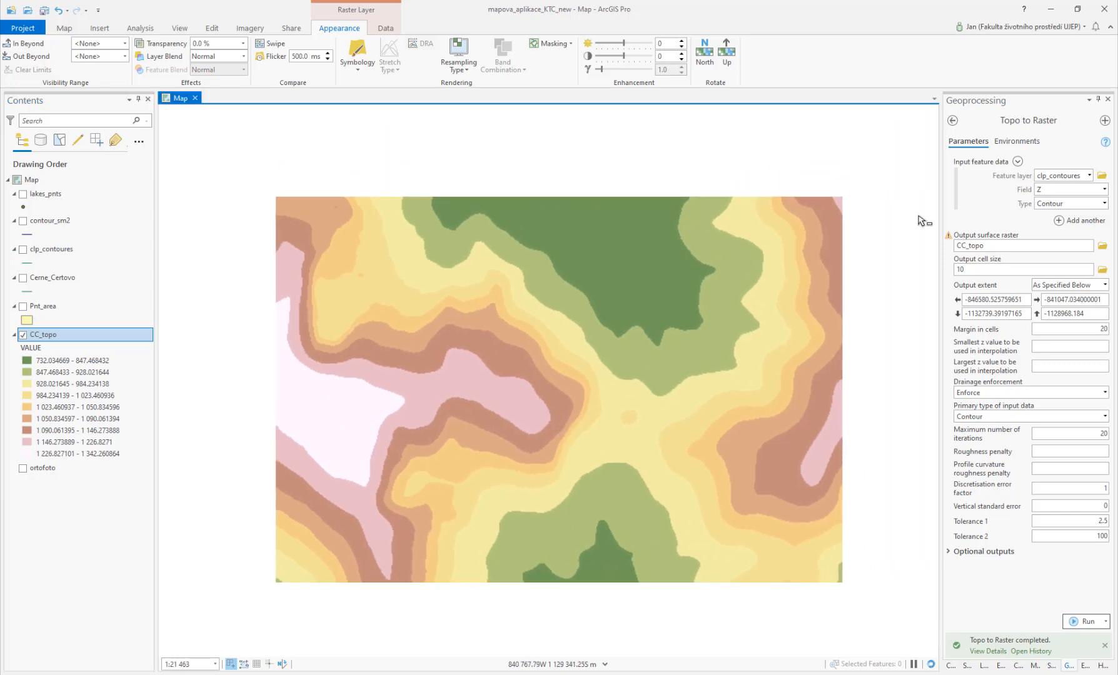
Step: Open the HillShade tool and set its input raster to CC_topo
click(953, 121)
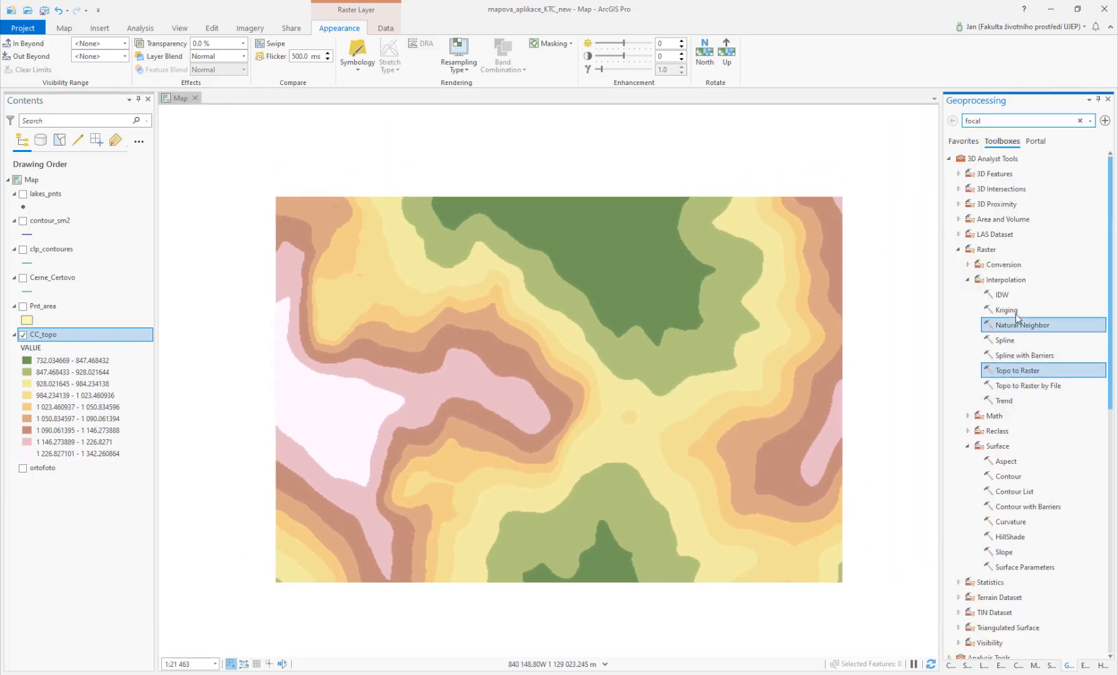
double_click(1010, 537)
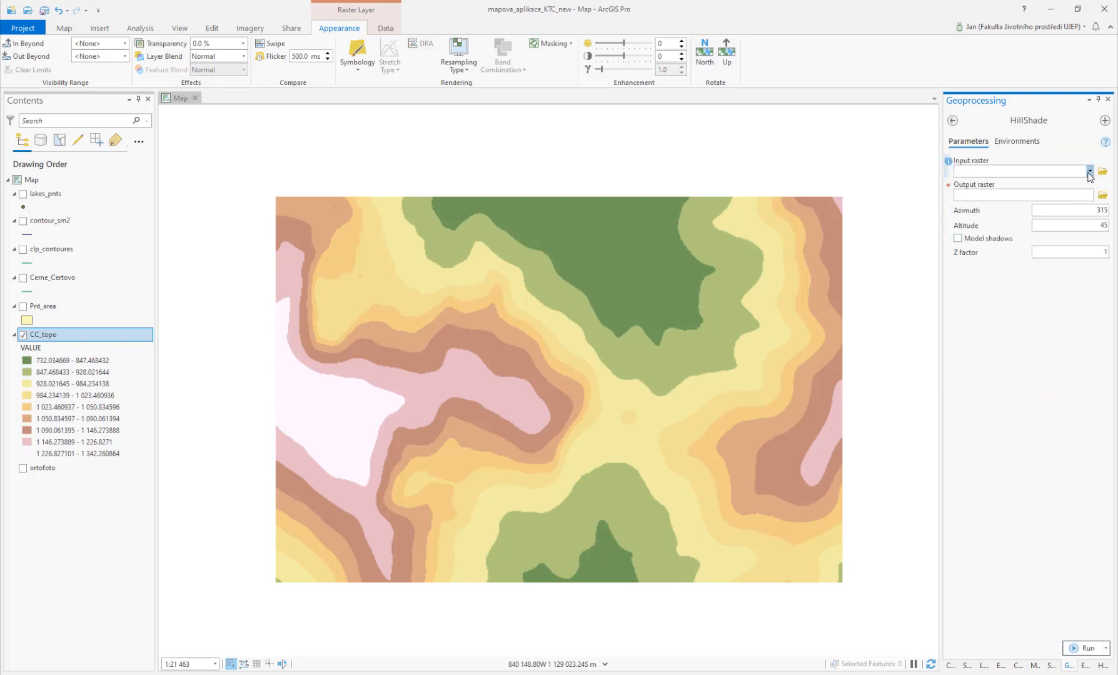
click(1089, 171)
click(1033, 183)
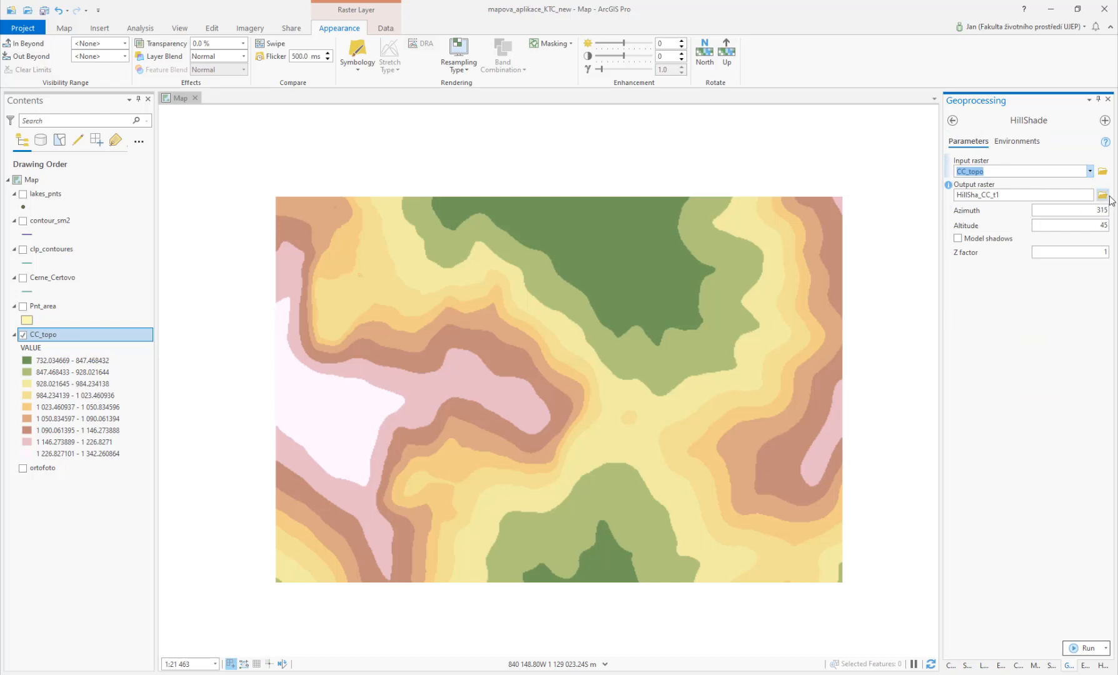
Step: Name the hillshade output raster CC_topo_s and run HillShade
click(1102, 195)
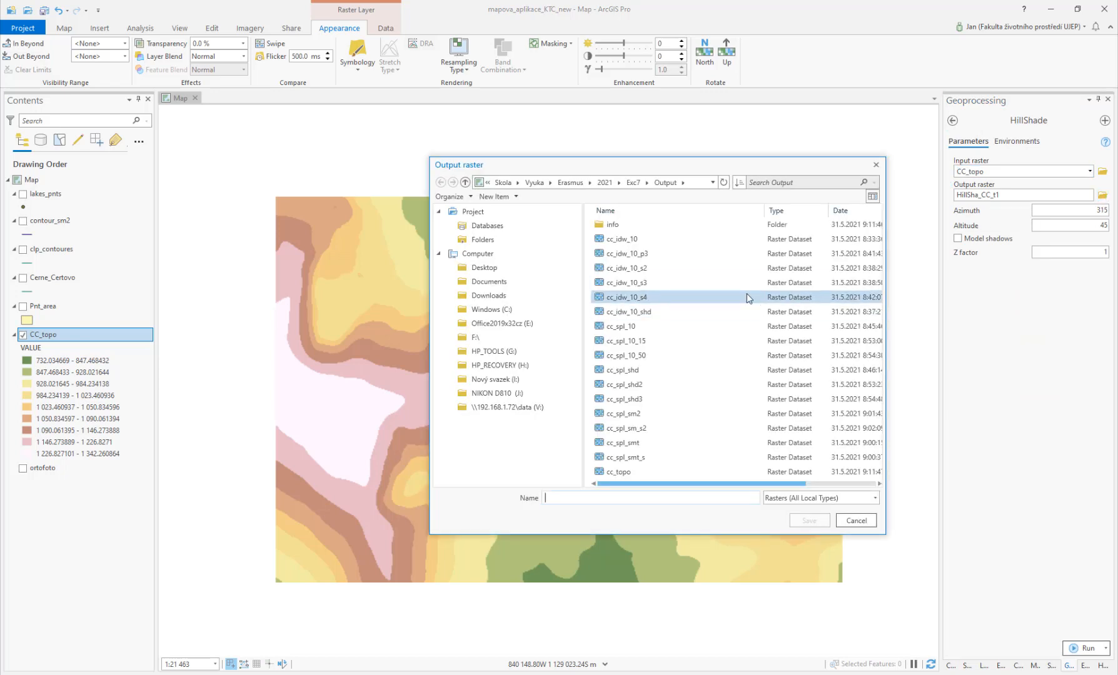
text(CC)
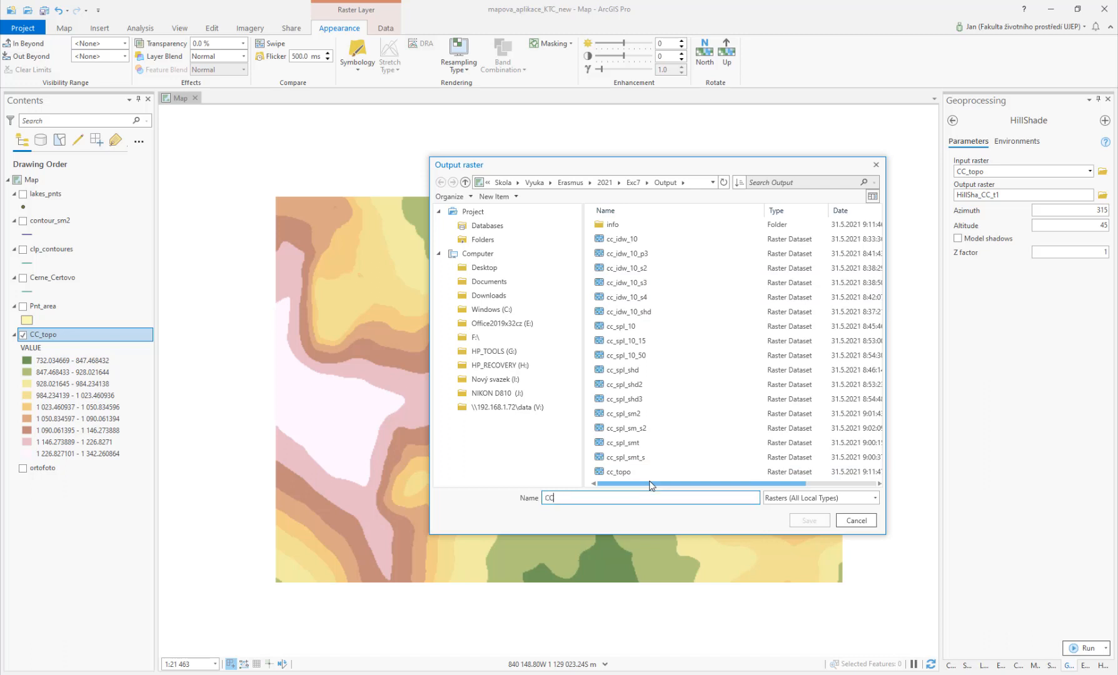
text(_topo_s)
click(809, 521)
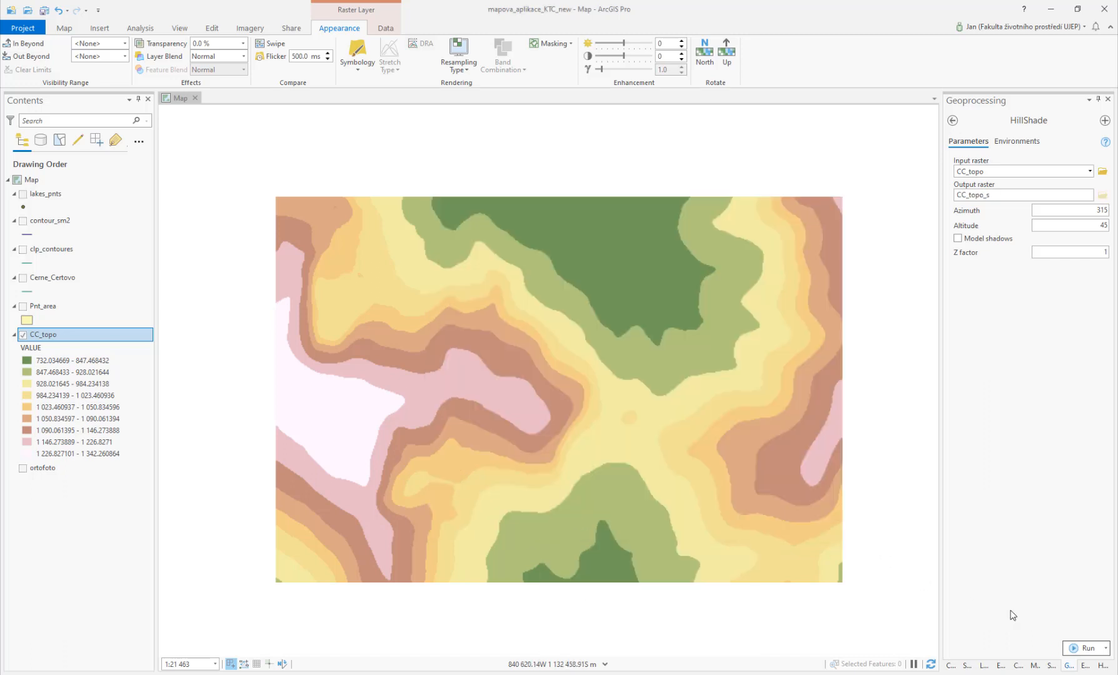
click(1083, 648)
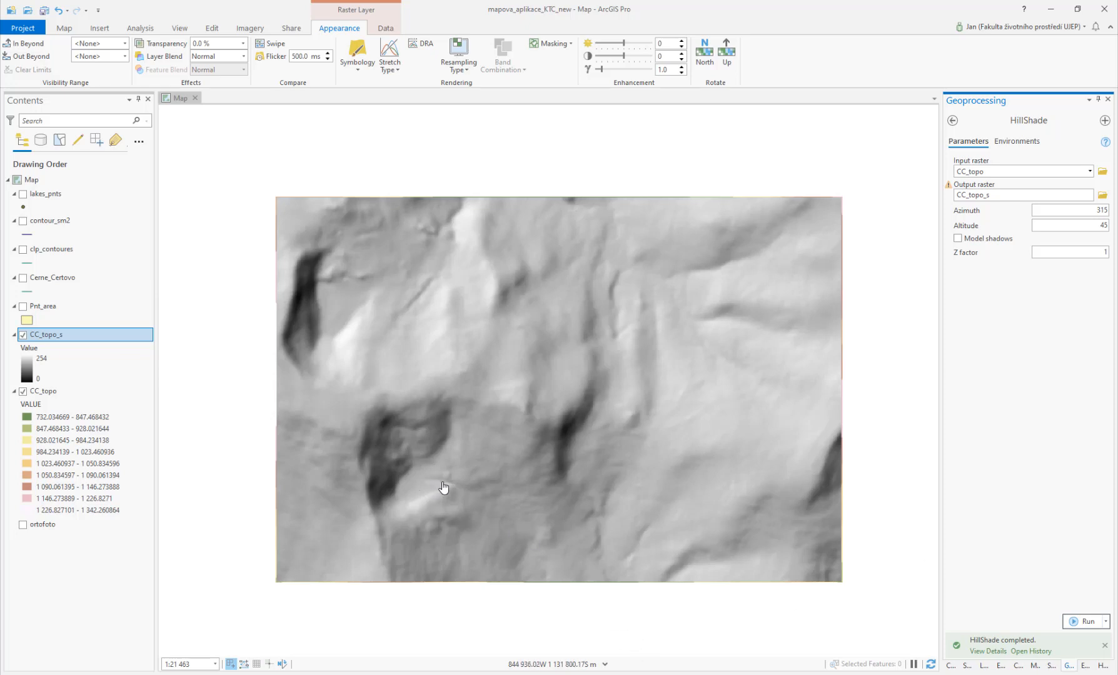
Step: Add the Základní mapa ČR basemap and hide the CC_topo_s and CC_topo rasters
click(359, 73)
click(359, 73)
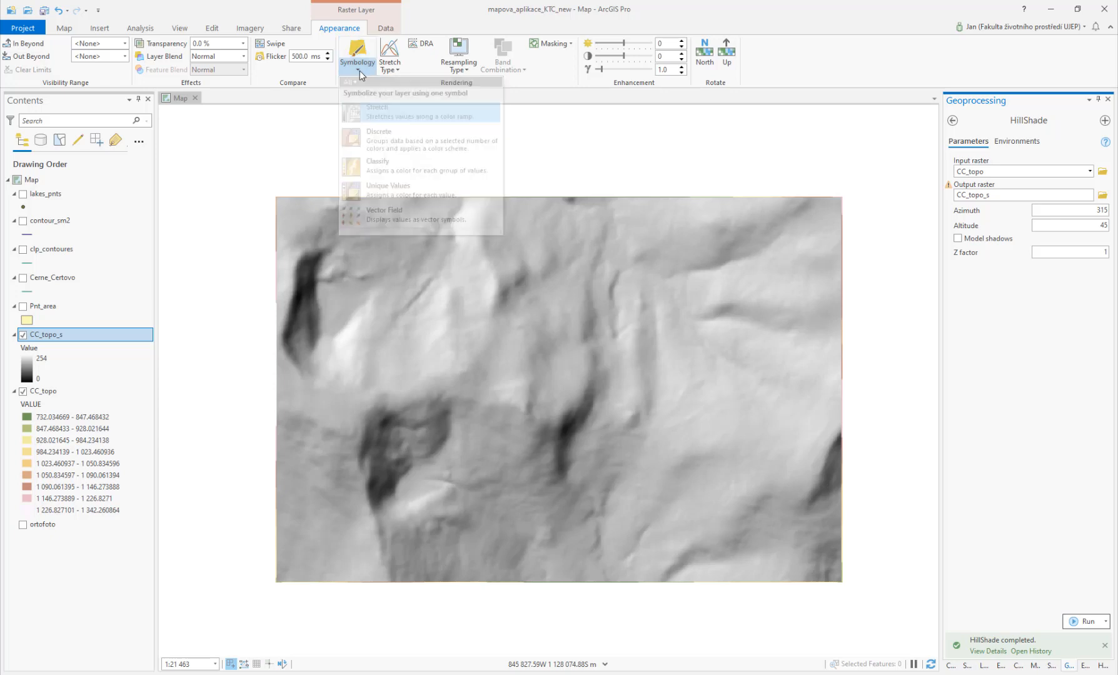
click(64, 29)
click(220, 73)
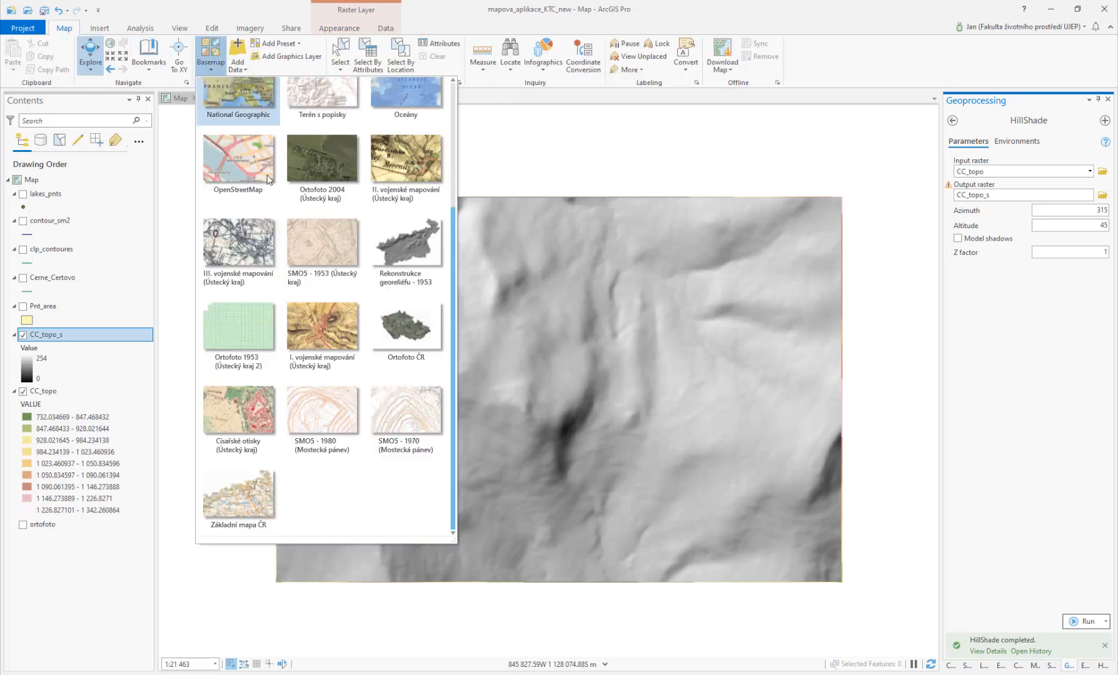
click(270, 483)
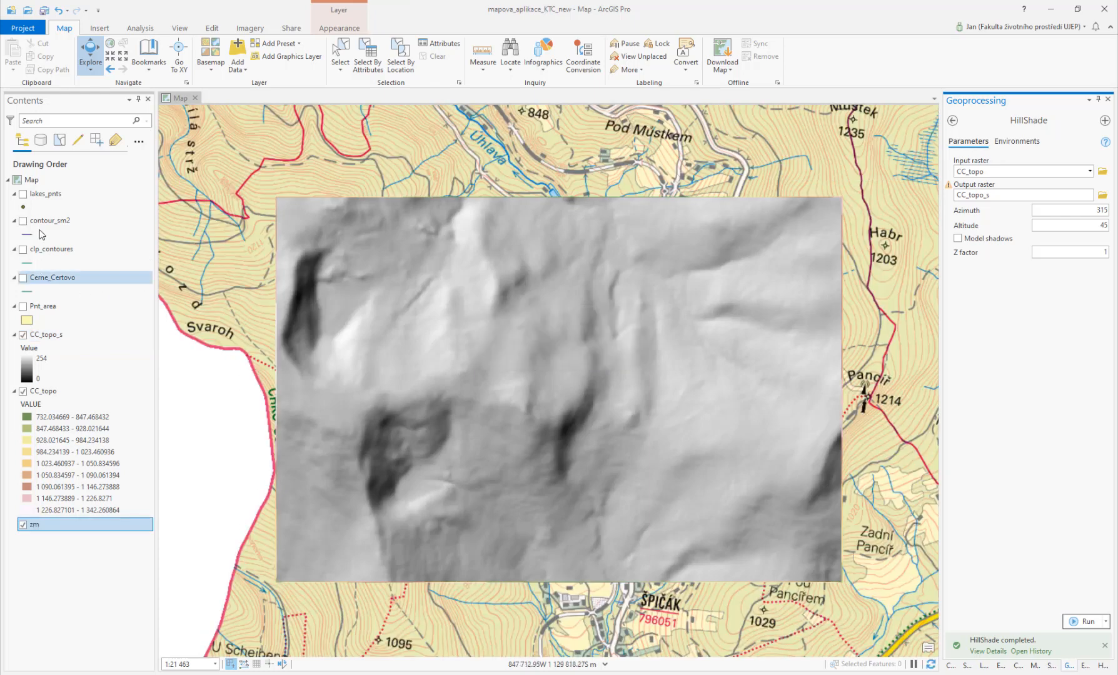
click(24, 335)
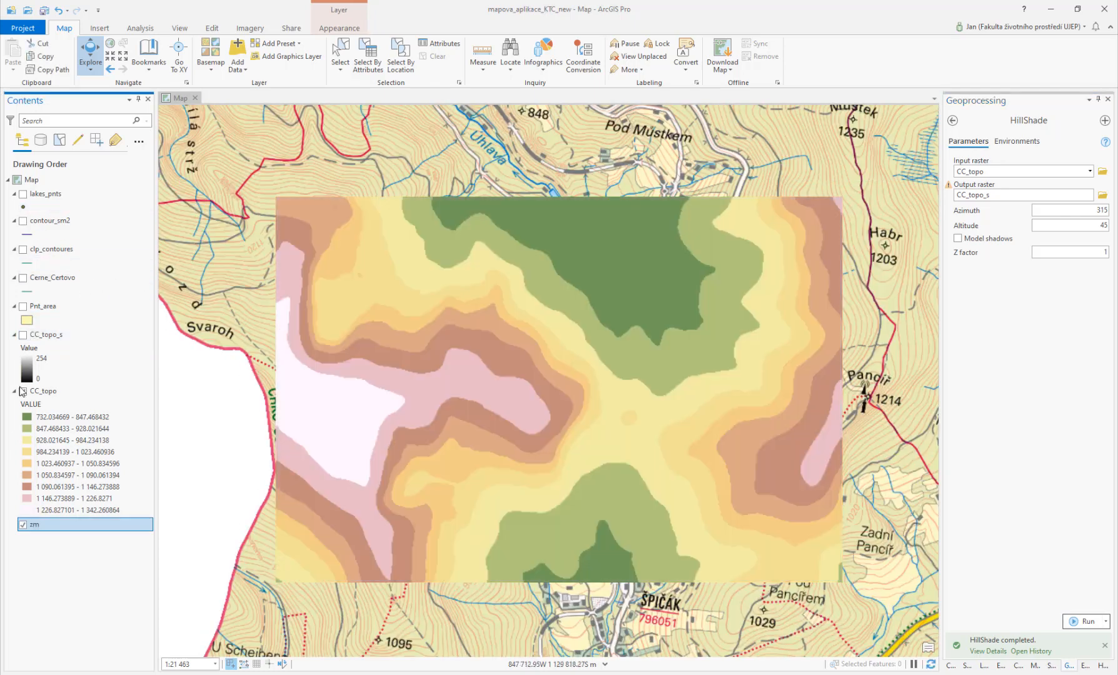
click(24, 391)
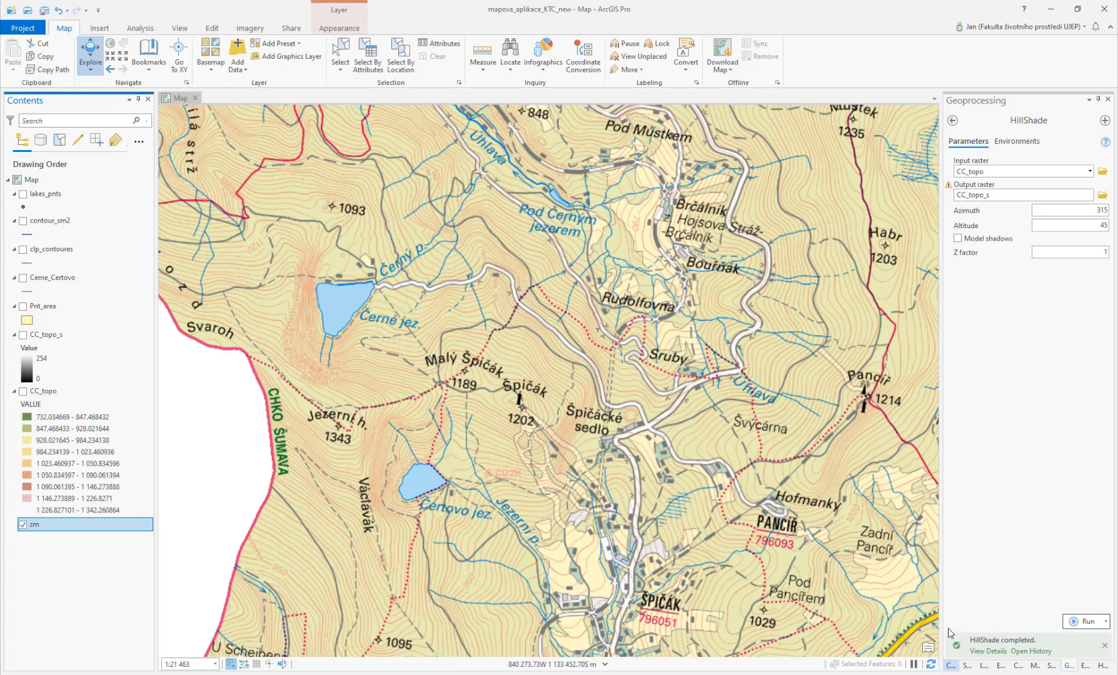
Step: Create a new polygon shapefile named lakes in the Output folder using the current map's coordinate system
click(950, 665)
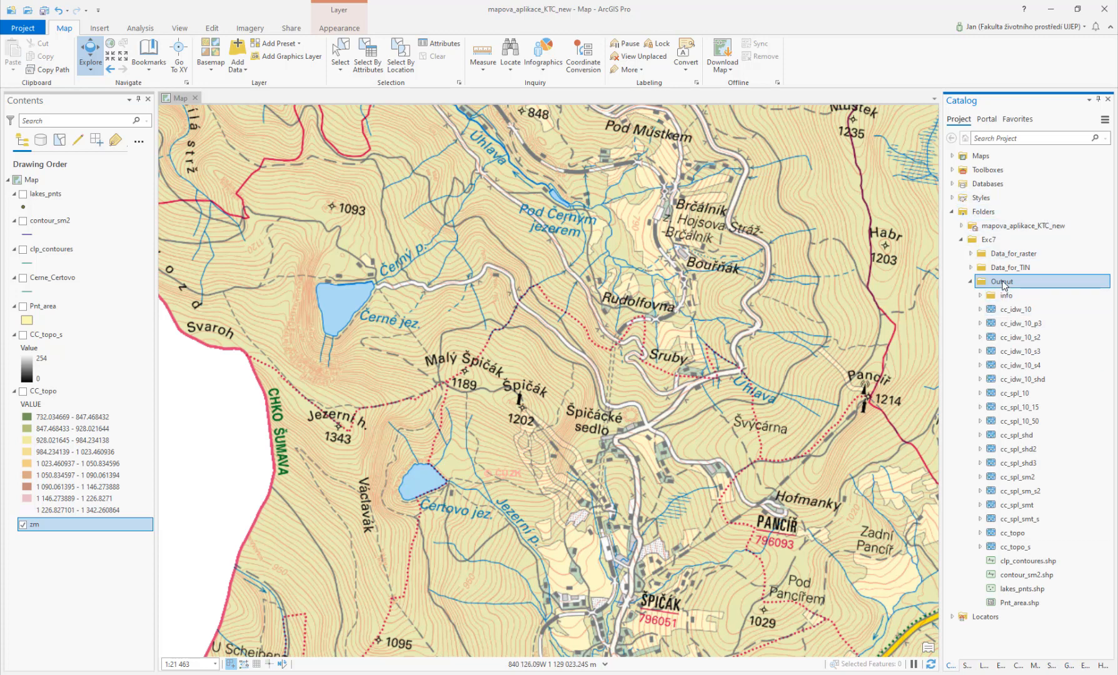
right_click(1003, 285)
mouse_move(1040, 337)
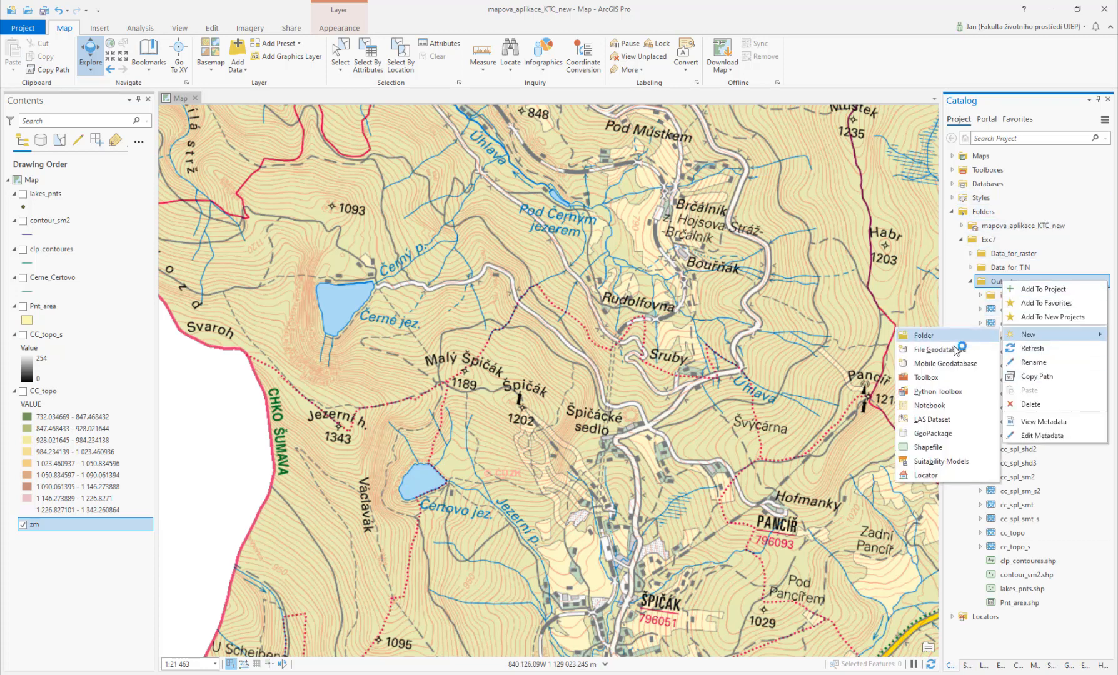
click(934, 447)
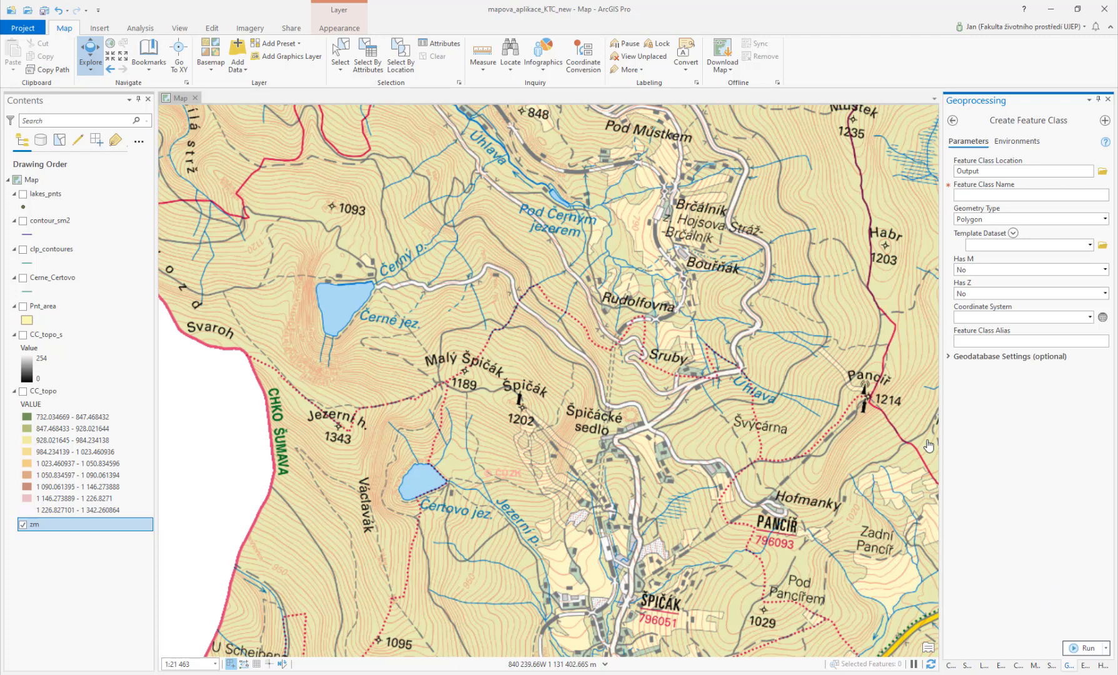
click(992, 194)
click(1091, 319)
click(1075, 391)
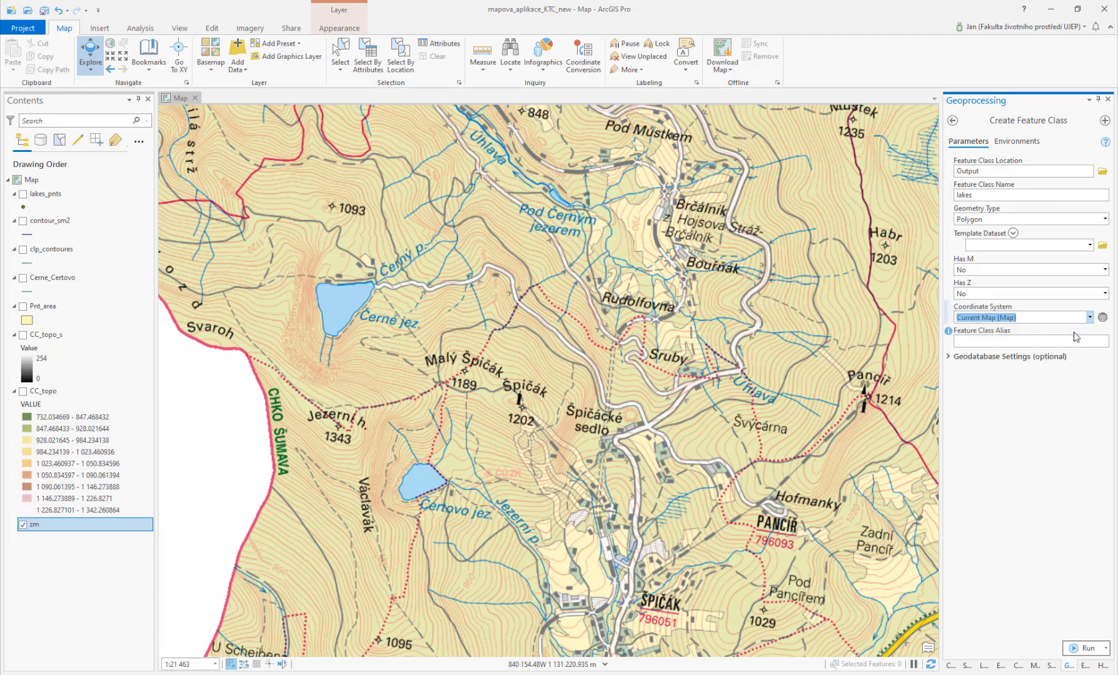
click(1084, 649)
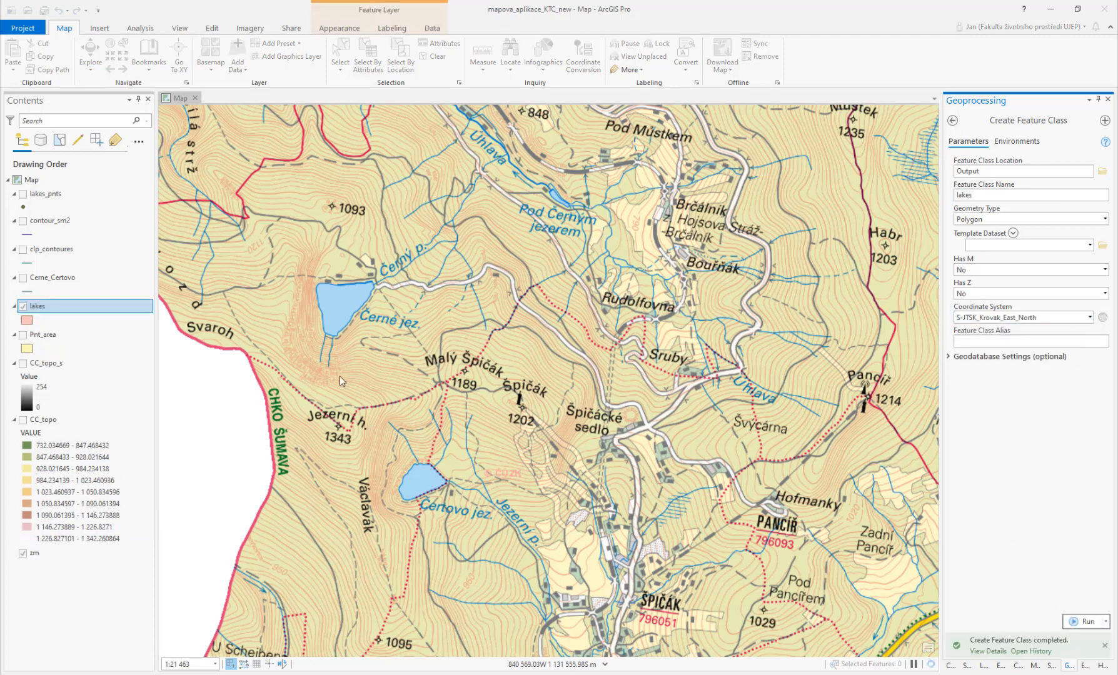
Step: Digitize a polygon in the lakes layer tracing the outline of Černé jezero
click(53, 306)
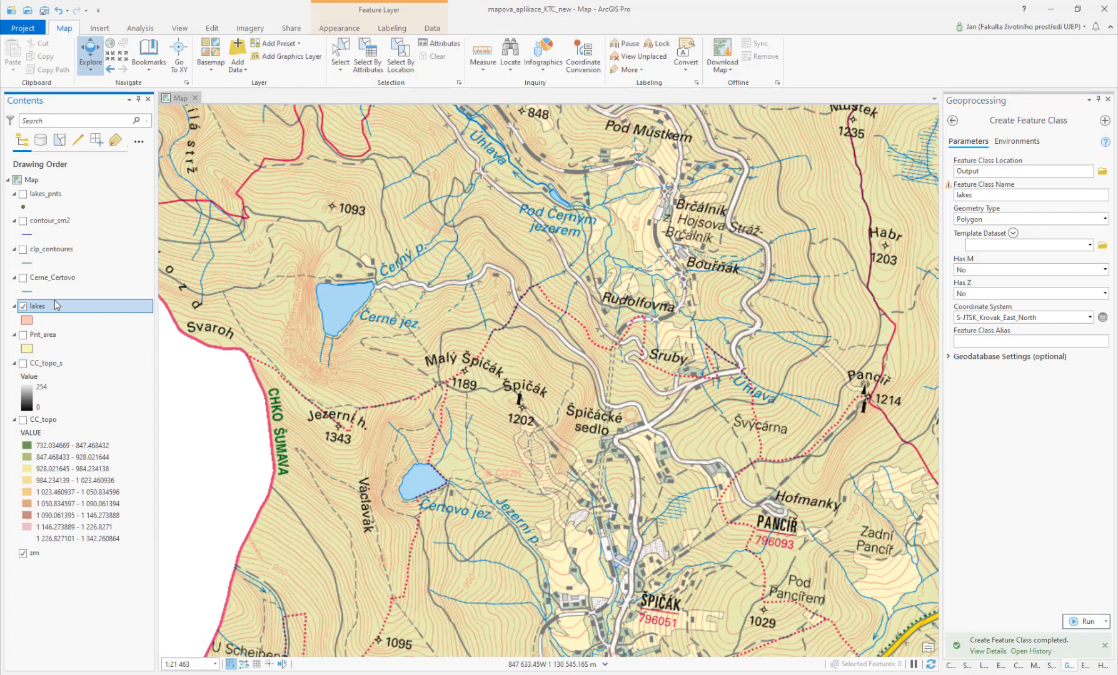
click(210, 28)
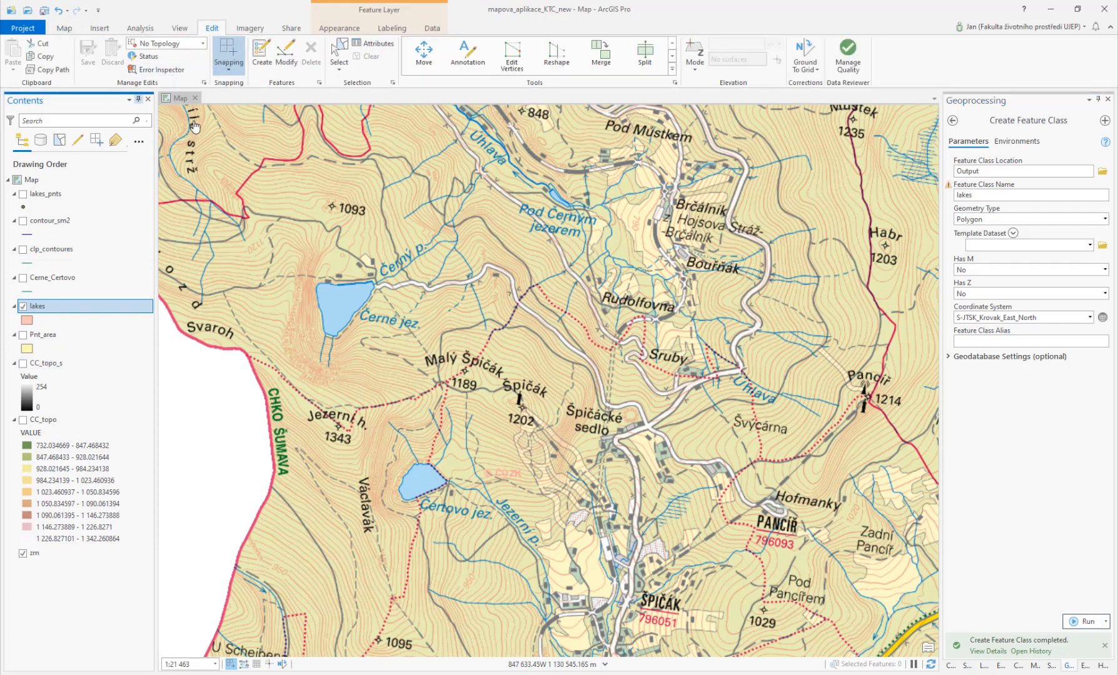
click(268, 58)
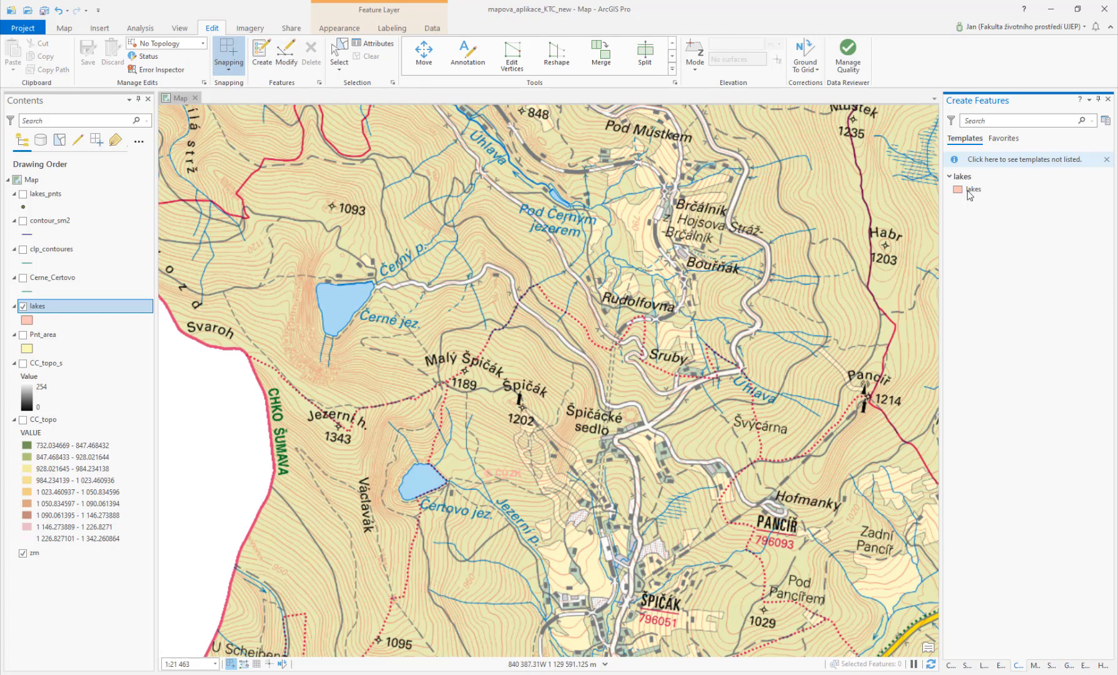
click(322, 329)
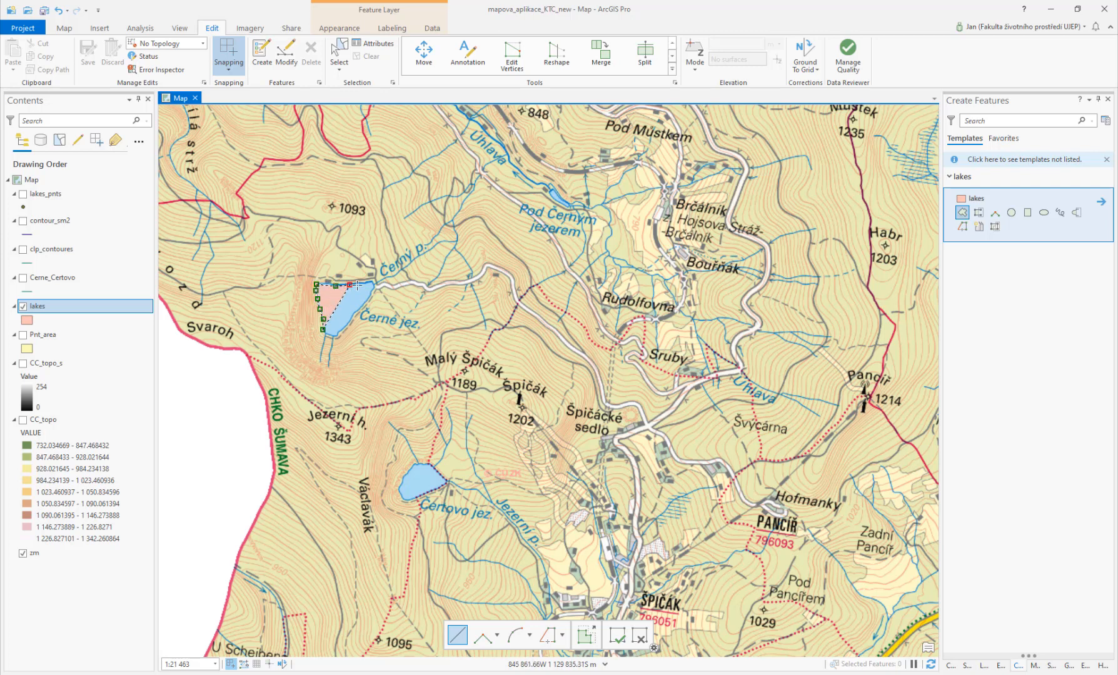
click(349, 286)
click(360, 286)
click(372, 287)
click(372, 294)
click(367, 302)
click(351, 318)
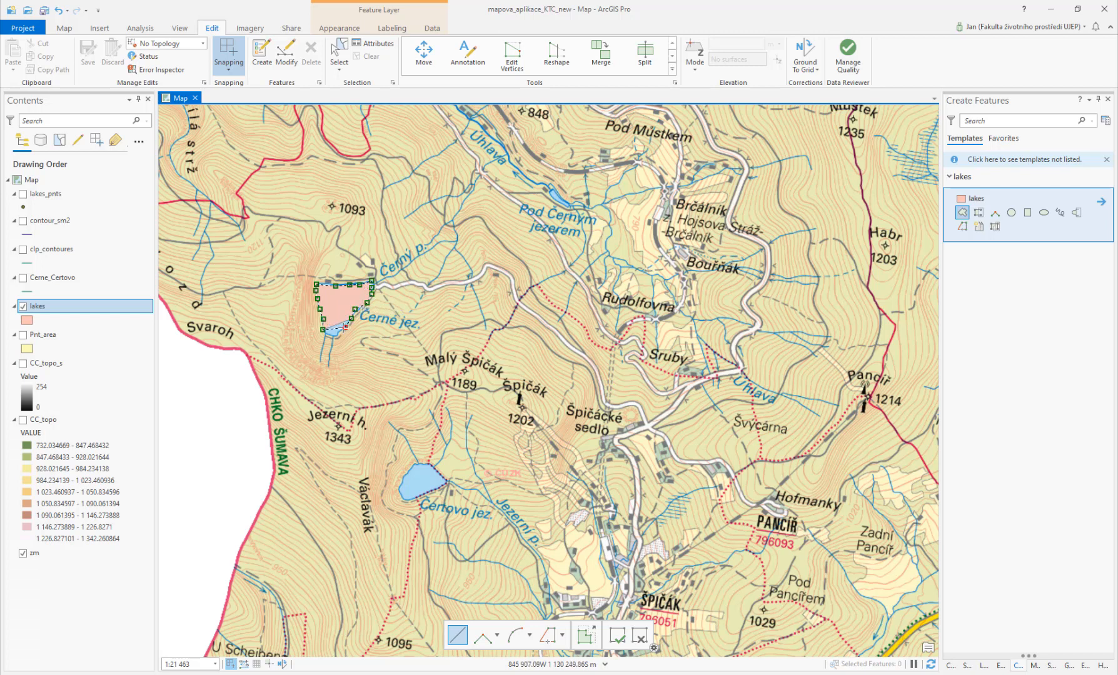
click(345, 327)
click(338, 333)
double_click(328, 334)
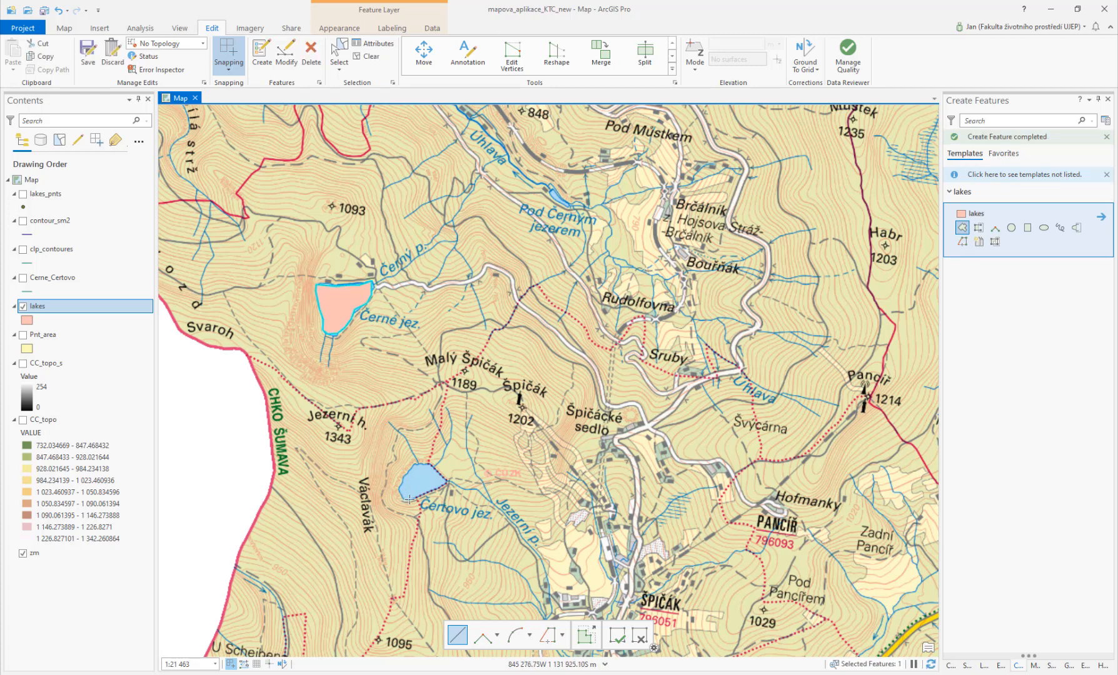
Step: Digitize a second lakes polygon around Čertovo jezero and save all edits
click(430, 466)
click(424, 465)
click(415, 467)
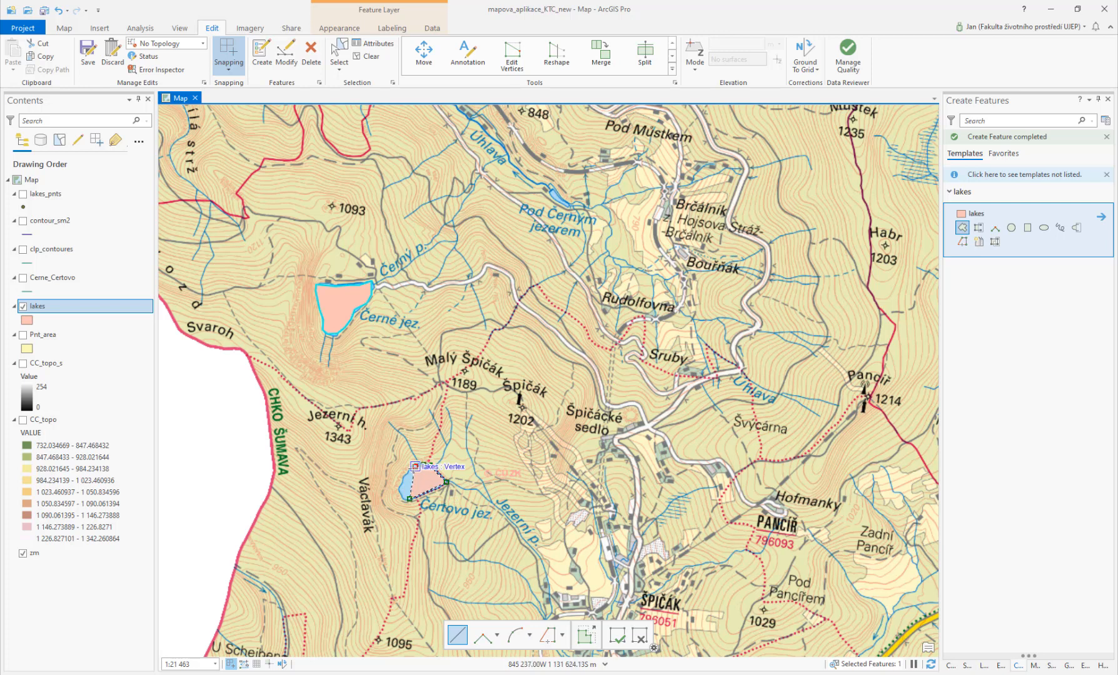
click(407, 474)
click(401, 485)
double_click(400, 495)
click(88, 54)
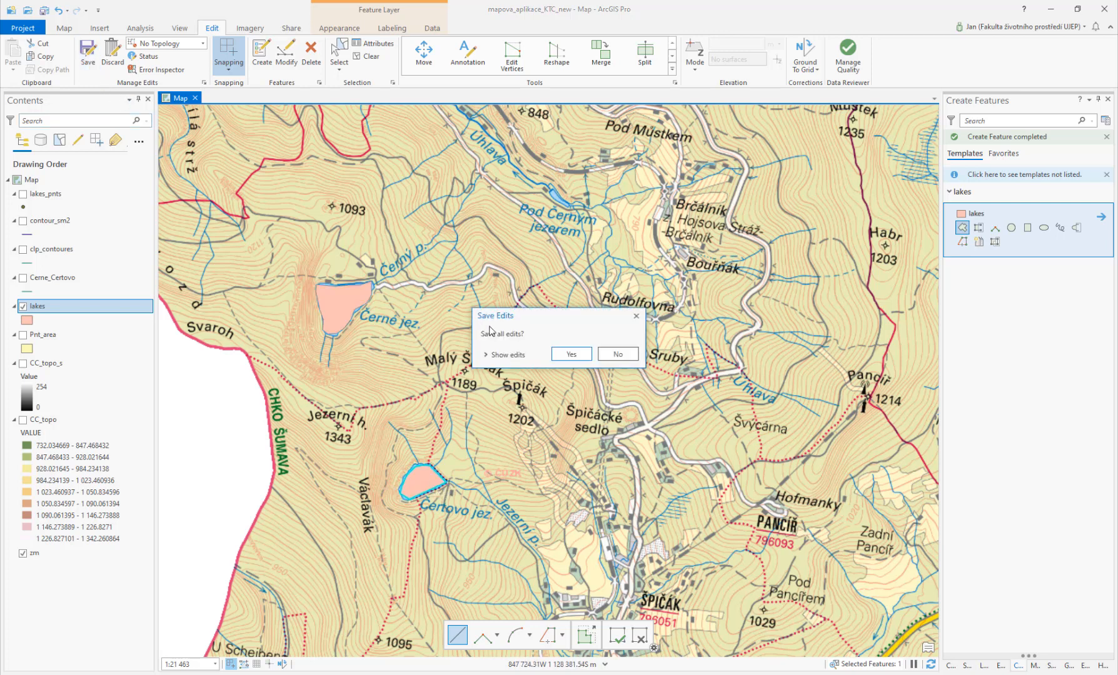
click(571, 355)
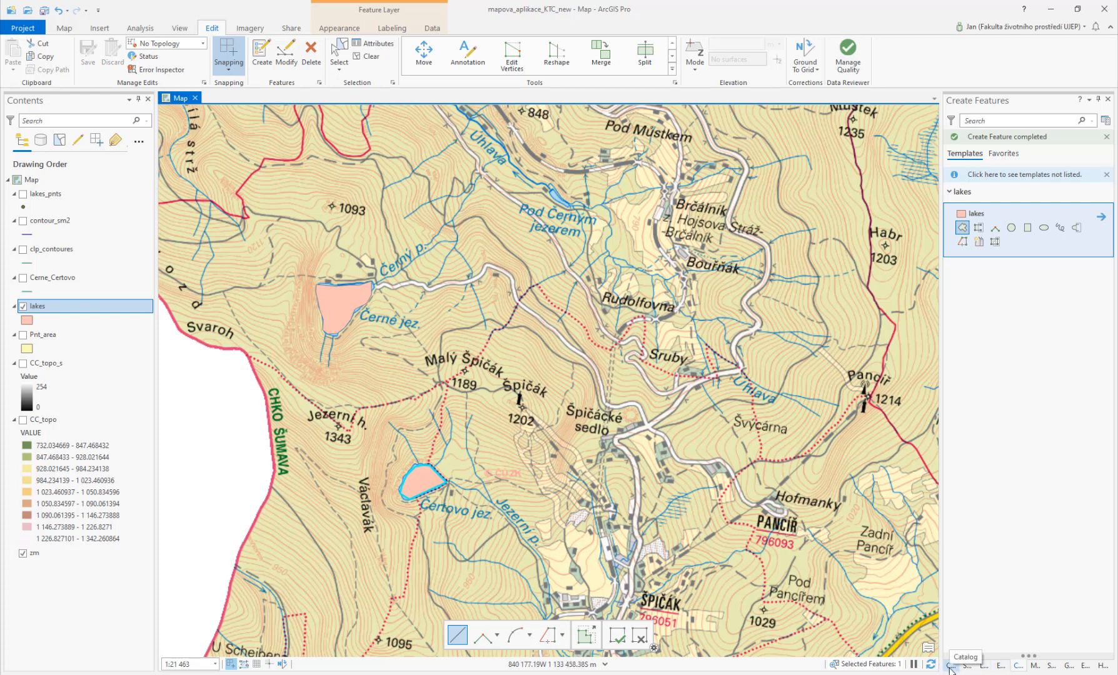
Step: Review the recent geoprocessing tools and the geoprocessing history
click(1069, 665)
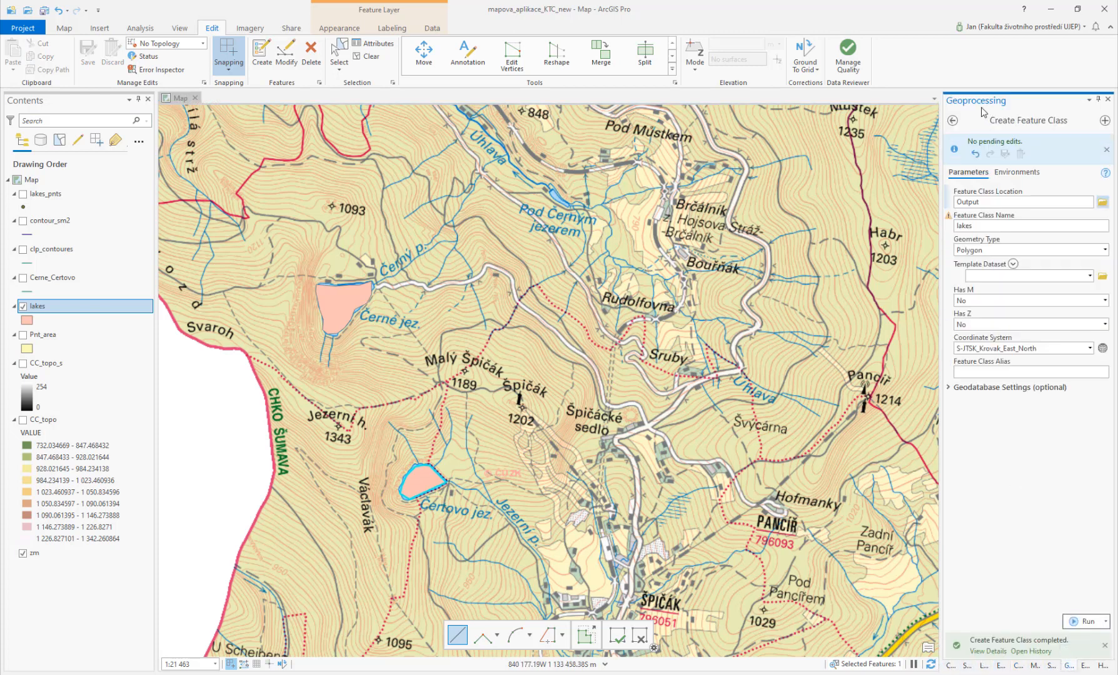
click(951, 120)
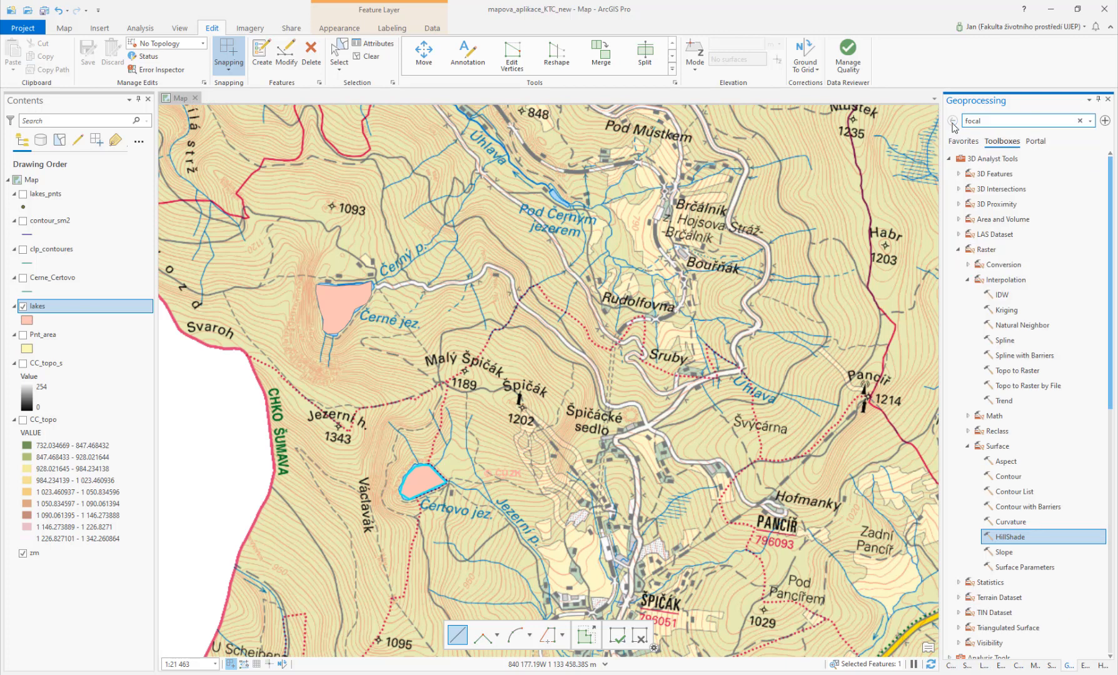
click(963, 142)
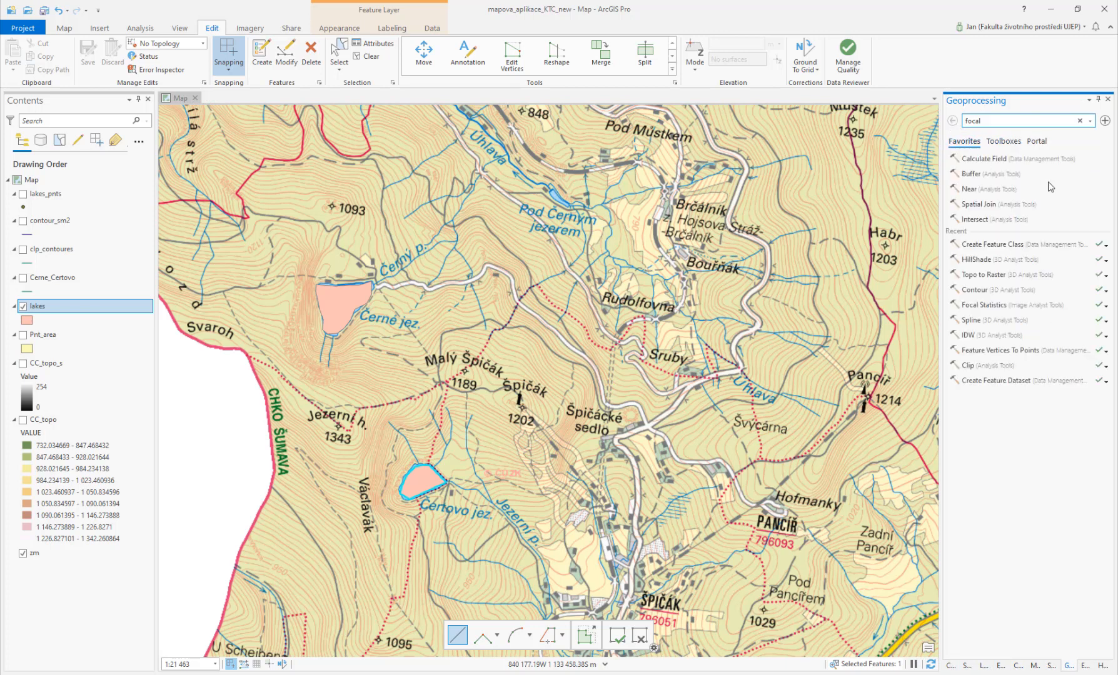
click(1106, 278)
click(1089, 292)
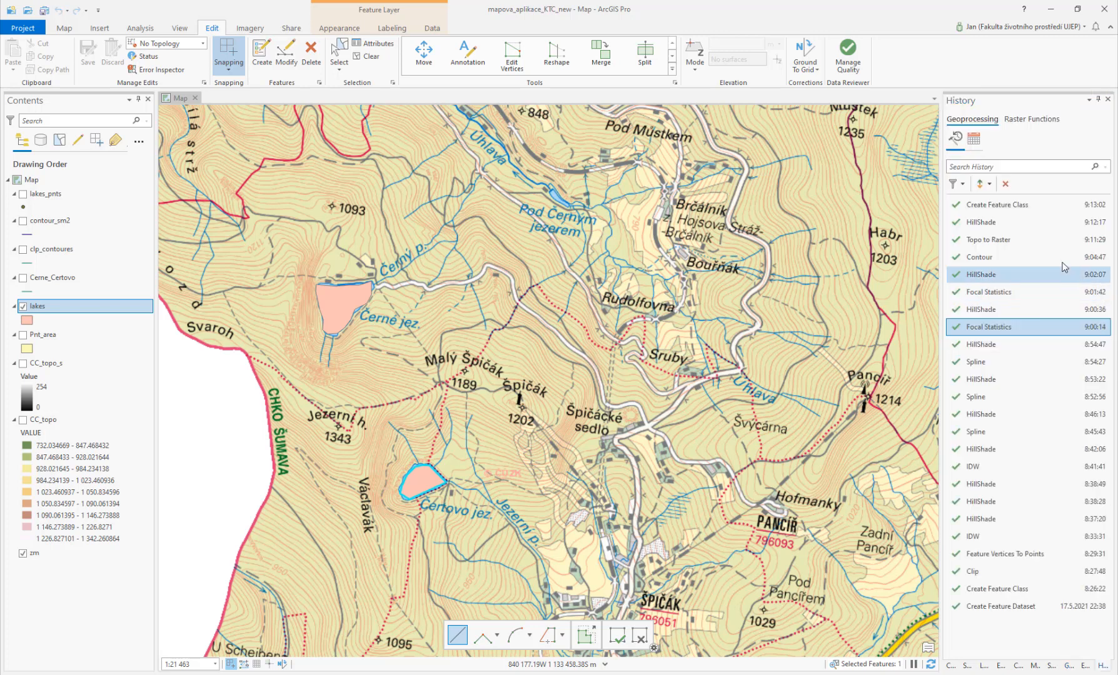
double_click(986, 223)
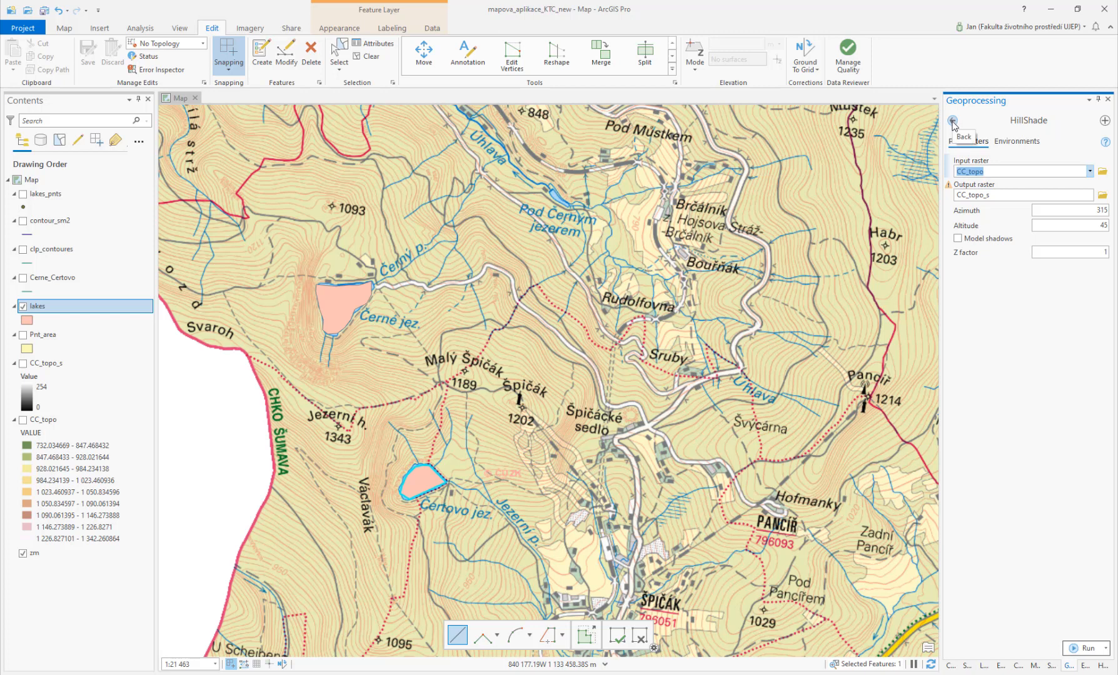
click(953, 121)
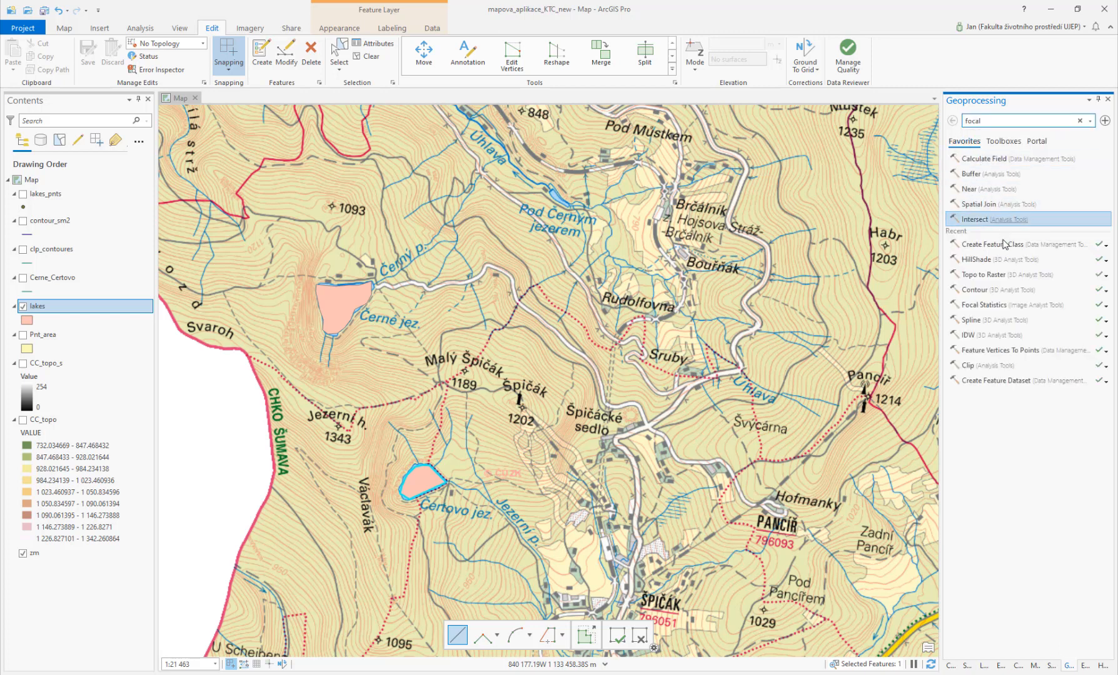
Step: Open Topo to Raster and set clp_contoures as the input feature layer with field Z
click(990, 277)
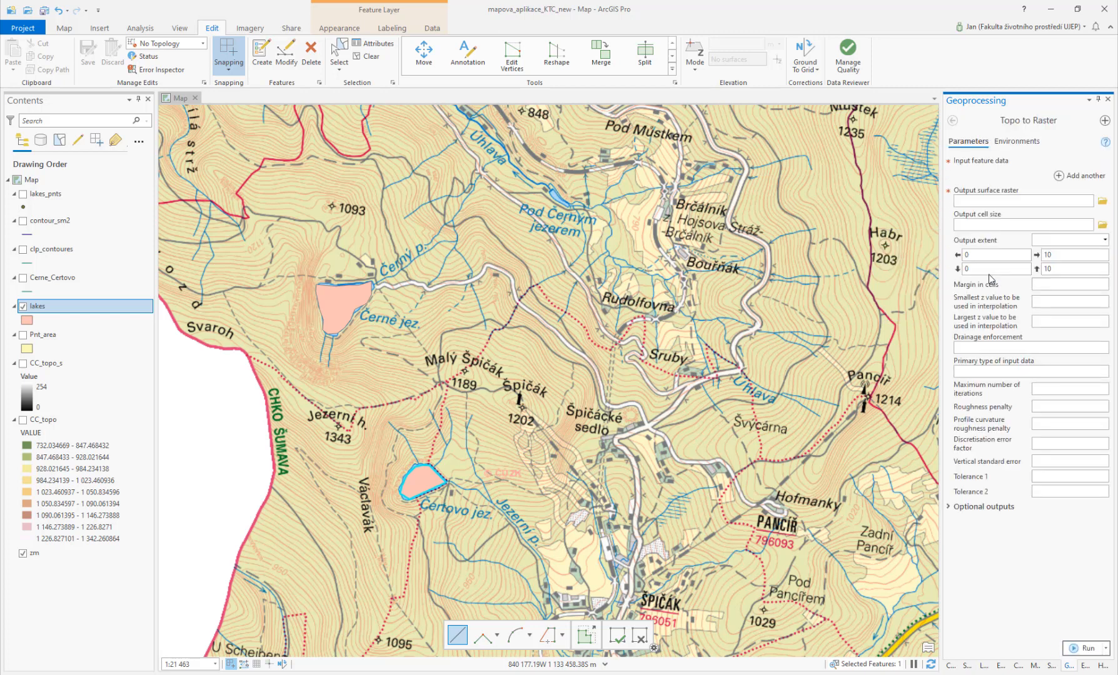
click(1088, 177)
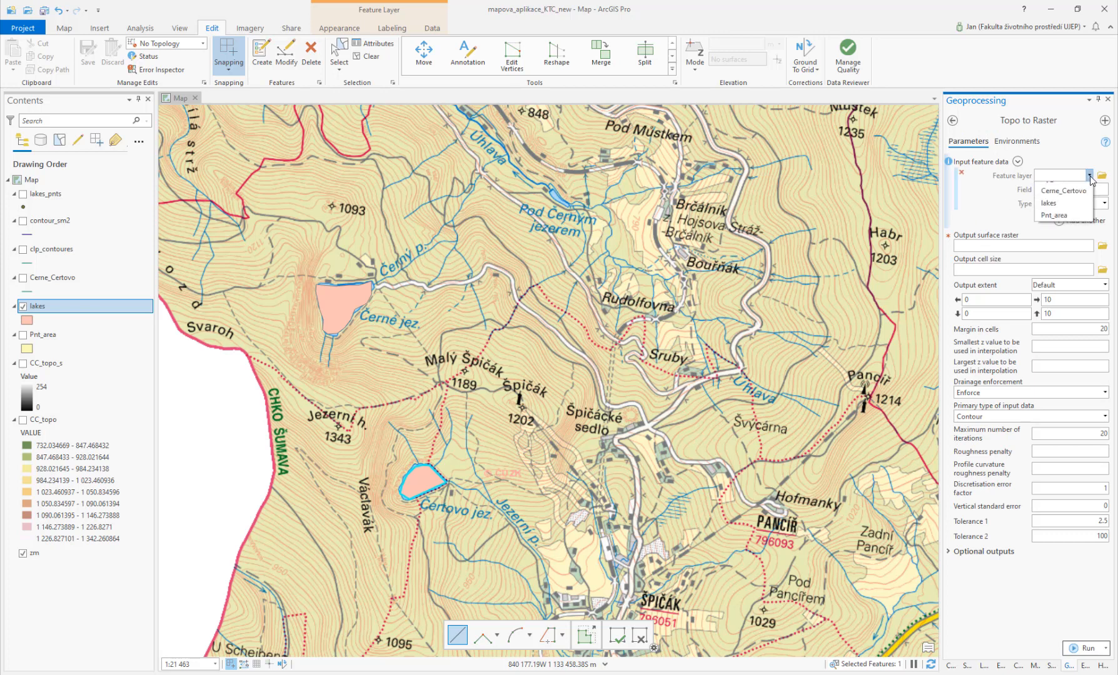
click(1075, 214)
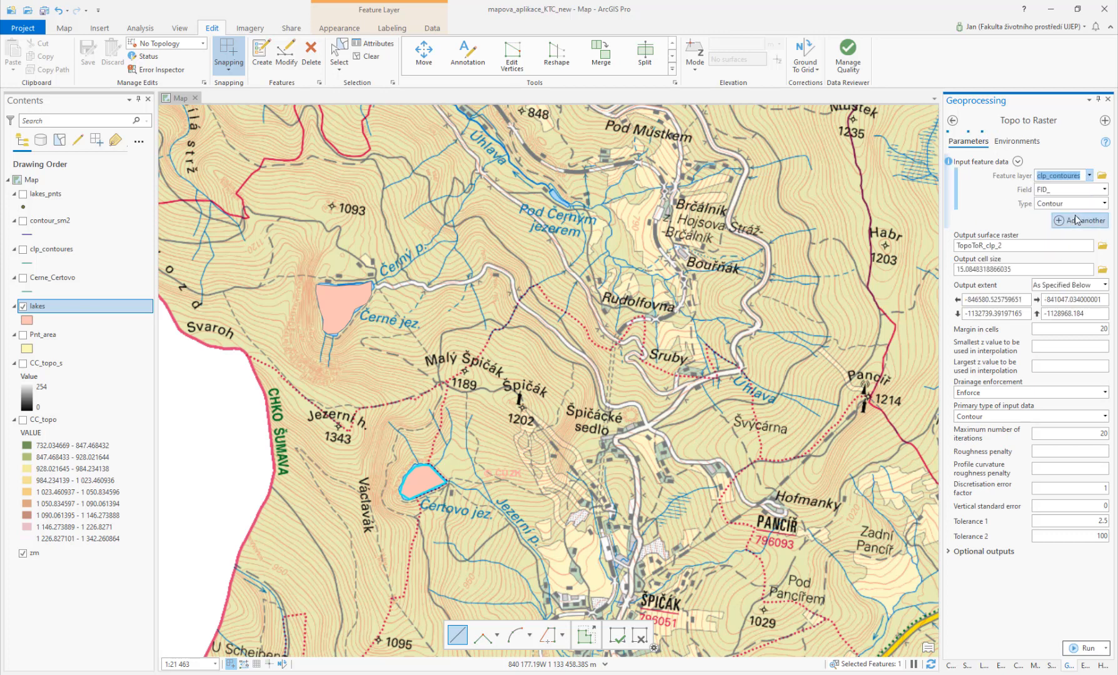
click(1104, 189)
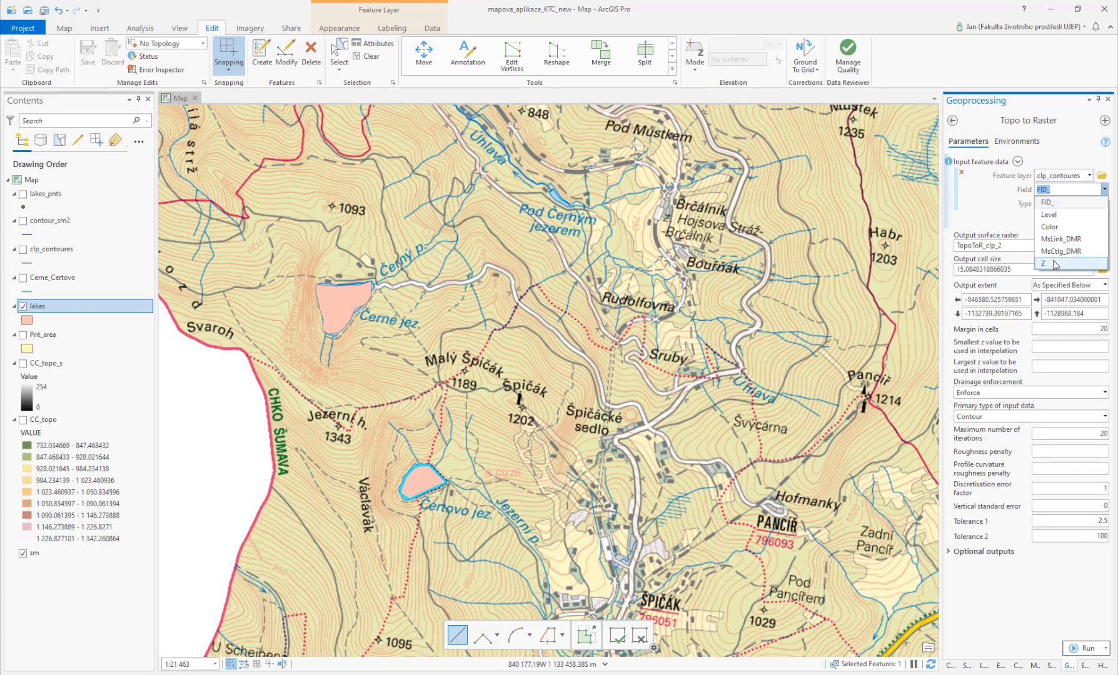
click(1056, 264)
Step: Add the lakes layer as a second Topo to Raster input feature with type Lake
click(1067, 221)
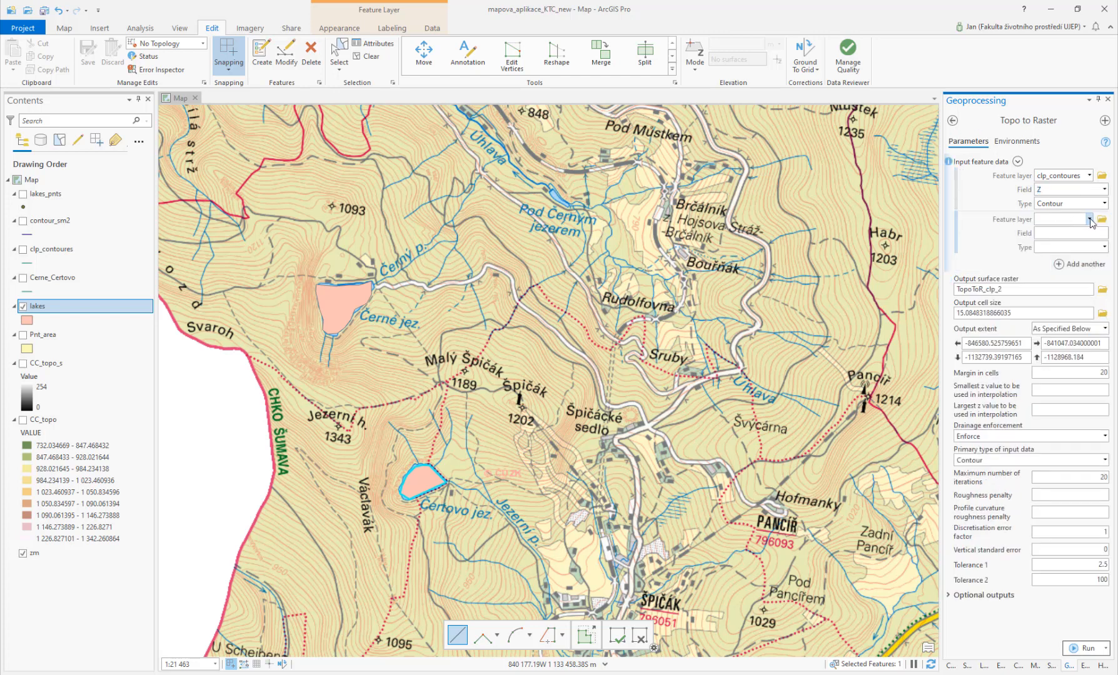
click(1091, 222)
click(1063, 275)
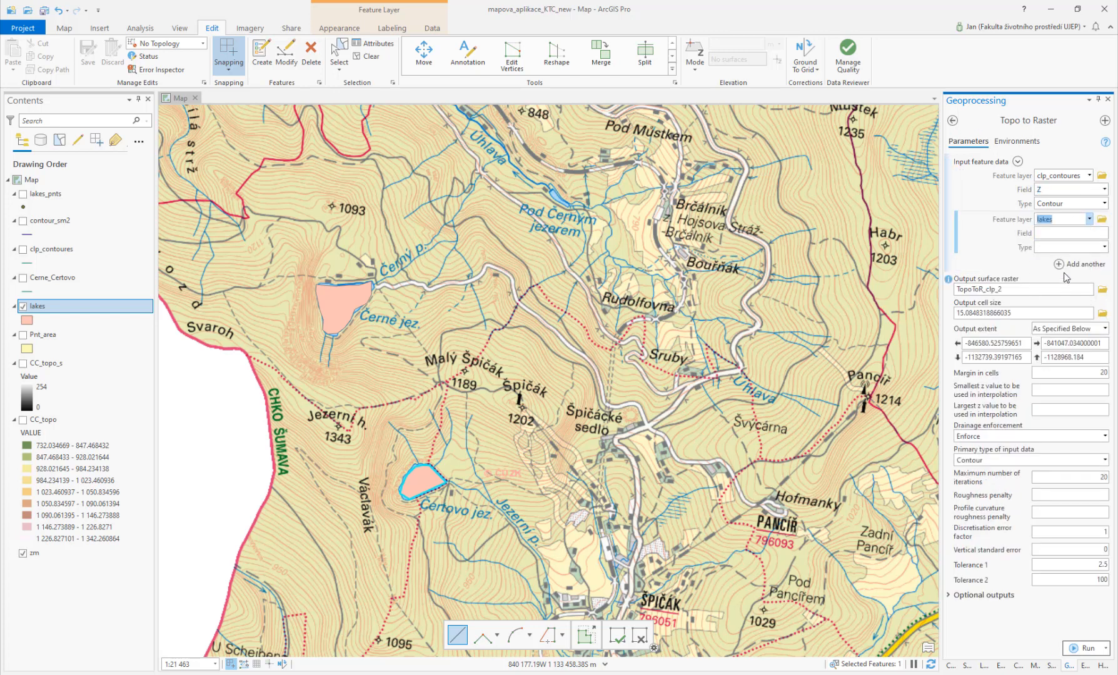
click(1103, 247)
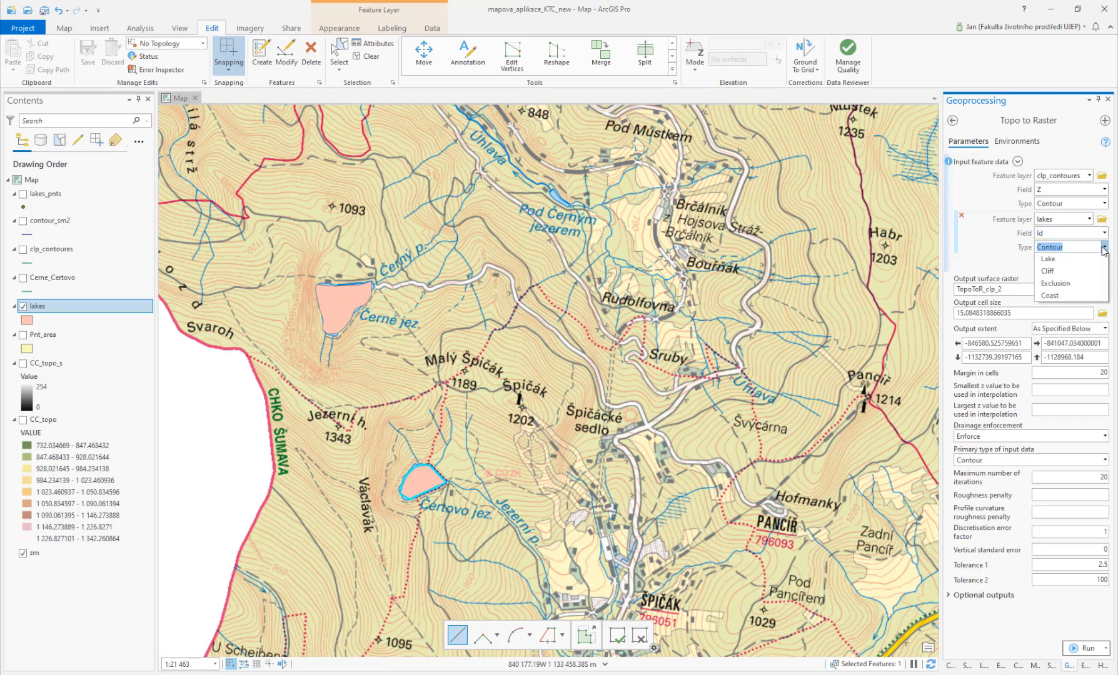
click(1057, 259)
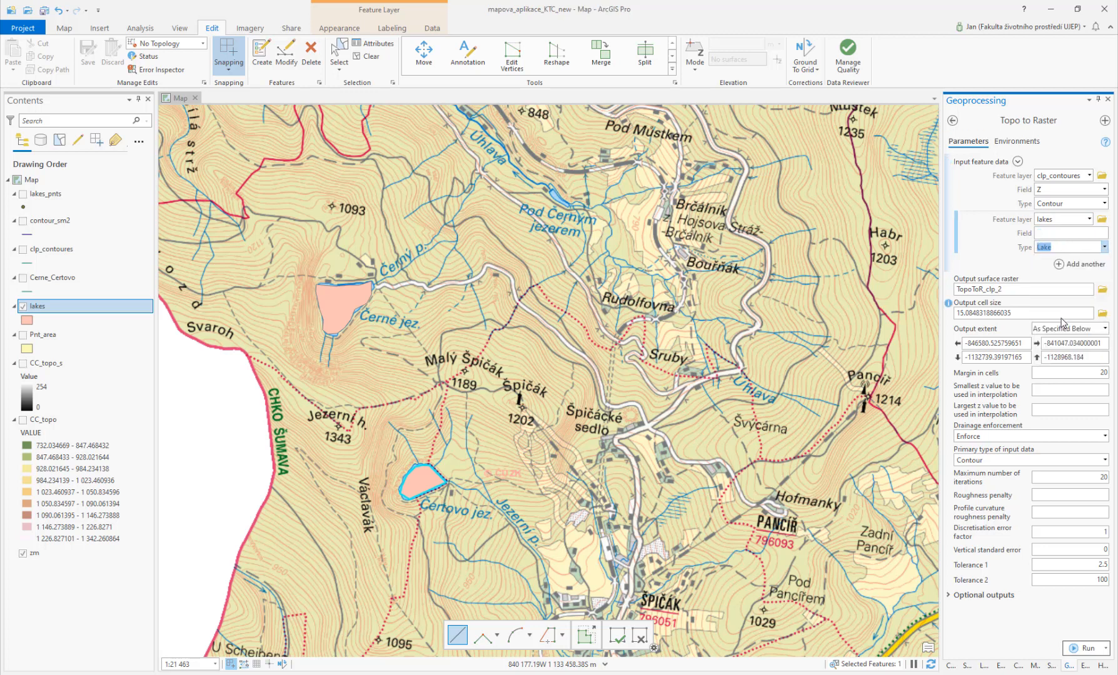
Step: Set the output surface raster to cc_topo_lake.tif in the Output folder
double_click(1039, 288)
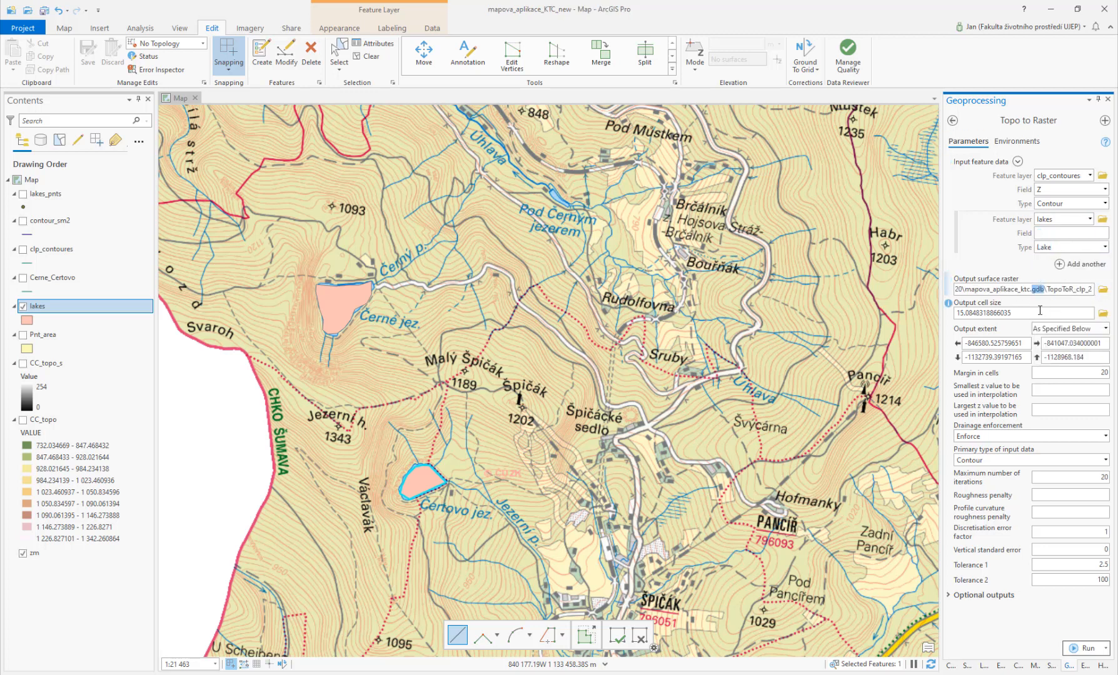
click(1102, 290)
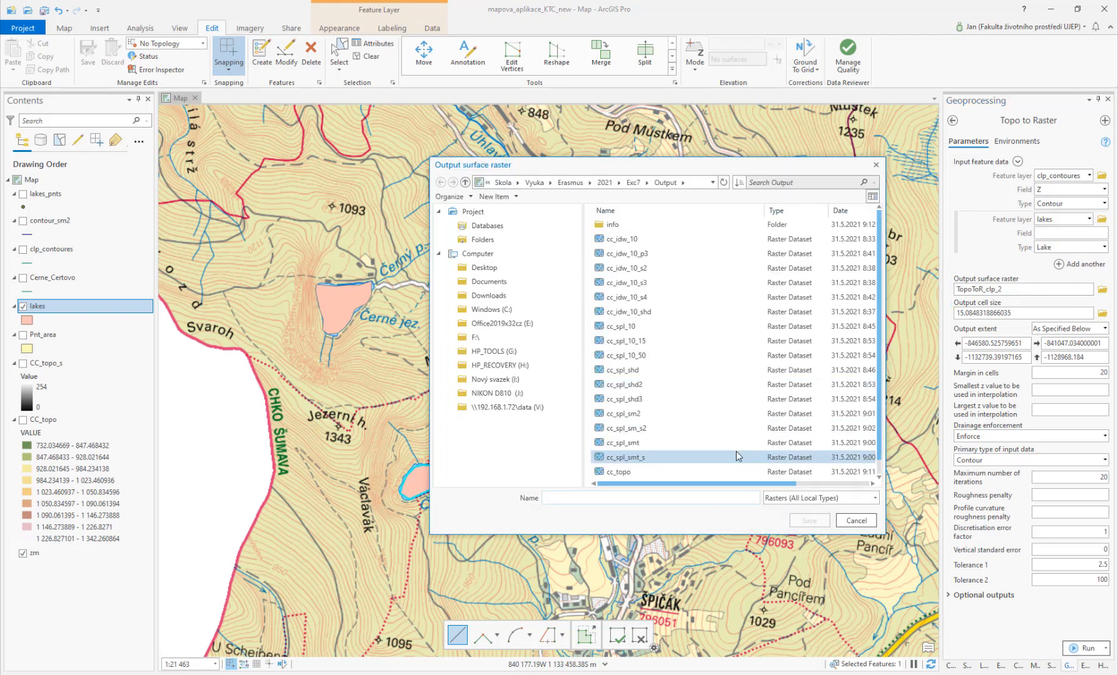
click(617, 475)
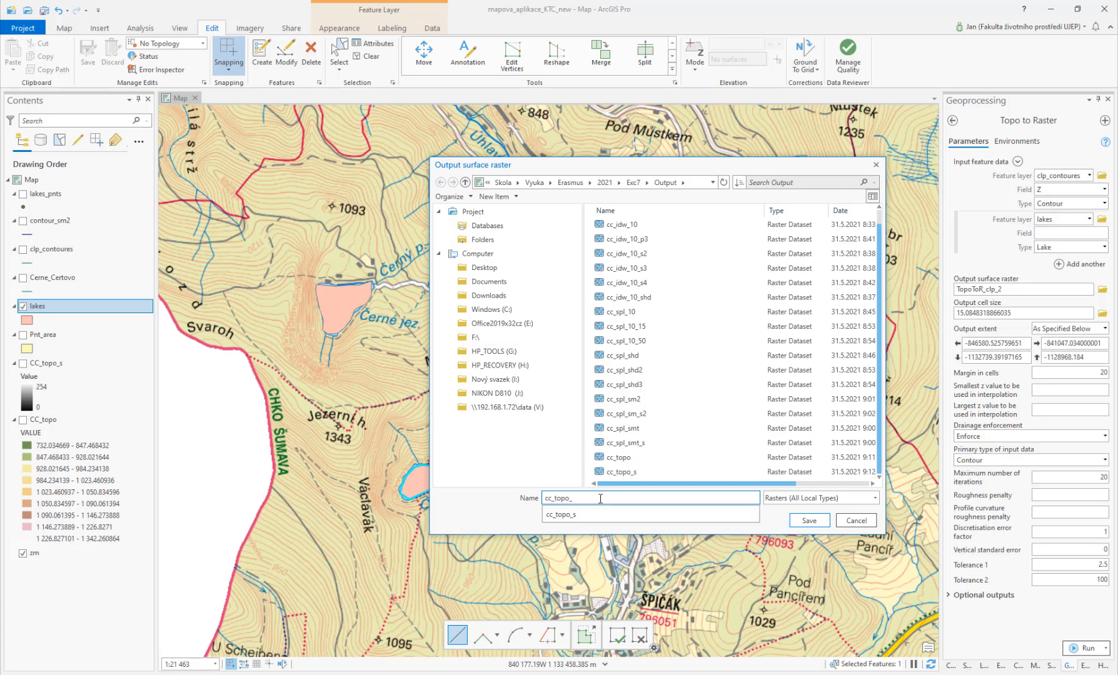
text(lake_)
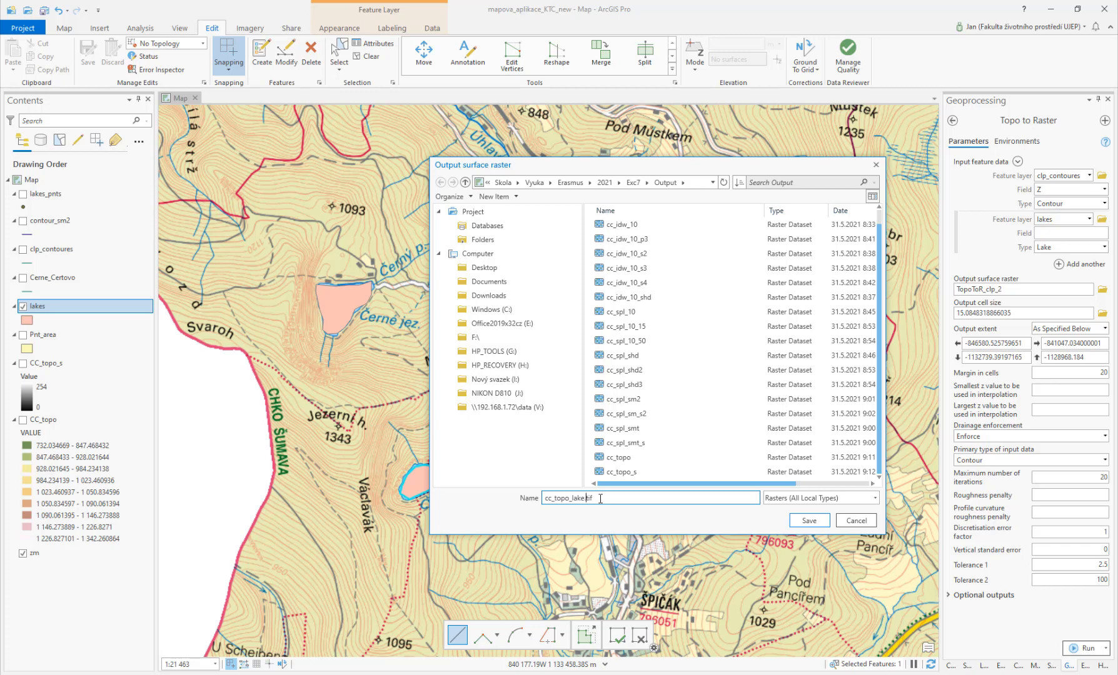
click(809, 521)
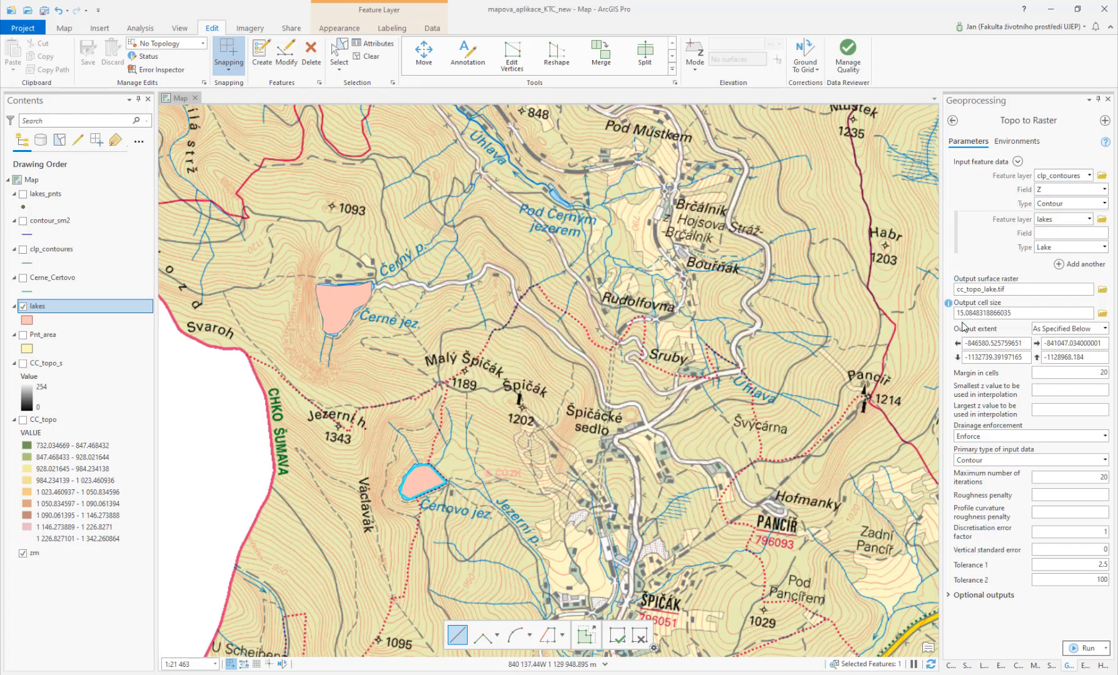
Step: Set the output cell size to 10 and run Topo to Raster
double_click(1020, 314)
text(10)
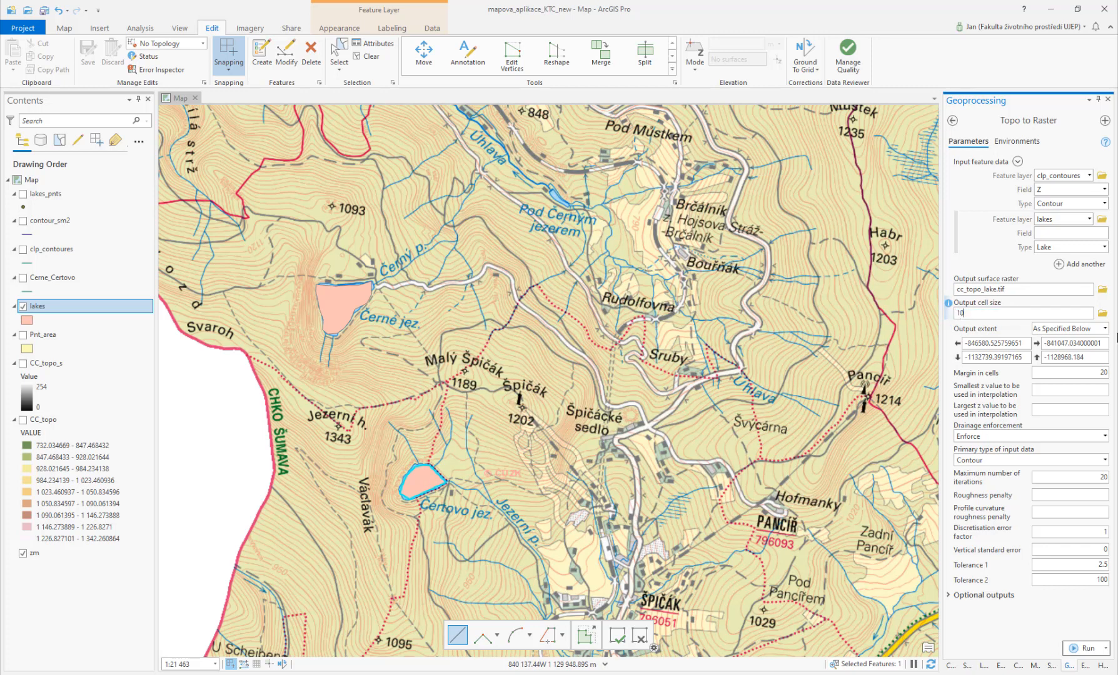
click(1086, 649)
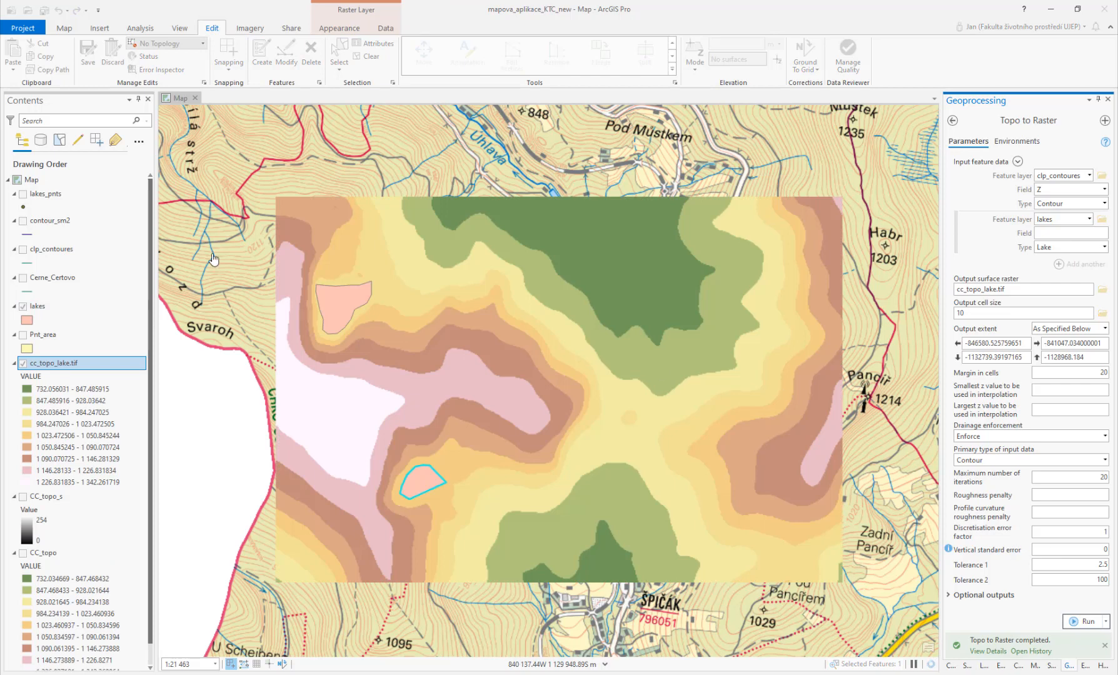
Step: Hide the lakes layer and run HillShade on cc_topo_lake.tif with output raster cc_topo_s2
click(23, 305)
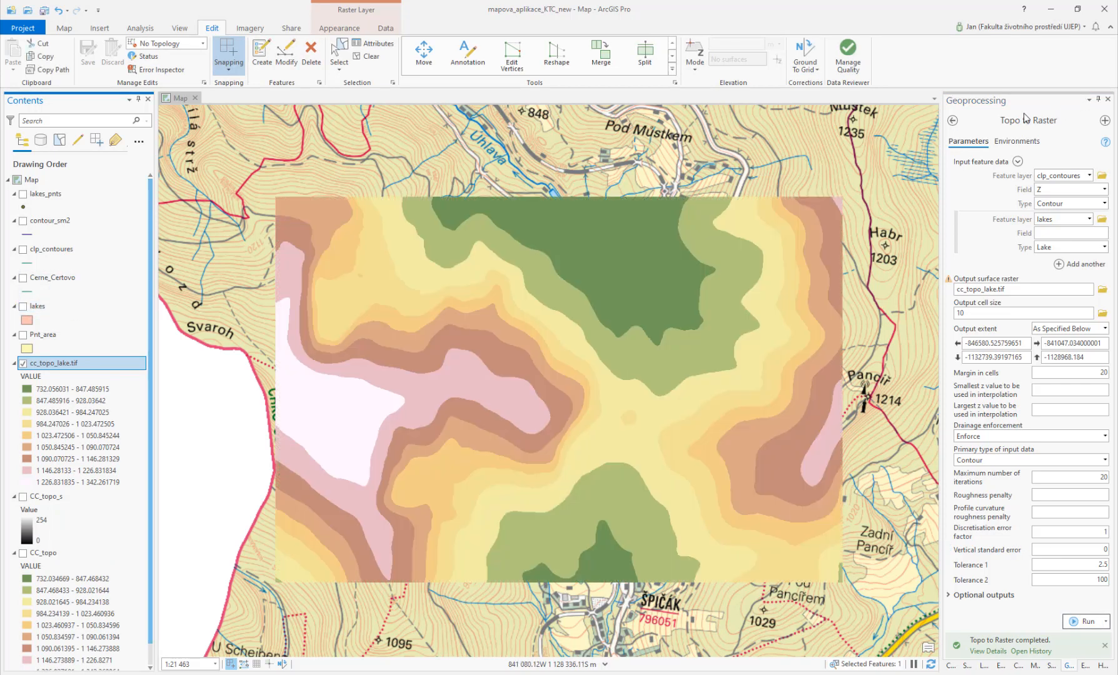
click(955, 121)
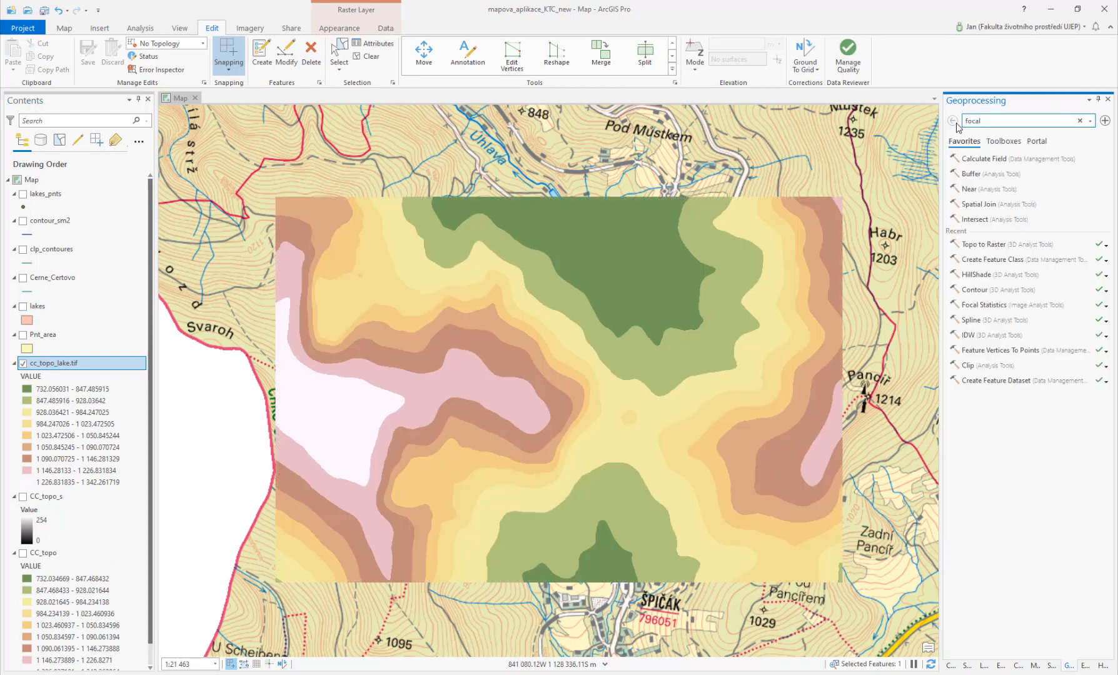
click(982, 275)
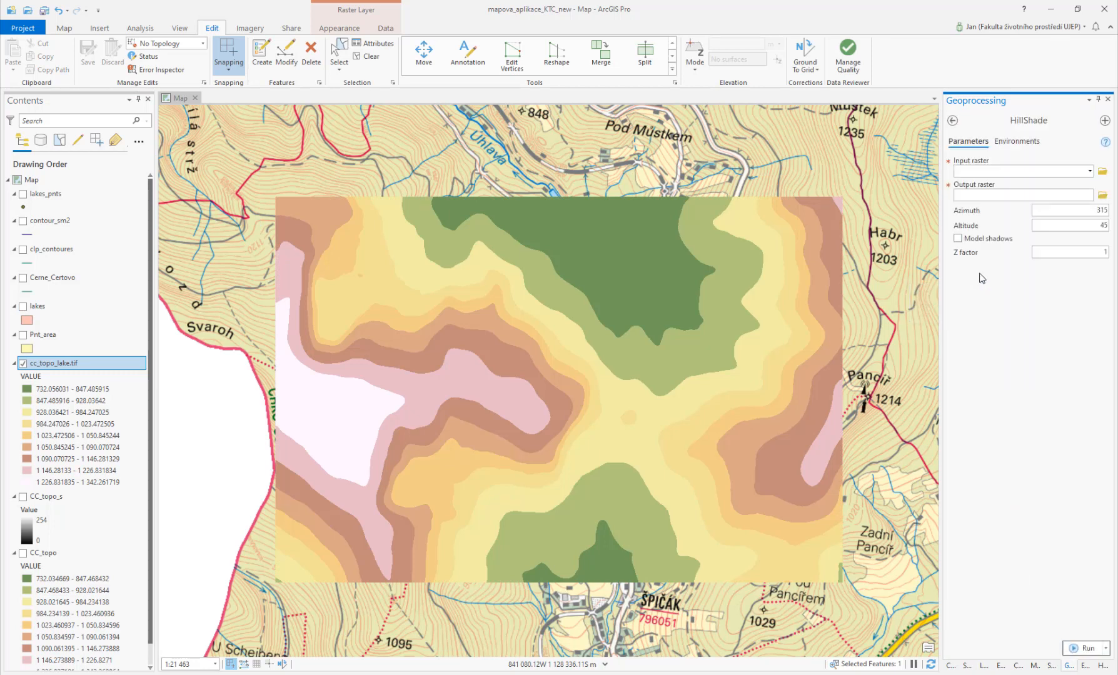
click(1090, 171)
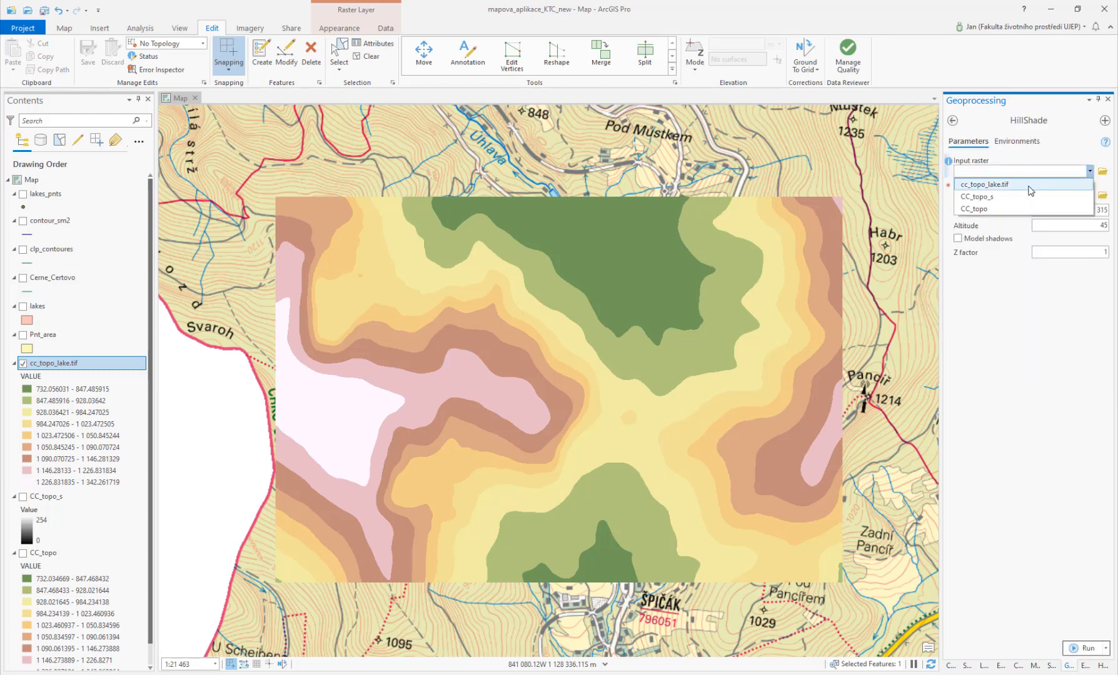
click(1073, 184)
click(1102, 194)
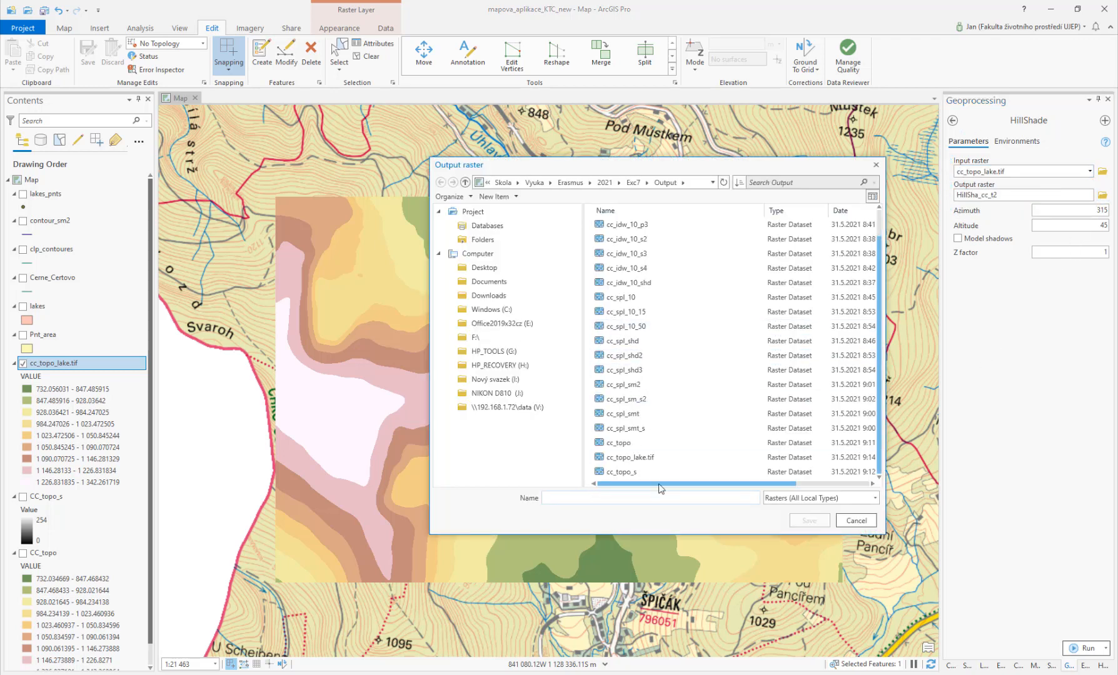
click(644, 473)
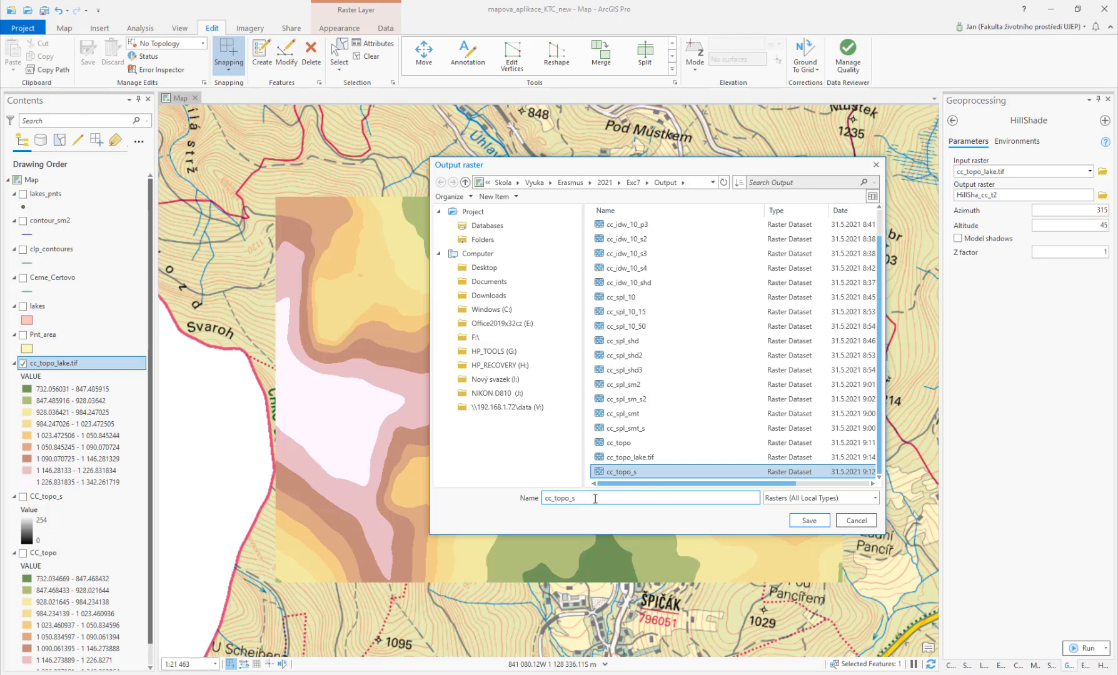
click(809, 520)
click(1081, 650)
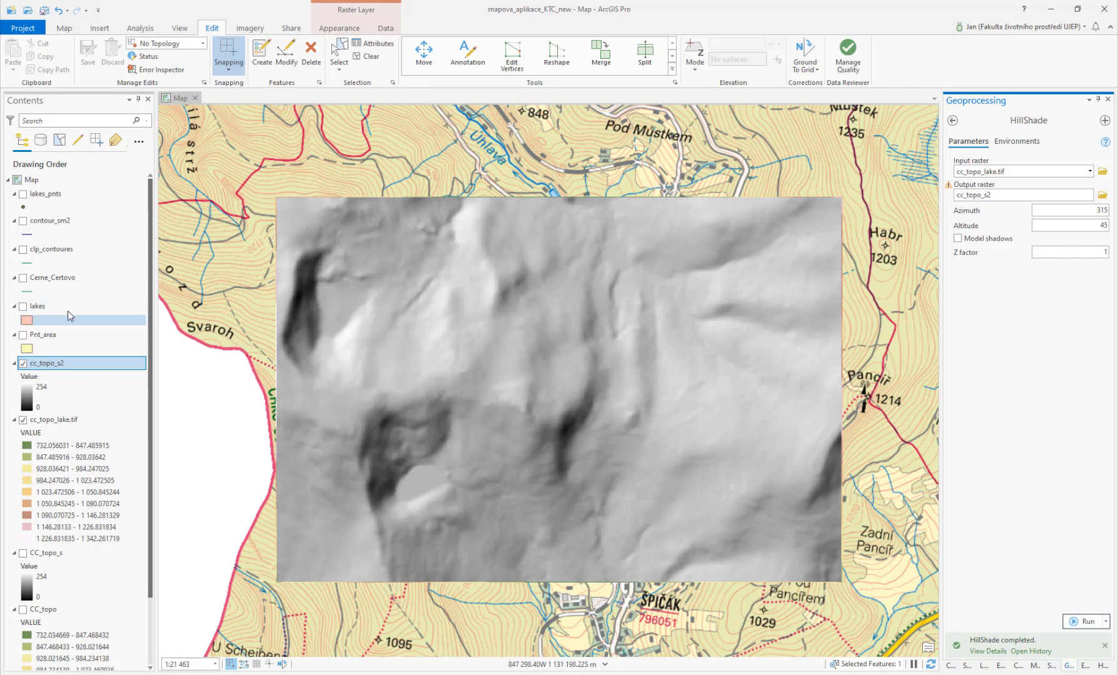
Step: Show CC_topo_s instead of cc_topo_lake.tif and compare it with the new hillshade using Swipe
click(24, 420)
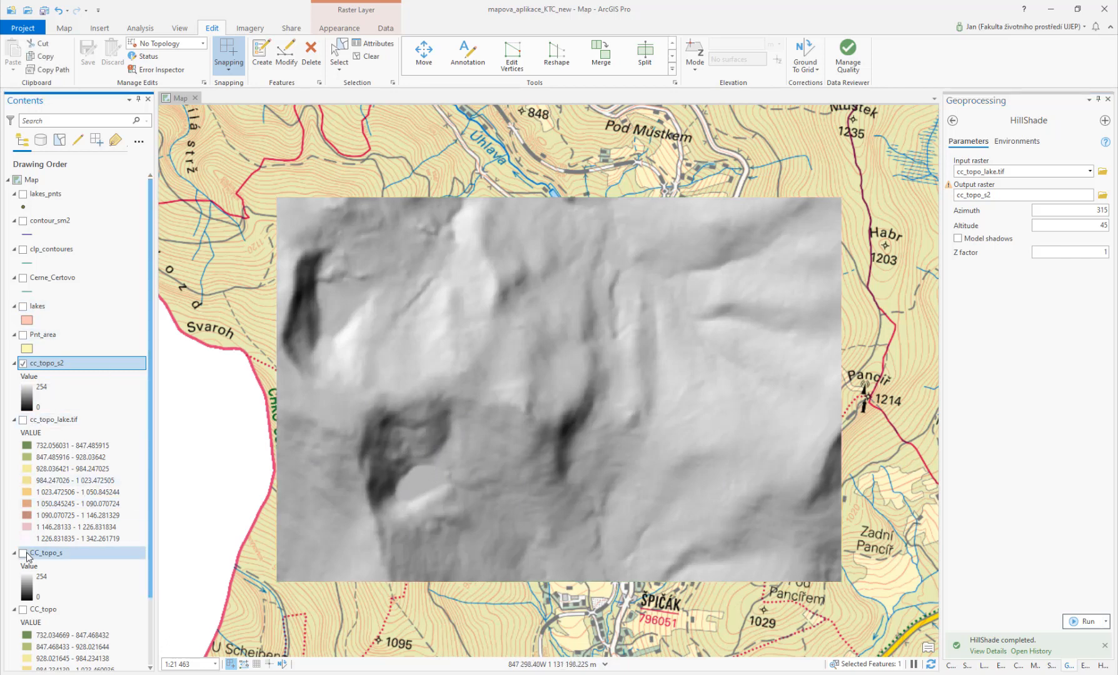
click(23, 553)
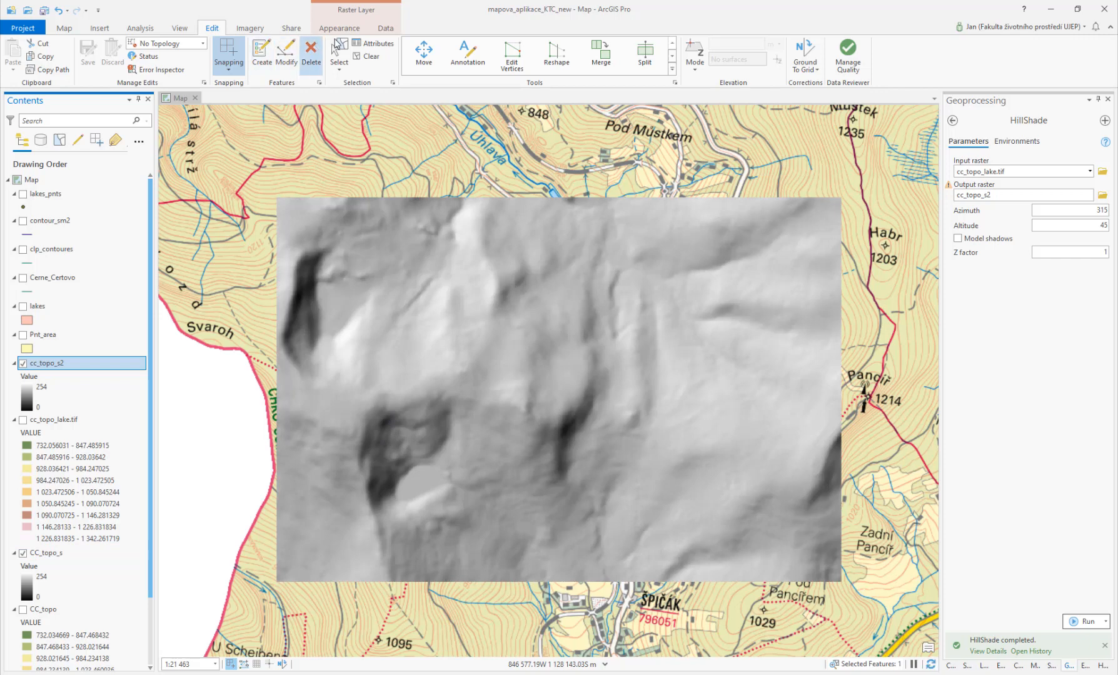
click(340, 28)
click(271, 43)
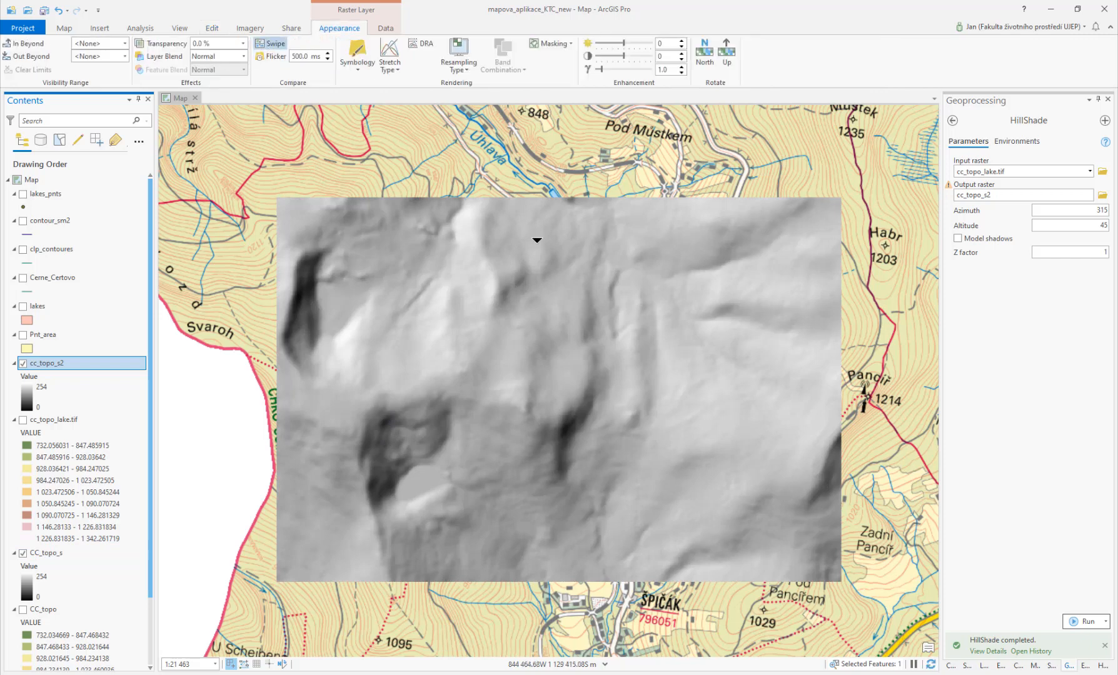
drag(461, 237, 542, 264)
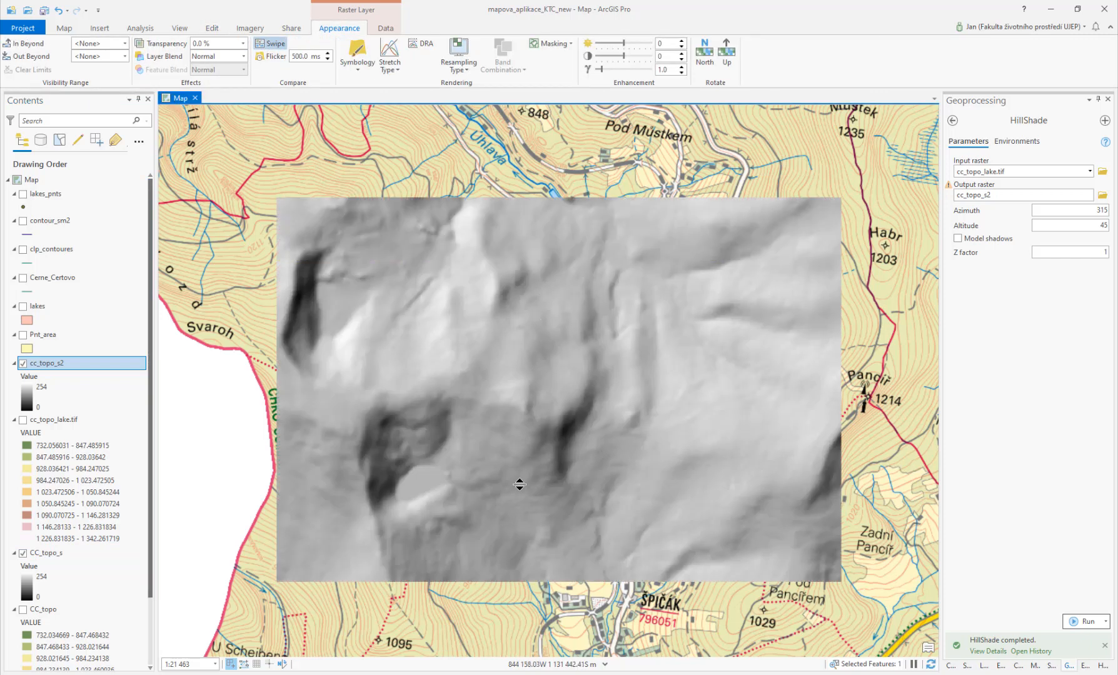
drag(458, 449, 470, 482)
drag(350, 270, 441, 535)
drag(448, 497, 447, 422)
Step: Create a new scene from the New Map options
click(104, 31)
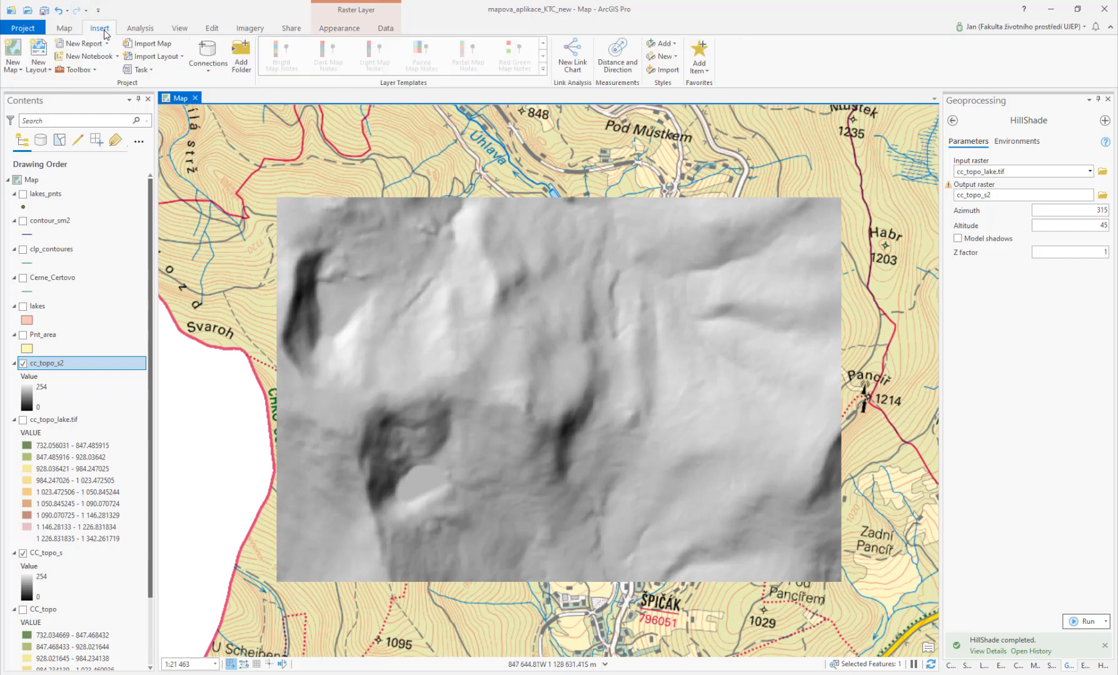
click(17, 71)
click(57, 138)
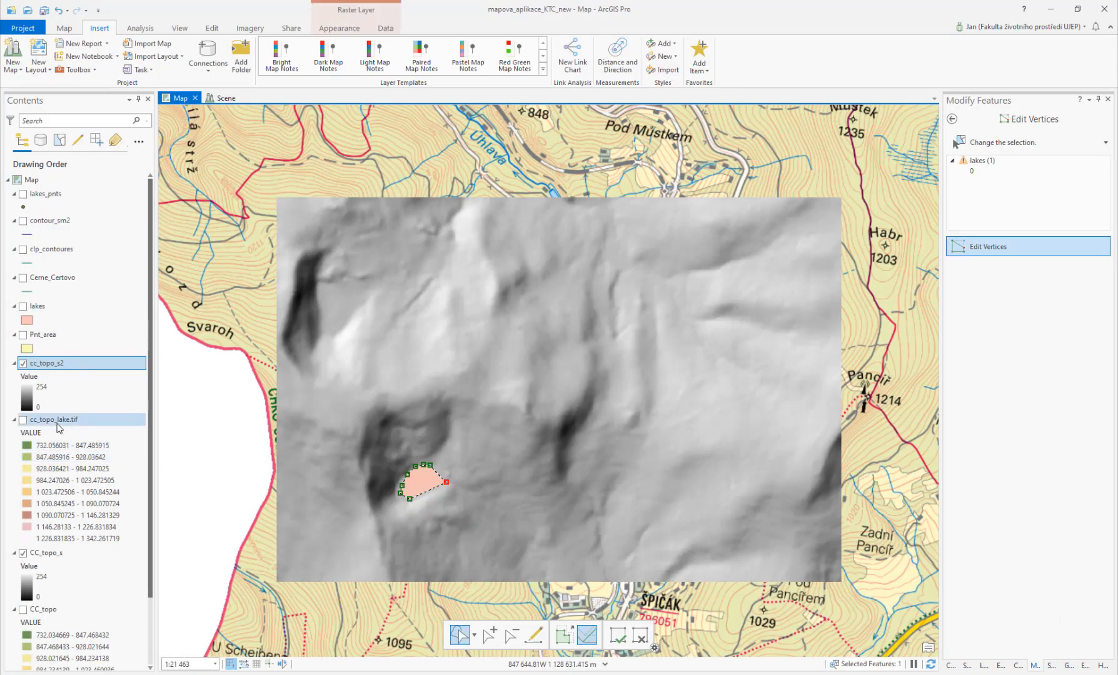
Step: Add cc_topo_lake.tif to the scene as ground elevation and turn off WorldElevation3D/Terrain3D
drag(57, 424, 230, 154)
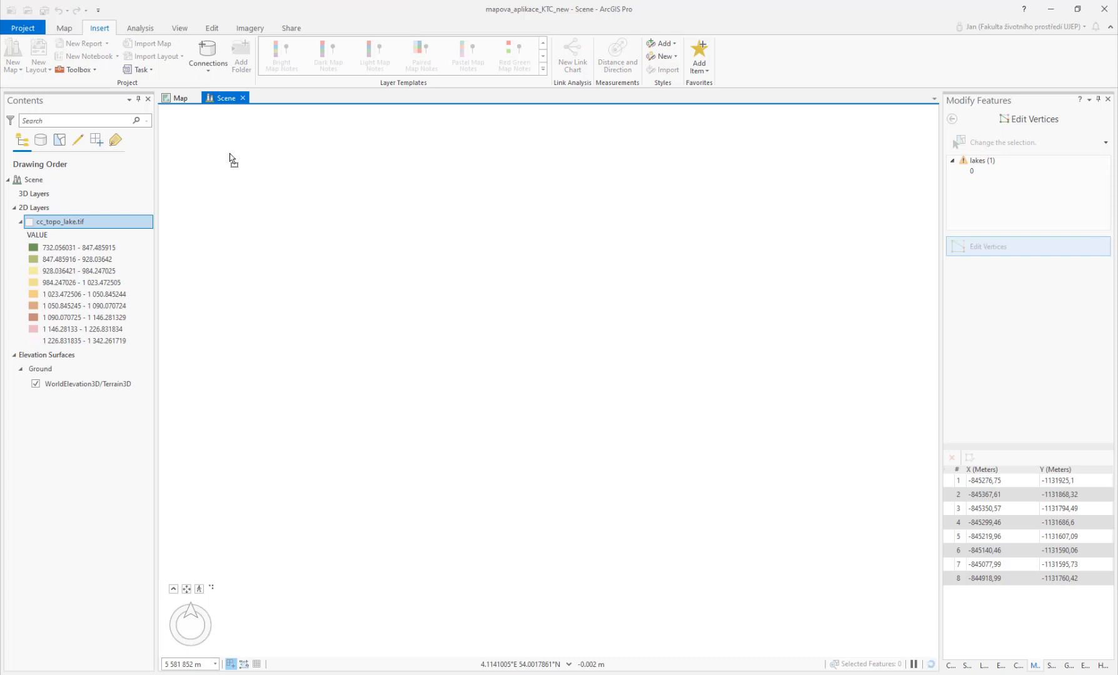
click(35, 384)
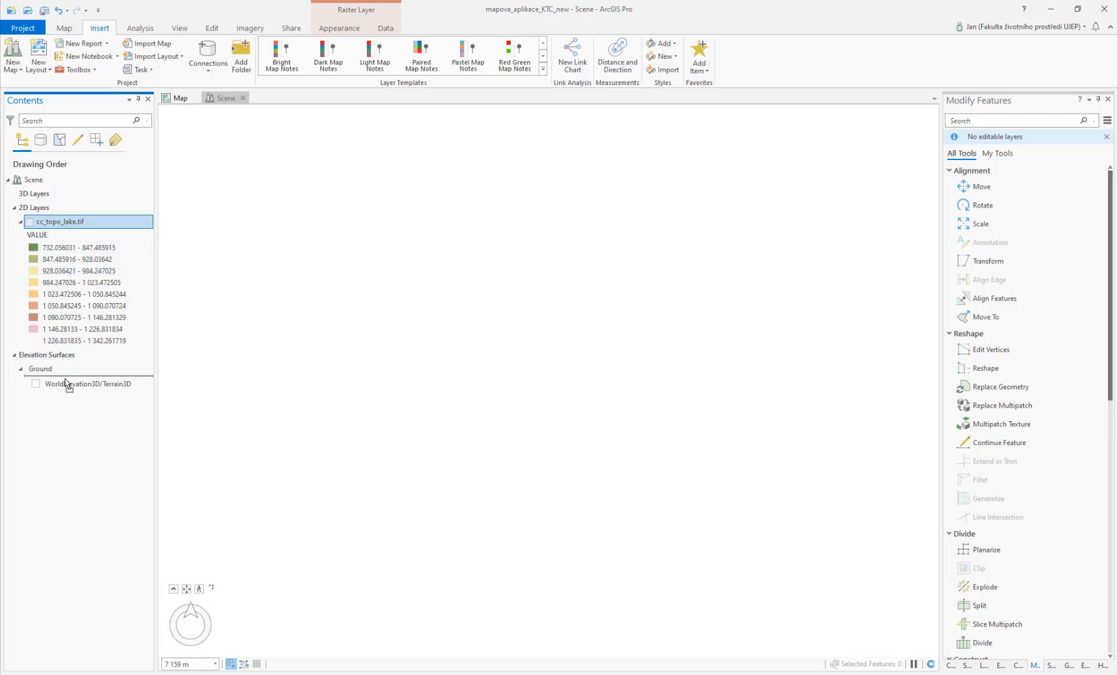
drag(65, 384, 65, 385)
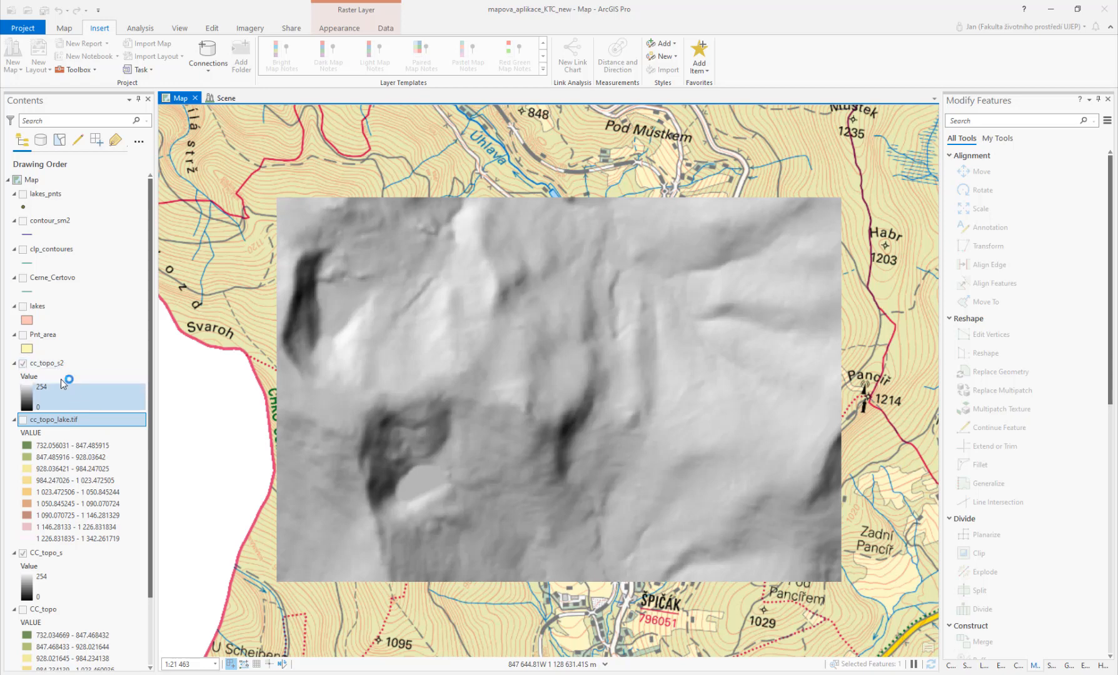
Step: Add the cc_topo_s2 hillshade layer from the map into the scene
click(61, 361)
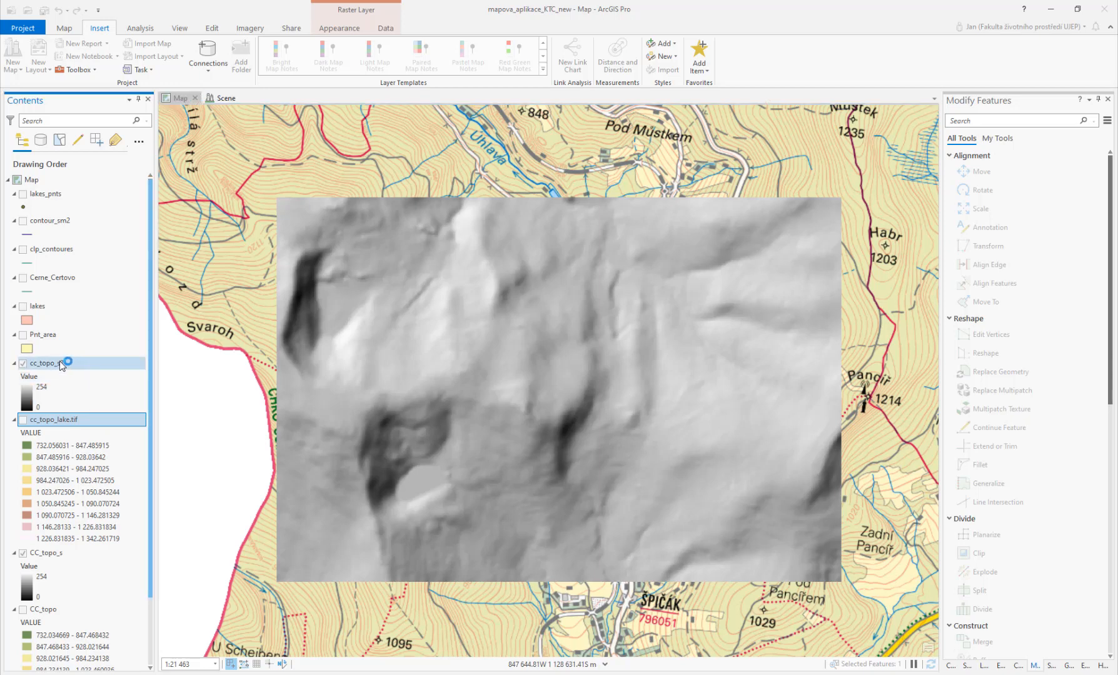
click(225, 100)
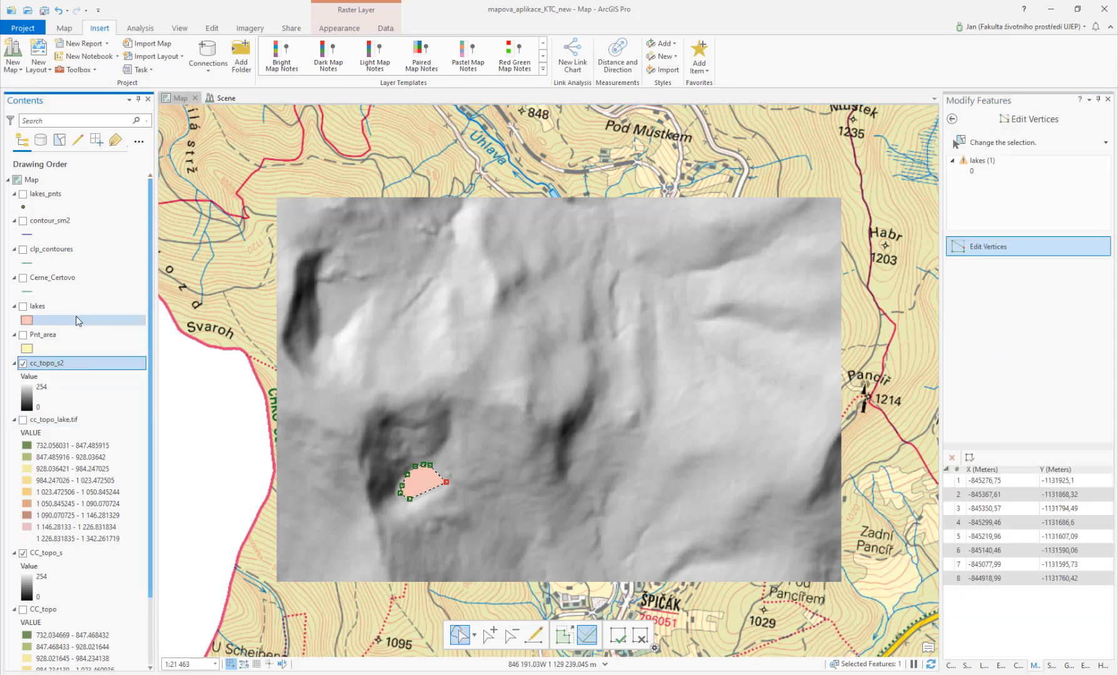
drag(51, 367, 237, 253)
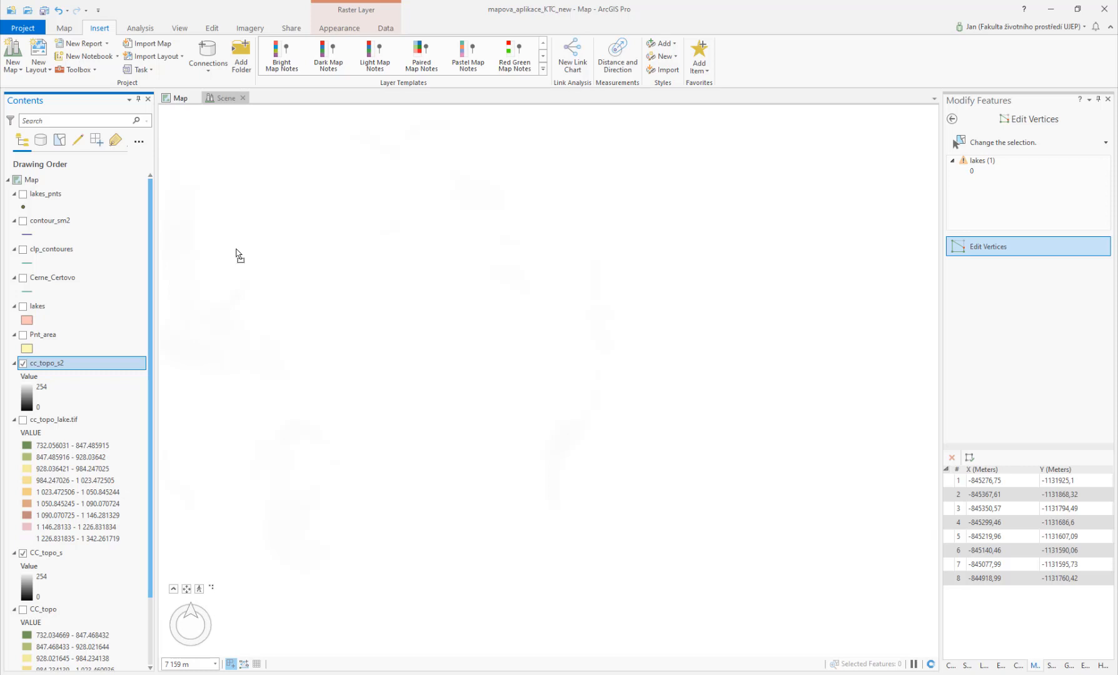
drag(236, 254, 236, 254)
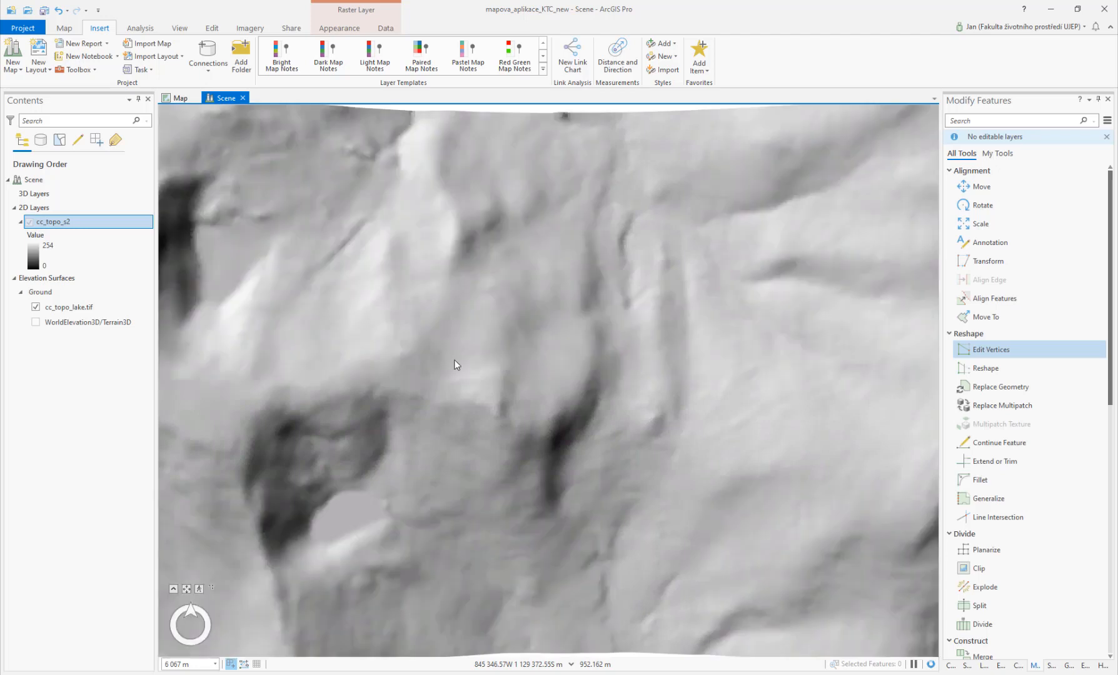
Step: Expand the navigator and orbit, tilt and zoom the scene to examine the hillshade-draped terrain in 3D
scroll(492, 321, down, 5)
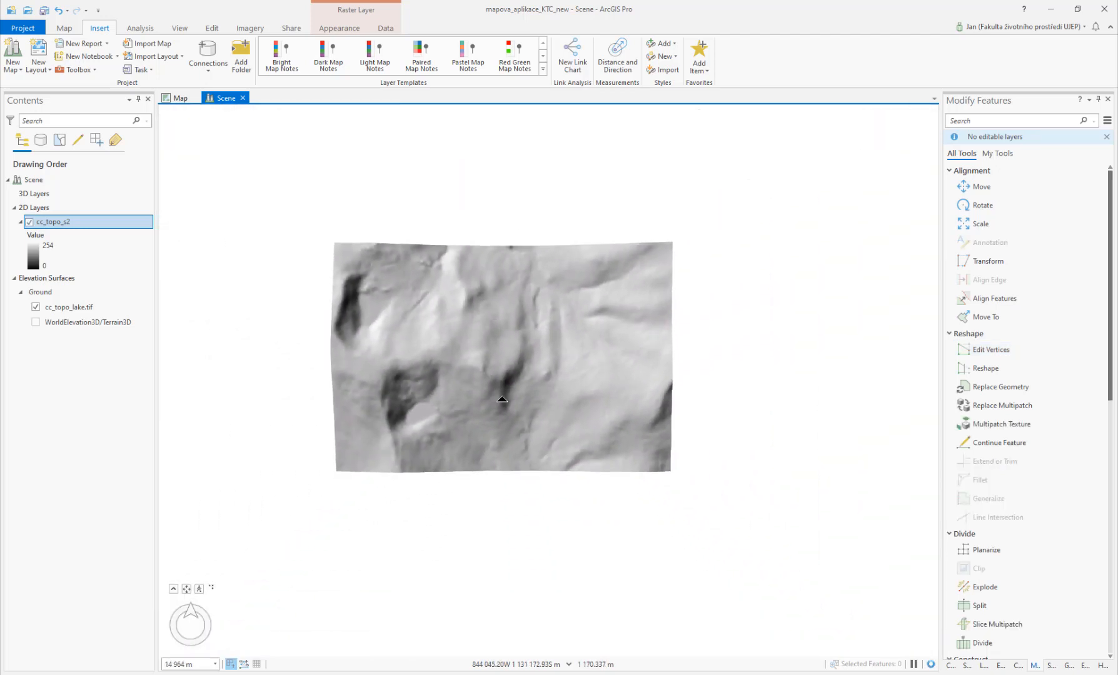
drag(500, 366, 494, 338)
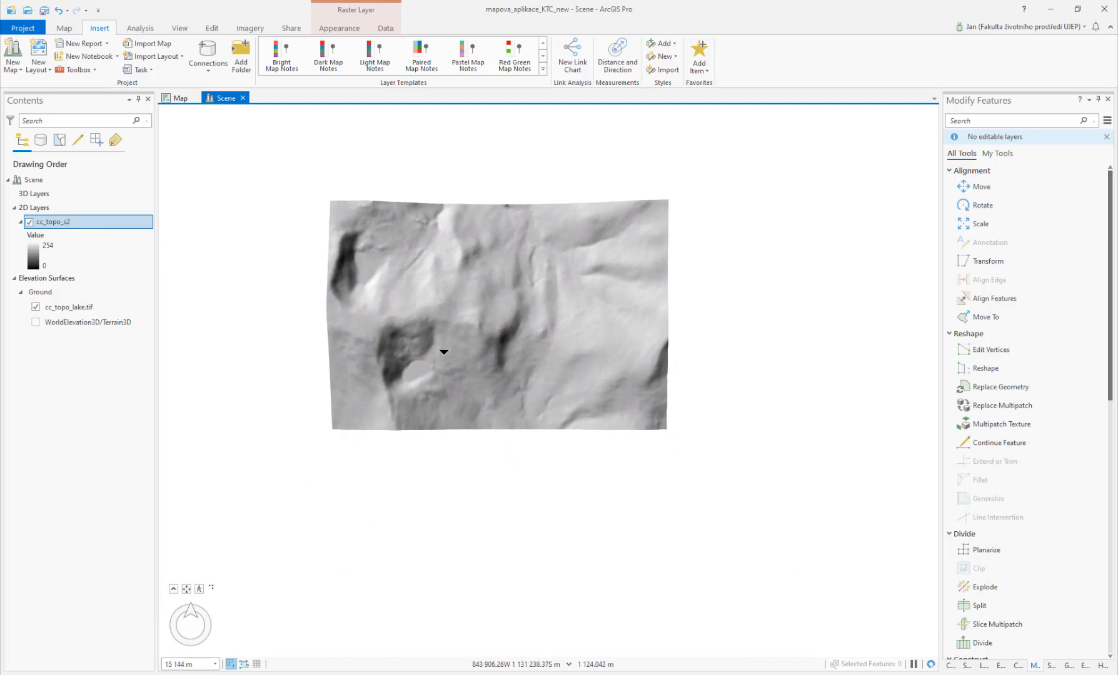
click(186, 589)
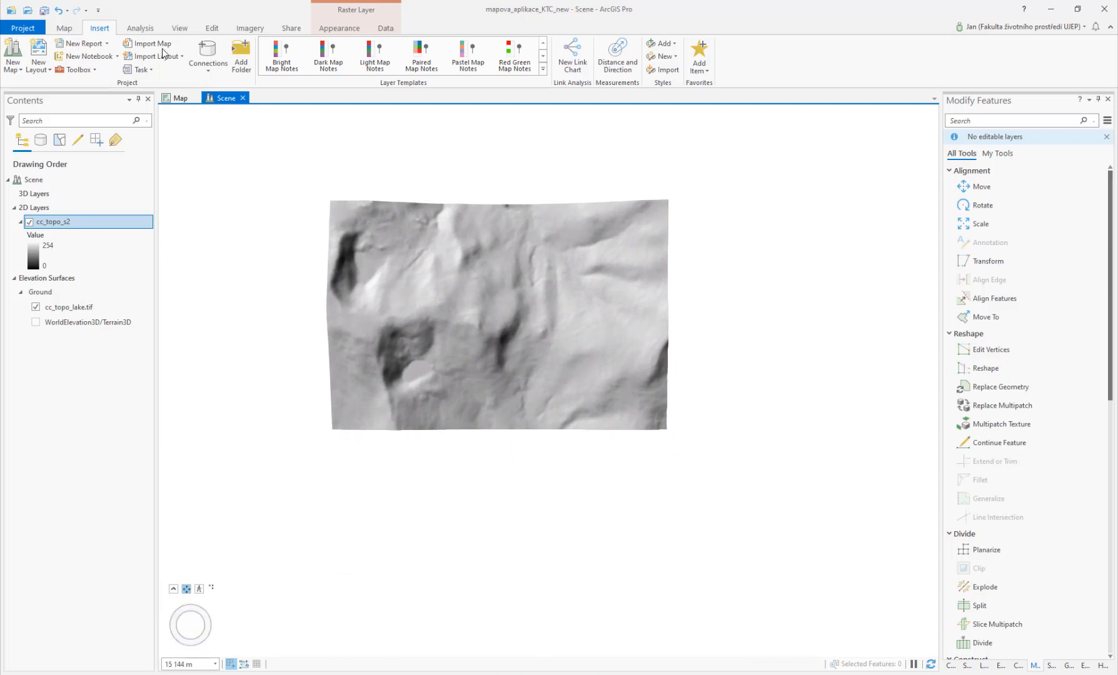
click(174, 589)
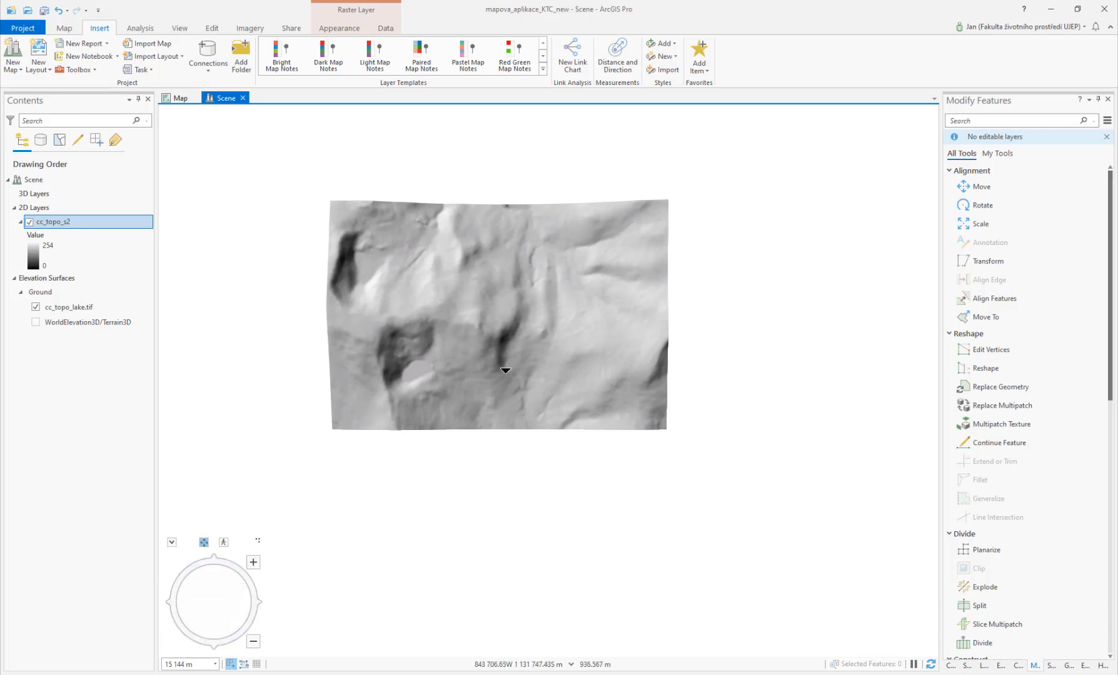
click(65, 28)
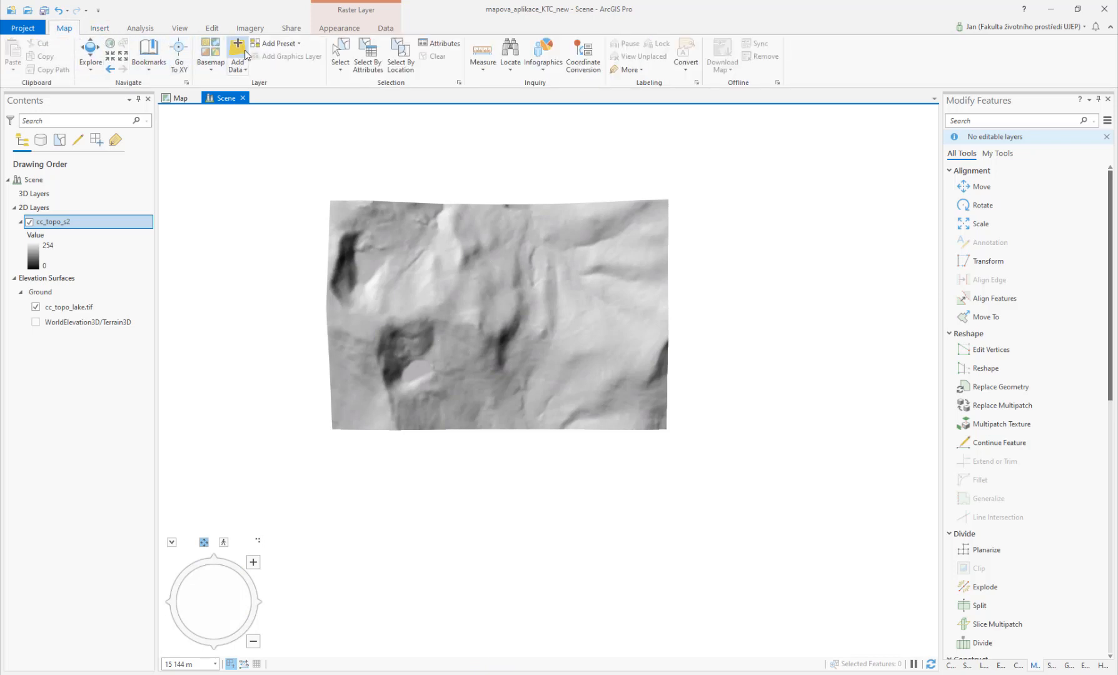
click(90, 54)
drag(503, 330, 487, 153)
scroll(509, 343, up, 2)
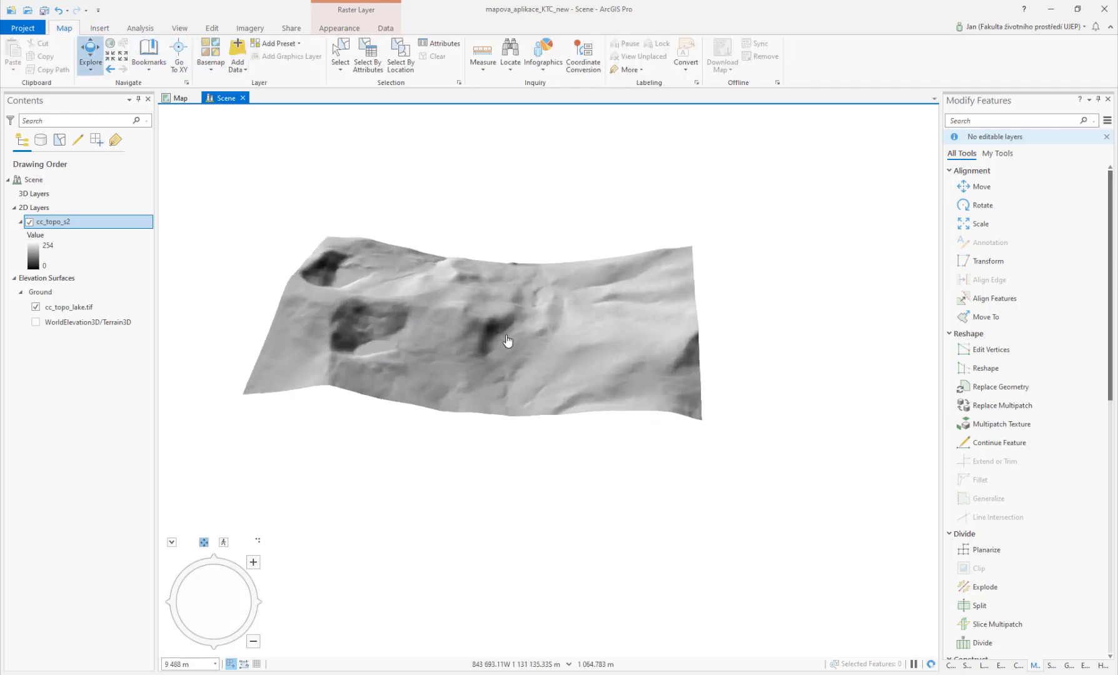
drag(523, 395, 516, 443)
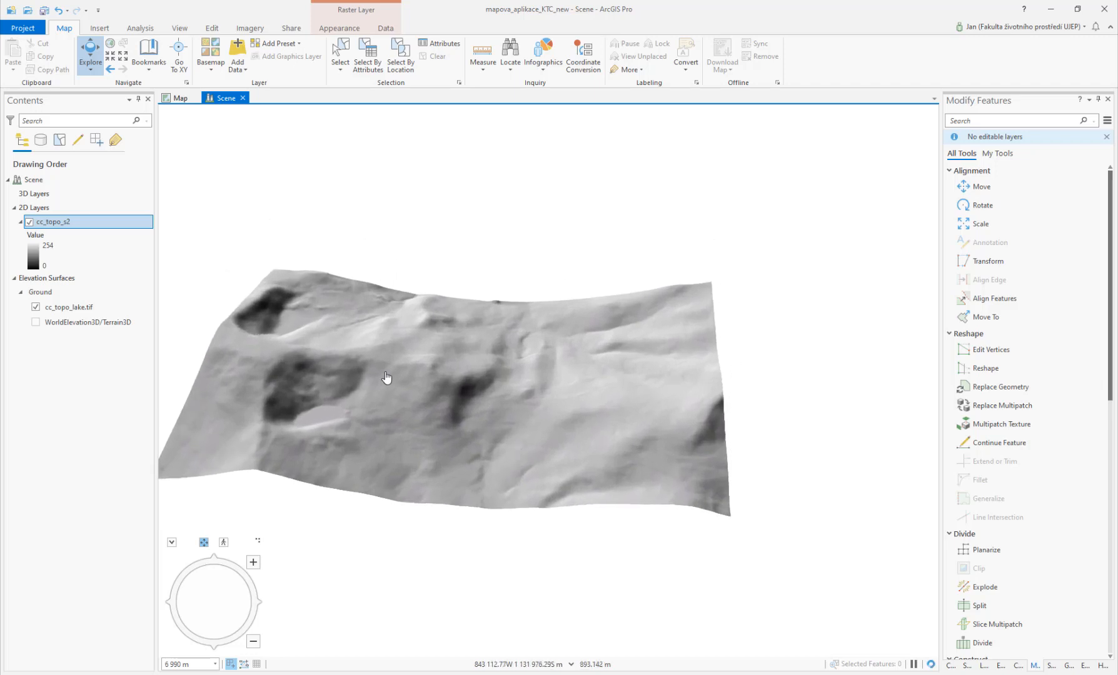
drag(386, 373, 284, 406)
drag(492, 494, 561, 418)
mouse_move(475, 401)
mouse_down()
mouse_move(517, 457)
mouse_move(551, 449)
mouse_move(436, 424)
mouse_move(604, 407)
mouse_move(621, 452)
mouse_up()
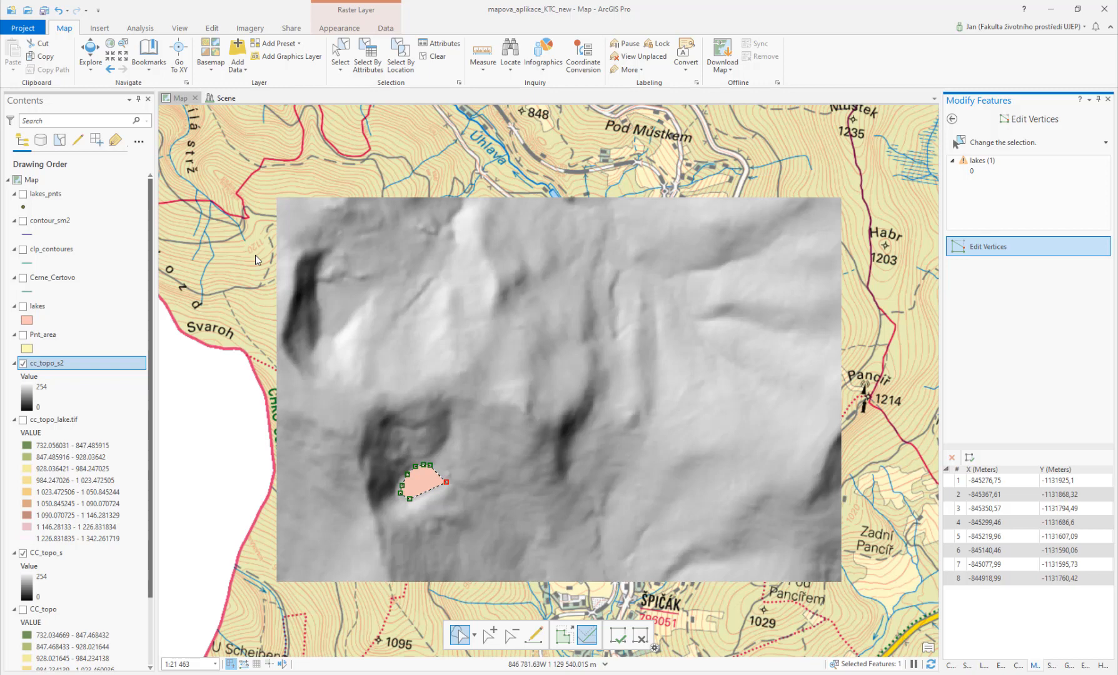
Step: Back in the map, hide the cc_topo_s2, CC_topo_s and zm layers
click(23, 365)
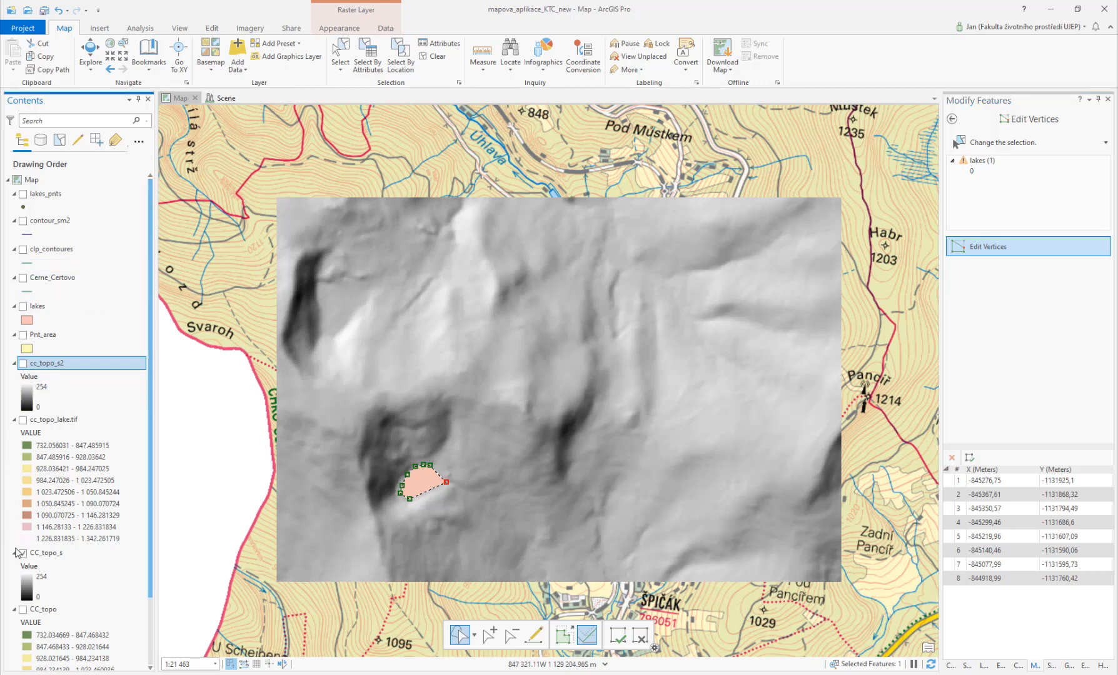
click(23, 553)
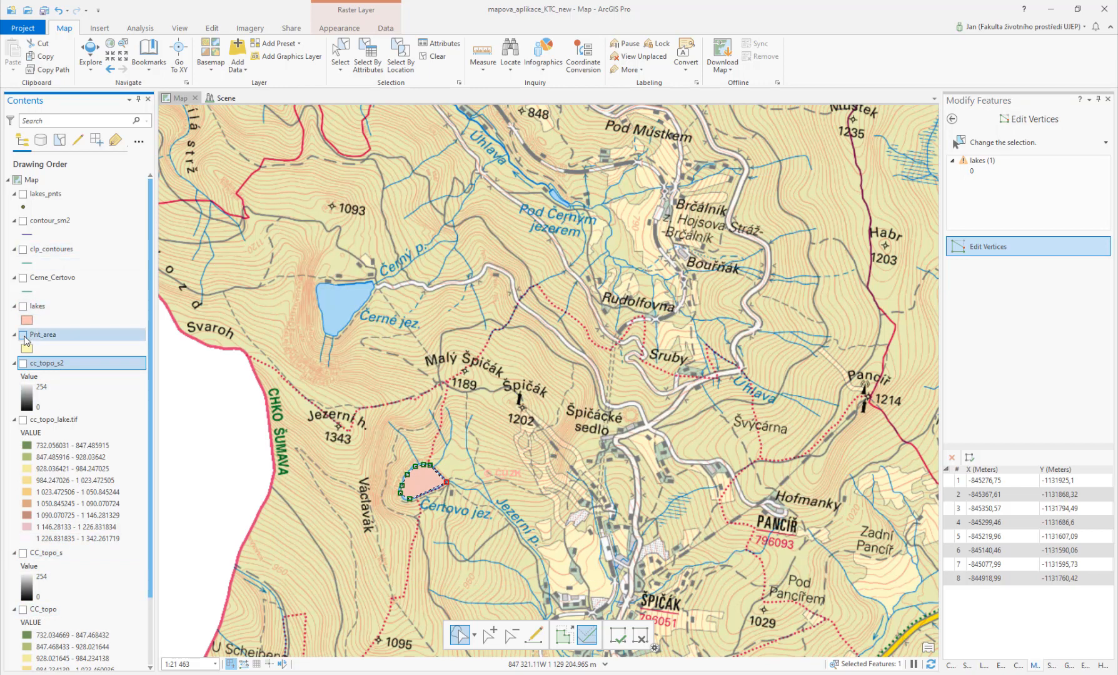
click(23, 336)
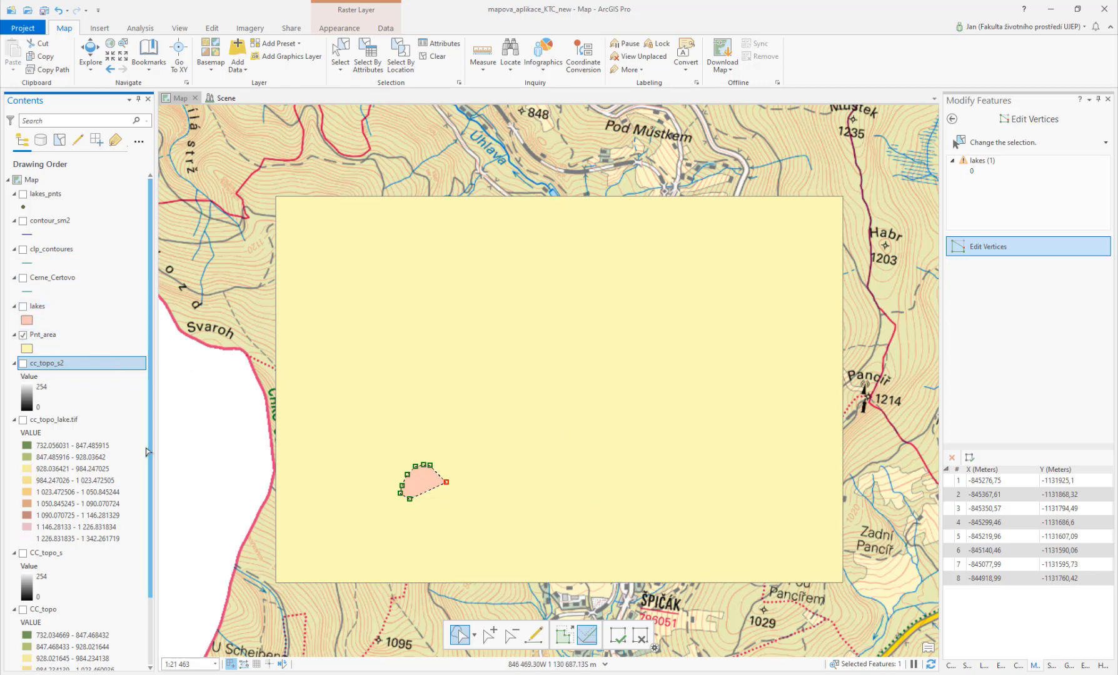
scroll(62, 481, down, 3)
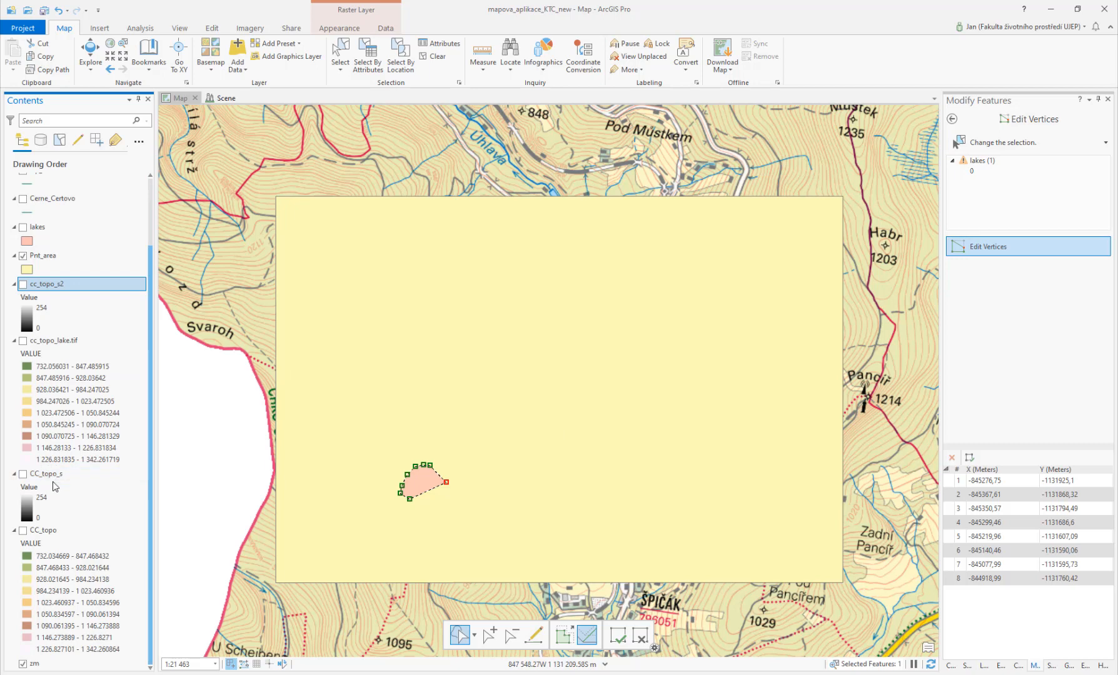
click(24, 664)
Step: Switch the basemap to Ortofoto ČR and hide the Pnt_area layer
click(208, 69)
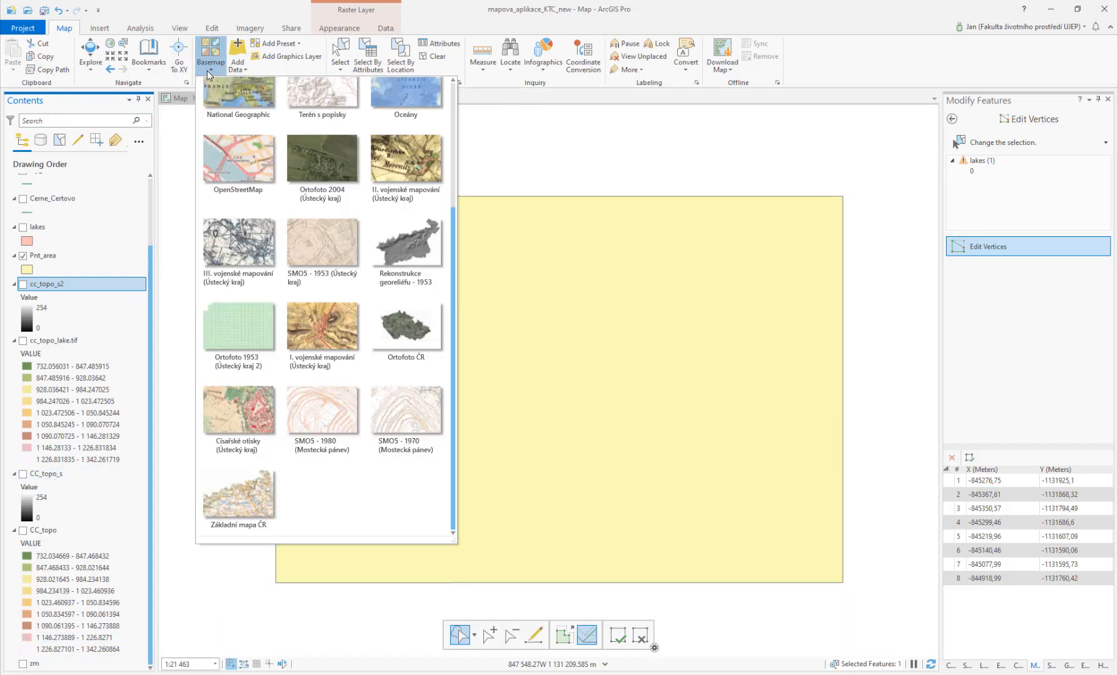
click(384, 296)
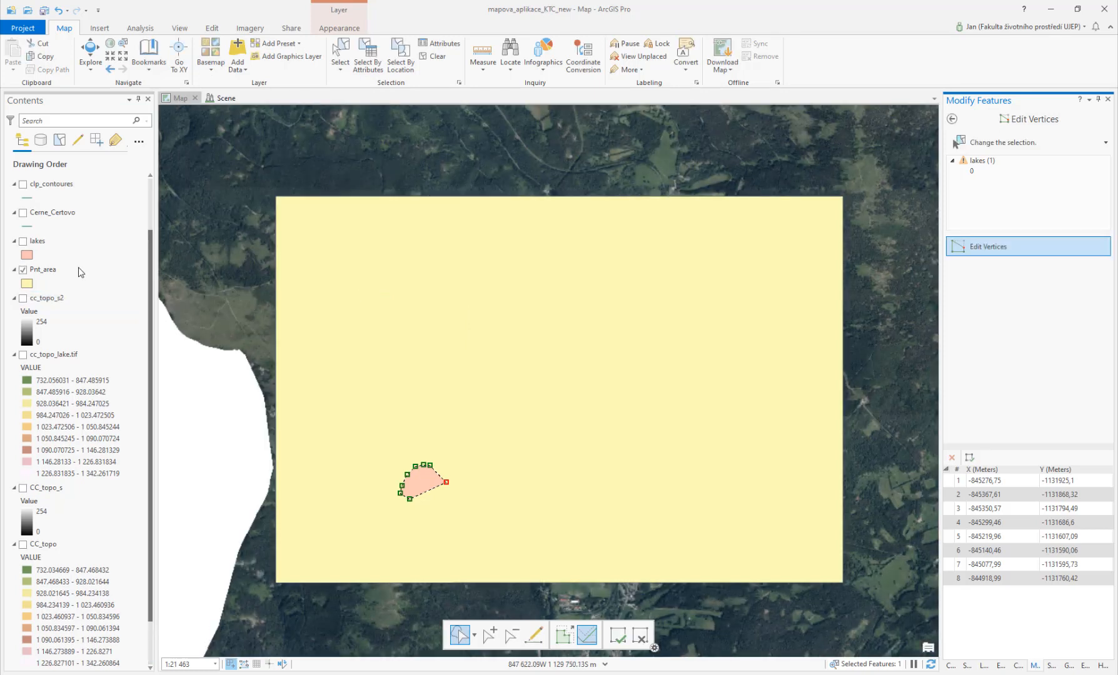
click(22, 269)
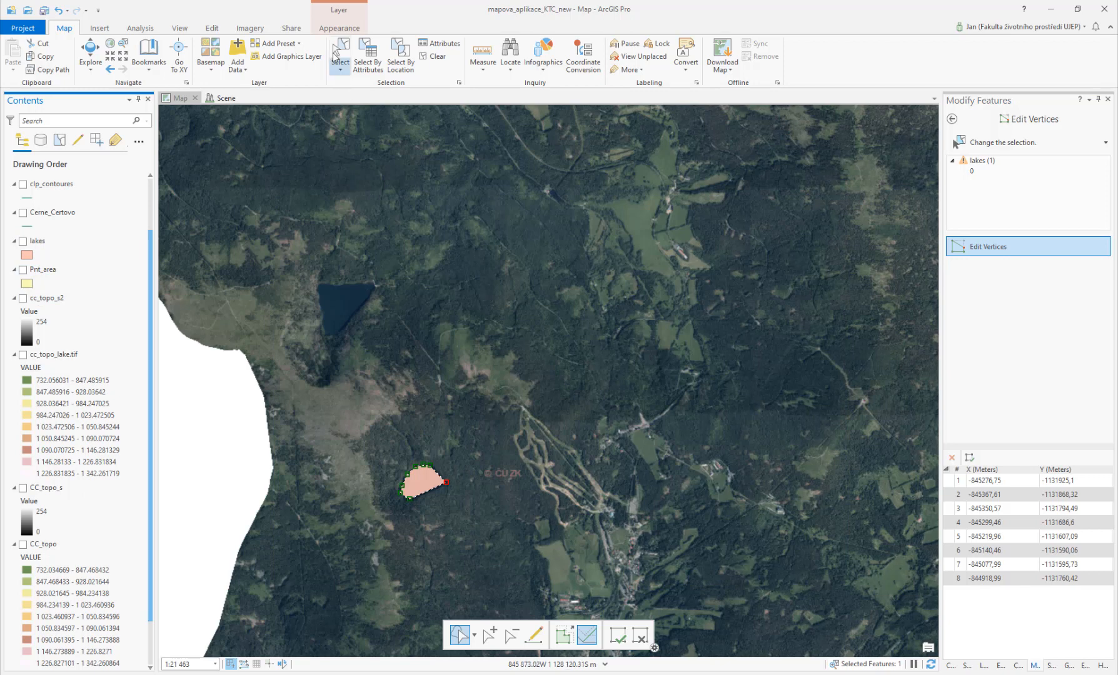
Step: Clear the selected lake polygon and hide the lakes layer to see the orthophoto
click(101, 29)
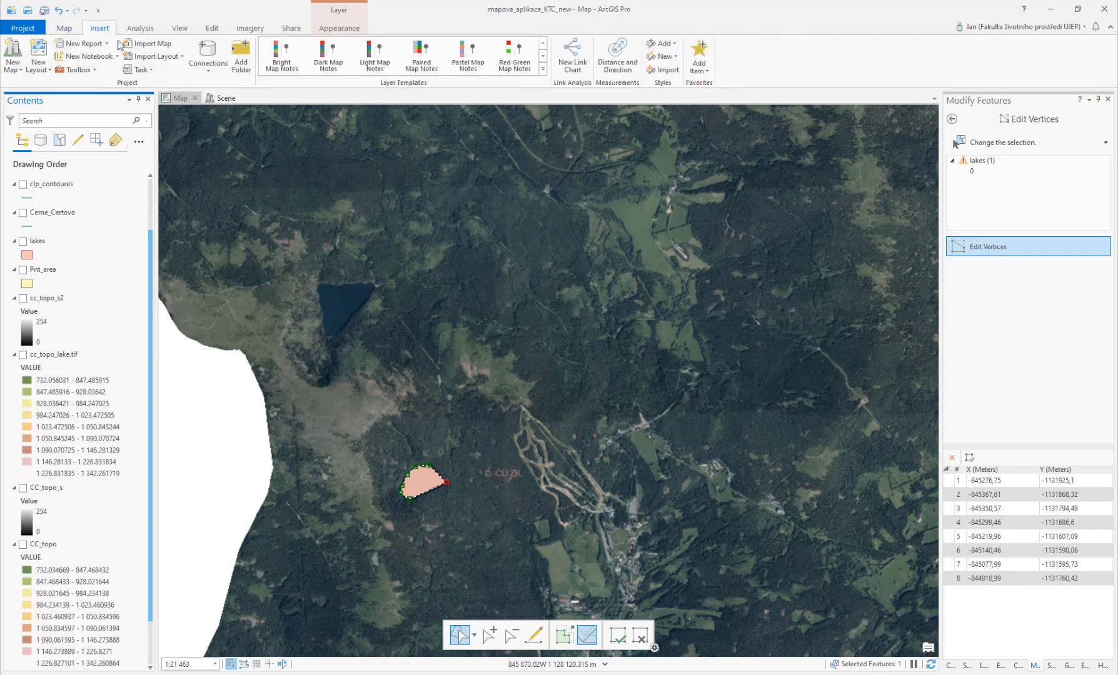
click(213, 29)
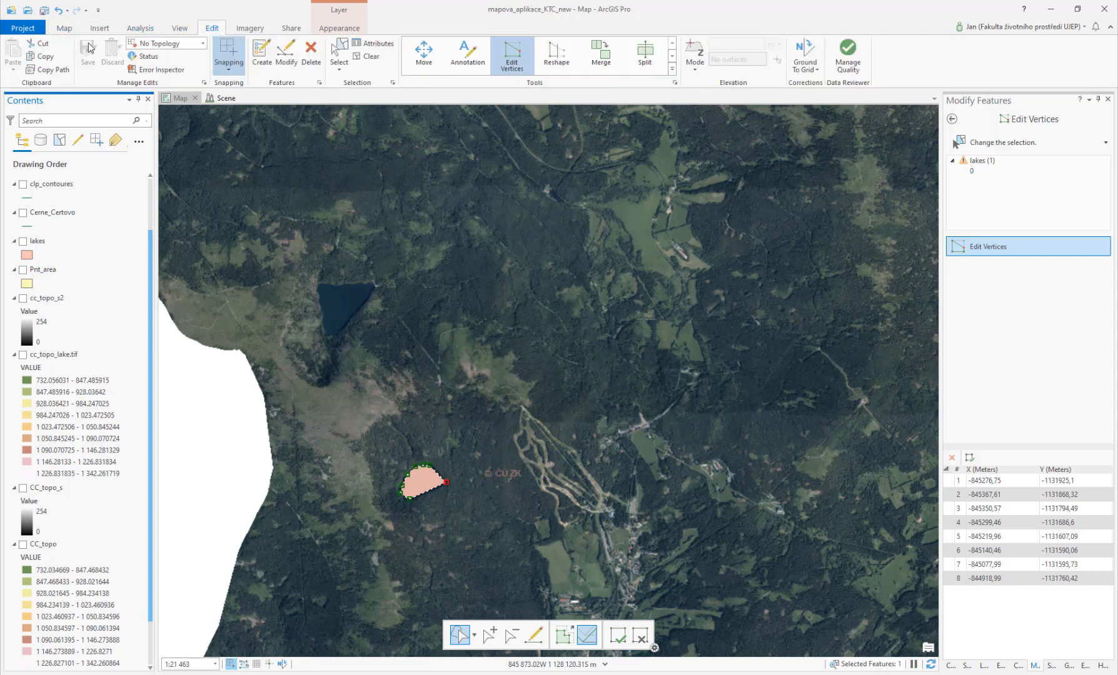
click(378, 237)
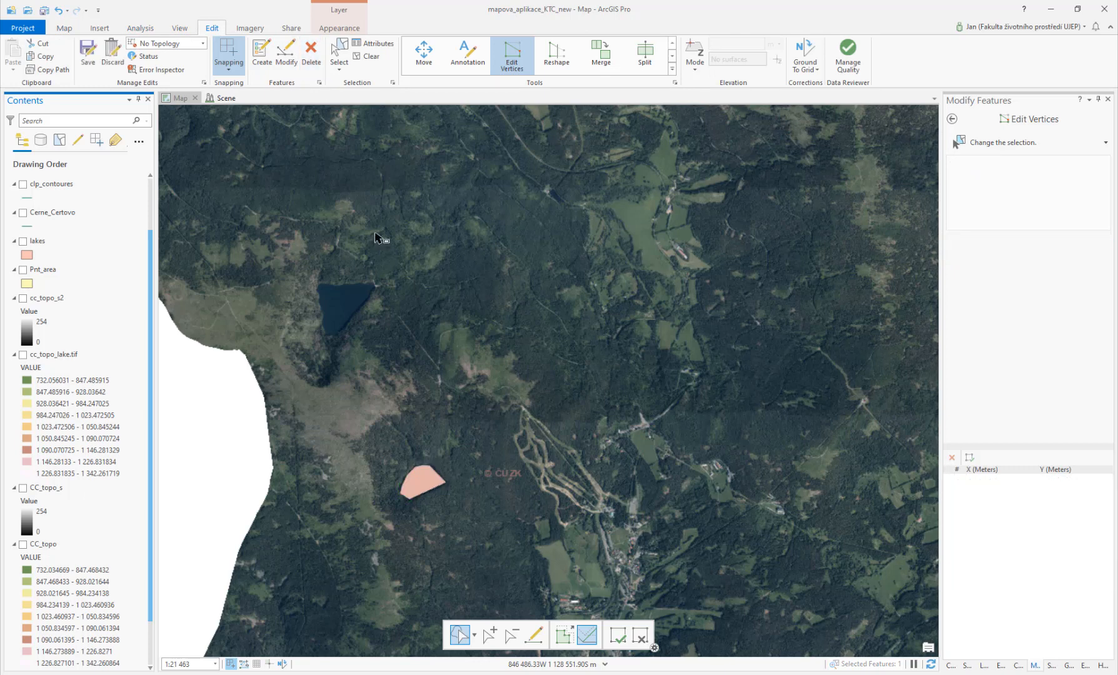
click(419, 435)
click(23, 241)
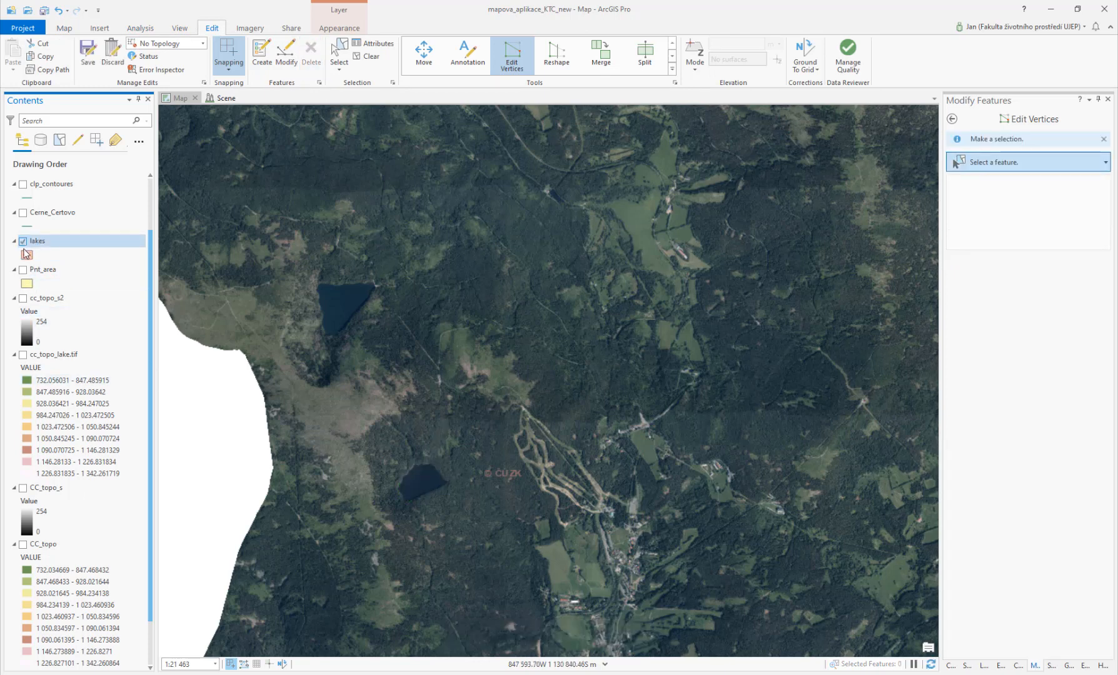
click(23, 240)
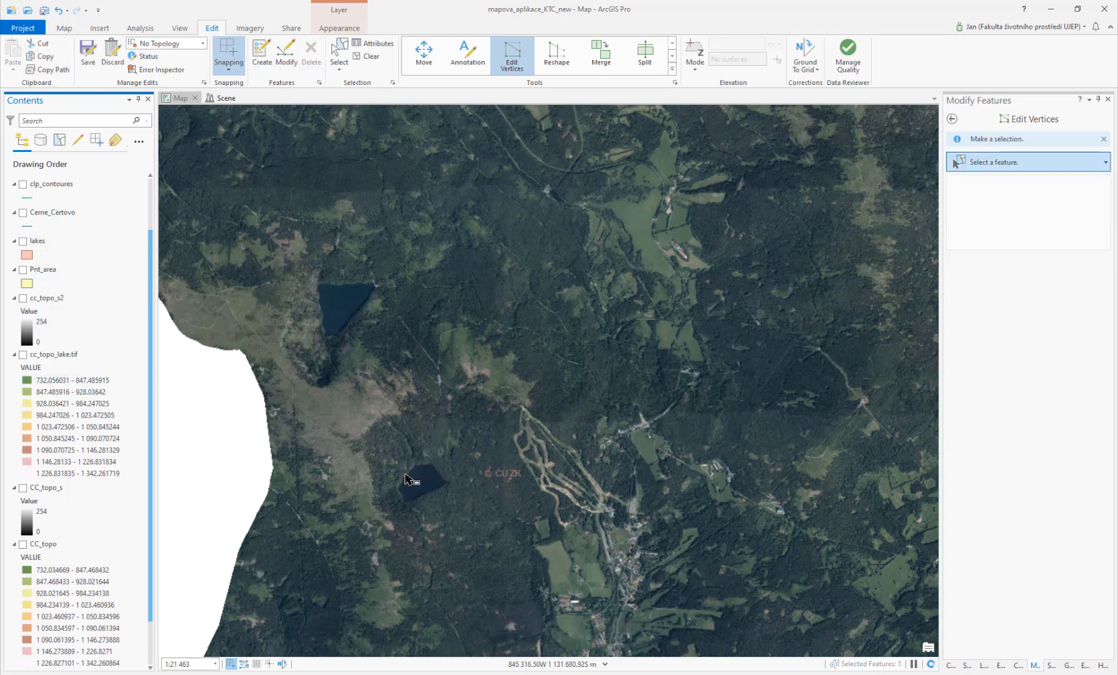
Step: Close the Modify Features pane and collapse the Geoprocessing pane to enlarge the map view
scroll(519, 464, up, 2)
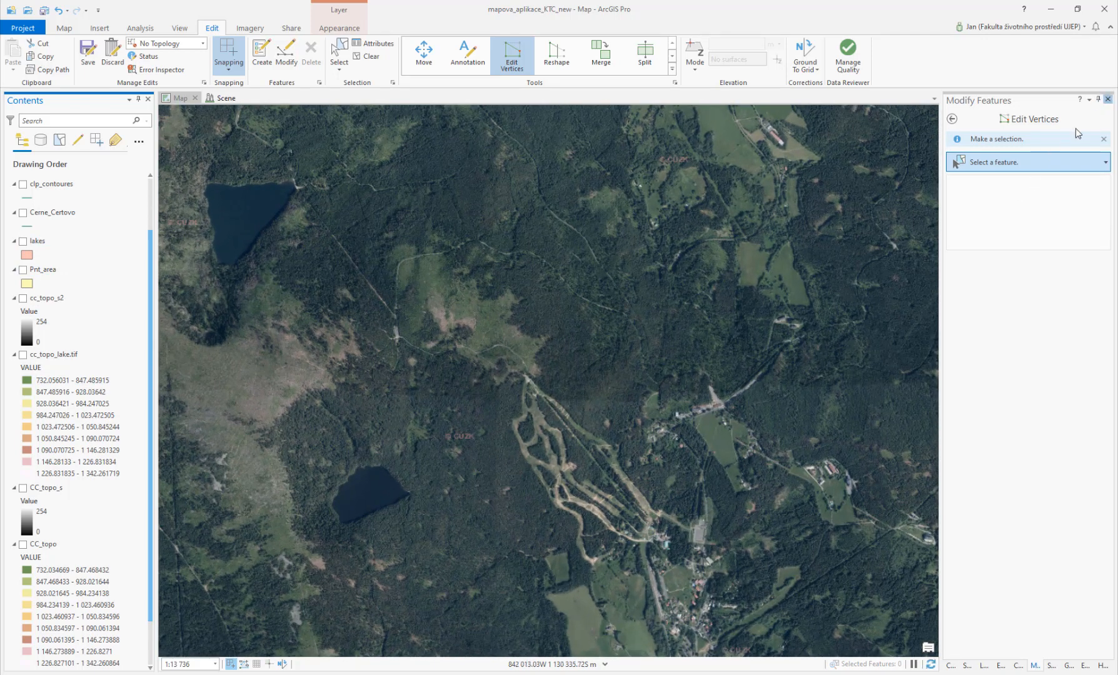
click(1107, 100)
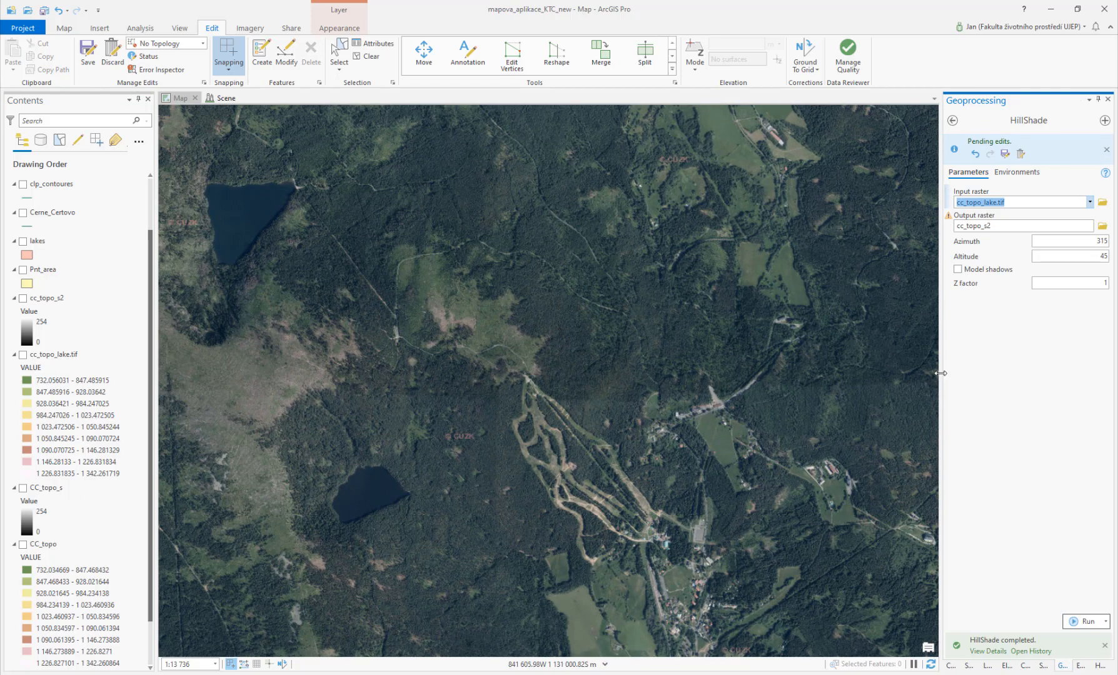
drag(941, 374, 1091, 374)
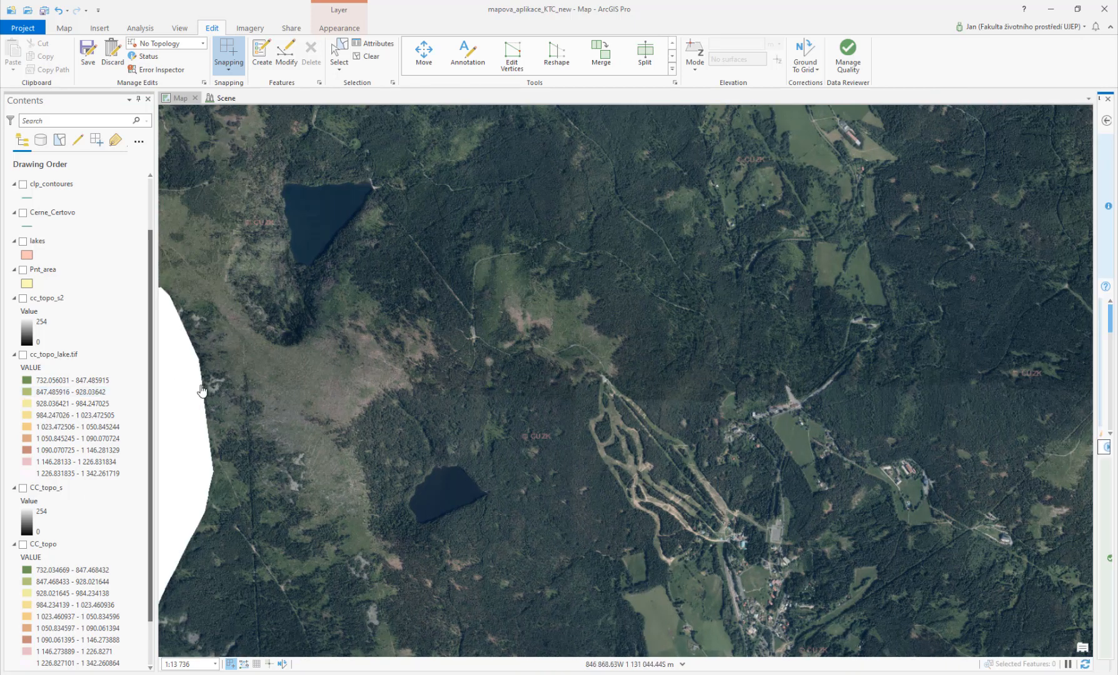
drag(423, 399, 398, 421)
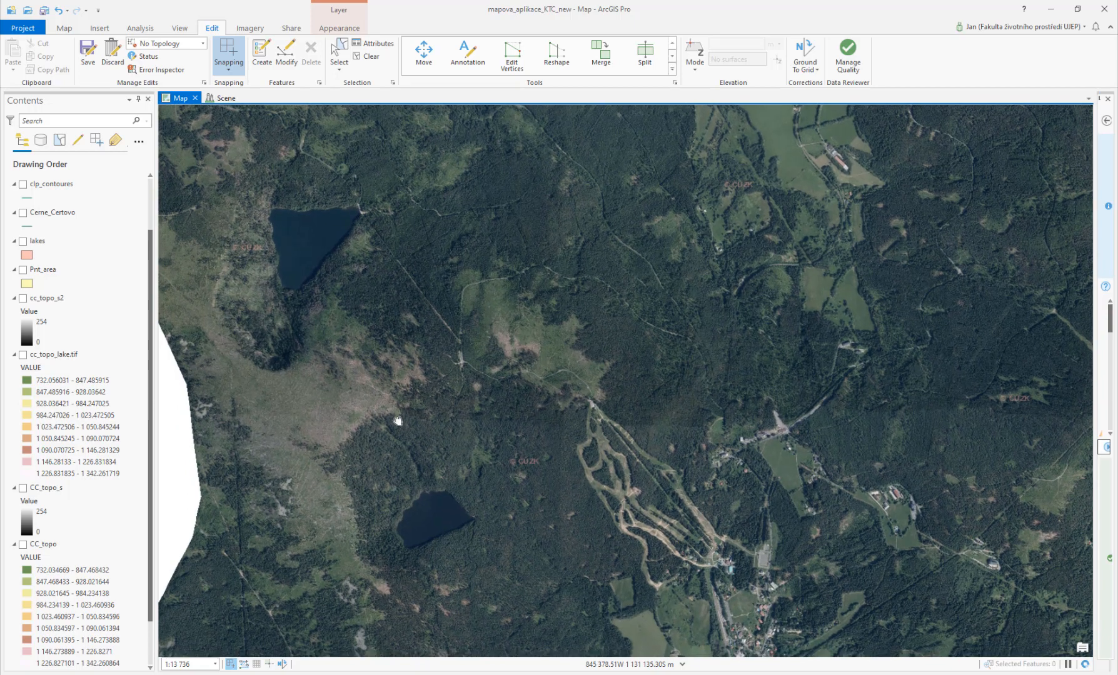
Step: Try to open the Export Map pane for the current map
click(292, 28)
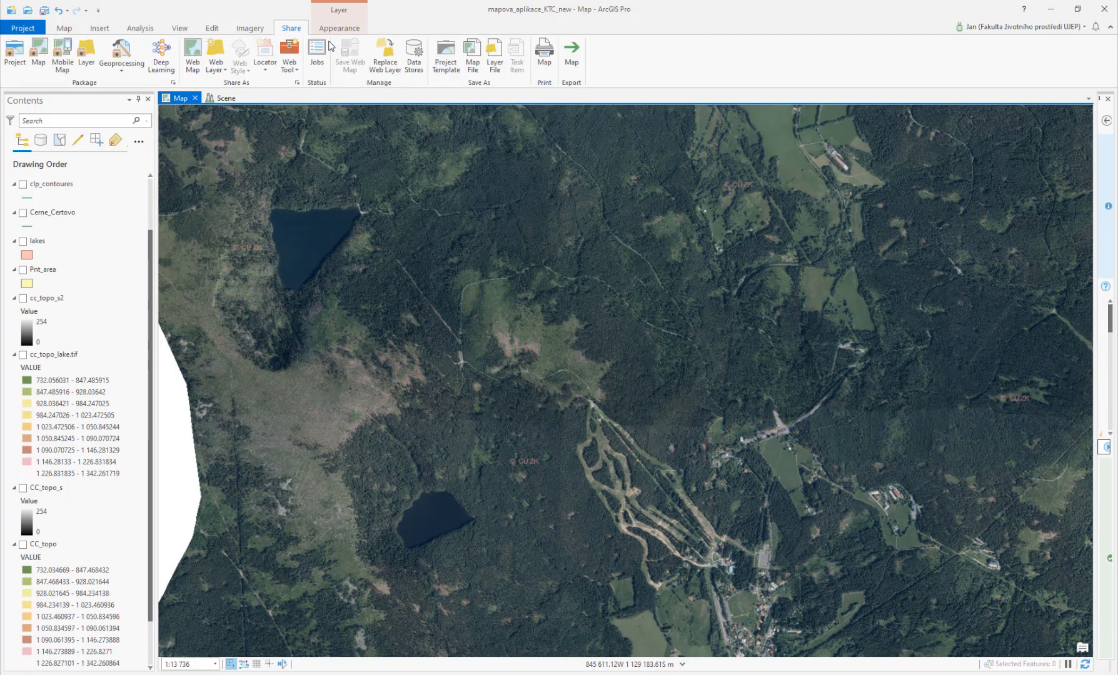
click(572, 55)
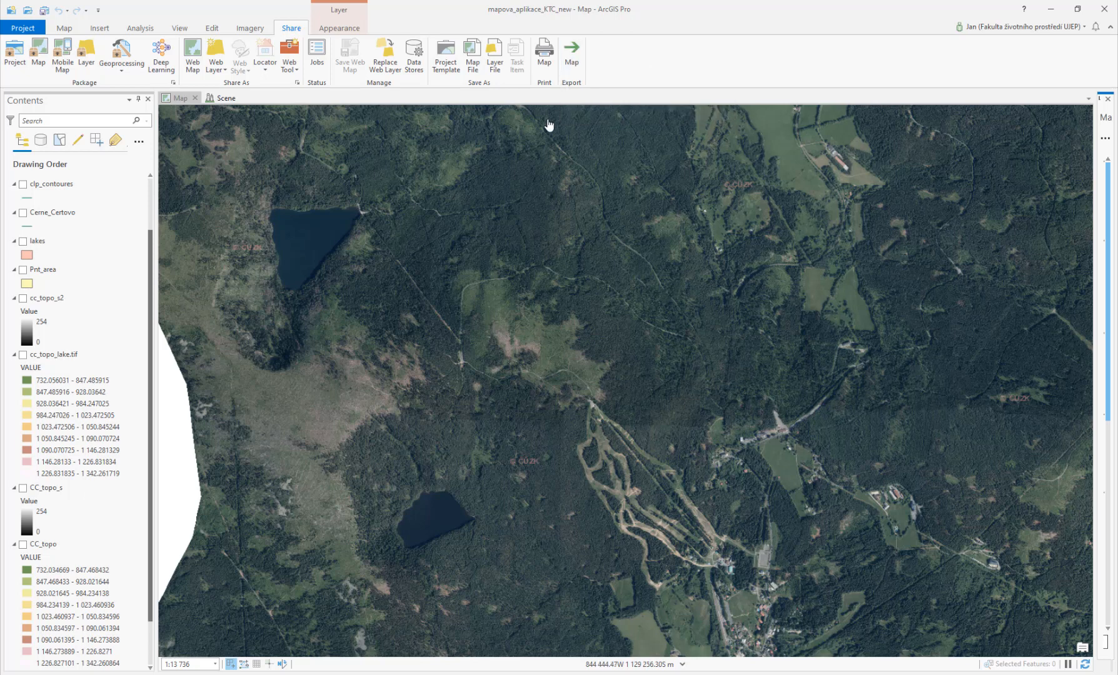
click(334, 33)
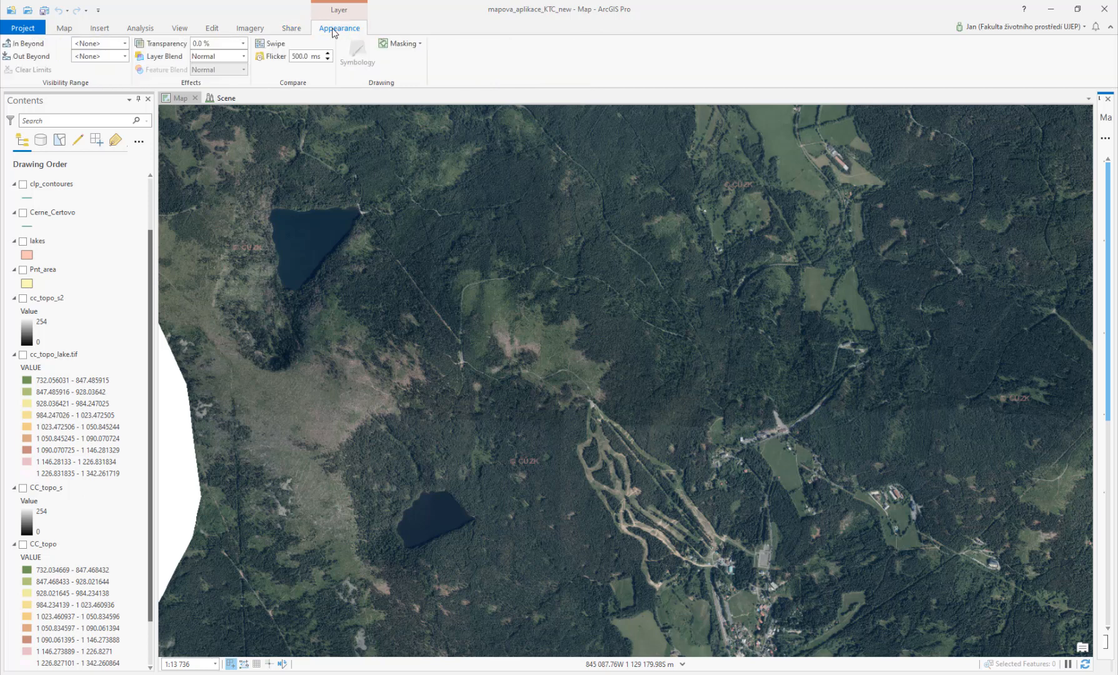
click(292, 30)
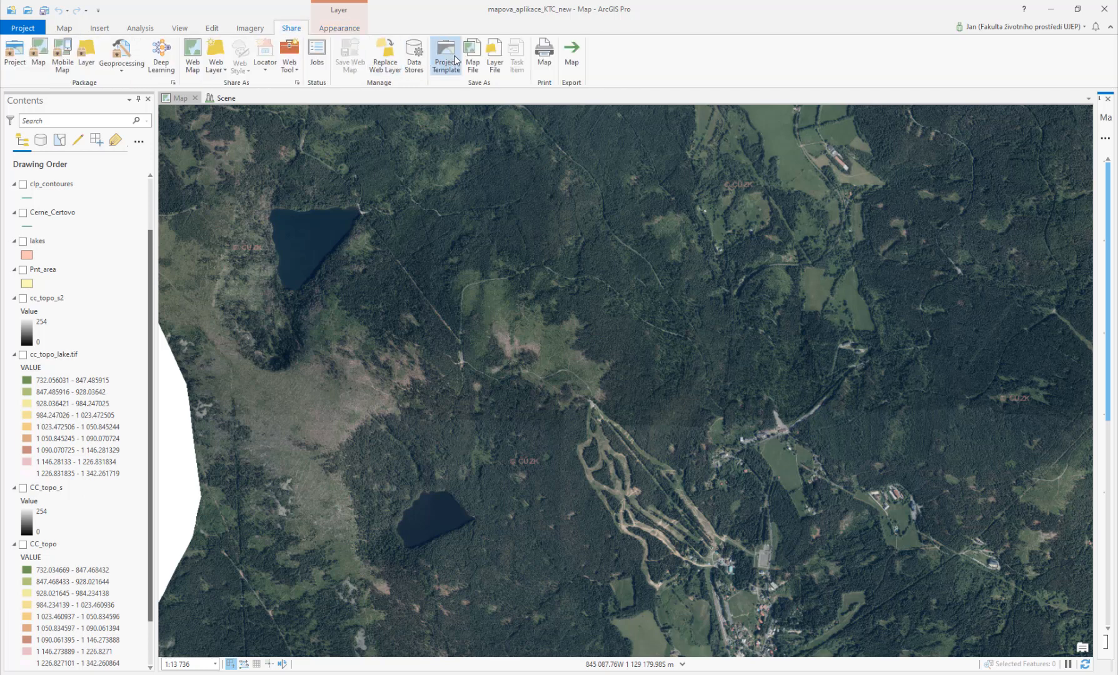
click(572, 60)
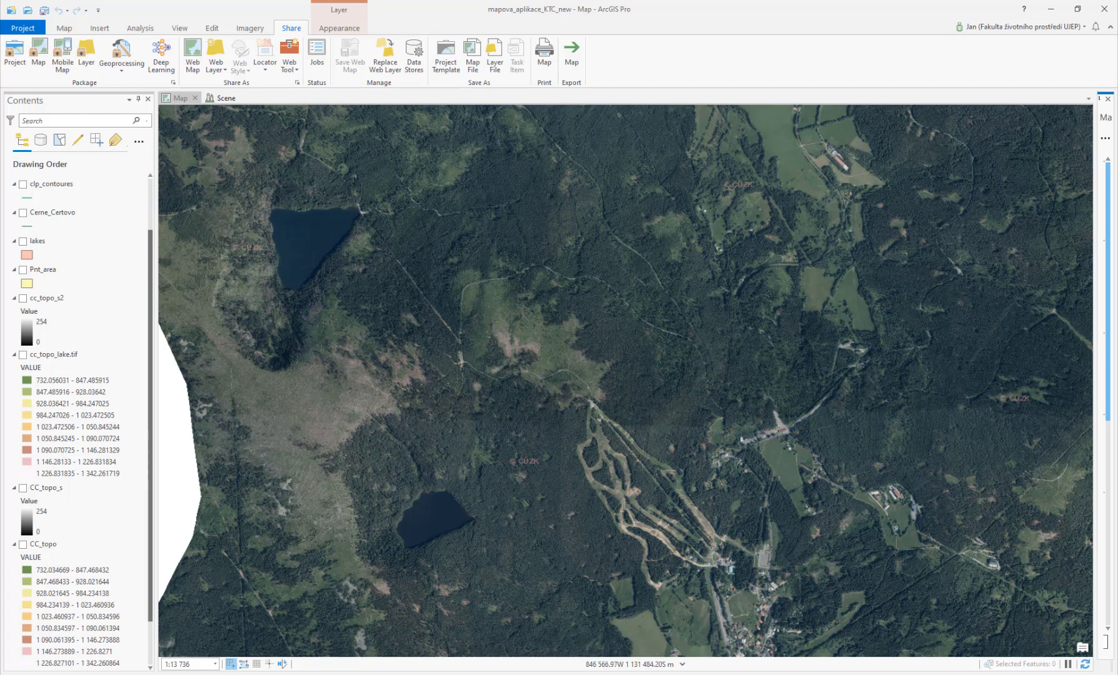
click(65, 28)
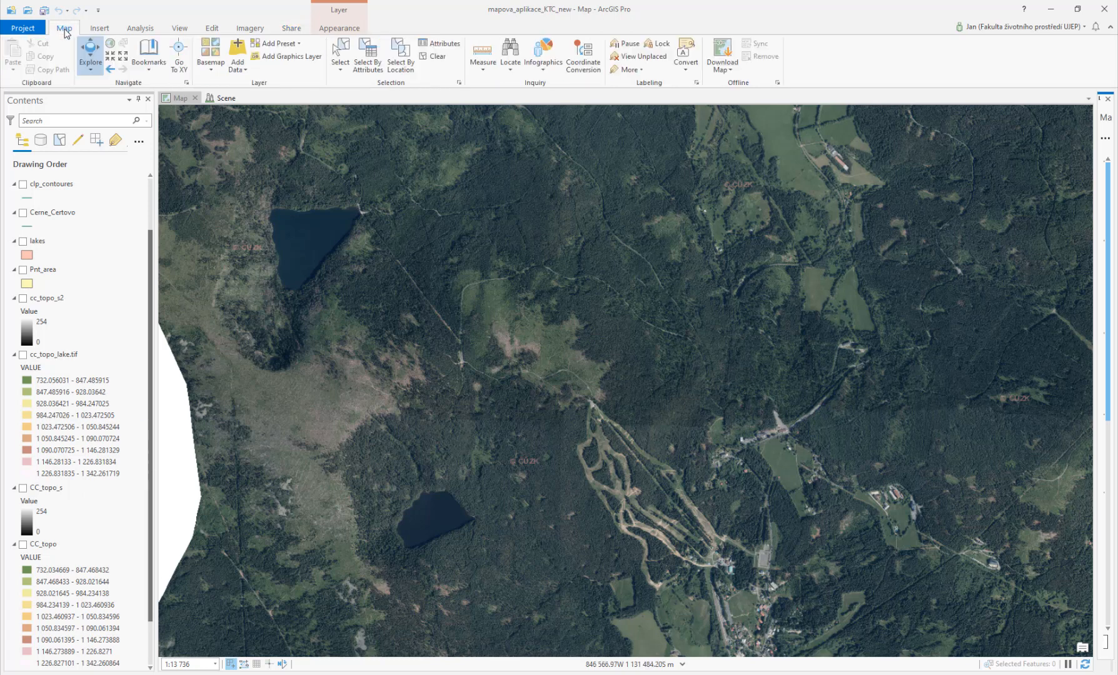
click(96, 31)
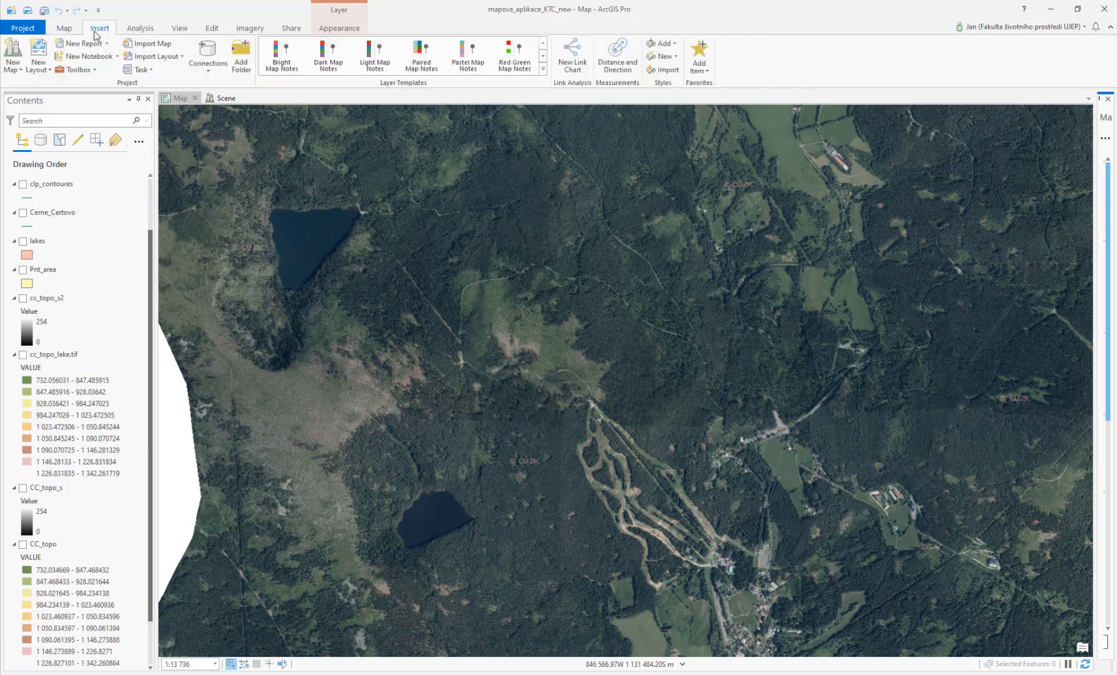
click(179, 99)
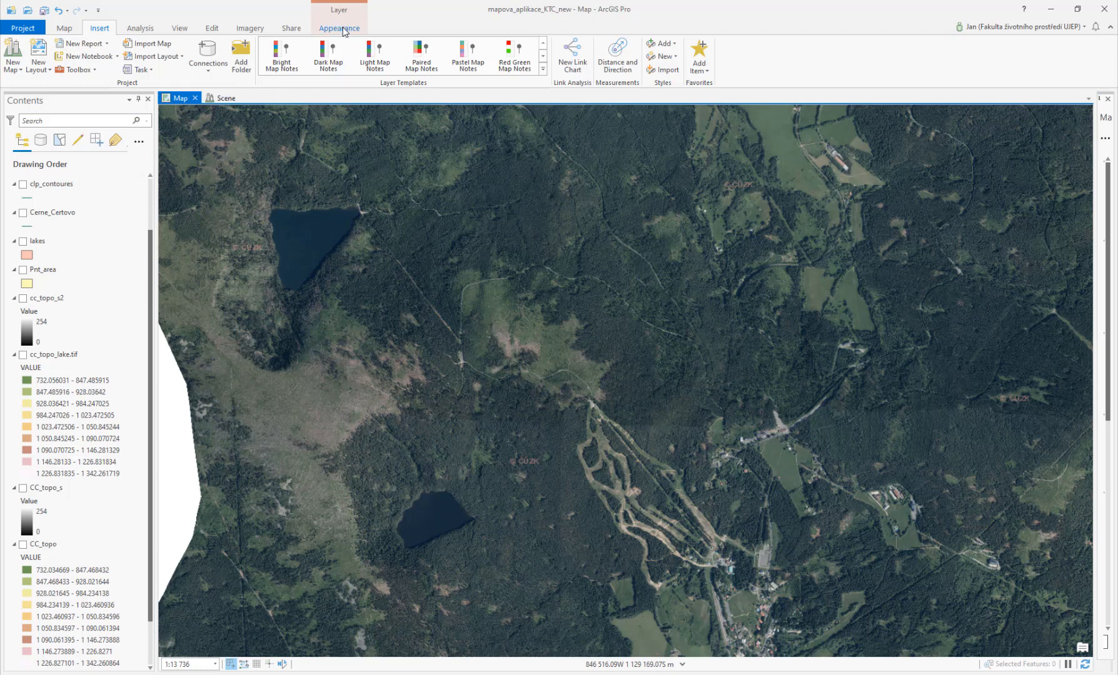
click(288, 28)
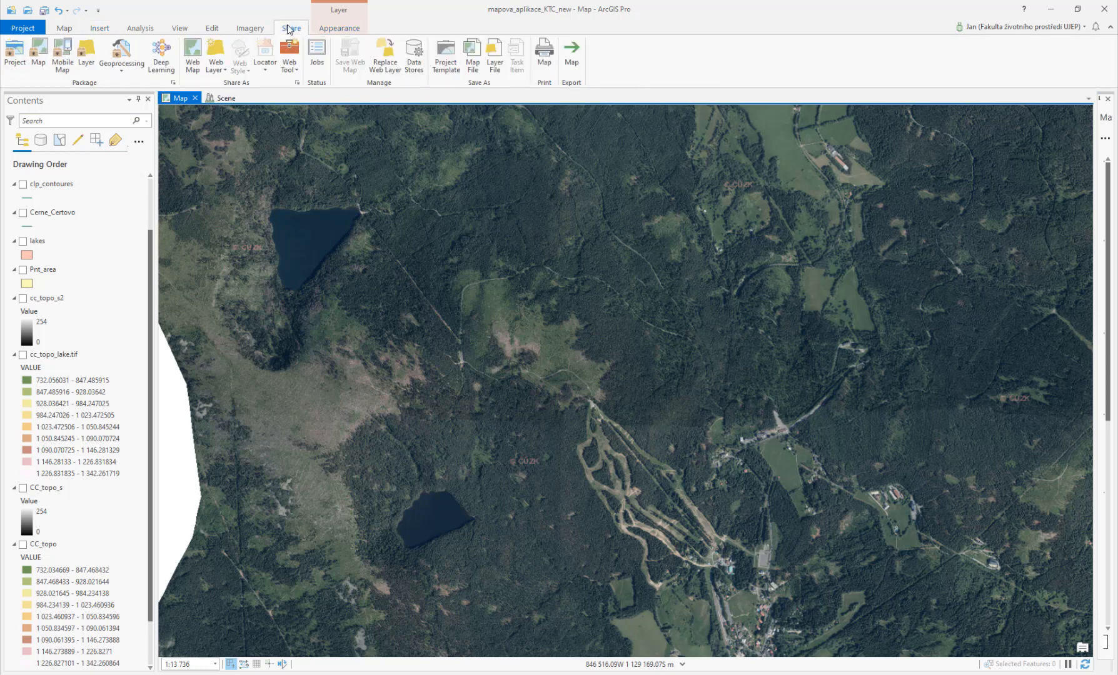
click(576, 50)
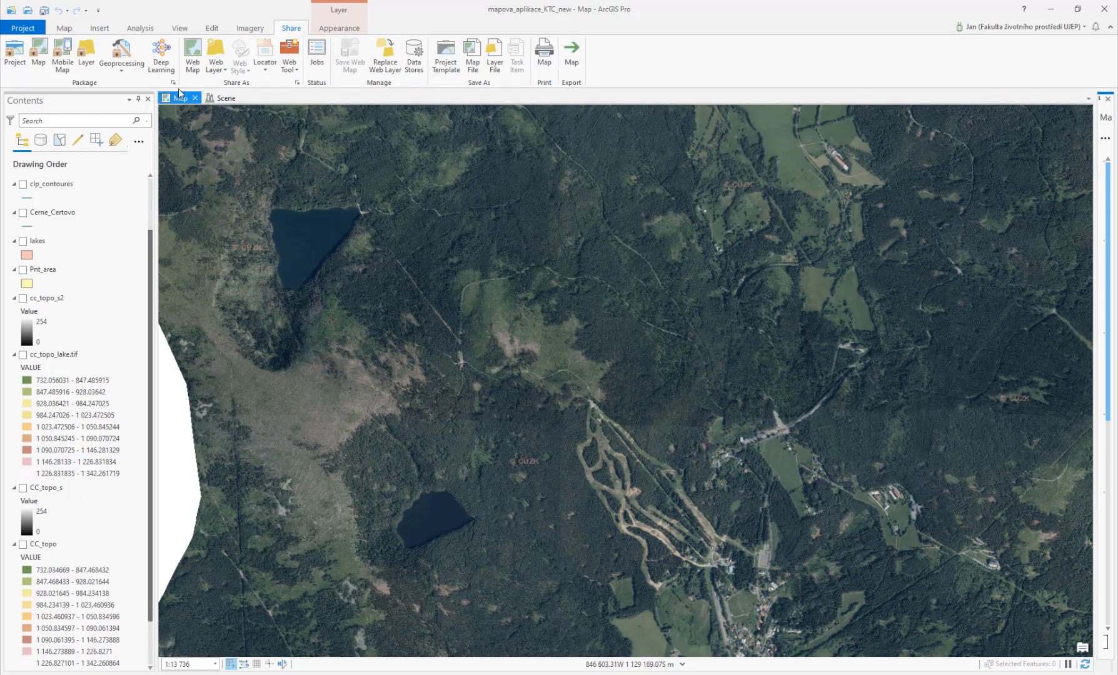
click(65, 28)
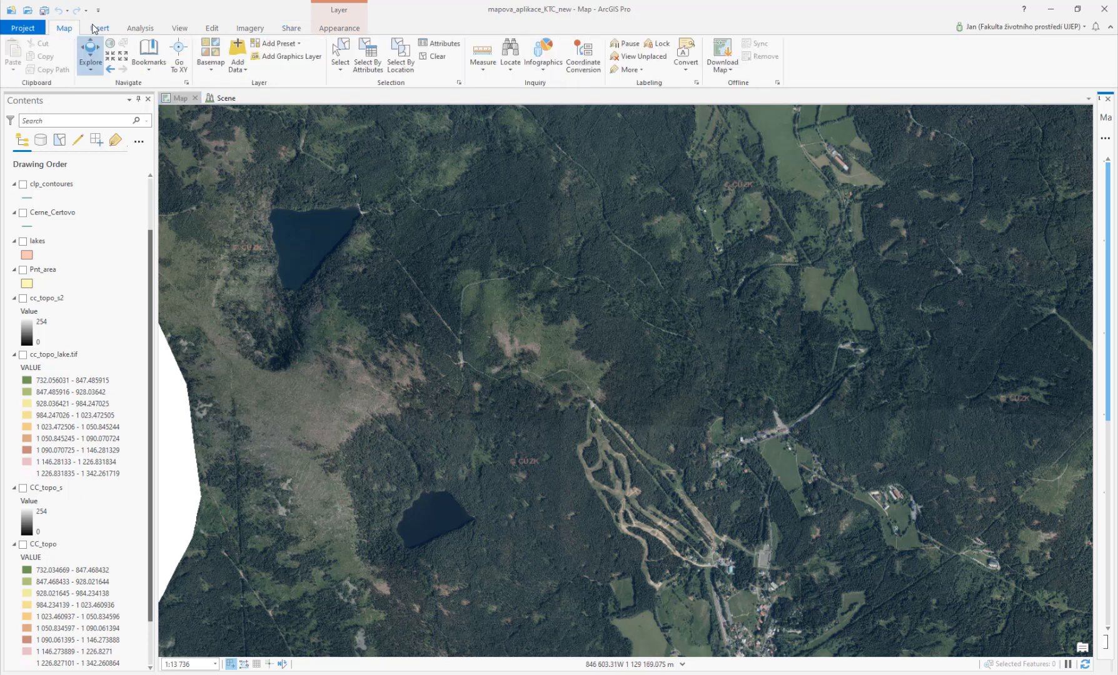
Step: Create a new empty map
click(94, 28)
click(13, 67)
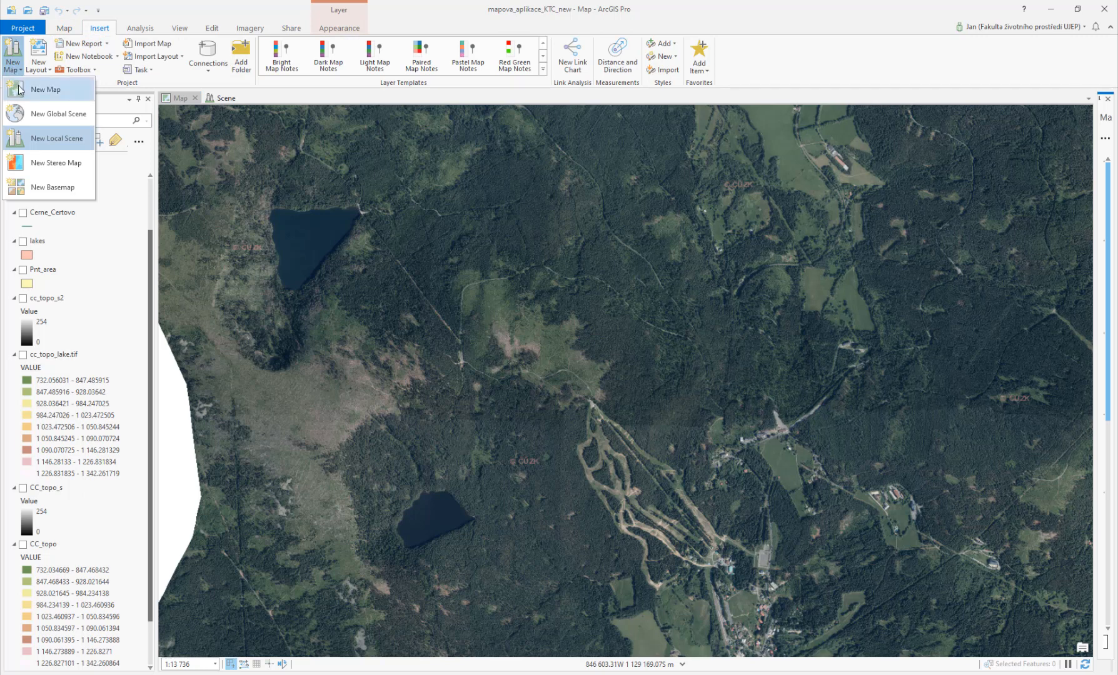
click(19, 89)
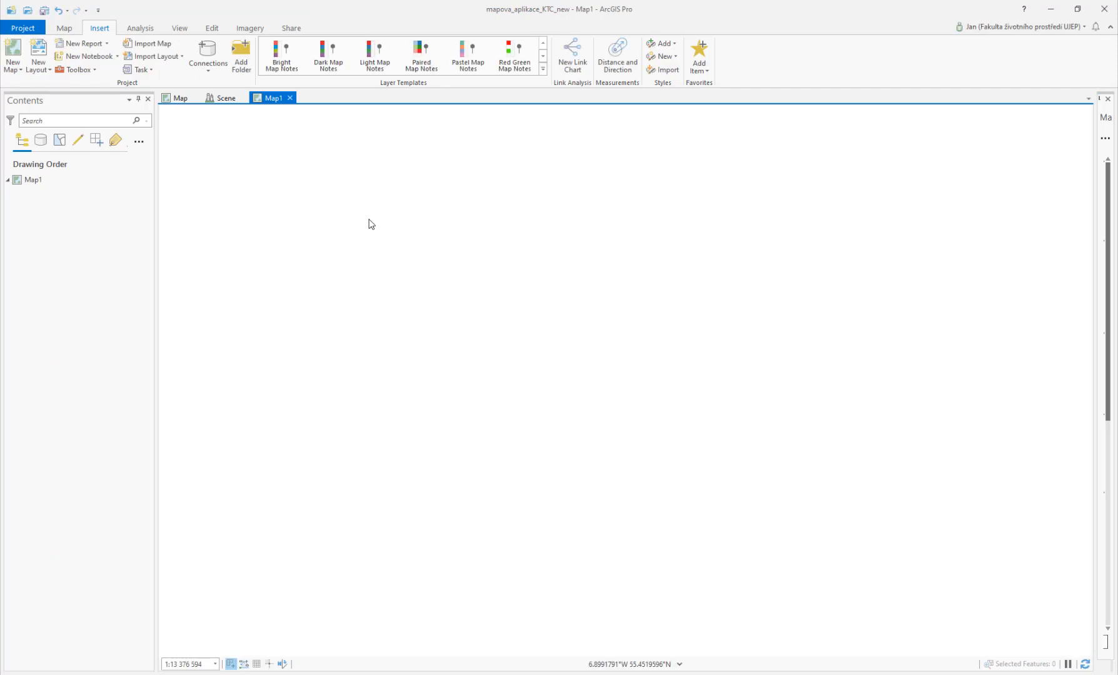
Step: Set the new map's basemap to Ortofoto ČR
click(208, 70)
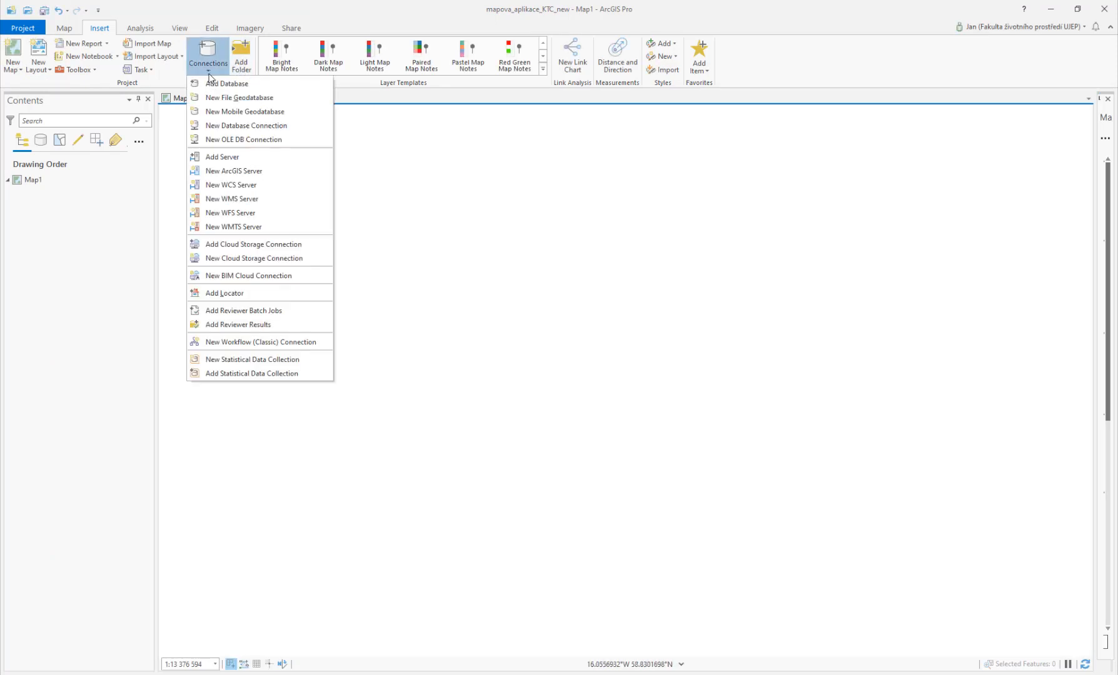
click(209, 74)
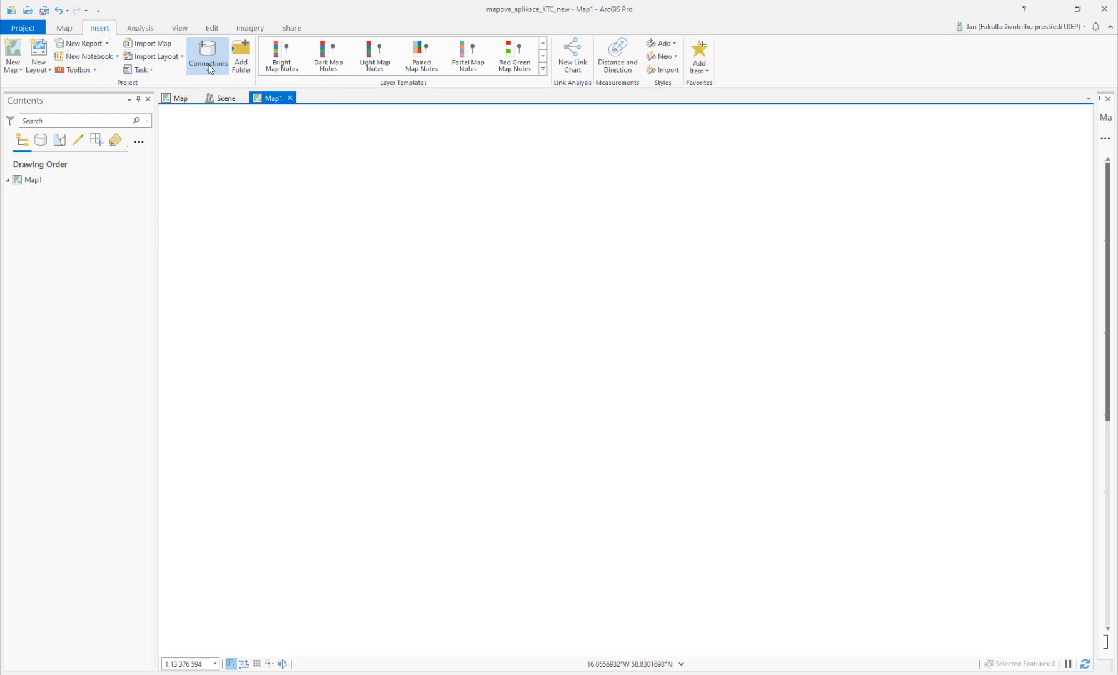
click(64, 29)
click(211, 70)
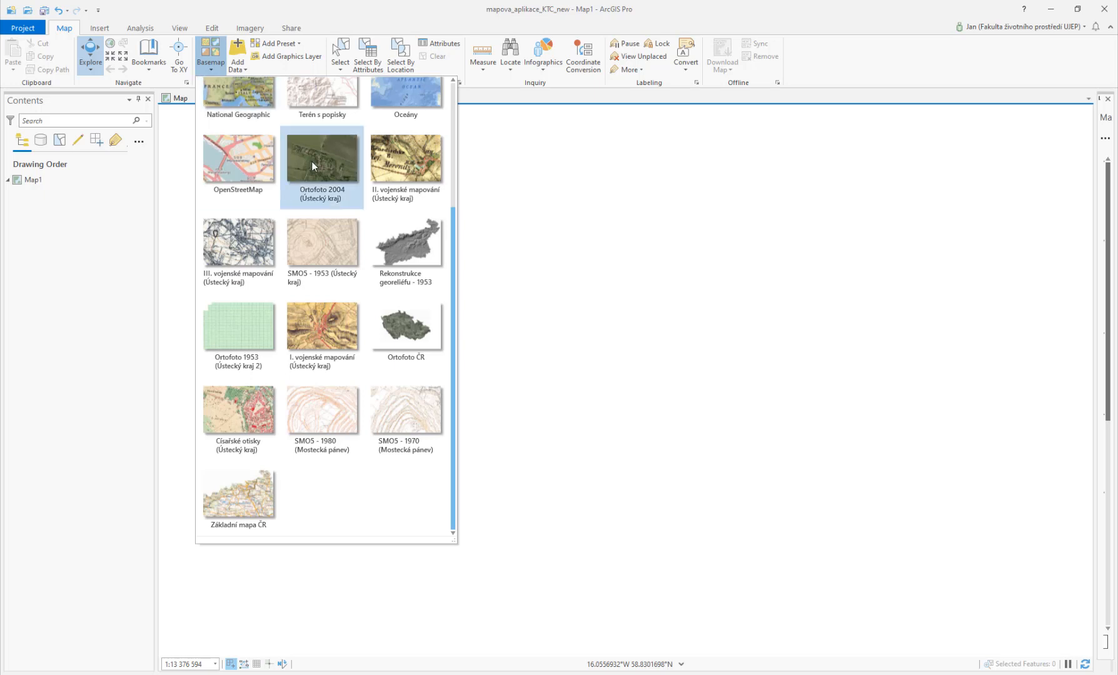
click(415, 340)
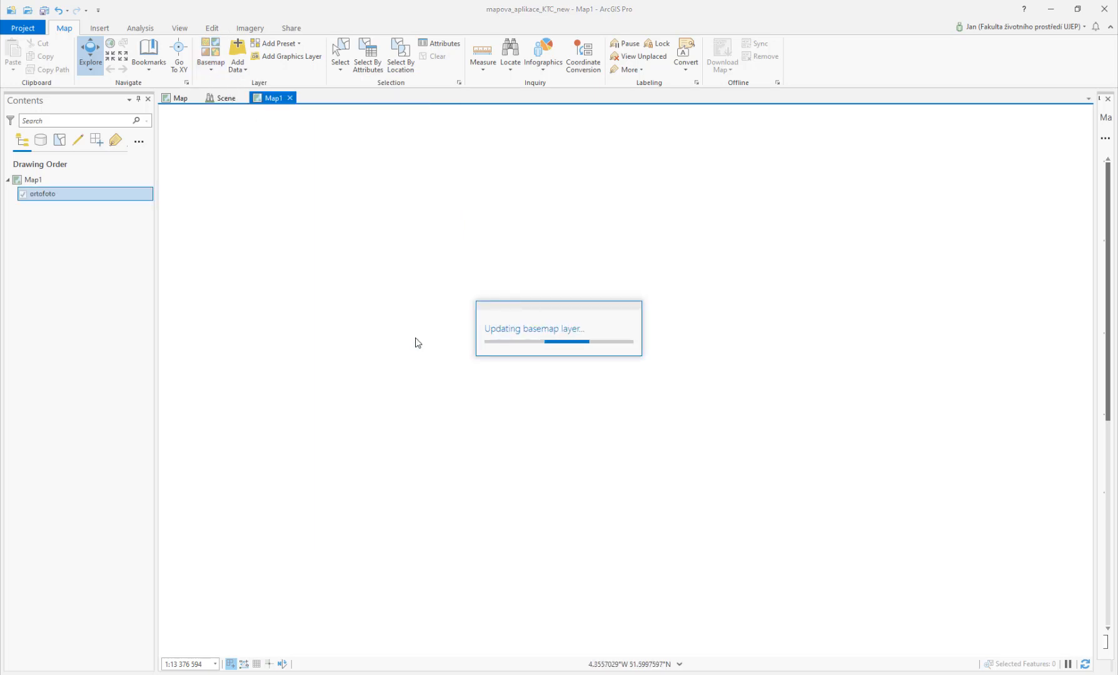
Step: Set Map1's coordinate system to S-JTSK Krovak EastNorth from the favorites
drag(707, 375, 442, 351)
right_click(33, 179)
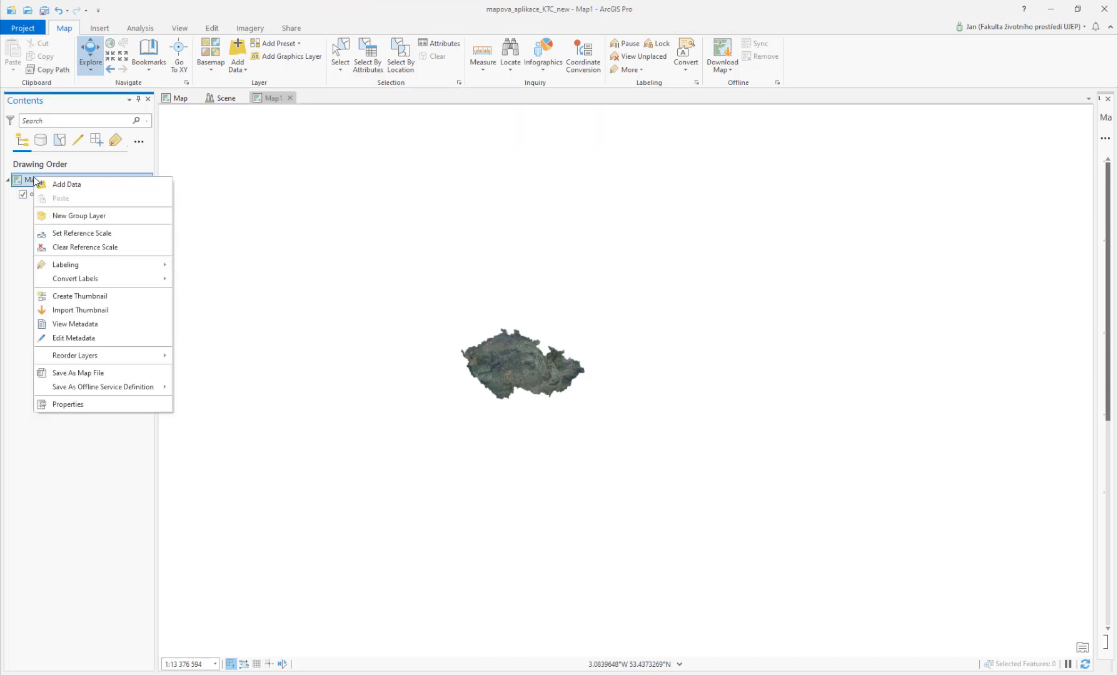
click(98, 403)
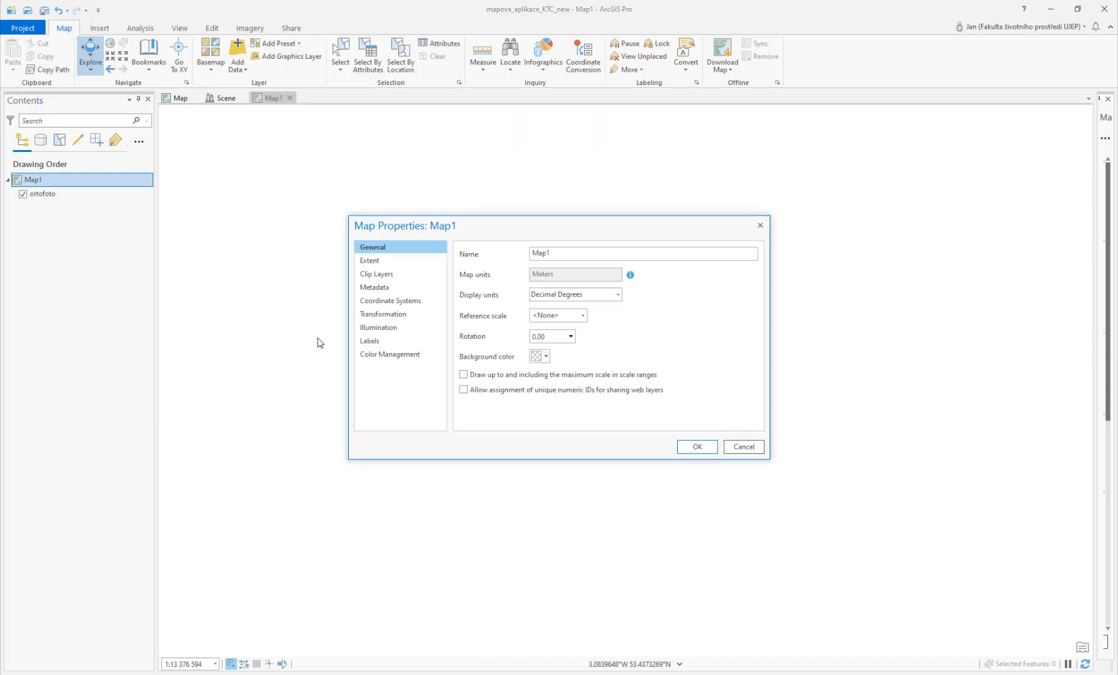
click(400, 303)
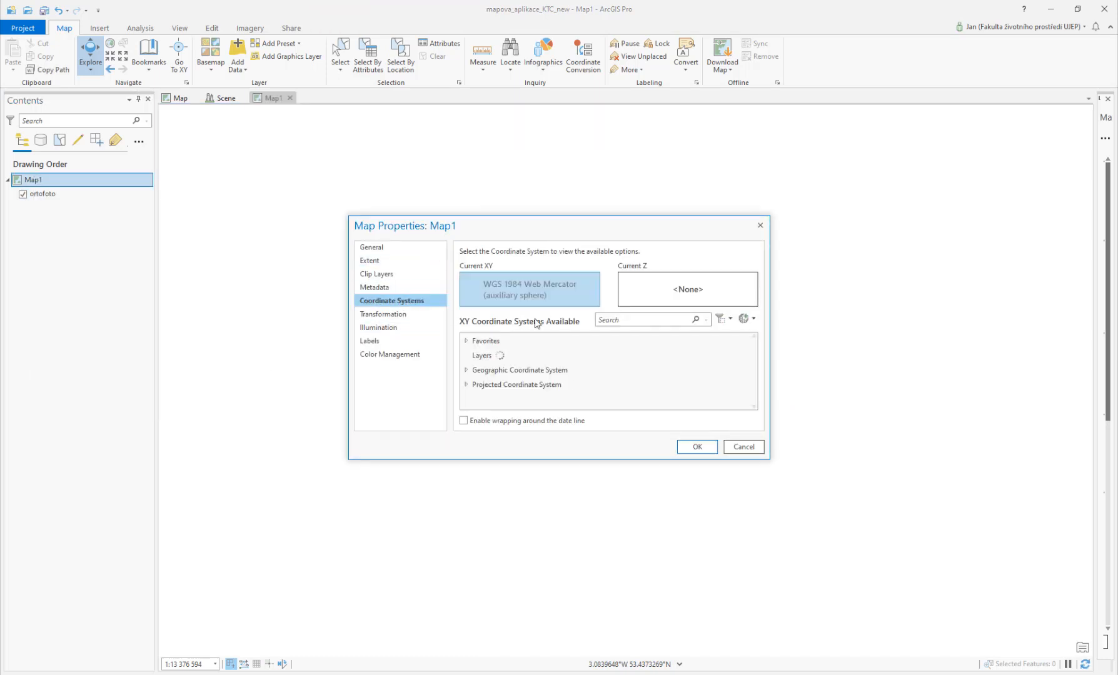
click(470, 344)
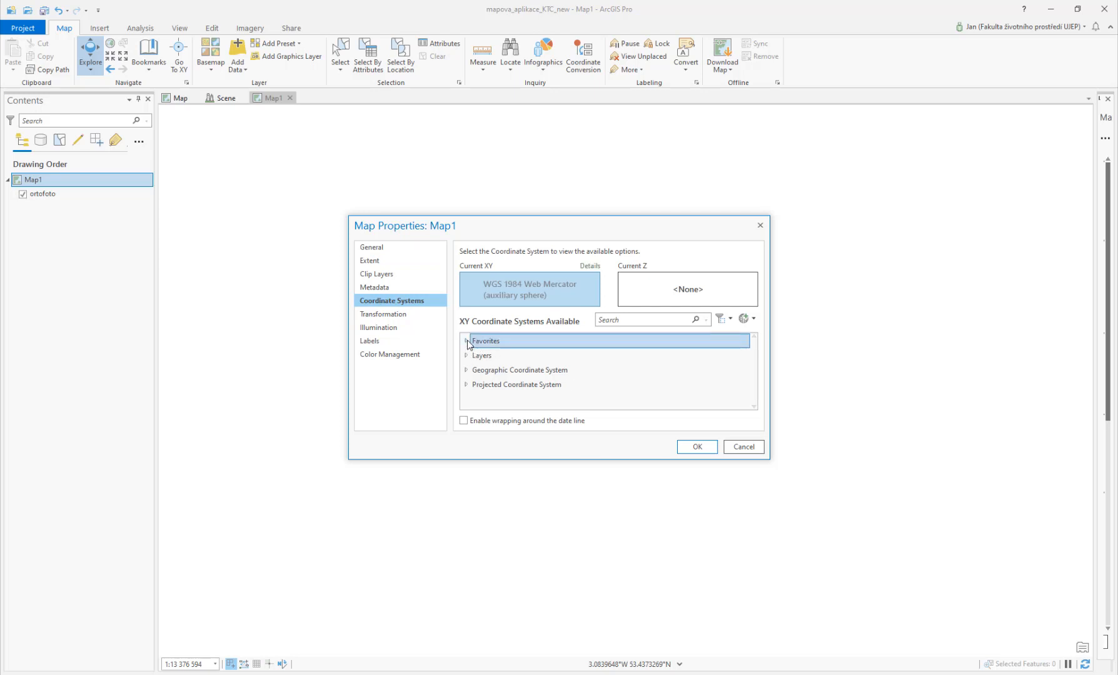
click(467, 341)
click(528, 371)
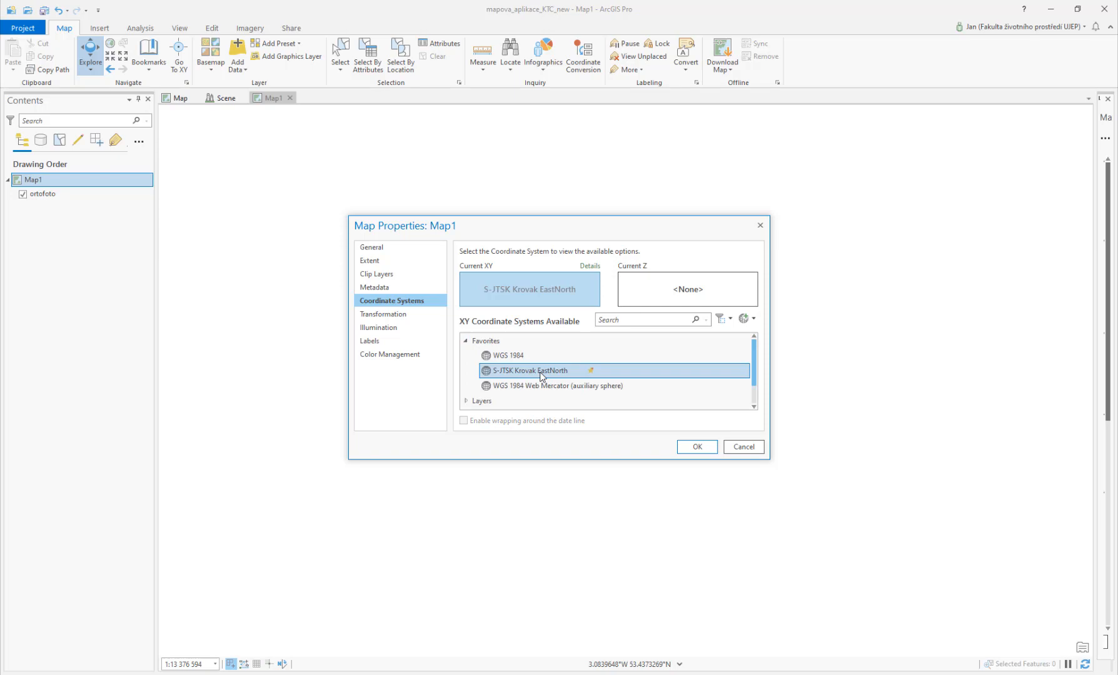
click(697, 446)
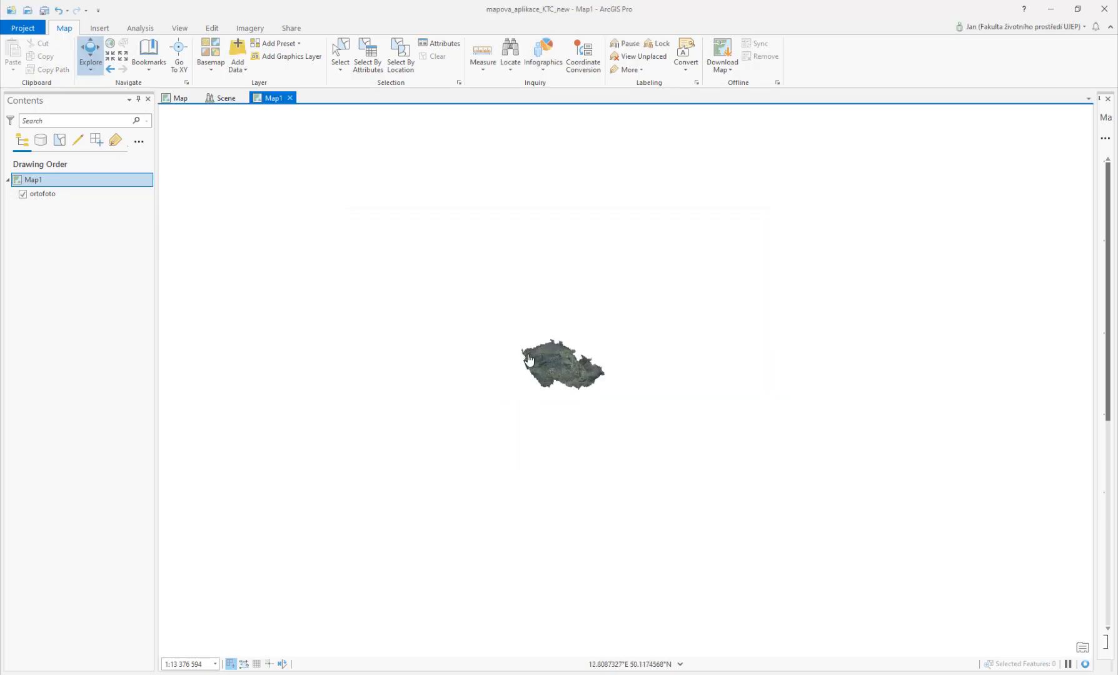
Step: Zoom Map1 to the two lakes area and open the Export Map pane
scroll(528, 360, up, 3)
scroll(546, 417, up, 4)
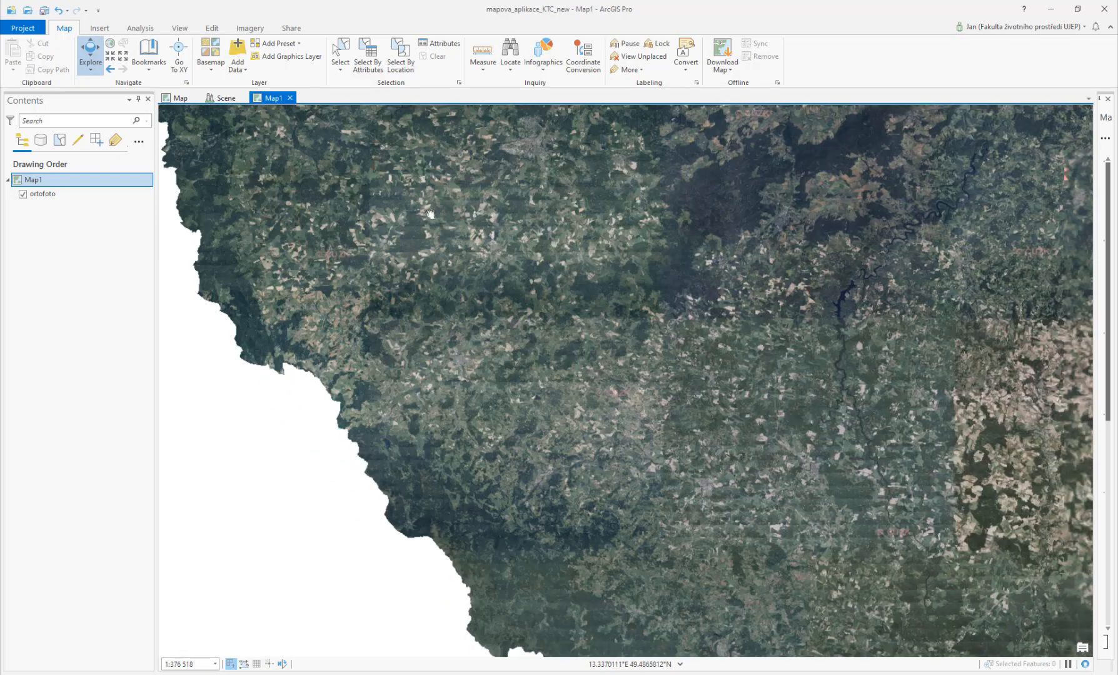
scroll(434, 406, up, 3)
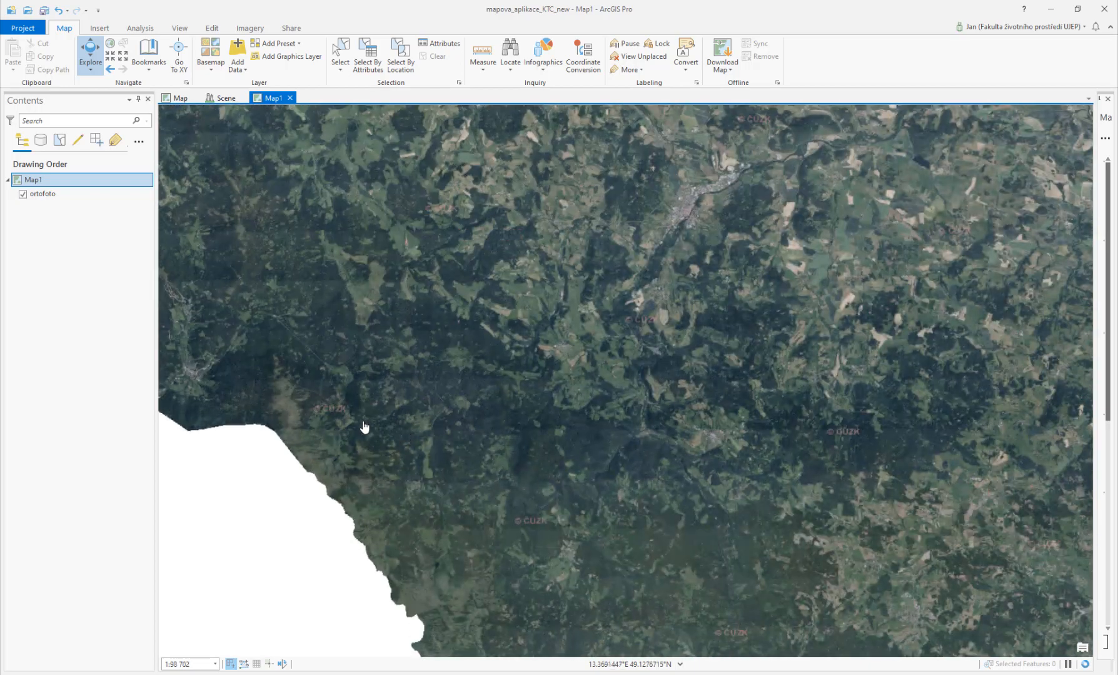
drag(302, 403, 478, 414)
drag(303, 297, 377, 395)
scroll(383, 406, up, 3)
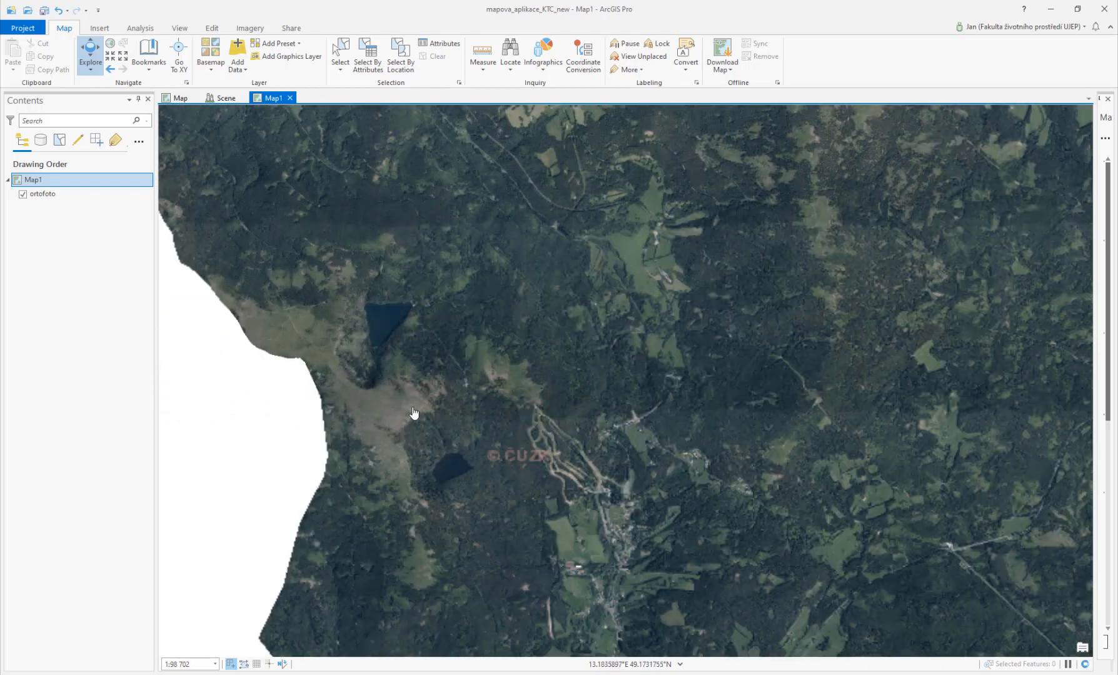
drag(445, 429, 436, 398)
scroll(347, 429, up, 1)
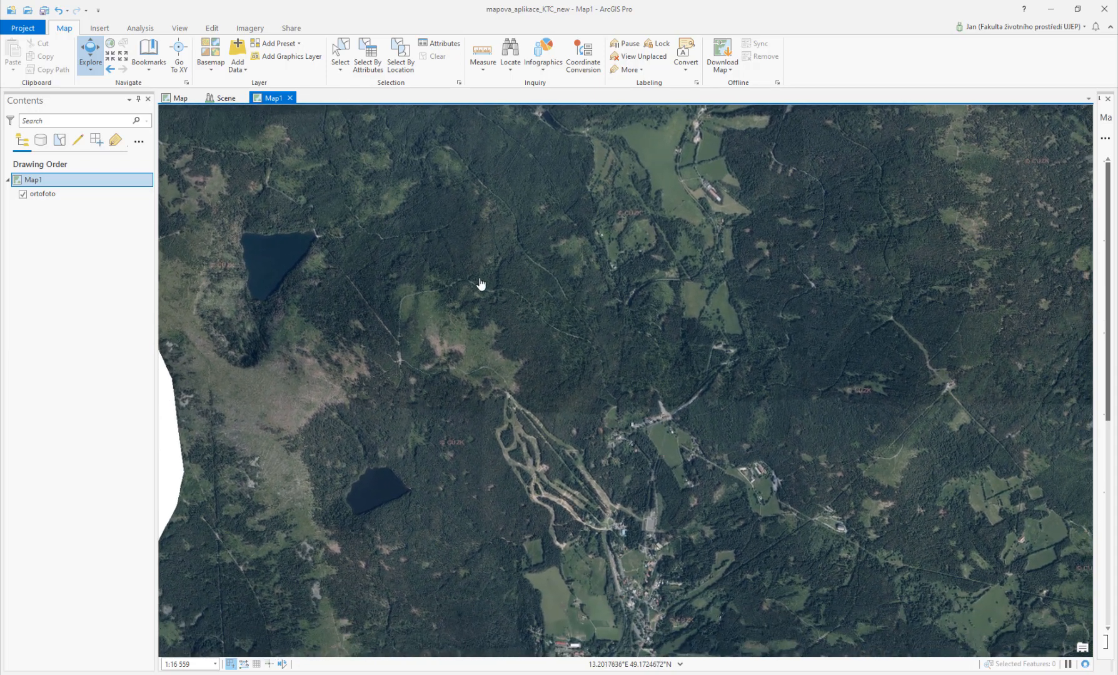
click(292, 28)
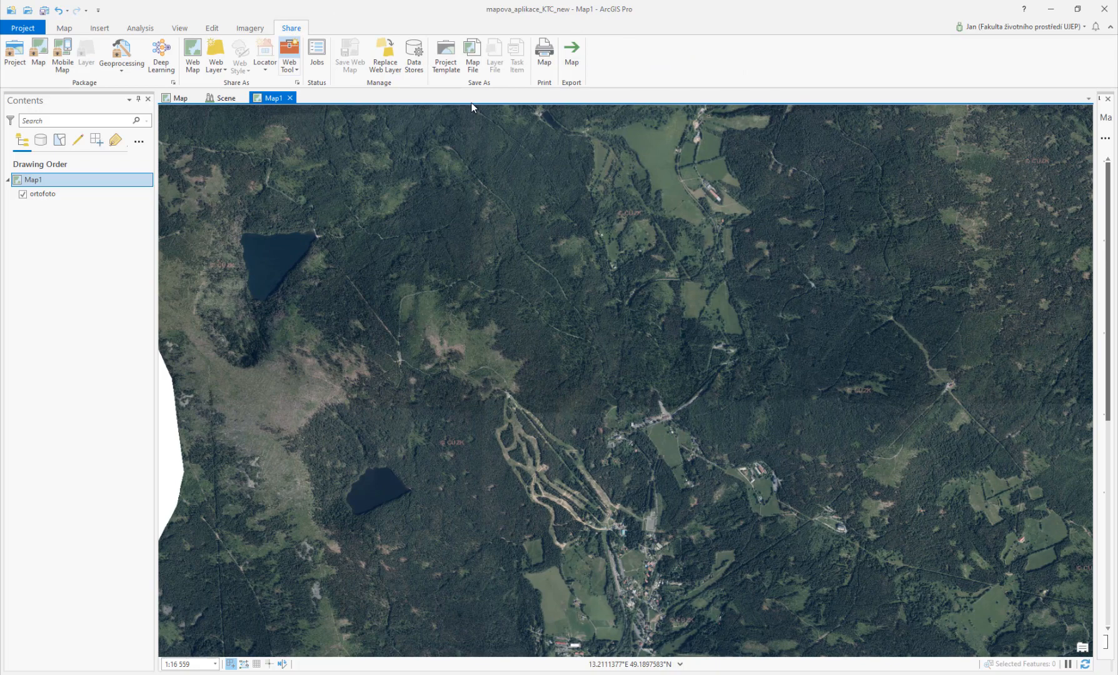
click(572, 56)
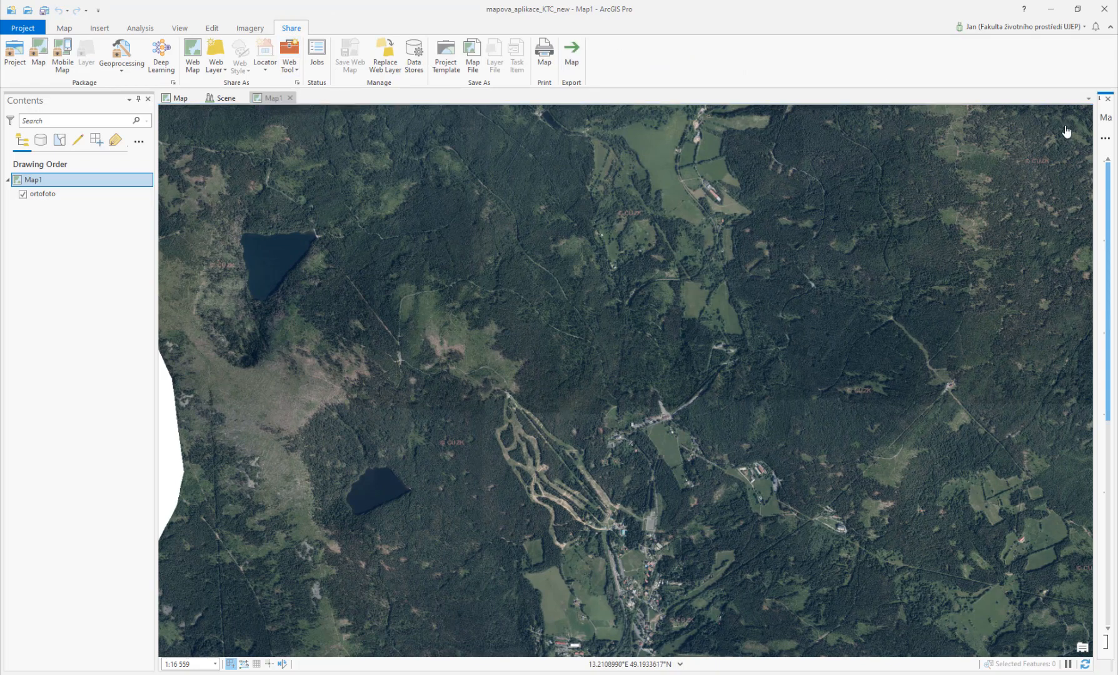
drag(1095, 157, 889, 158)
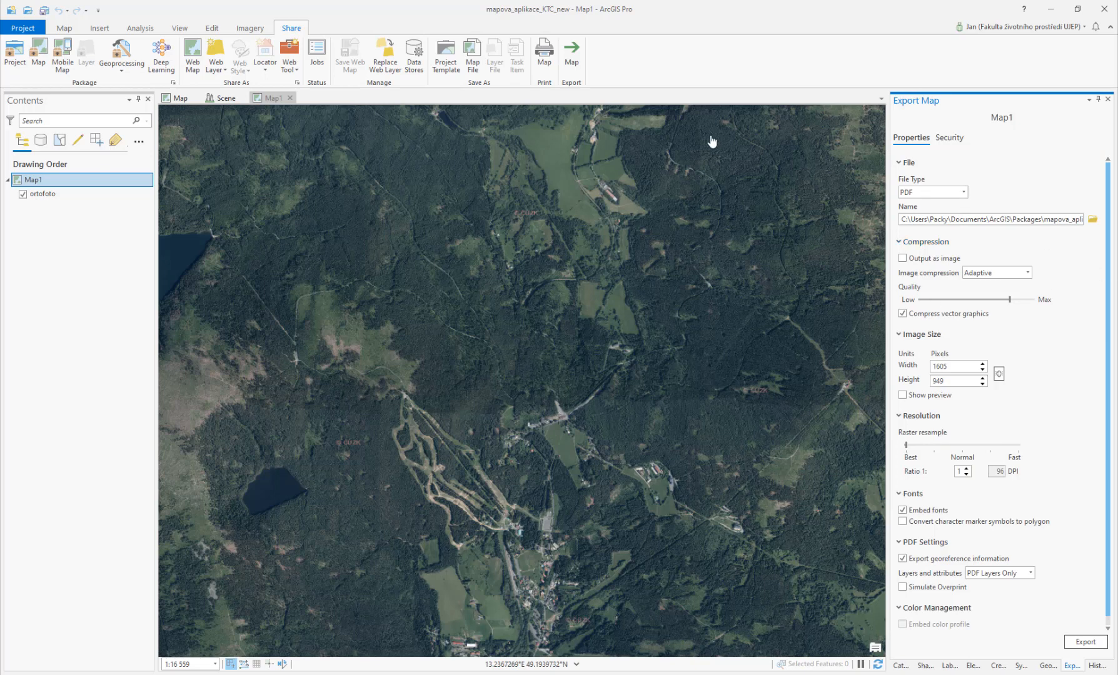
Step: Set the export file type to JPEG and name the output texture.jpg in the Exc7 Output folder
click(963, 193)
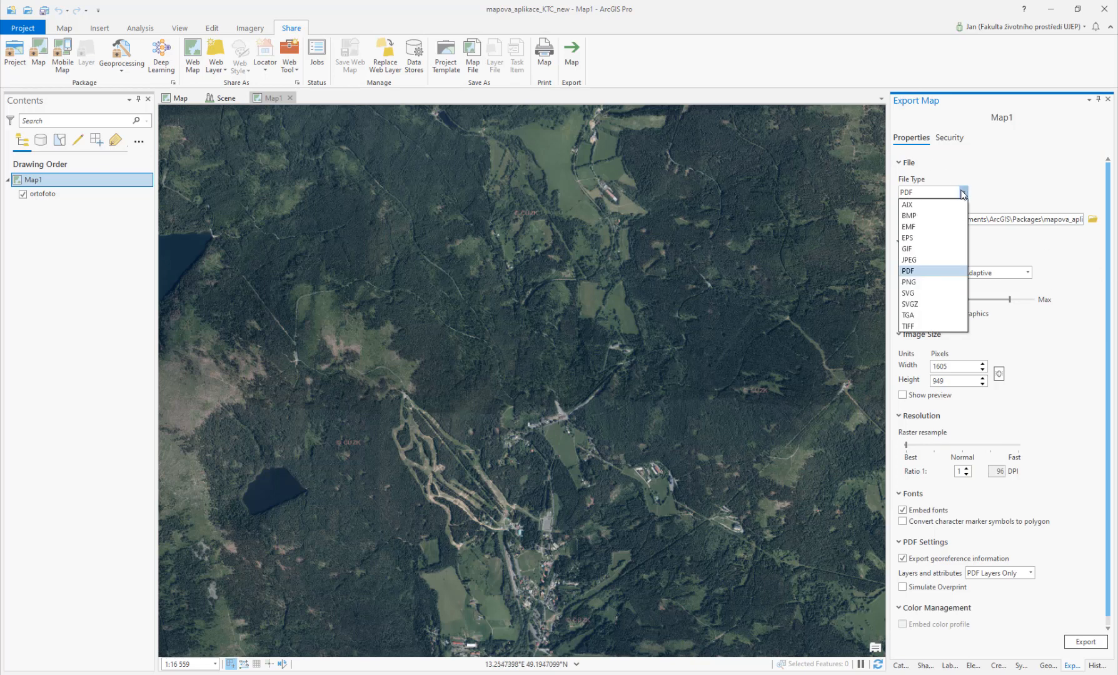
click(916, 259)
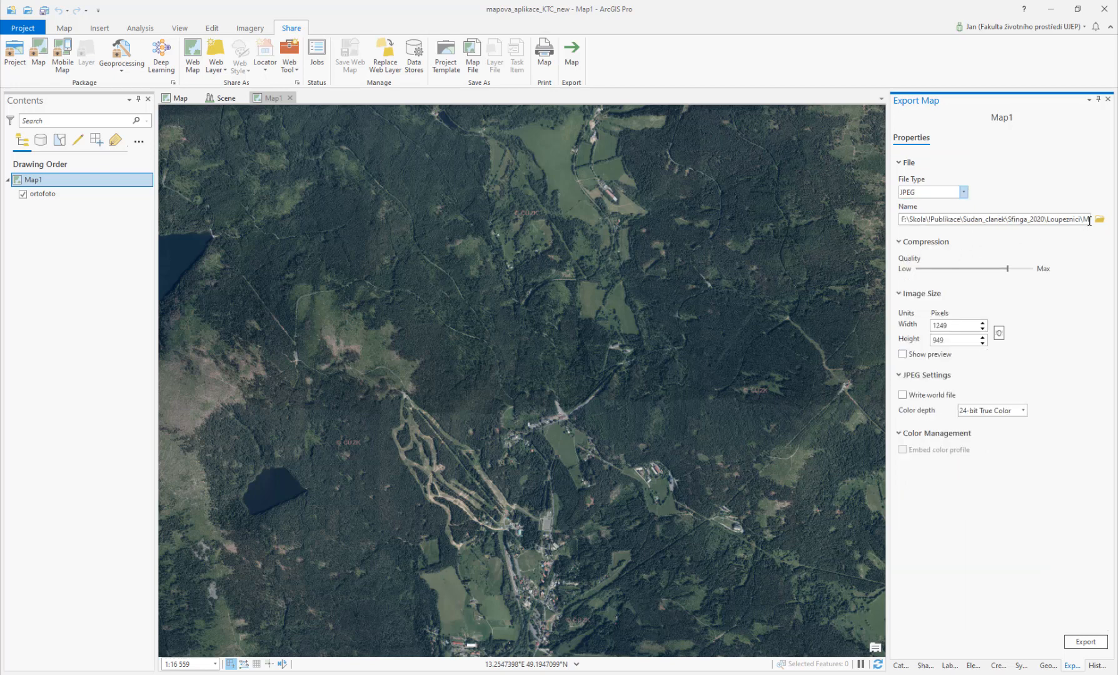
click(1099, 219)
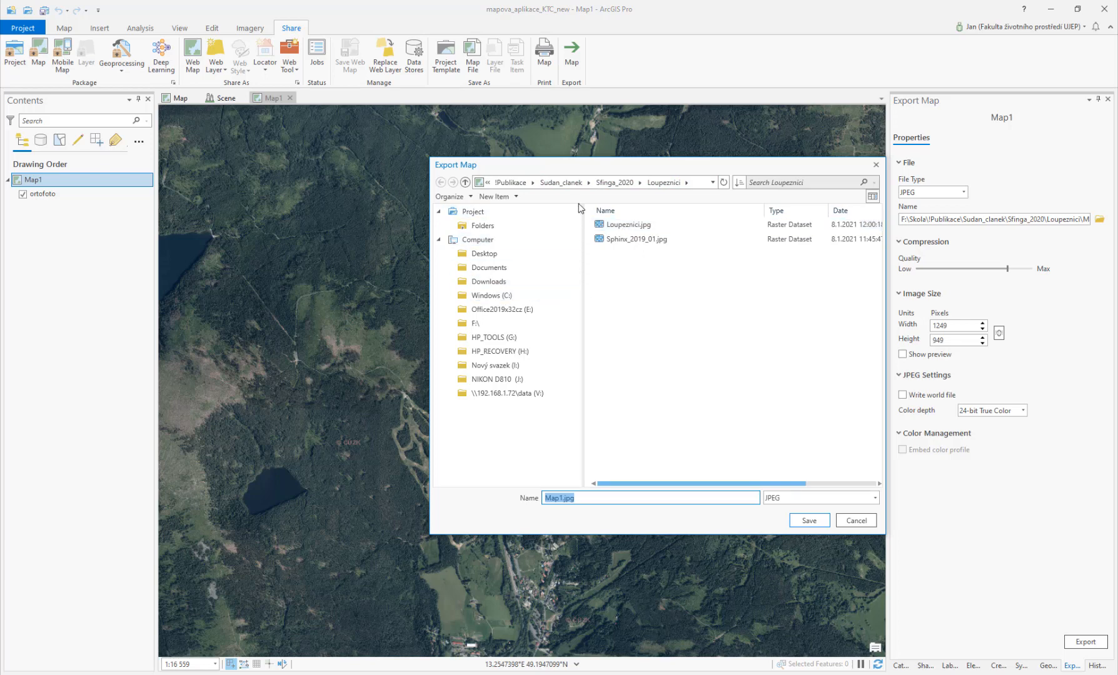
click(484, 225)
double_click(616, 240)
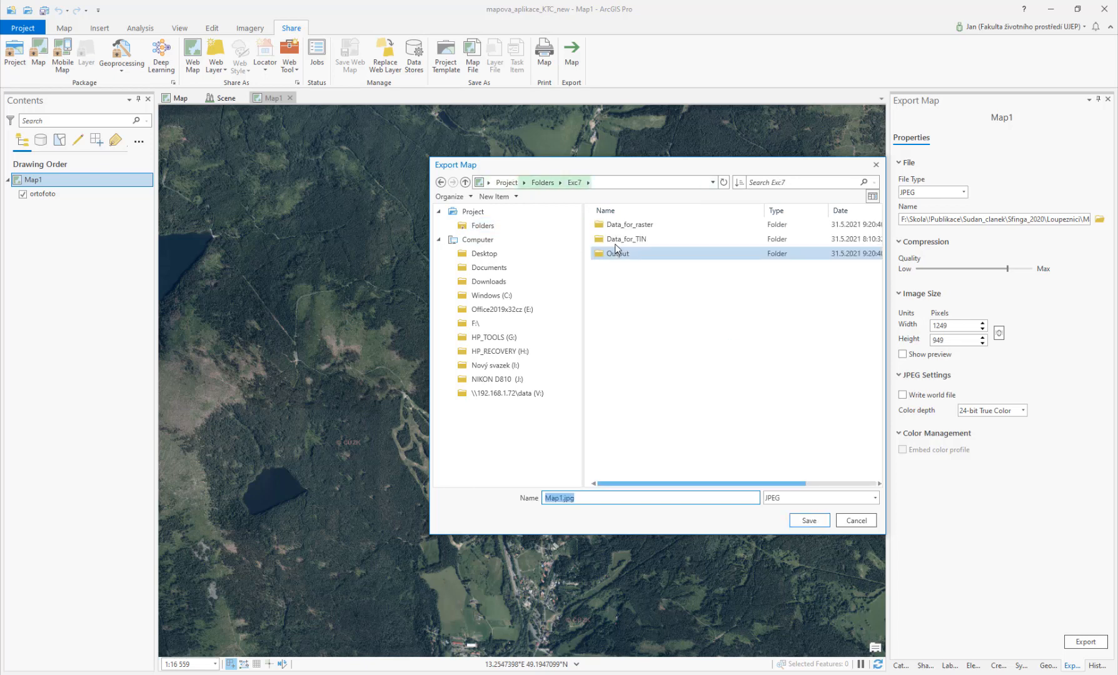
double_click(618, 254)
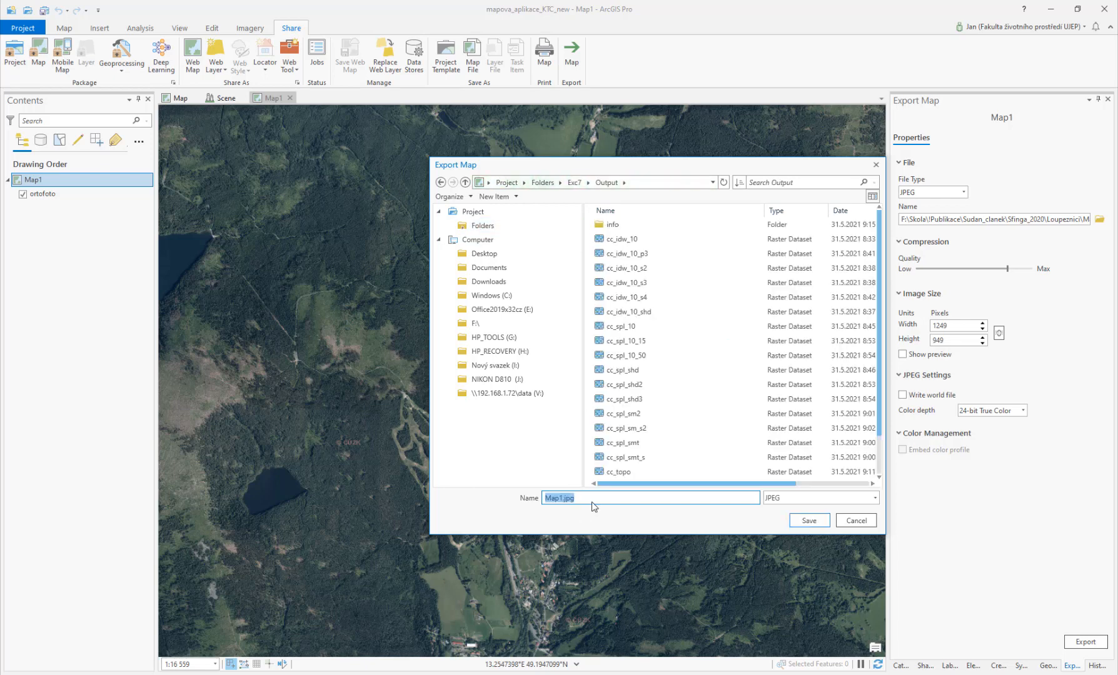
text(texture)
click(796, 522)
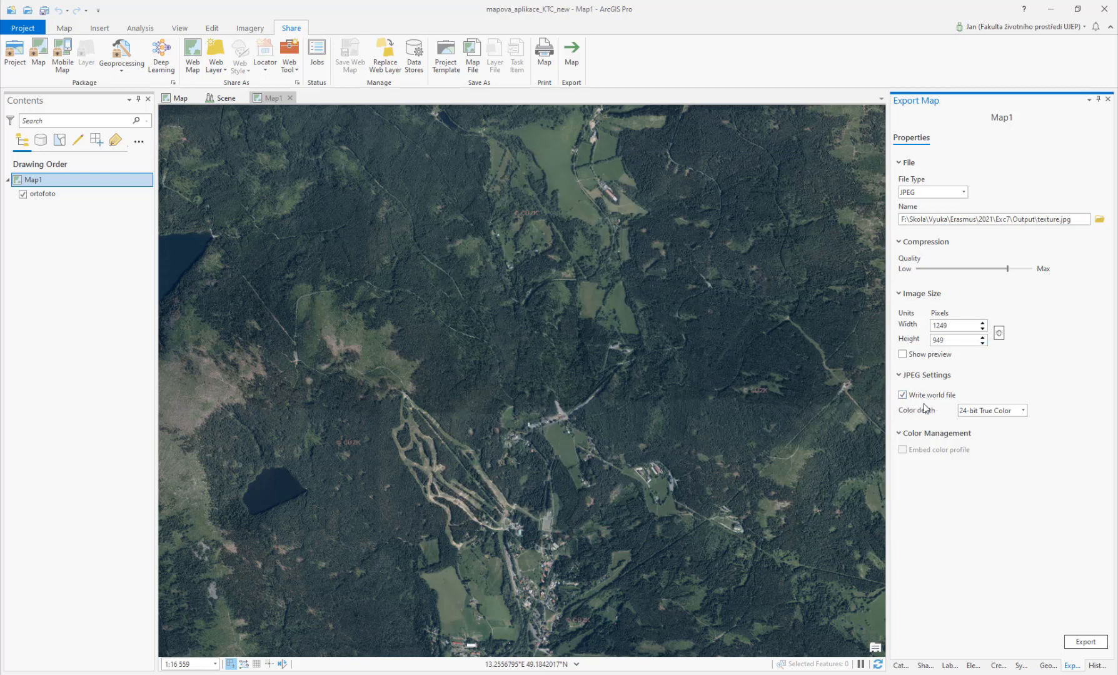
Step: Raise the JPEG quality to maximum and export Map1
drag(1007, 270, 1030, 269)
click(1086, 642)
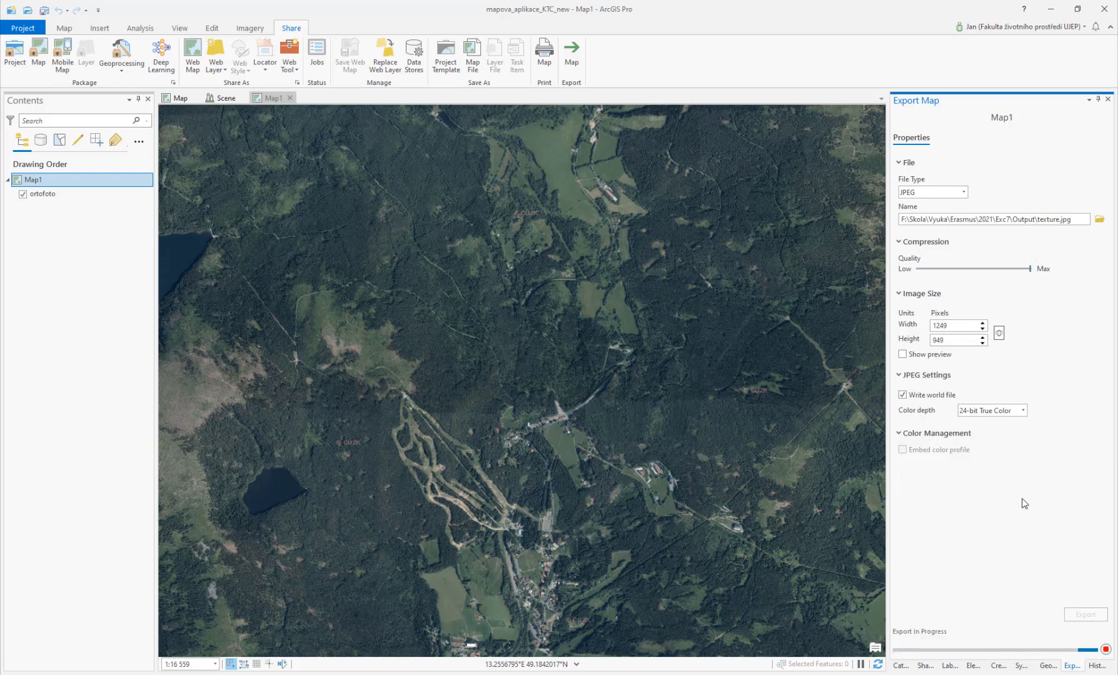
Step: In the Scene, add texture.jpg from the Exc7 Output folder as a layer
click(220, 99)
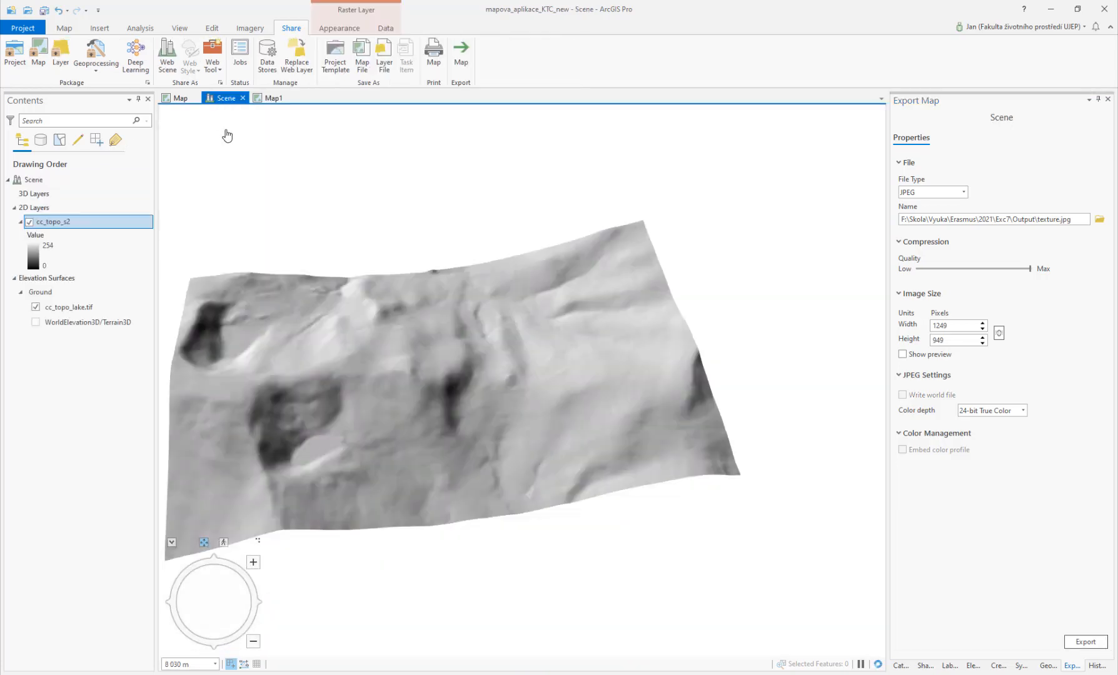
click(65, 29)
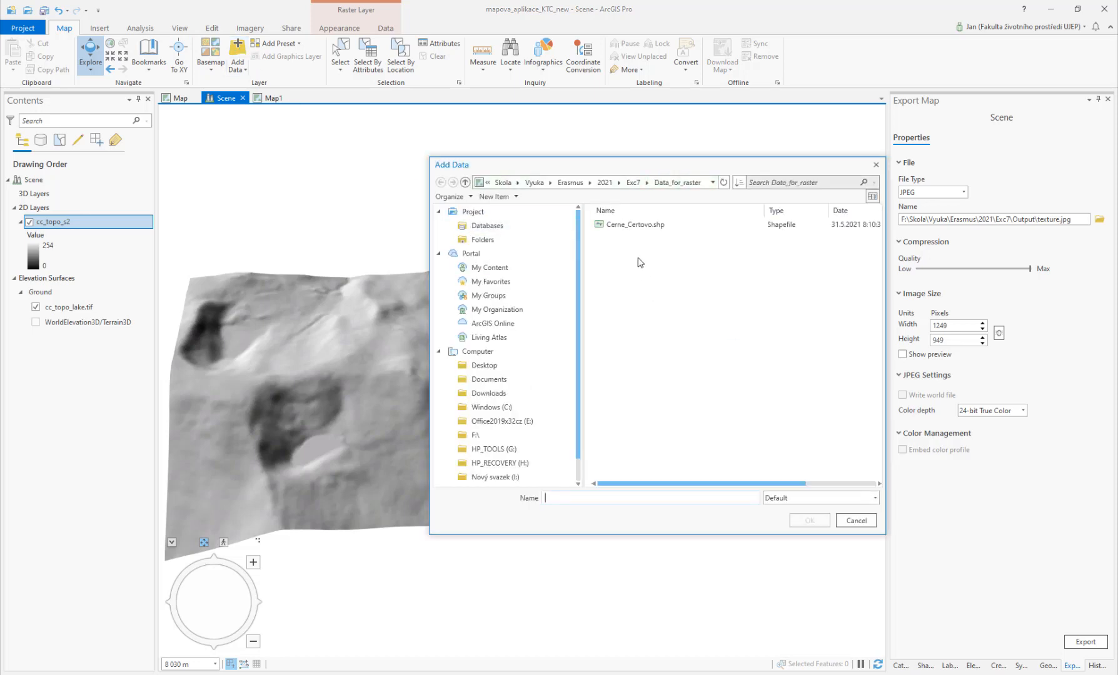
drag(635, 170, 454, 147)
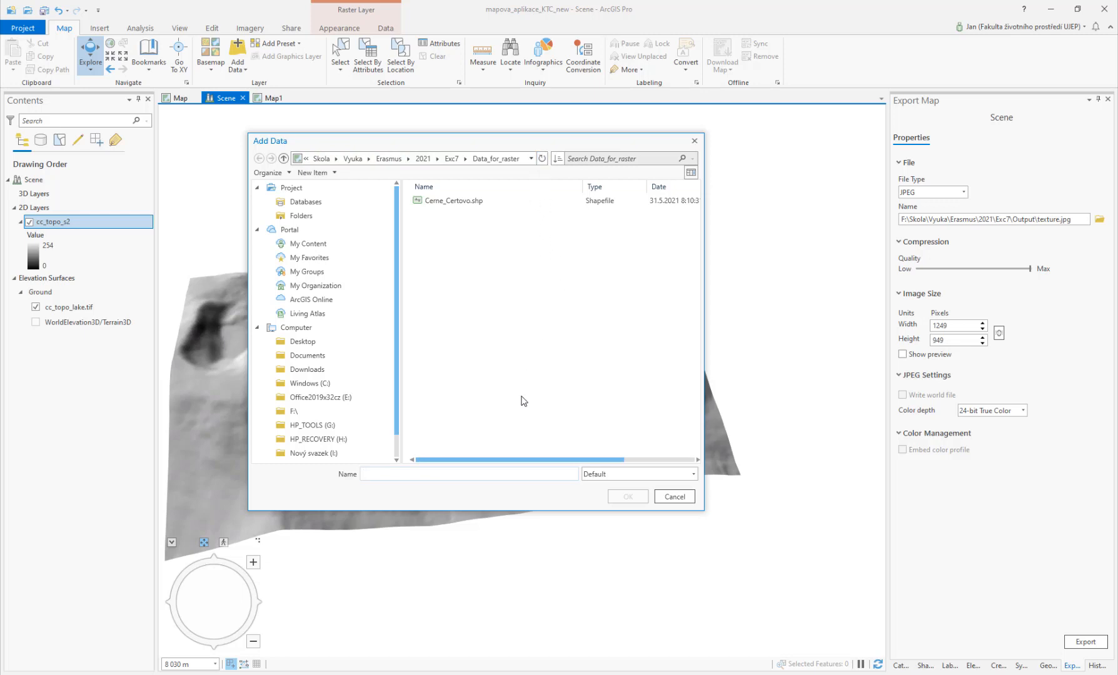
drag(515, 460, 455, 443)
click(452, 158)
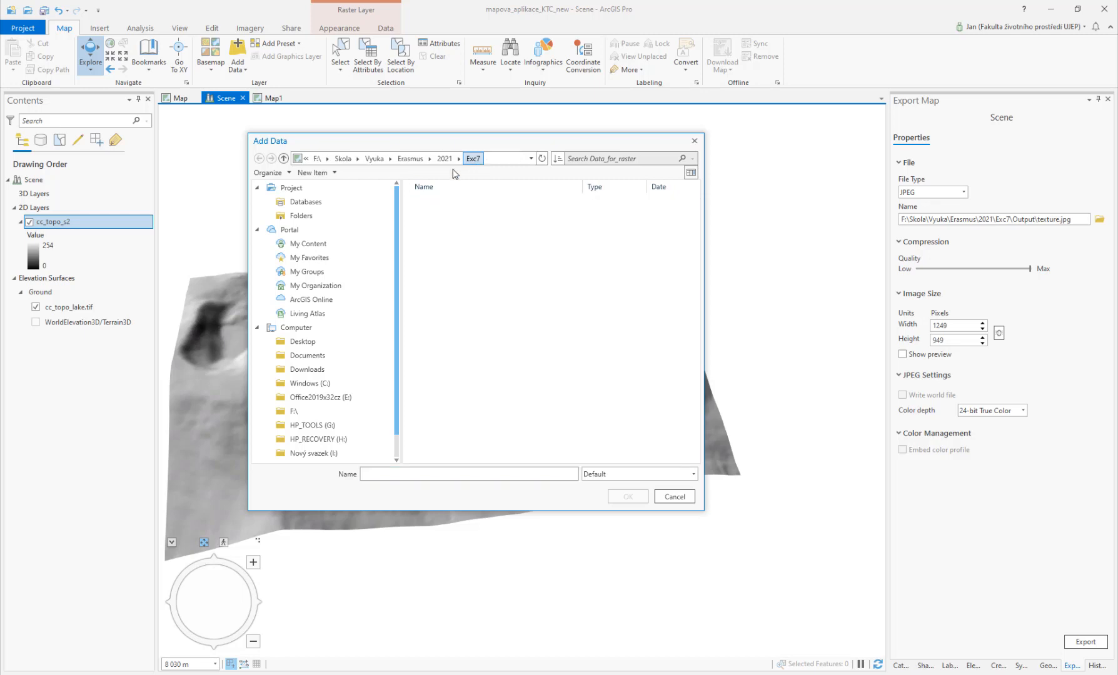
double_click(431, 231)
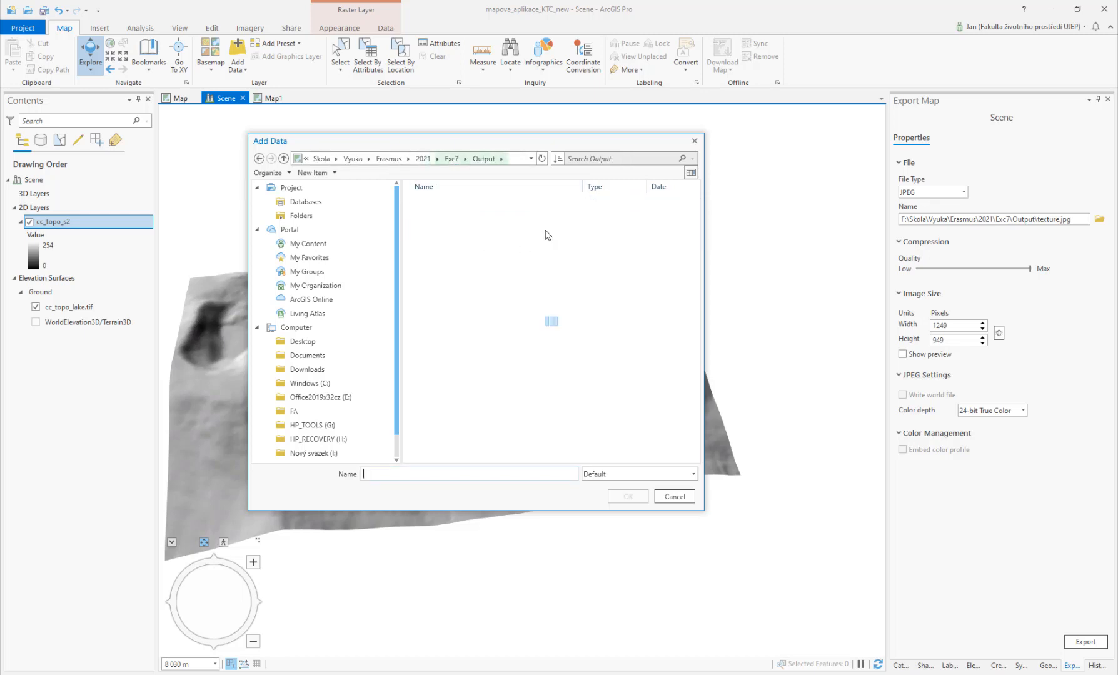
scroll(544, 287, down, 4)
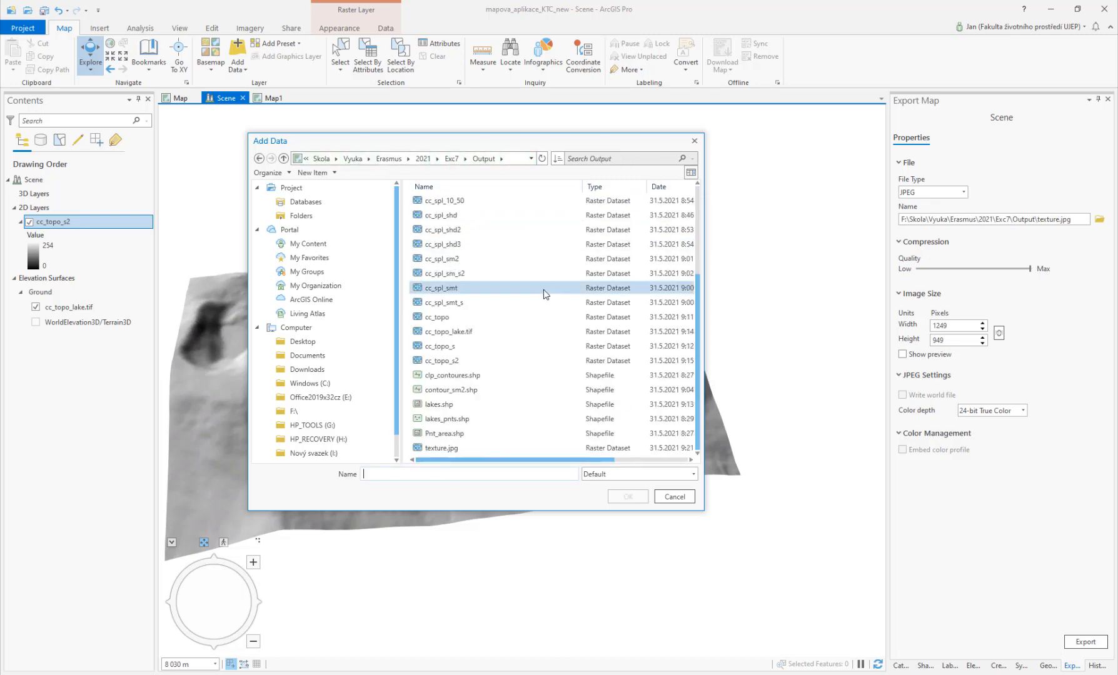
click(435, 448)
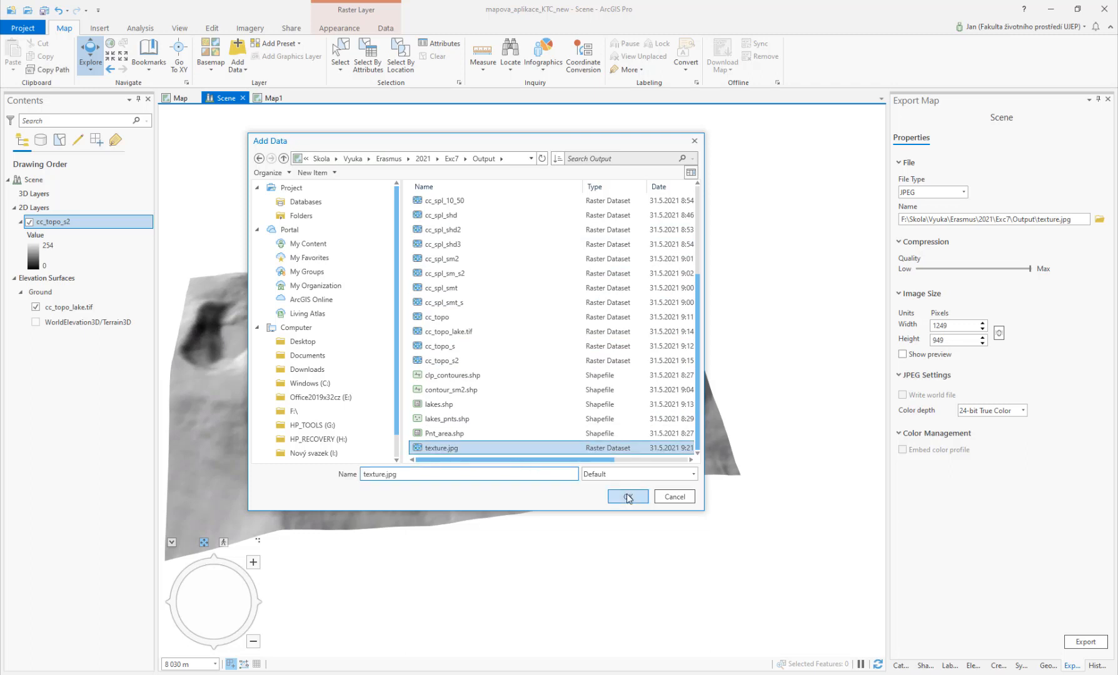
click(627, 496)
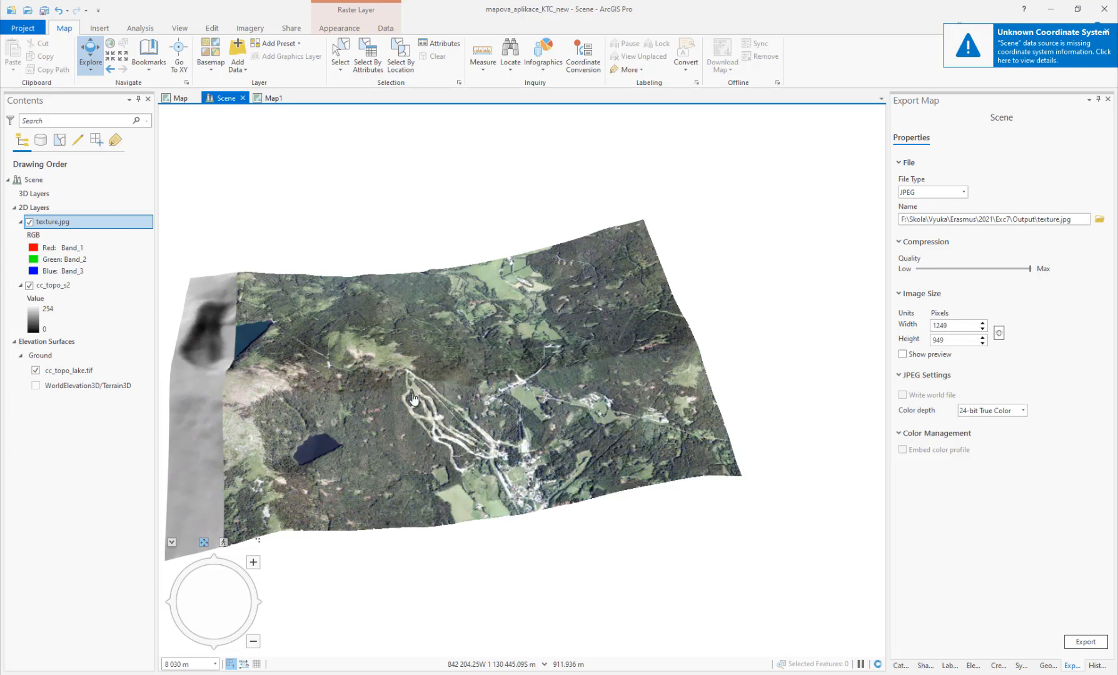
Step: Hide the cc_topo_s2 layer so the orthophoto texture drapes over the terrain surface
drag(414, 383, 519, 374)
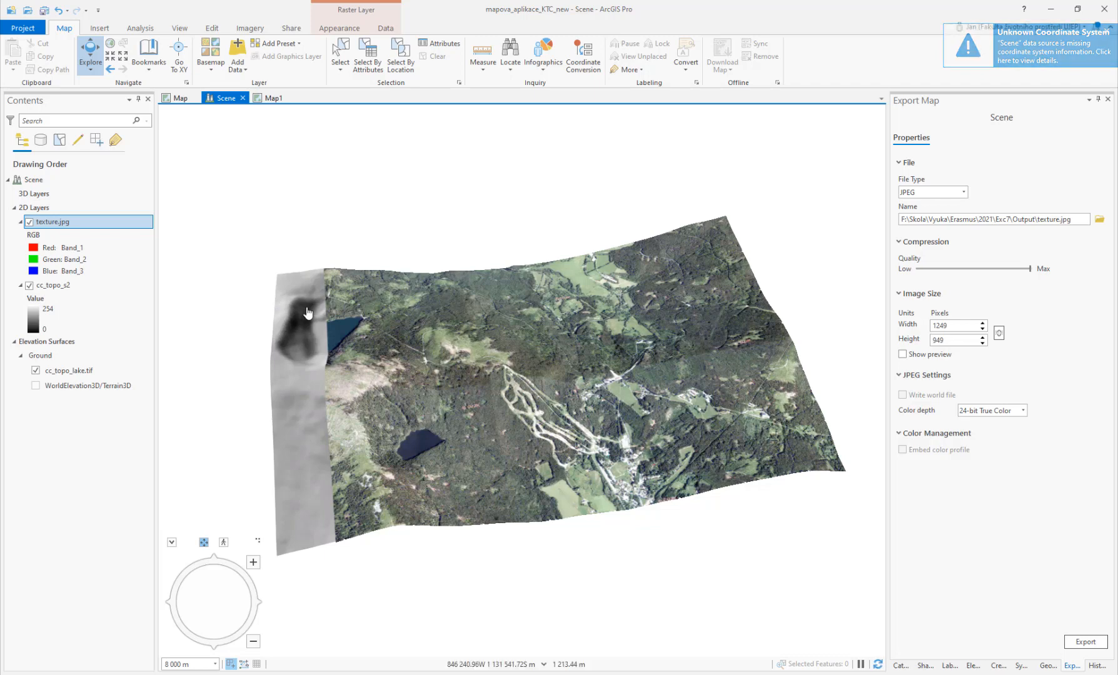
click(29, 285)
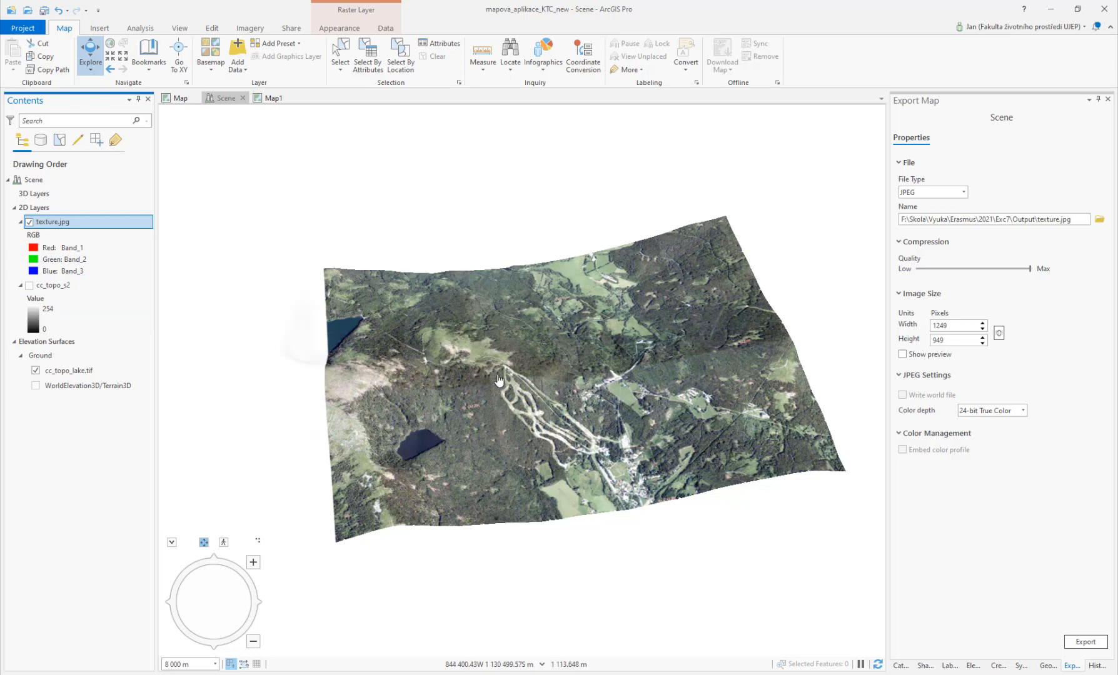
drag(511, 383, 325, 317)
scroll(525, 437, up, 5)
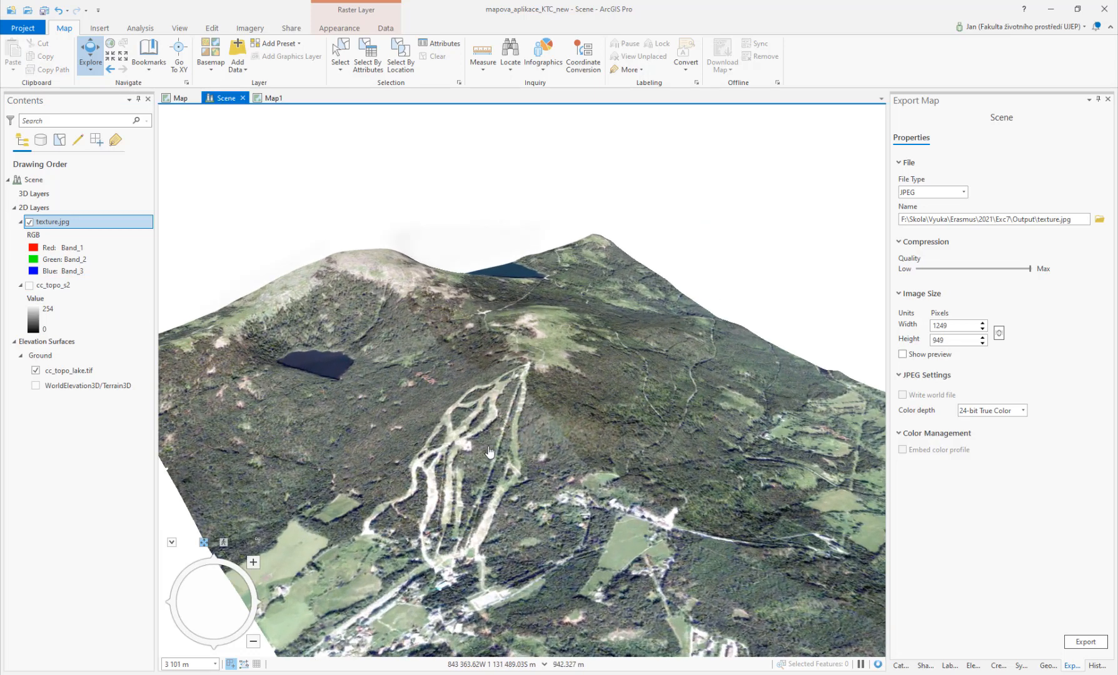
drag(448, 471, 493, 450)
scroll(489, 377, down, 3)
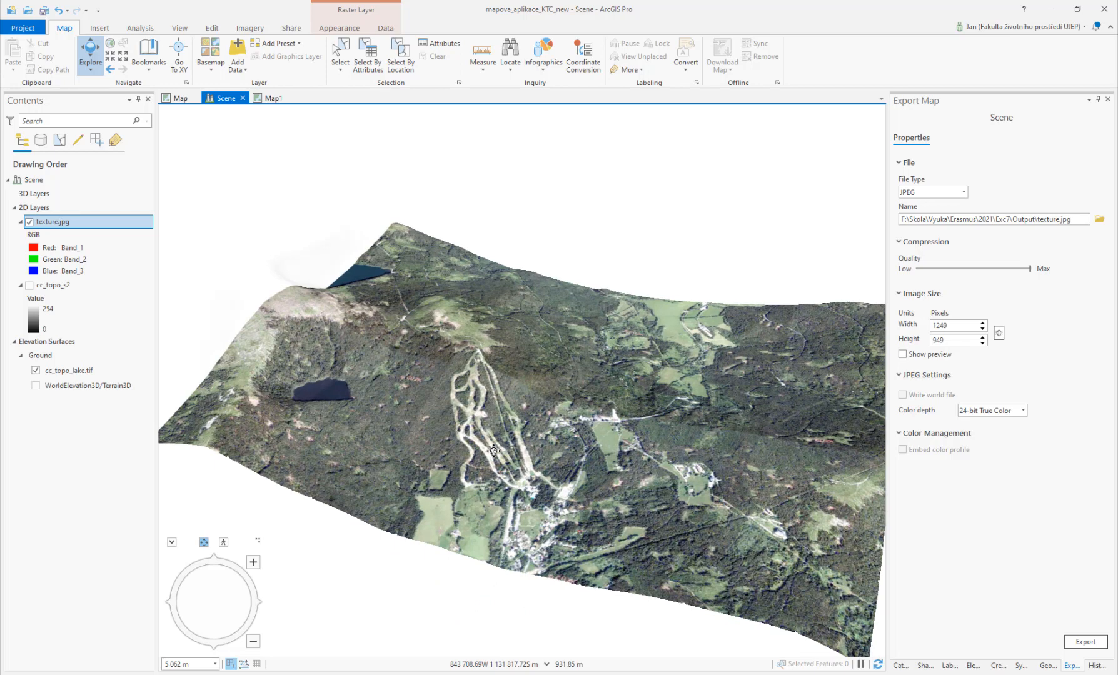
Step: In Map1, hide the ortofoto layer and add body_bonk_out.shp and breaklines_oblast.shp from Data_for_TIN
click(273, 97)
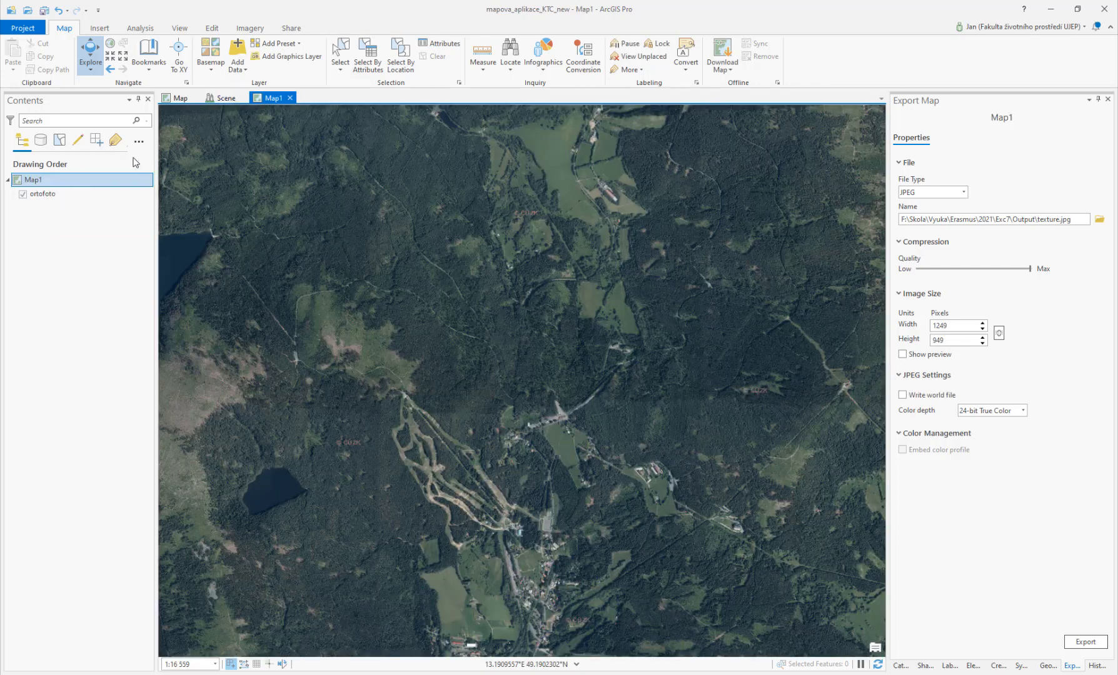
click(26, 194)
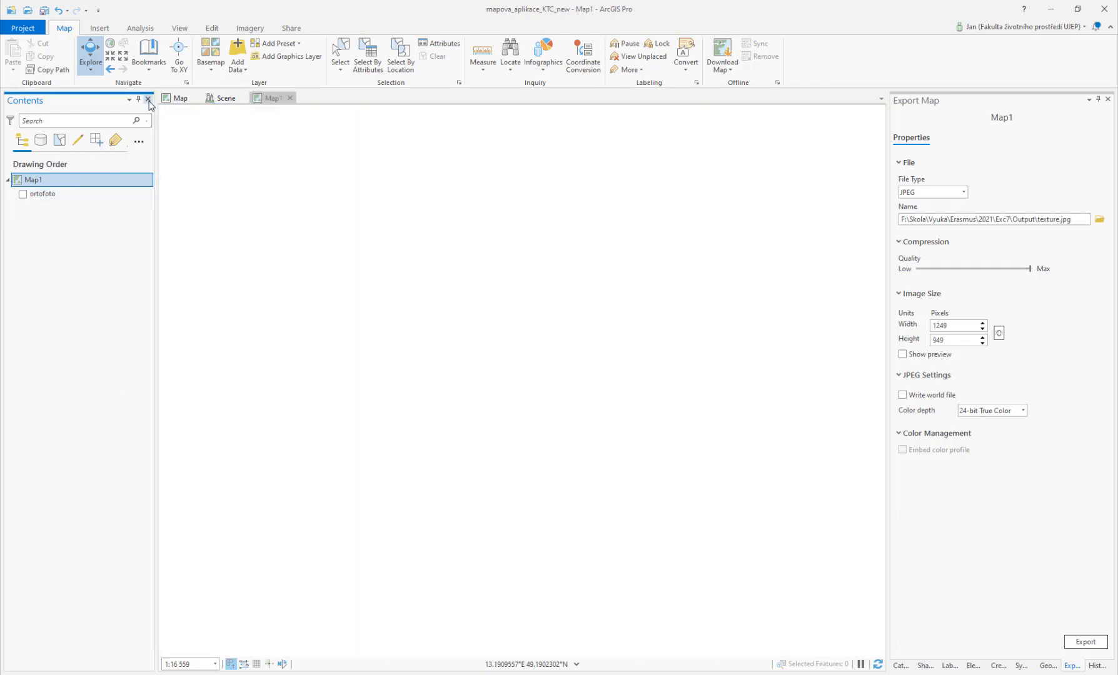
click(237, 50)
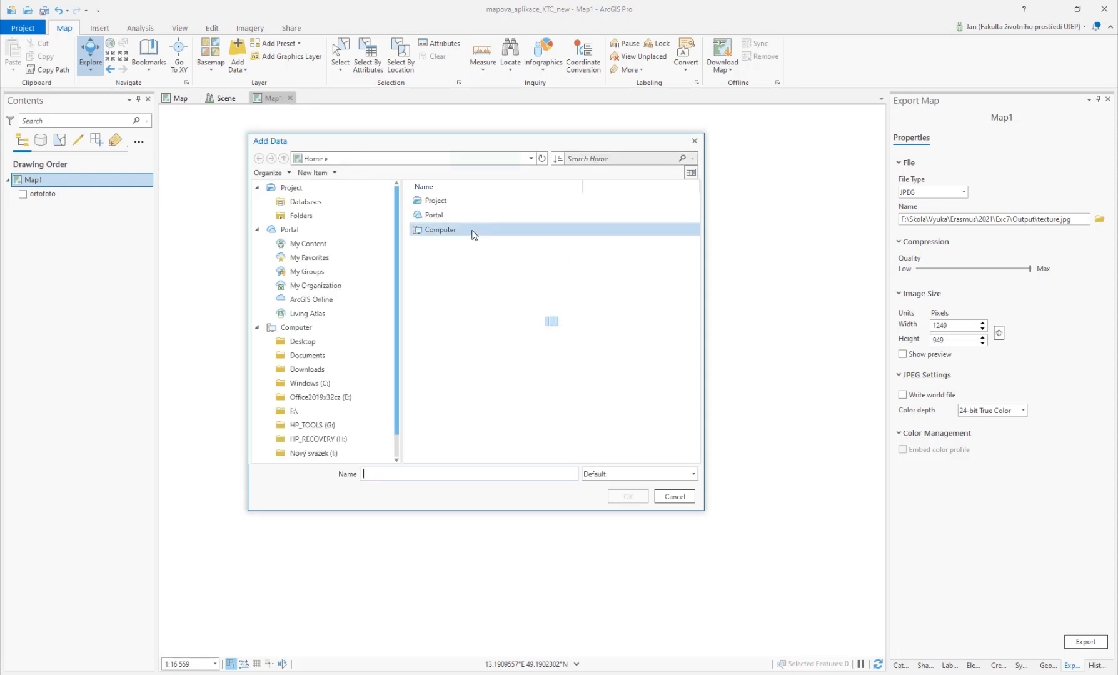
click(451, 159)
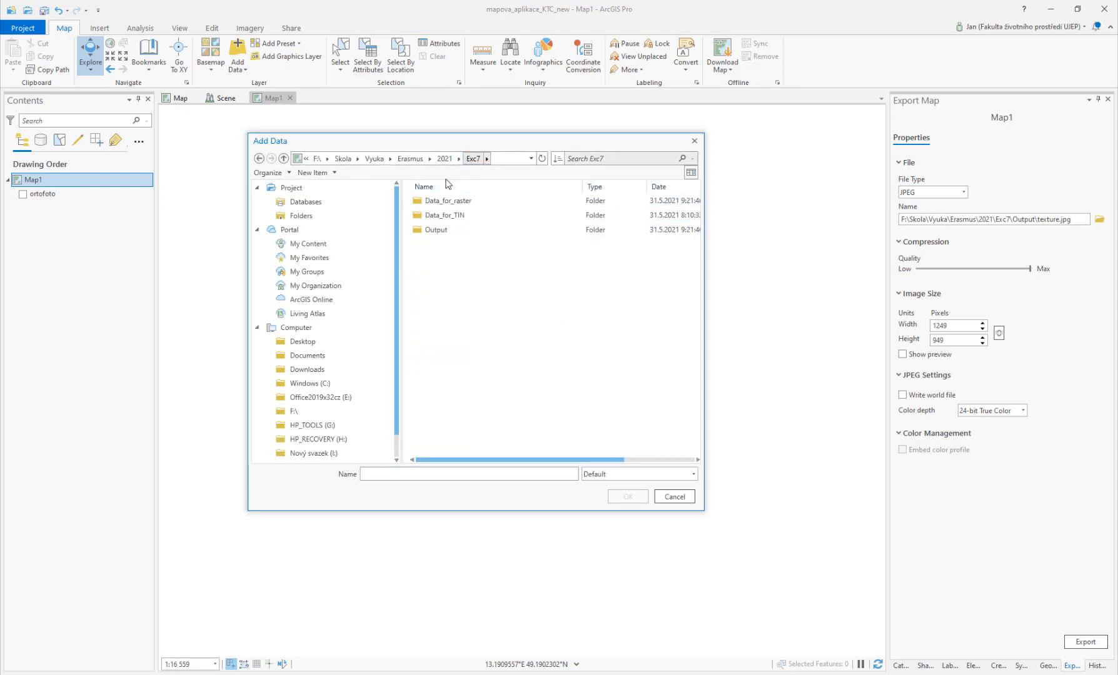
double_click(446, 215)
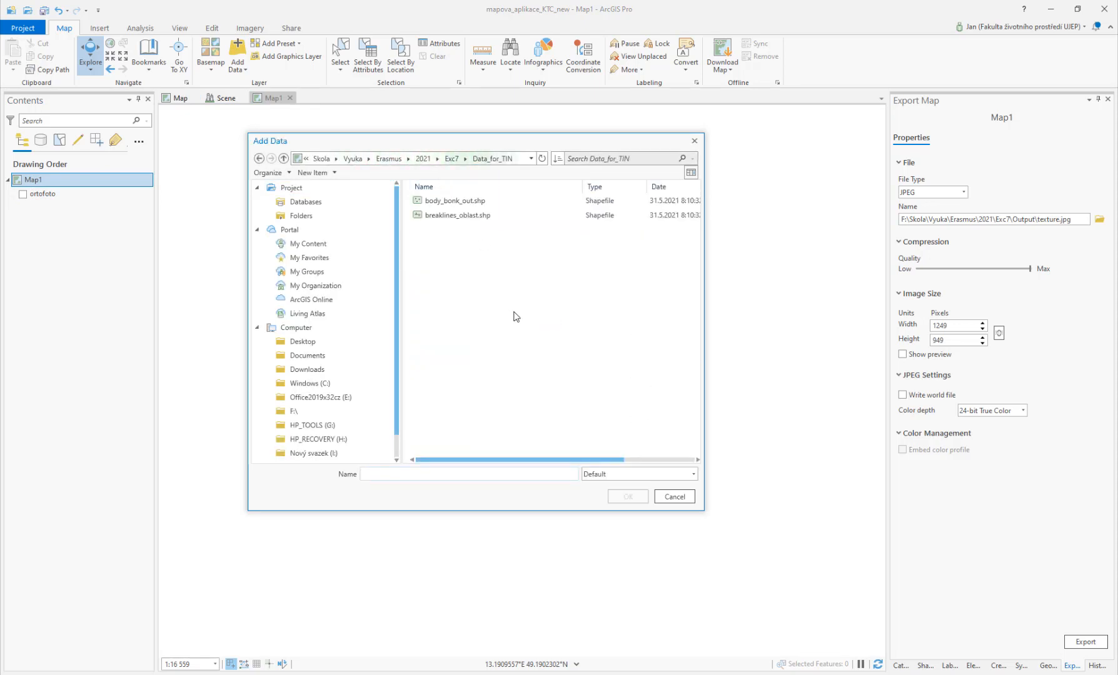
click(455, 201)
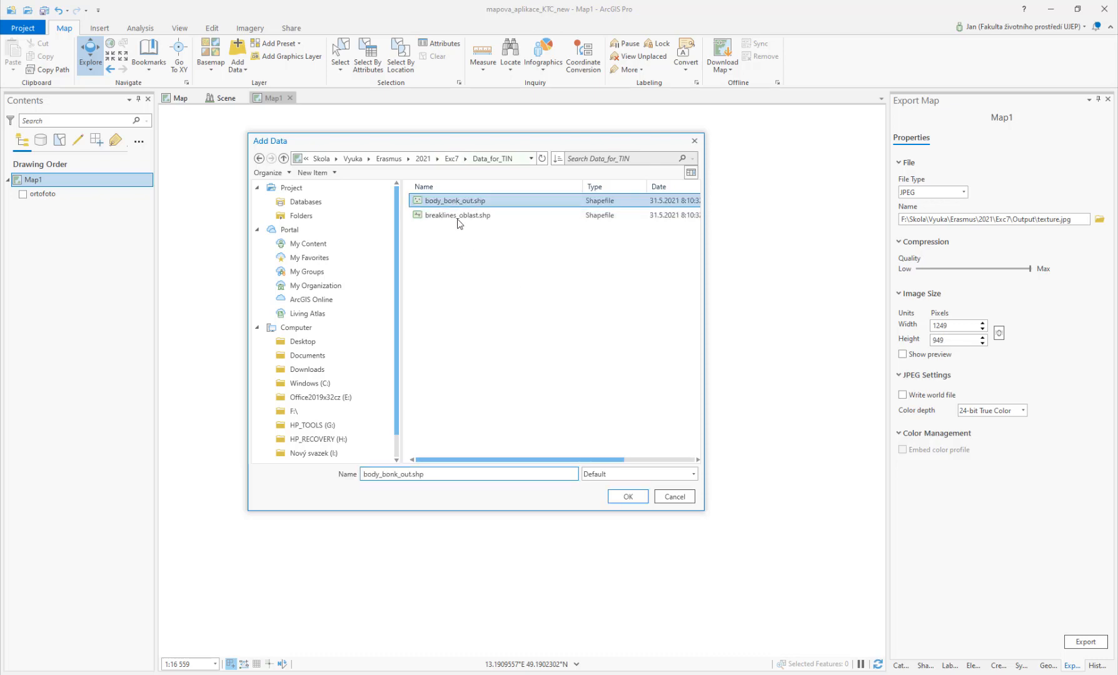
ctrl+click(458, 215)
click(627, 496)
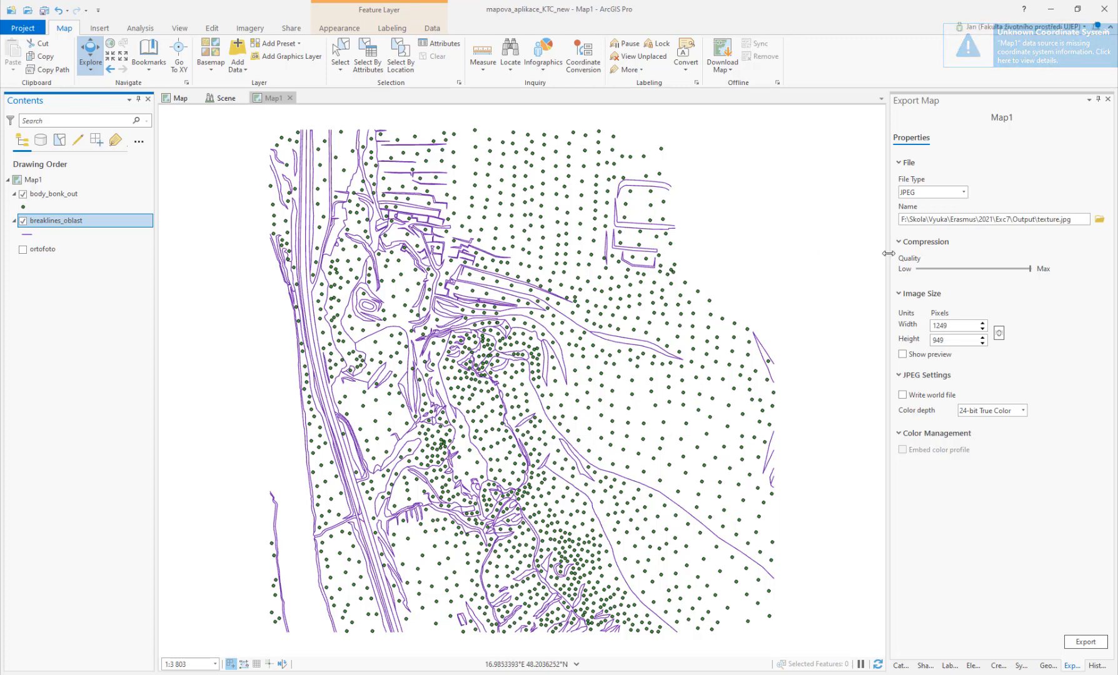
drag(888, 253, 986, 257)
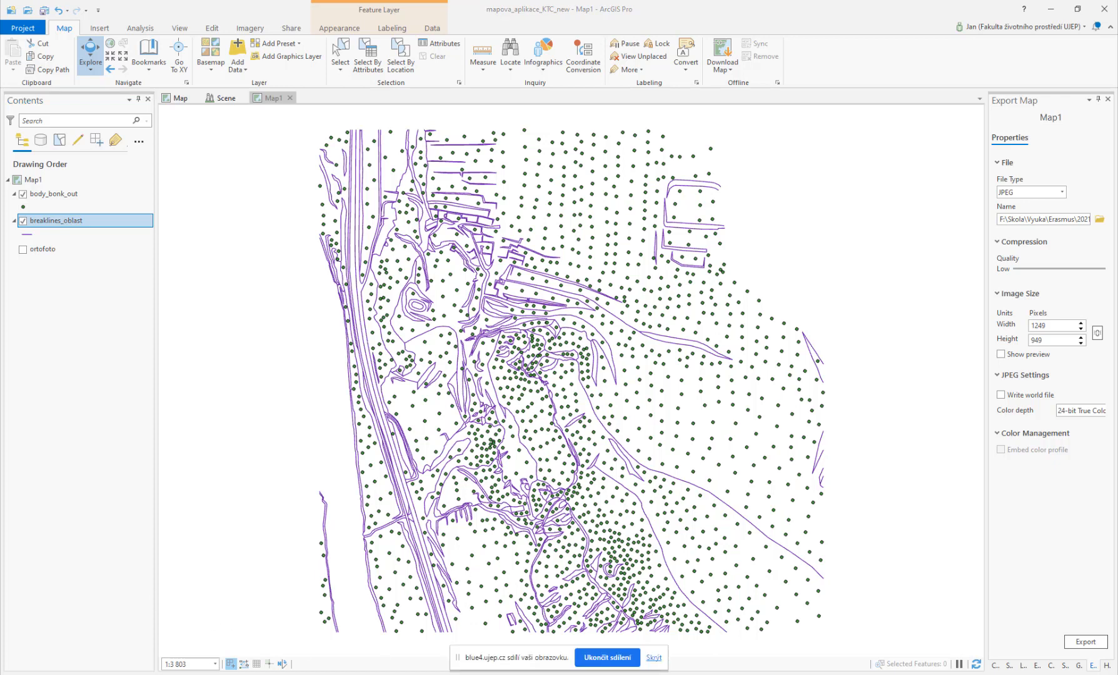
Step: Switch to the web browser and search Google for slovinec bratislava
key(alt+Tab)
click(317, 29)
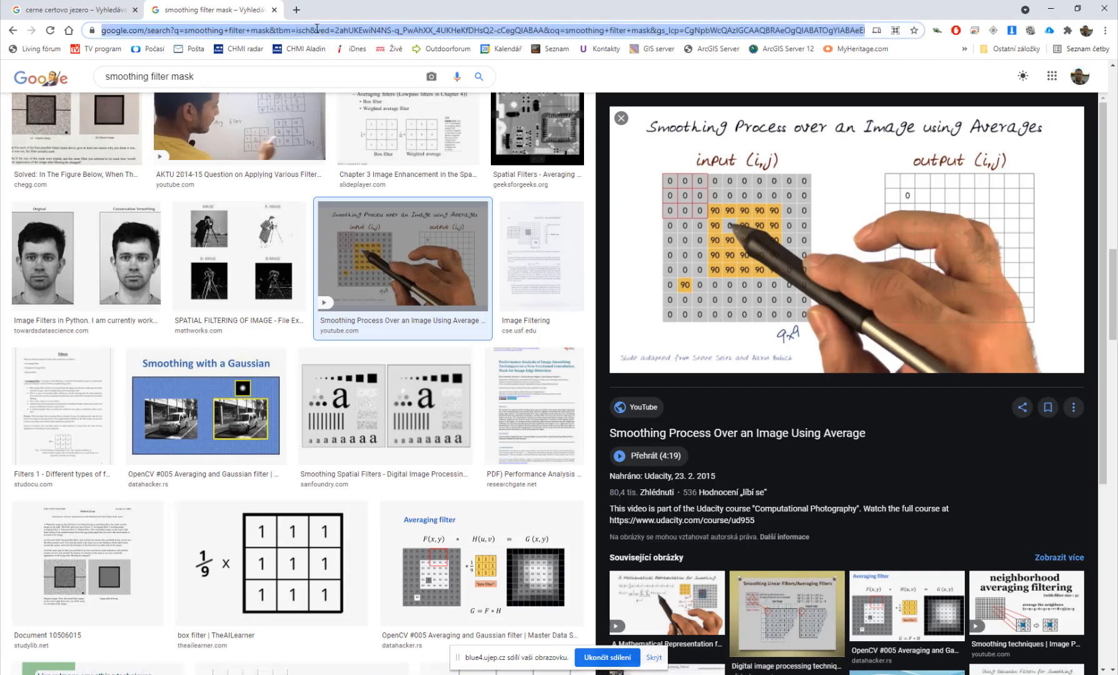
text(slovinec bra)
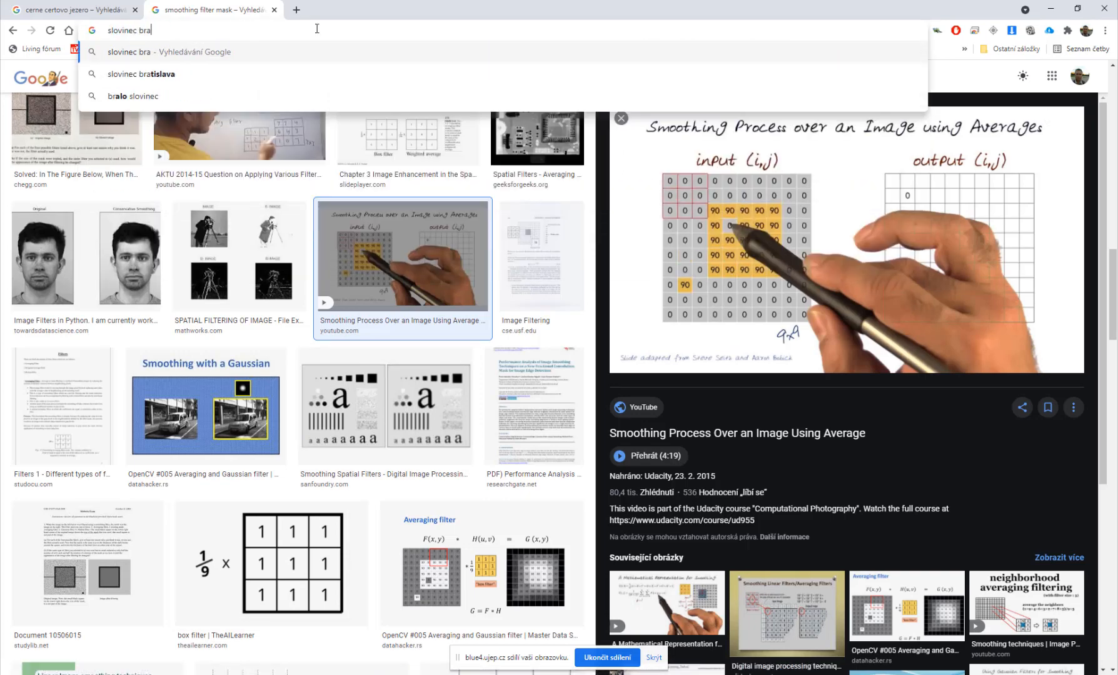
key(Down)
key(Return)
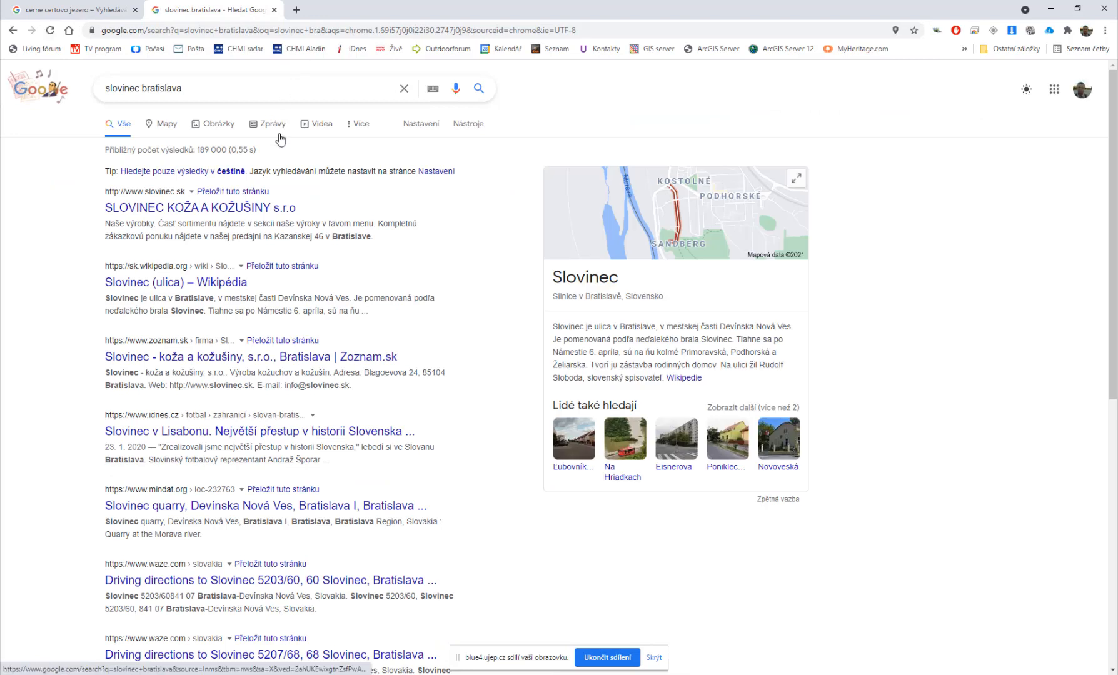
Step: Search Google for devinska kobyla and open one of its image results
drag(185, 91, 96, 96)
text(d)
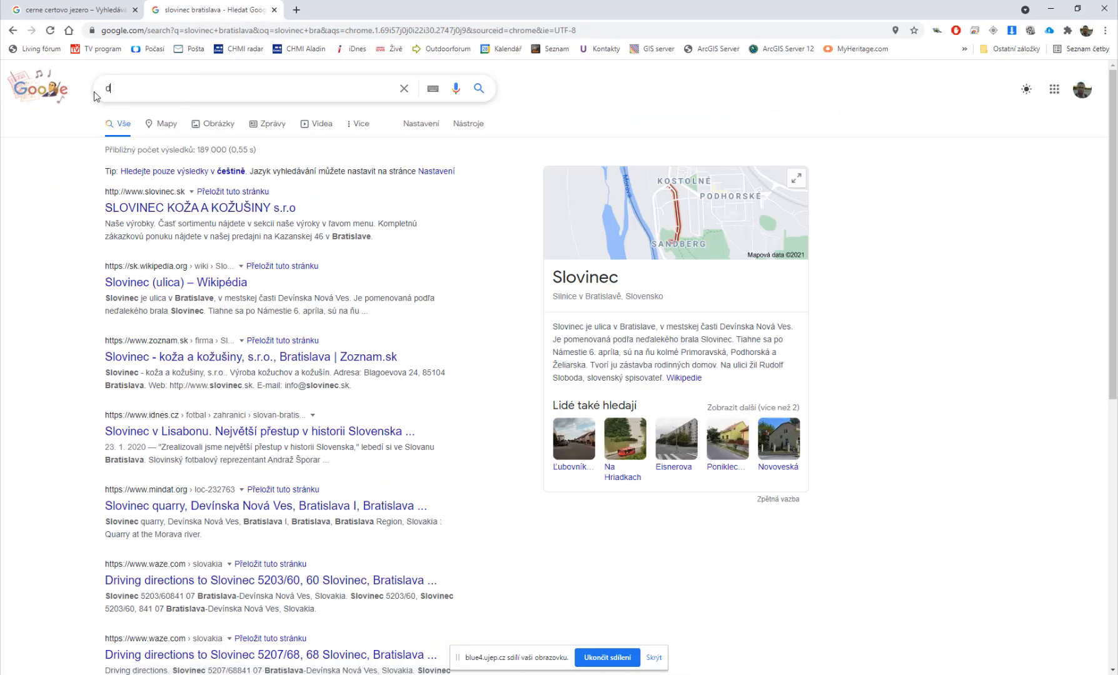
text(evinska koblya)
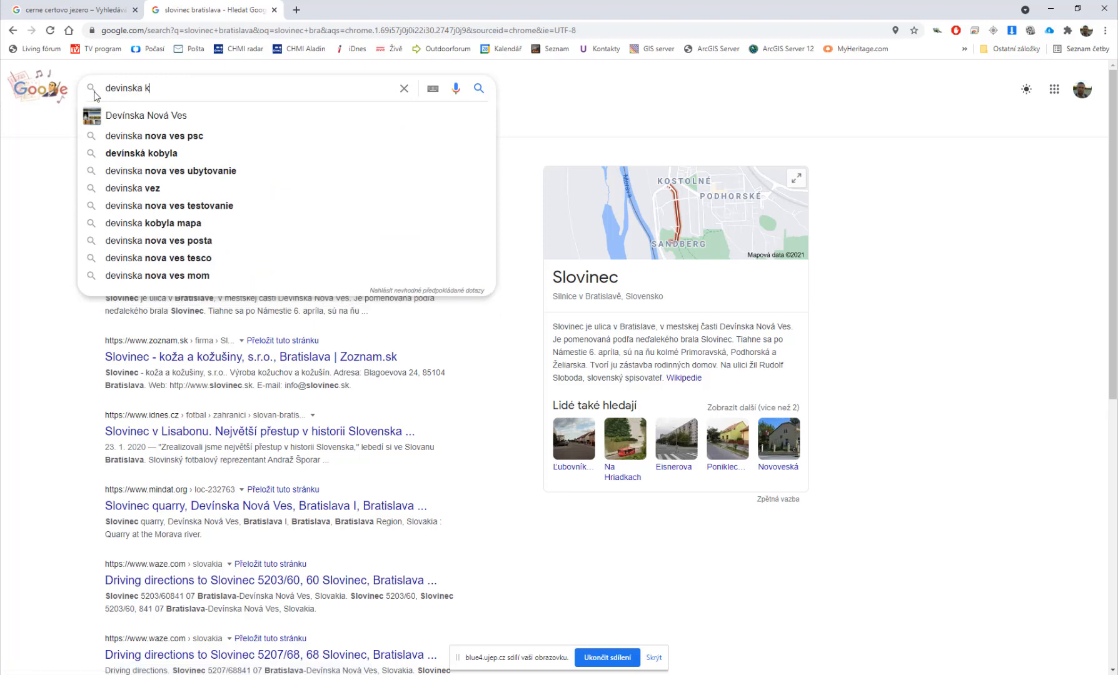
key(Return)
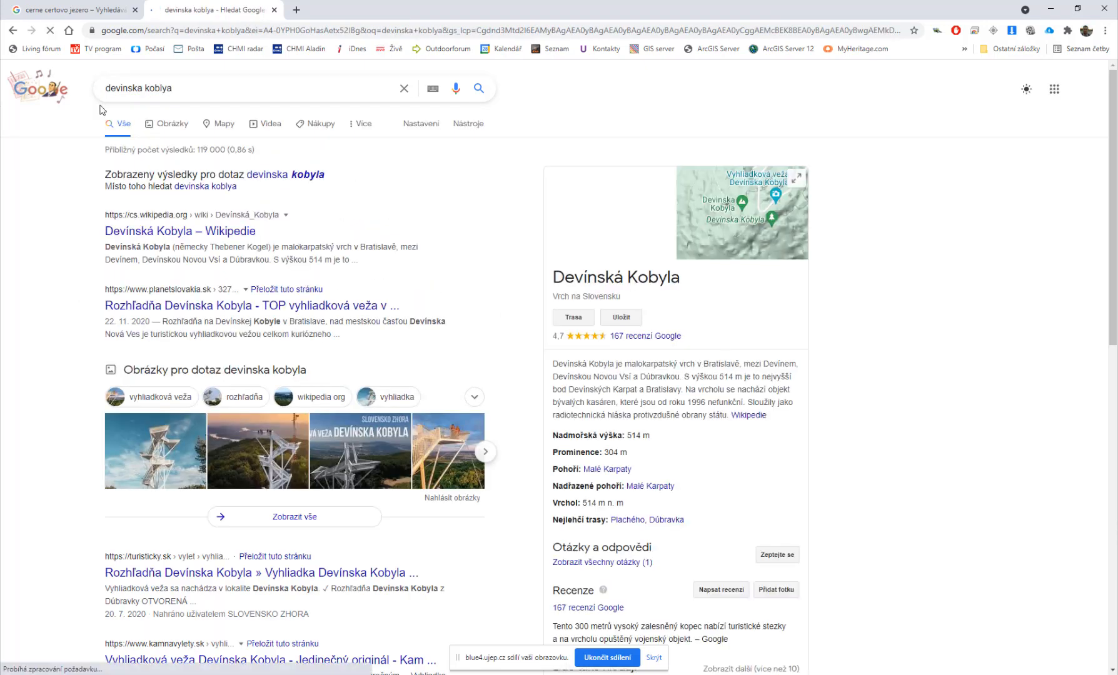
click(169, 125)
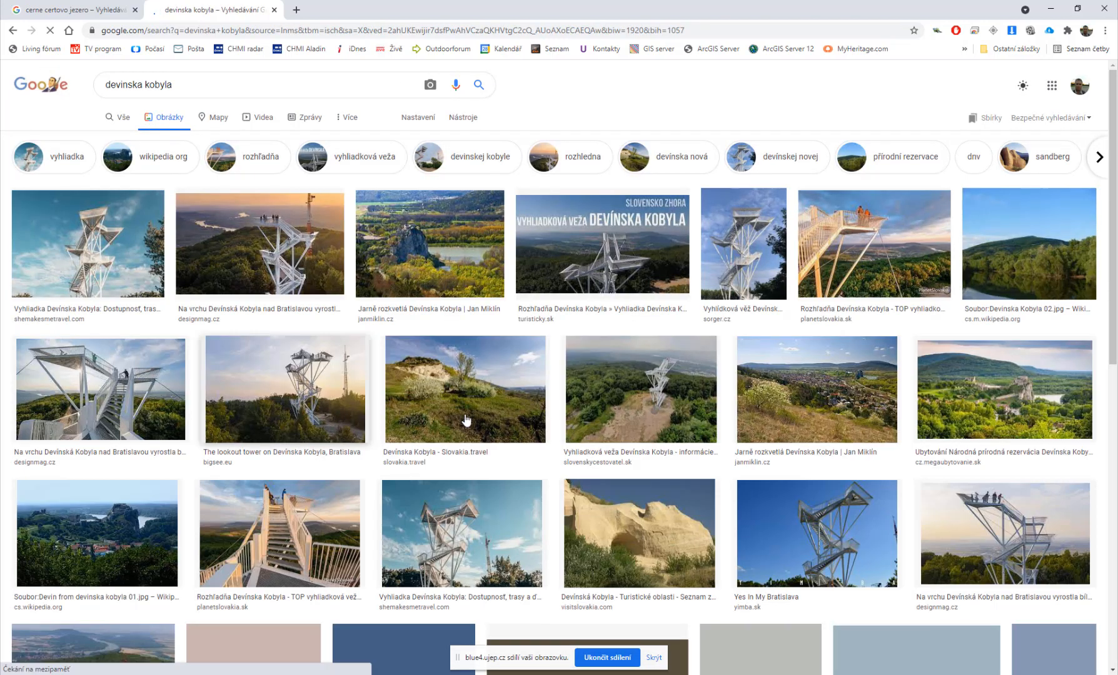
click(470, 378)
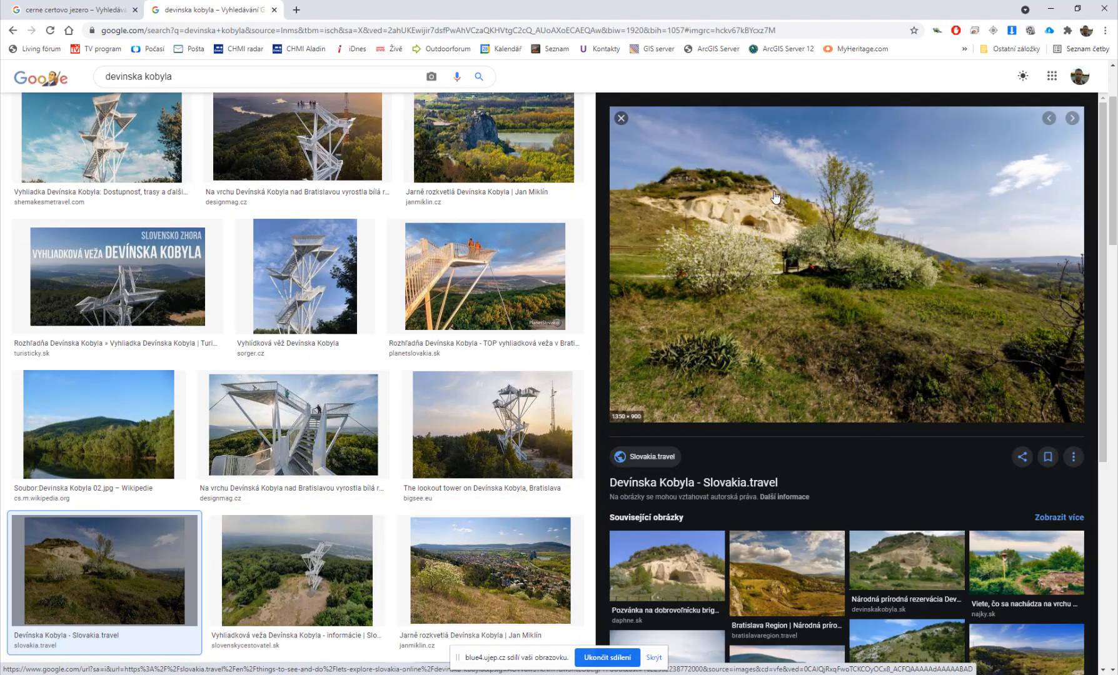
Step: Browse related Devínska Kobyla images, then switch back to ArcGIS Pro
click(904, 566)
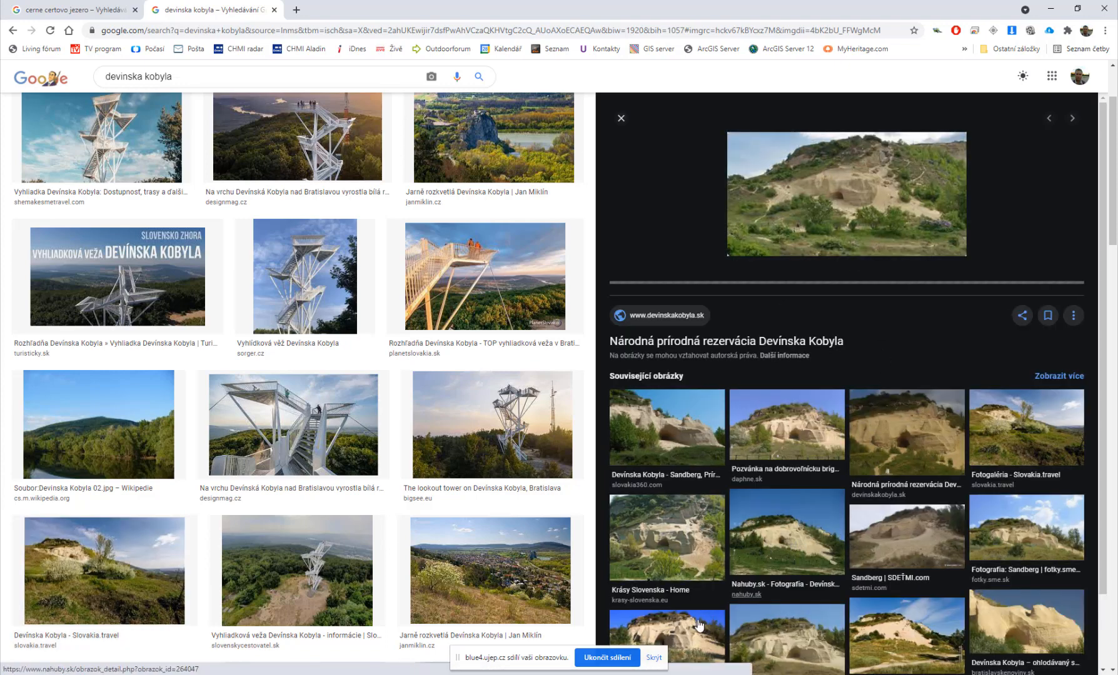
click(689, 554)
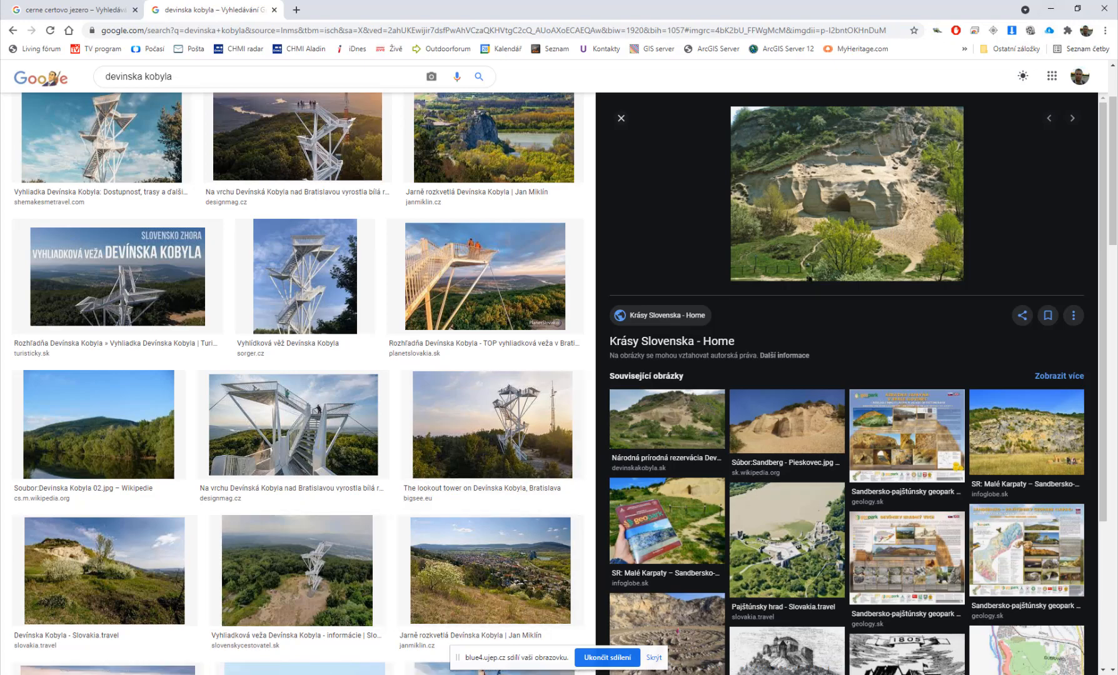
key(alt+Tab)
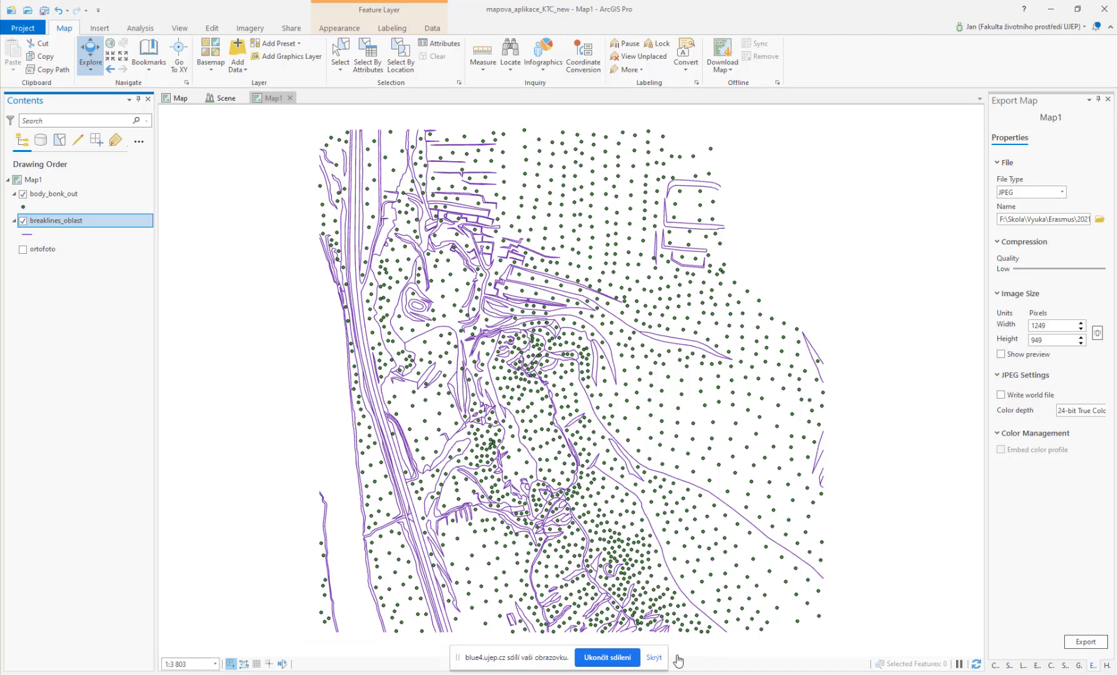
Step: Close the Scene view, leaving Map and Map1 open
click(654, 657)
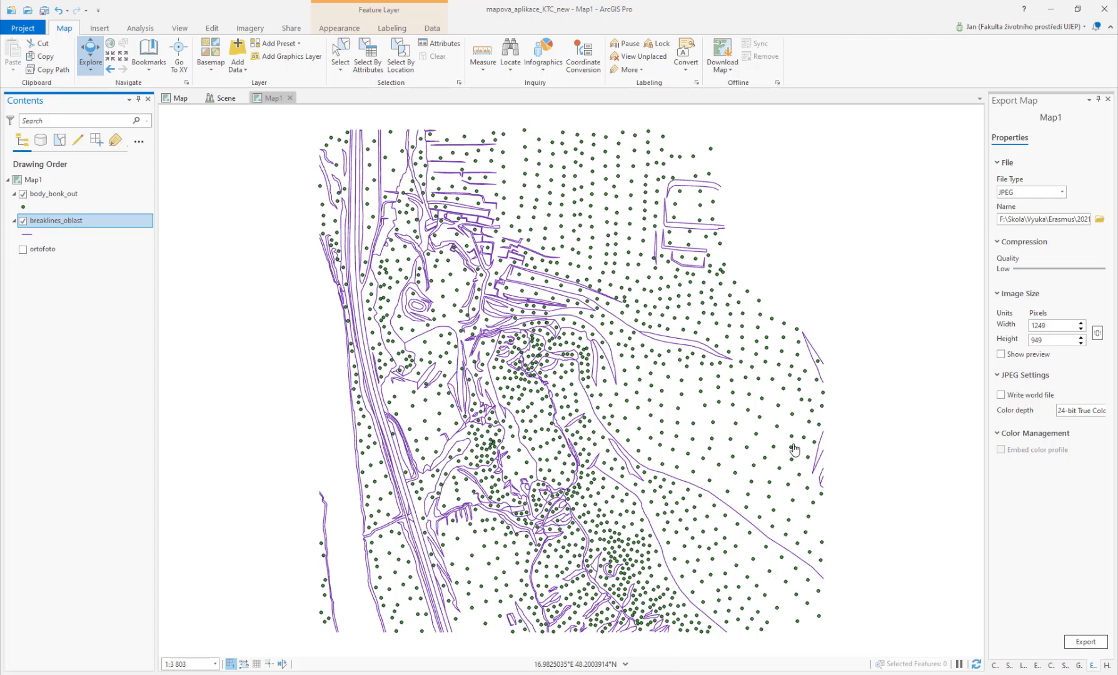
click(225, 98)
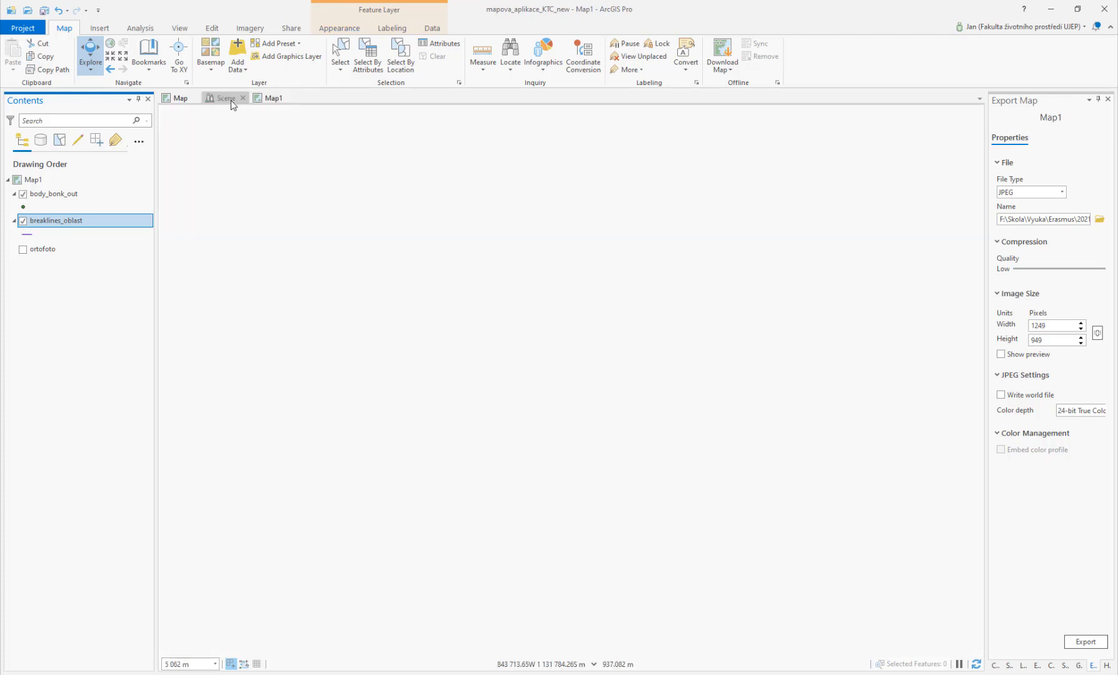
click(242, 98)
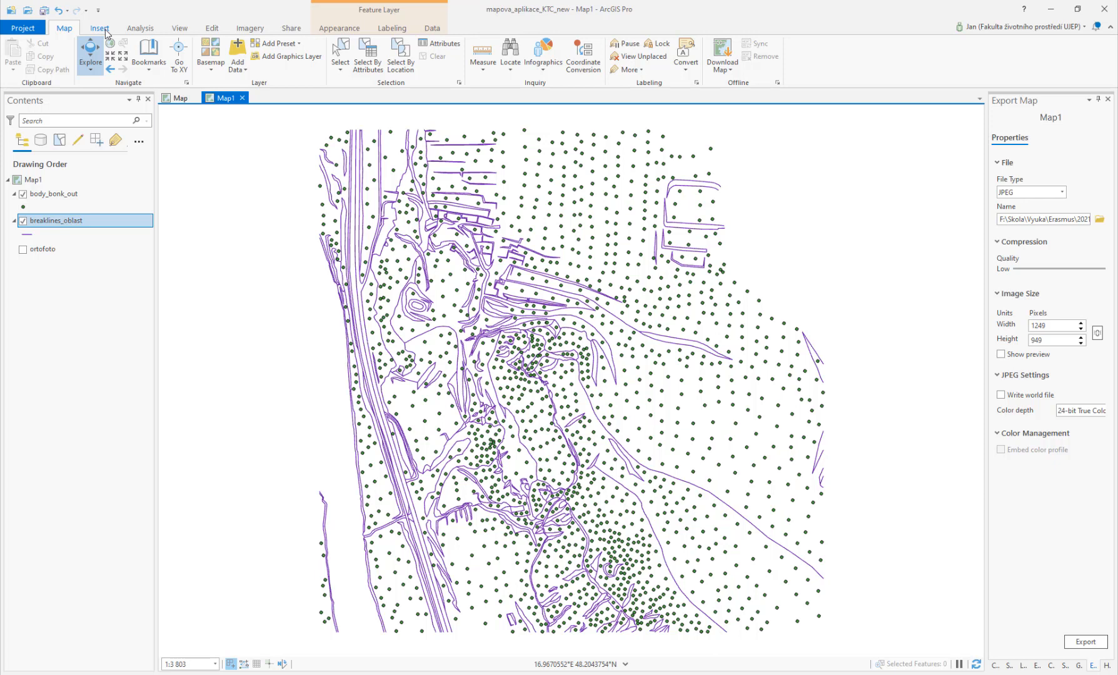
Step: Open the breaklines_oblast attribute table to check its features, then close it
right_click(66, 227)
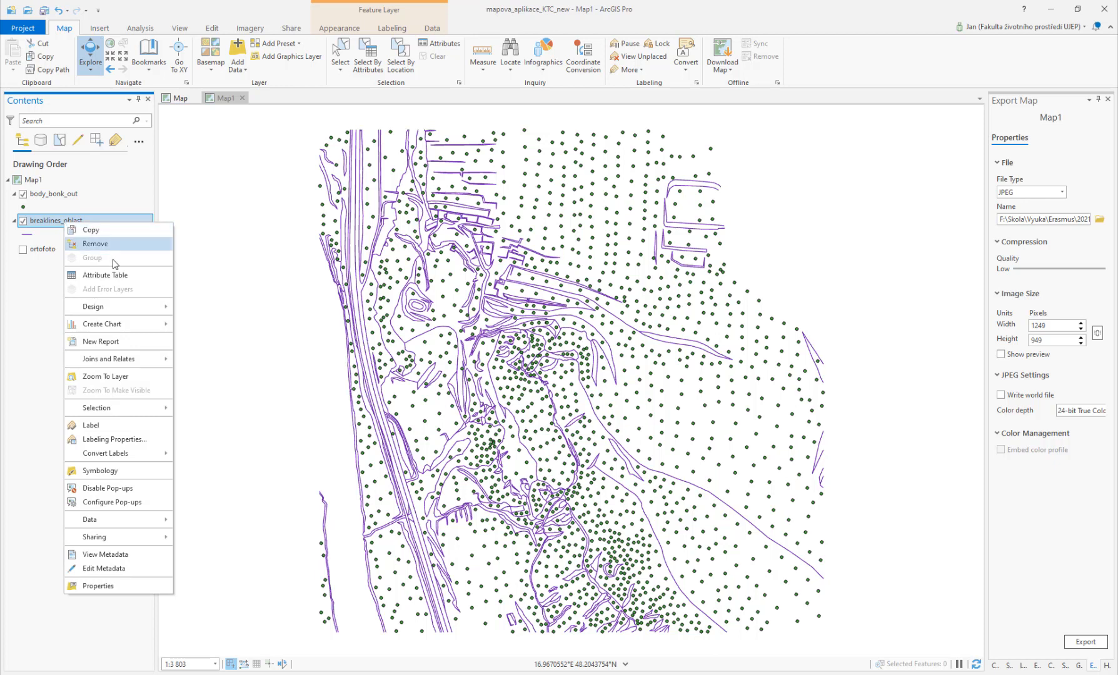
click(118, 277)
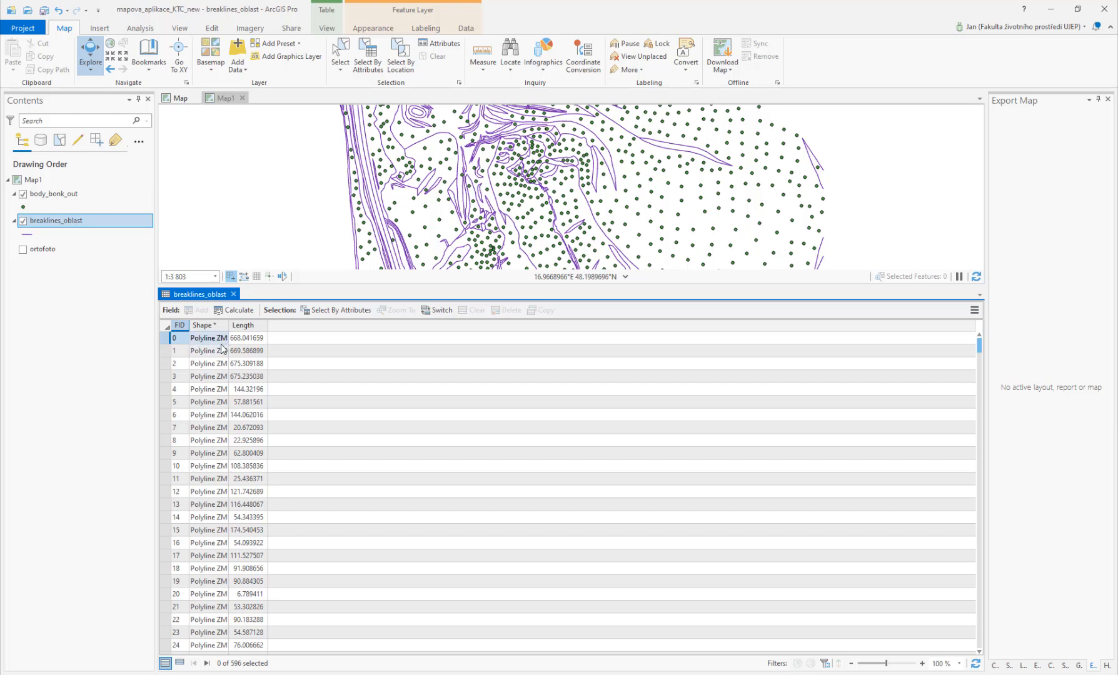
click(234, 293)
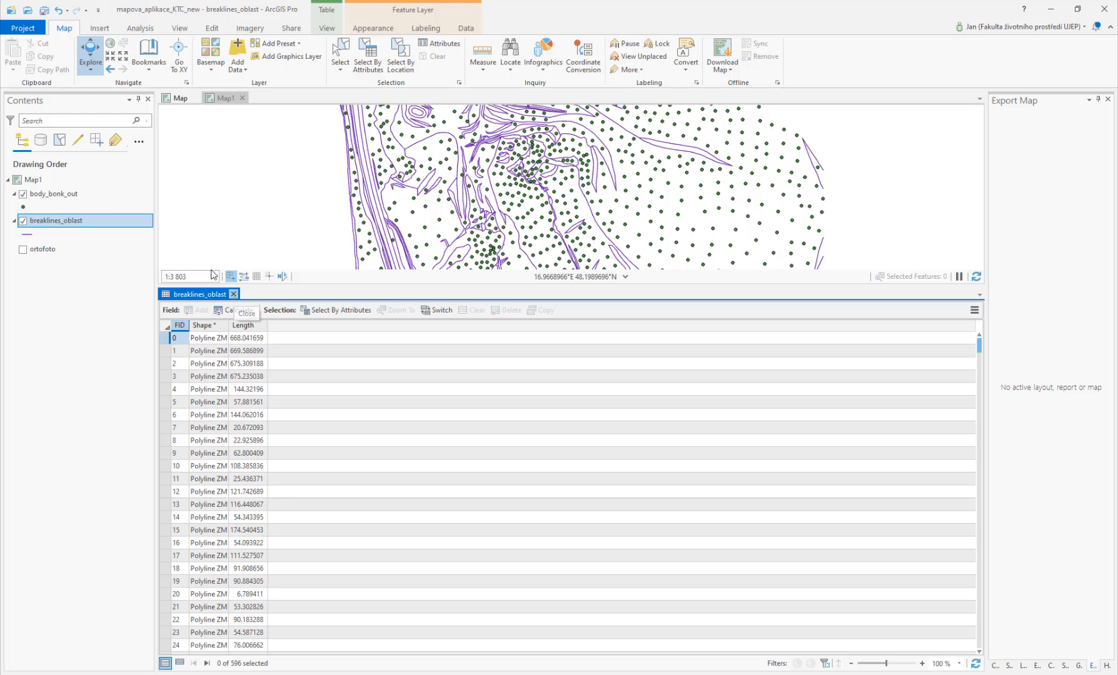
Step: Create a new local scene and turn off its WorldElevation3D/Terrain3D ground surface
click(103, 29)
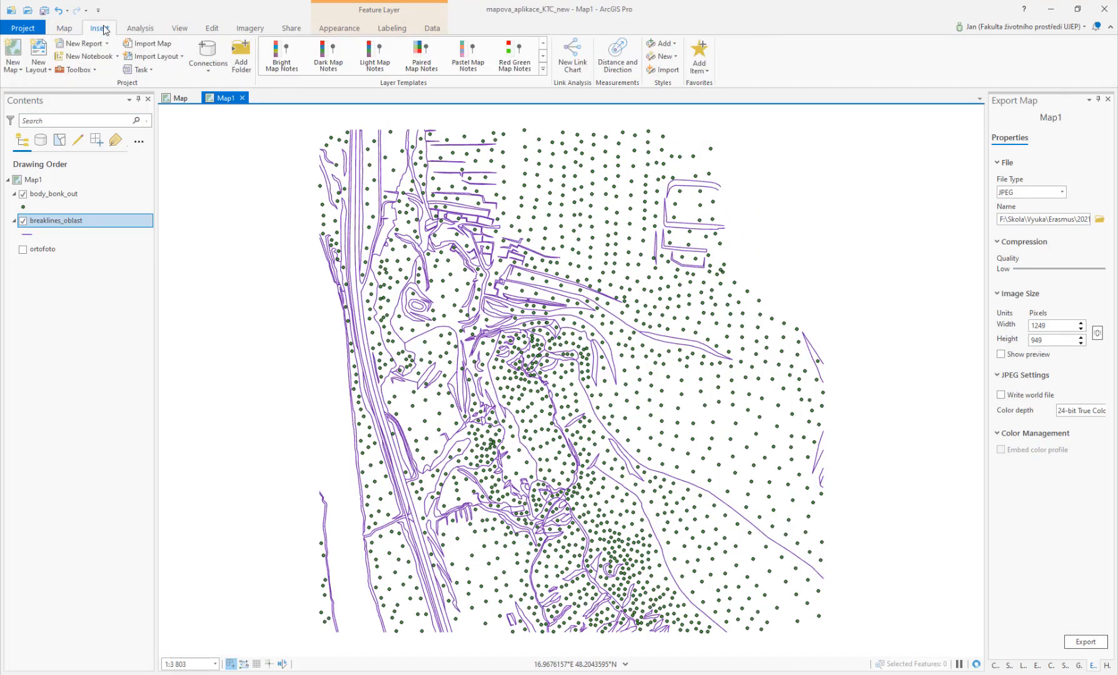
click(13, 68)
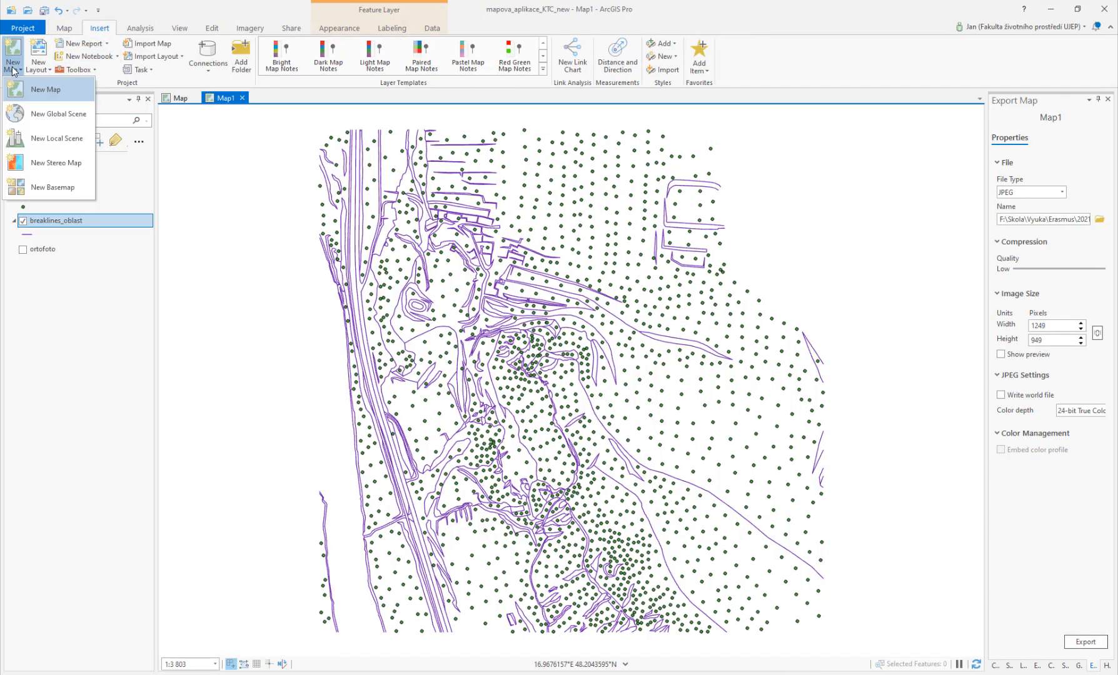
click(62, 138)
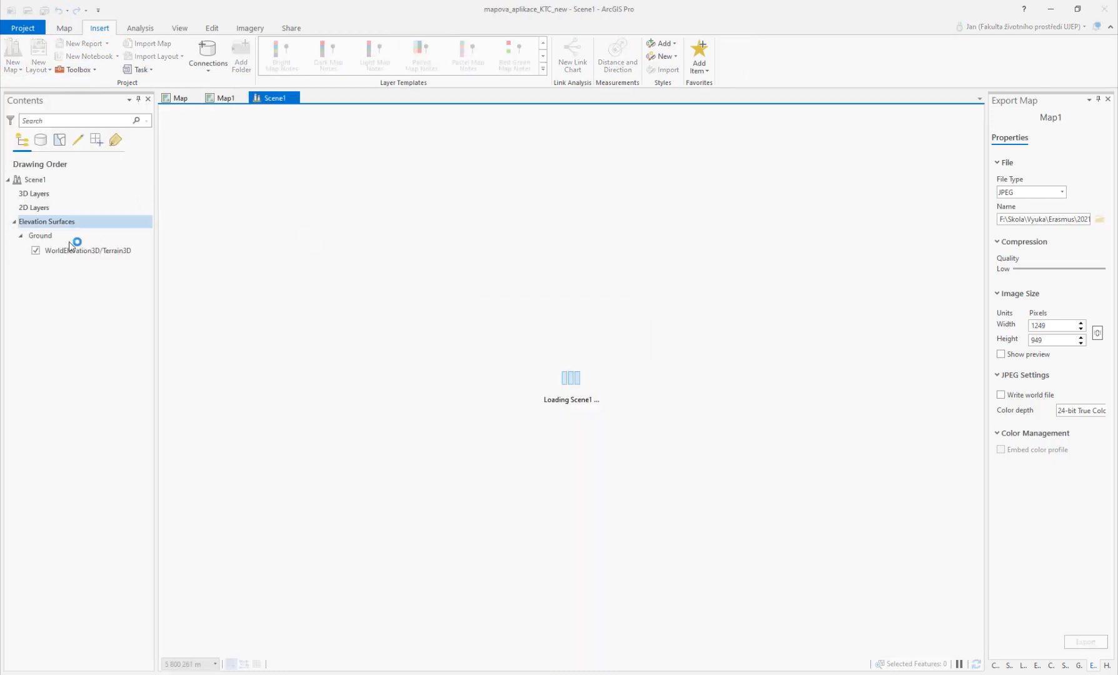
click(36, 250)
Step: Copy the breaklines_oblast layer from Map1 into the new scene's 3D layers
click(222, 99)
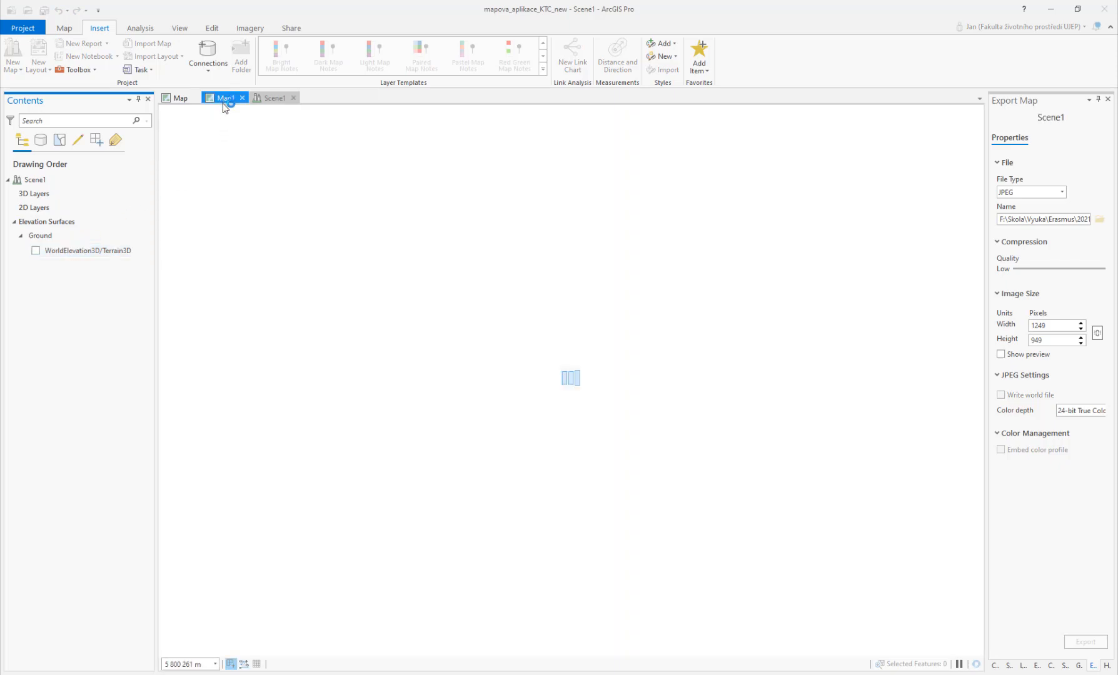
drag(69, 222, 316, 246)
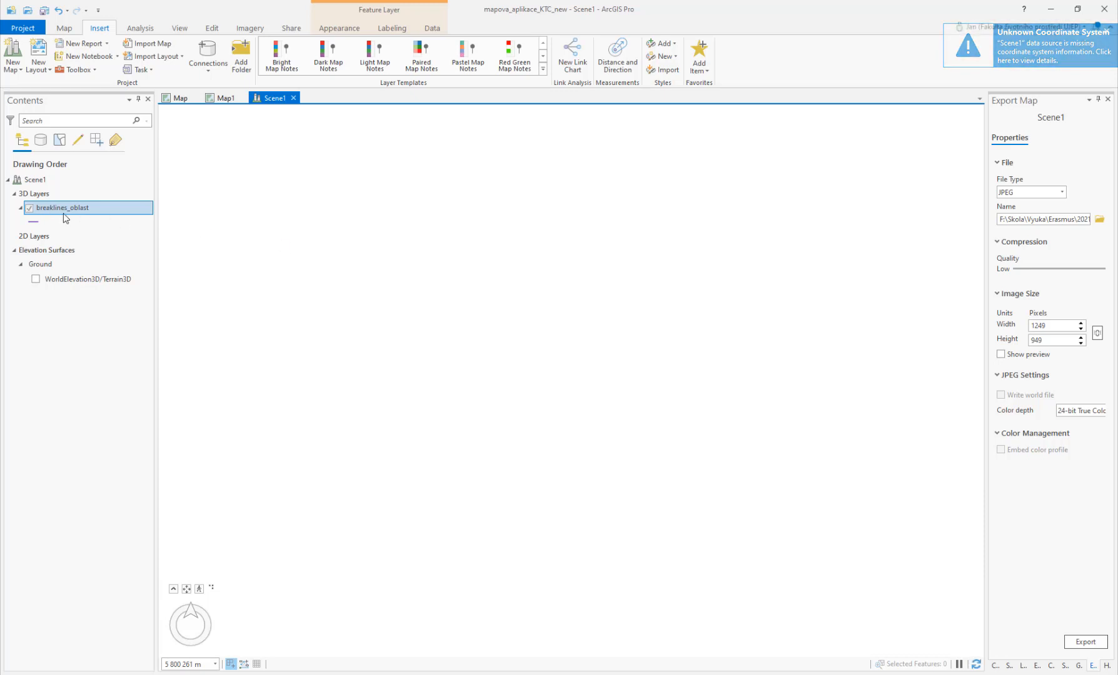
Step: Set Scene1's coordinate system to S-JTSK Krovak EastNorth from the favorites
click(46, 180)
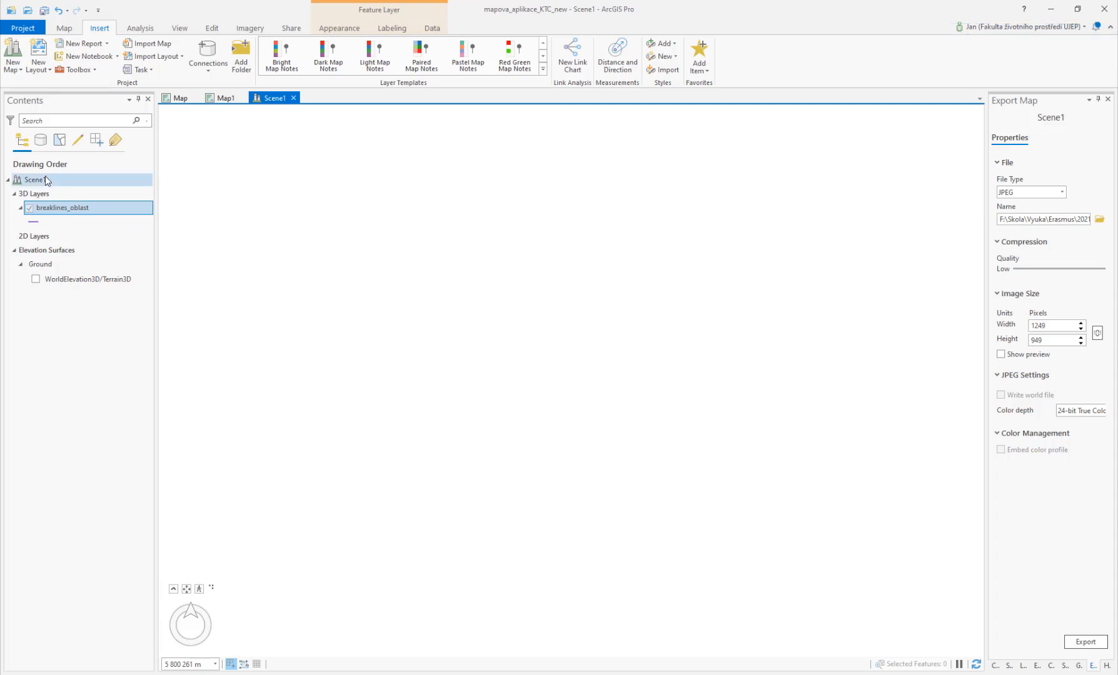
right_click(46, 179)
click(72, 269)
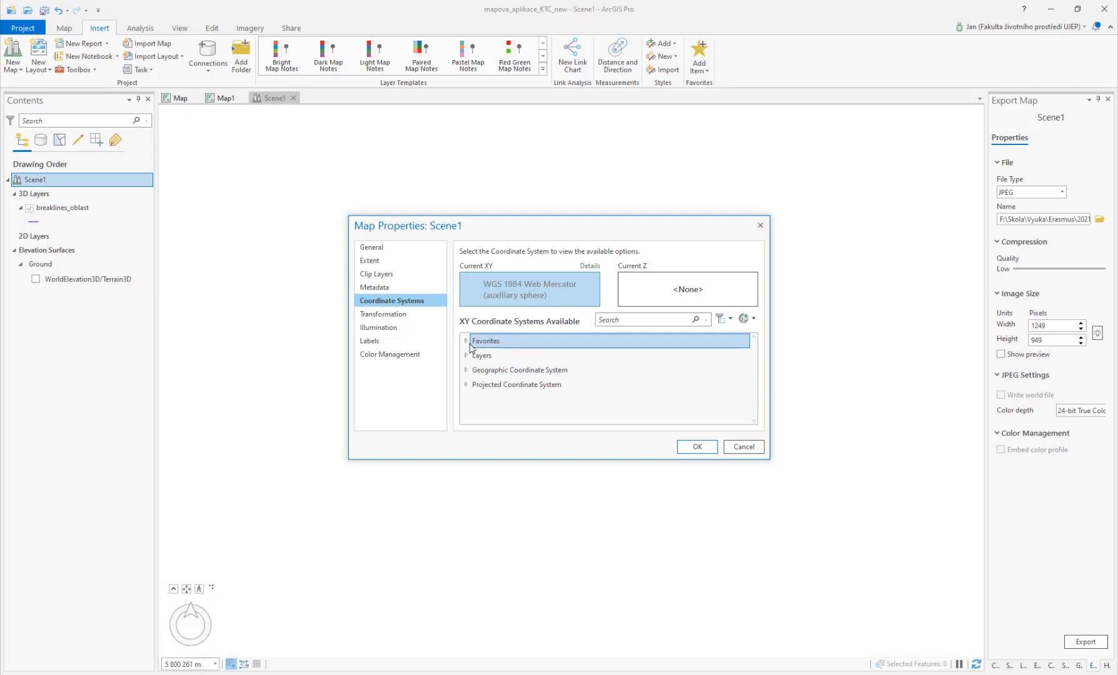
click(466, 341)
click(530, 372)
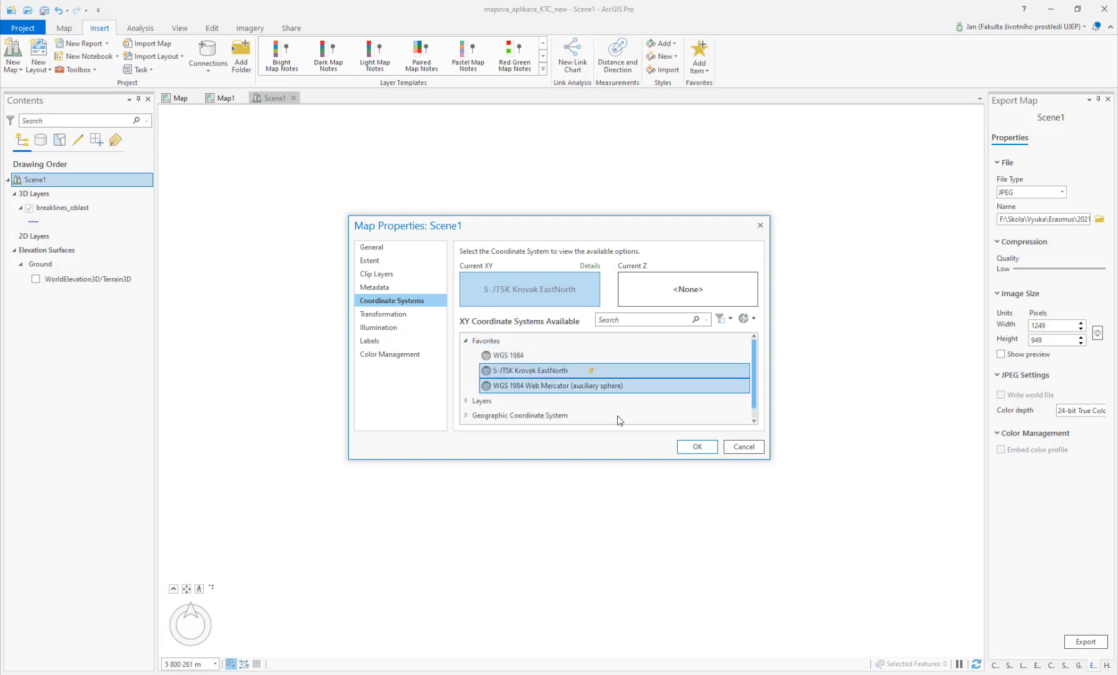
click(696, 447)
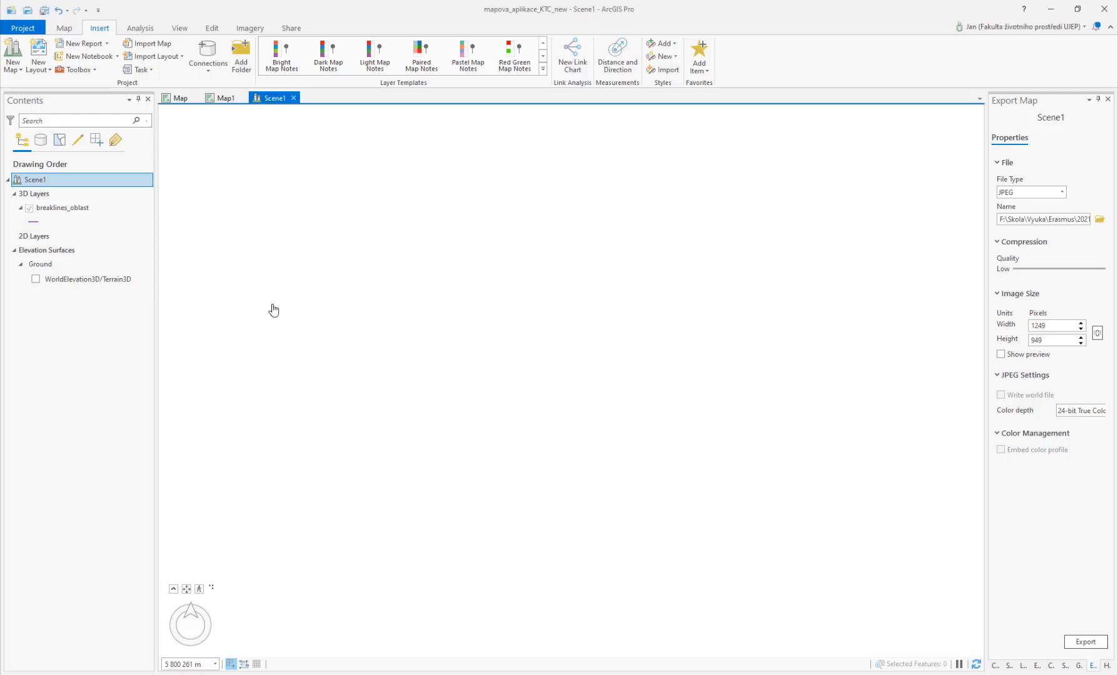
Step: Zoom the scene to the breaklines_oblast layer
right_click(62, 211)
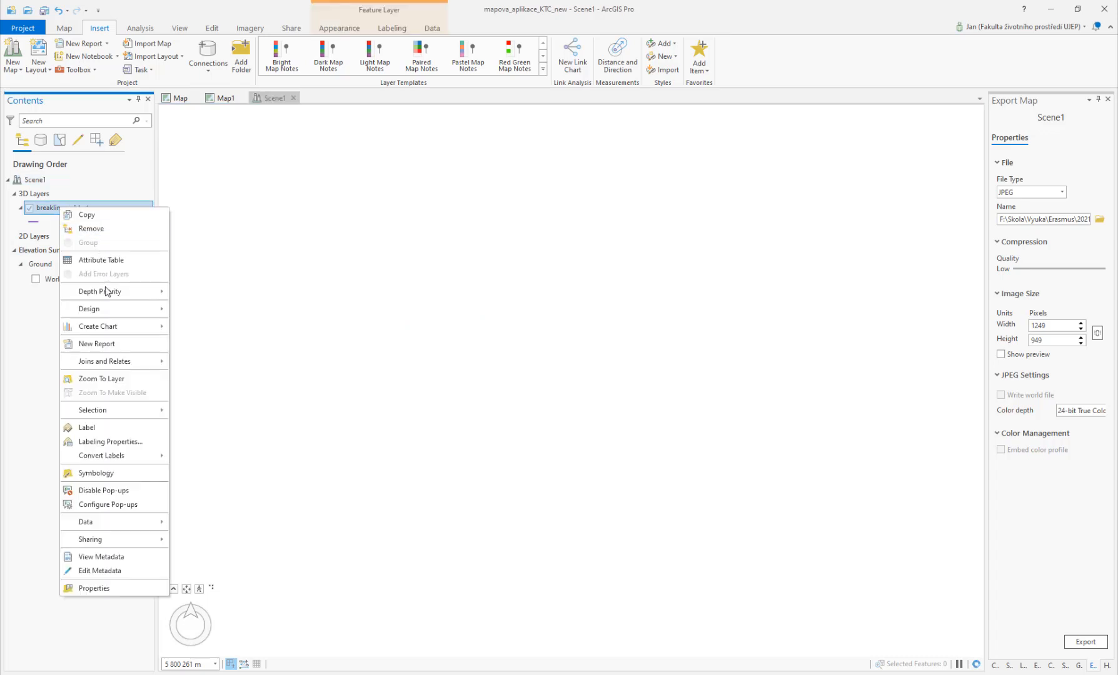
click(103, 380)
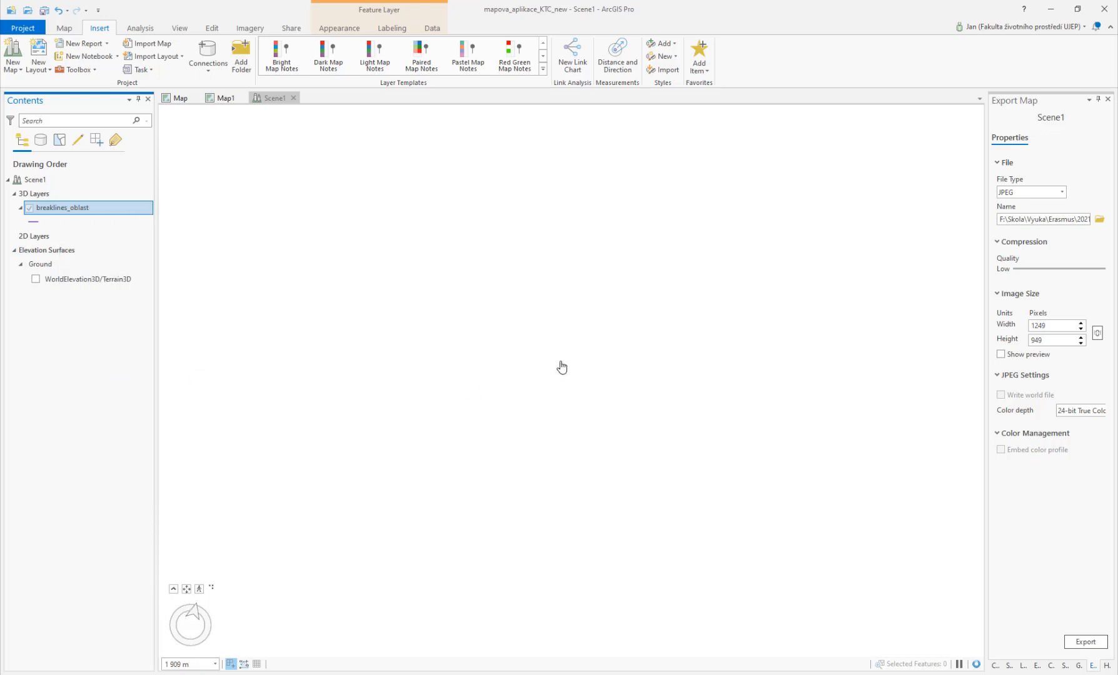
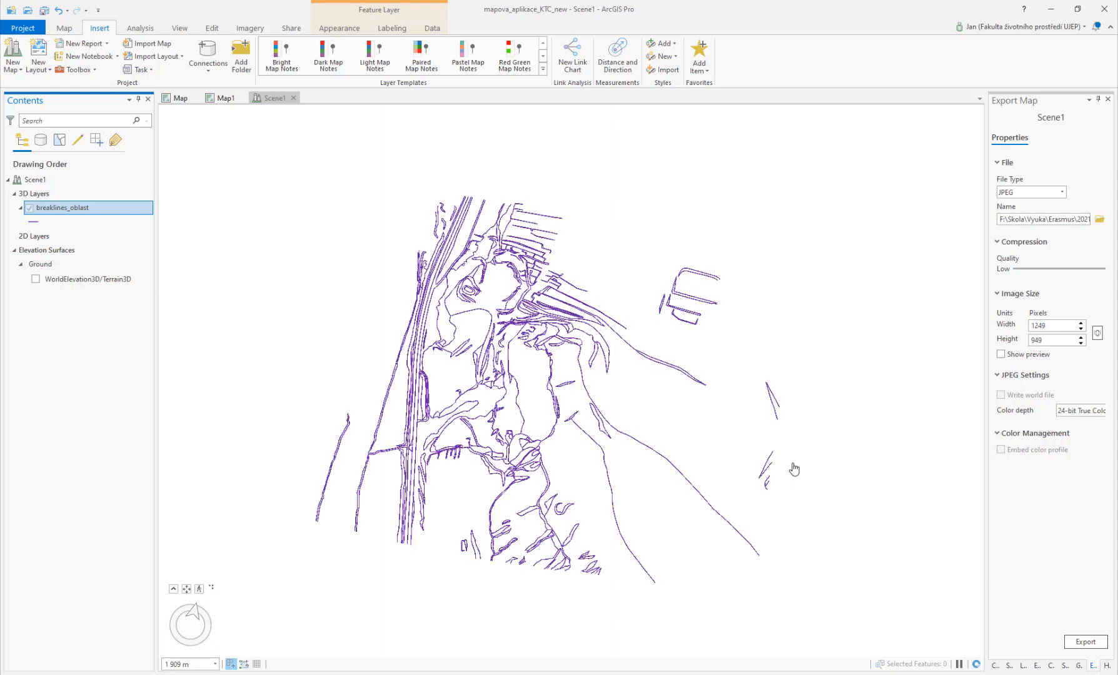
Step: Orbit the scene to inspect the breaklines in 3D, then return to the Map1 view
drag(556, 448, 513, 404)
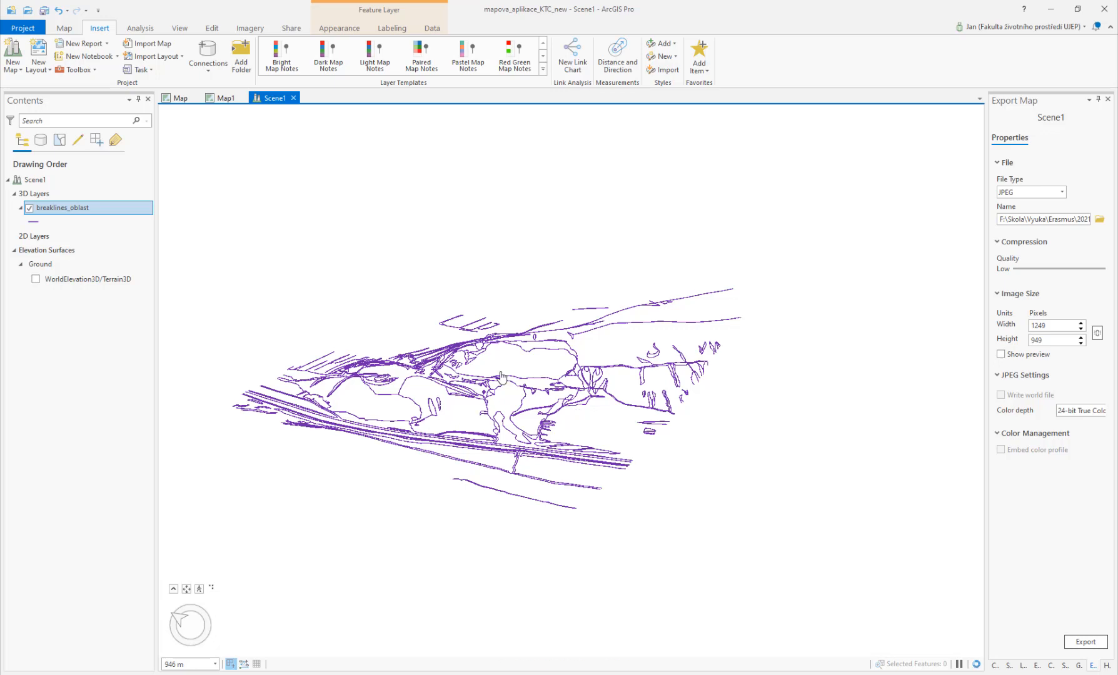
drag(486, 392, 603, 437)
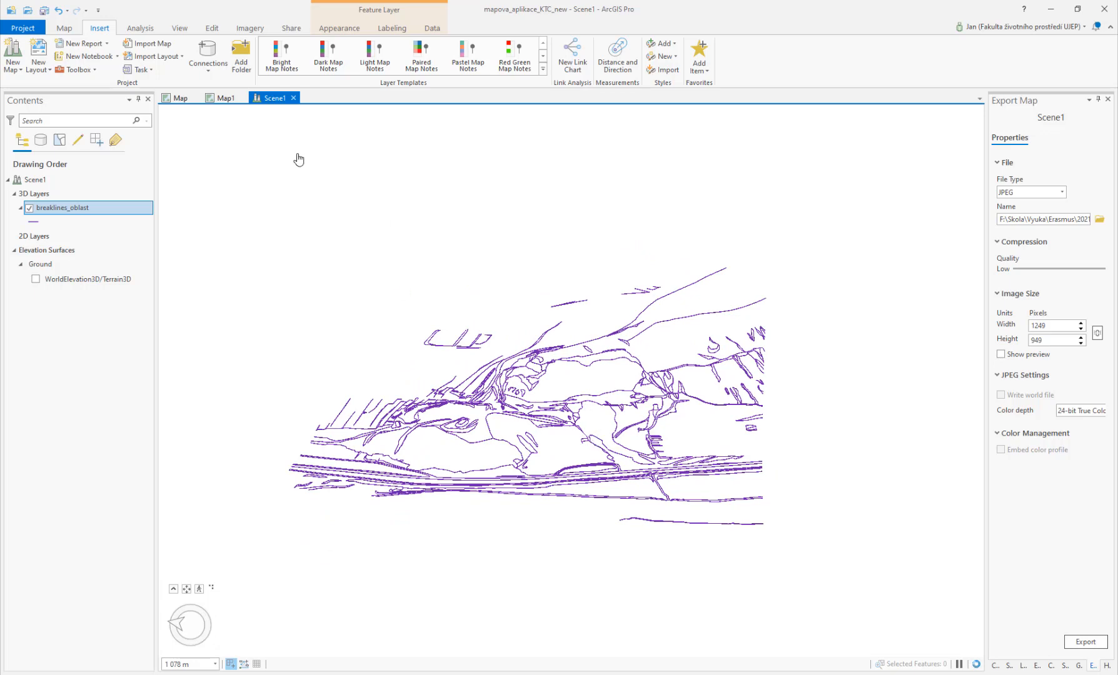
click(293, 98)
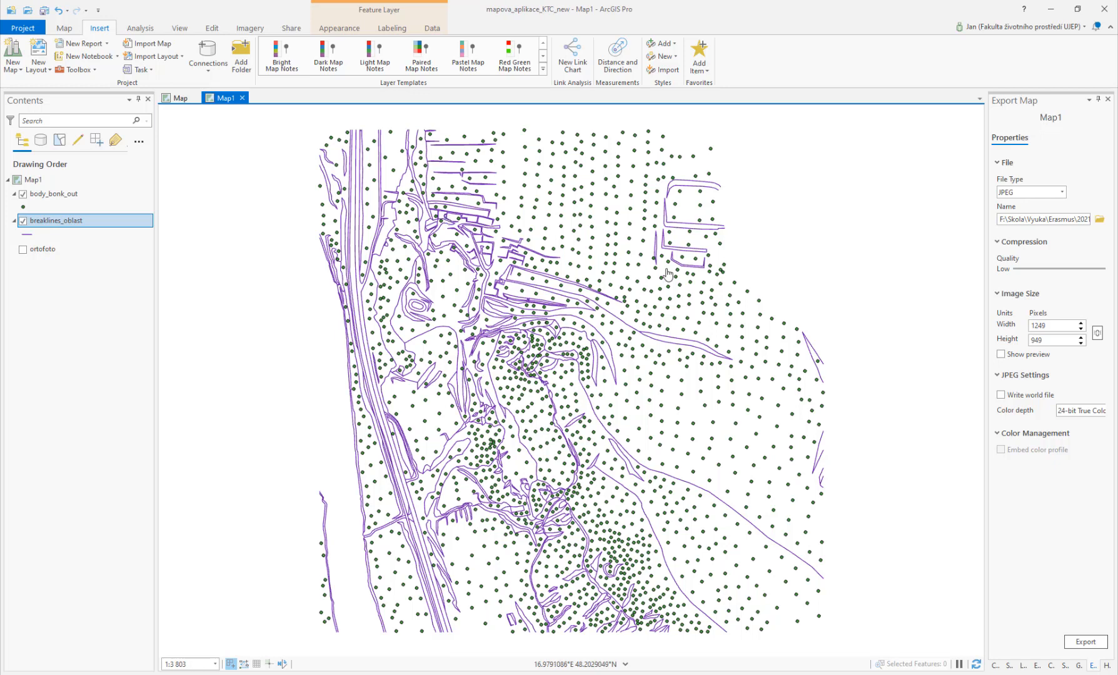
Step: Open the Create TIN tool and name the output TIN slovinec_TIN in the Output folder
click(998, 667)
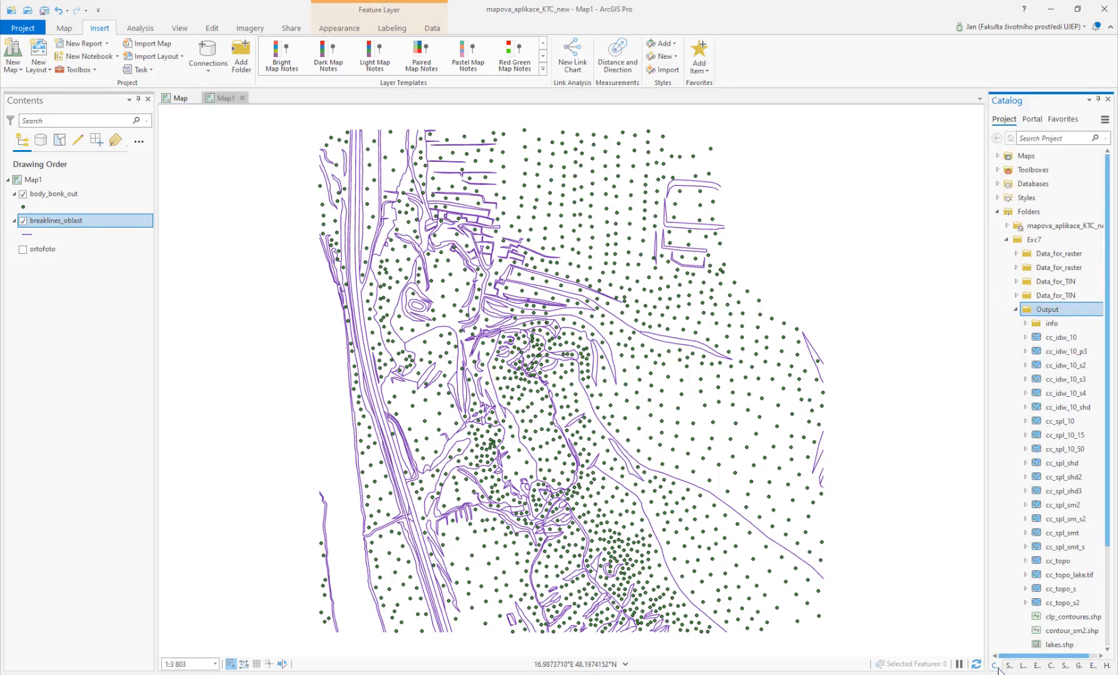
click(1079, 665)
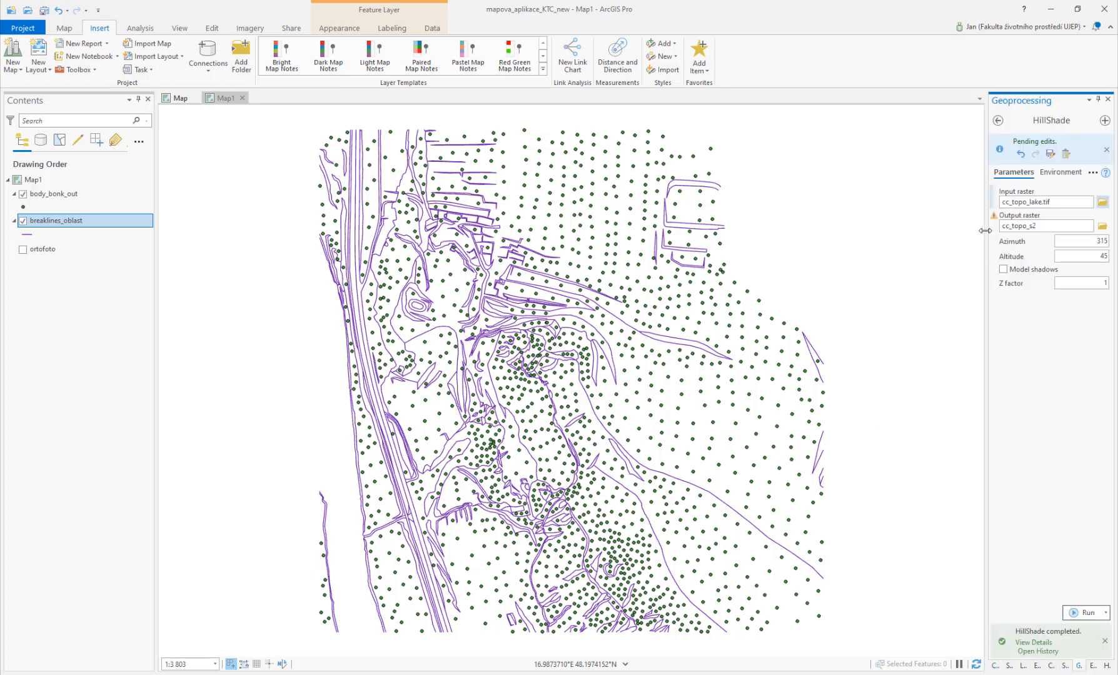
drag(988, 231, 938, 232)
click(949, 121)
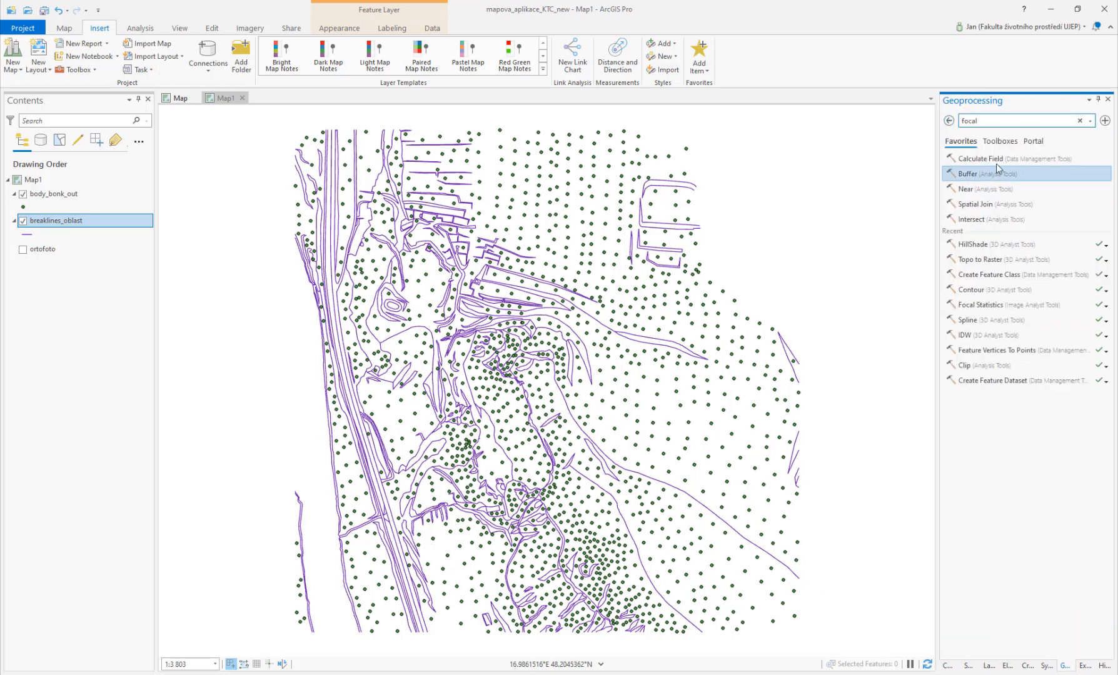
text(create tin)
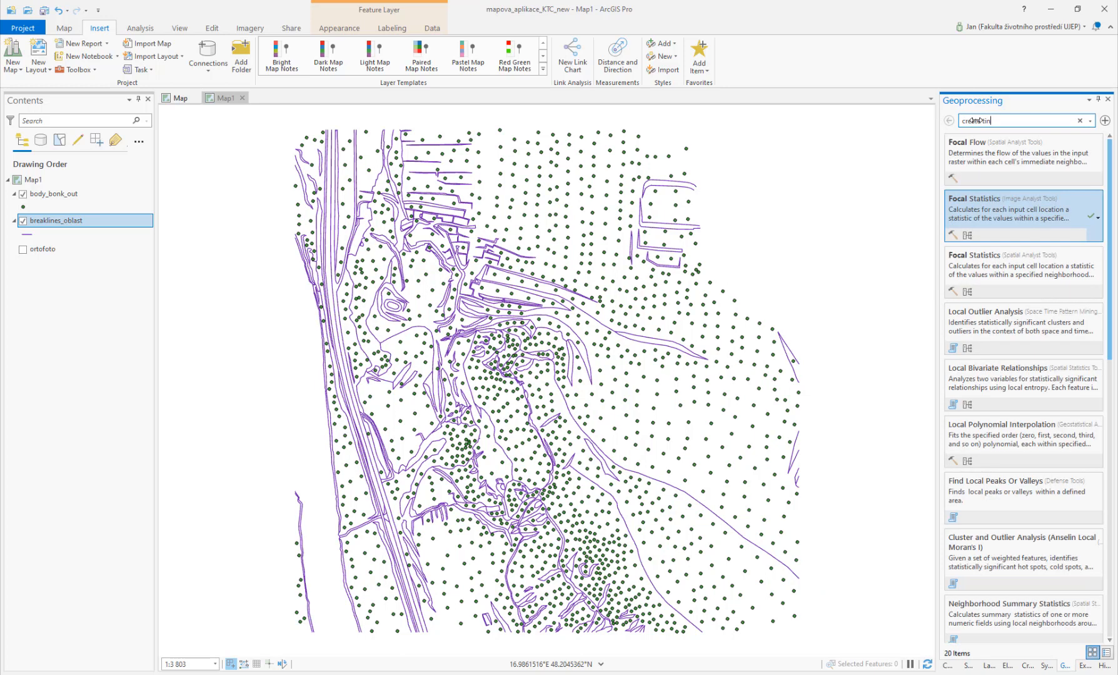
click(971, 160)
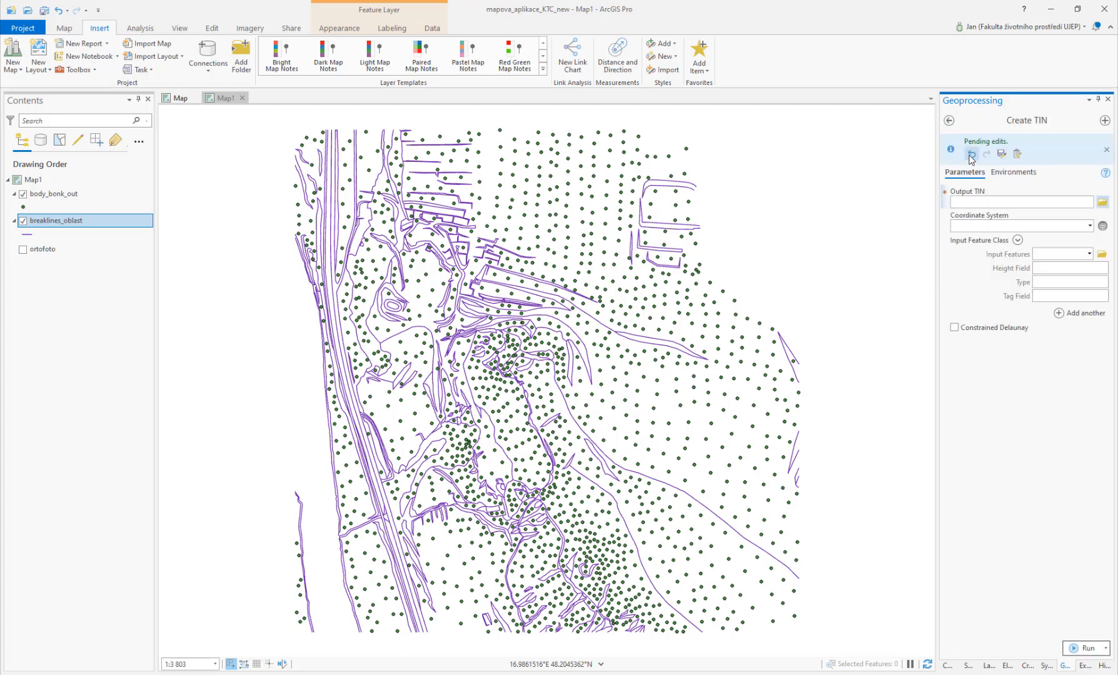
click(1101, 203)
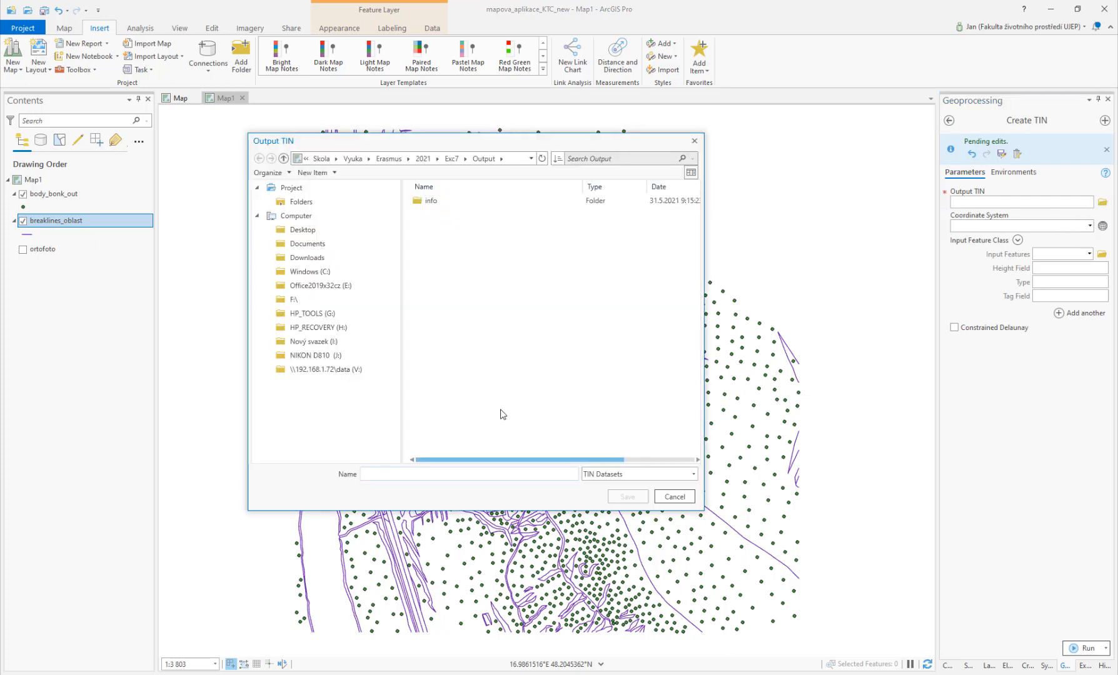
text(slovinec_TIN)
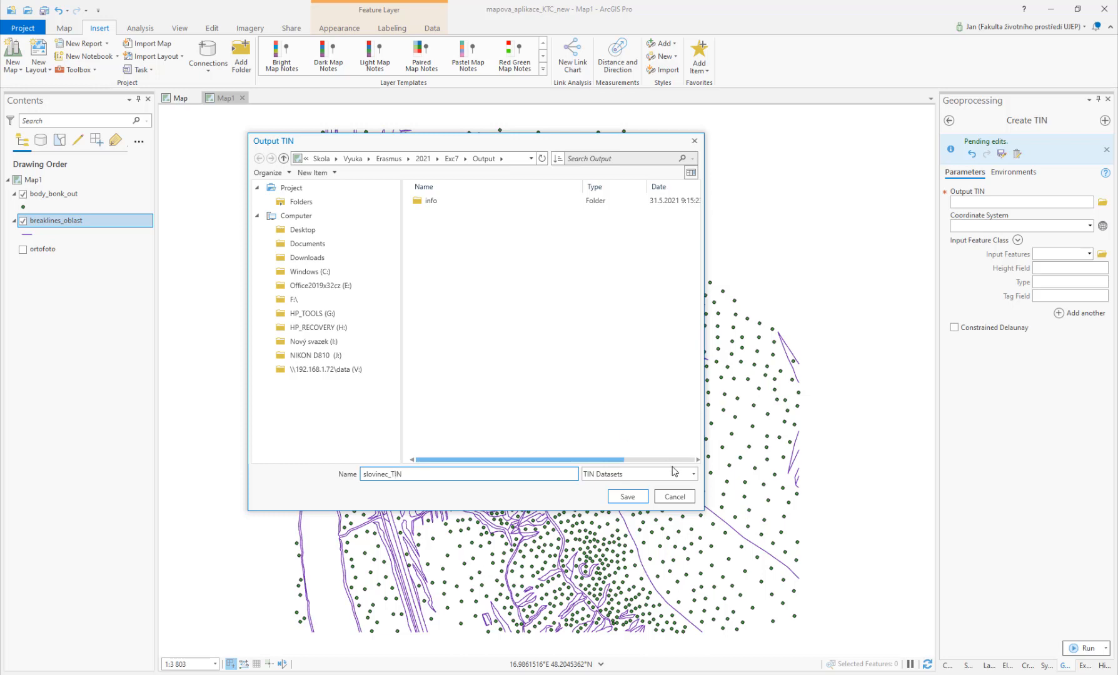
click(627, 496)
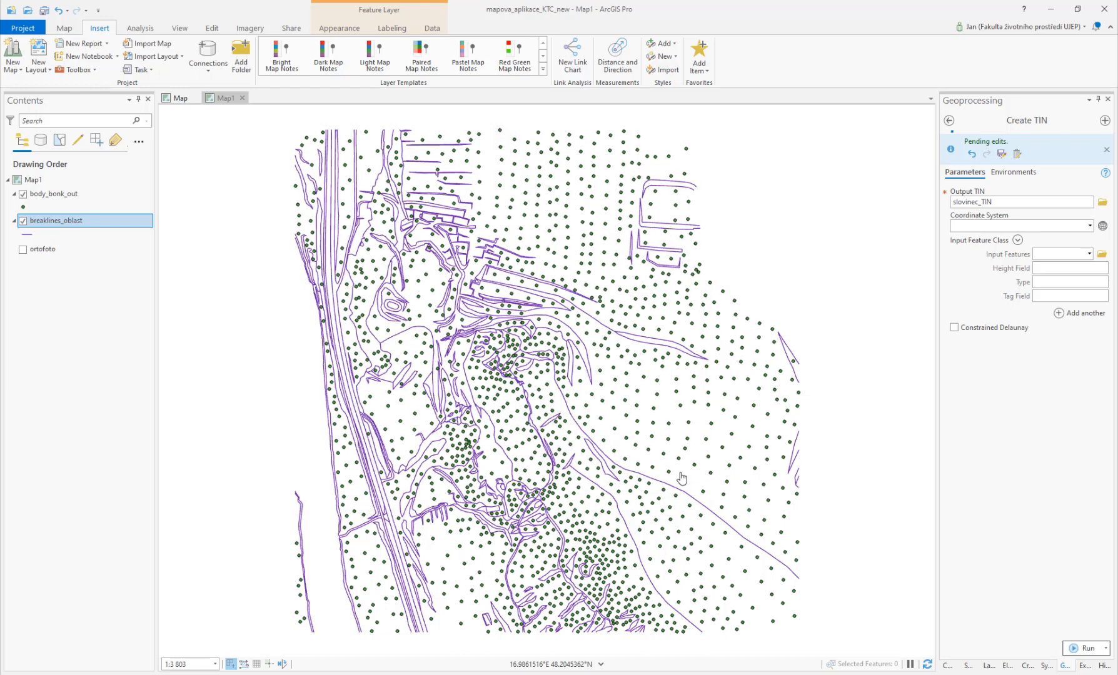
Step: Set the TIN coordinate system to S-JTSK_Krovak_East_North and add body_bonk_out as input with height field value
click(1090, 226)
click(994, 235)
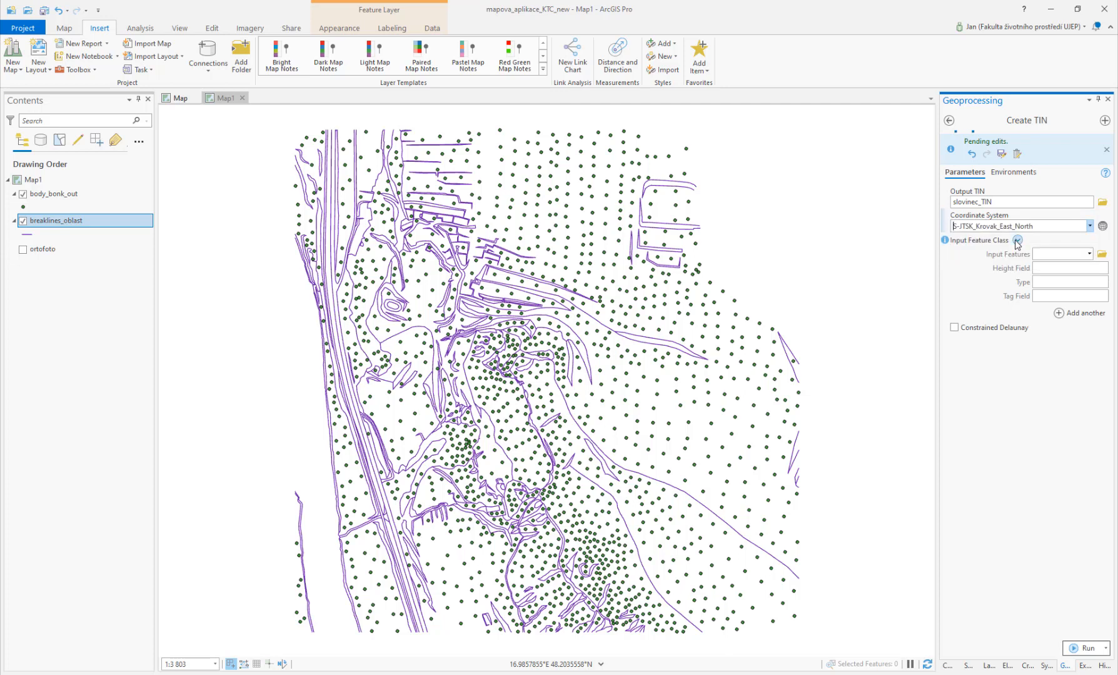
click(1089, 254)
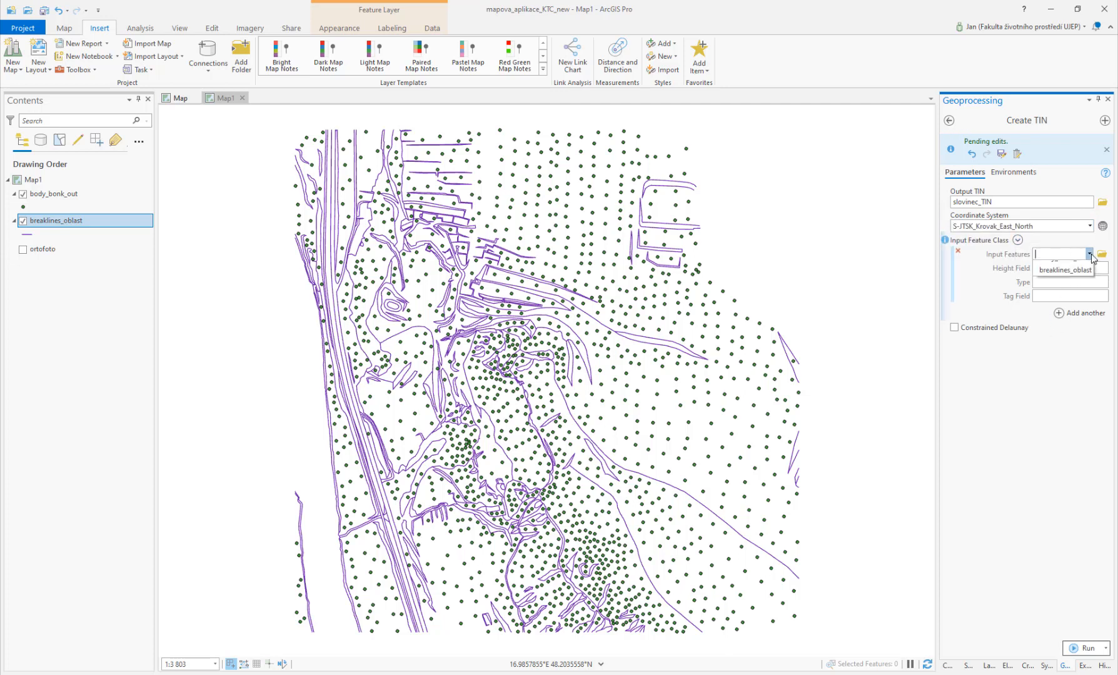
click(1076, 267)
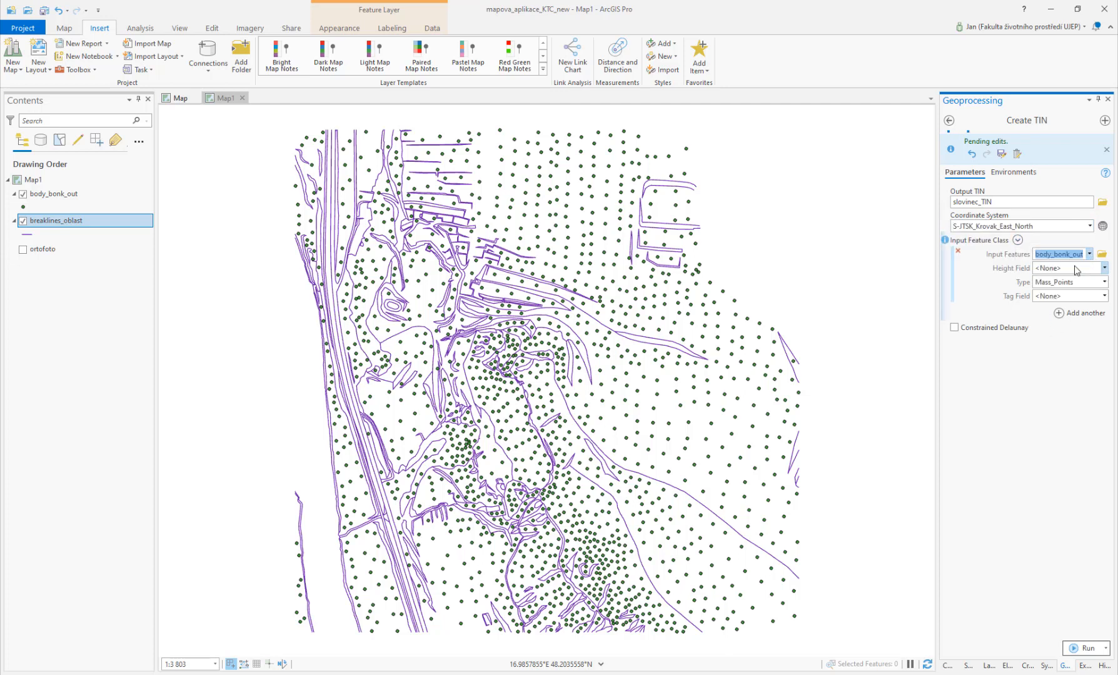
click(1104, 268)
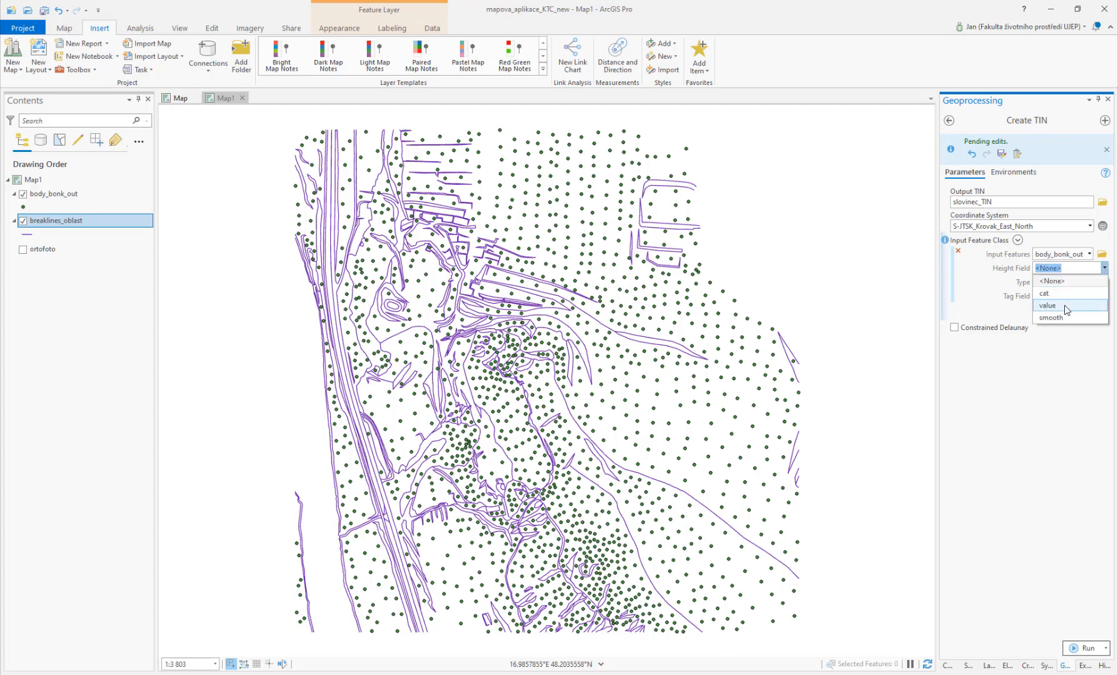
click(1065, 305)
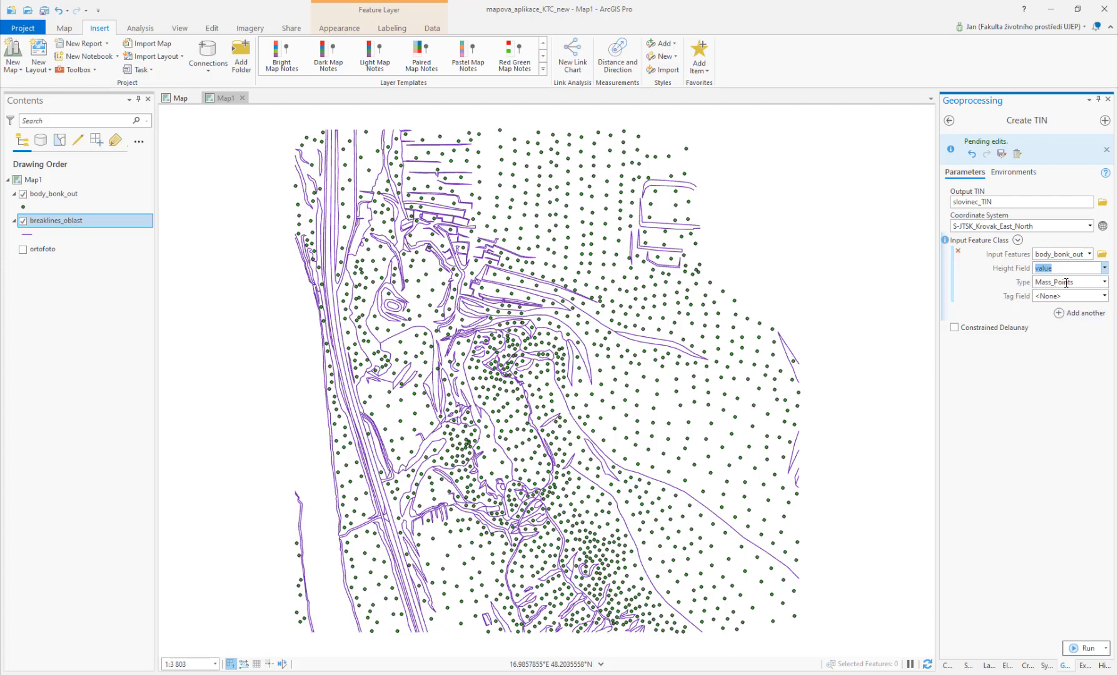
Step: Add breaklines_oblast as a second input with Shape.Z heights as Hard_Line and run Create TIN
click(1059, 314)
click(1089, 312)
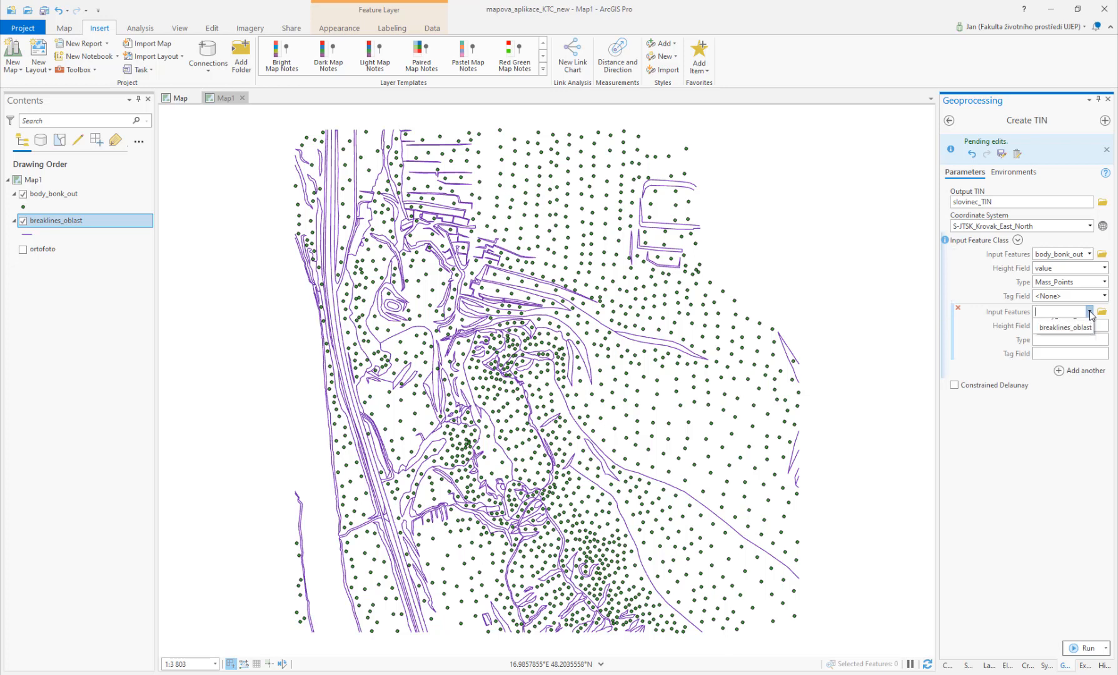
click(1062, 339)
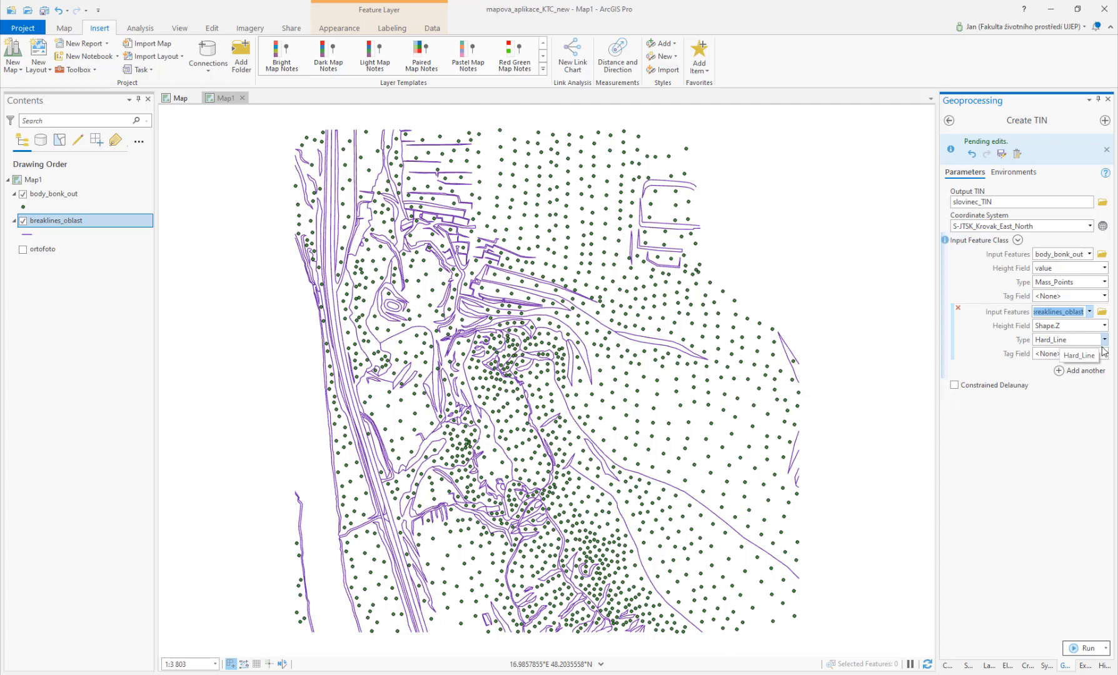
click(1082, 646)
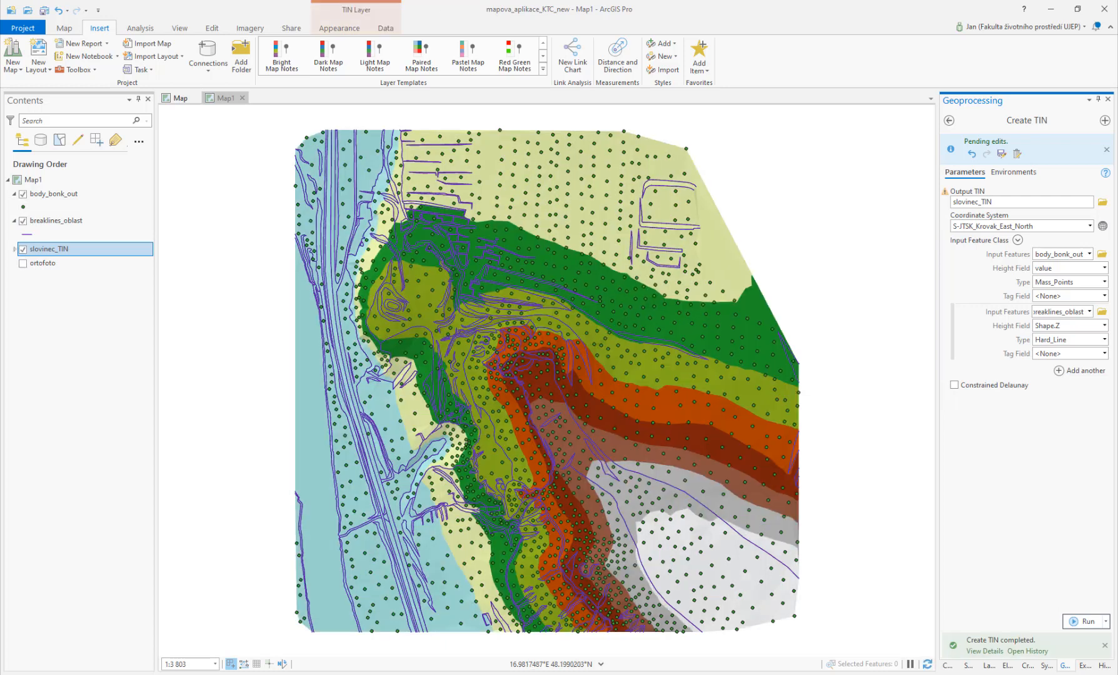
Step: Hide the body_bonk_out and breaklines_oblast layers and expand the slovinec_TIN legend
click(24, 194)
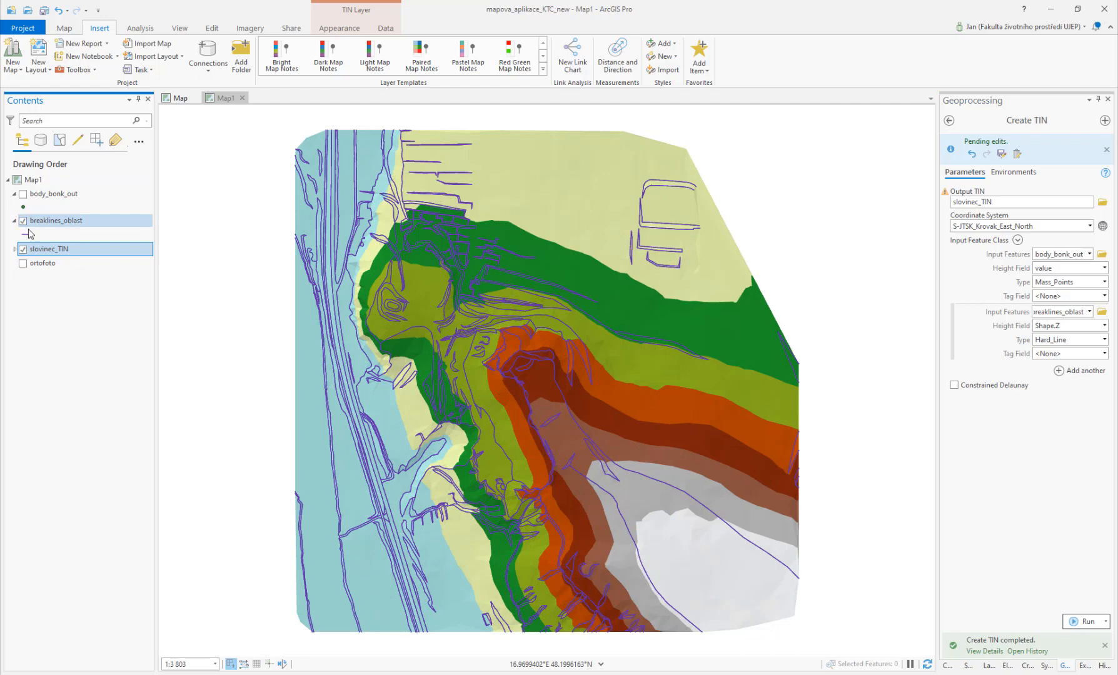
click(24, 222)
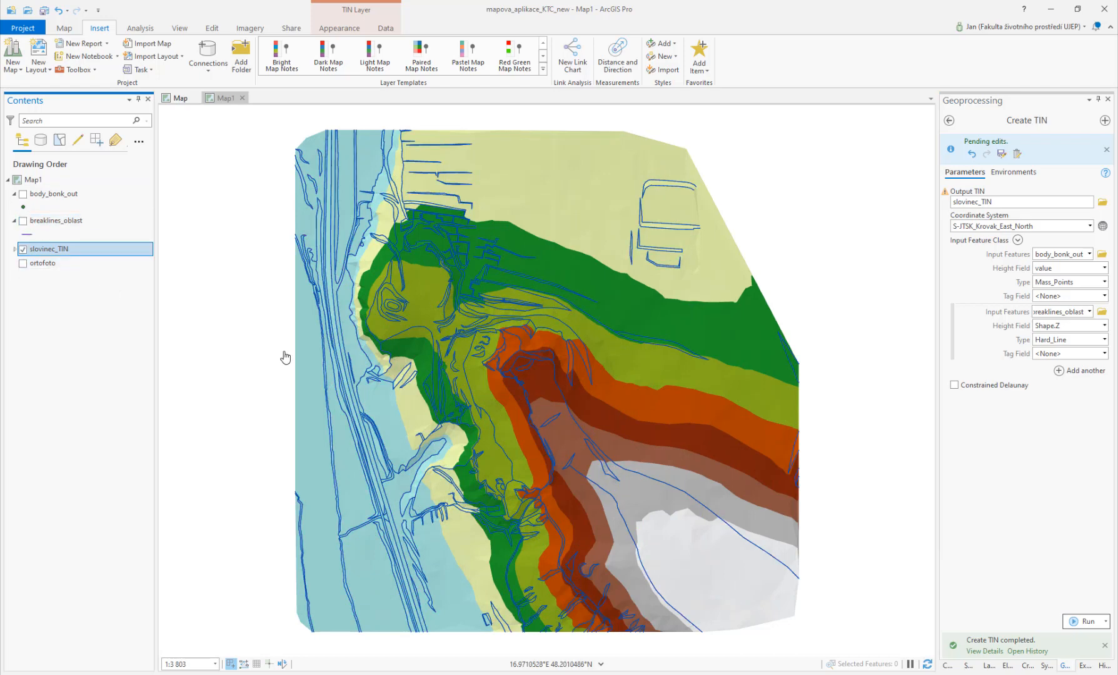
click(14, 249)
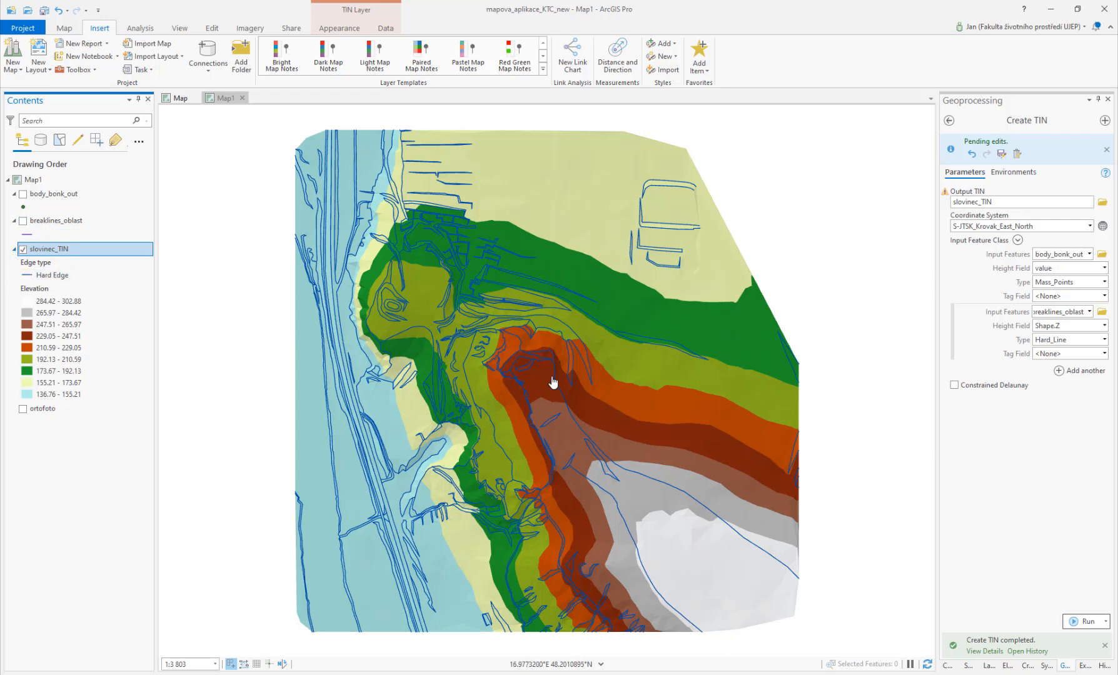
Step: Symbolize slovinec_TIN as an Elevation surface
click(344, 29)
click(273, 67)
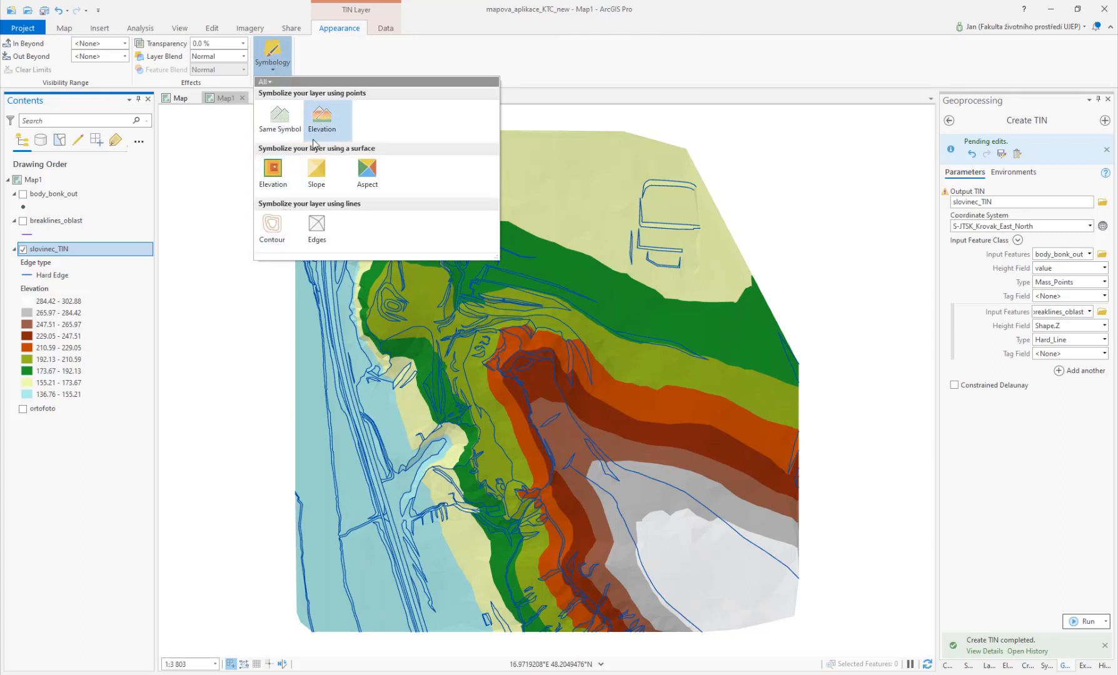
click(273, 173)
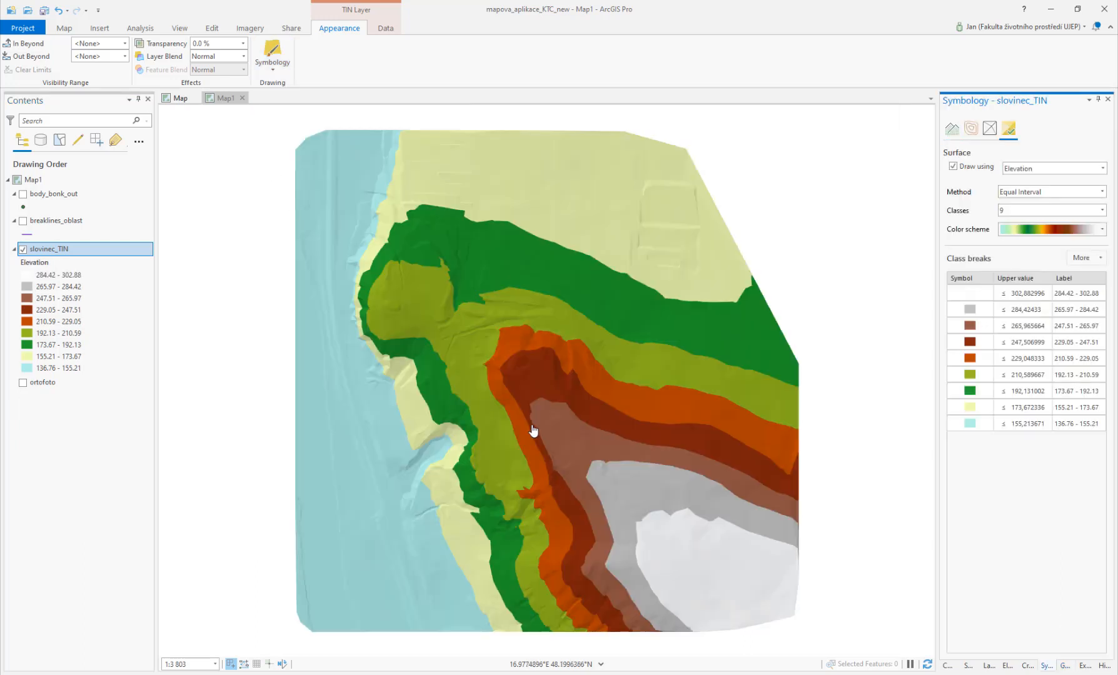
Step: Zoom into the TIN surface to inspect its detail, briefly toggling the breaklines layer
scroll(493, 400, up, 3)
drag(477, 410, 579, 534)
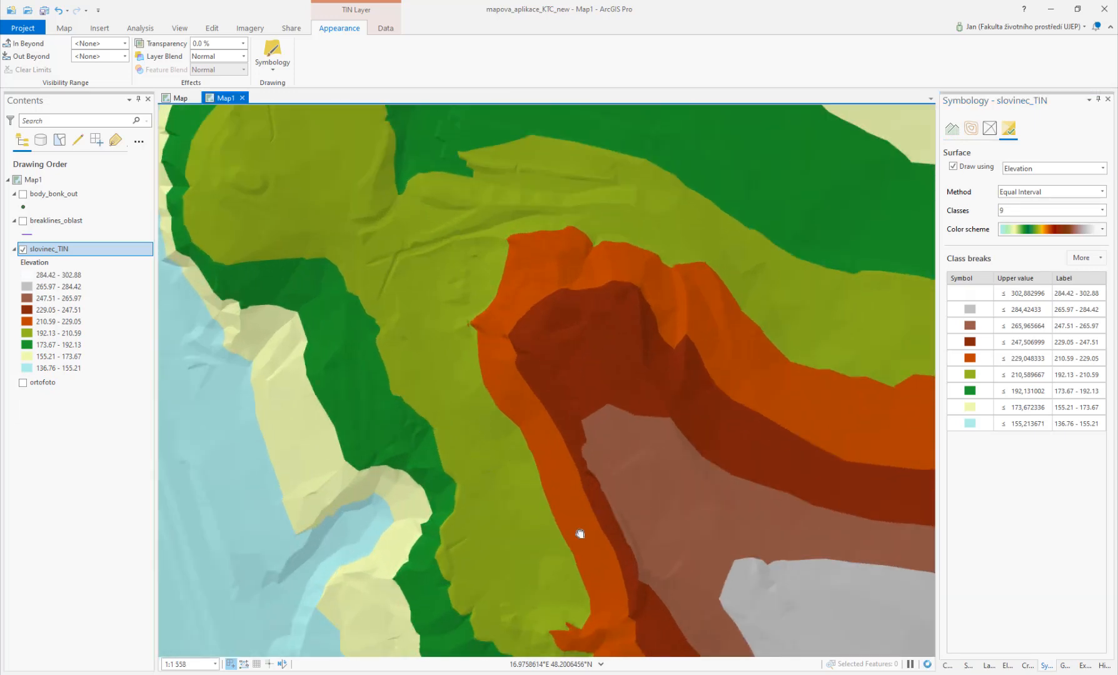
drag(370, 224, 434, 354)
click(23, 221)
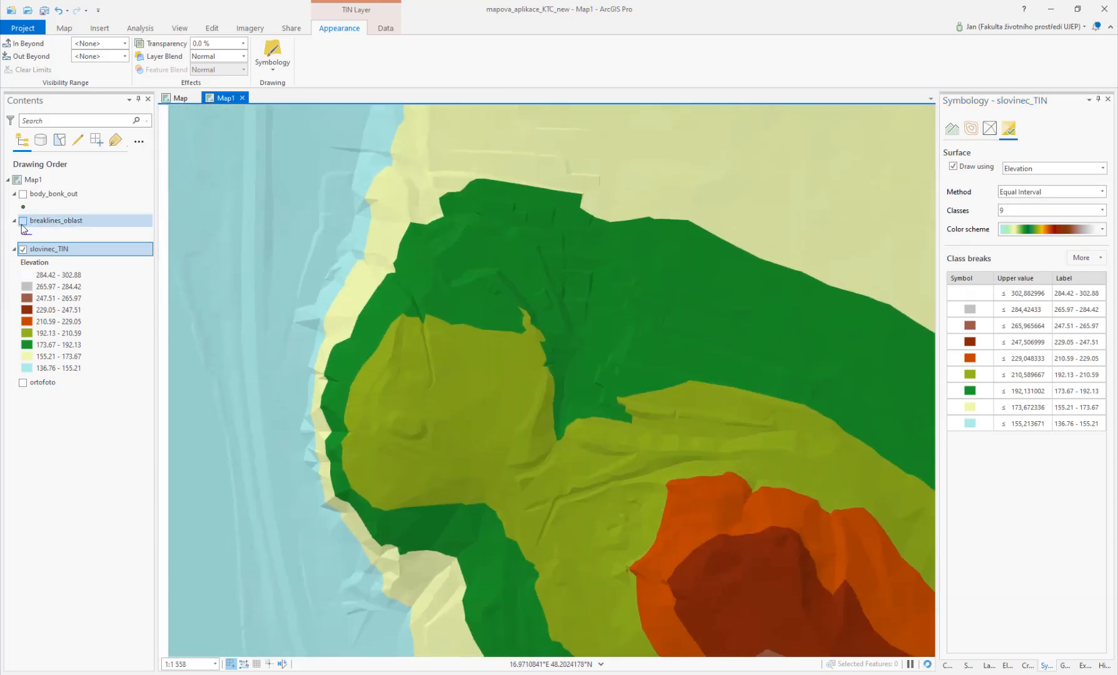
click(23, 222)
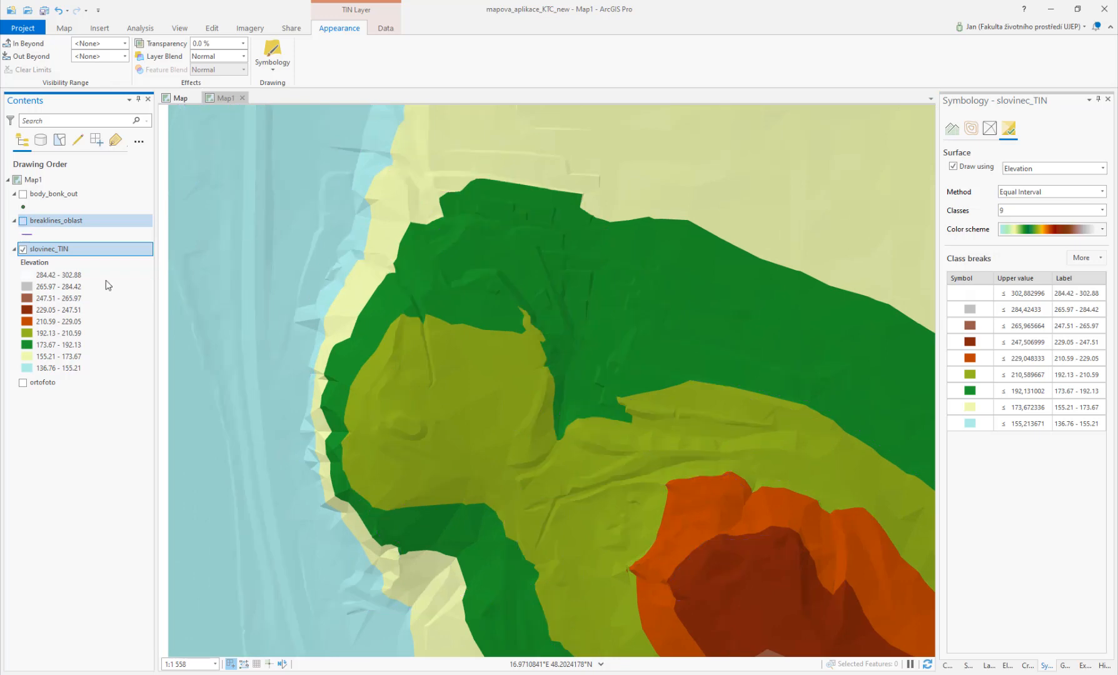
drag(499, 309, 509, 255)
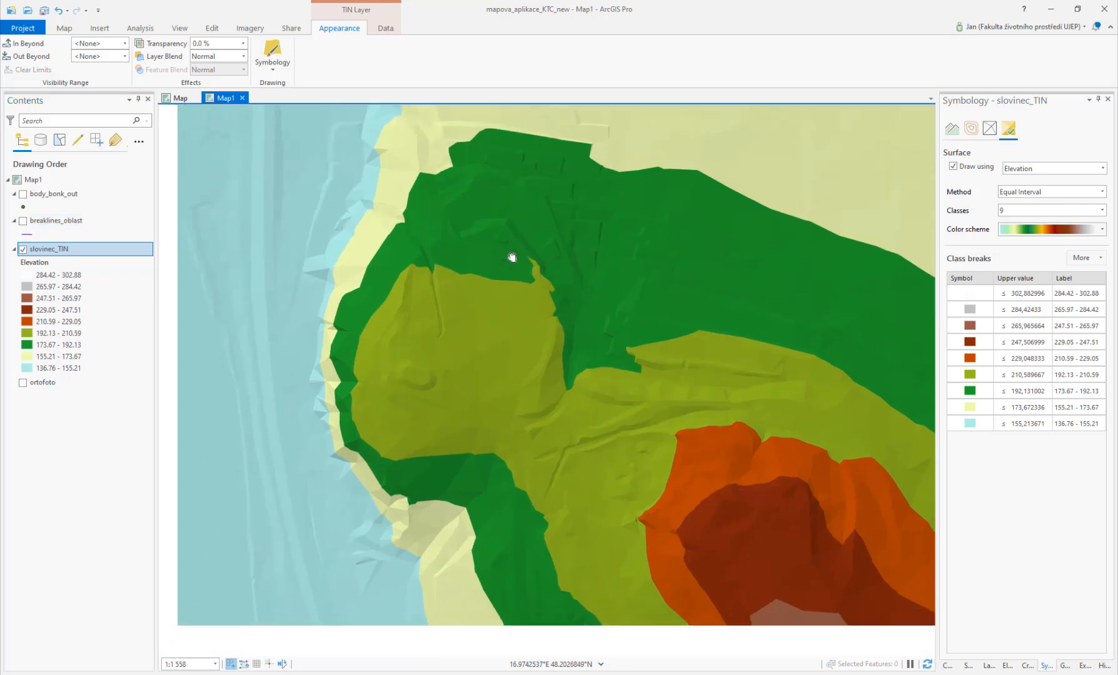
mouse_move(547, 426)
mouse_down()
mouse_move(444, 248)
mouse_move(532, 436)
mouse_up()
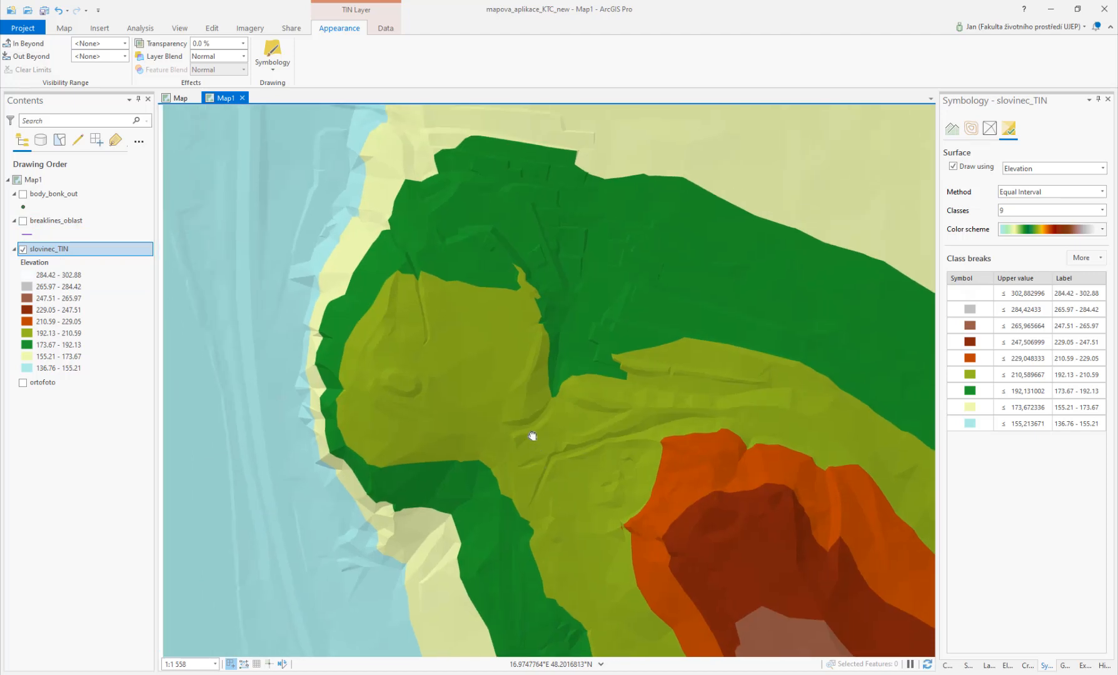
scroll(533, 435, up, 3)
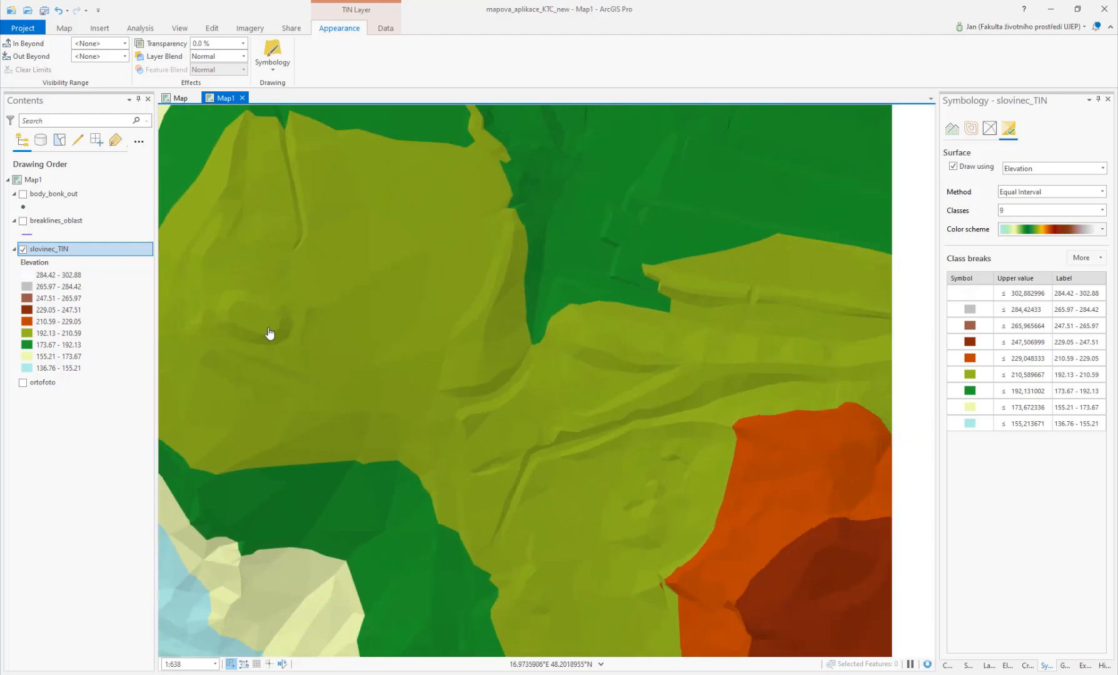
scroll(269, 334, down, 1)
drag(442, 396, 474, 574)
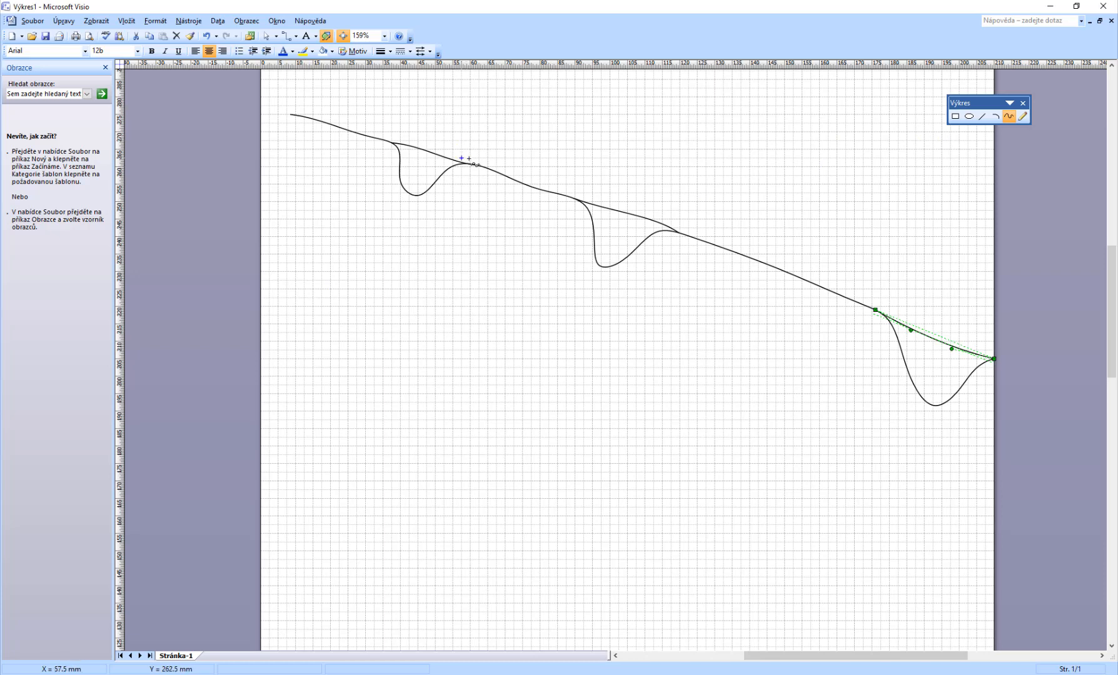
Step: Switch to Visio and place small circles below the sketched terrain profile with the Ellipse tool
click(970, 117)
click(385, 352)
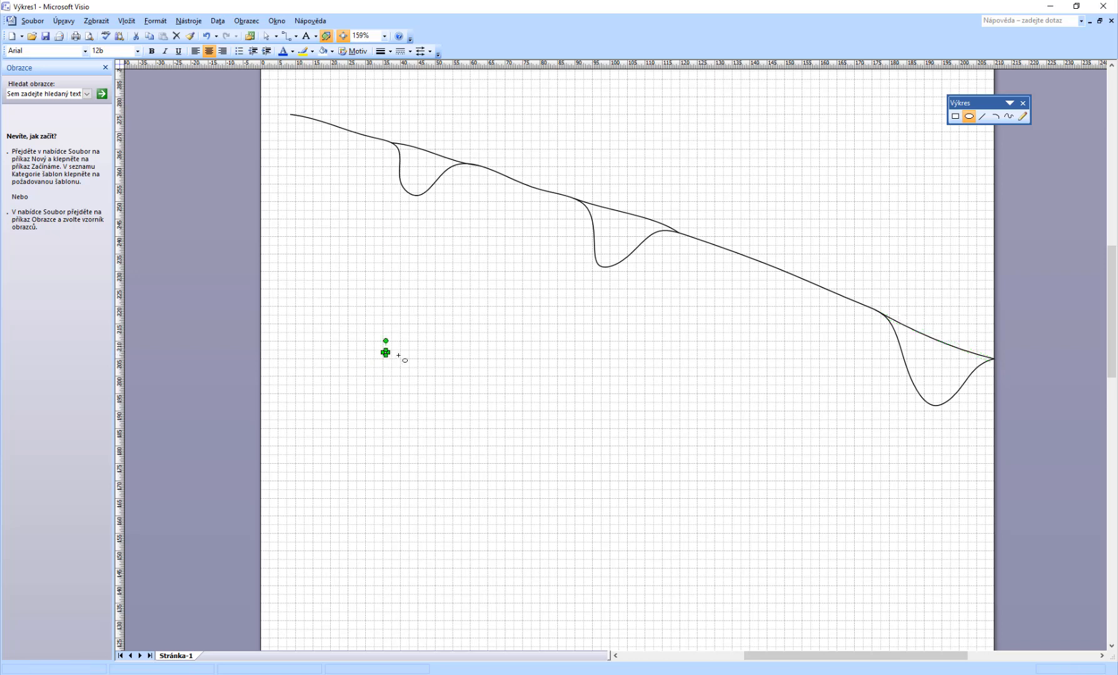
click(395, 287)
click(431, 270)
click(500, 278)
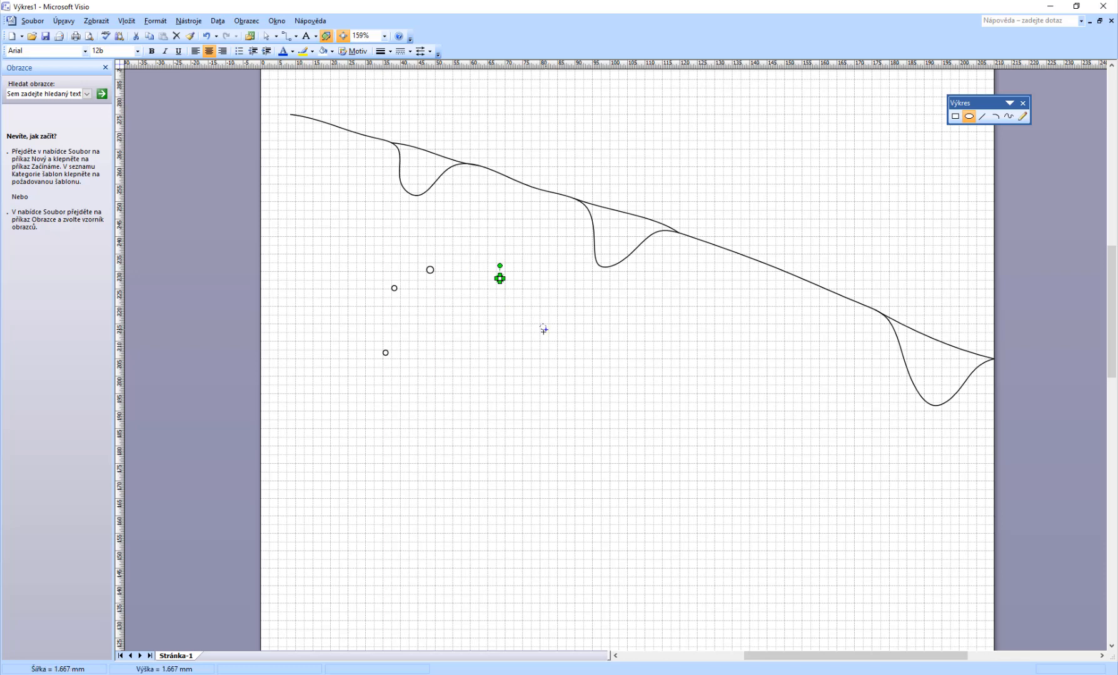
click(543, 326)
click(555, 366)
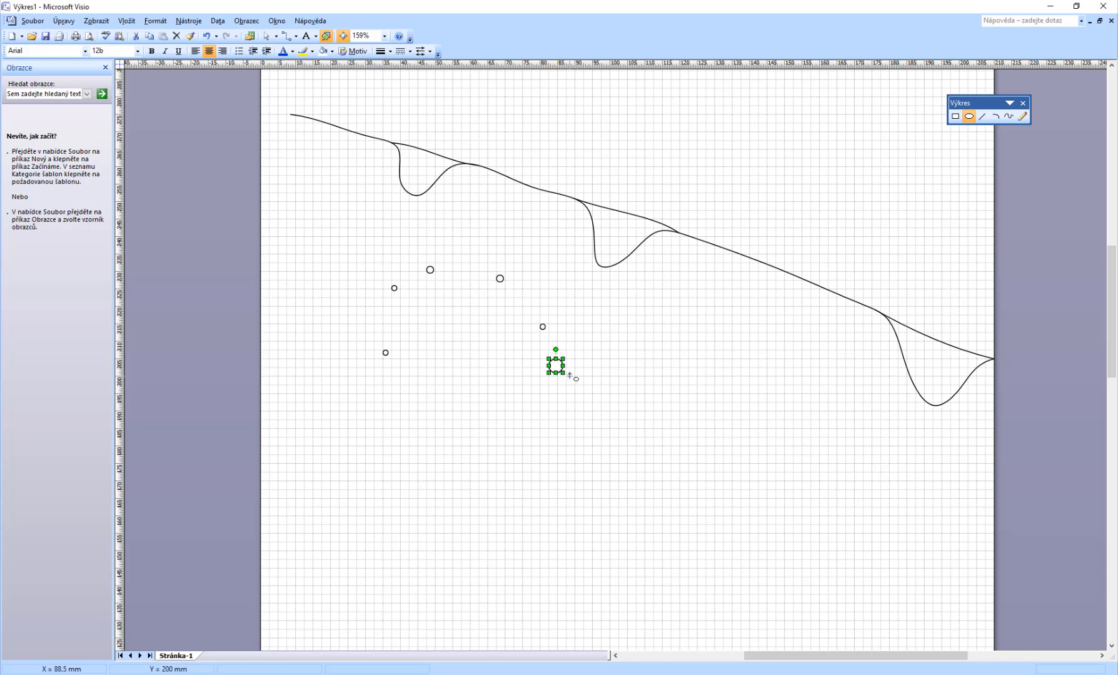
Step: Delete the last circle and place four more small circles beside the others
key(Delete)
click(553, 361)
click(565, 378)
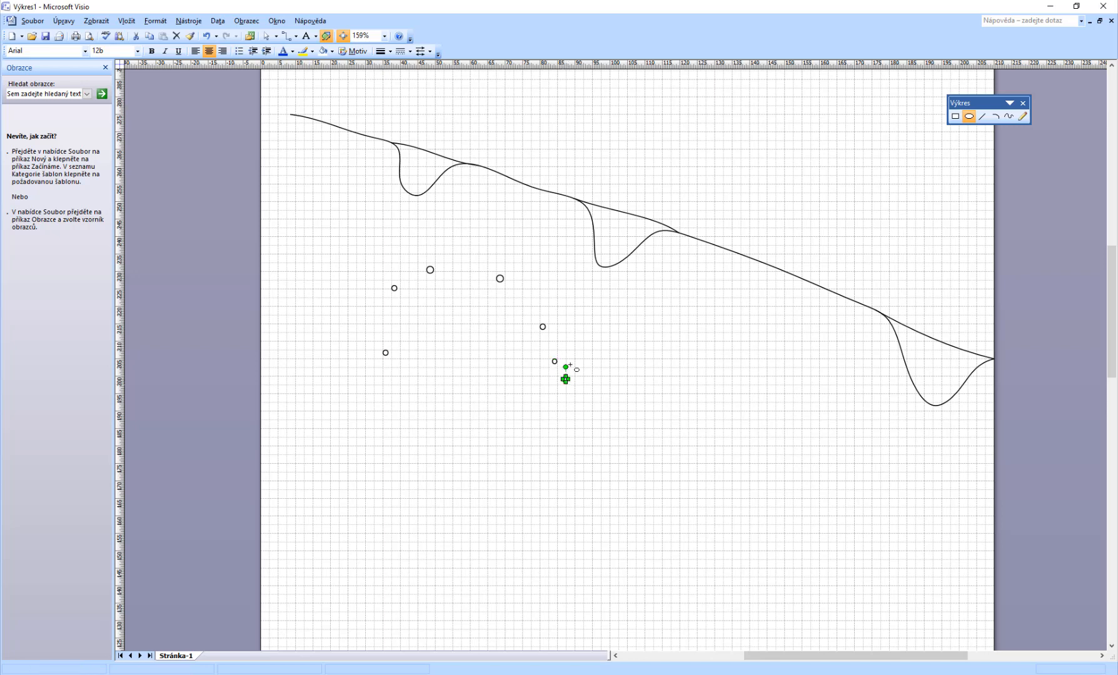
click(585, 327)
click(623, 285)
click(1008, 116)
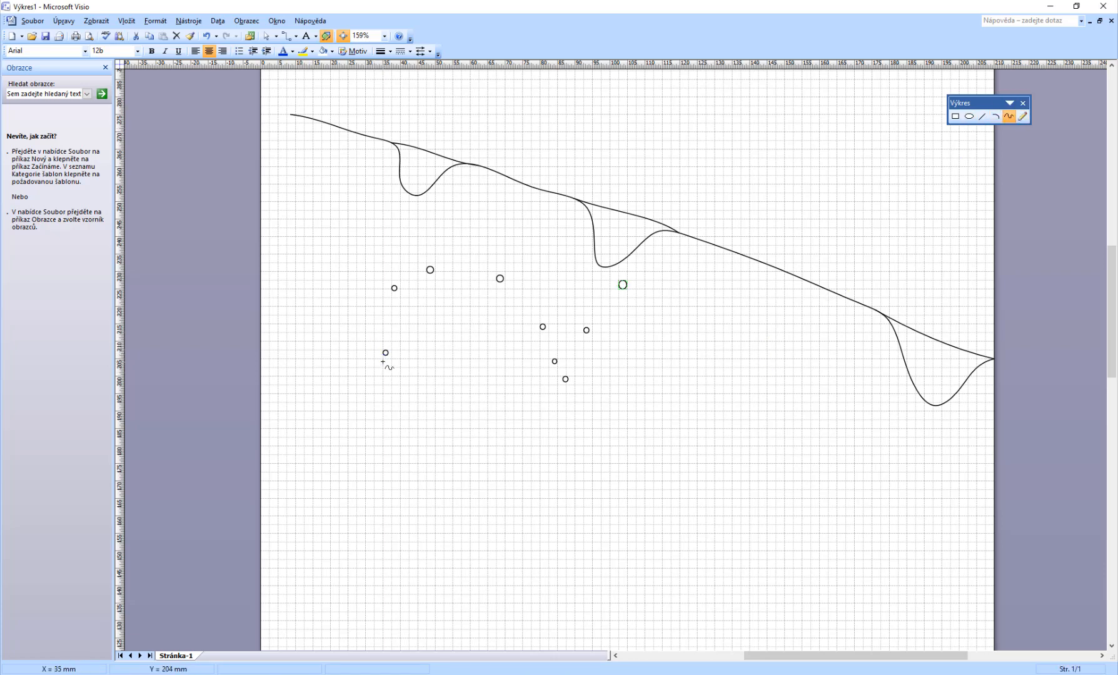
Step: Draw a freeform curve through the small circles below the profile, then add a straight line over its left crest
mouse_move(386, 351)
mouse_down()
mouse_move(391, 302)
mouse_move(427, 270)
mouse_move(487, 275)
mouse_move(535, 314)
mouse_move(564, 382)
mouse_move(594, 321)
mouse_move(670, 275)
mouse_up()
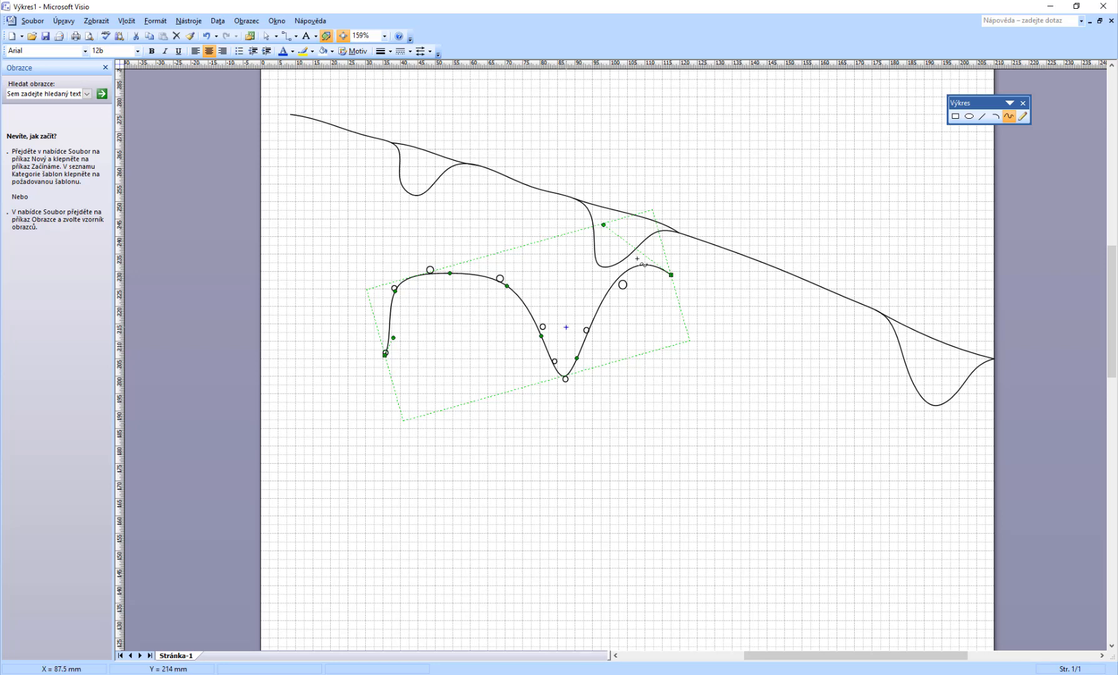
click(981, 117)
mouse_move(385, 353)
mouse_down()
mouse_move(392, 289)
mouse_move(430, 270)
mouse_move(503, 278)
mouse_move(542, 326)
mouse_up()
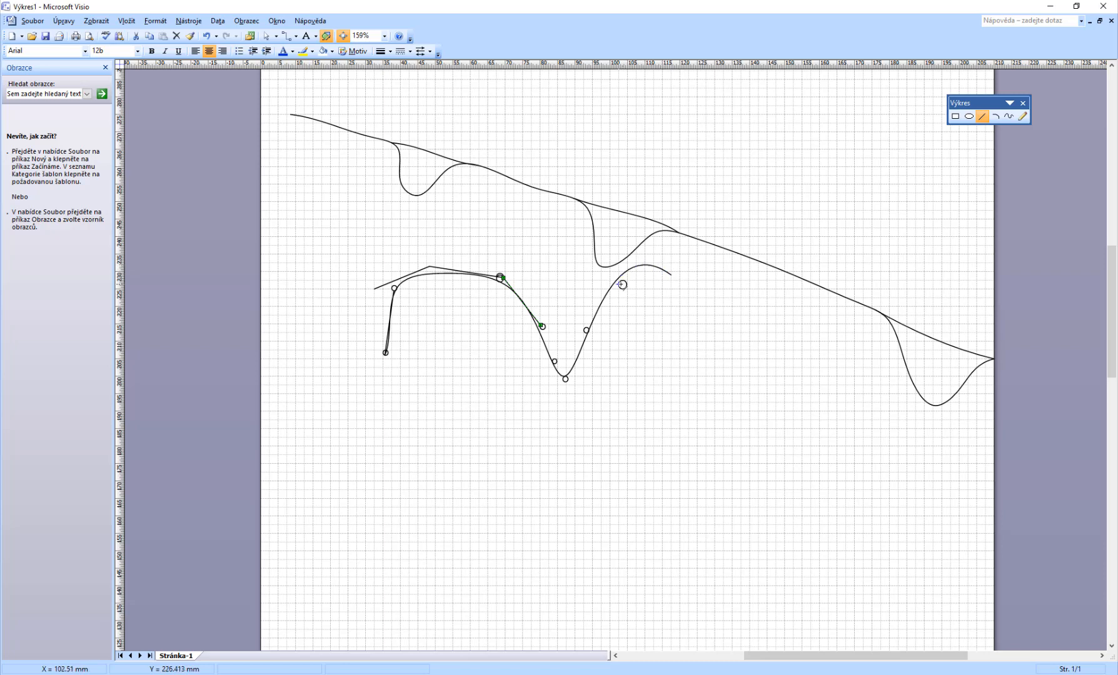
Step: Place a lower row of small circles with the Ellipse tool, deleting a stray one, and trace a freeform curve through them
click(968, 116)
drag(649, 284, 664, 287)
key(Delete)
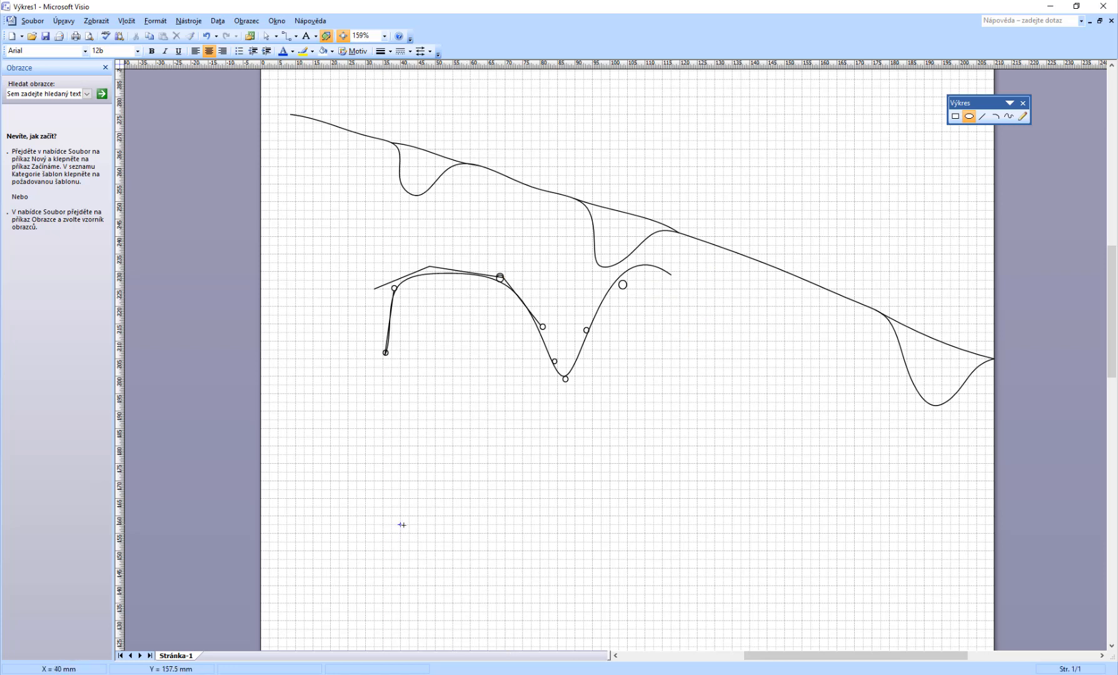
mouse_move(399, 523)
mouse_down()
mouse_move(444, 567)
mouse_move(502, 521)
mouse_move(654, 528)
mouse_up()
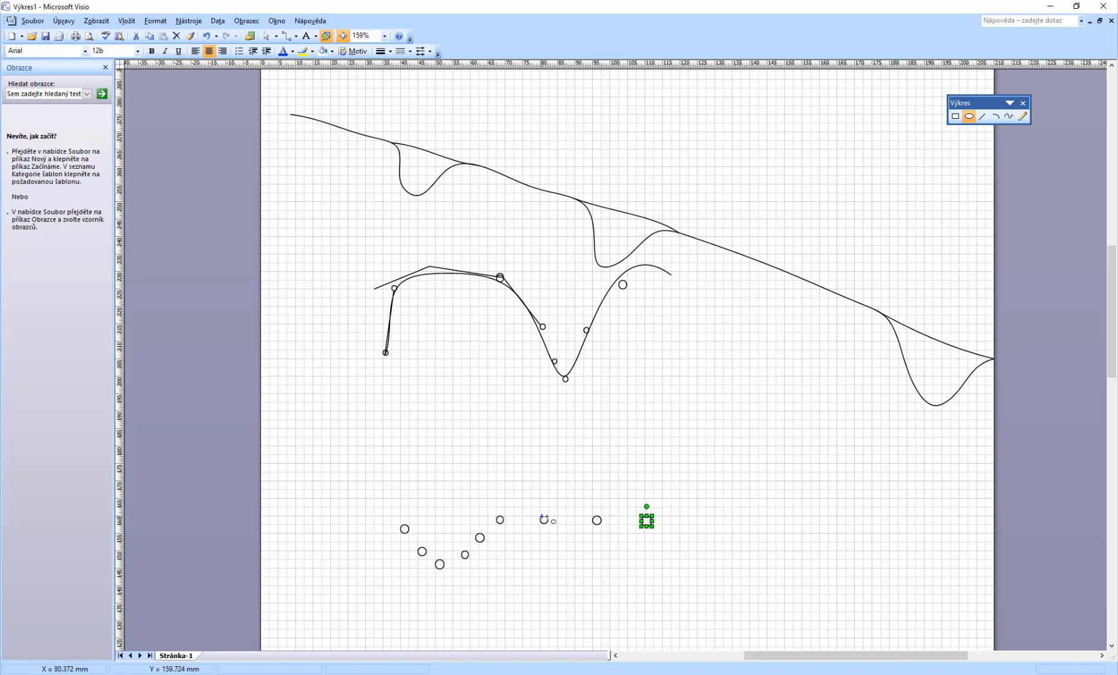
click(1008, 116)
mouse_move(388, 502)
mouse_down()
mouse_move(443, 567)
mouse_move(520, 519)
mouse_move(666, 516)
mouse_up()
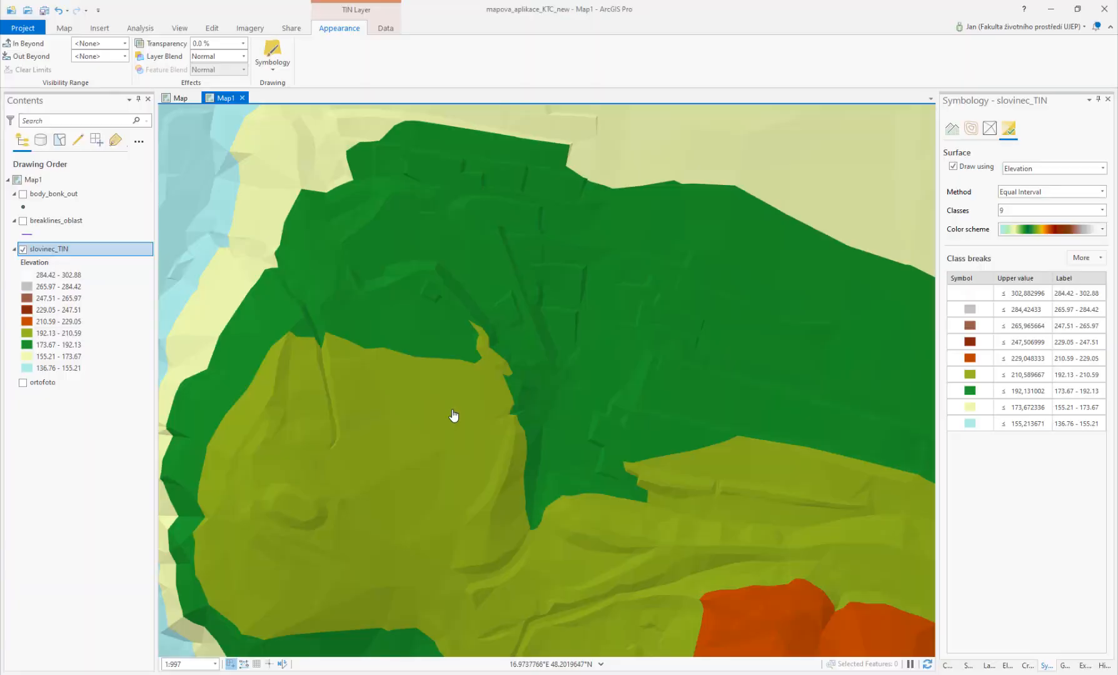
Step: Switch to ArcGIS Pro and open the TIN To Raster tool from a Geoprocessing search
click(1064, 666)
click(949, 121)
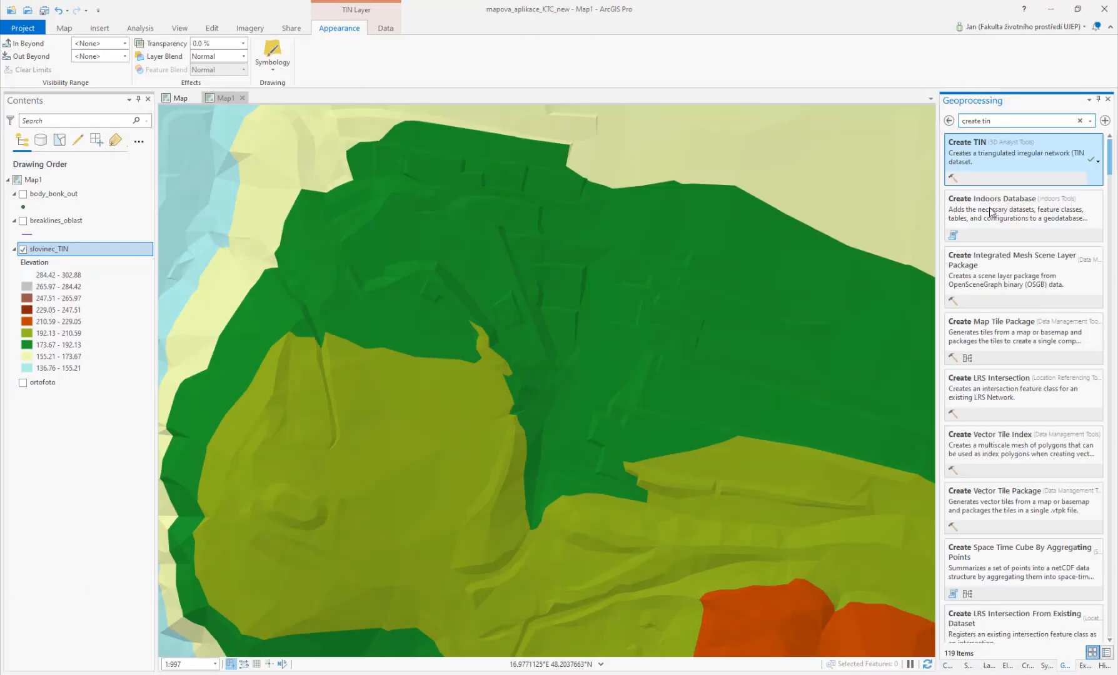
text(t)
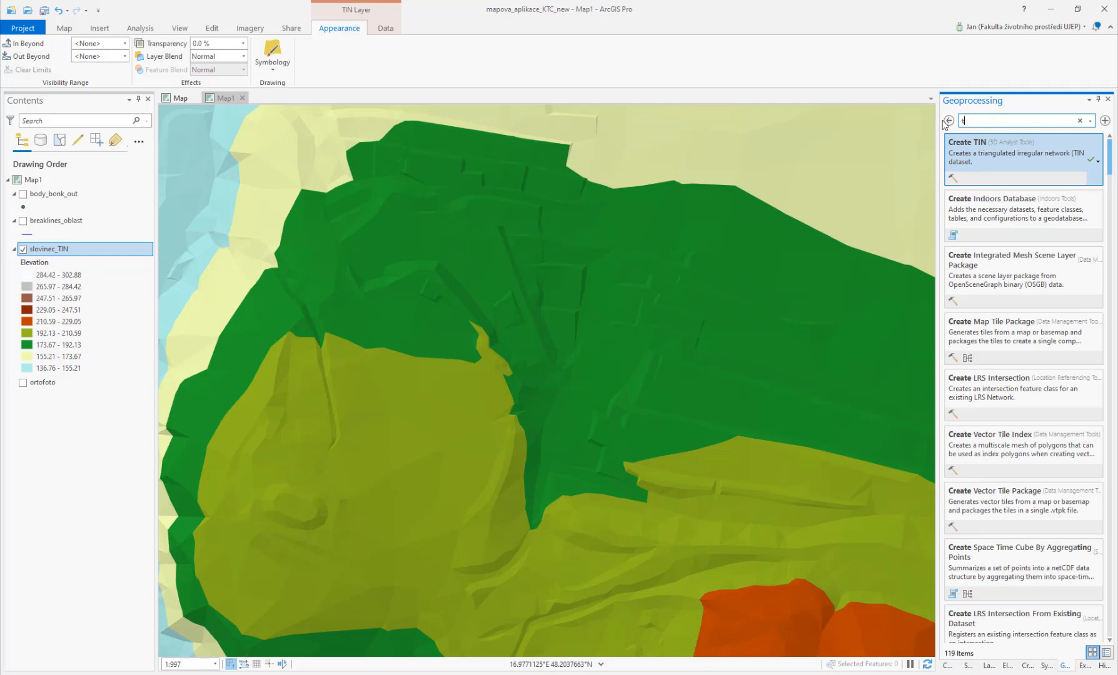
text(in to raster)
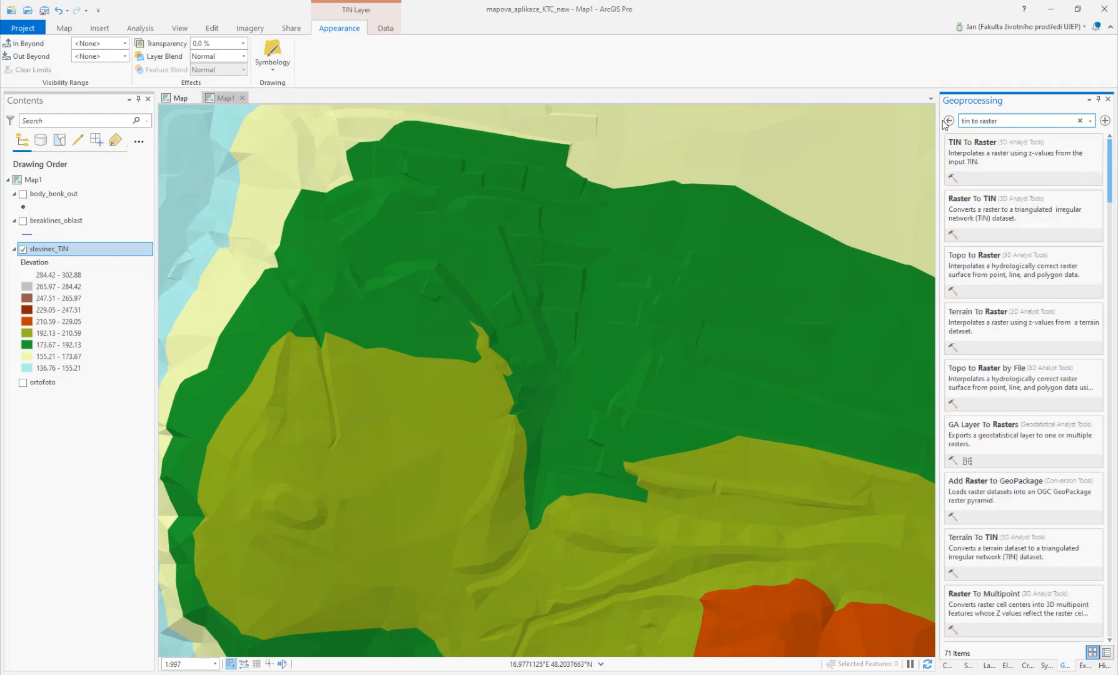
click(974, 151)
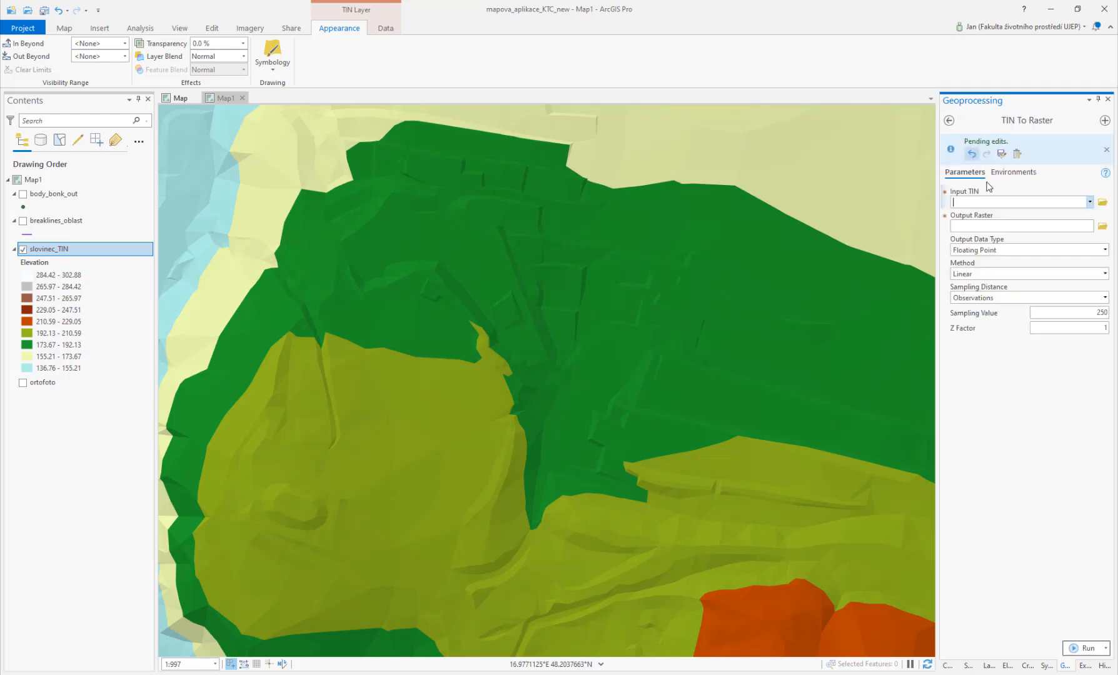
Step: Set the input TIN to slovinec_TIN and name the output raster slovinec
click(1089, 202)
click(1000, 216)
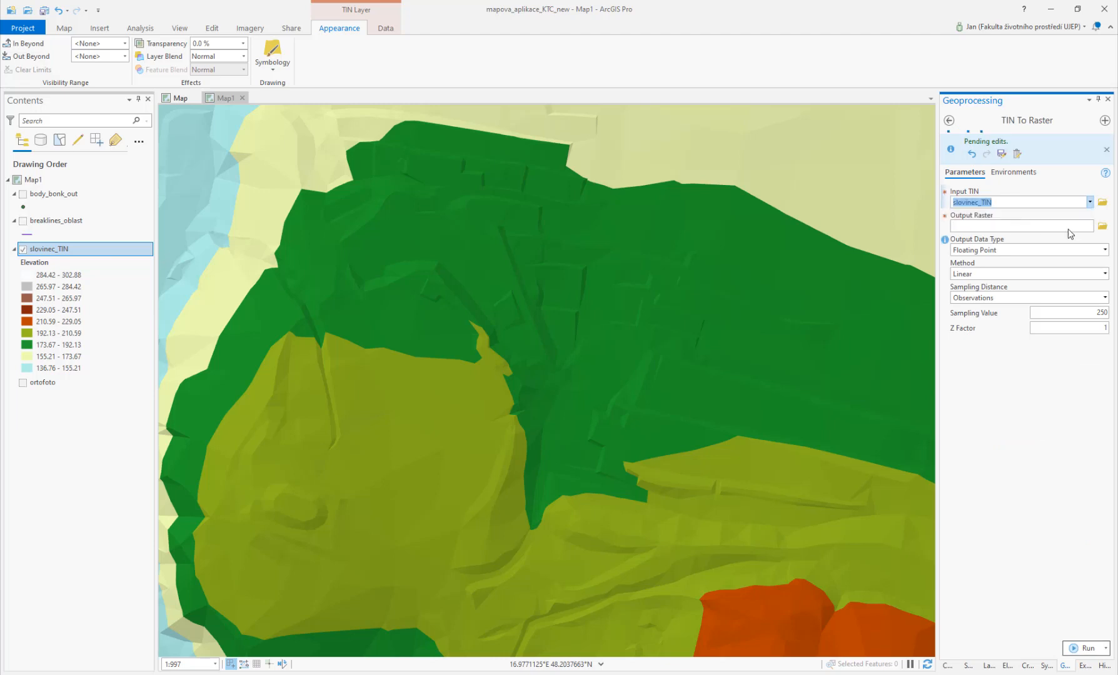
click(1102, 226)
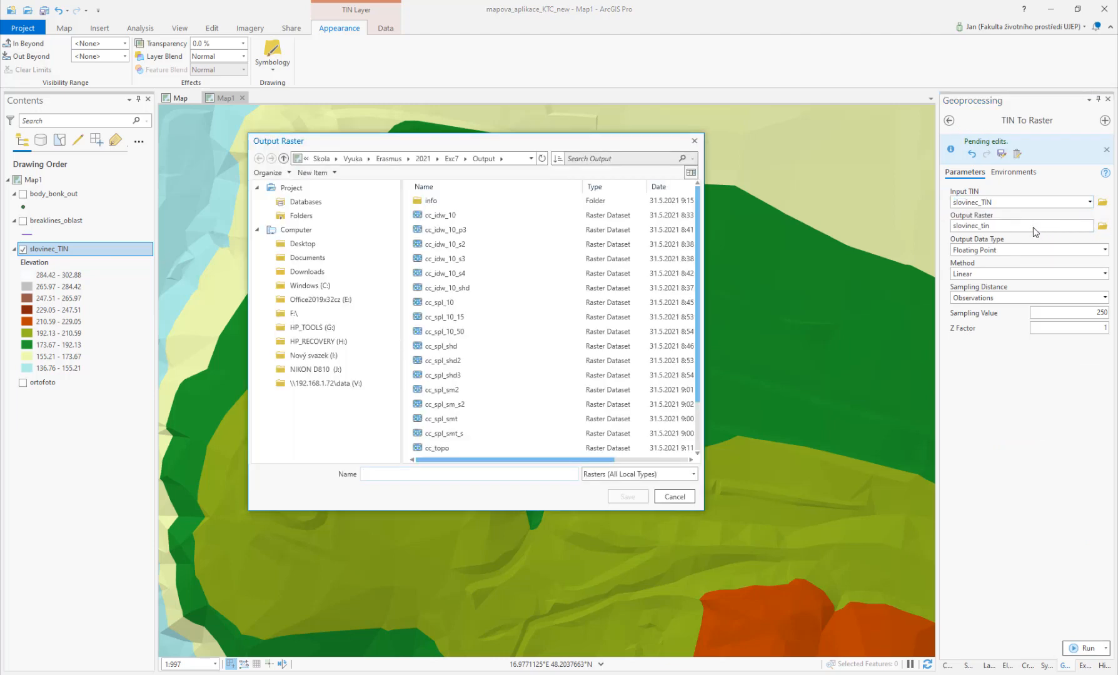
click(510, 471)
text(slovinec)
key(Return)
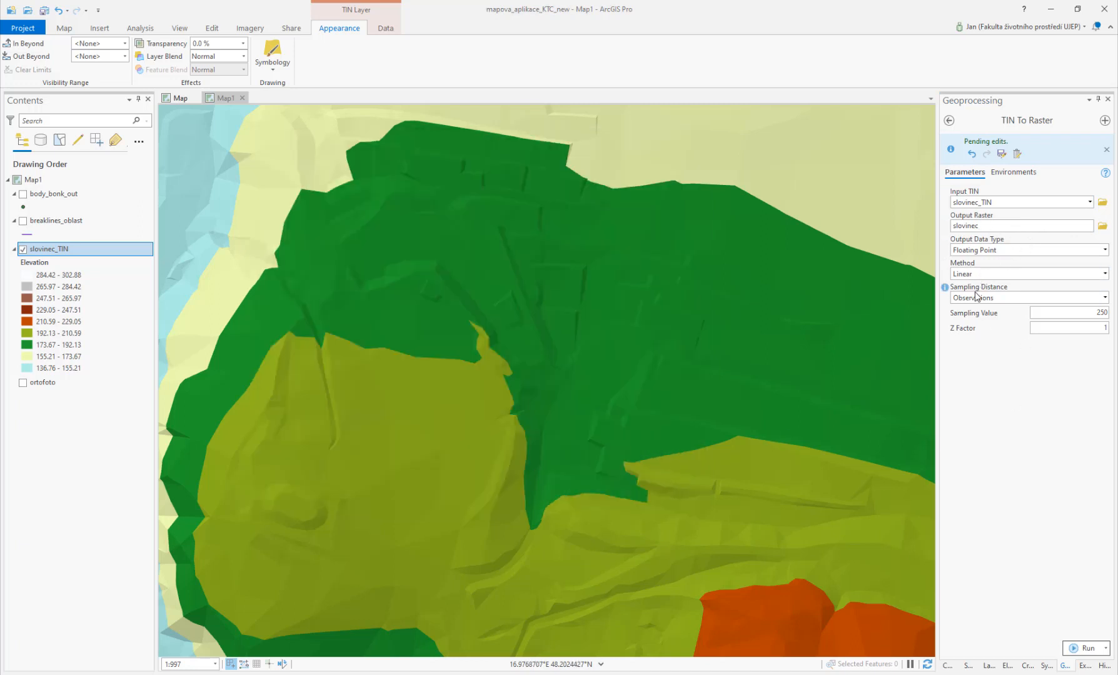
Step: Set the sampling distance to Cell Size and run TIN To Raster
click(1104, 298)
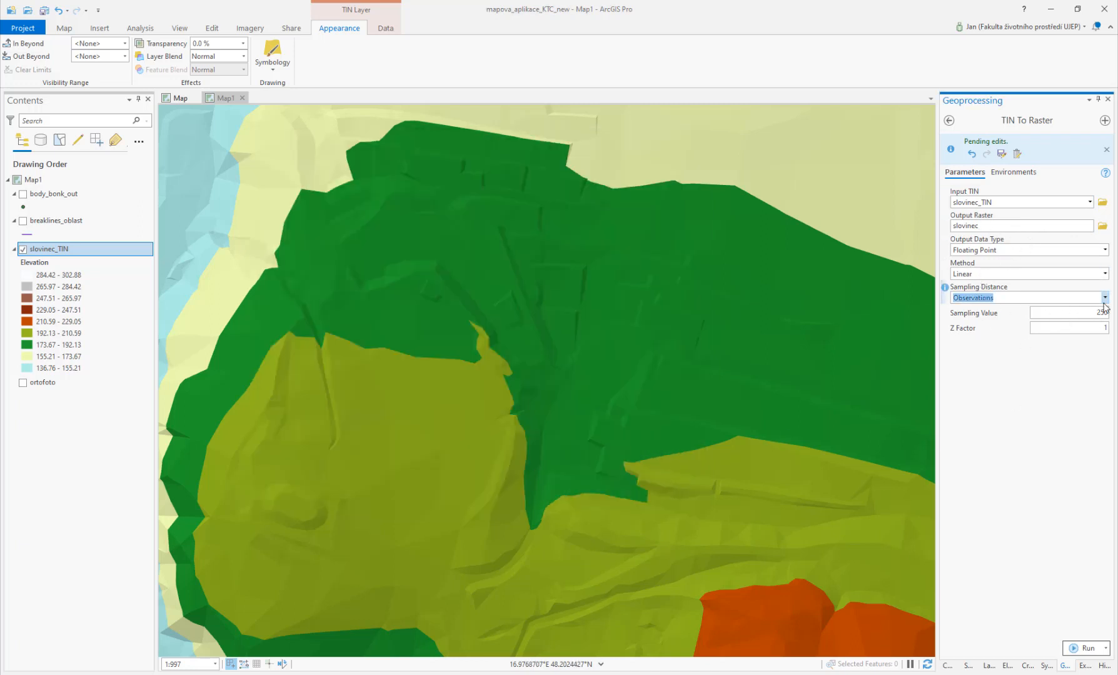
click(1104, 298)
click(1028, 323)
click(1084, 647)
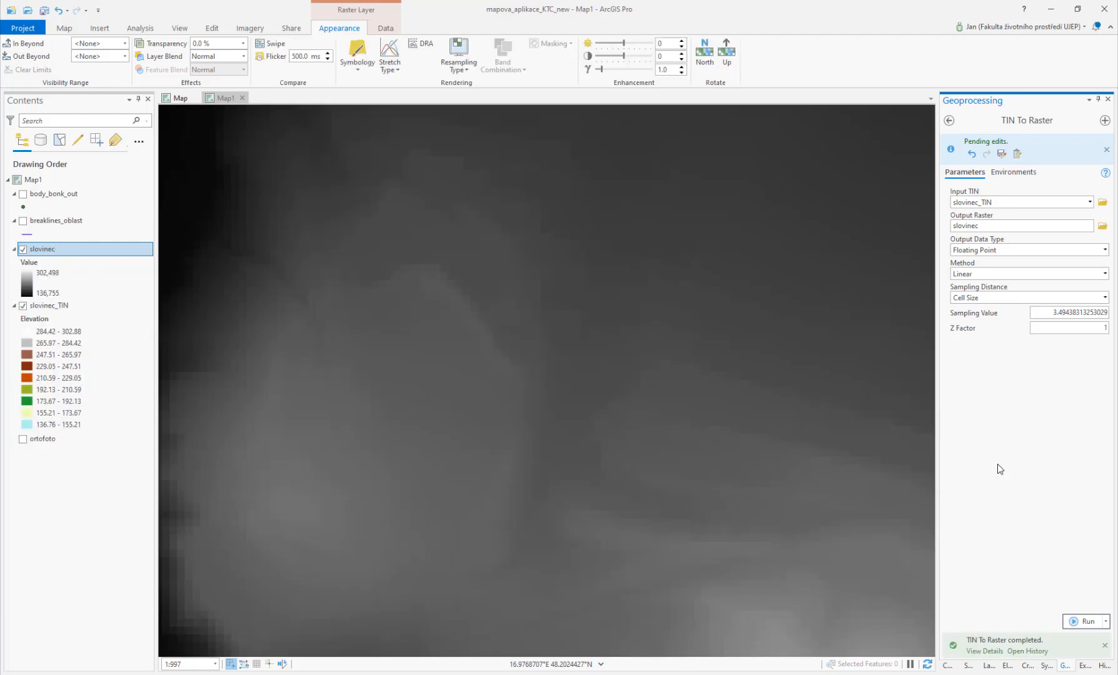
Step: Open the HillShade tool and run it with the slovinec raster as input
click(948, 120)
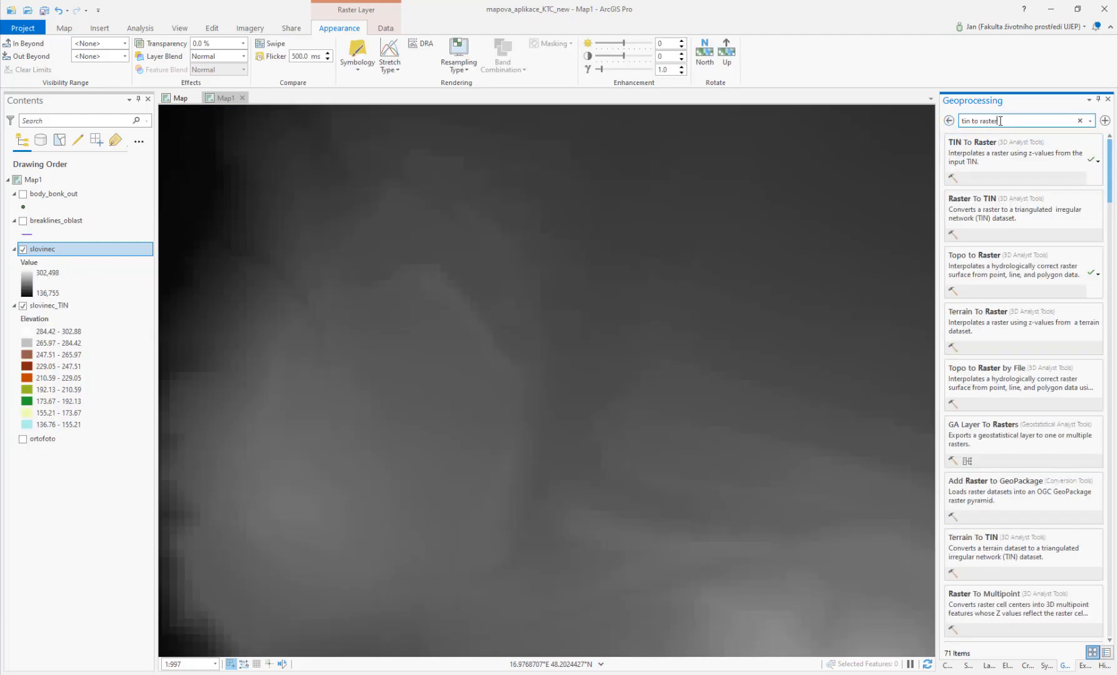
drag(1000, 120, 961, 128)
text(hillshade)
click(972, 148)
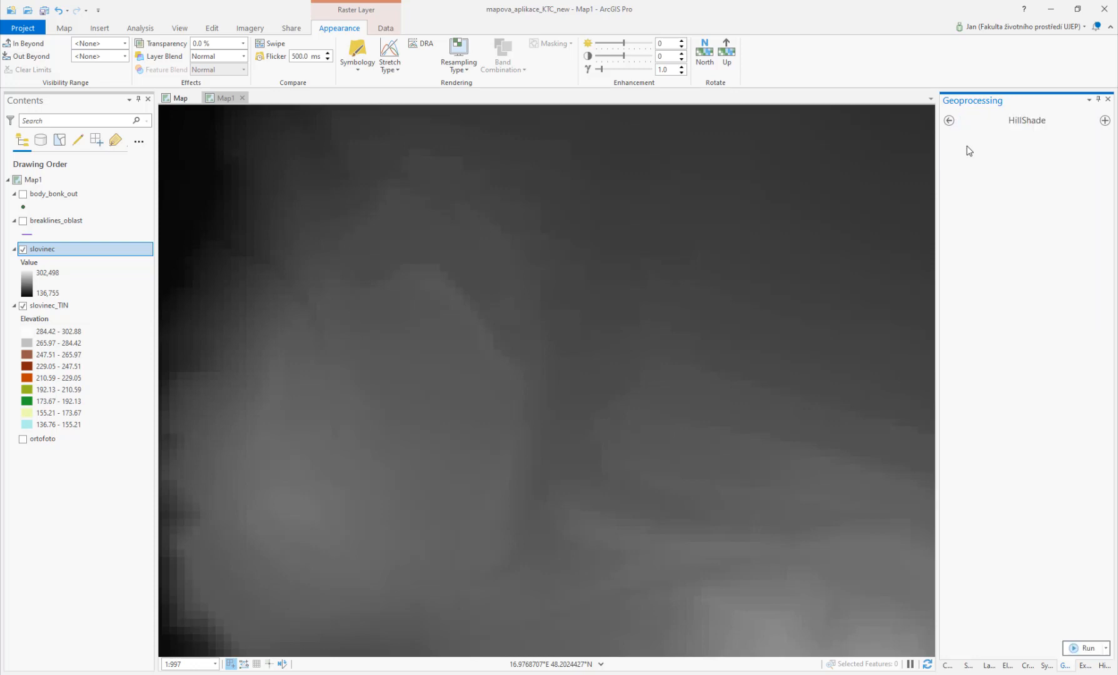
click(1090, 202)
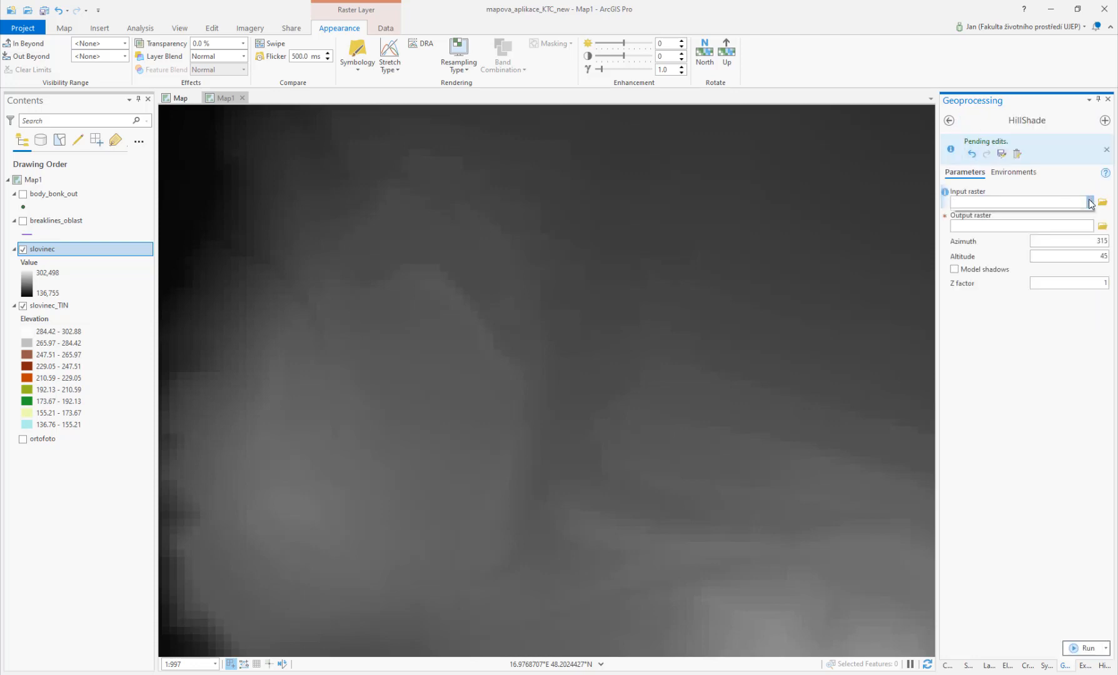
click(1010, 220)
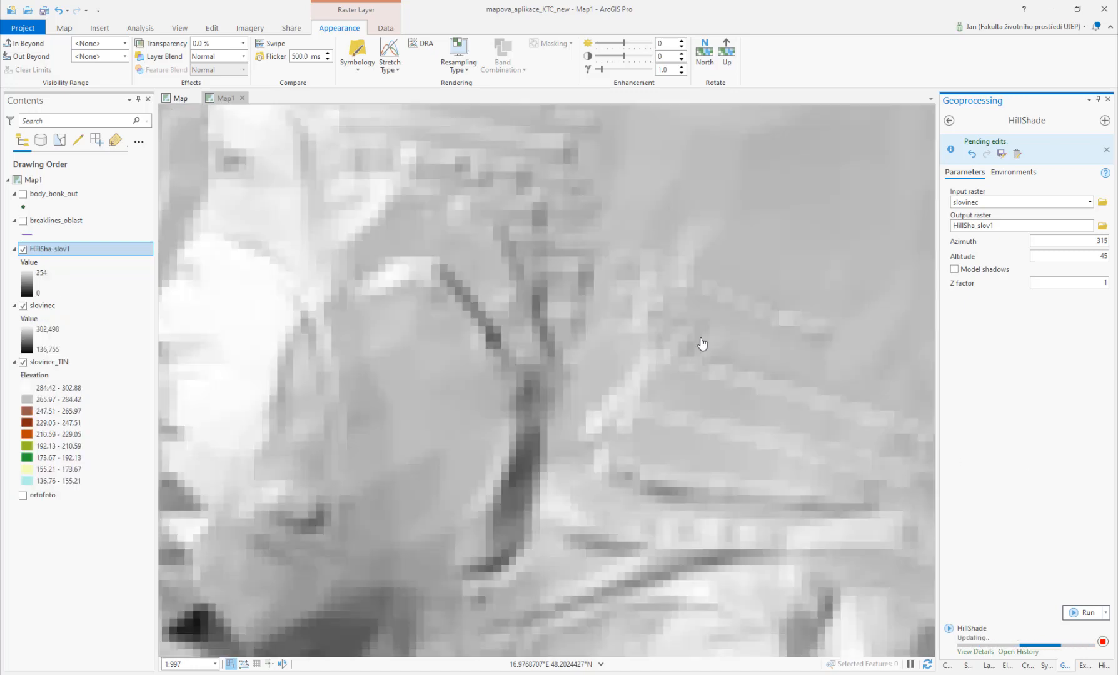
Step: Zoom out and pan to view the whole hillshade raster
scroll(605, 363, down, 3)
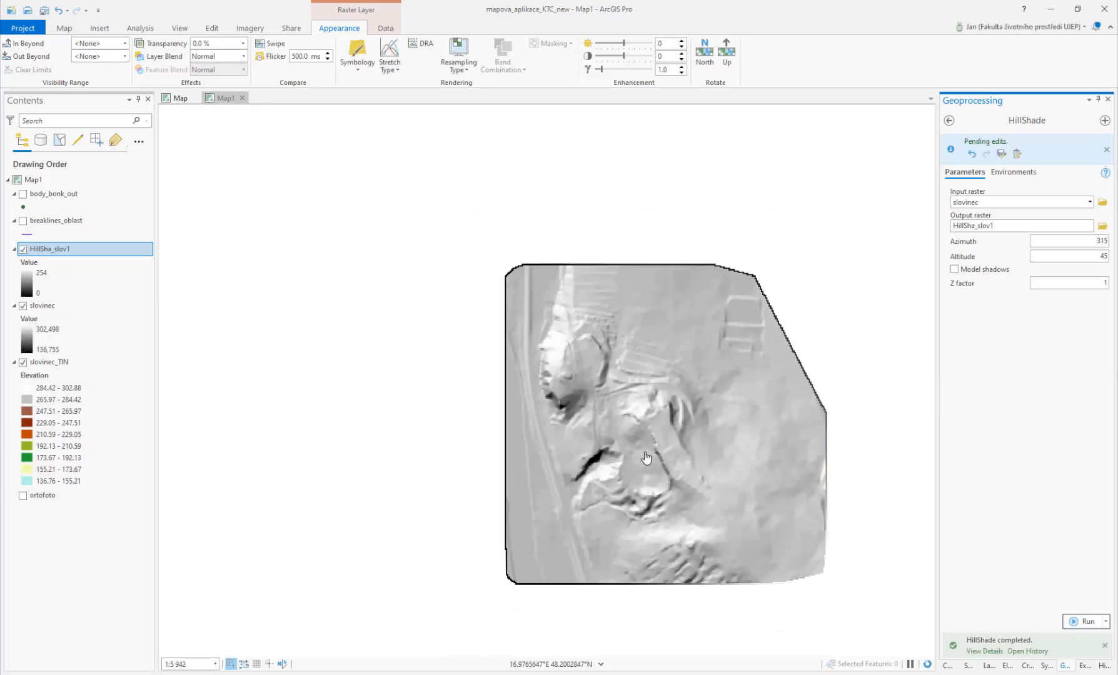
drag(618, 439, 470, 378)
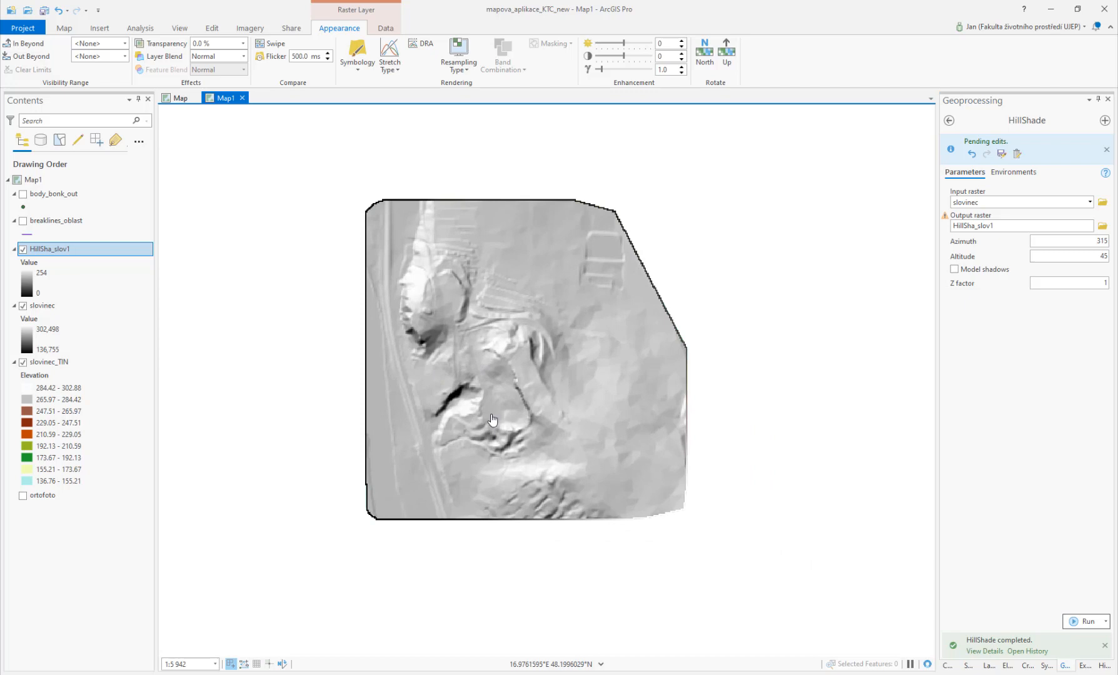